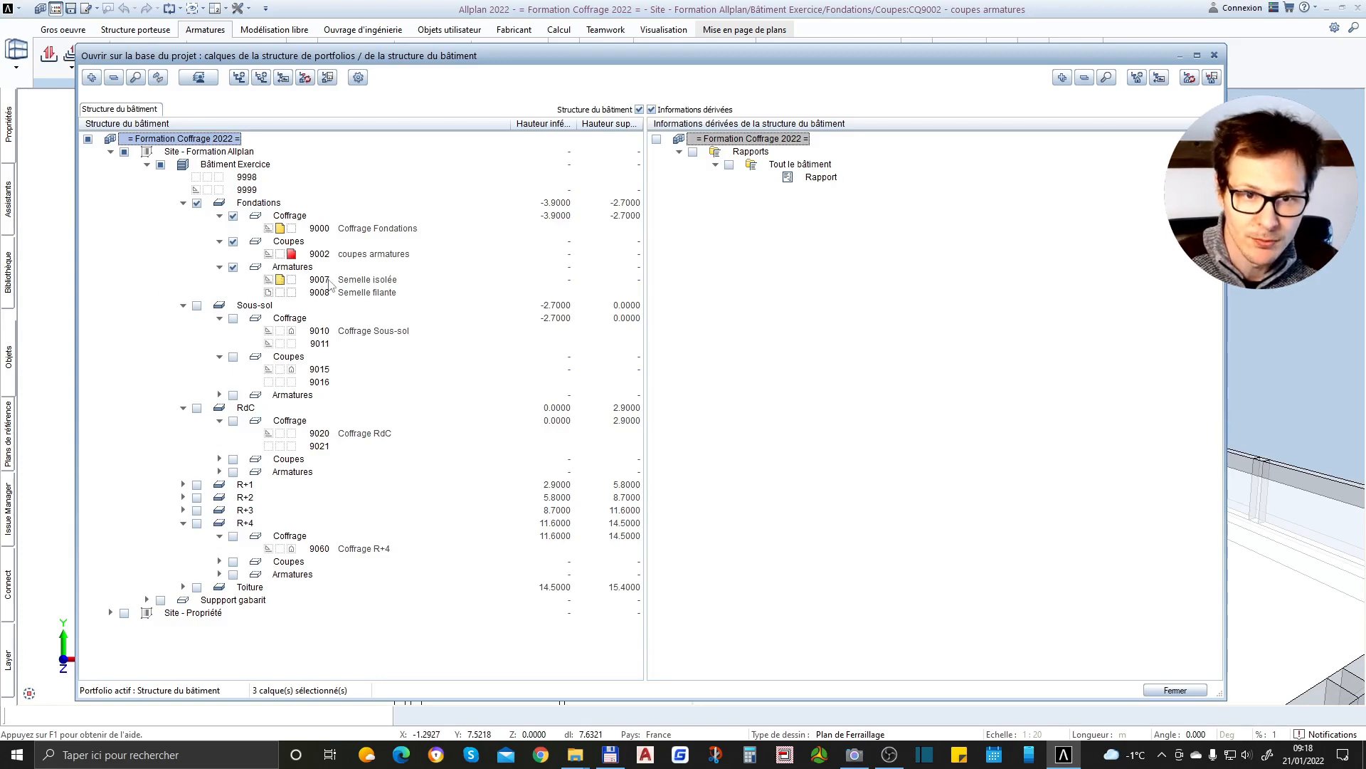
Generate horizontal-line section 1 across the upper isolated footing, about 2.16 m long and looking up the plan, and place it beside the plan
left_click(1173, 690)
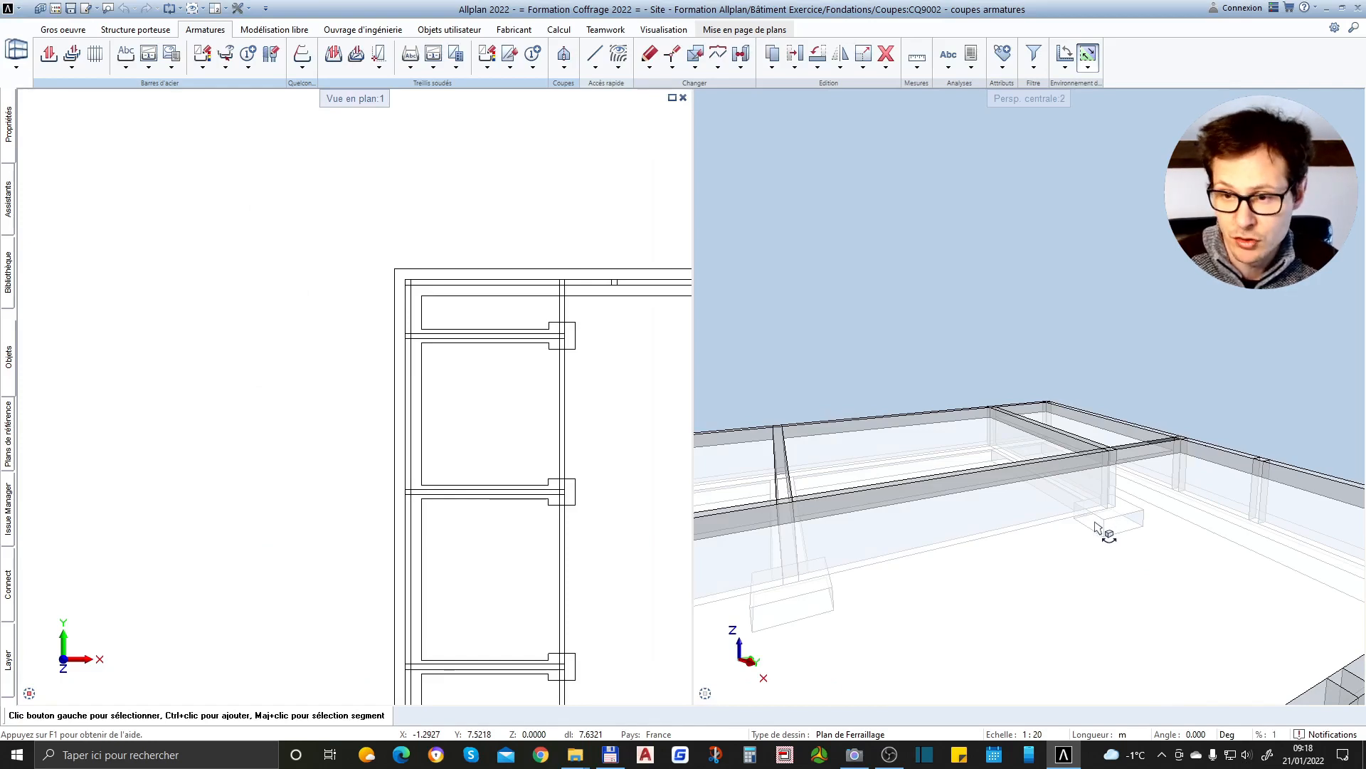
scroll(580, 345, "up", 5)
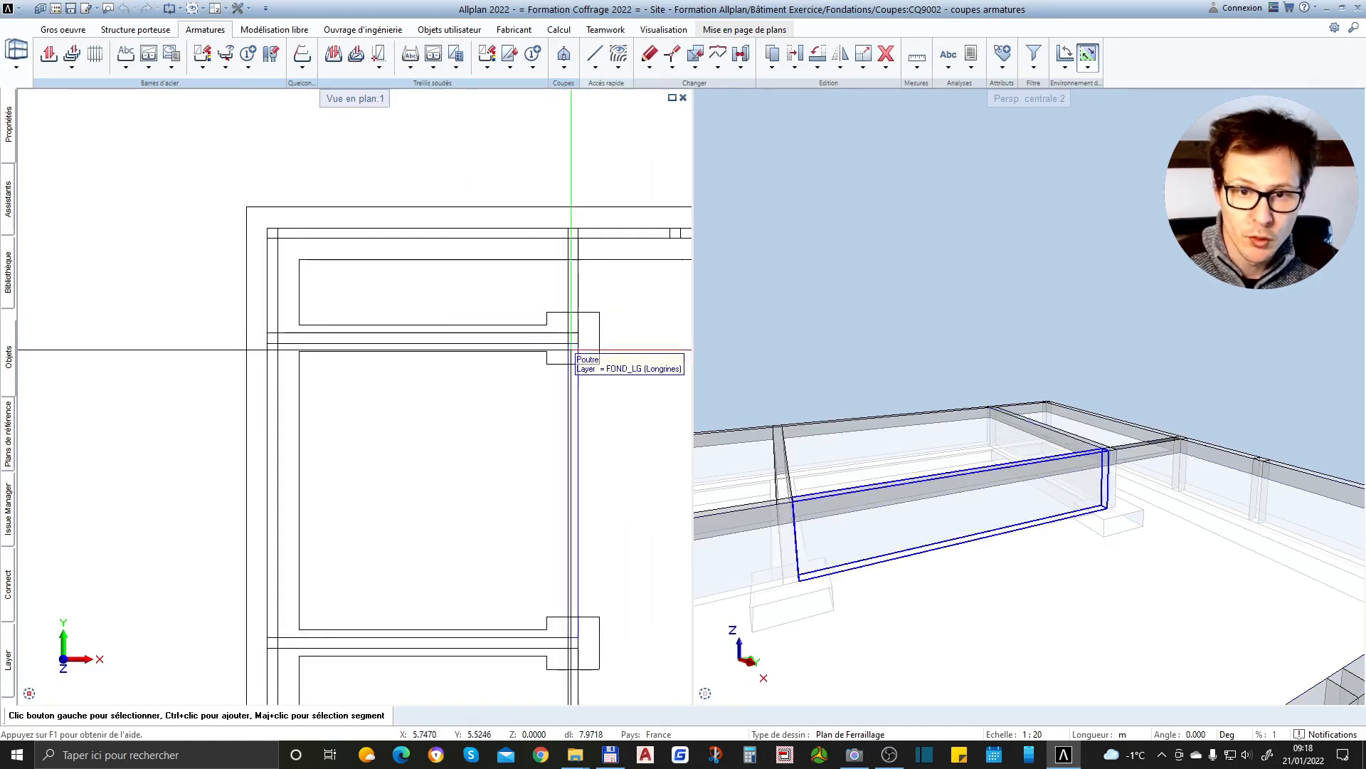
scroll(602, 349, "down", 3)
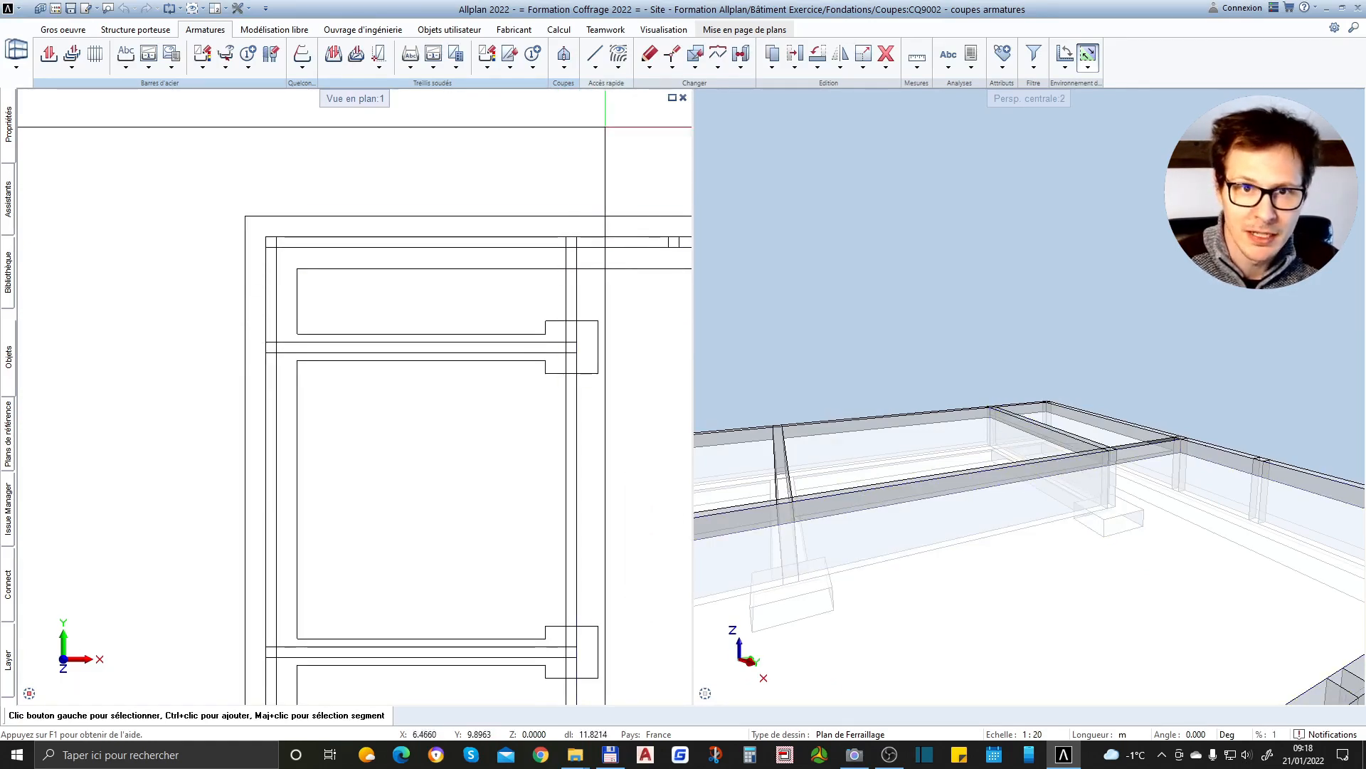
left_click(564, 57)
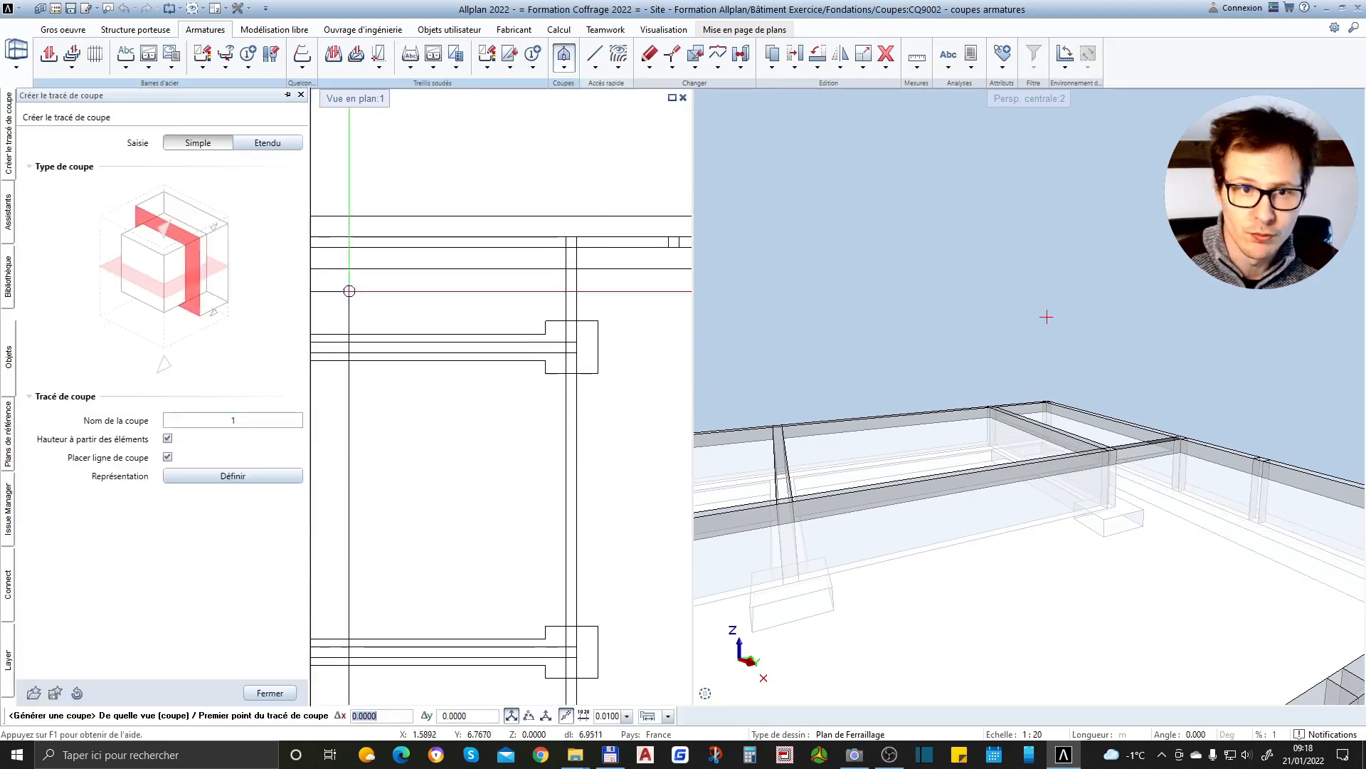
scroll(495, 394, "up", 5)
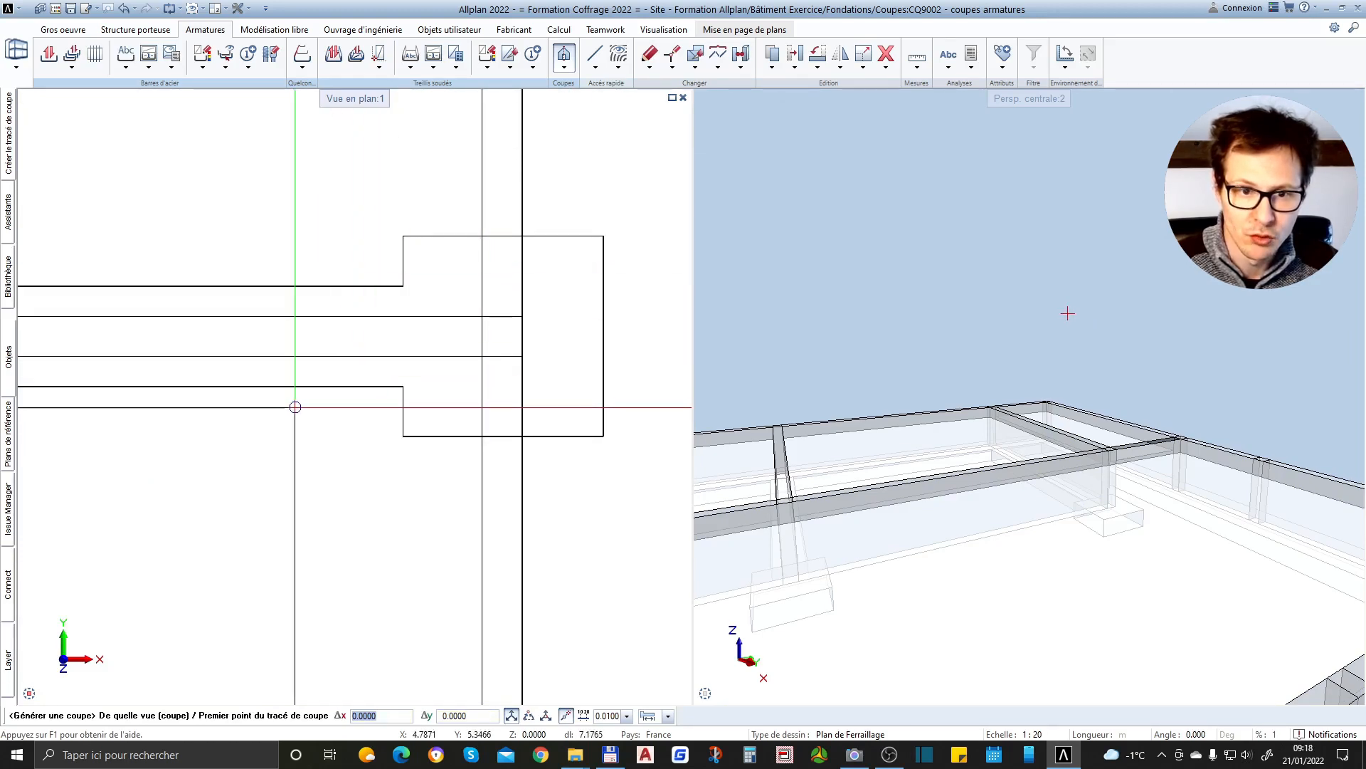
left_click(295, 409)
scroll(296, 406, "down", 2)
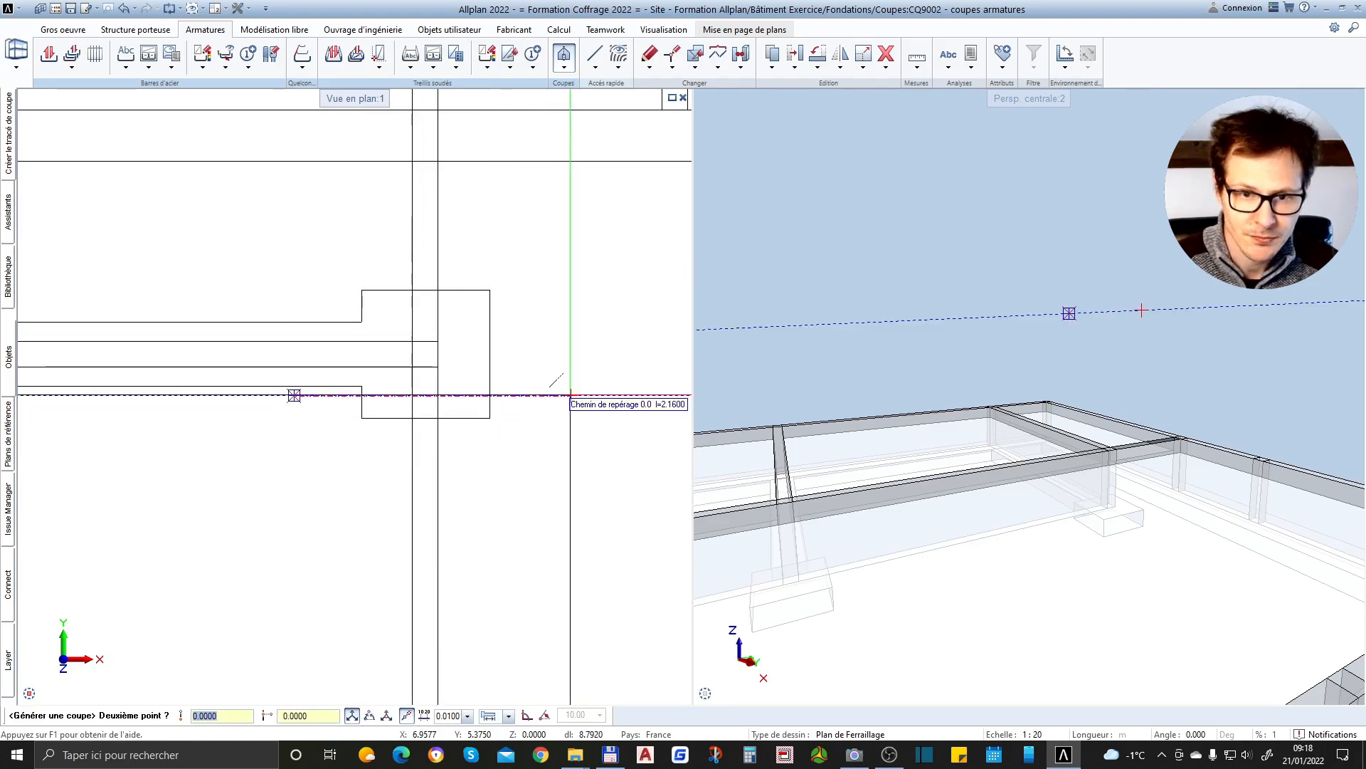
left_click(570, 394)
key("Escape")
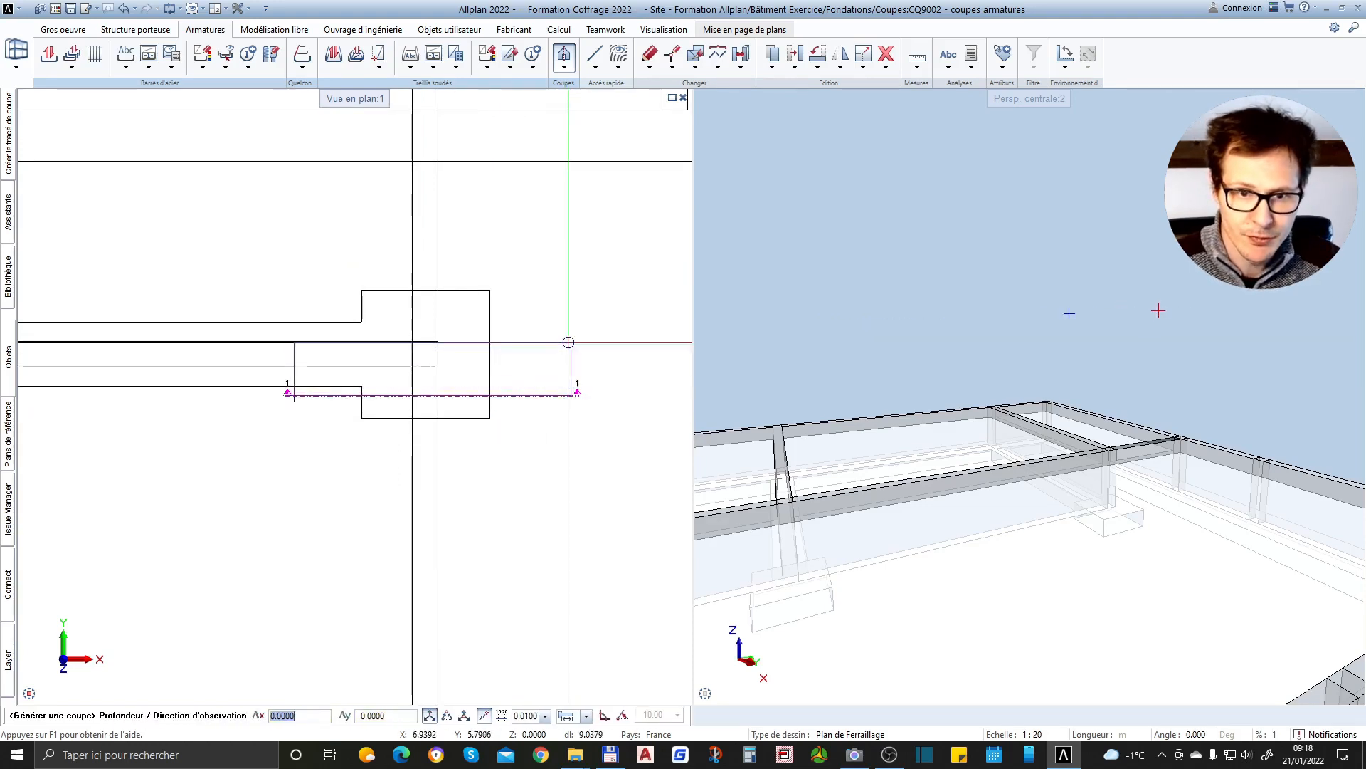
left_click(572, 354)
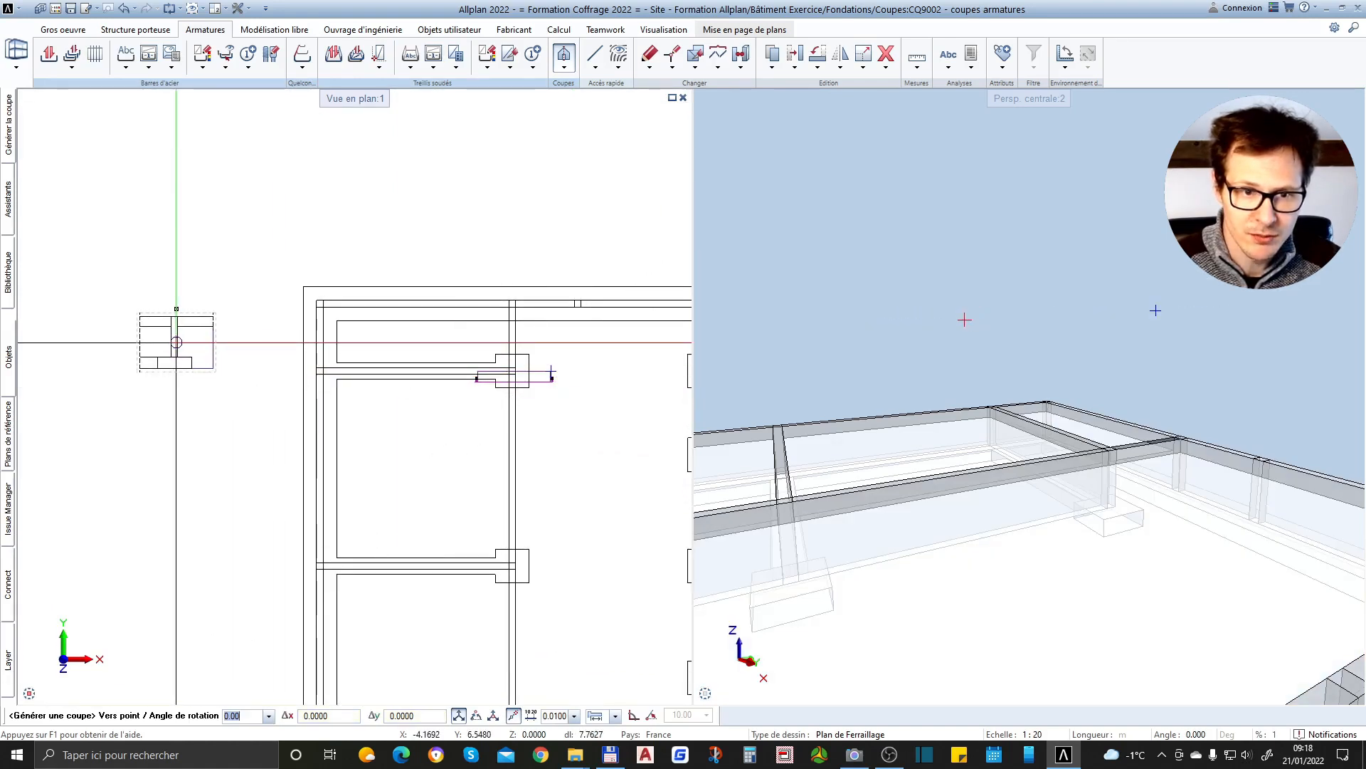
left_click(107, 336)
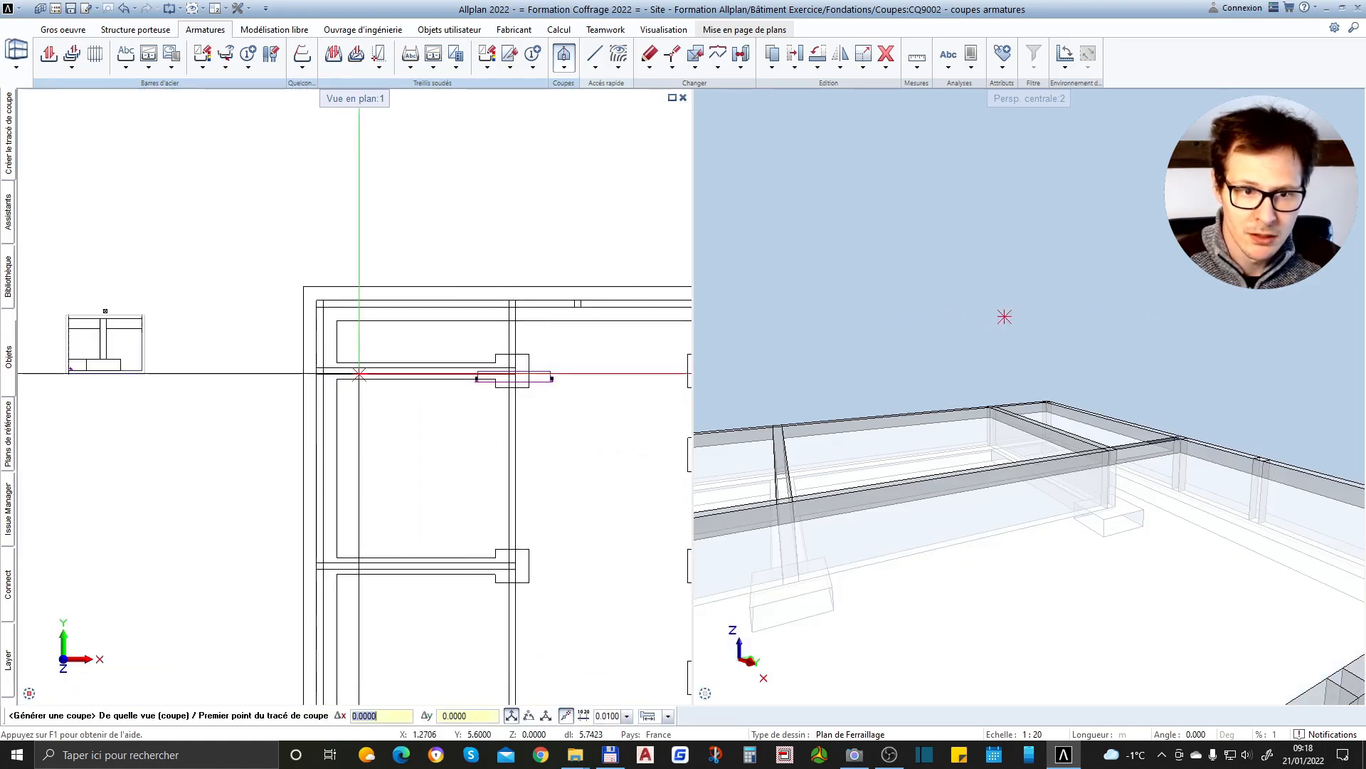
Draw vertical section line 2 through the same isolated footing, about 1.66 m long, with its viewing depth toward the connecting strip footing
scroll(99, 328, "up", 3)
scroll(100, 328, "down", 2)
middle_click_drag(100, 328, 116, 346)
scroll(528, 363, "down", 2)
middle_click_drag(528, 363, 339, 332)
scroll(637, 326, "up", 2)
scroll(399, 356, "up", 3)
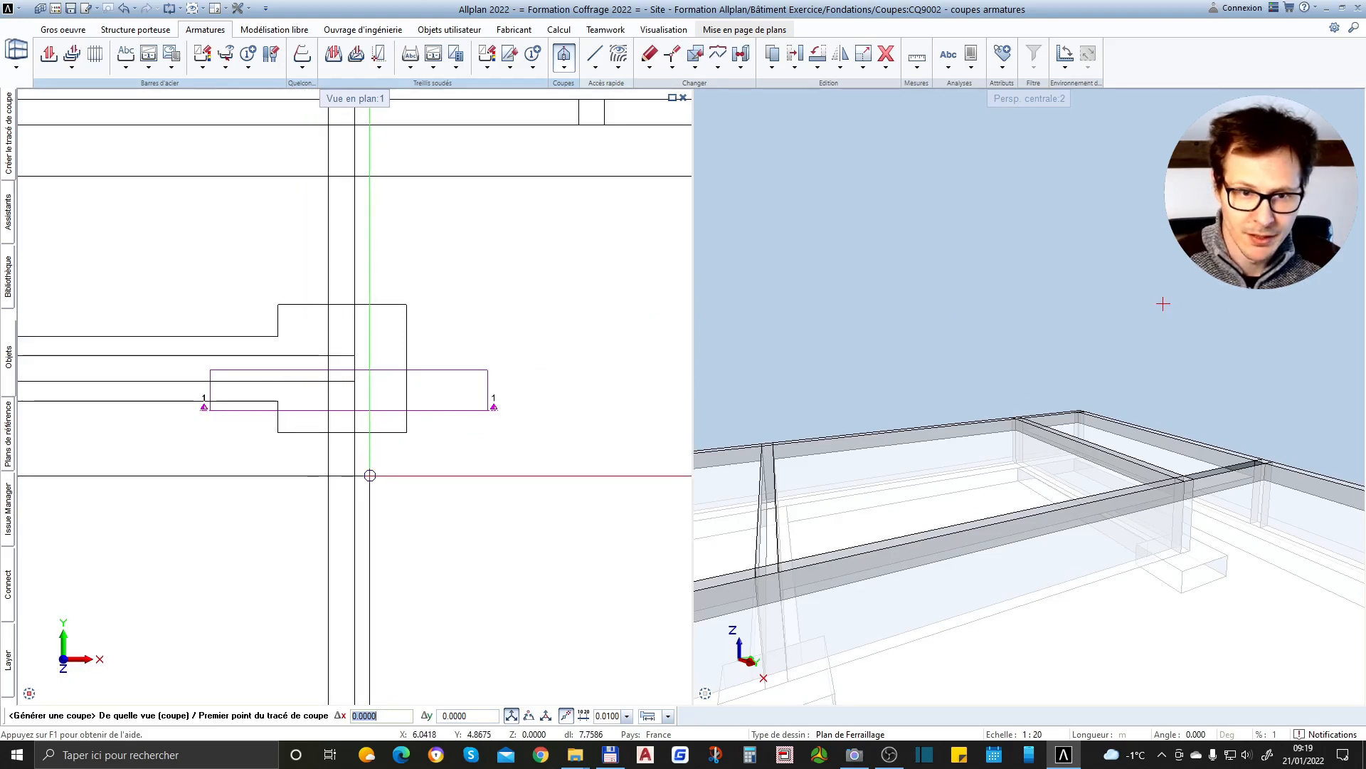
left_click(369, 475)
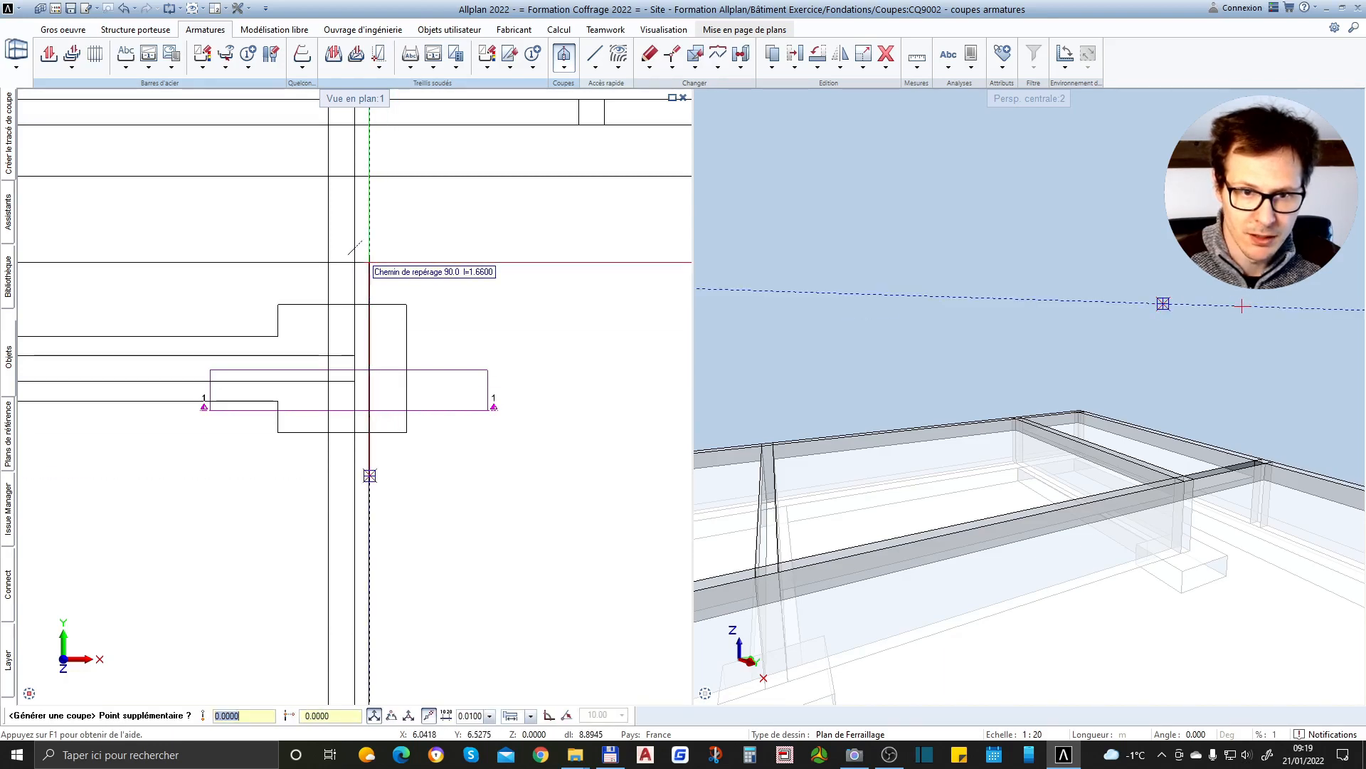
left_click(369, 262)
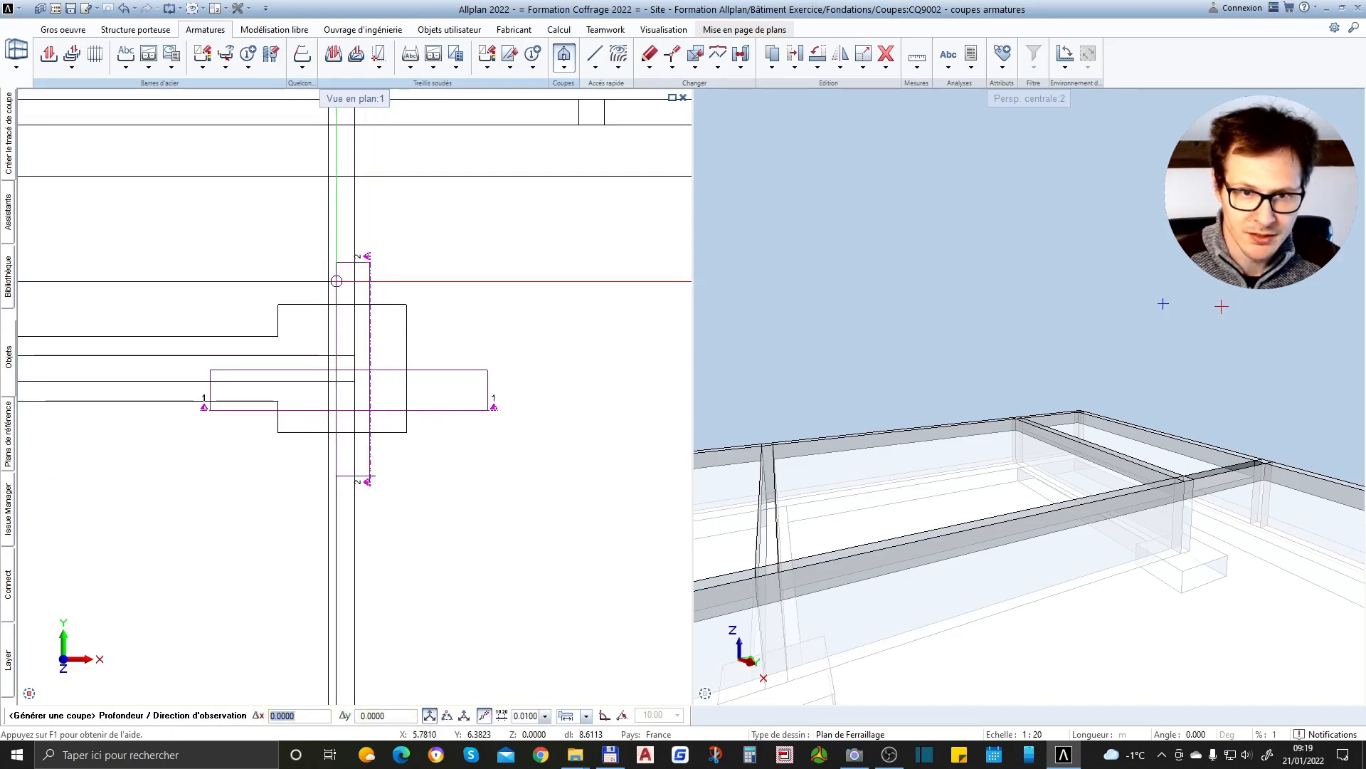
left_click(338, 299)
Place section 2-2 on the drawing next to section 1-1, roughly level with it
scroll(519, 351, "down", 3)
scroll(501, 369, "down", 2)
scroll(256, 370, "up", 3)
scroll(235, 425, "down", 3)
scroll(313, 366, "up", 3)
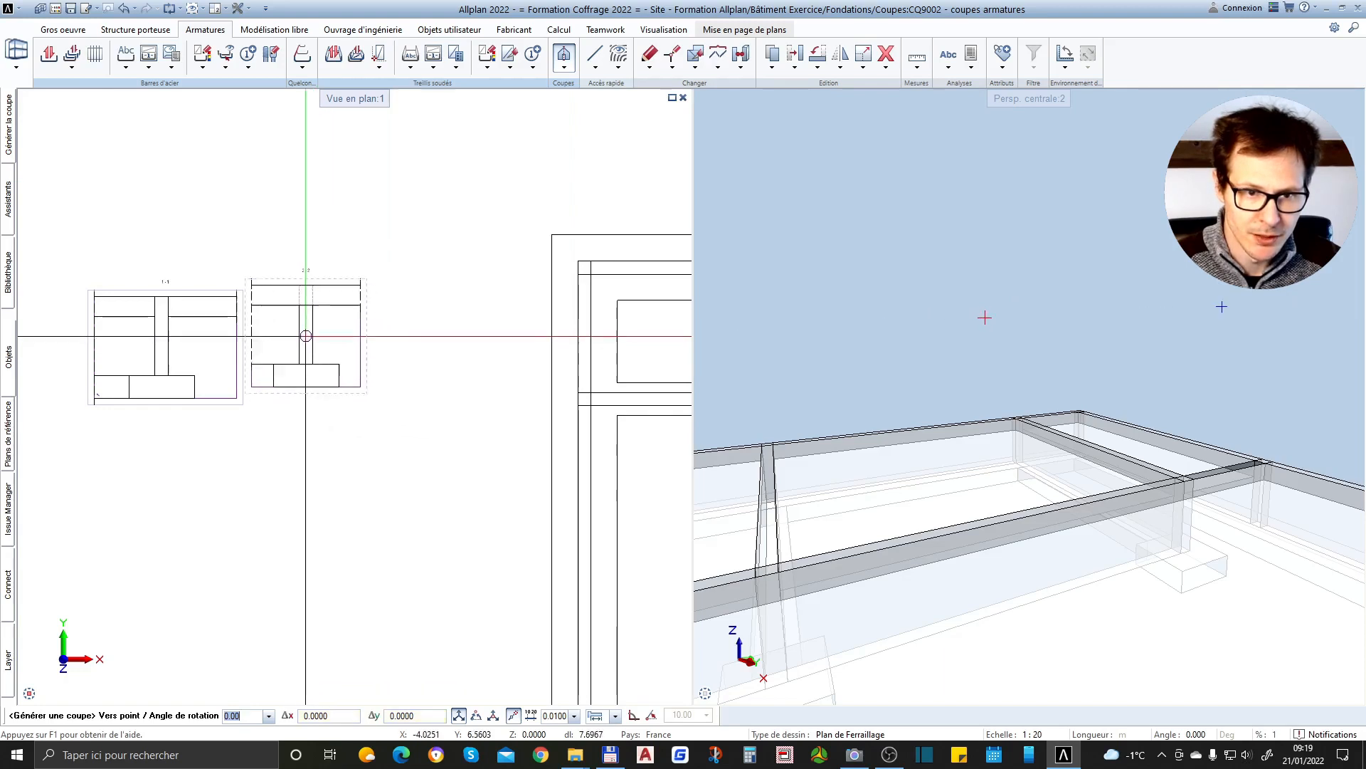
scroll(327, 349, "up", 4)
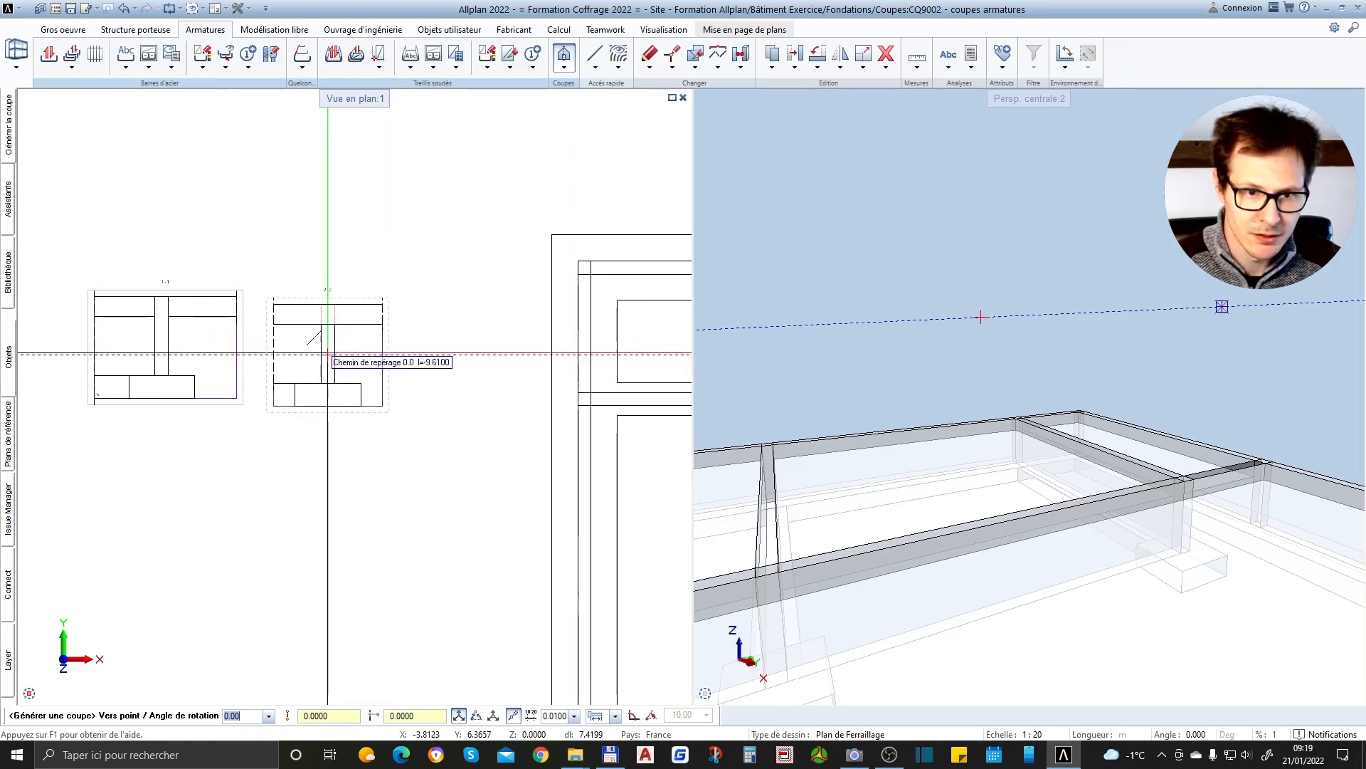
left_click(327, 347)
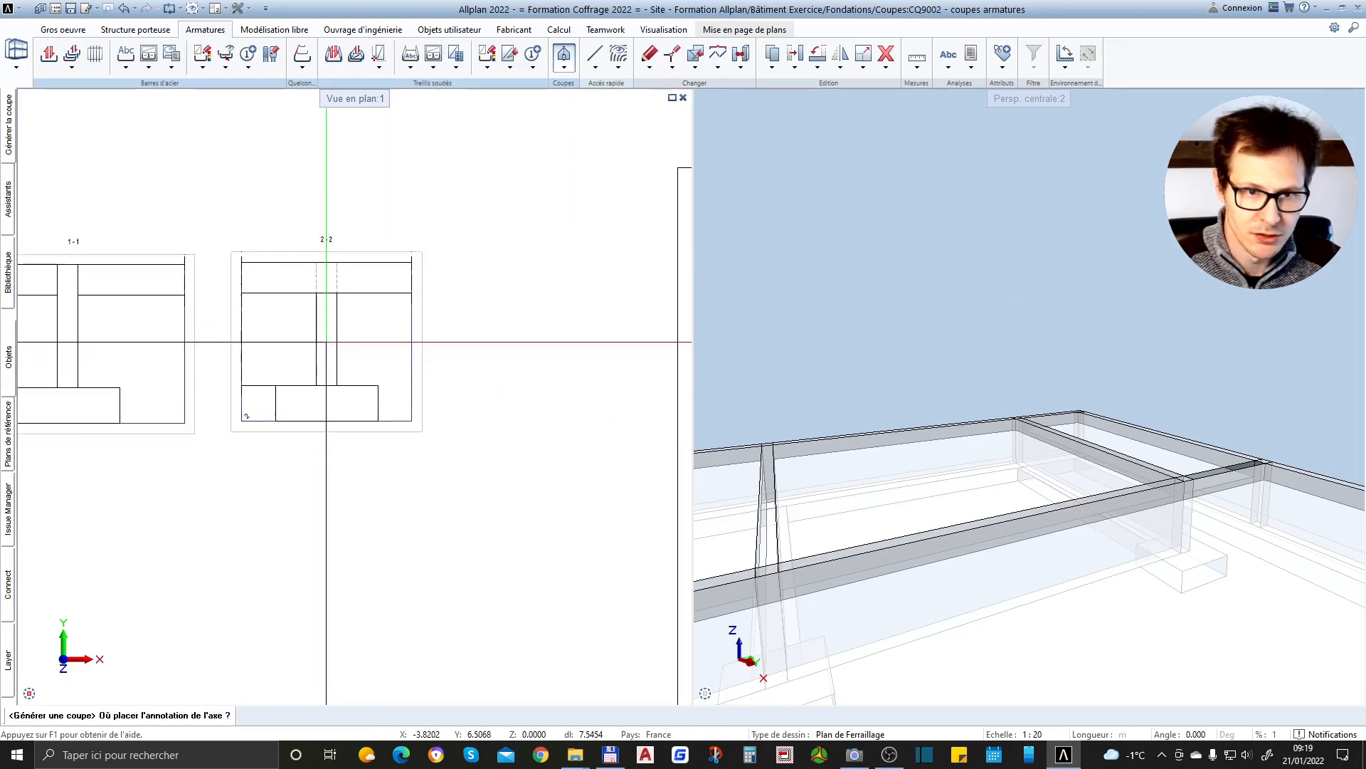
scroll(478, 332, "down", 3)
scroll(268, 299, "up", 4)
scroll(146, 373, "down", 1)
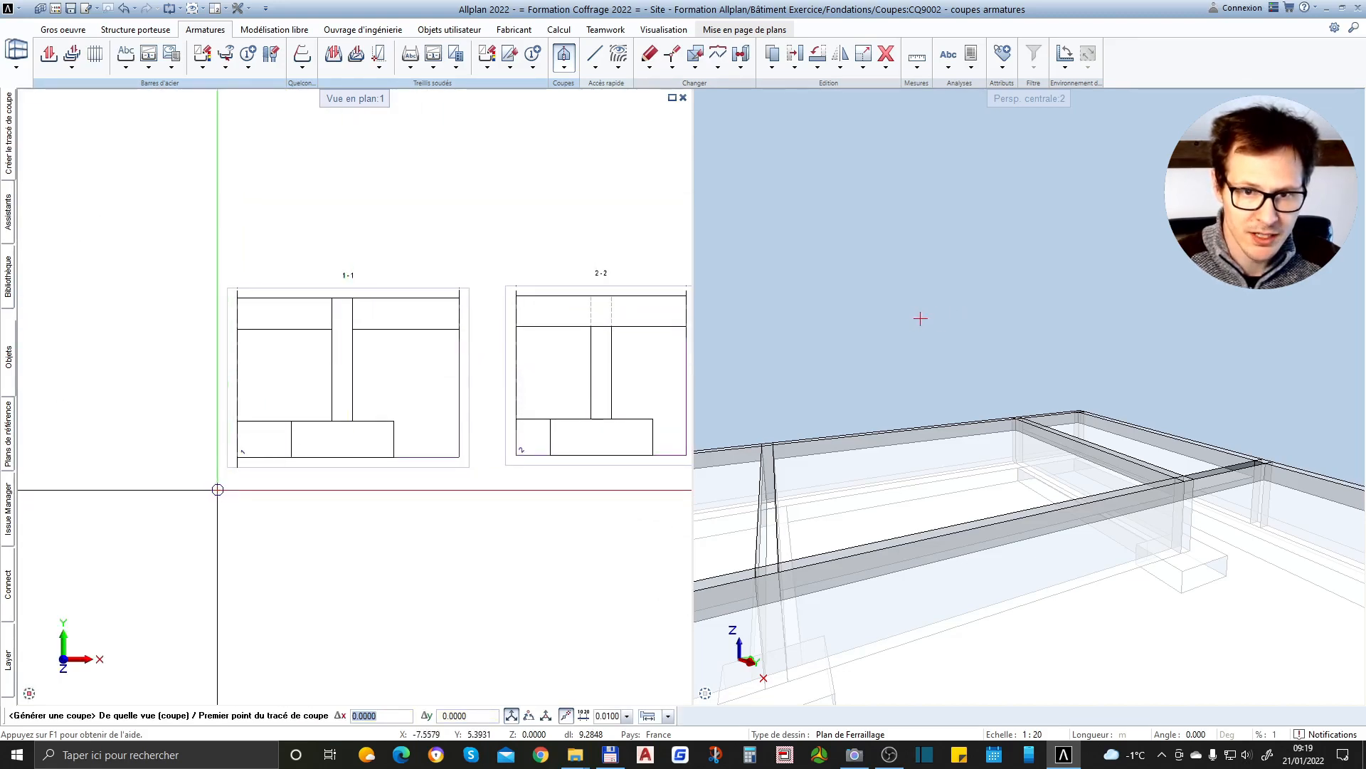
Switch section 3 to a horizontal cut and frame the whole isolated footing between two opposite corners
scroll(214, 296, "down", 3)
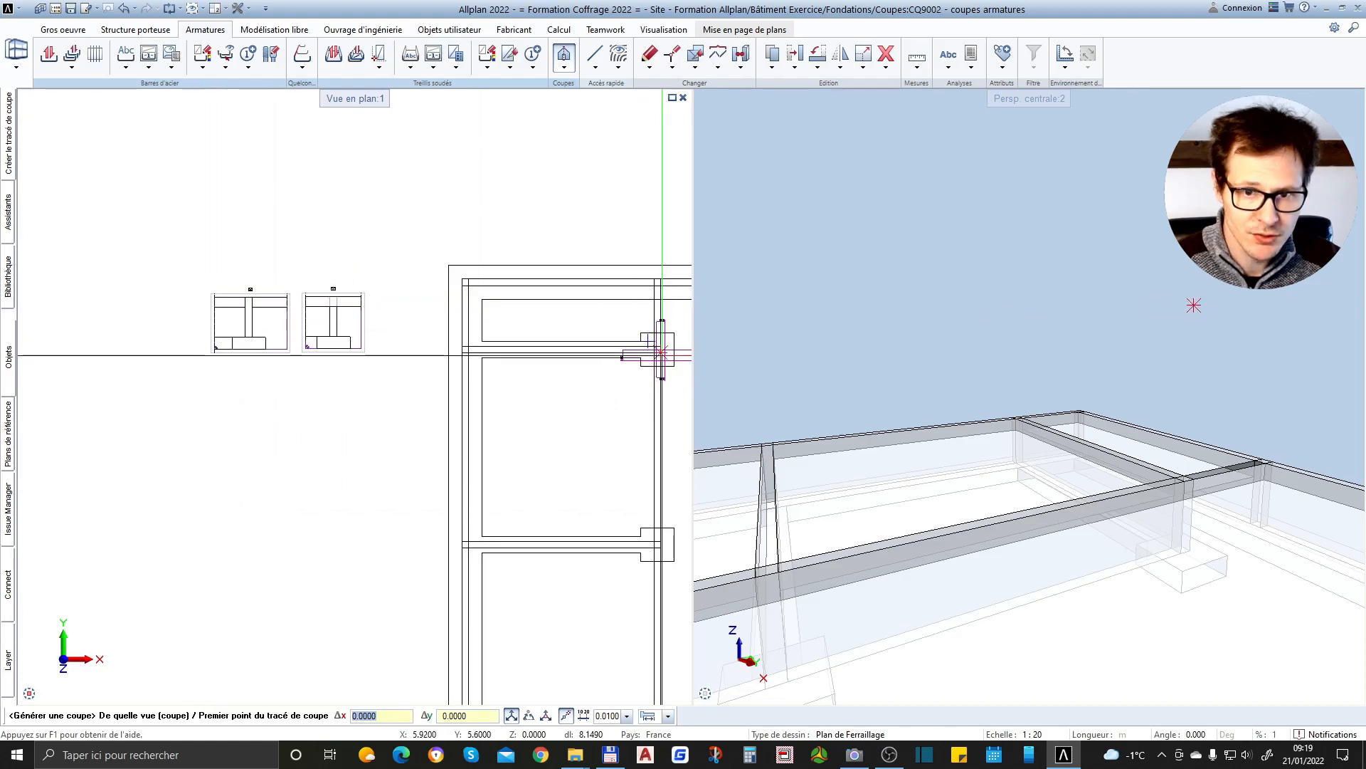
scroll(662, 352, "up", 1)
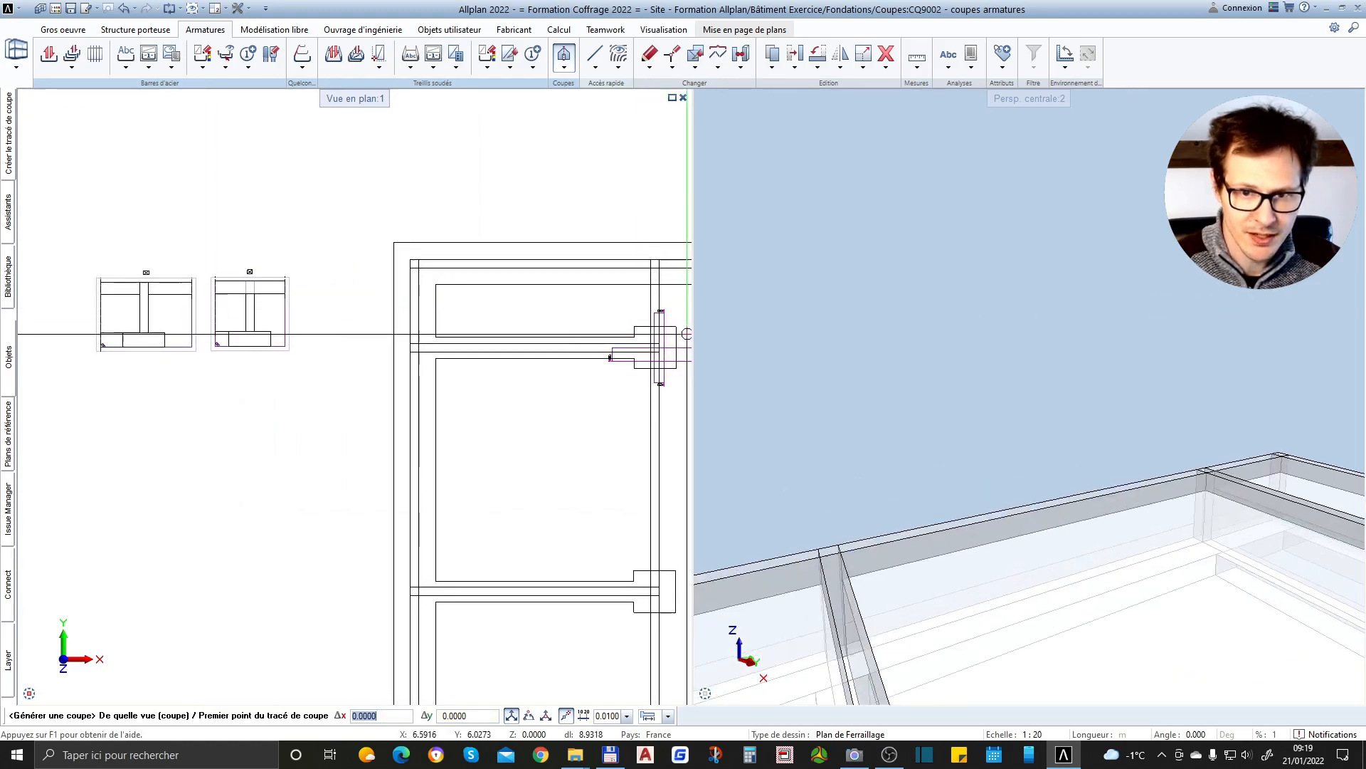
scroll(687, 334, "up", 2)
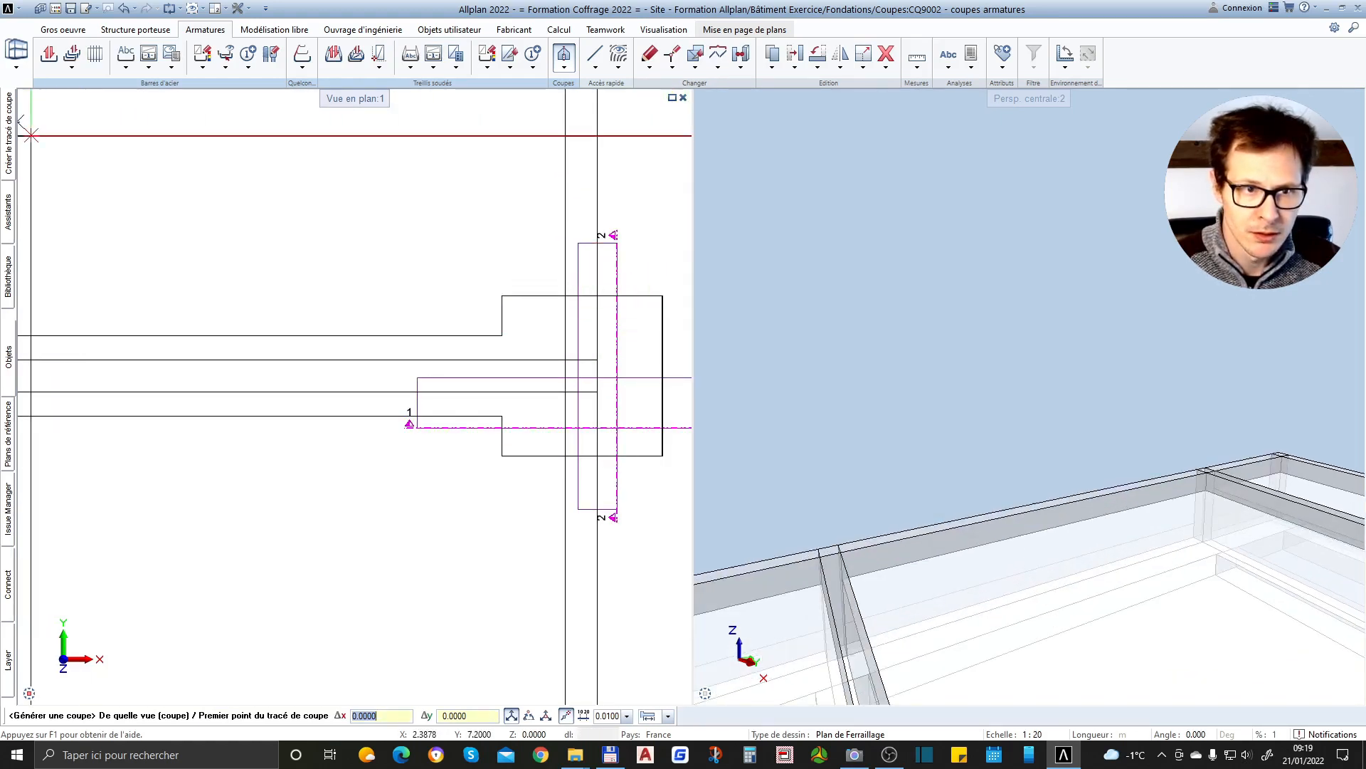
mouse_move(11, 128)
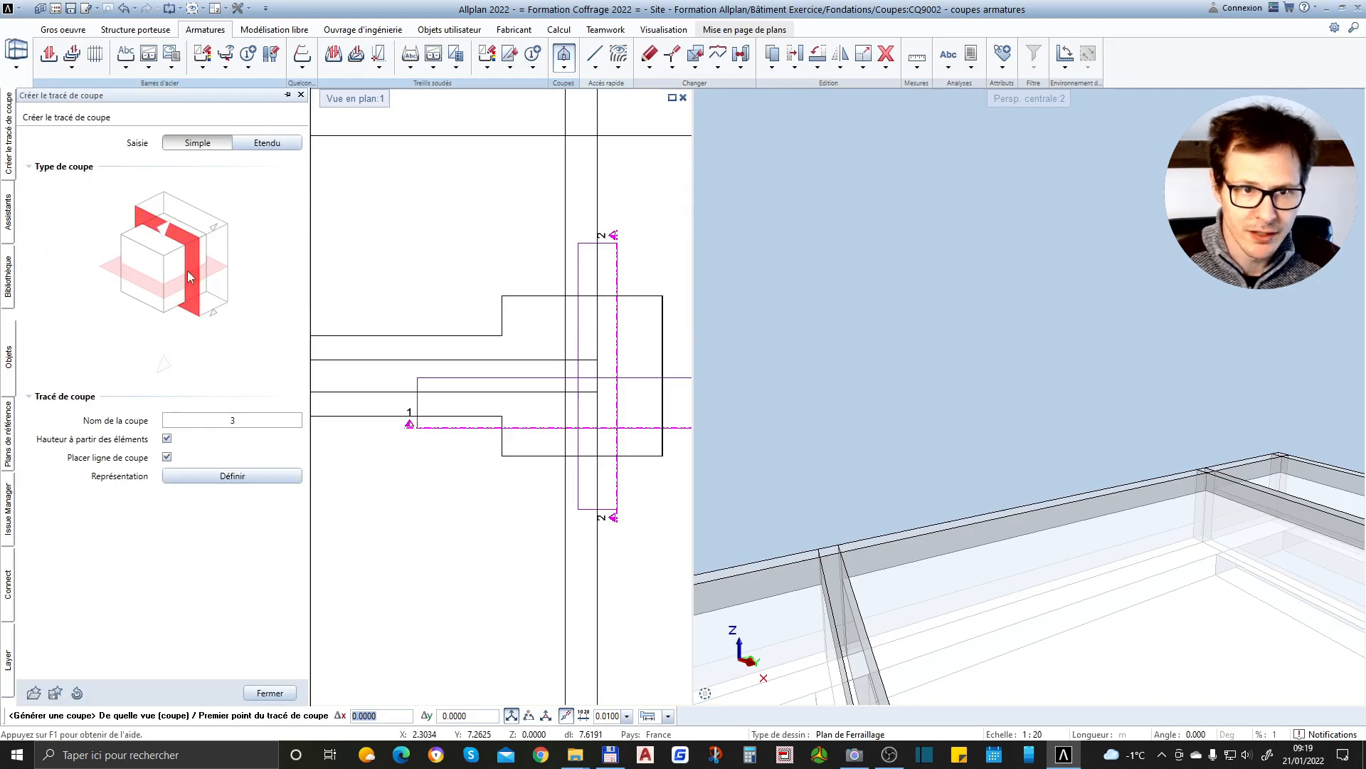
left_click(215, 270)
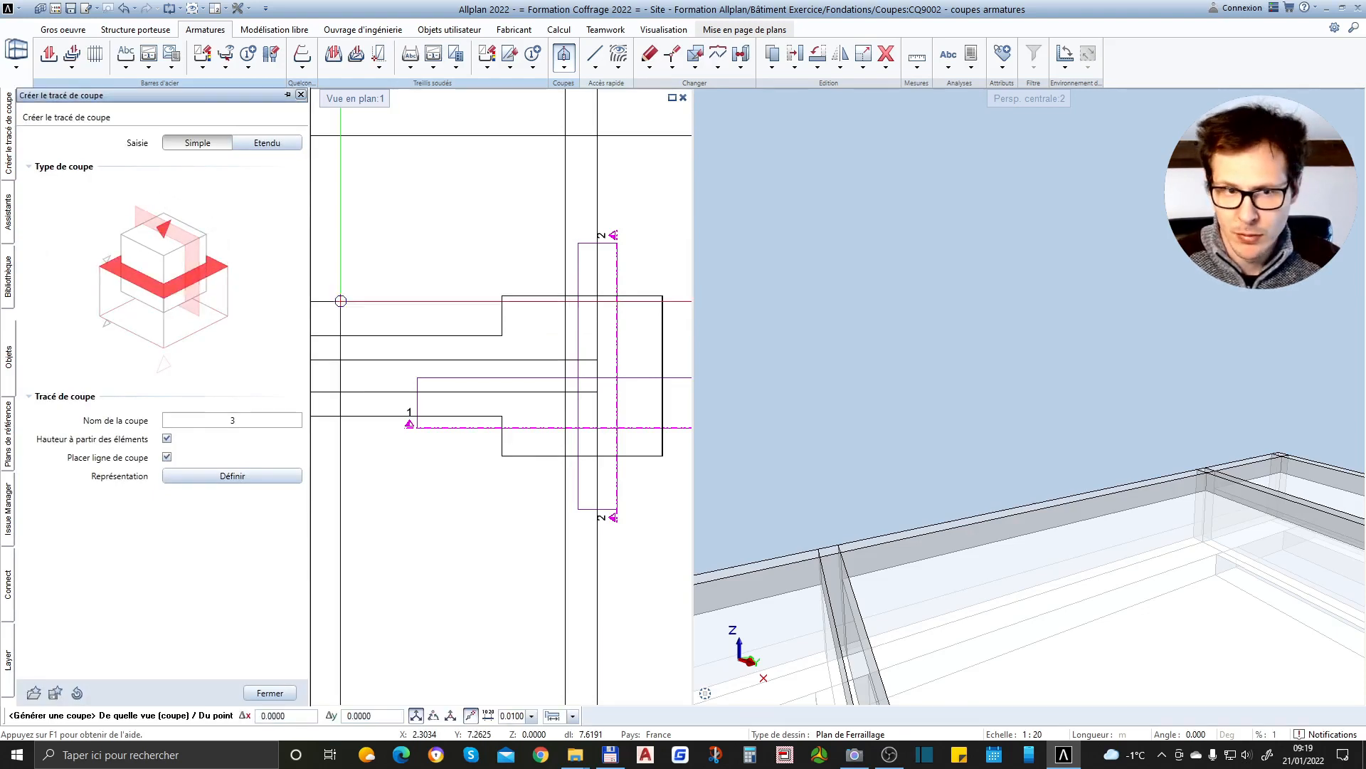
scroll(295, 329, "down", 2)
scroll(427, 313, "up", 2)
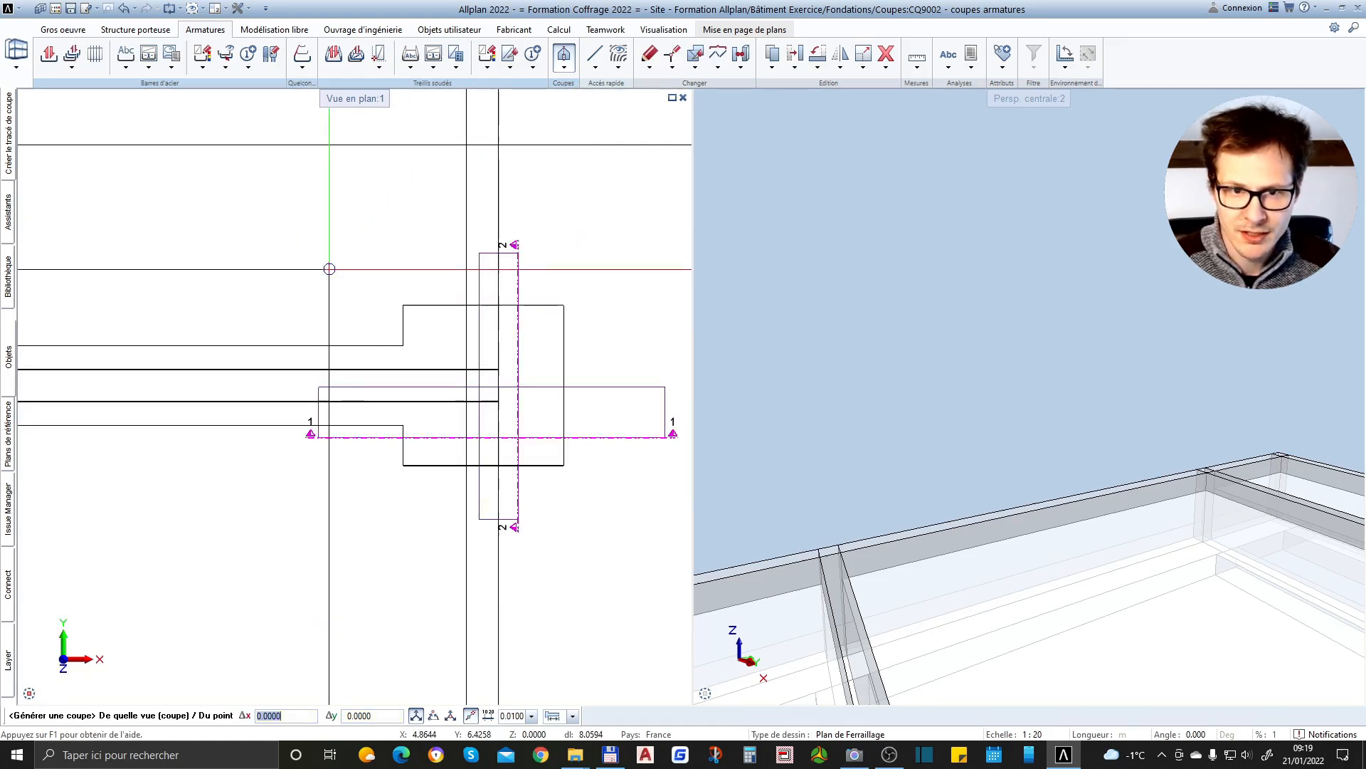
left_click(360, 281)
left_click(606, 502)
left_click(610, 530)
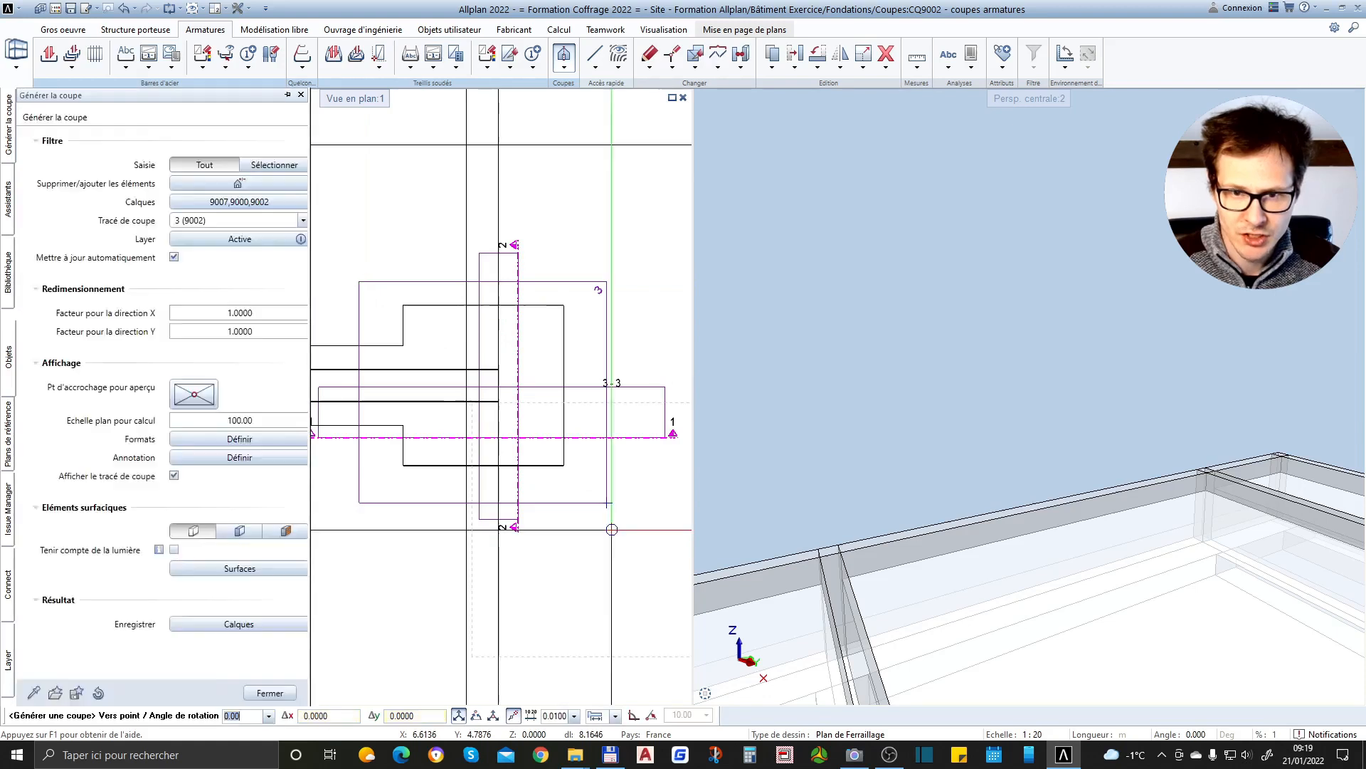
Place horizontal section 3-3 directly below section 1-1 and finish generating sections
scroll(574, 498, "down", 3)
scroll(507, 376, "down", 3)
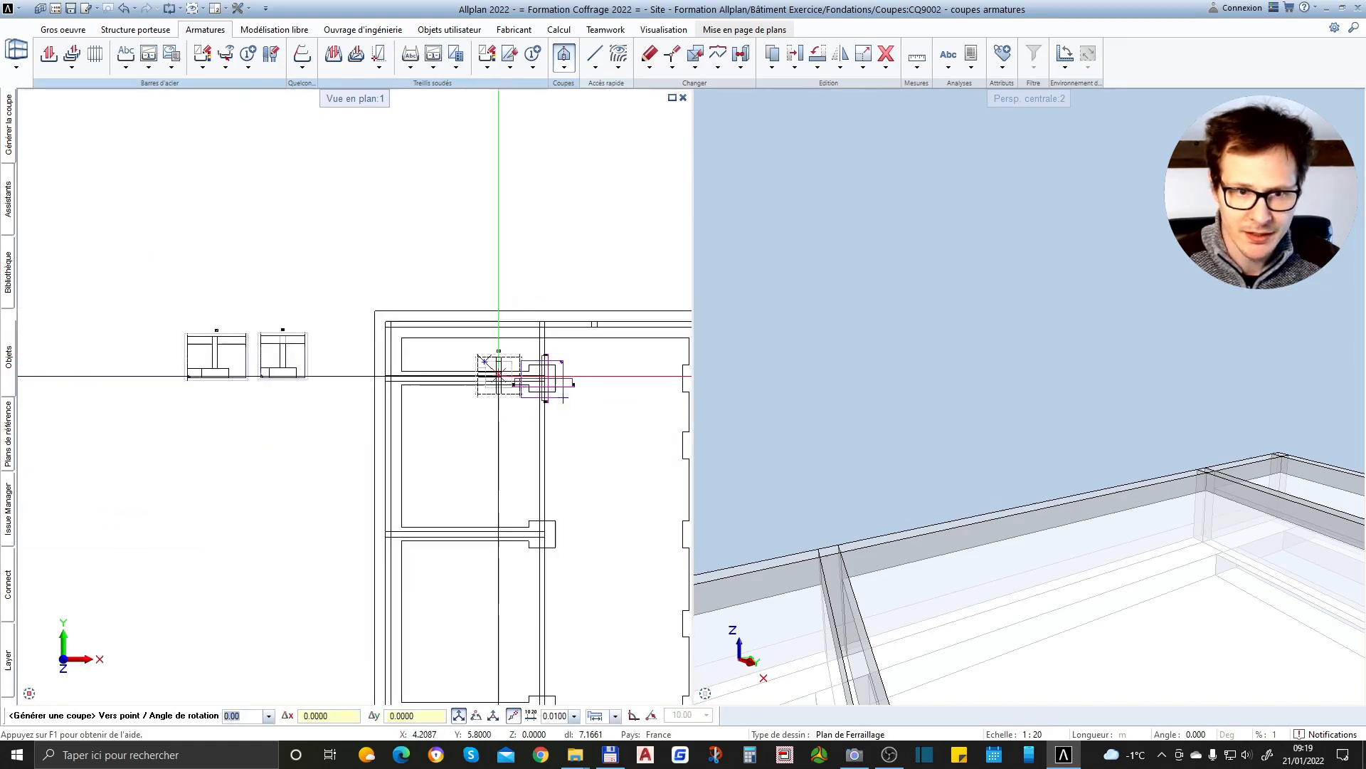
scroll(213, 438, "up", 3)
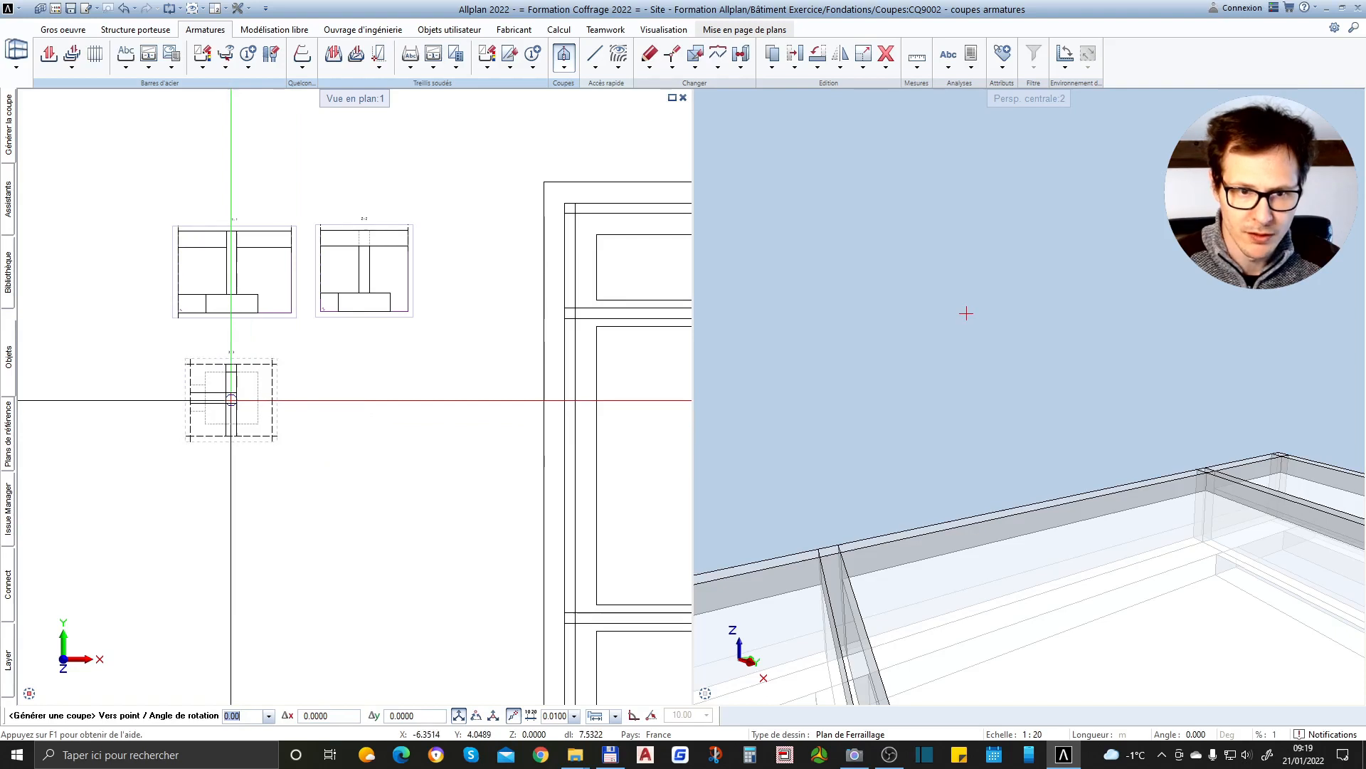
left_click(230, 400)
scroll(530, 277, "down", 3)
scroll(420, 328, "up", 4)
key("Escape")
Examine the three section views and compare their section paths on the plan with the footing in the 3D view
scroll(502, 346, "up", 3)
scroll(394, 463, "up", 3)
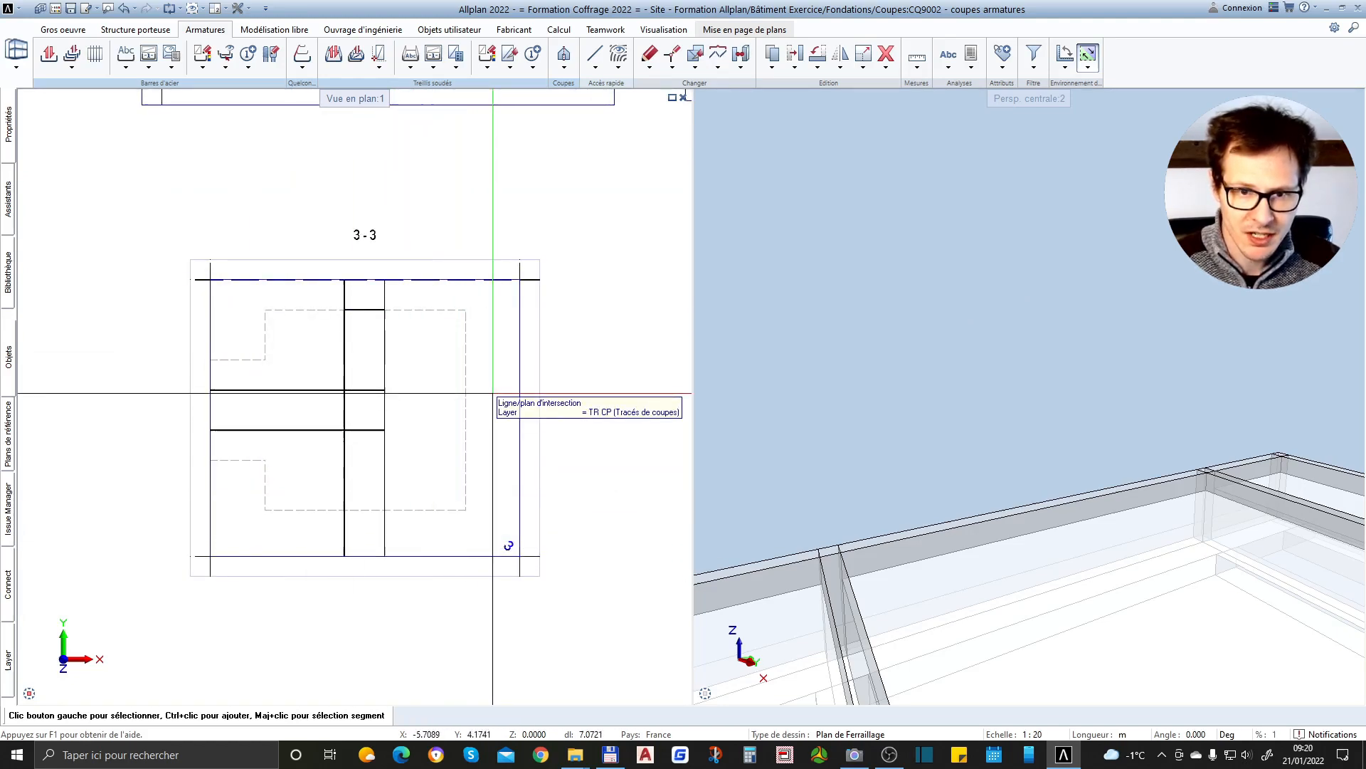
scroll(412, 485, "down", 2)
scroll(289, 377, "up", 2)
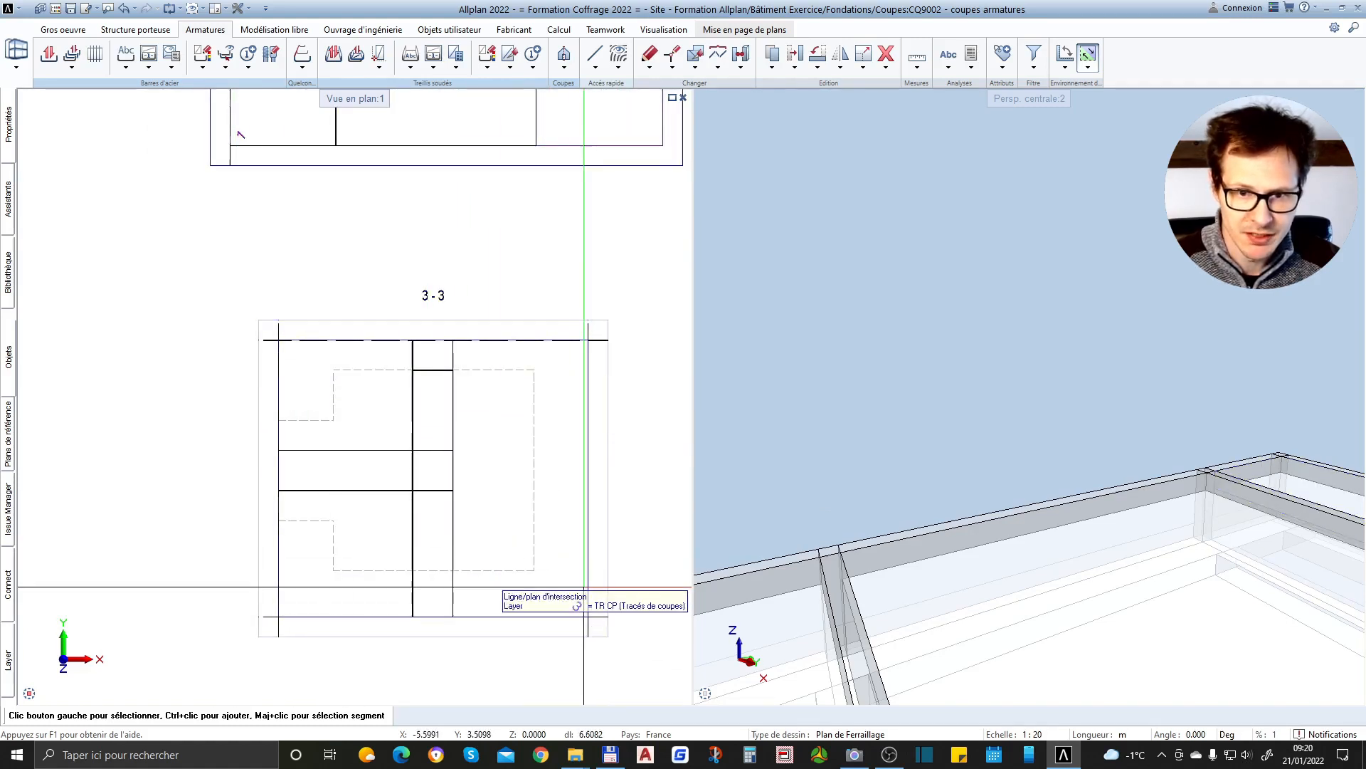
middle_click_drag(921, 366, 1155, 518, "shift")
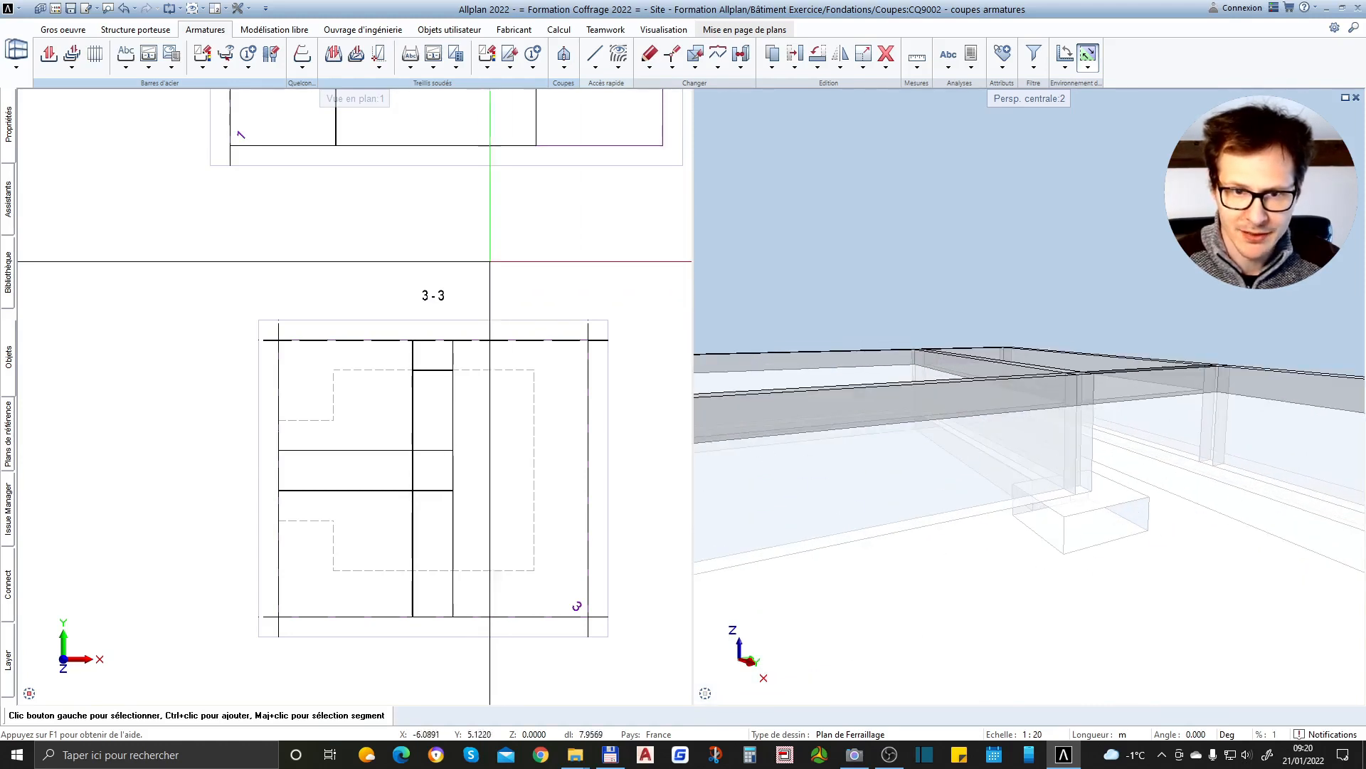
scroll(409, 406, "down", 3)
scroll(516, 279, "down", 5)
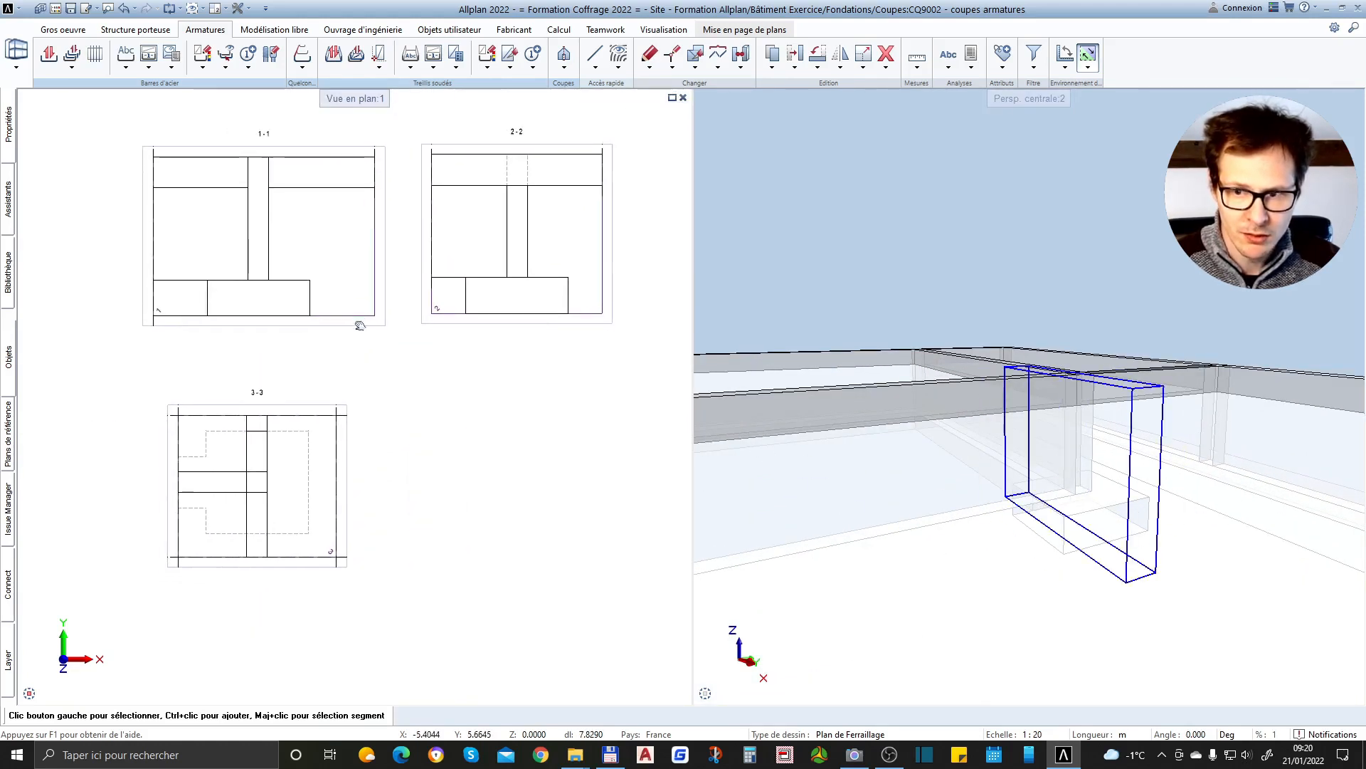
scroll(483, 331, "up", 5)
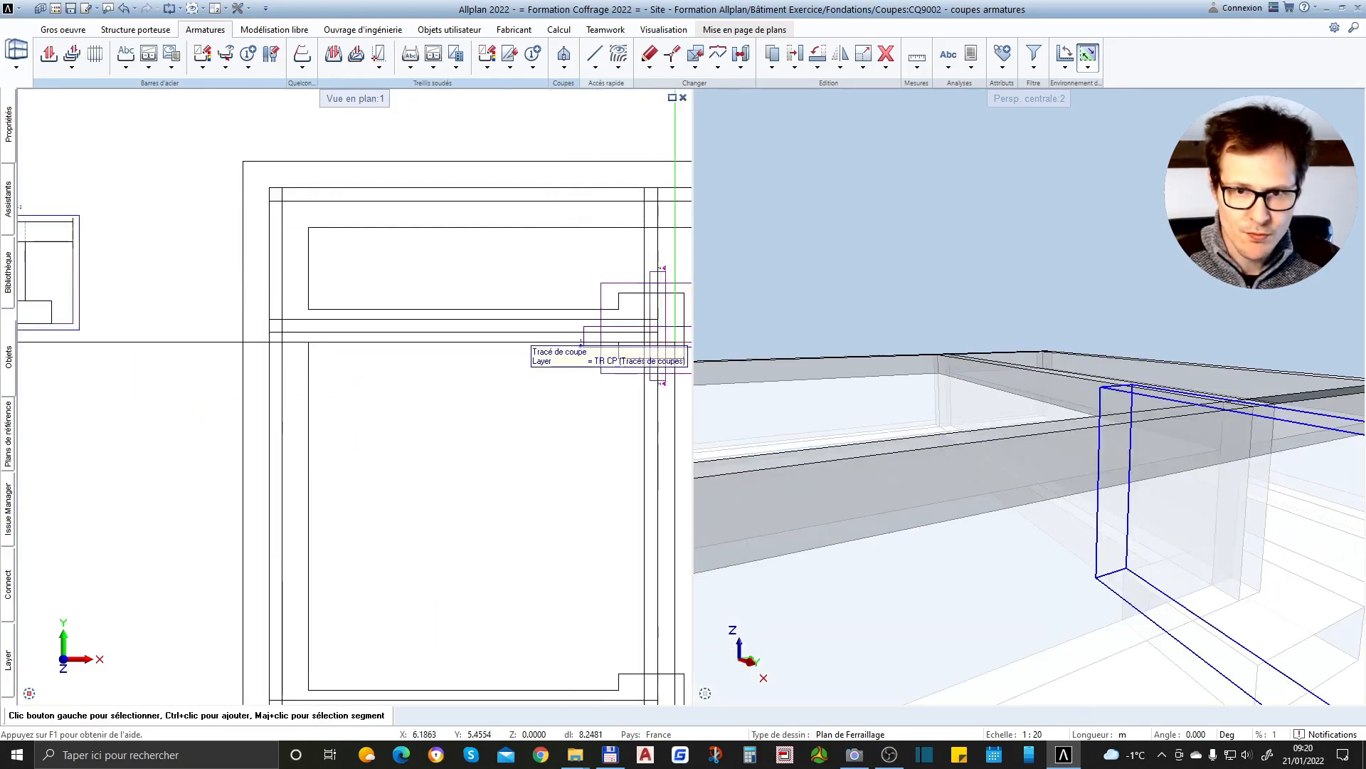
scroll(257, 339, "up", 1)
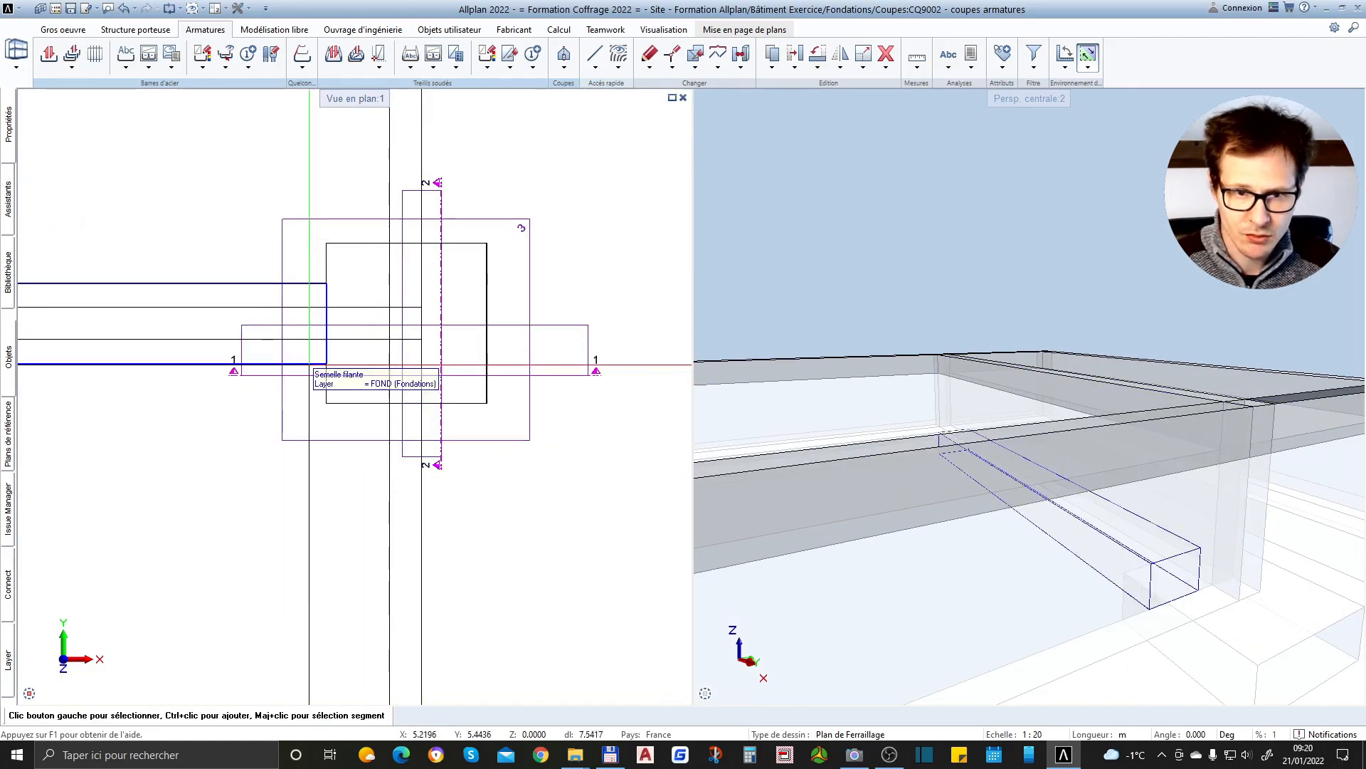
scroll(545, 360, "down", 6)
middle_click_drag(277, 389, 716, 401)
scroll(544, 360, "up", 3)
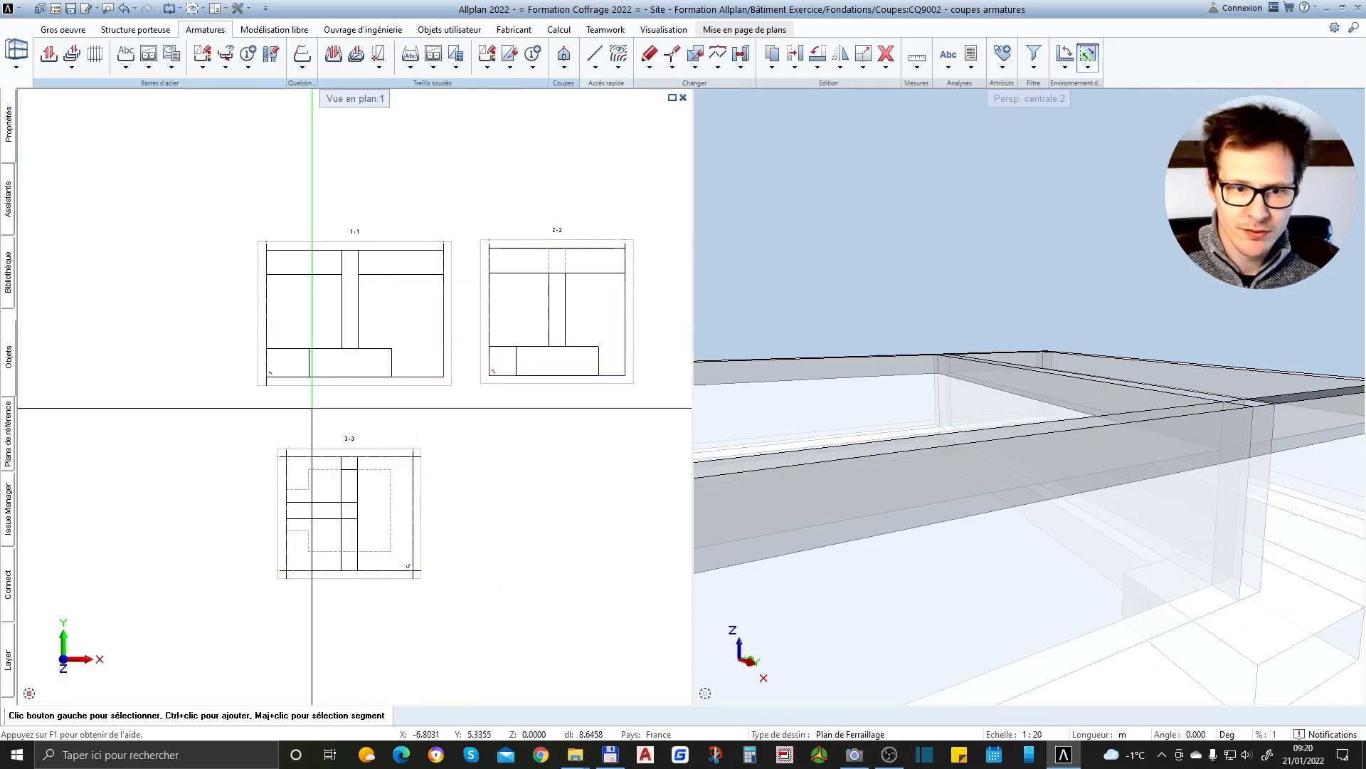
In the building structure, set layer 9002 coupes armatures to open in the background and make 9007 Semelle isolée the active layer
key("F2")
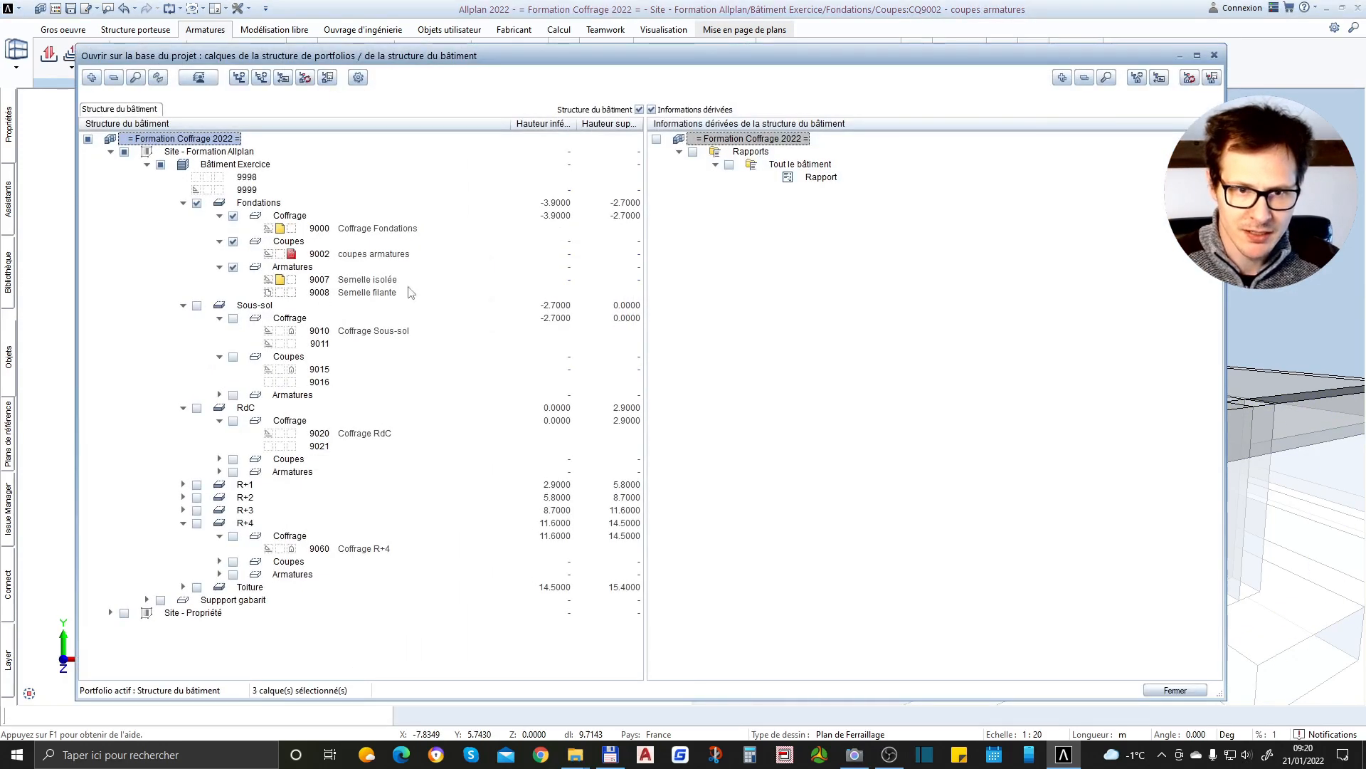
left_click(281, 254)
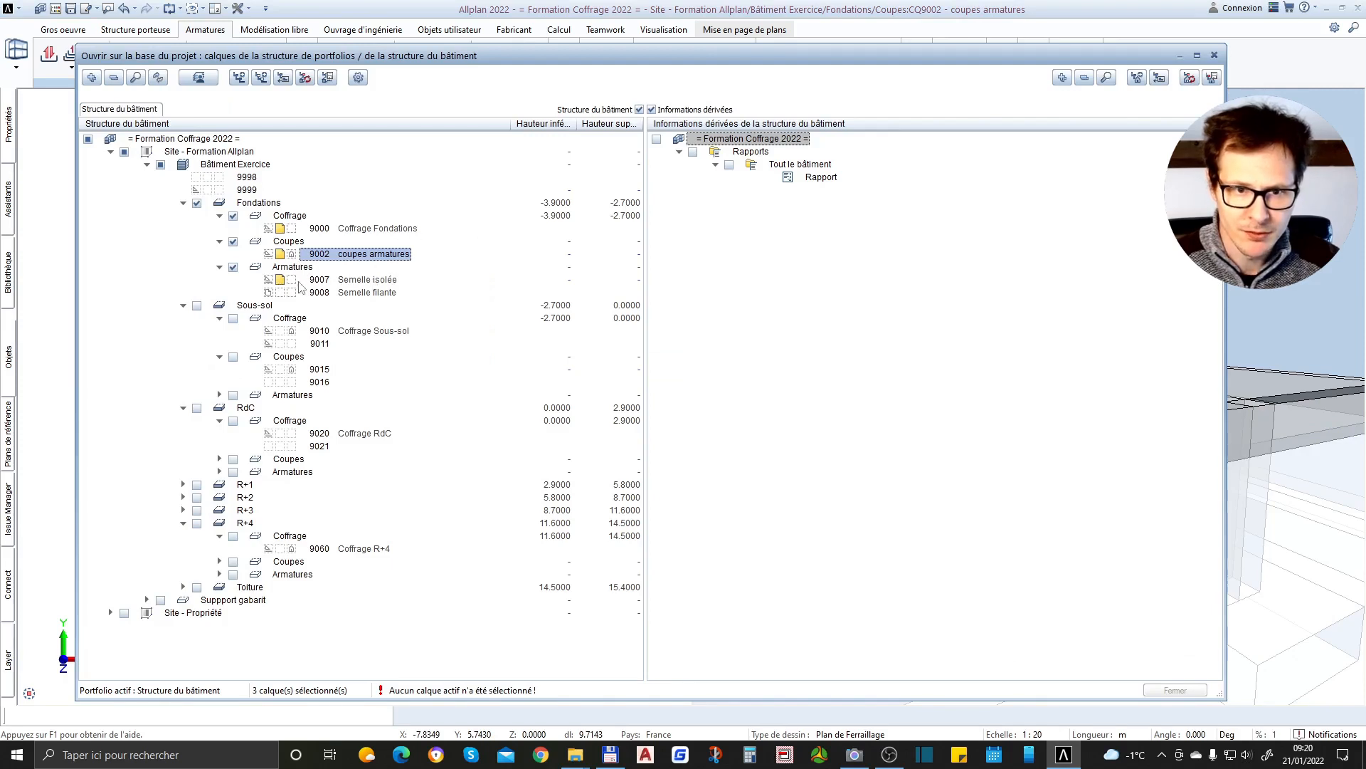
left_click(295, 281)
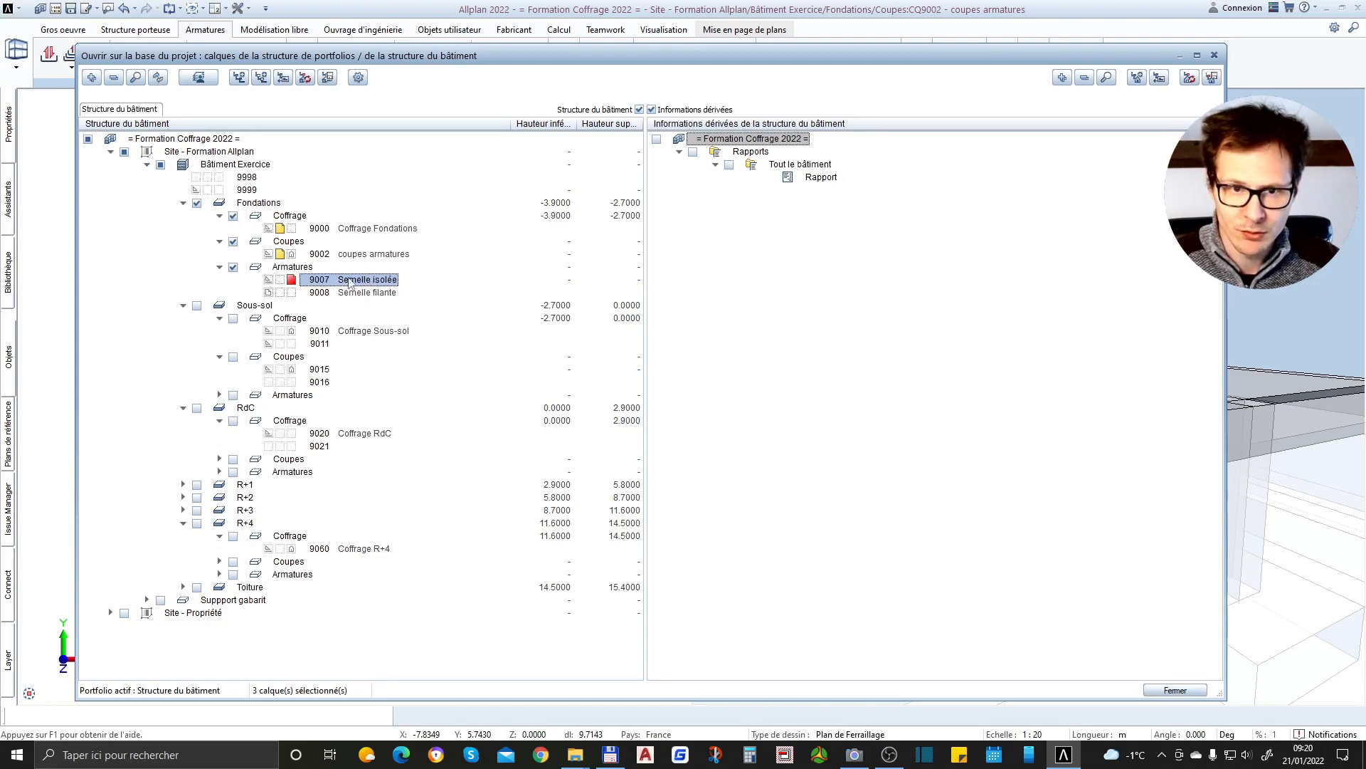
Leave the building structure, inspect the isolated footing in the 3D view, and review which Fondations layers are open
left_click(1200, 692)
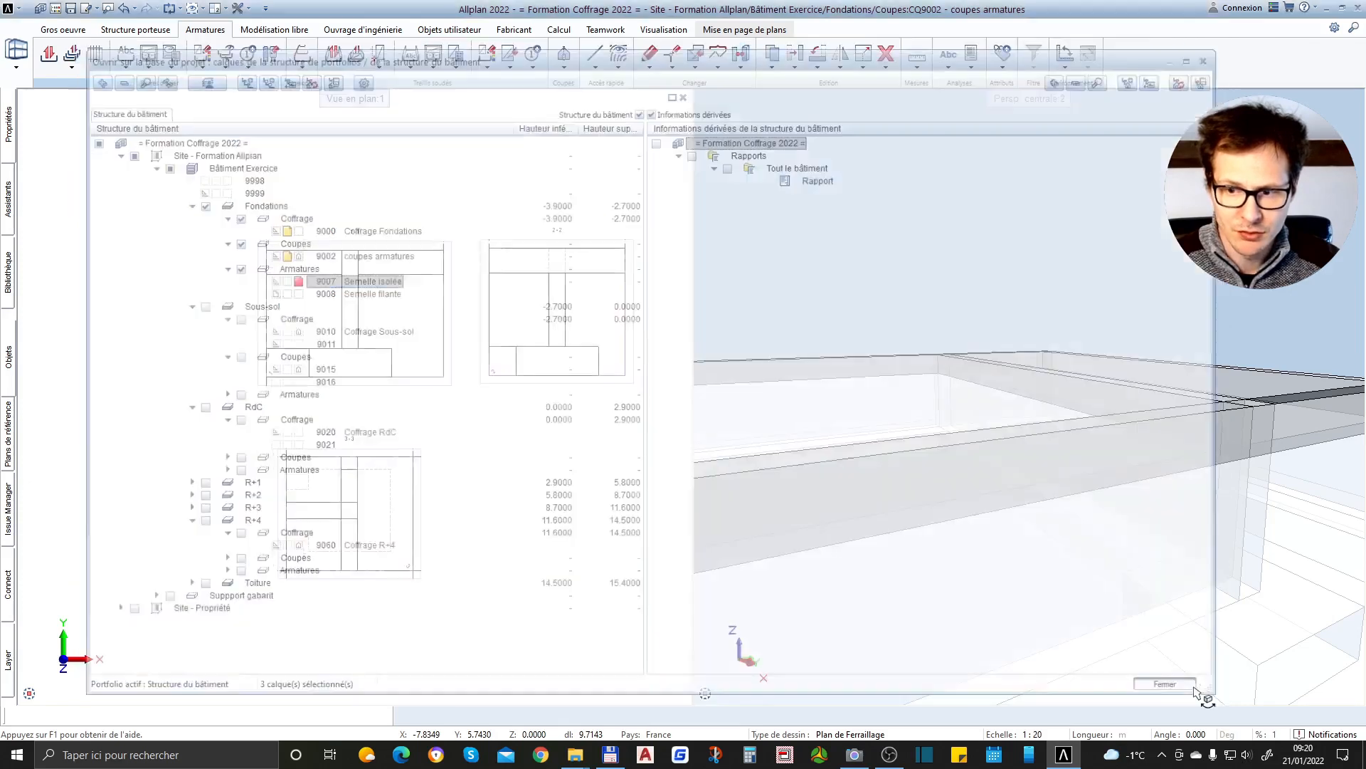
scroll(632, 353, "up", 1)
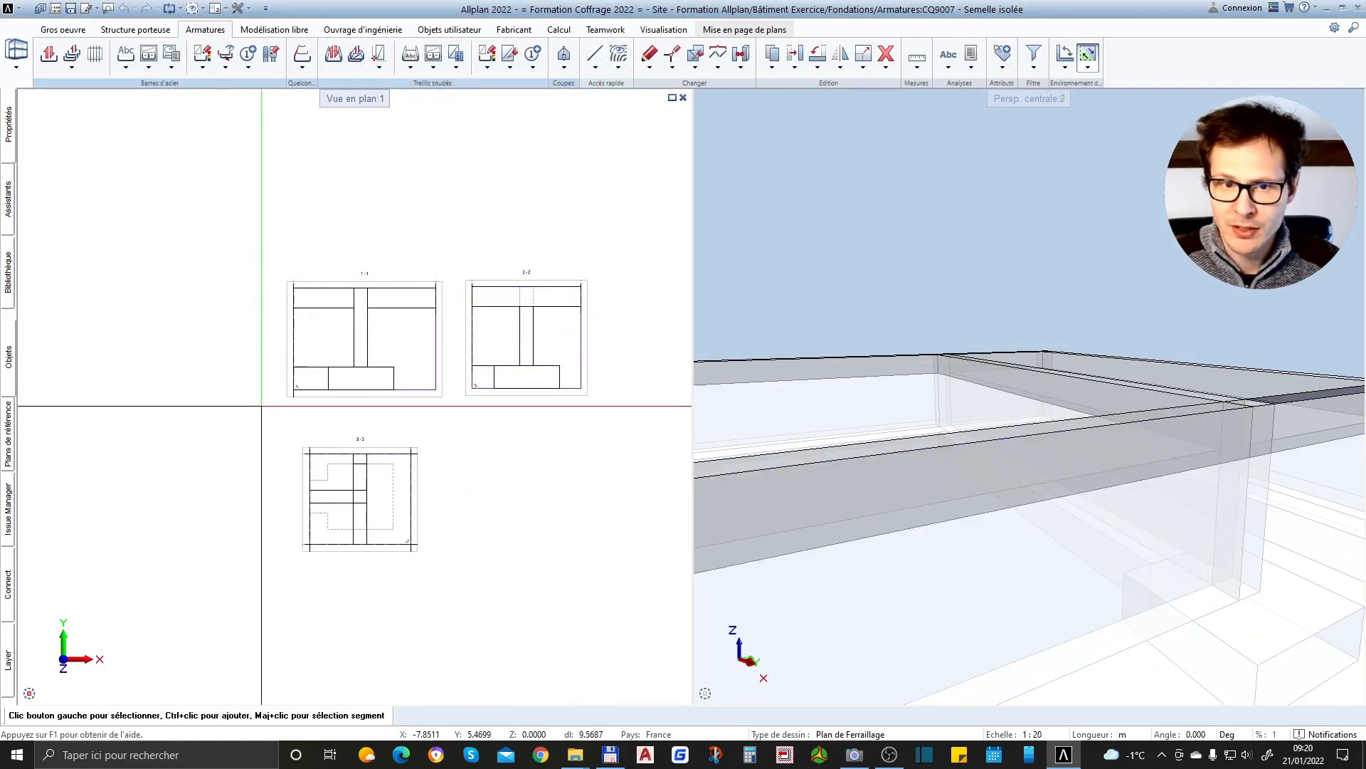
left_click(988, 283)
scroll(988, 287, "down", 2)
scroll(969, 337, "down", 2)
scroll(1195, 420, "up", 2)
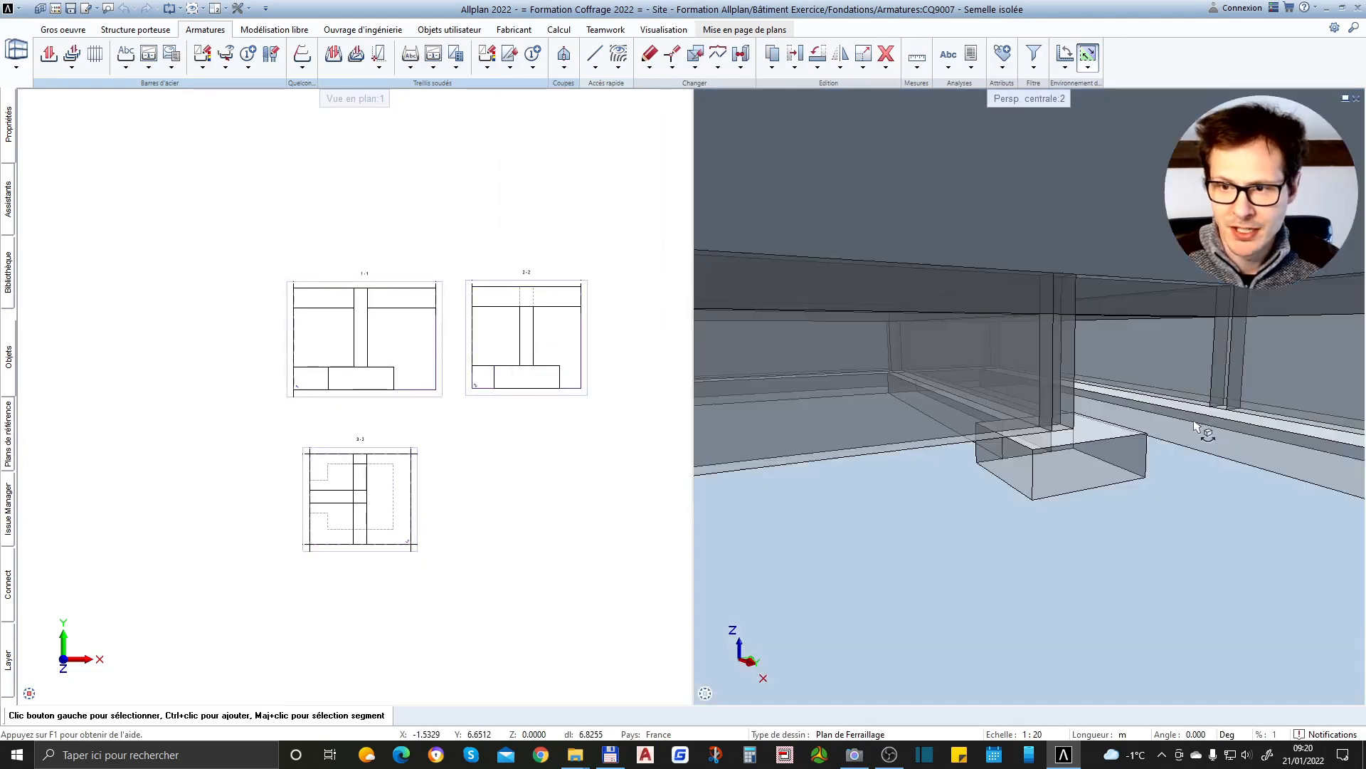
left_click_drag(1127, 448, 1194, 561)
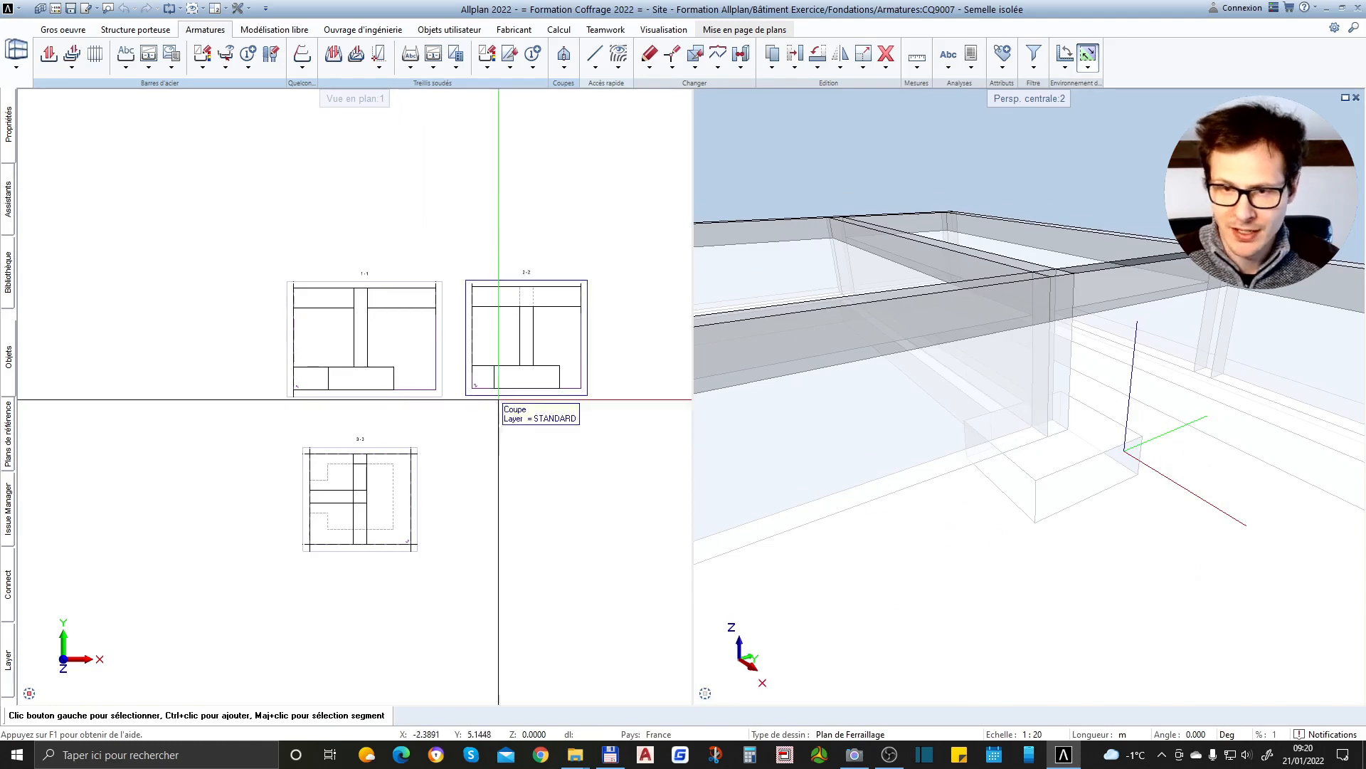
left_click(55, 9)
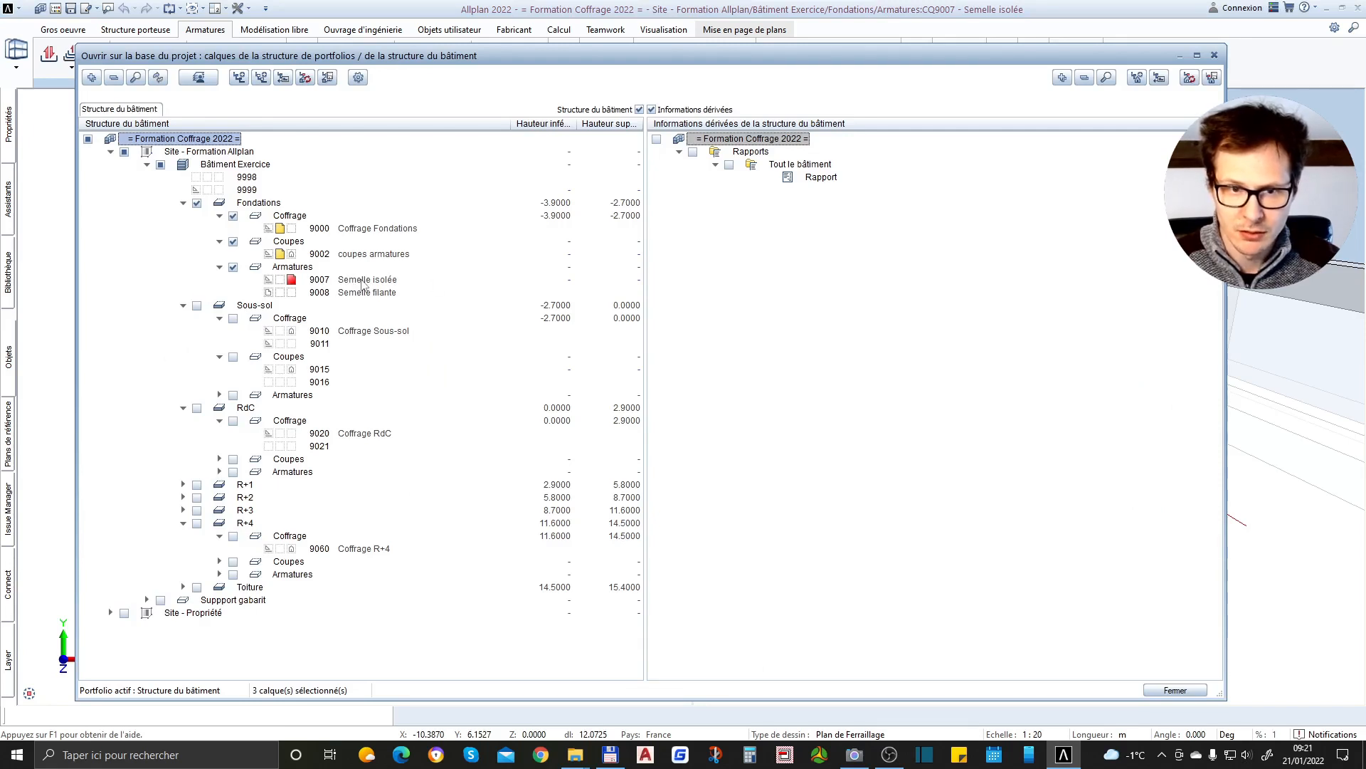
key("Escape")
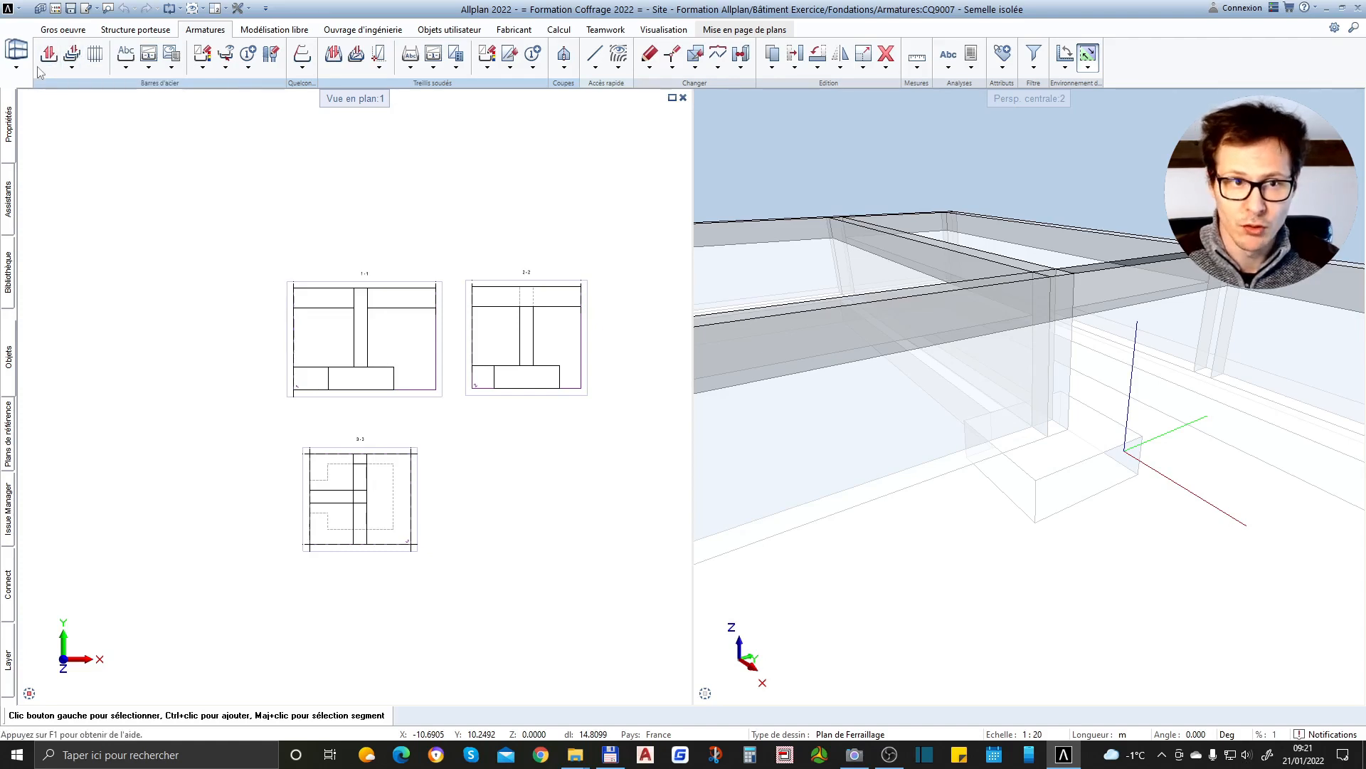
Start a bar shape at the isolated footing in section 1-1 with Dilatation jusqu'aux bords du coffrage enabled
left_click(48, 57)
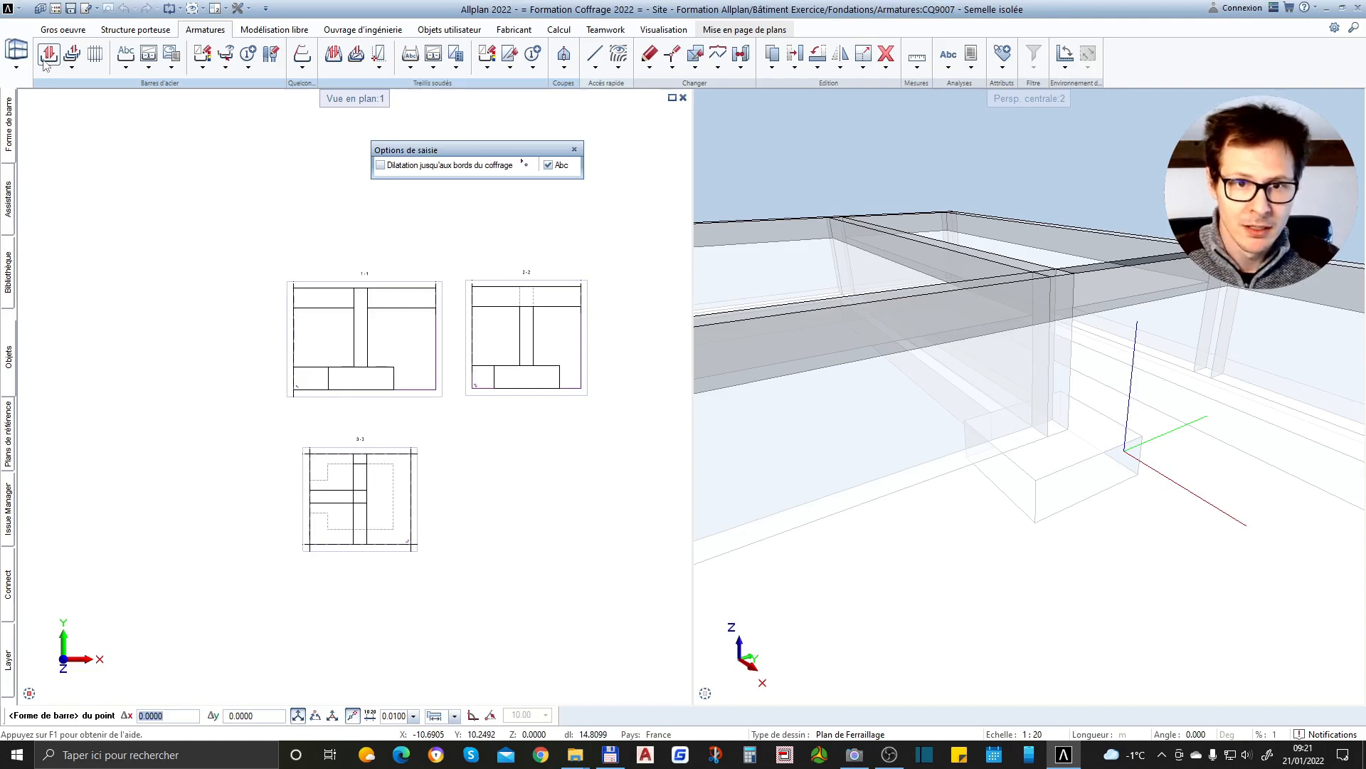
left_click(382, 166)
scroll(355, 391, "up", 3)
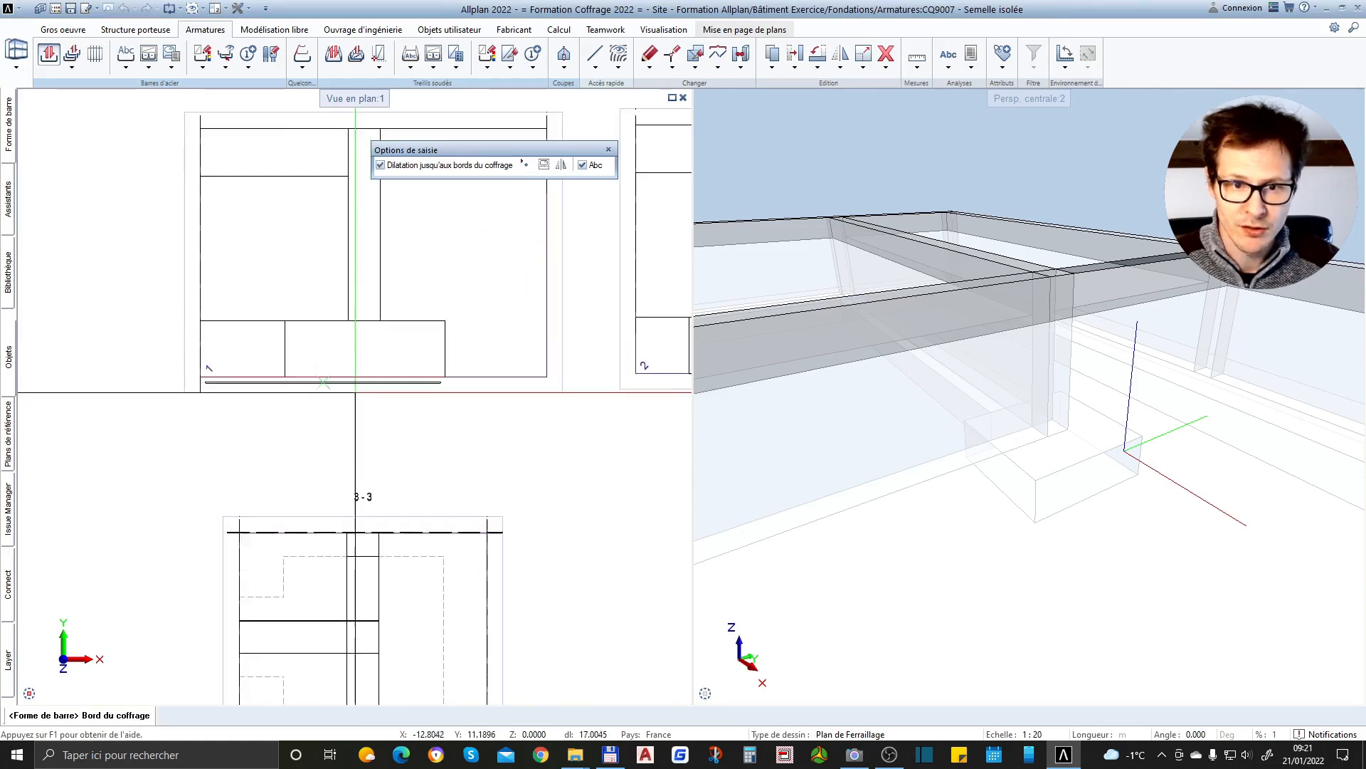
scroll(310, 379, "up", 2)
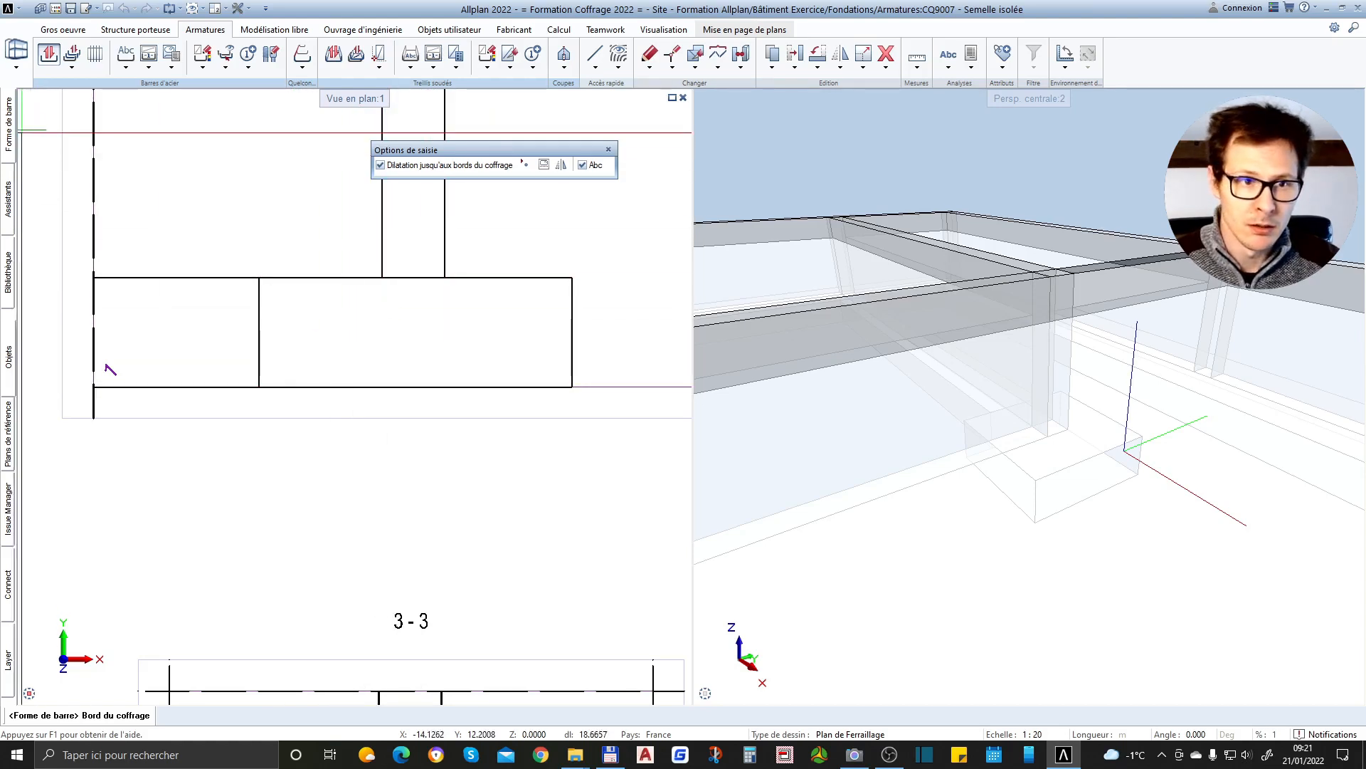
Choose Barre droite avec crosses as the bar shape for the footing
mouse_move(13, 124)
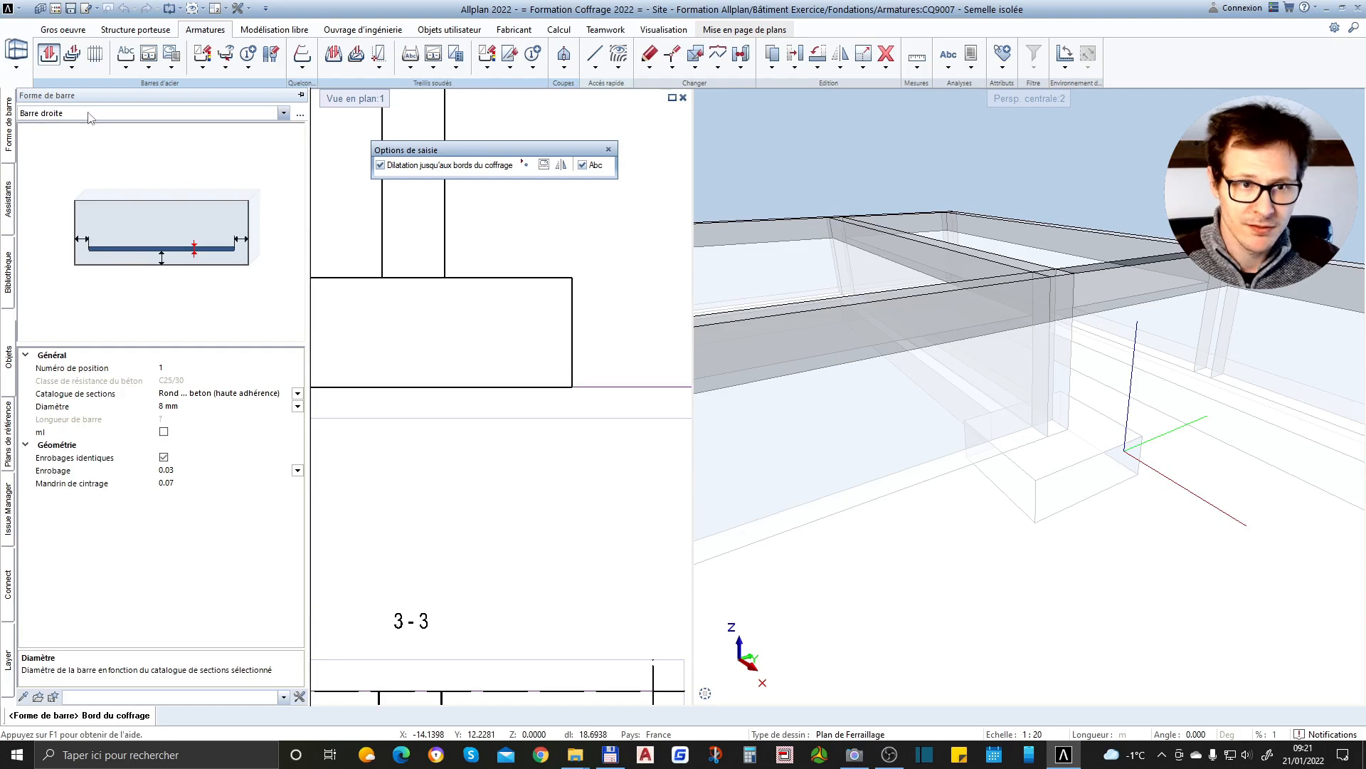
left_click(288, 113)
left_click(291, 114)
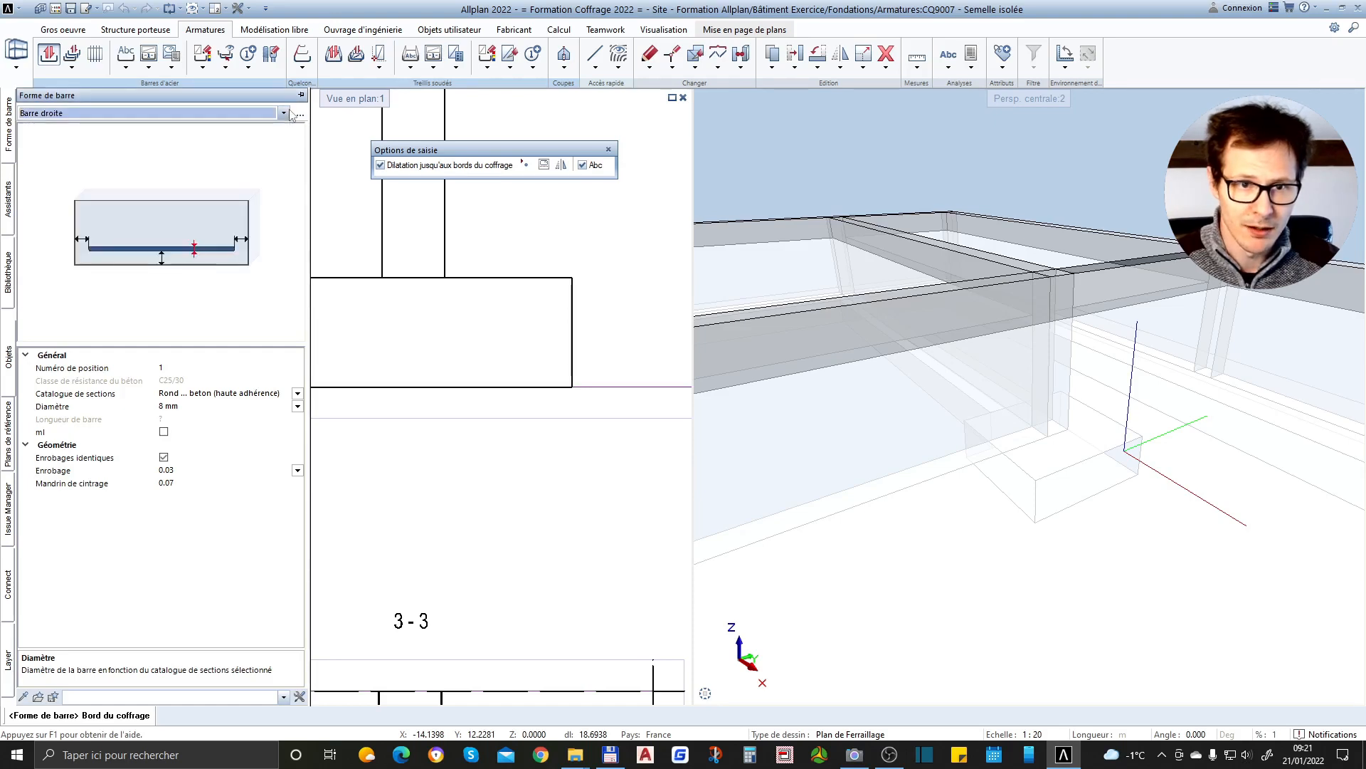
left_click(301, 115)
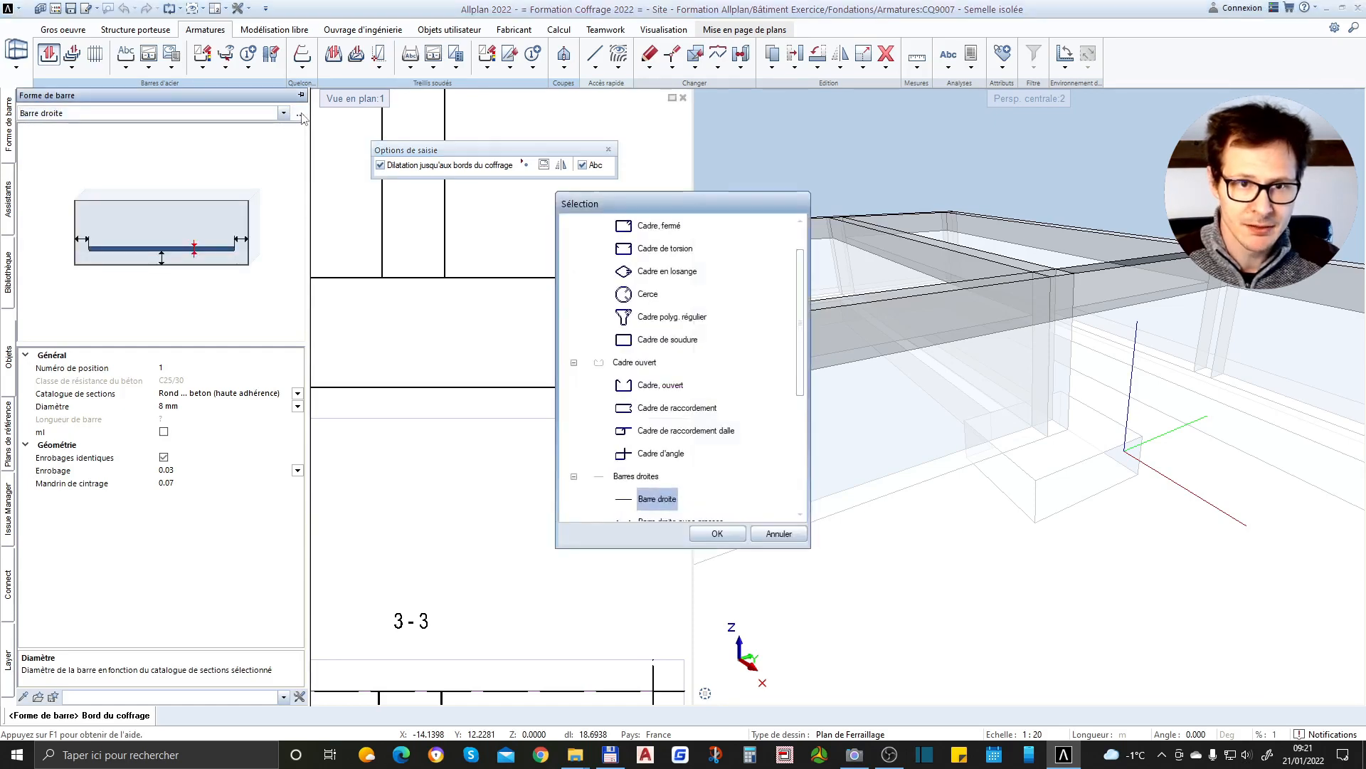
scroll(687, 260, "up", 1)
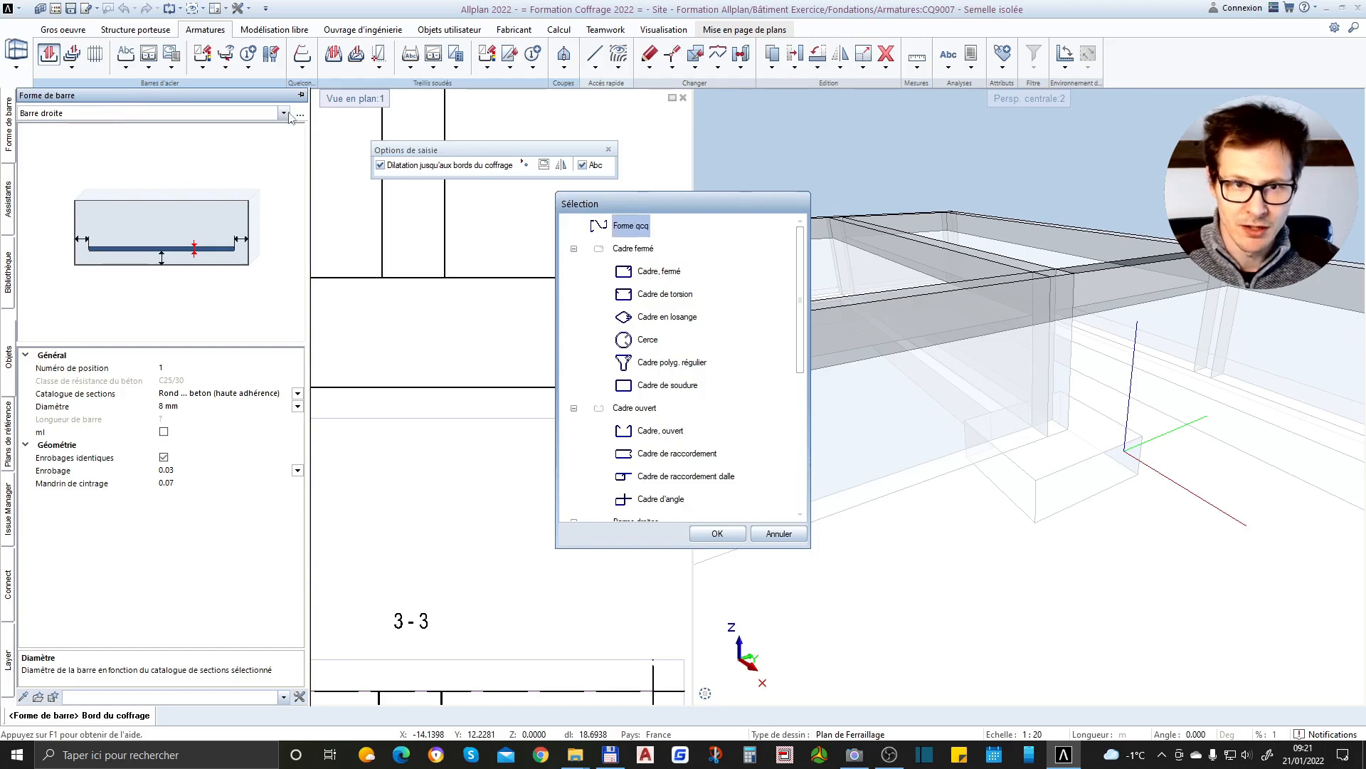
scroll(733, 335, "down", 3)
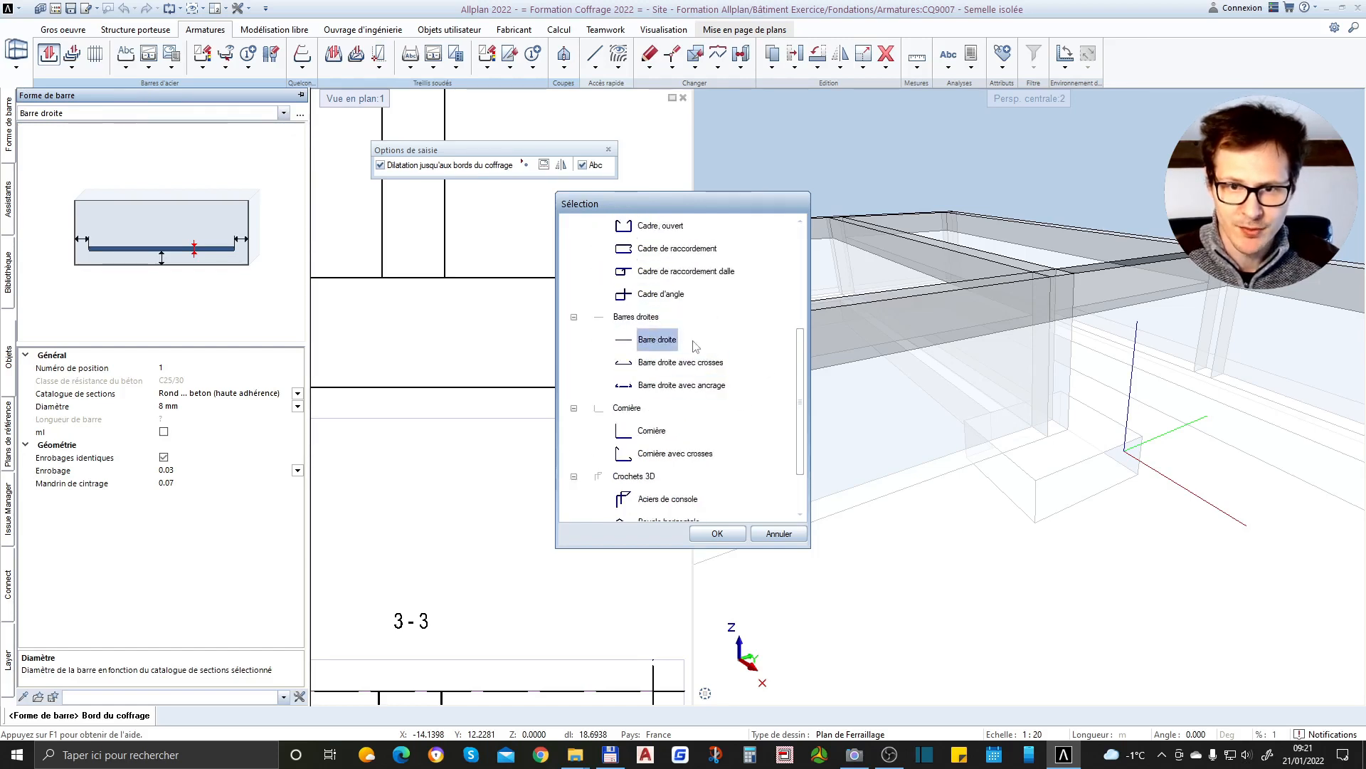
double_click(681, 362)
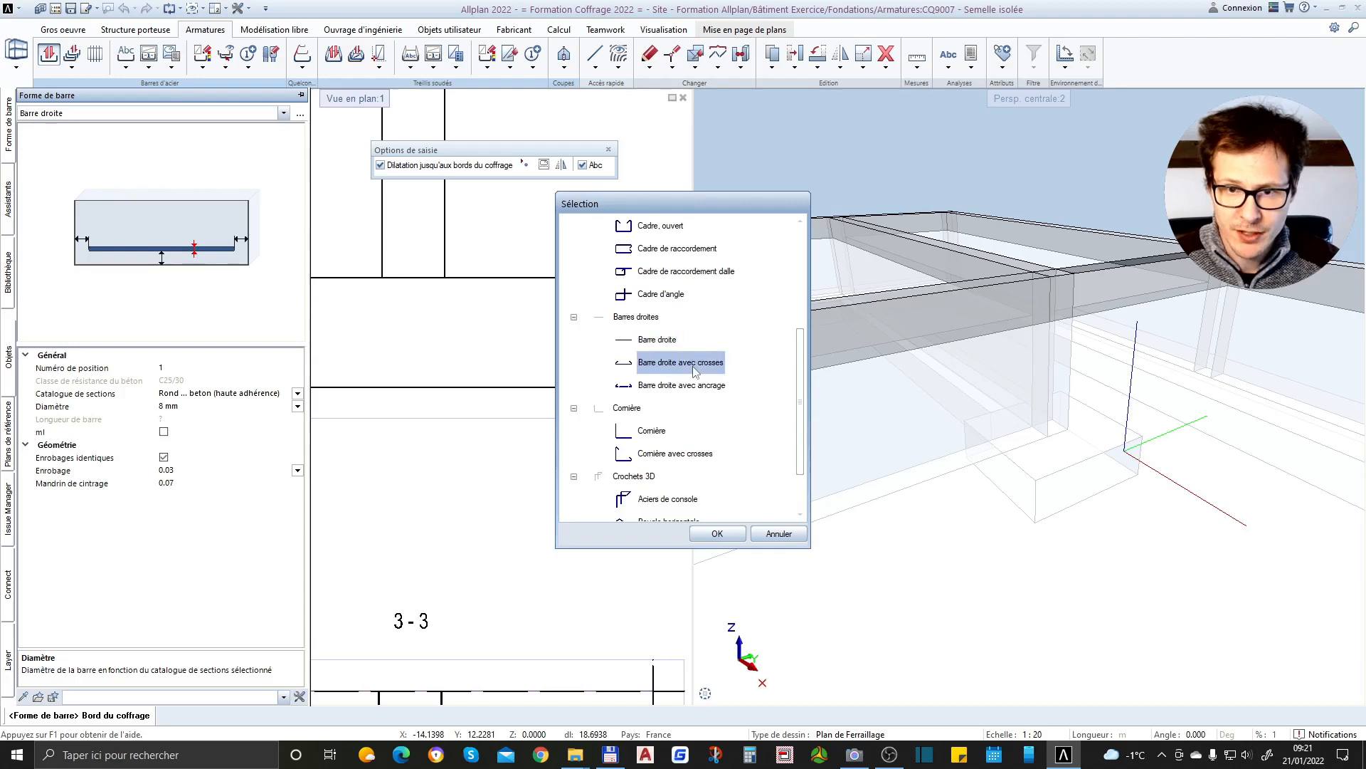
scroll(423, 388, "up", 2)
scroll(403, 404, "down", 1)
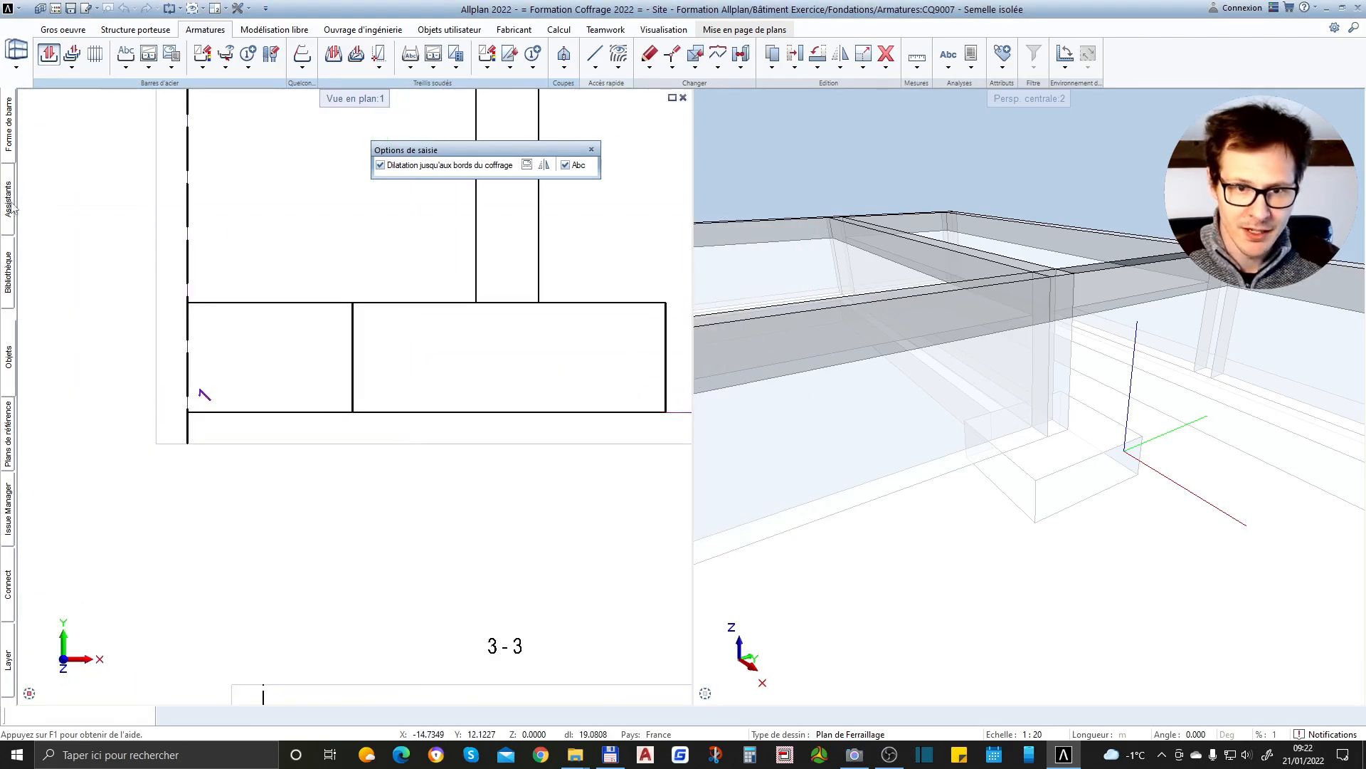
Give the hooked bar identical concrete covers of 0.05, keeping the hook at its start
mouse_move(5, 140)
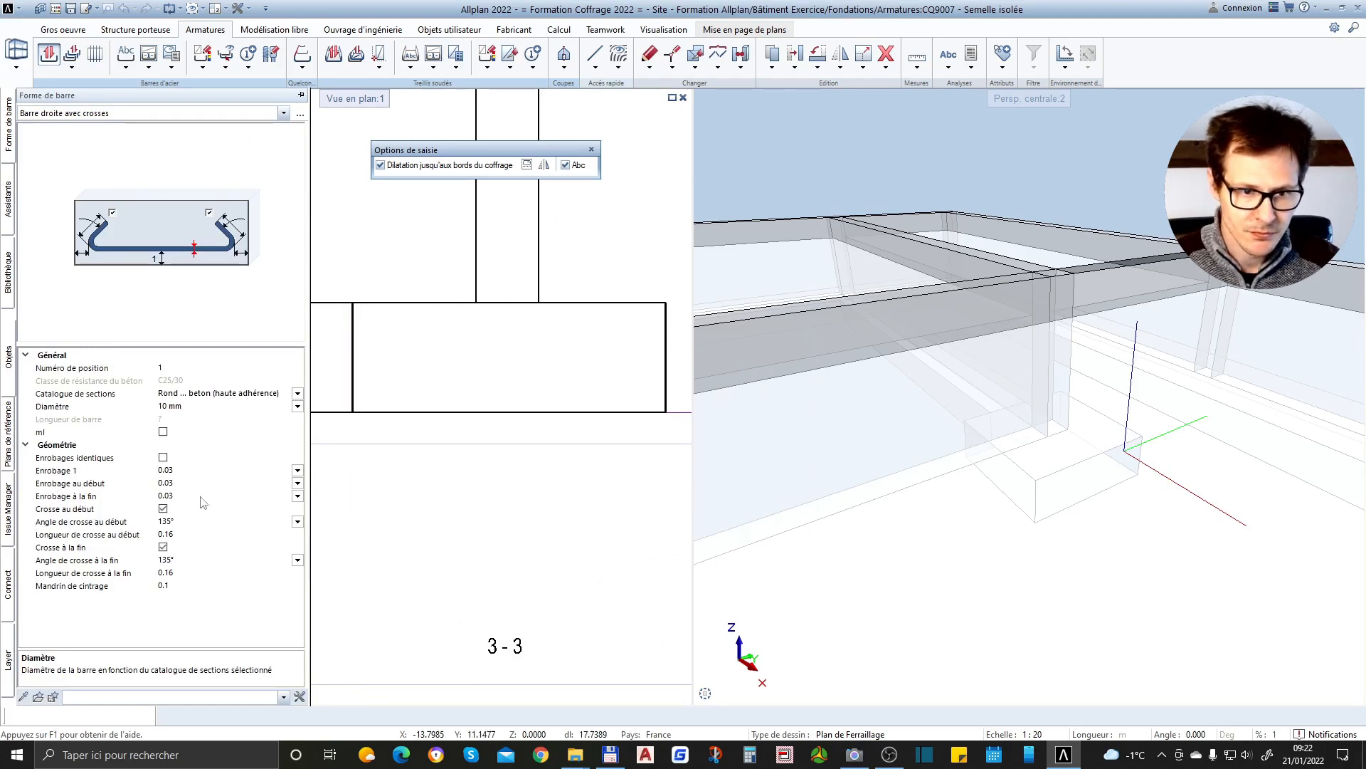
left_click(163, 457)
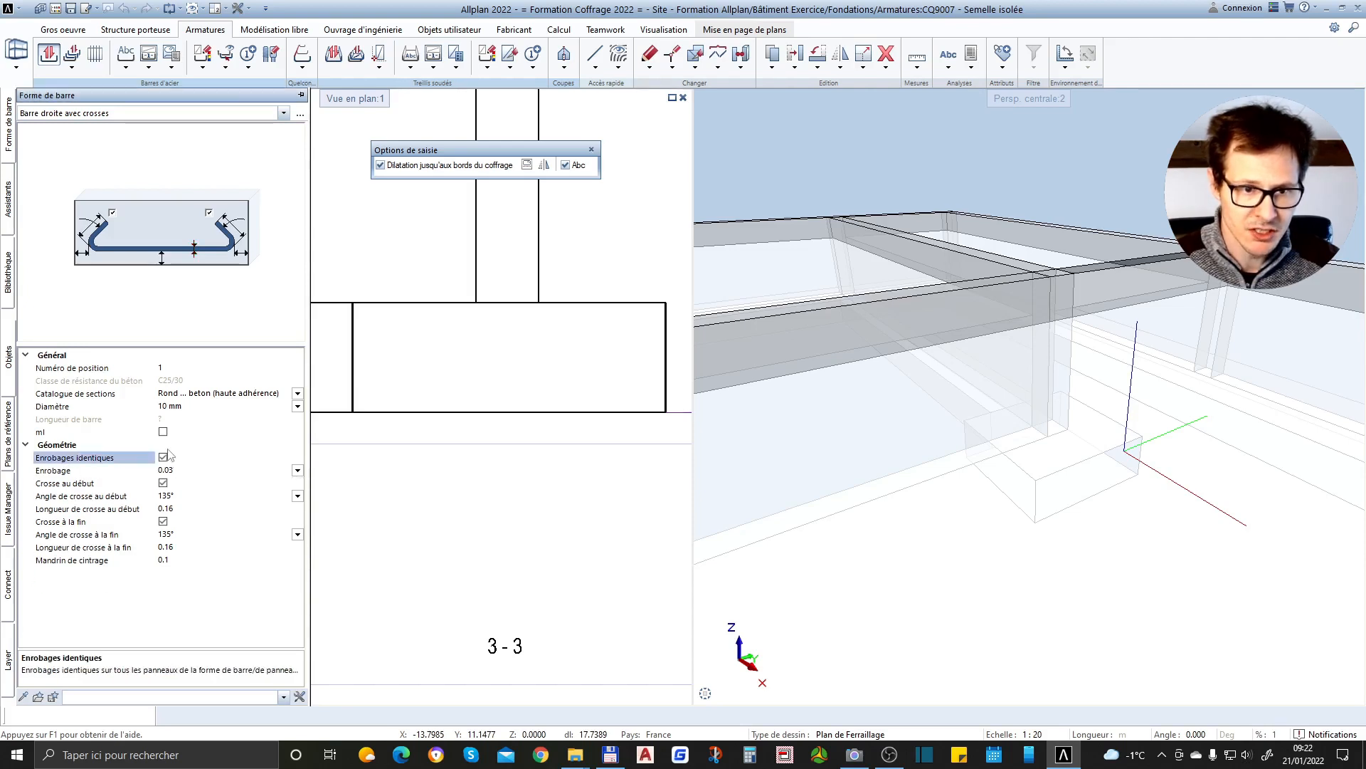
left_click(176, 483)
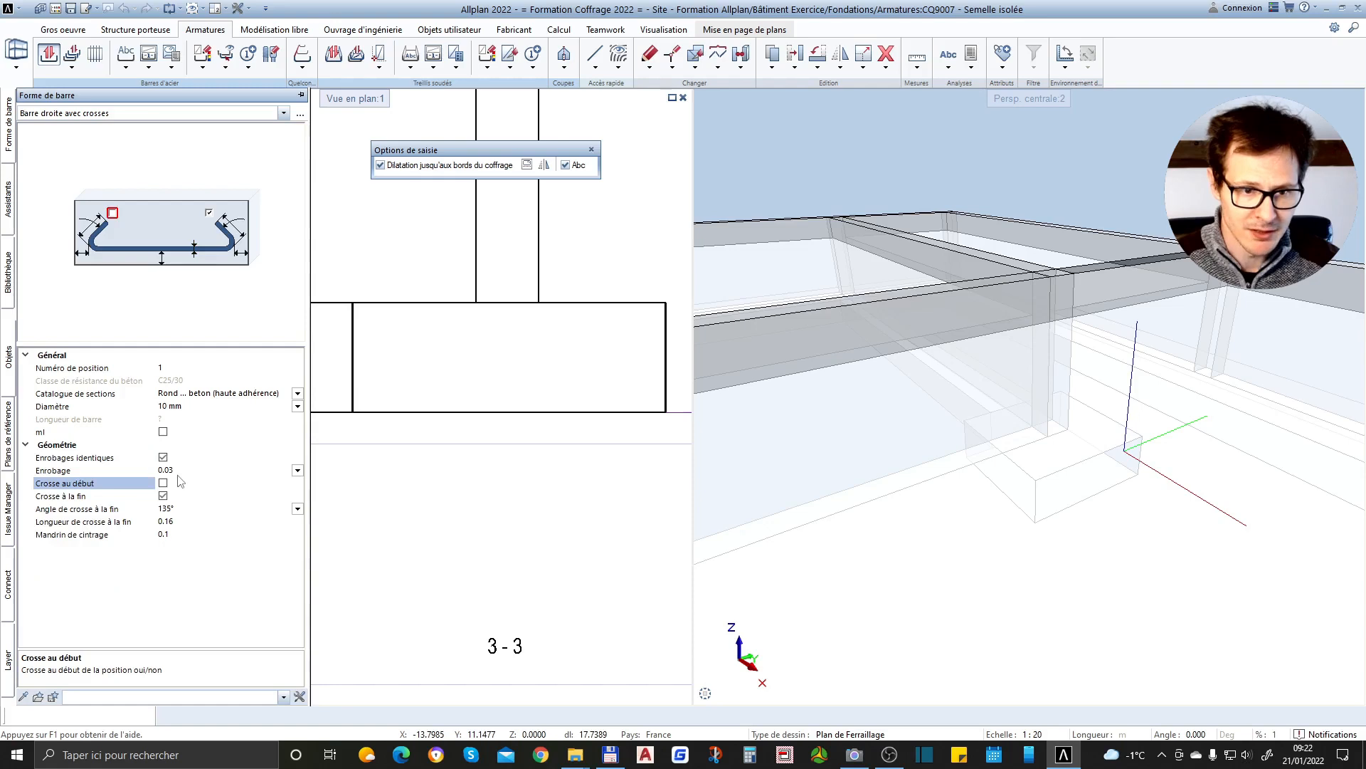
left_click(165, 483)
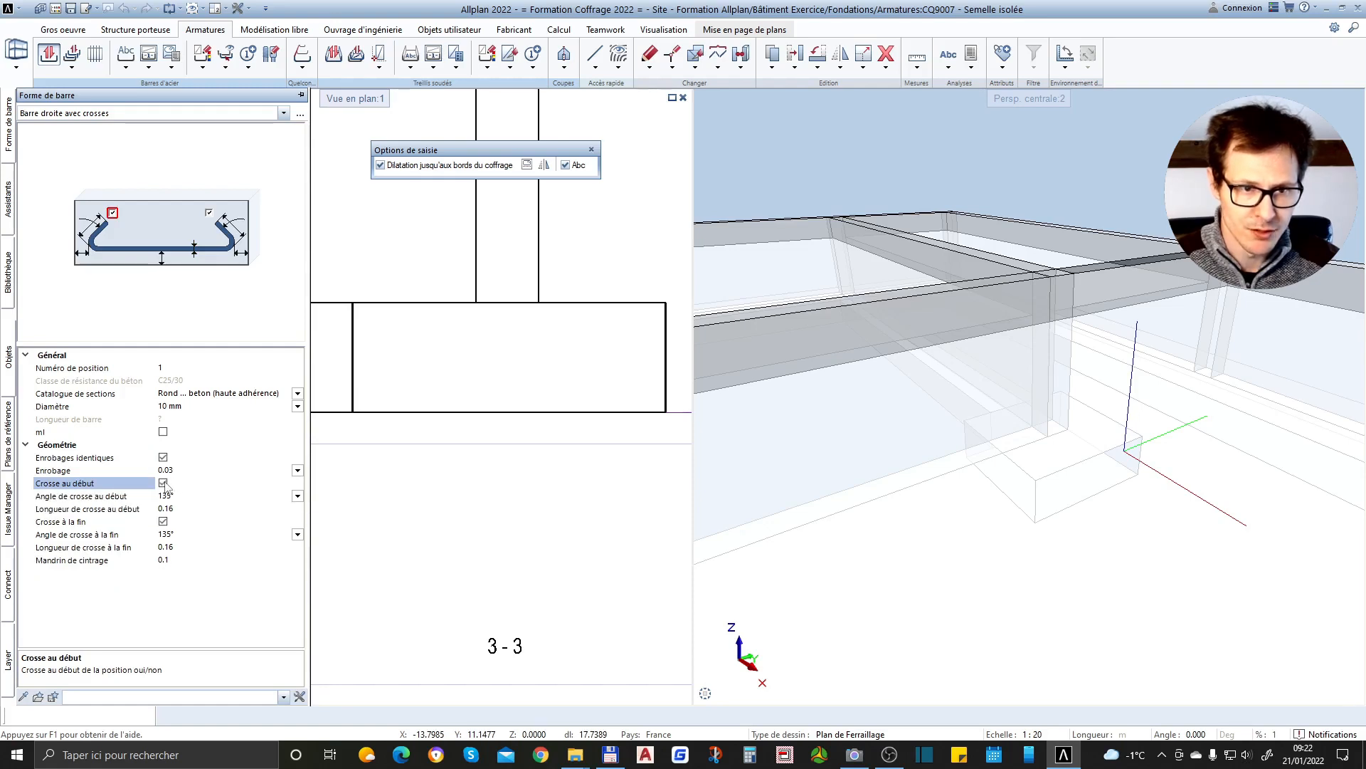
left_click(176, 470)
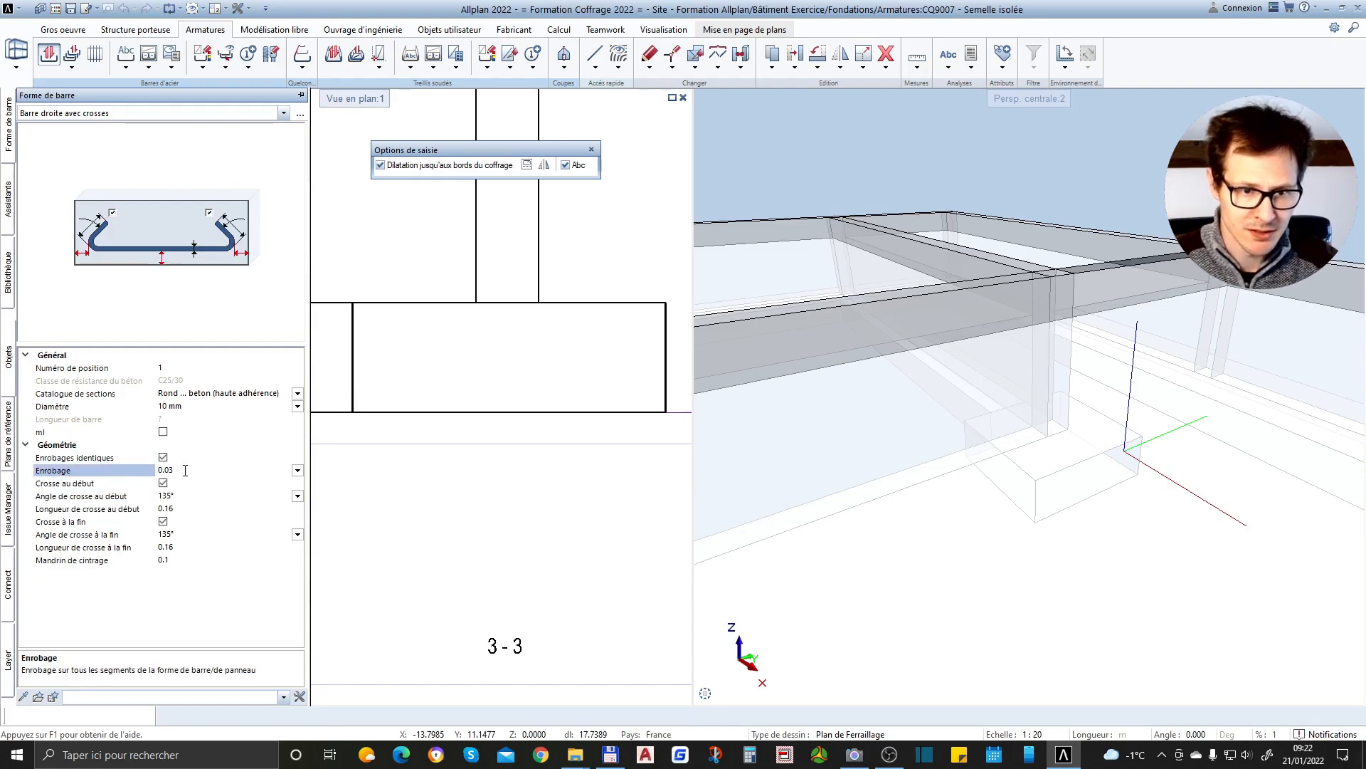
type("4")
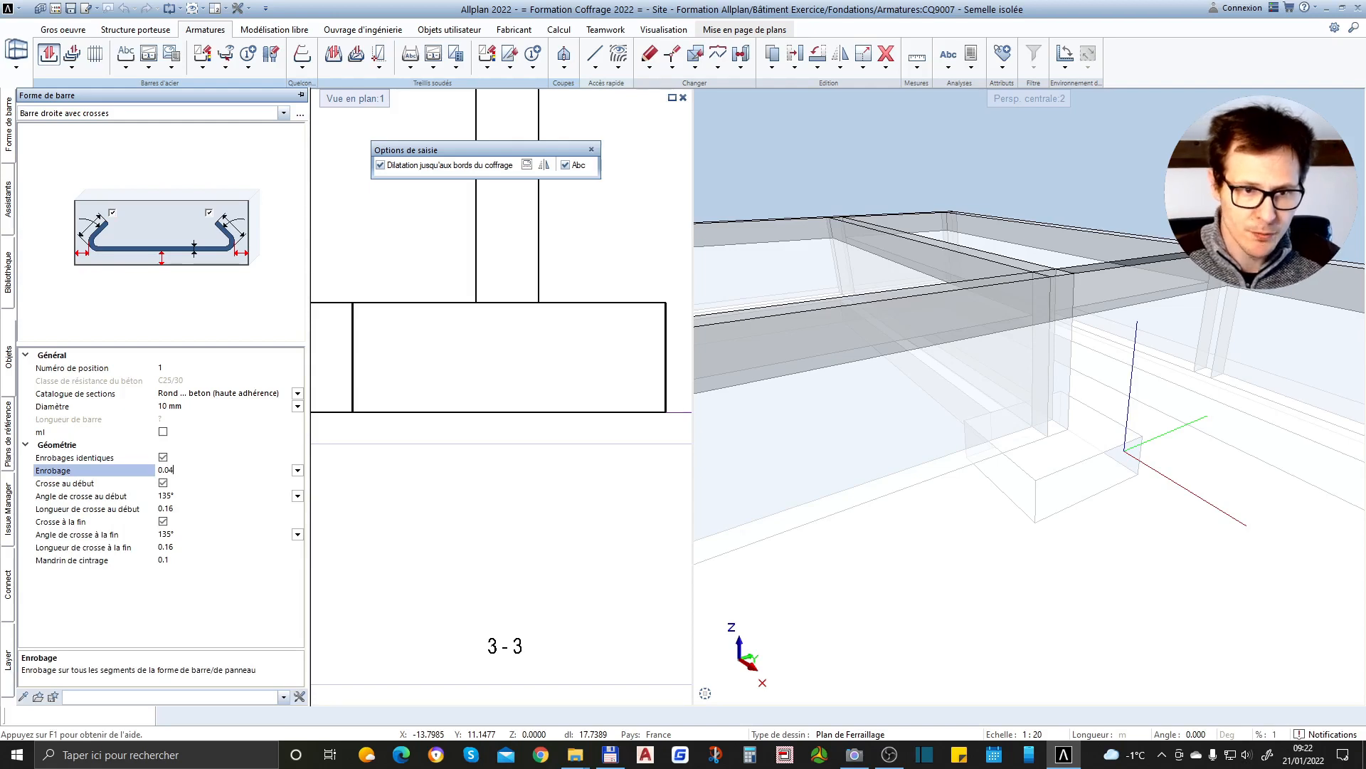
key("BackSpace")
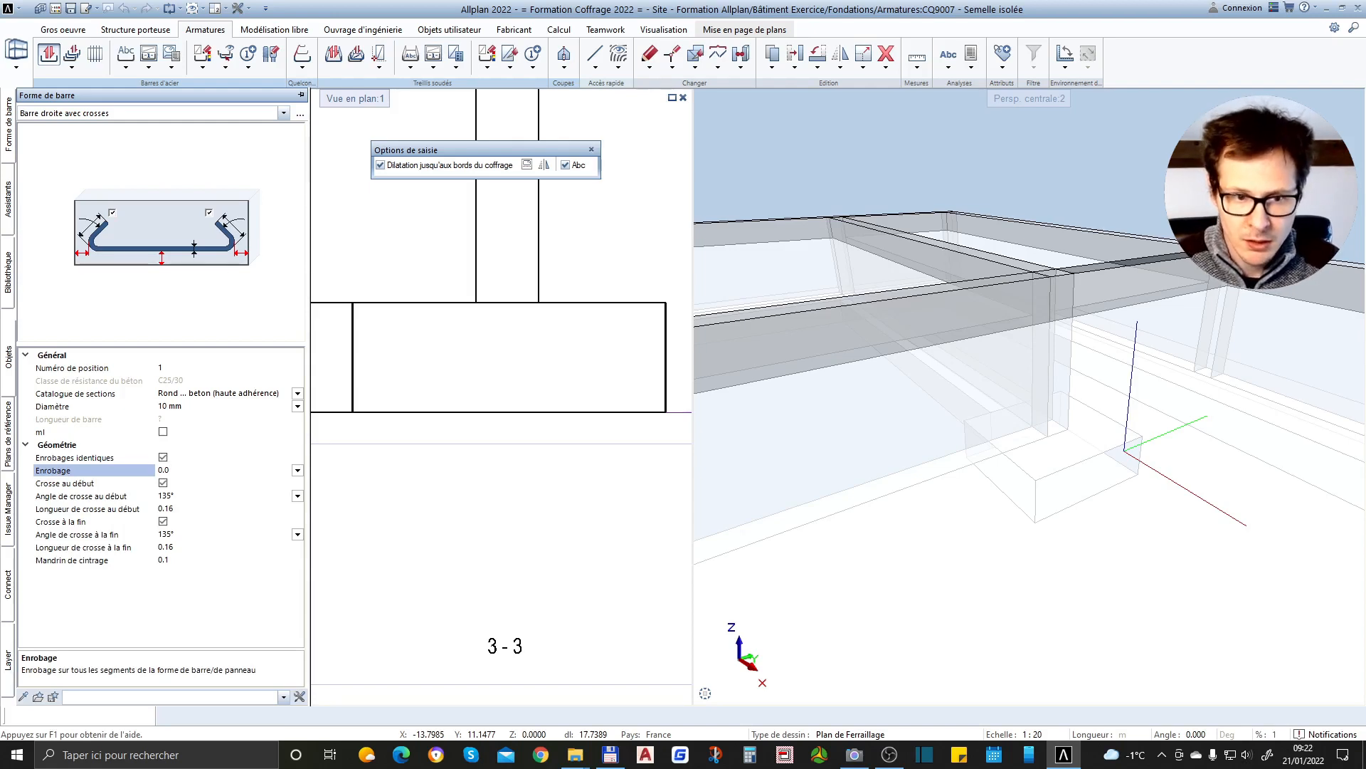
type("5")
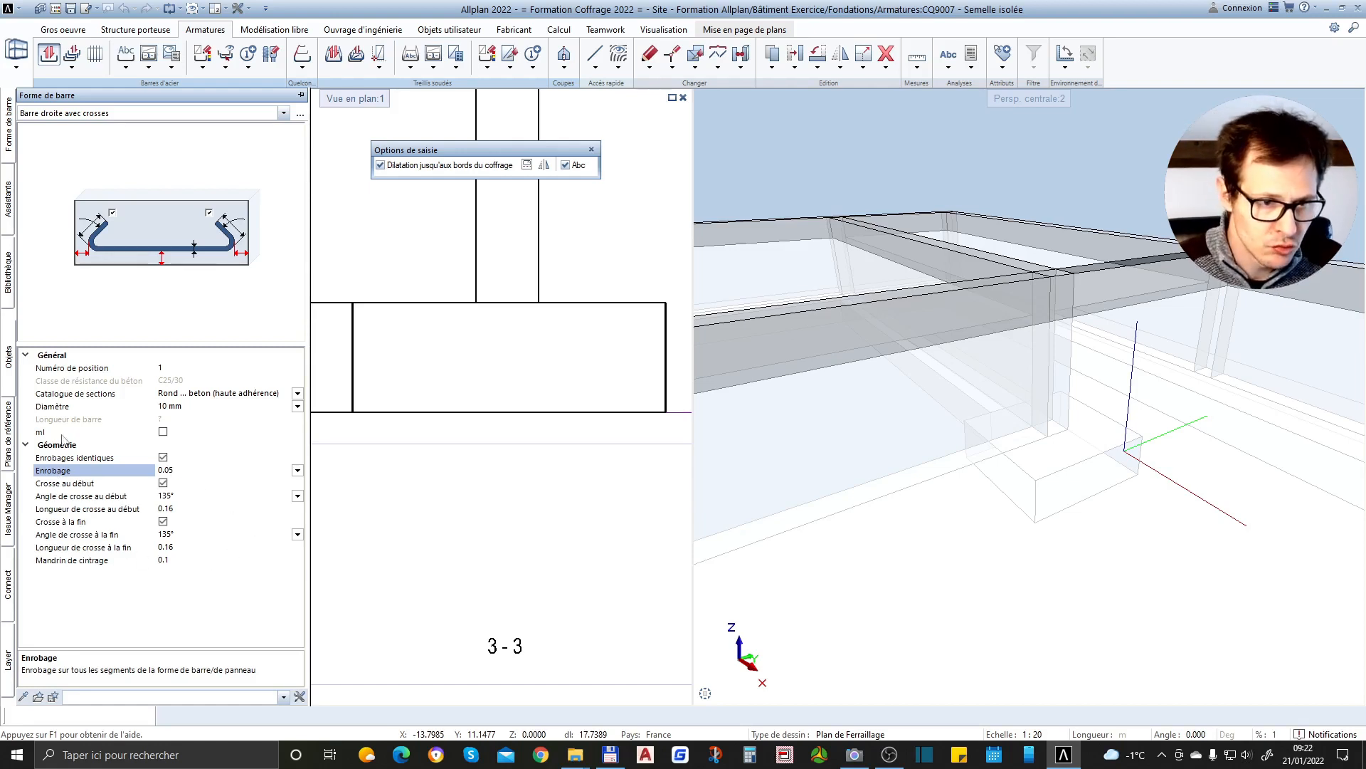
Set the hooked bar's diameter to 12 mm
double_click(174, 409)
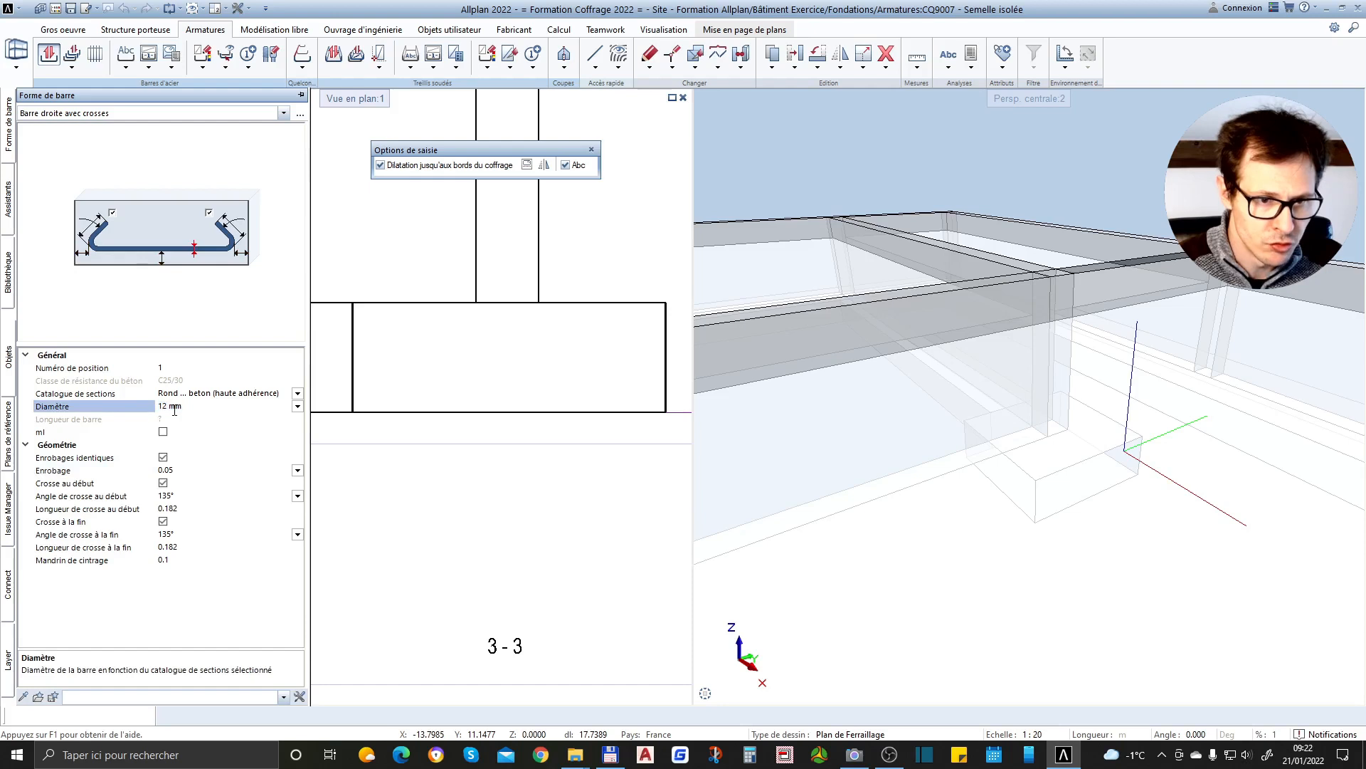
right_click(288, 409)
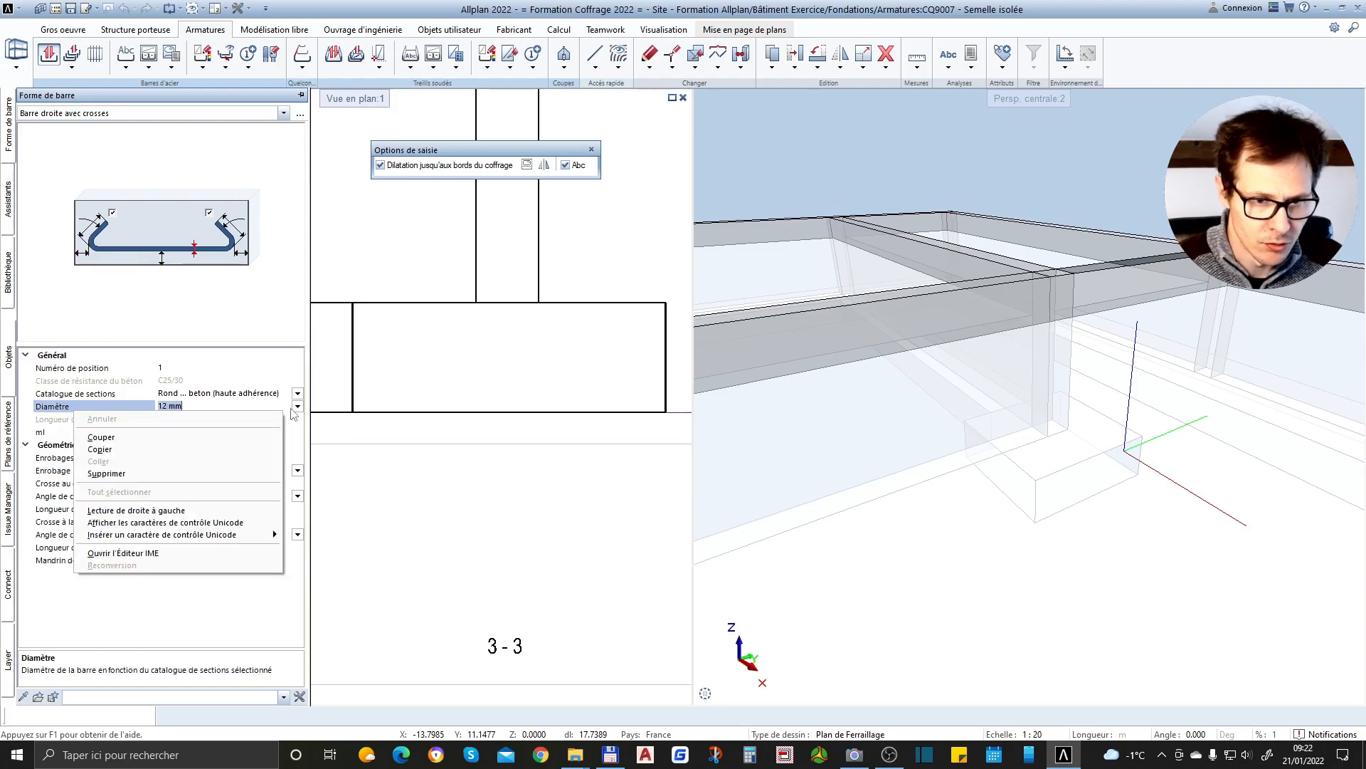
left_click(297, 406)
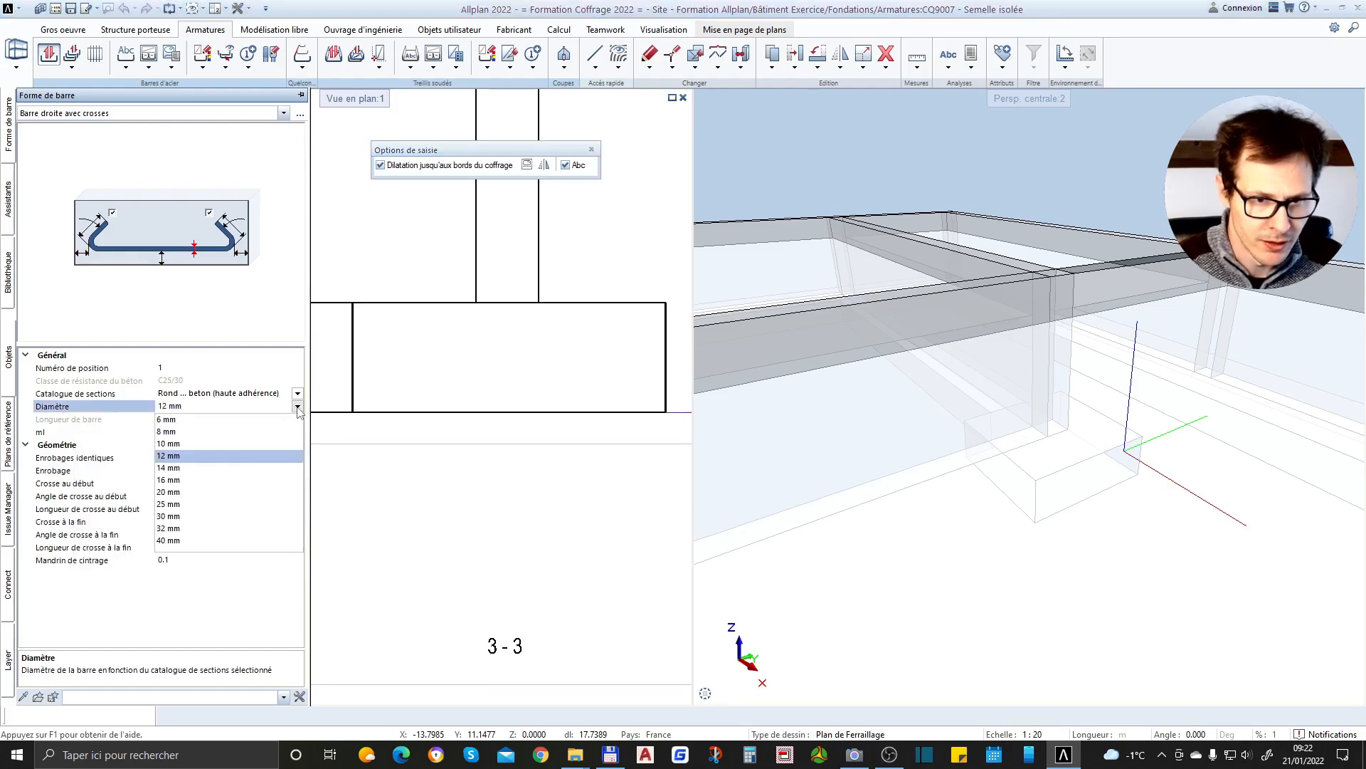
left_click(174, 459)
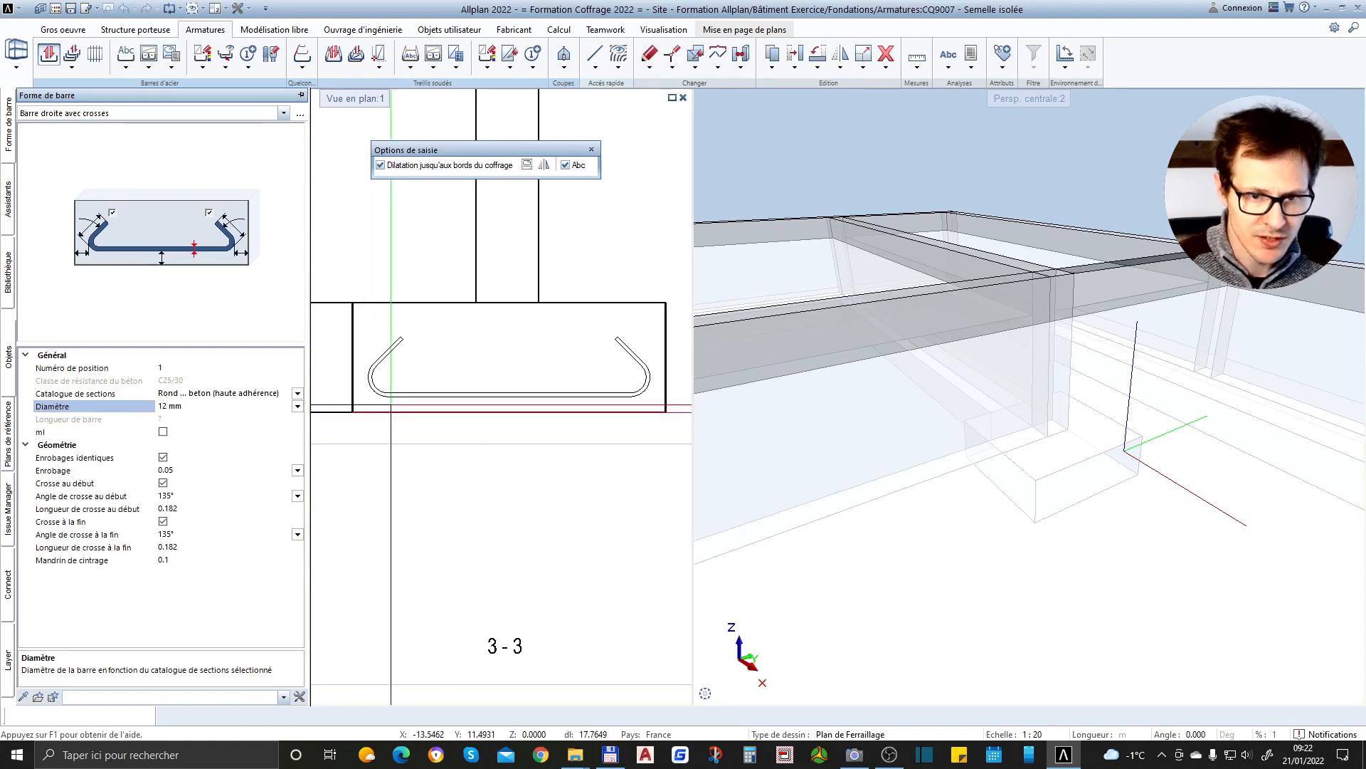
Place the hooked bar along the bottom edge of the isolated footing in section 1-1 and finish the shape
left_click(405, 409)
scroll(407, 536, "down", 2)
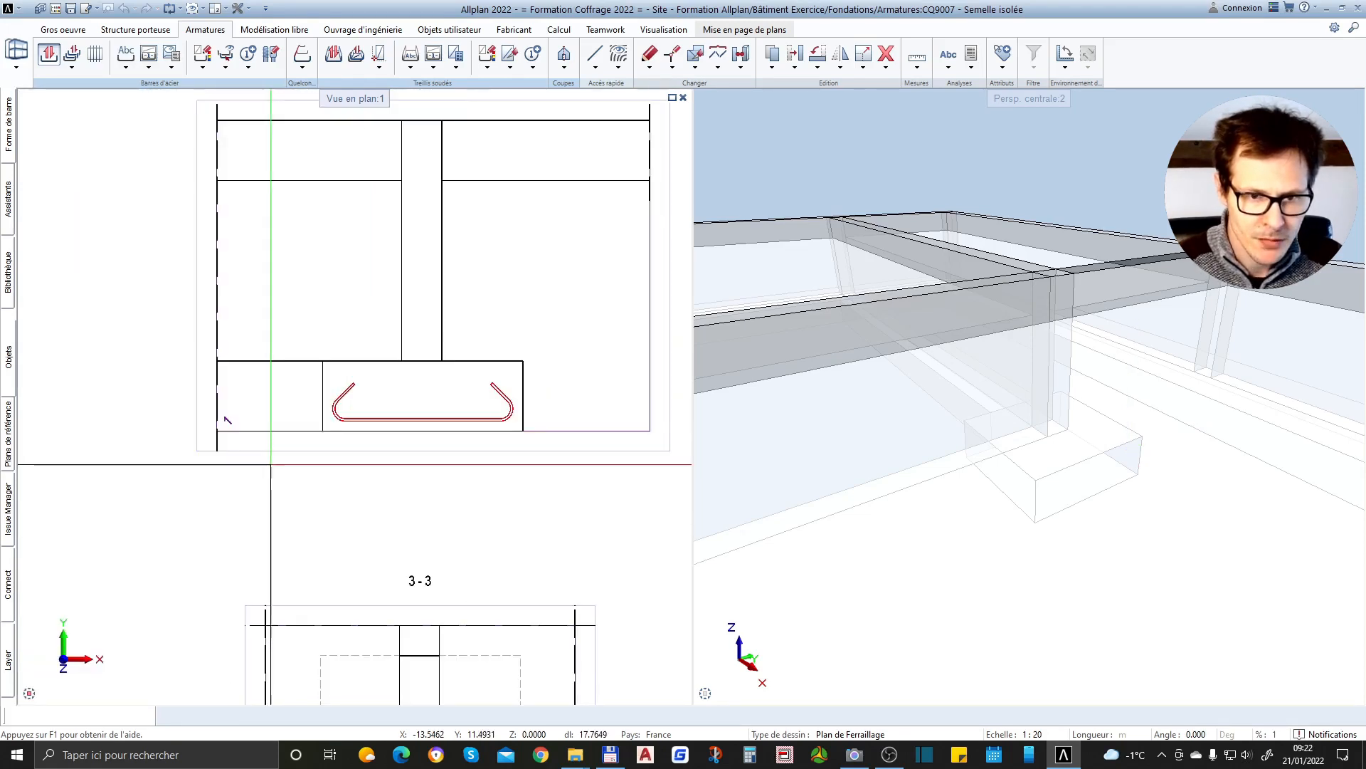
scroll(406, 396, "up", 2)
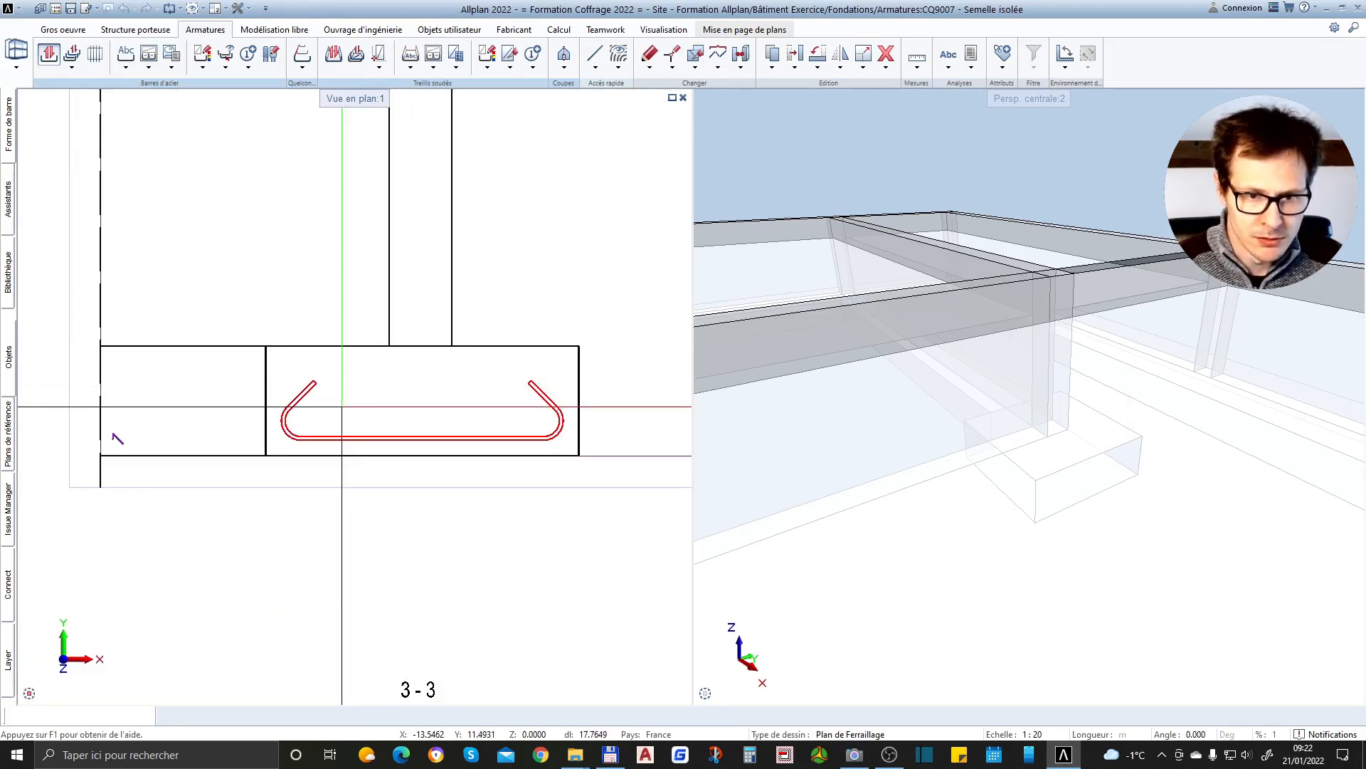
scroll(347, 420, "down", 1)
scroll(352, 441, "up", 1)
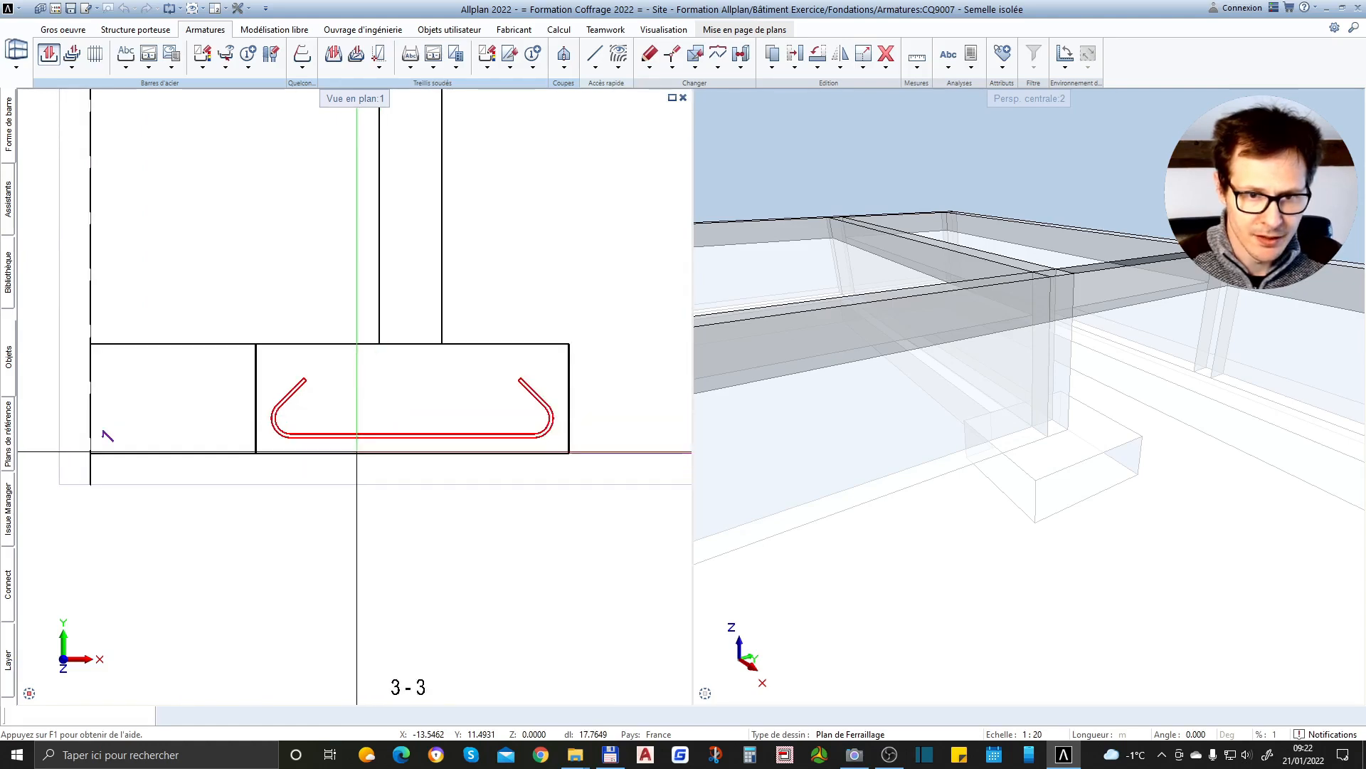
key("Escape")
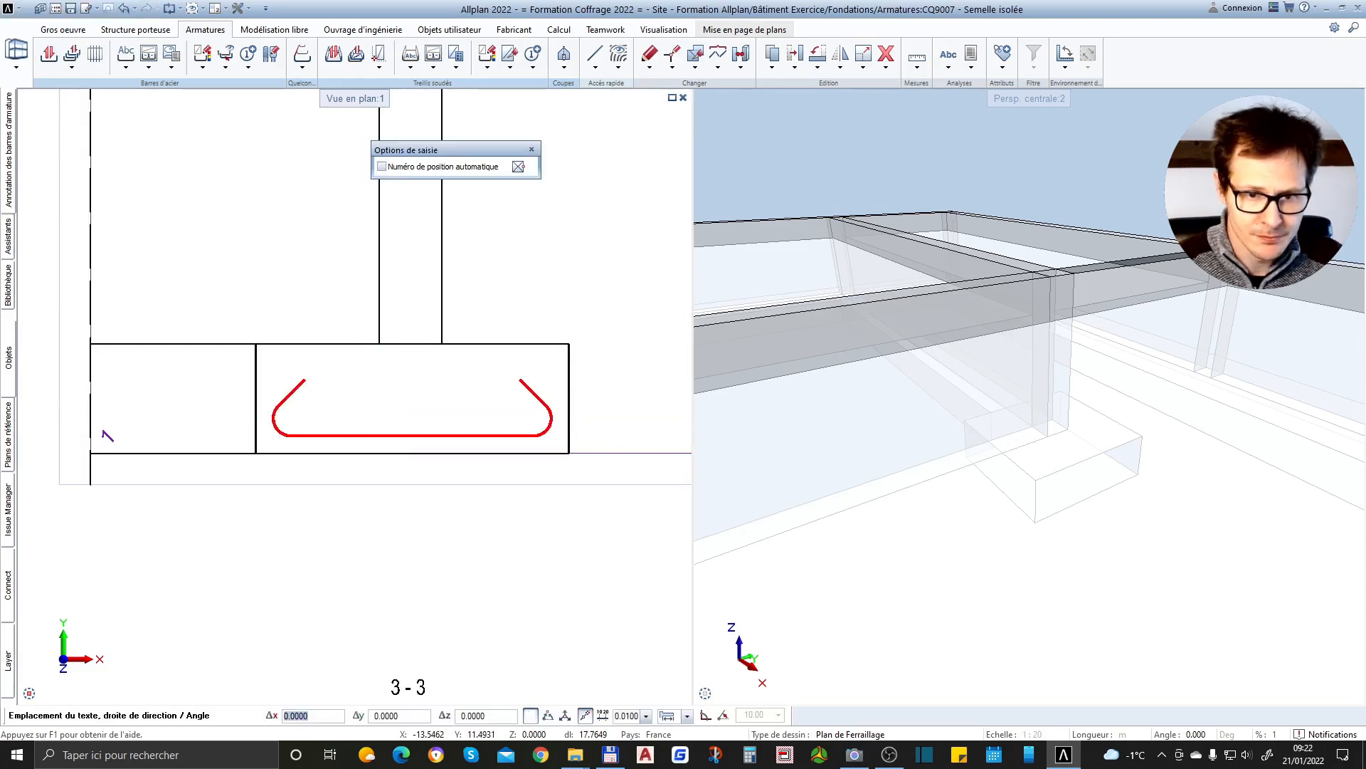
Include the quantity, diameter and steel grade alongside the position number in the hooked bar's annotation text
scroll(256, 454, "down", 2)
scroll(357, 490, "up", 2)
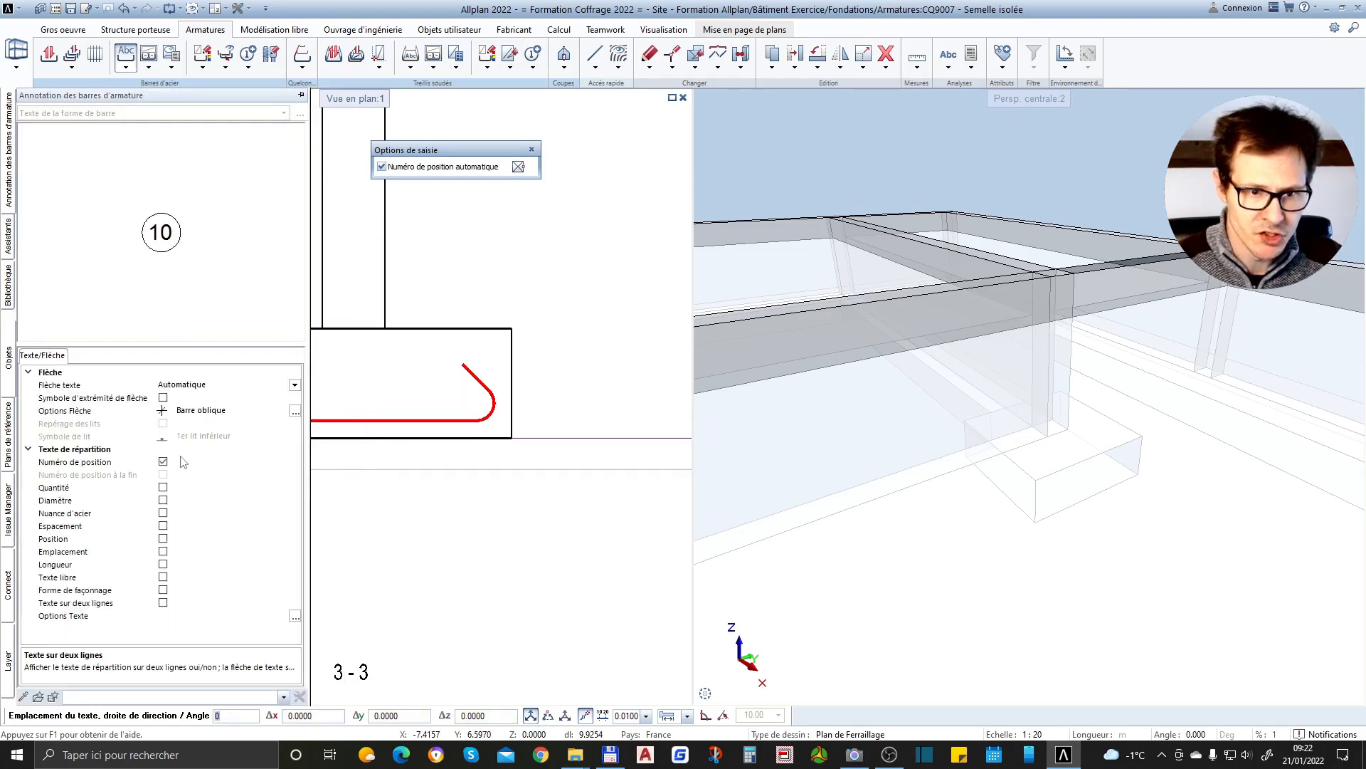
left_click(163, 487)
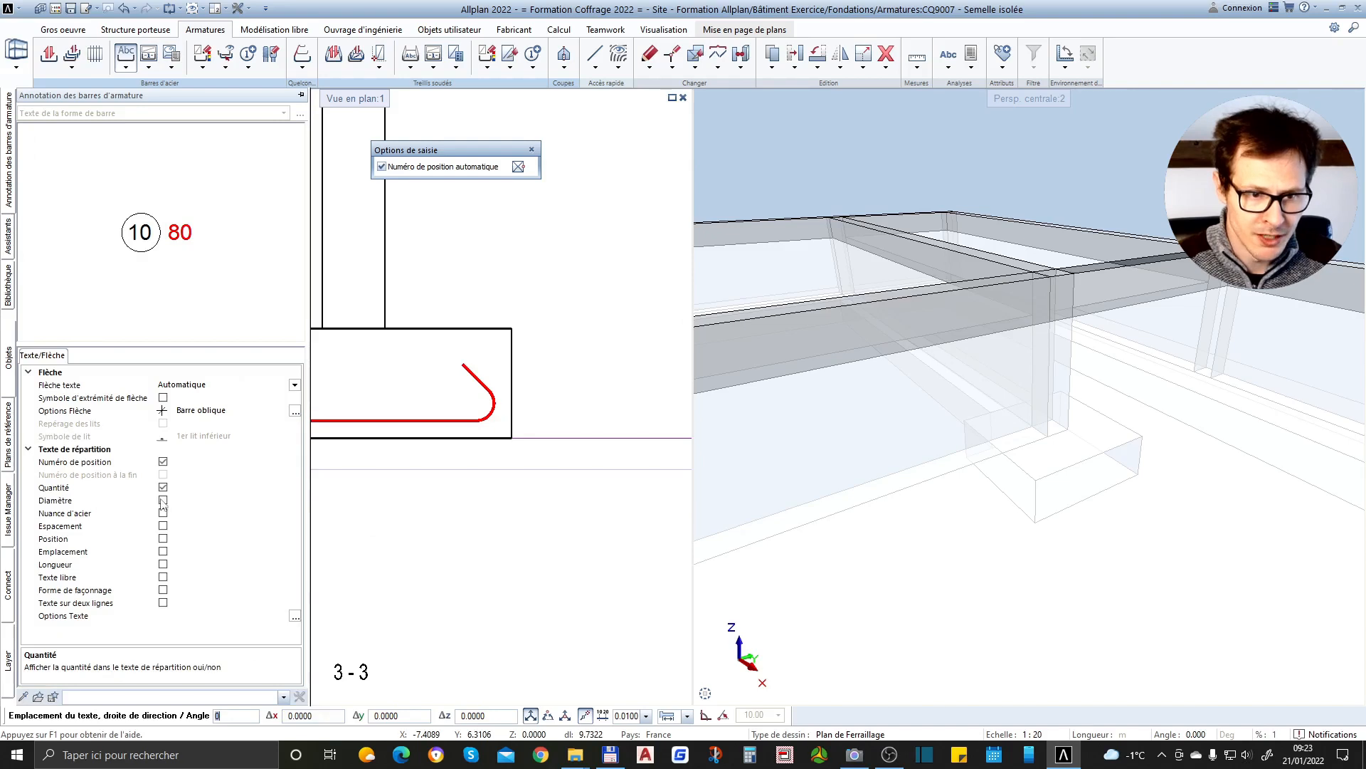
left_click(163, 501)
left_click(163, 513)
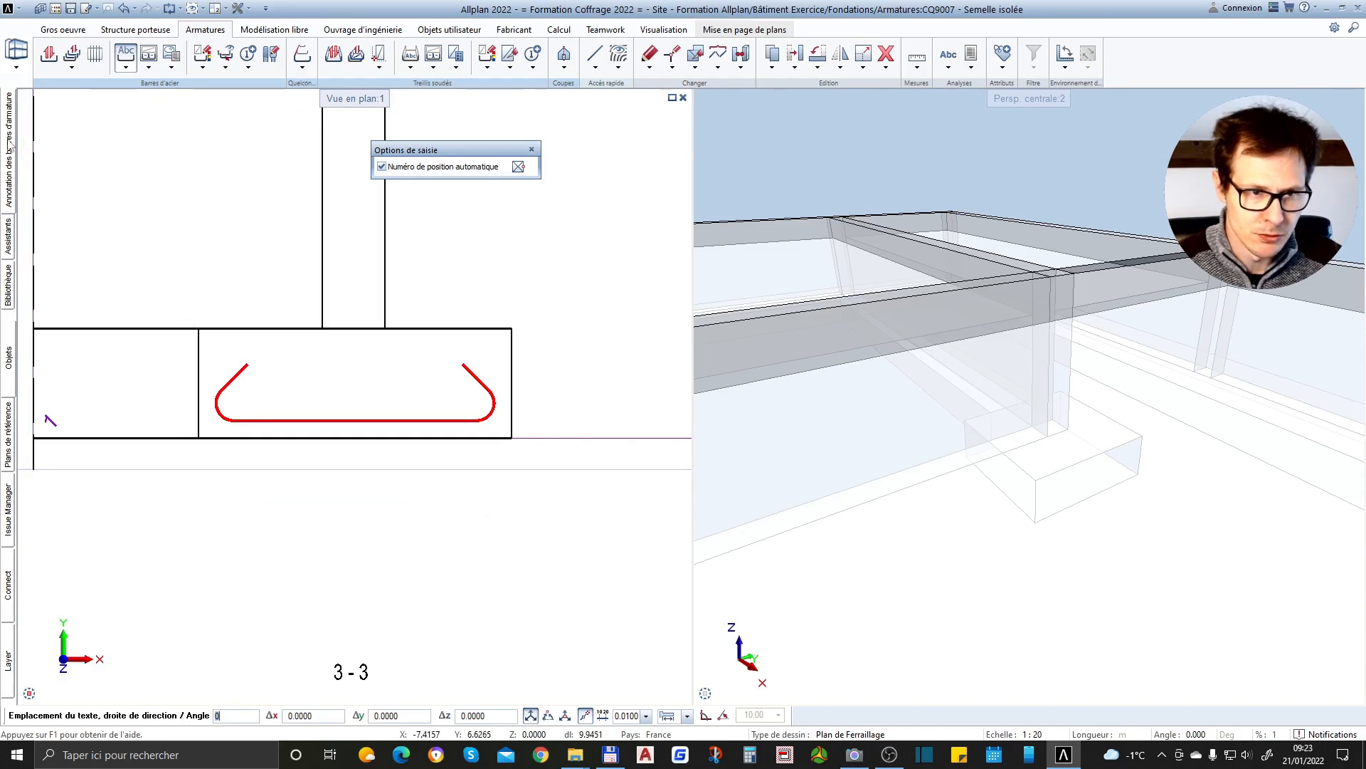
Add the spacing and length to the hooked bar's annotation text and place it just below the footing in section 1-1
mouse_move(8, 150)
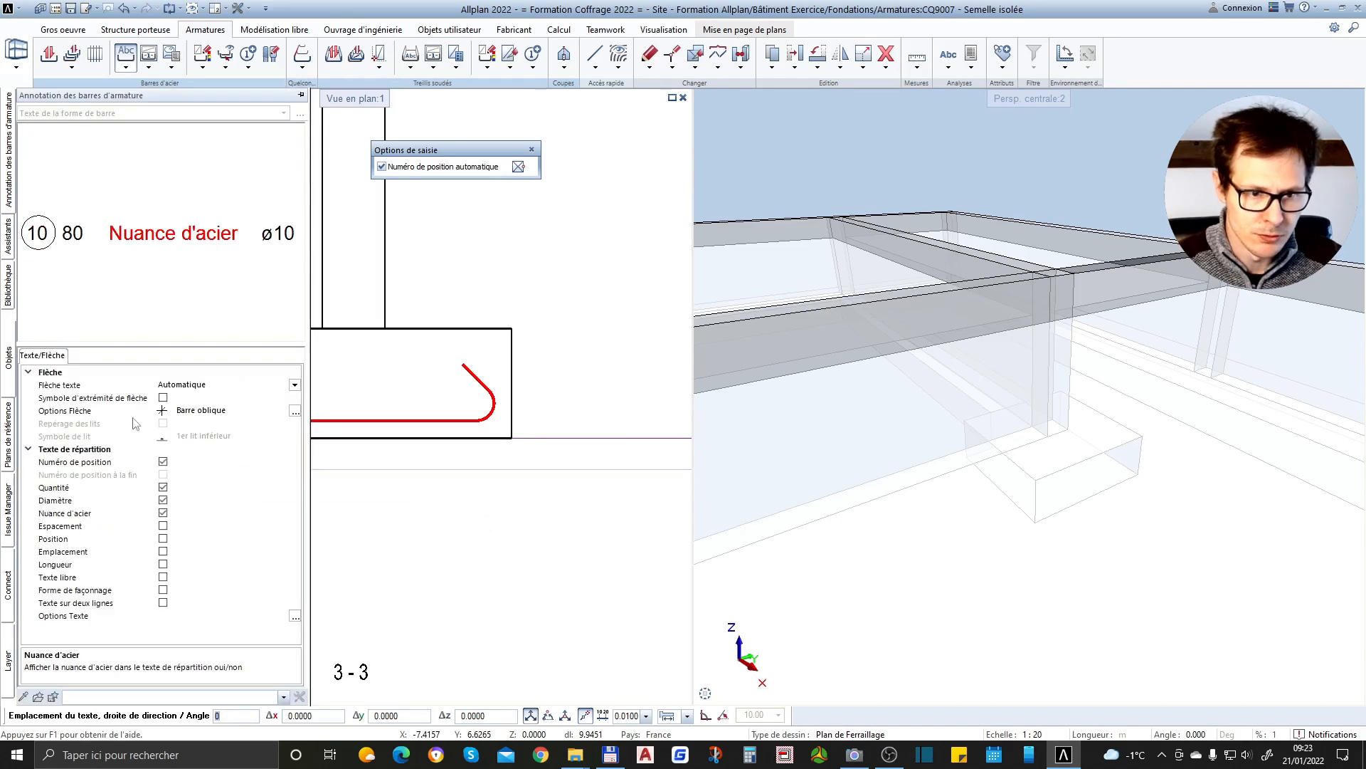
left_click(163, 527)
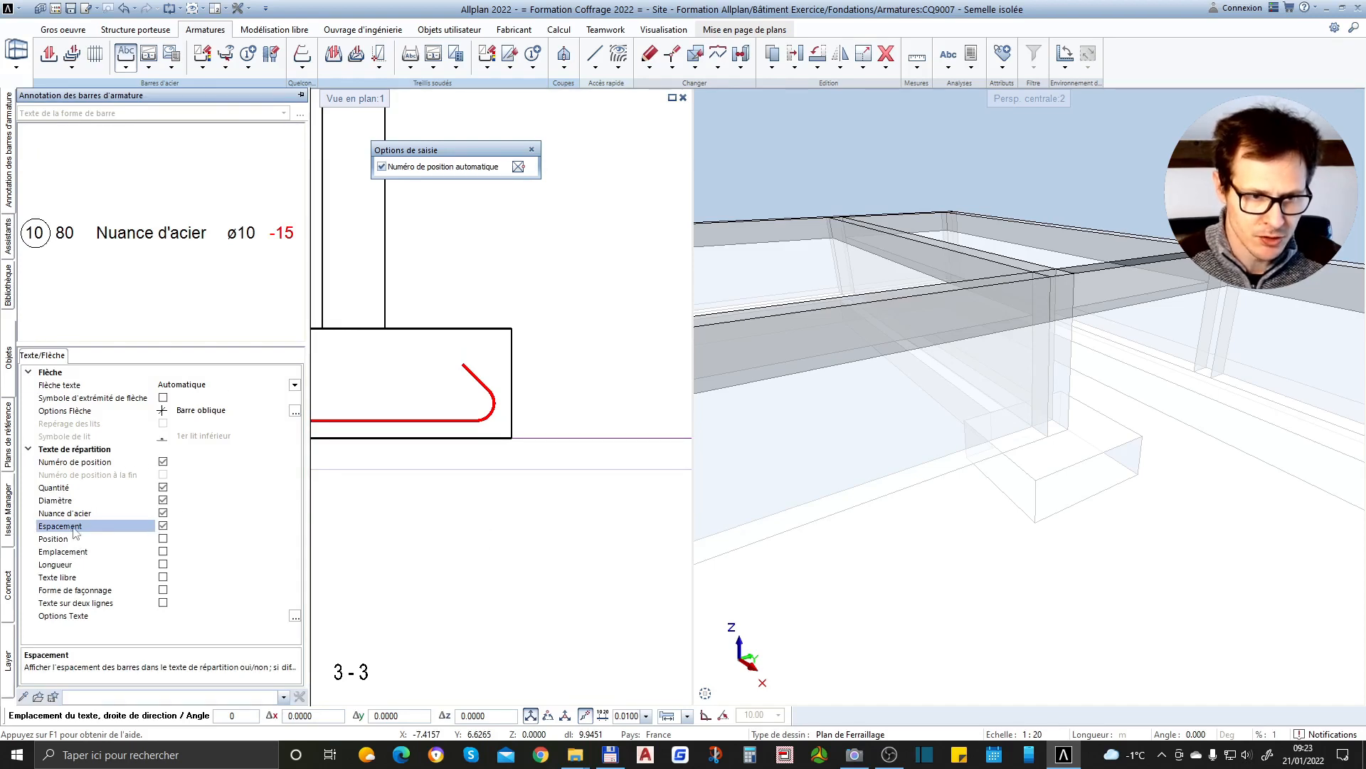
left_click(163, 565)
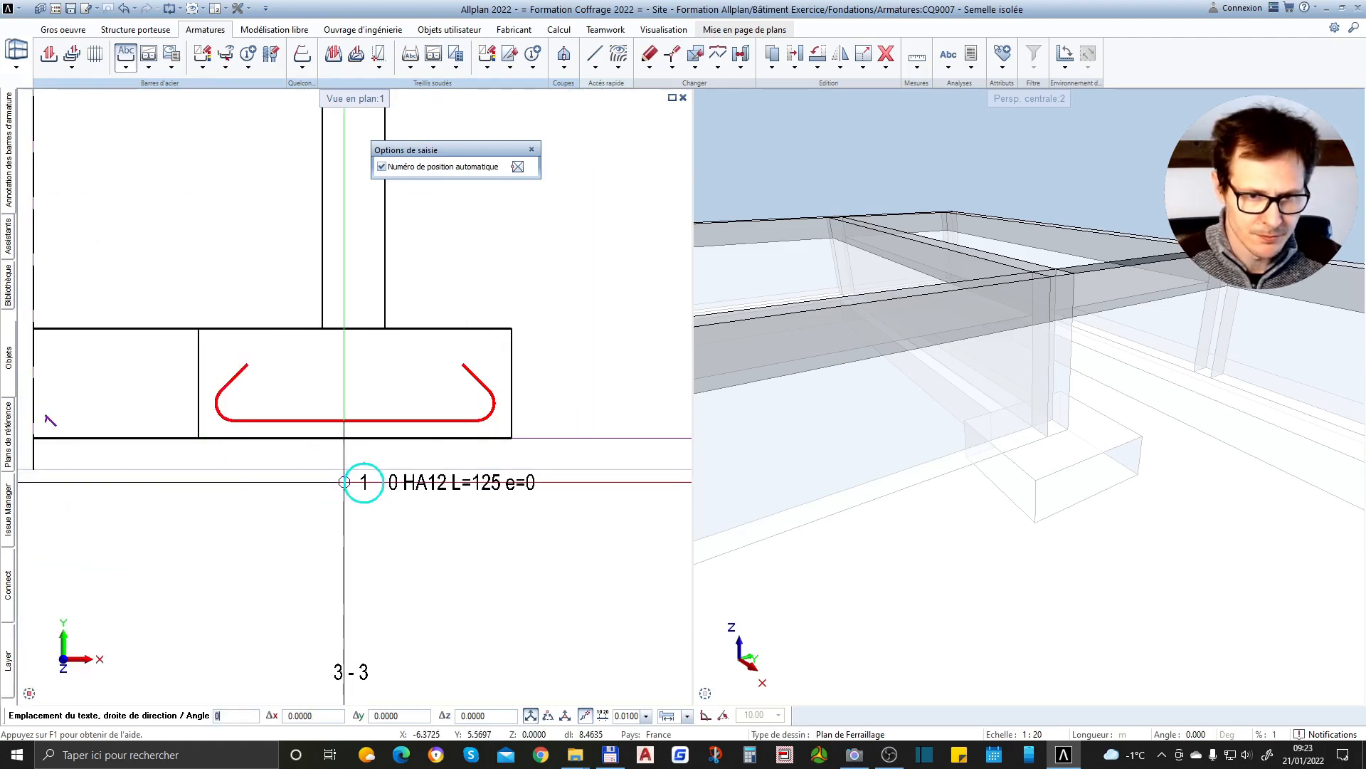
left_click(344, 482)
Distribute the hooked bars along the bottom edge of the footing in section 2-2, from its left corner to its right corner
scroll(431, 427, "down", 1)
scroll(431, 427, "up", 1)
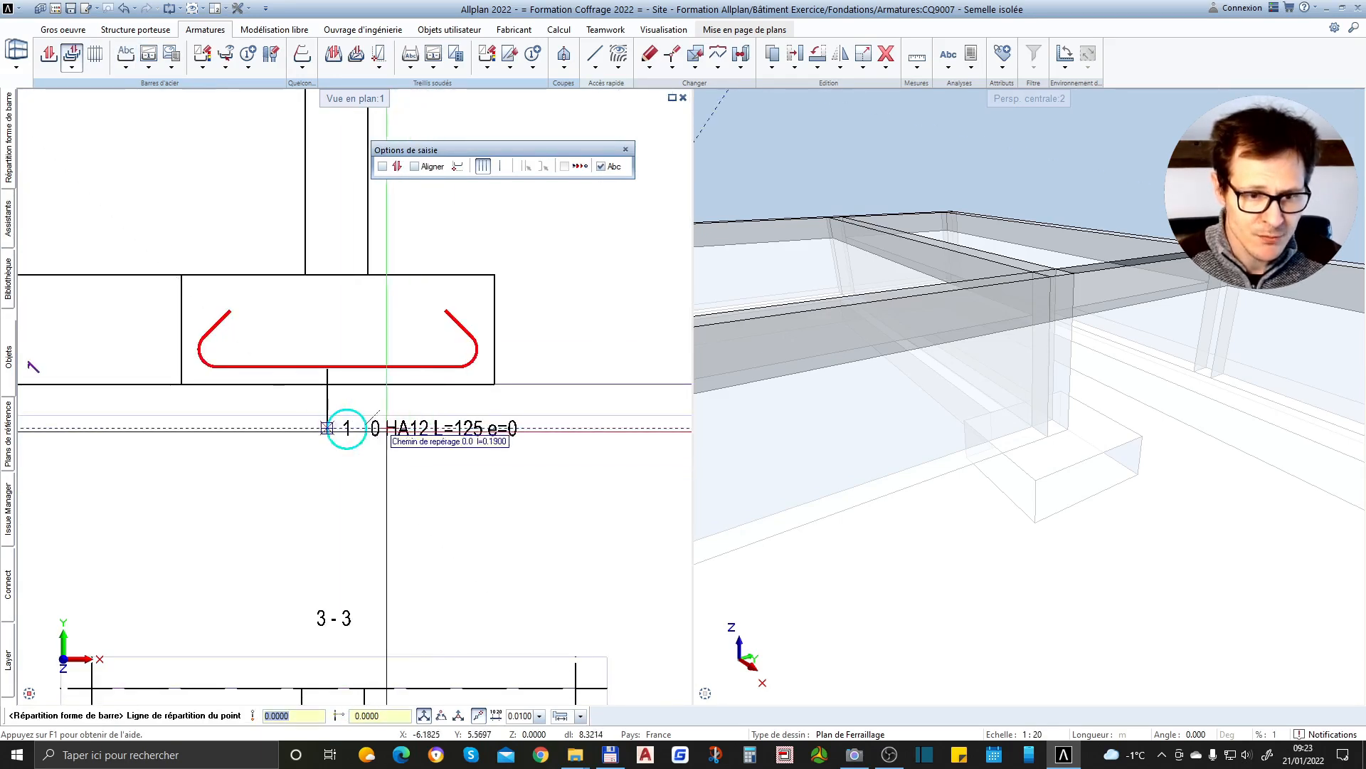
scroll(337, 469, "down", 1)
scroll(306, 455, "down", 2)
scroll(242, 418, "down", 2)
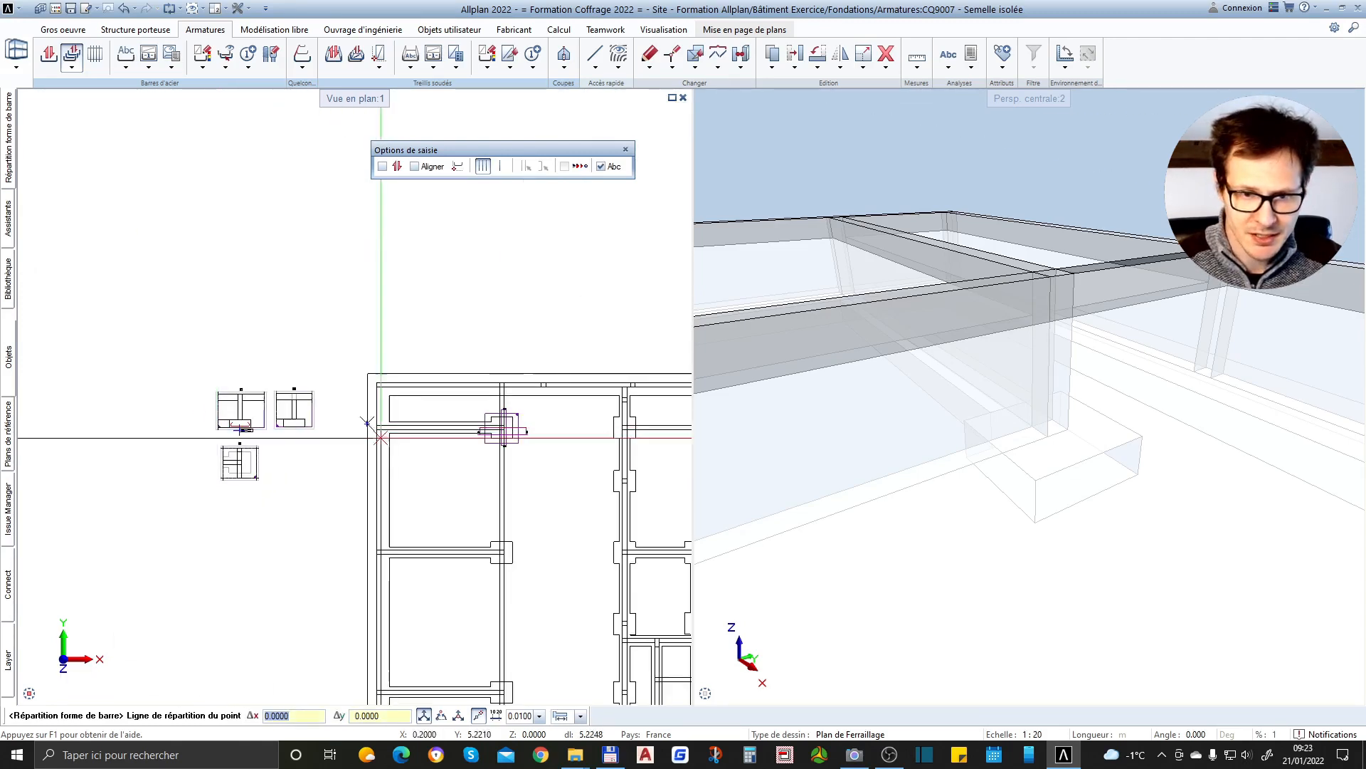
scroll(484, 436, "up", 4)
scroll(520, 433, "down", 1)
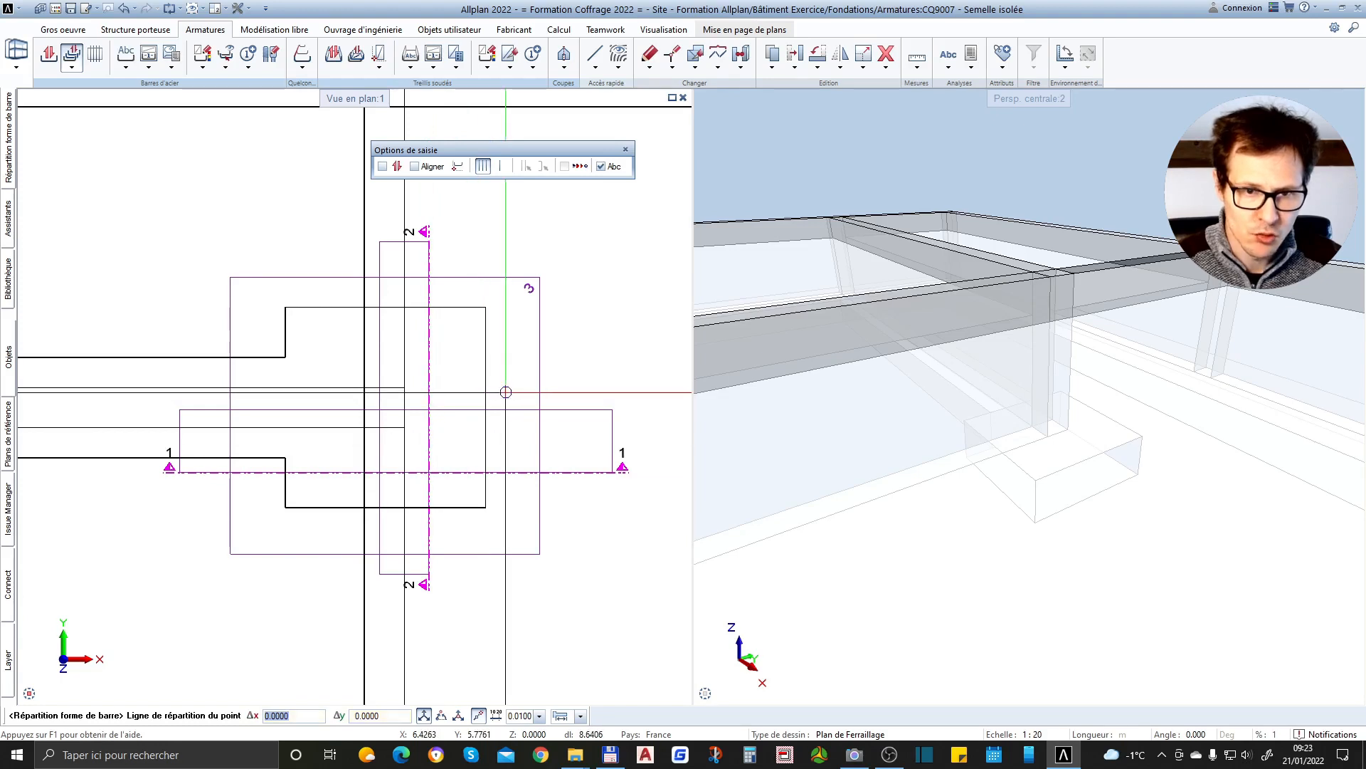
scroll(506, 391, "down", 4)
scroll(377, 420, "up", 3)
scroll(211, 412, "down", 3)
scroll(269, 415, "up", 7)
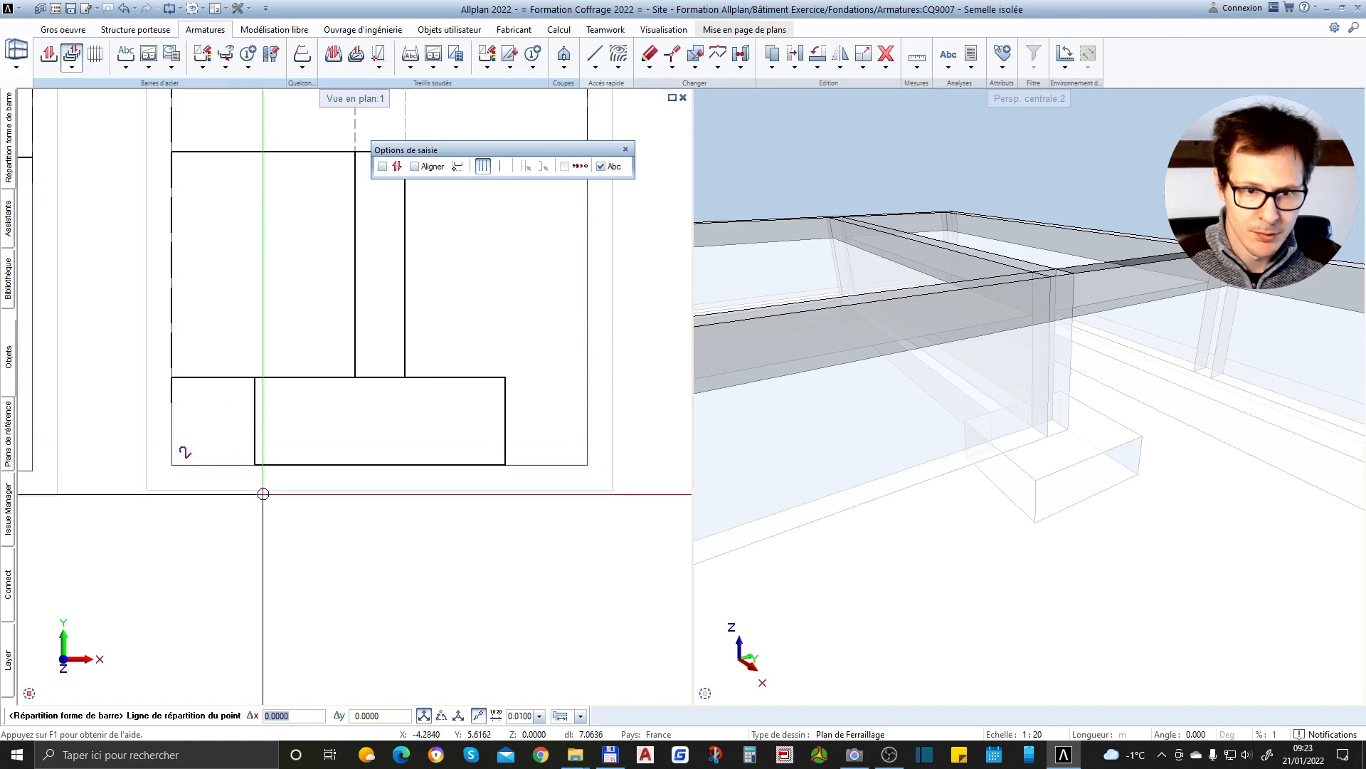
left_click(255, 465)
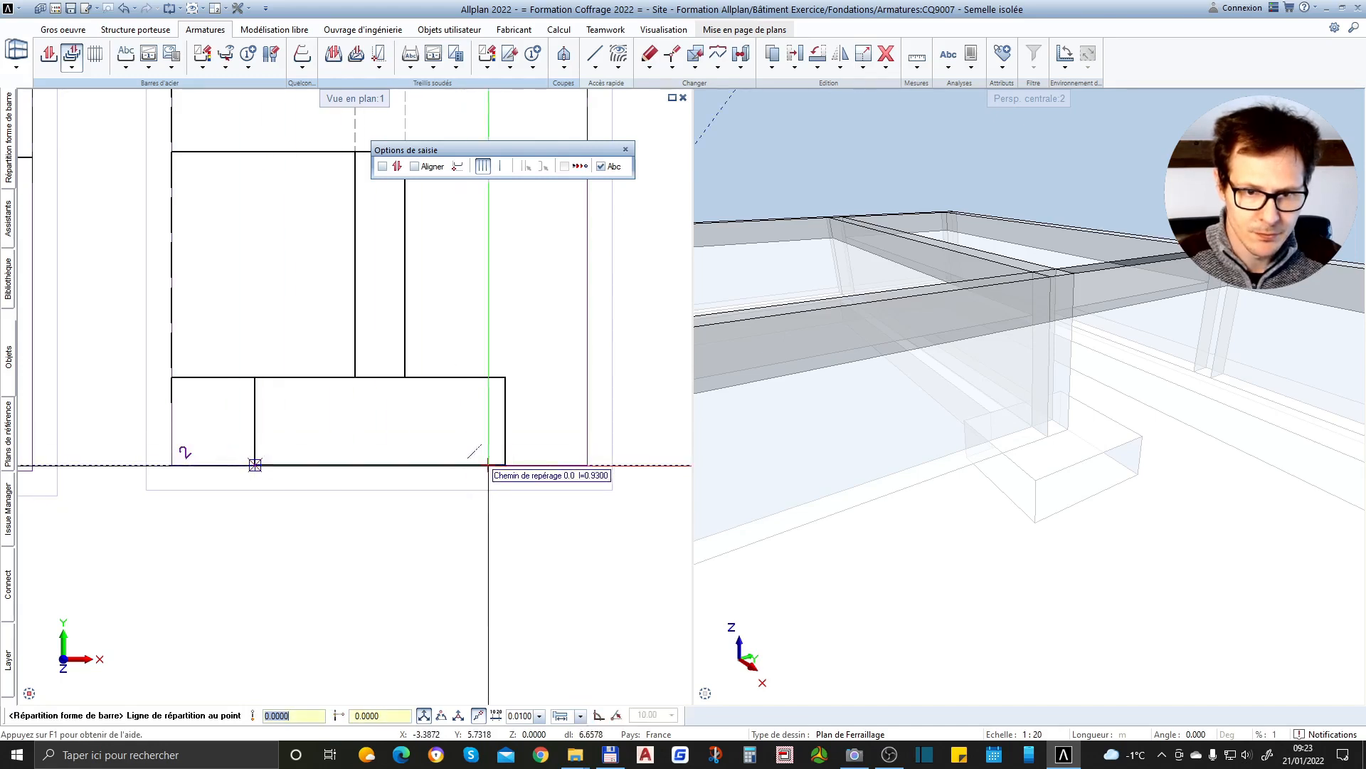
left_click(504, 464)
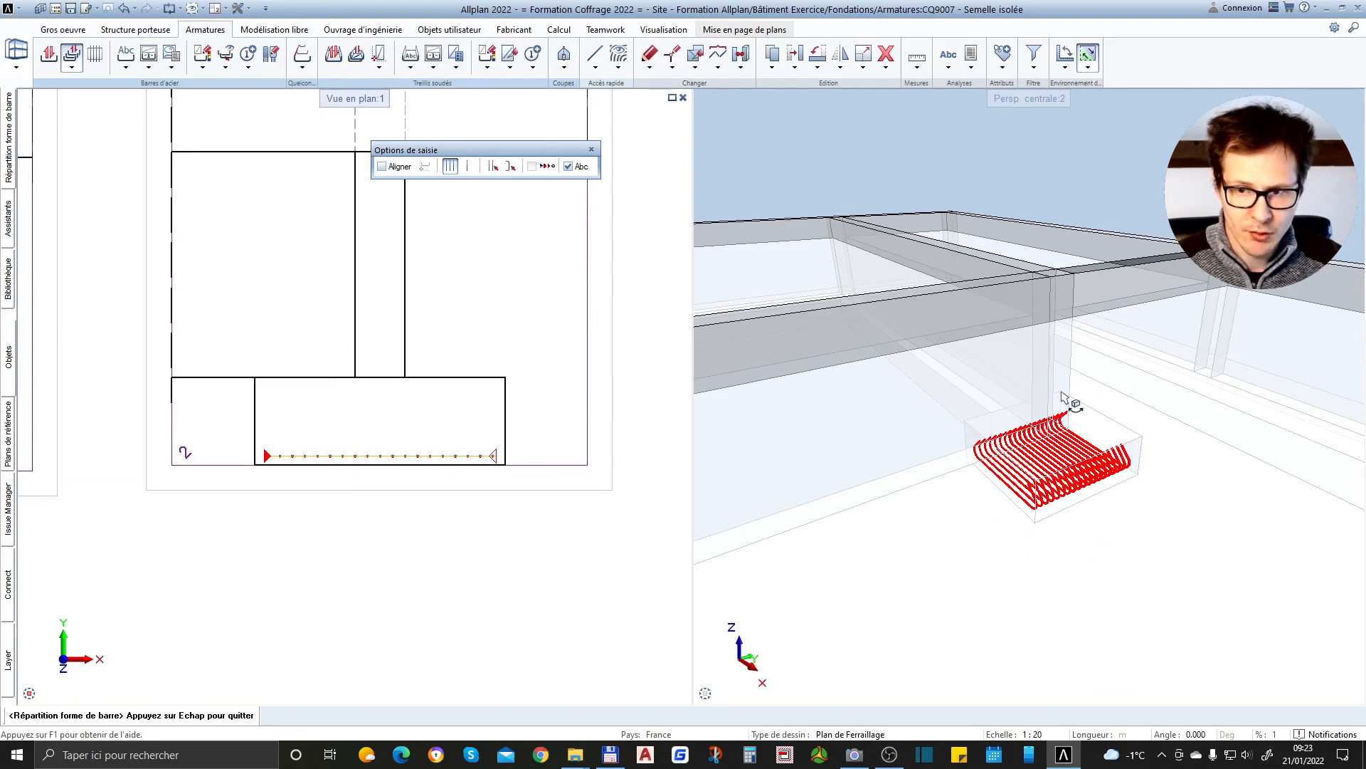
Examine how the distributed bars appear in sections 1-1, 2-2 and 3-3
scroll(575, 415, "down", 3)
scroll(454, 432, "up", 3)
scroll(454, 327, "down", 2)
scroll(491, 367, "down", 3)
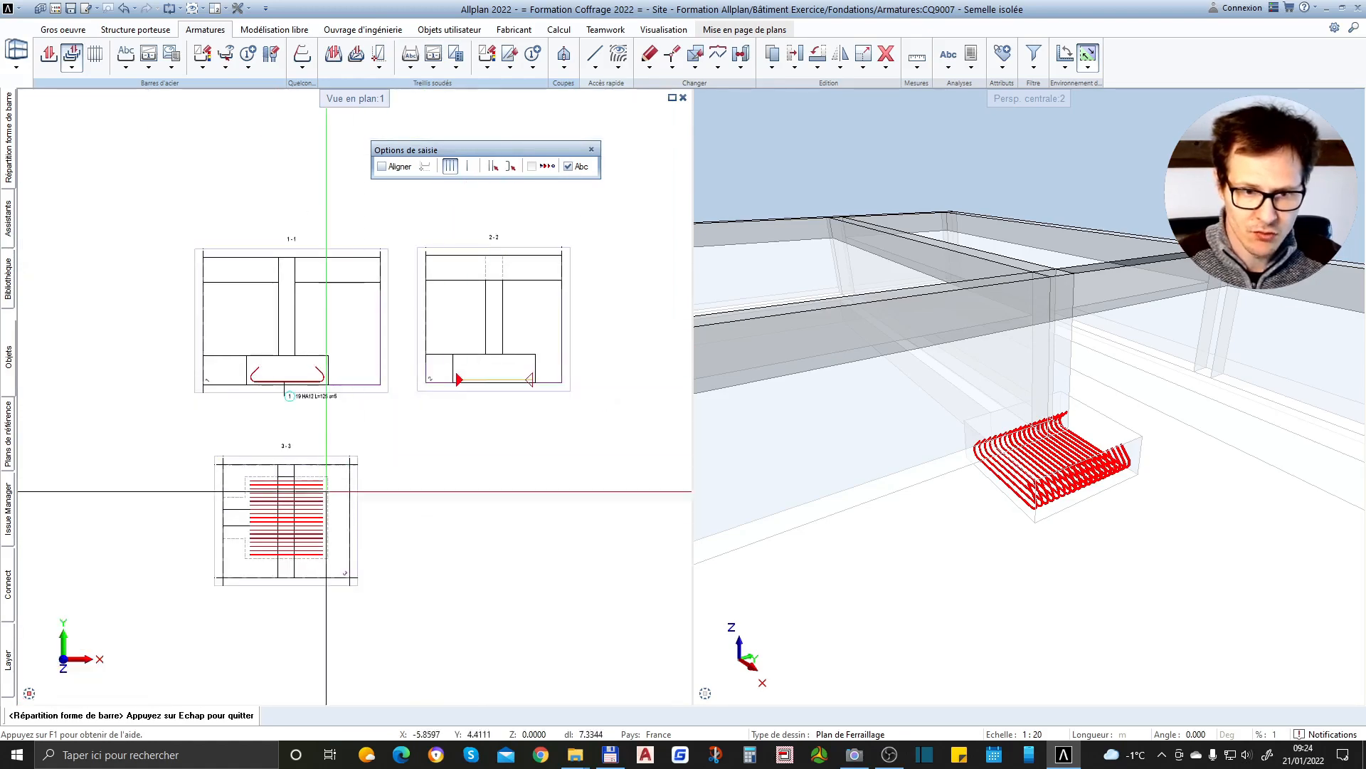
scroll(299, 555, "up", 5)
scroll(151, 501, "down", 5)
scroll(426, 328, "up", 3)
scroll(442, 354, "down", 1)
scroll(377, 350, "up", 4)
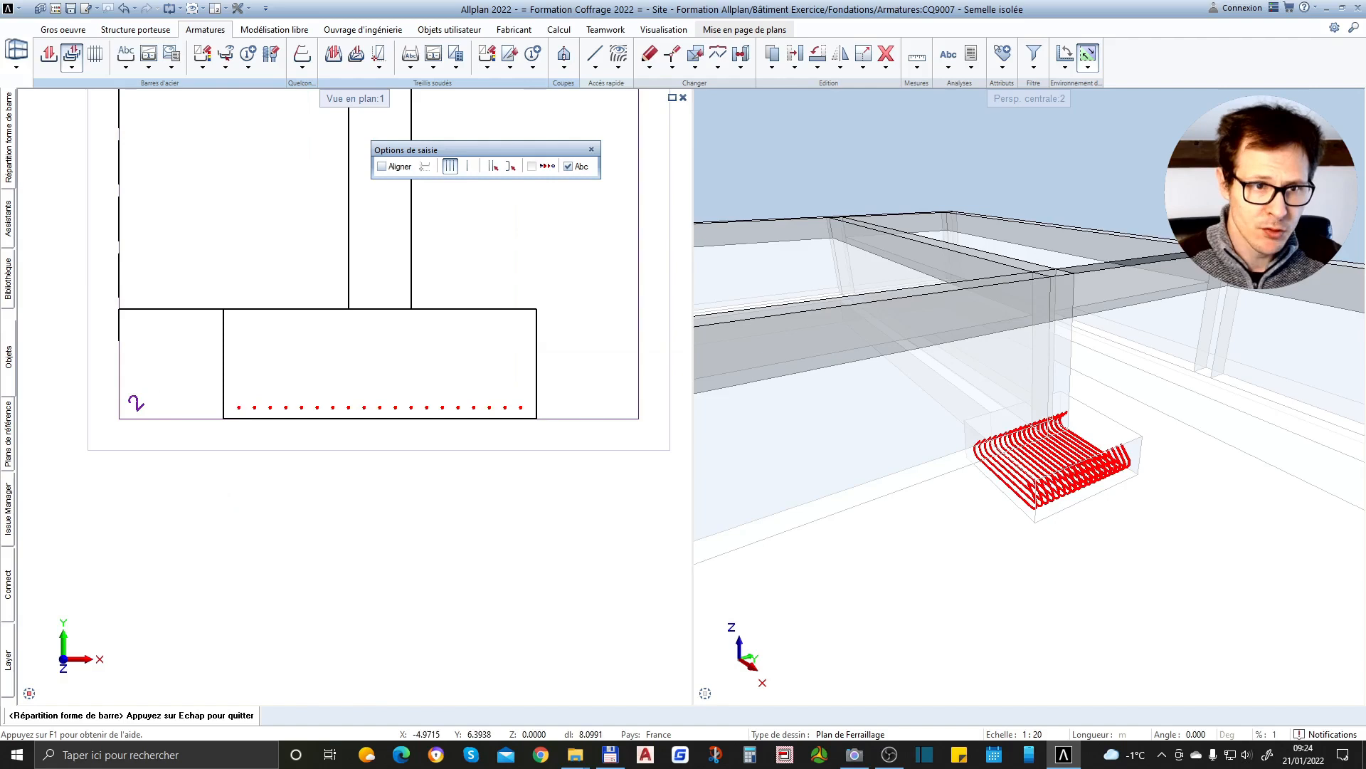
Try a bar spacing of 0.2 for the distribution, and settle on 0.15
mouse_move(11, 165)
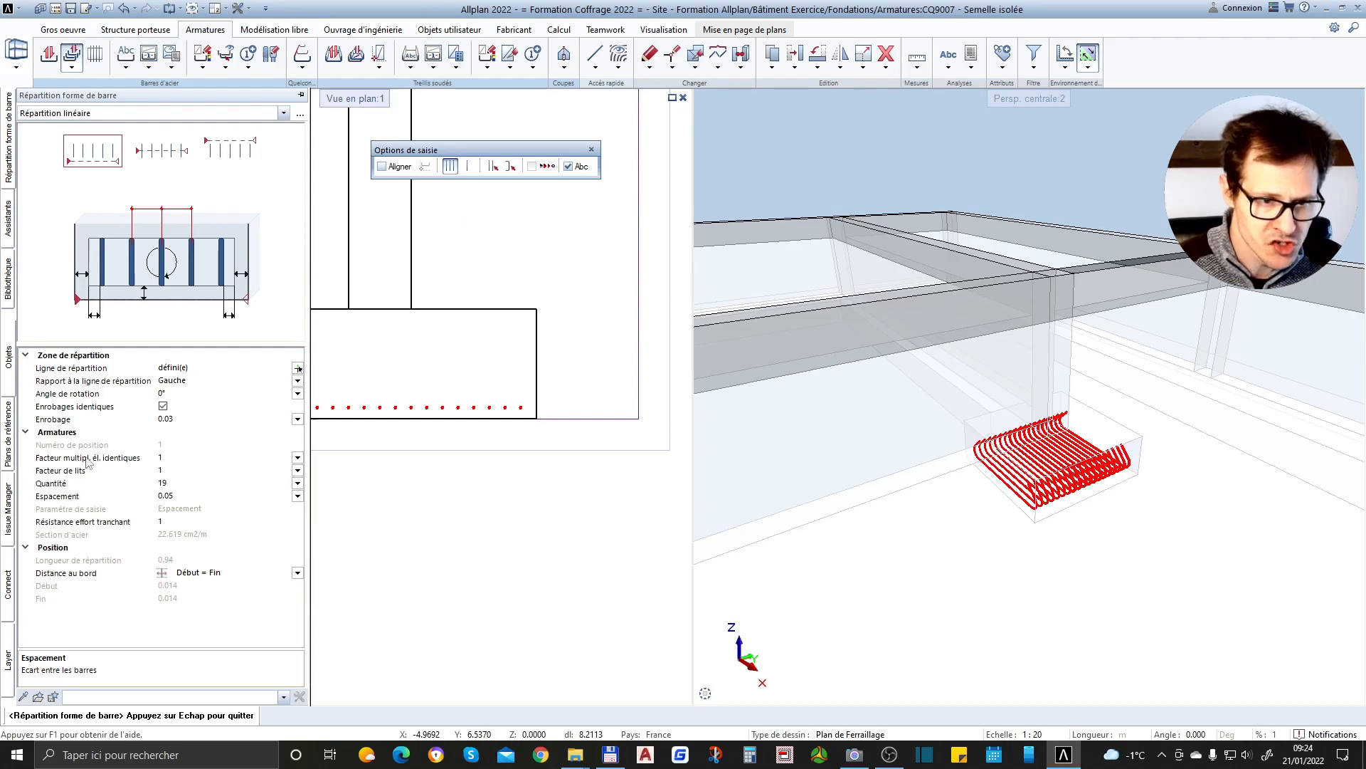
left_click(186, 495)
type("0.2")
key("Return")
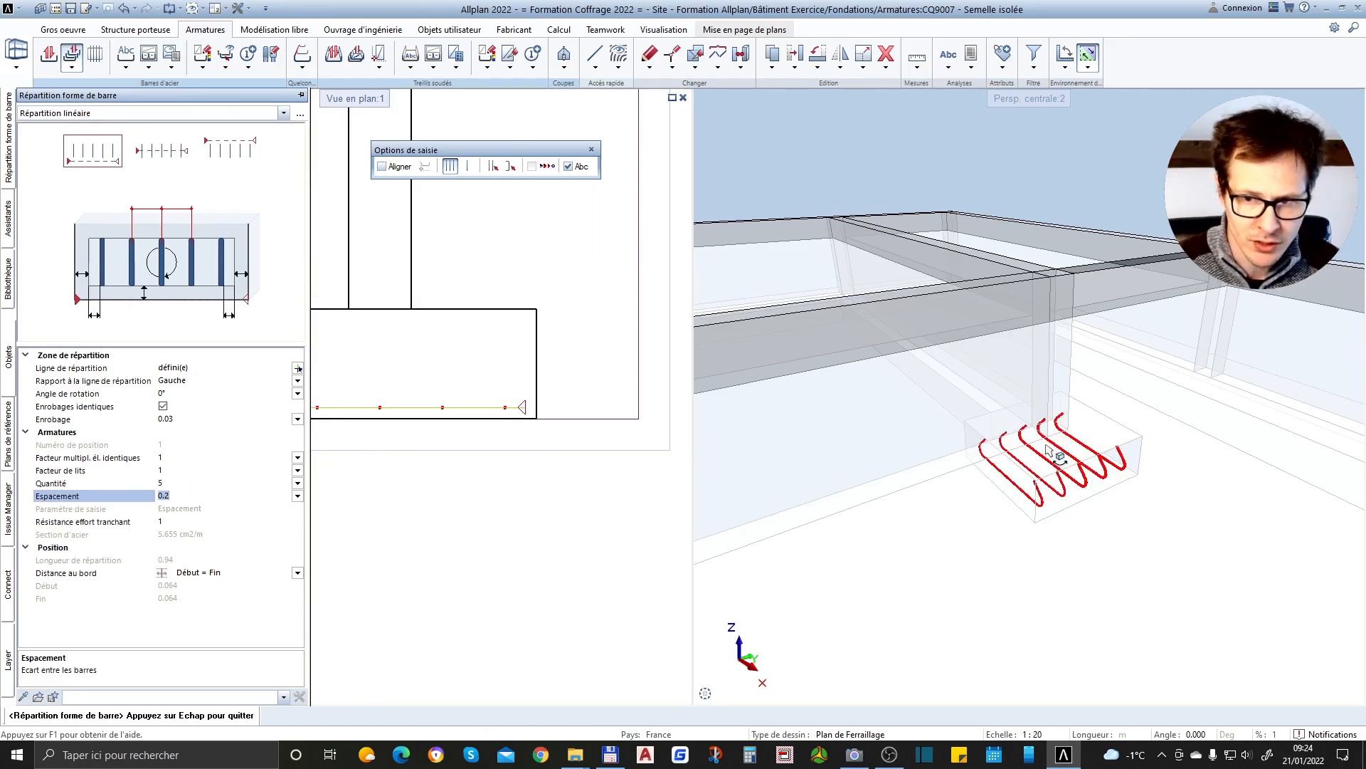
type(".15")
key("Return")
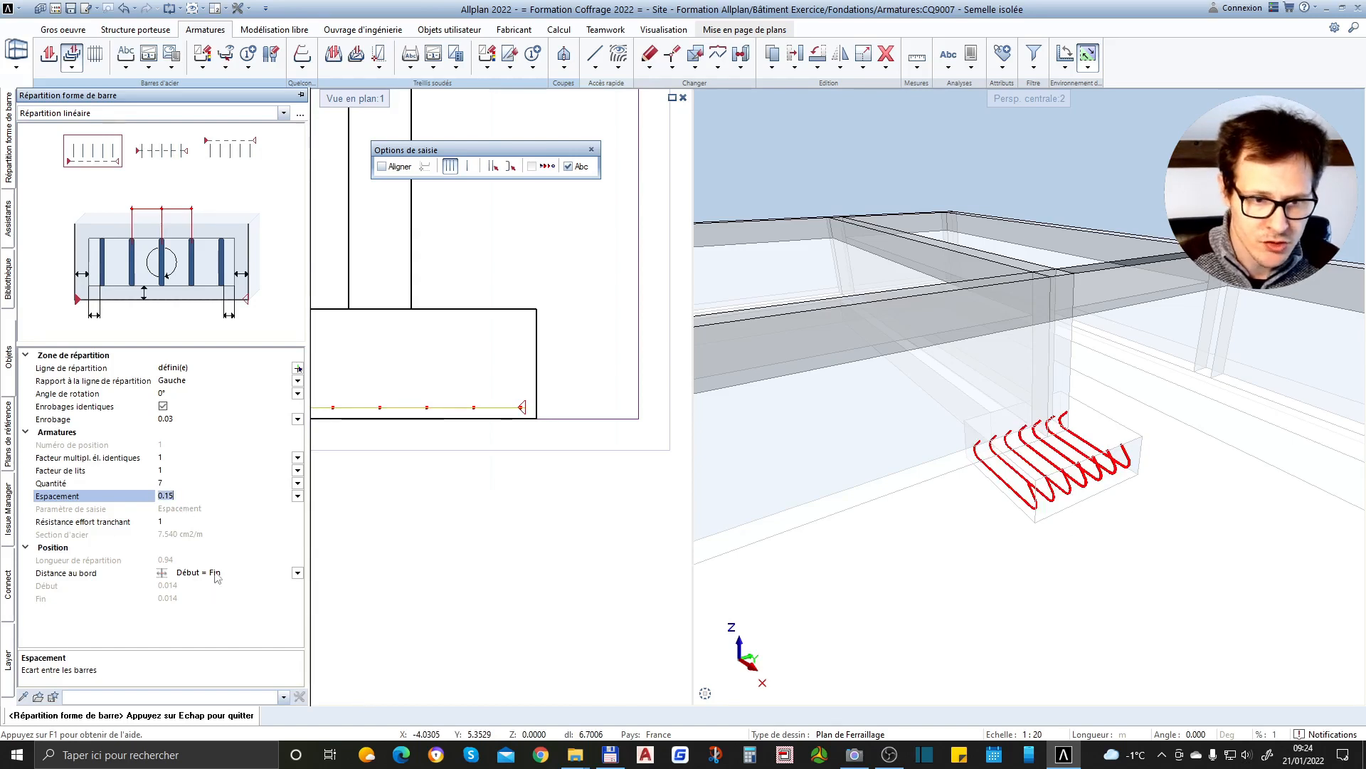
Review the distribution's edge-distance options, keeping Début = Fin, and examine the bar positions in section 2-2
left_click(298, 573)
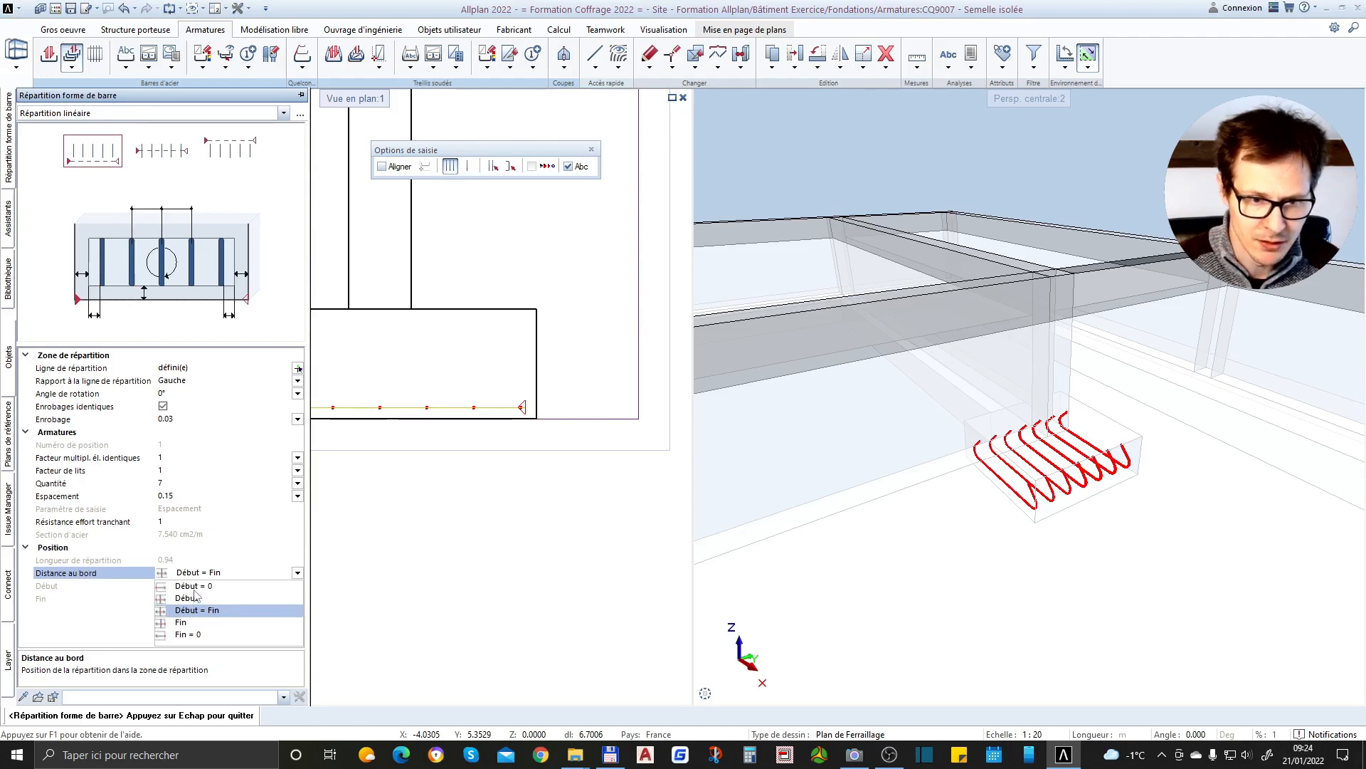
left_click(205, 611)
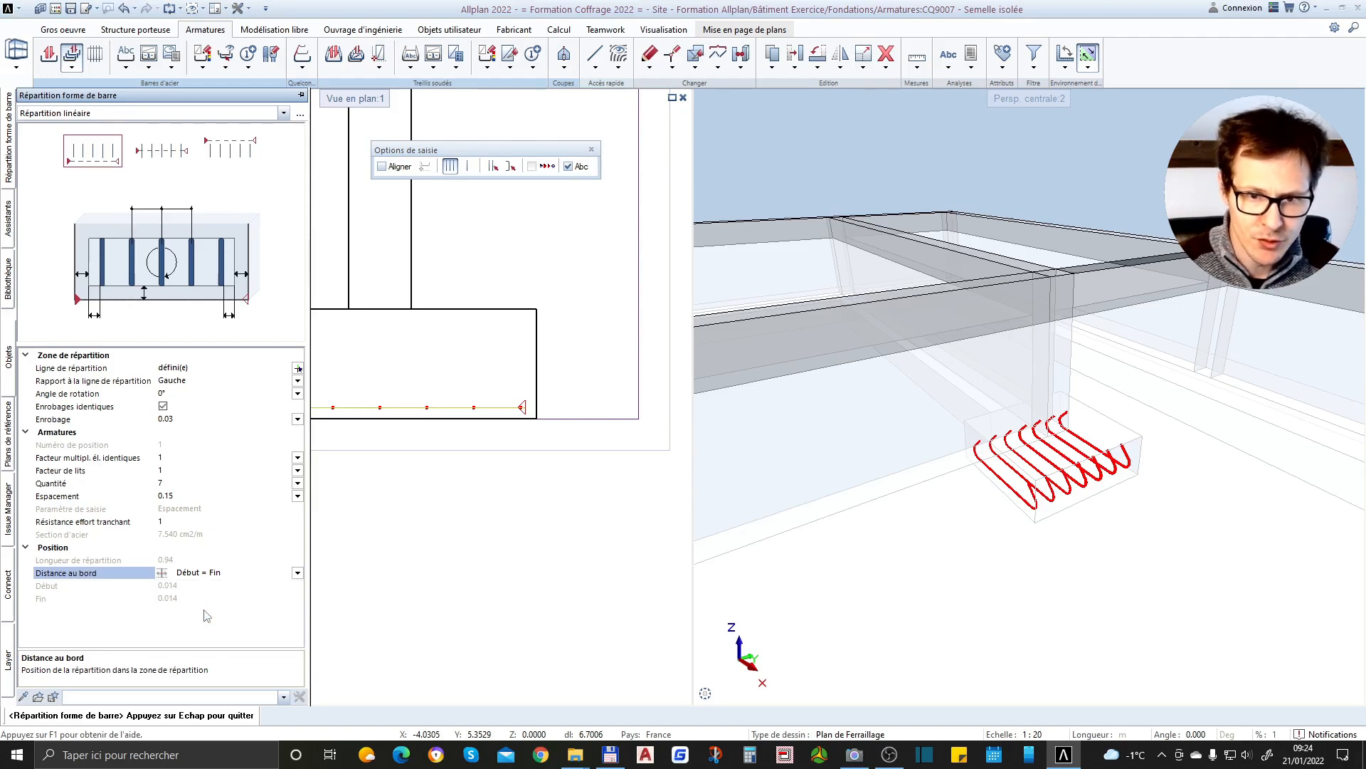
scroll(528, 406, "down", 1)
scroll(527, 406, "up", 3)
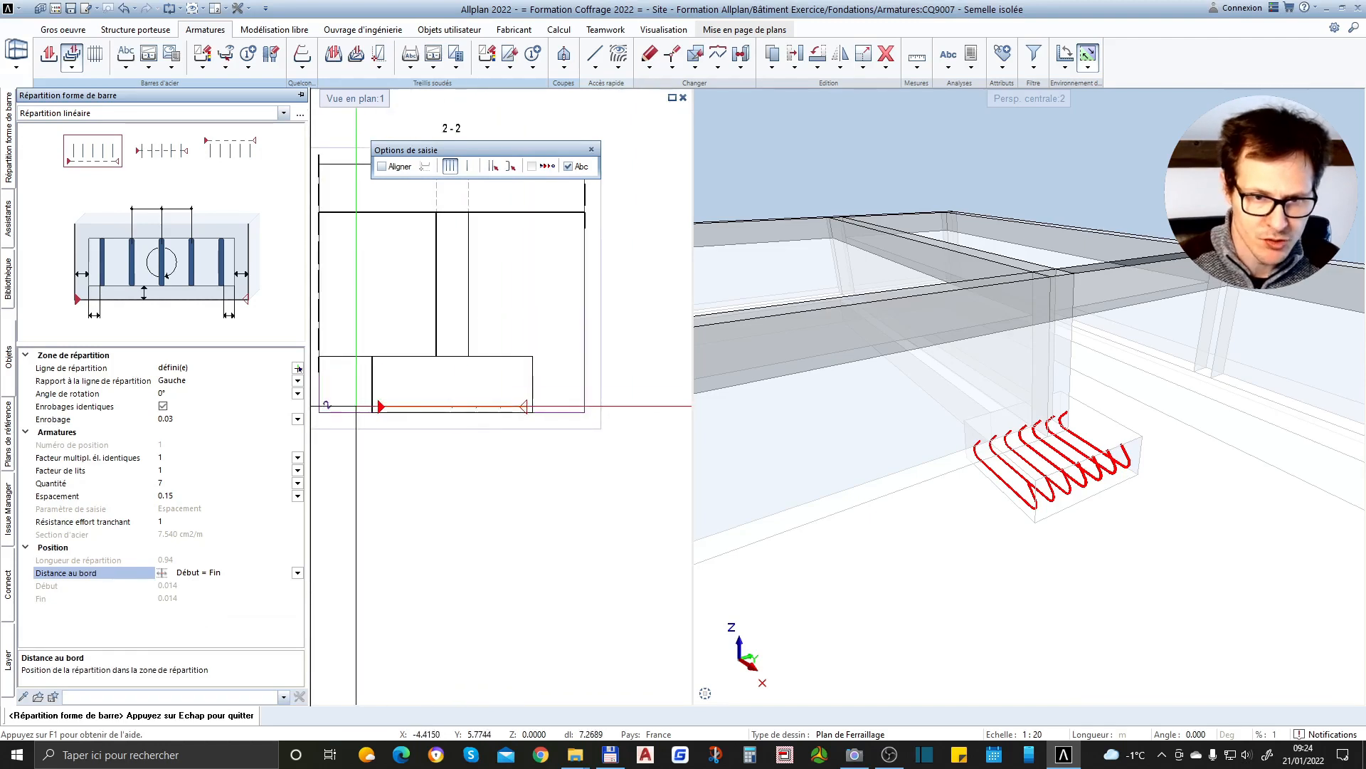
left_click(297, 574)
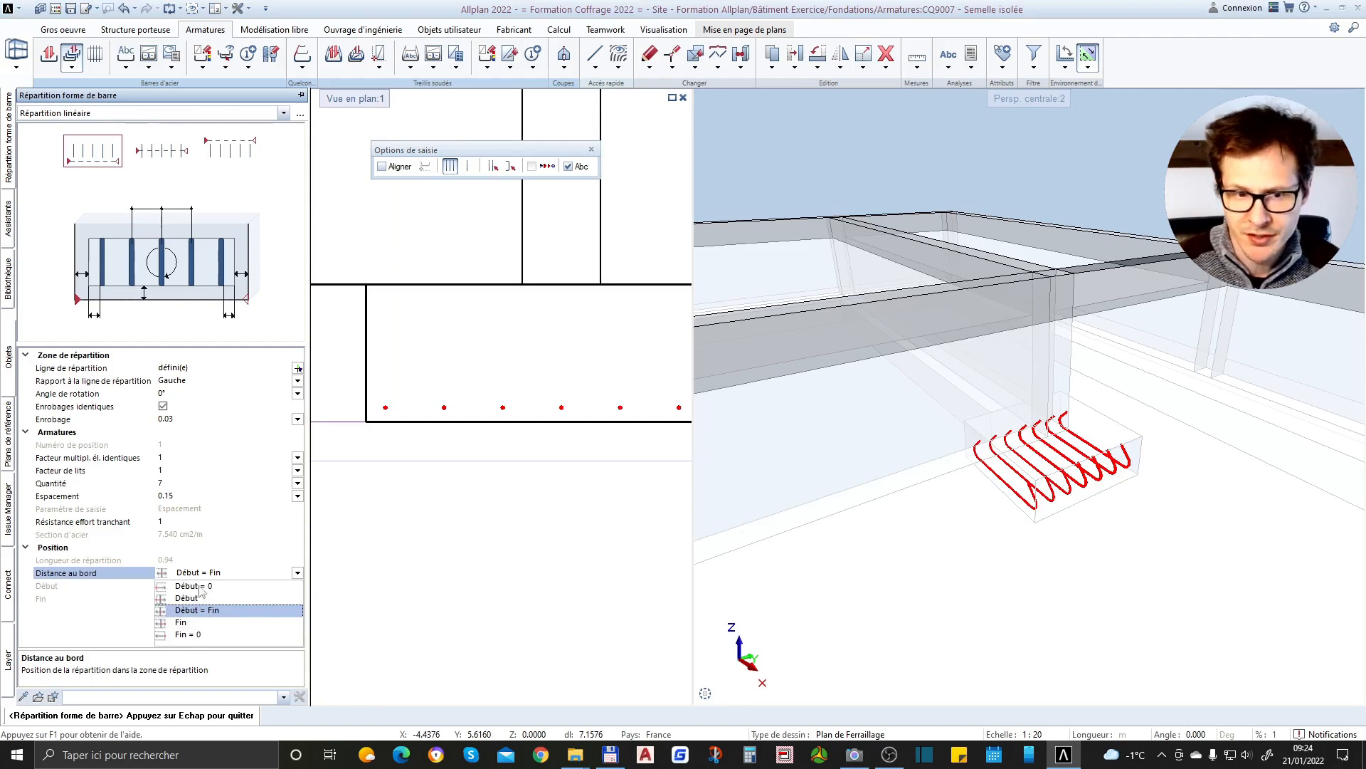
left_click(297, 573)
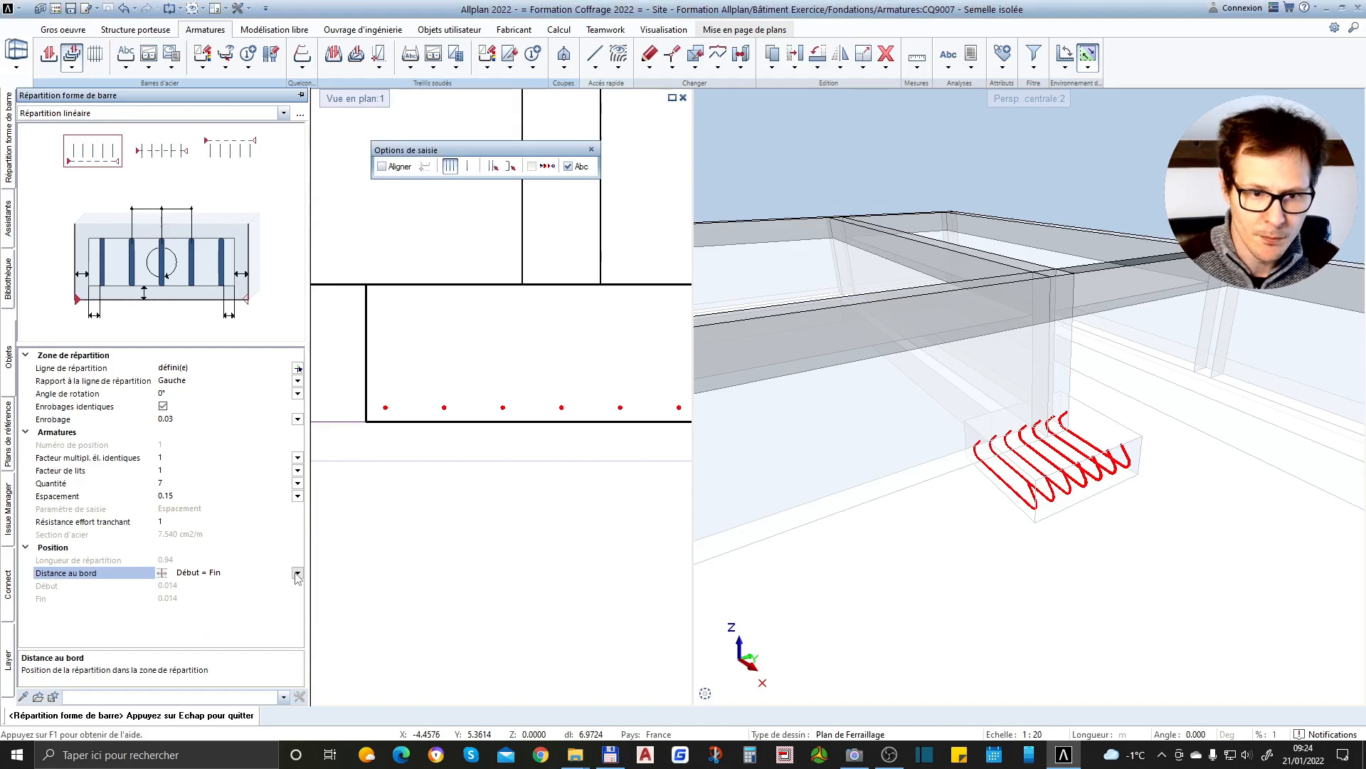
scroll(400, 537, "down", 2)
scroll(435, 414, "up", 2)
scroll(435, 454, "down", 1)
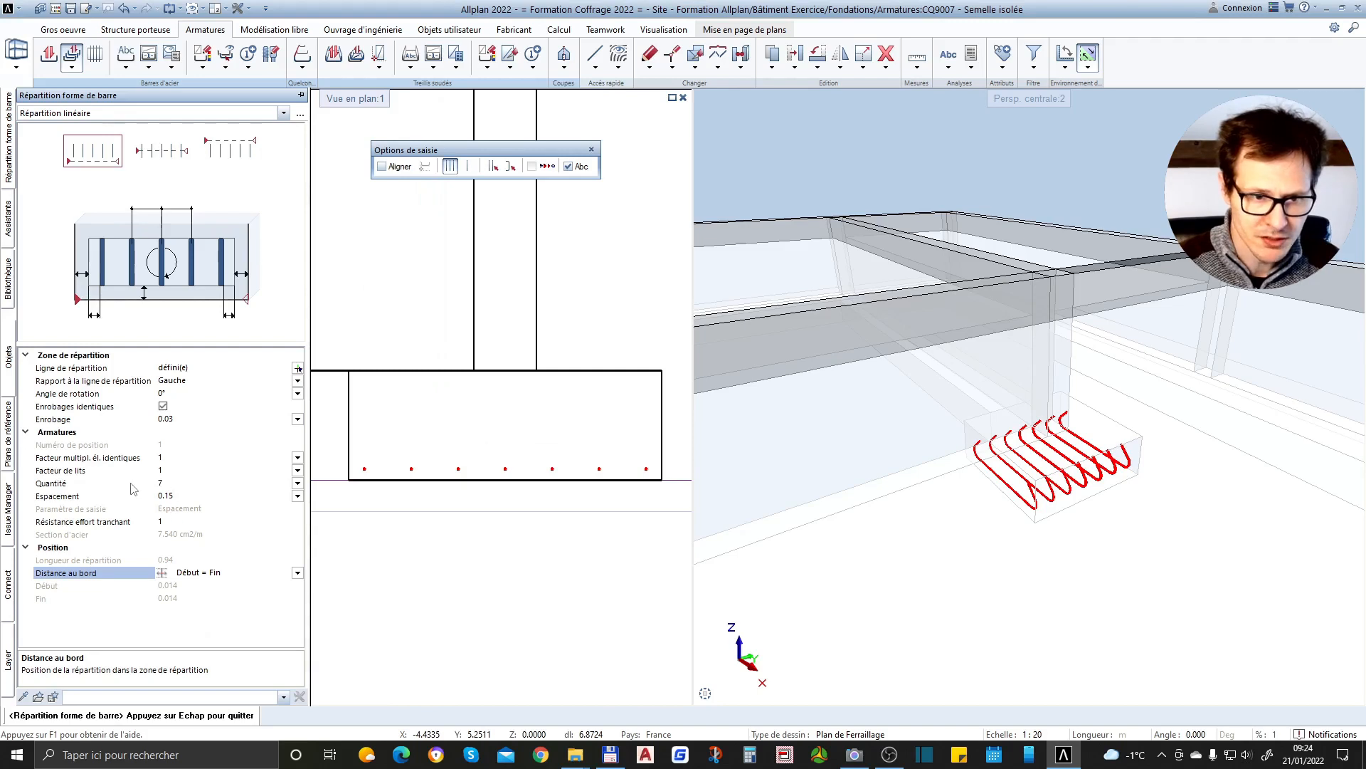
Try a quantity of 6 bars in the distribution, and return the spacing to 0.15
left_click(172, 484)
type("6")
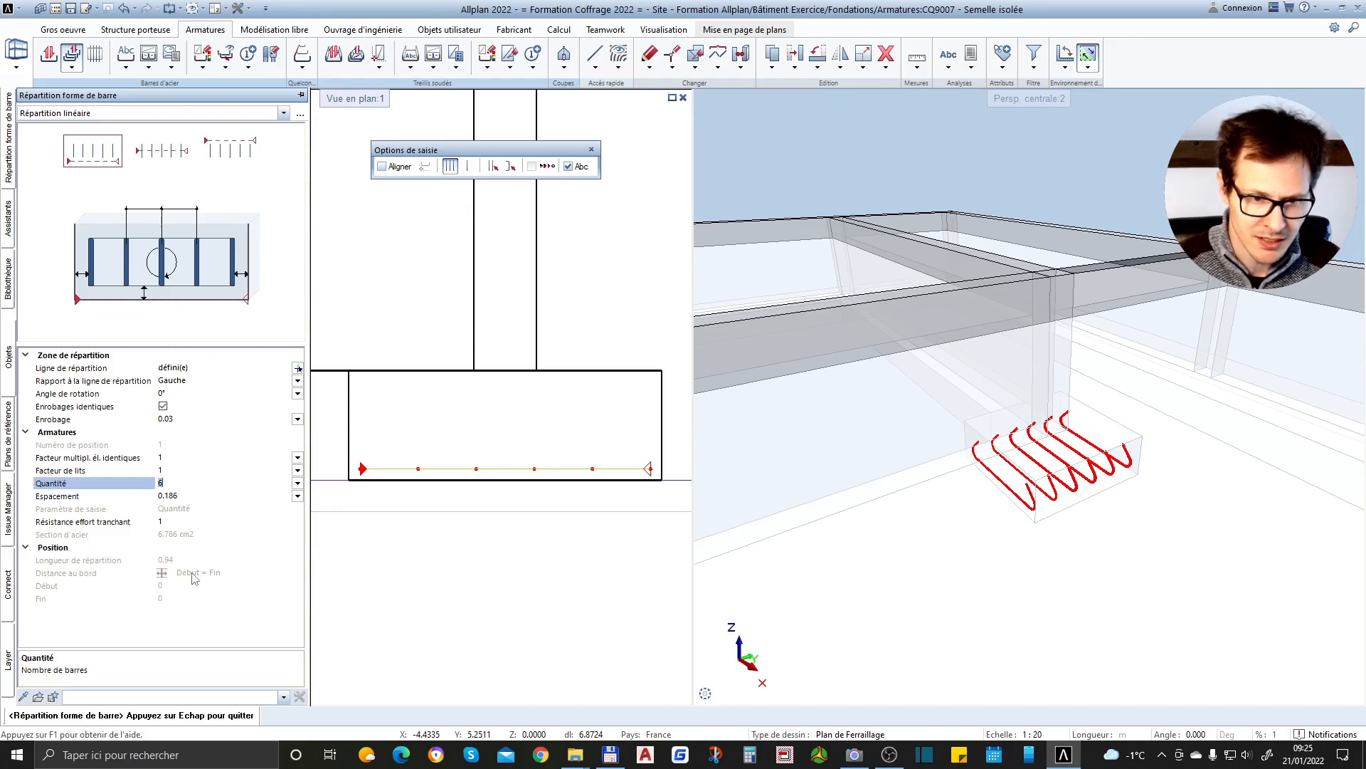
type("5")
left_click(185, 494)
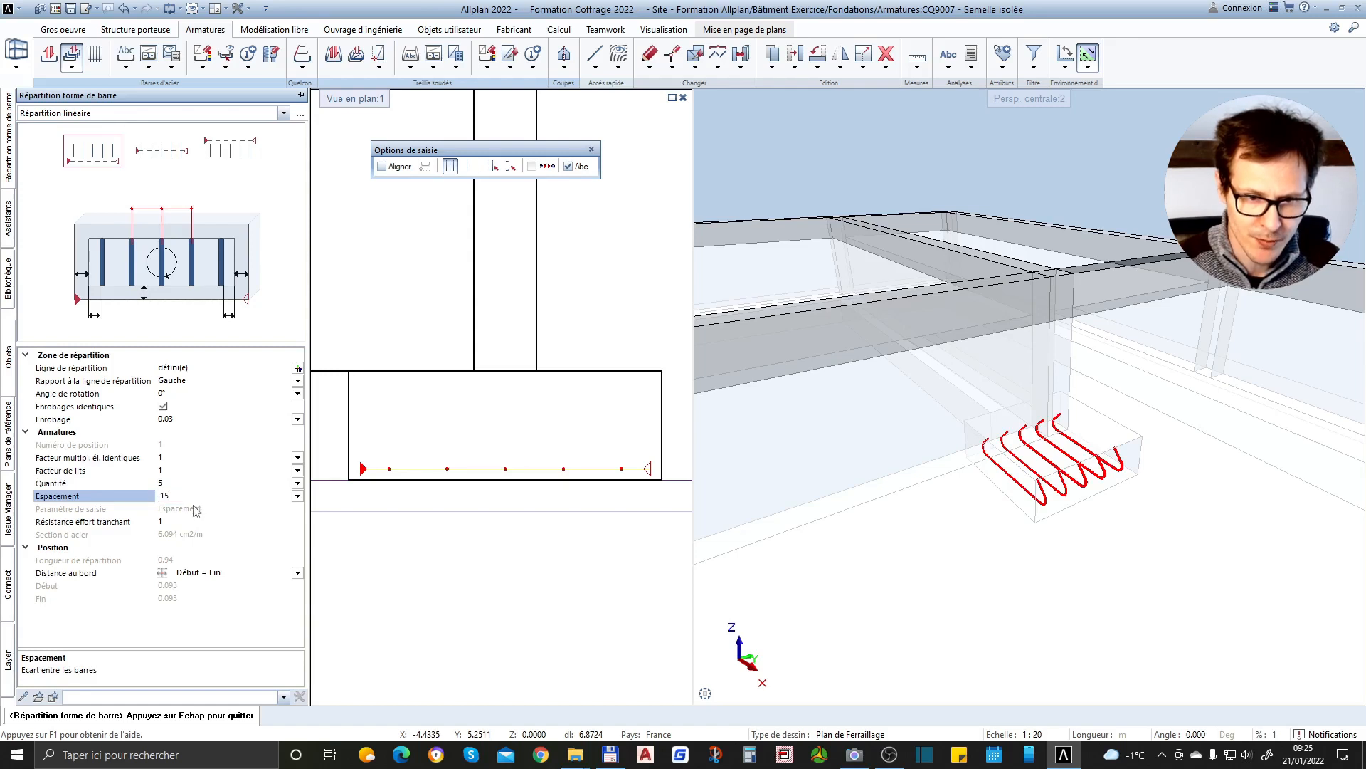
type(".15")
key("Return")
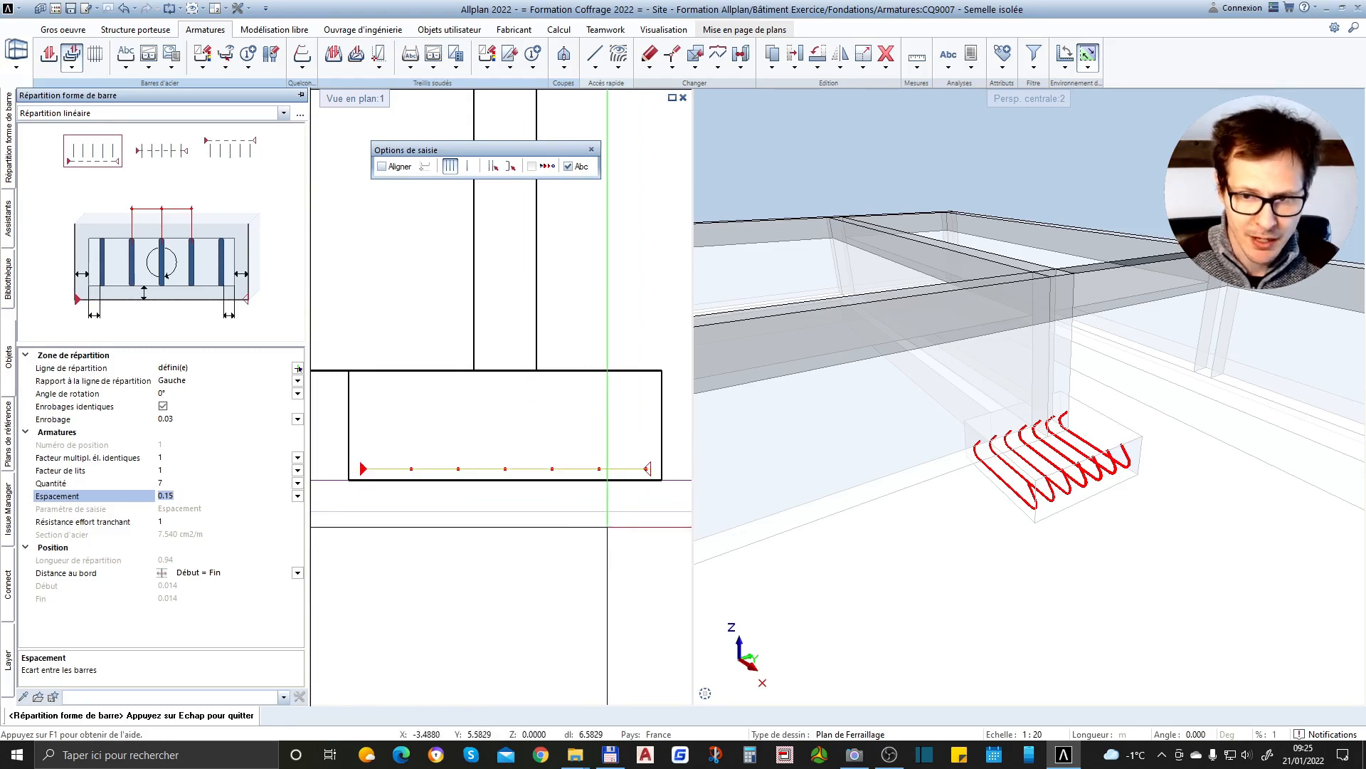
Finish the hooked bar distribution in section 2-2 and proceed to its annotation
scroll(523, 481, "down", 2)
scroll(529, 517, "up", 3)
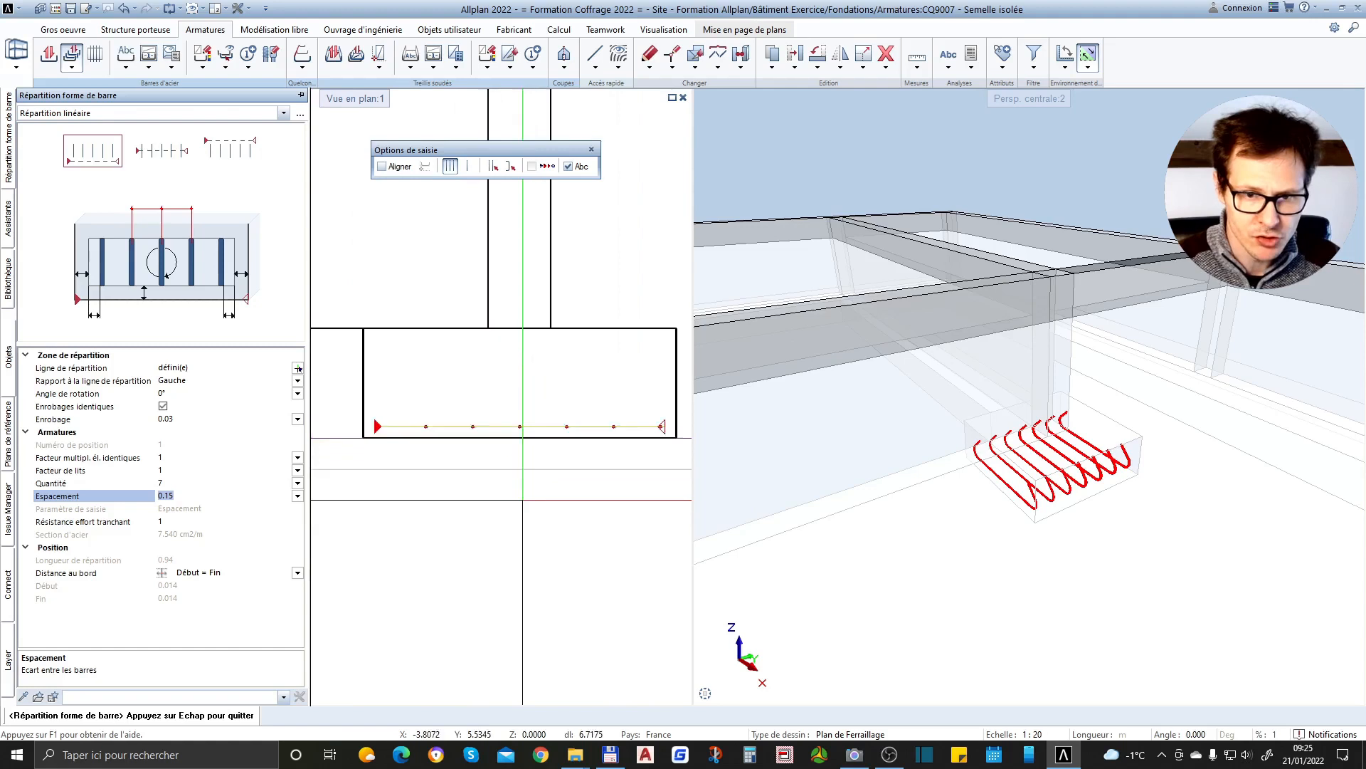
scroll(514, 477, "down", 2)
key("Escape")
left_click(298, 368)
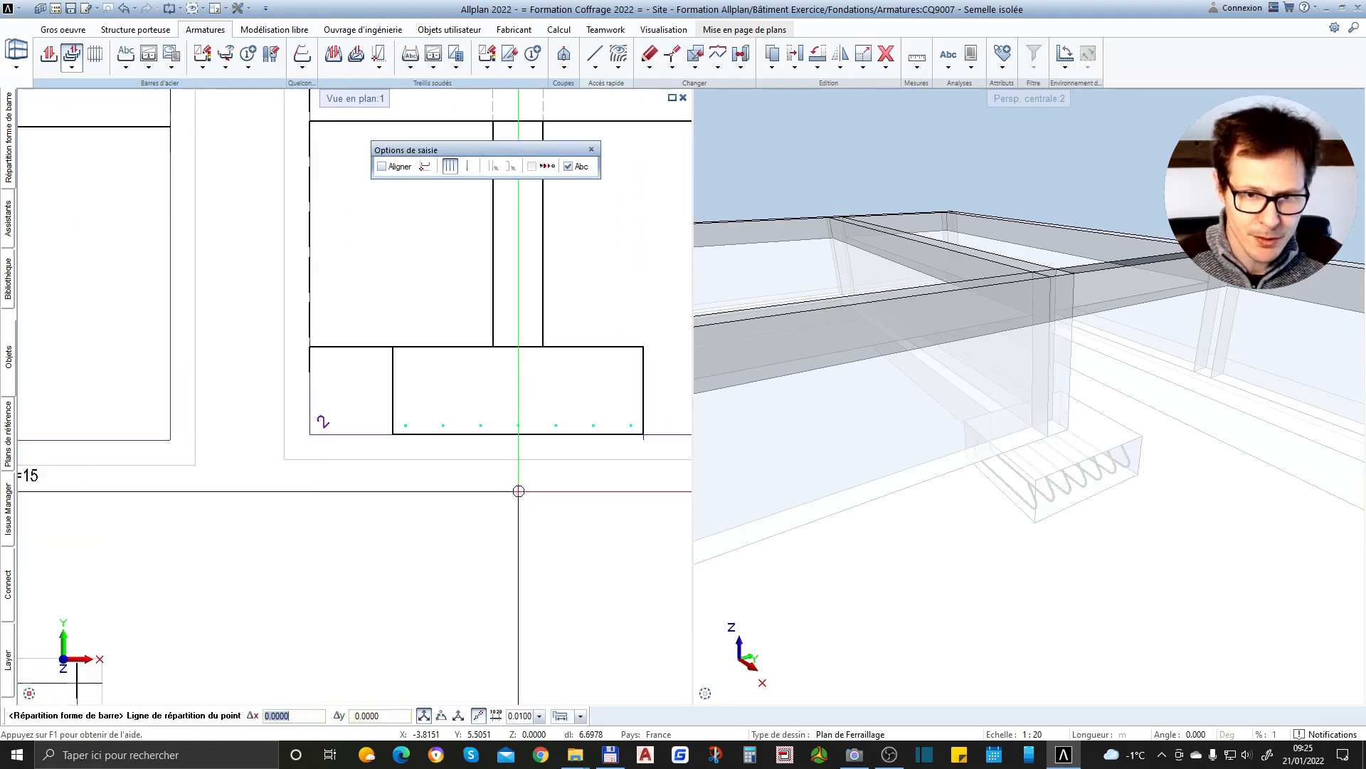
scroll(514, 481, "up", 3)
scroll(327, 495, "down", 2)
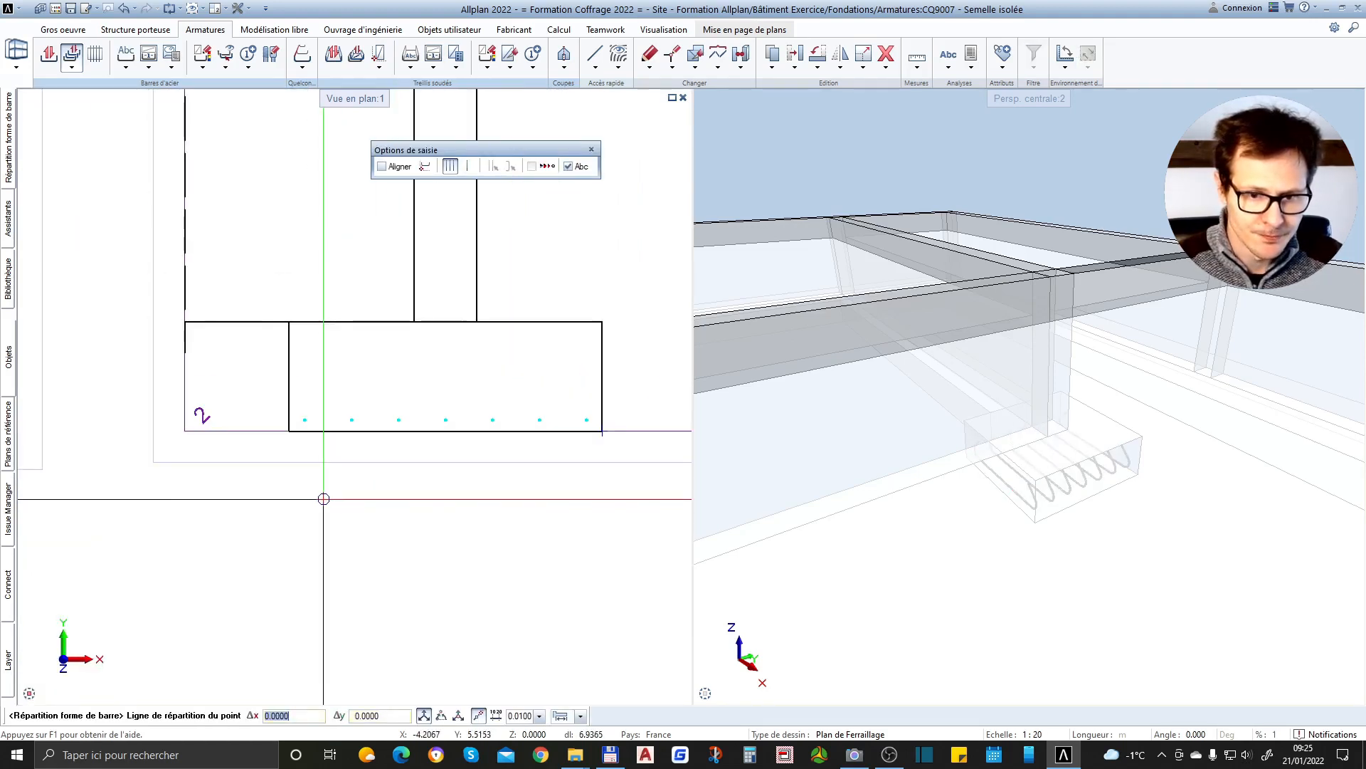
scroll(399, 462, "up", 2)
left_click(442, 488)
scroll(378, 491, "down", 2)
scroll(382, 525, "up", 2)
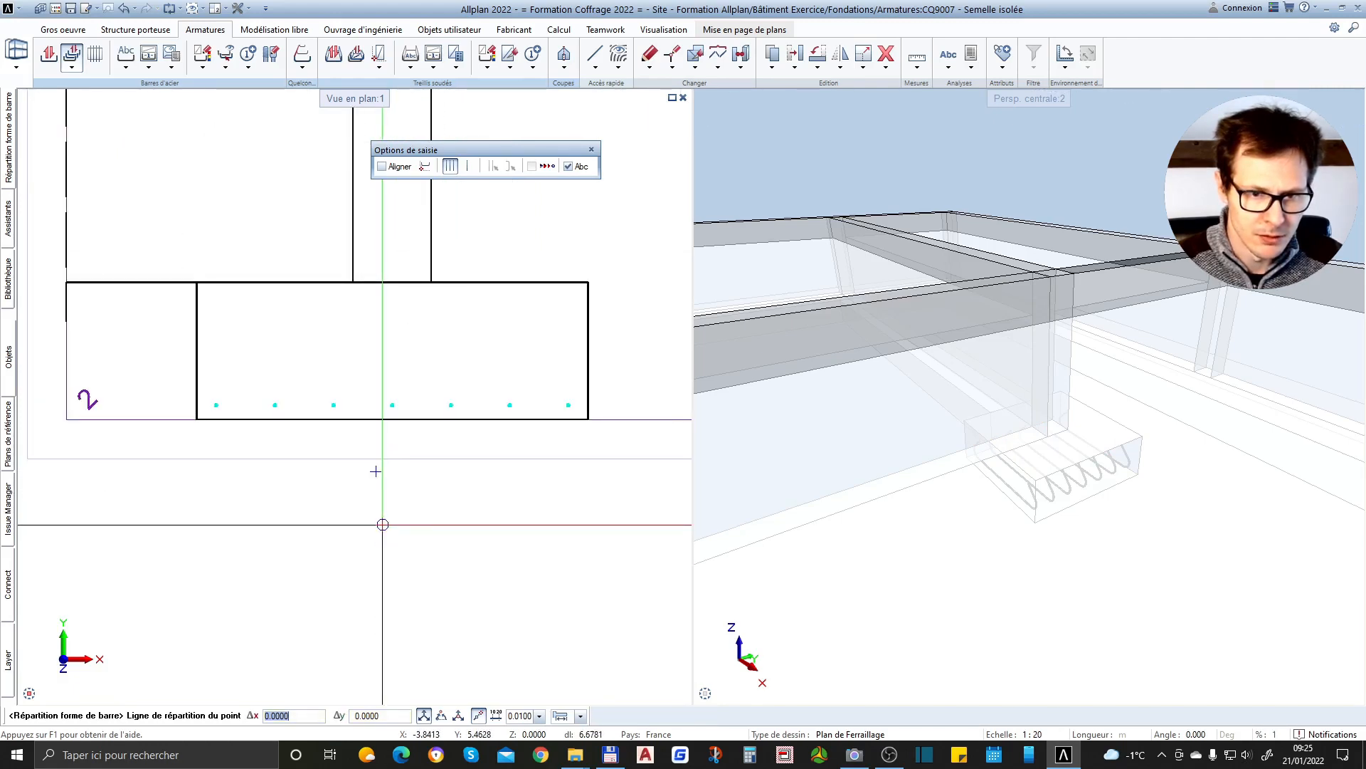
left_click(399, 525)
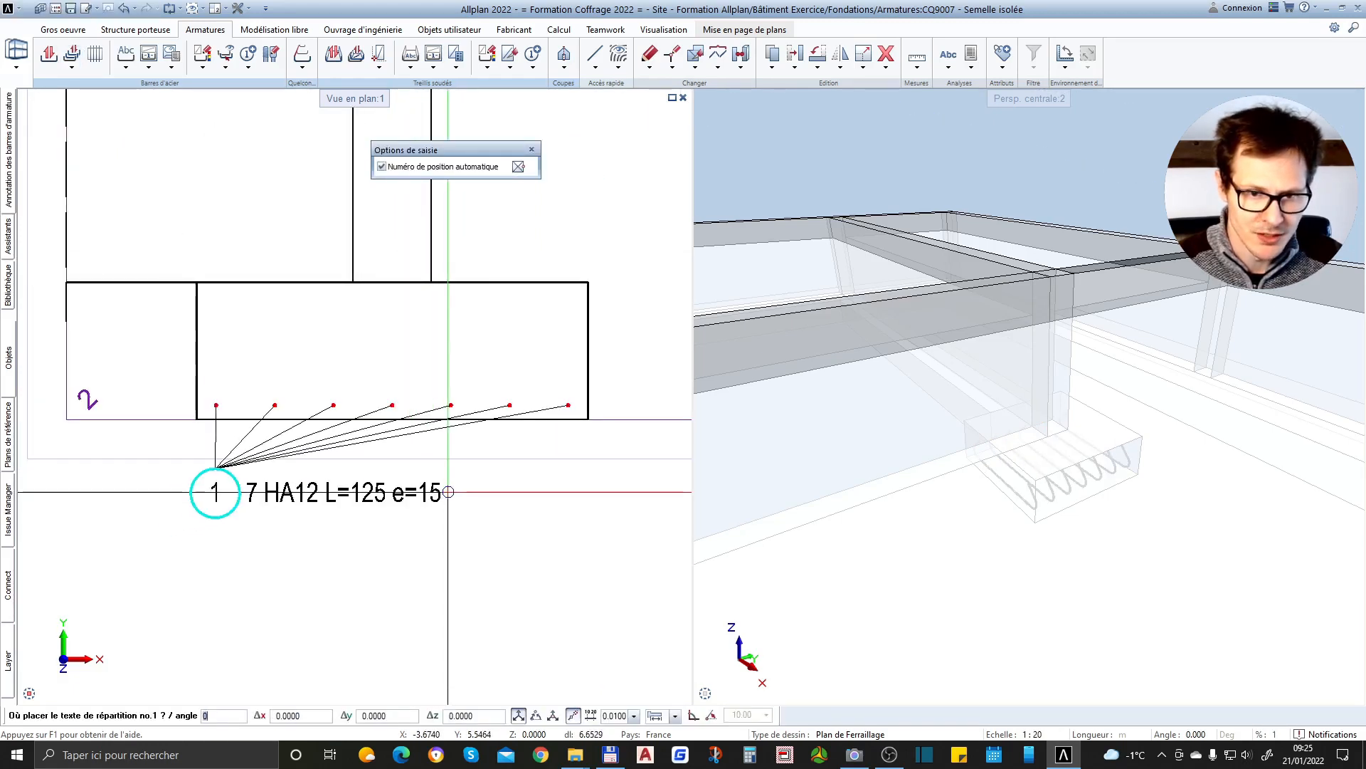
scroll(450, 479, "down", 2)
scroll(407, 455, "up", 2)
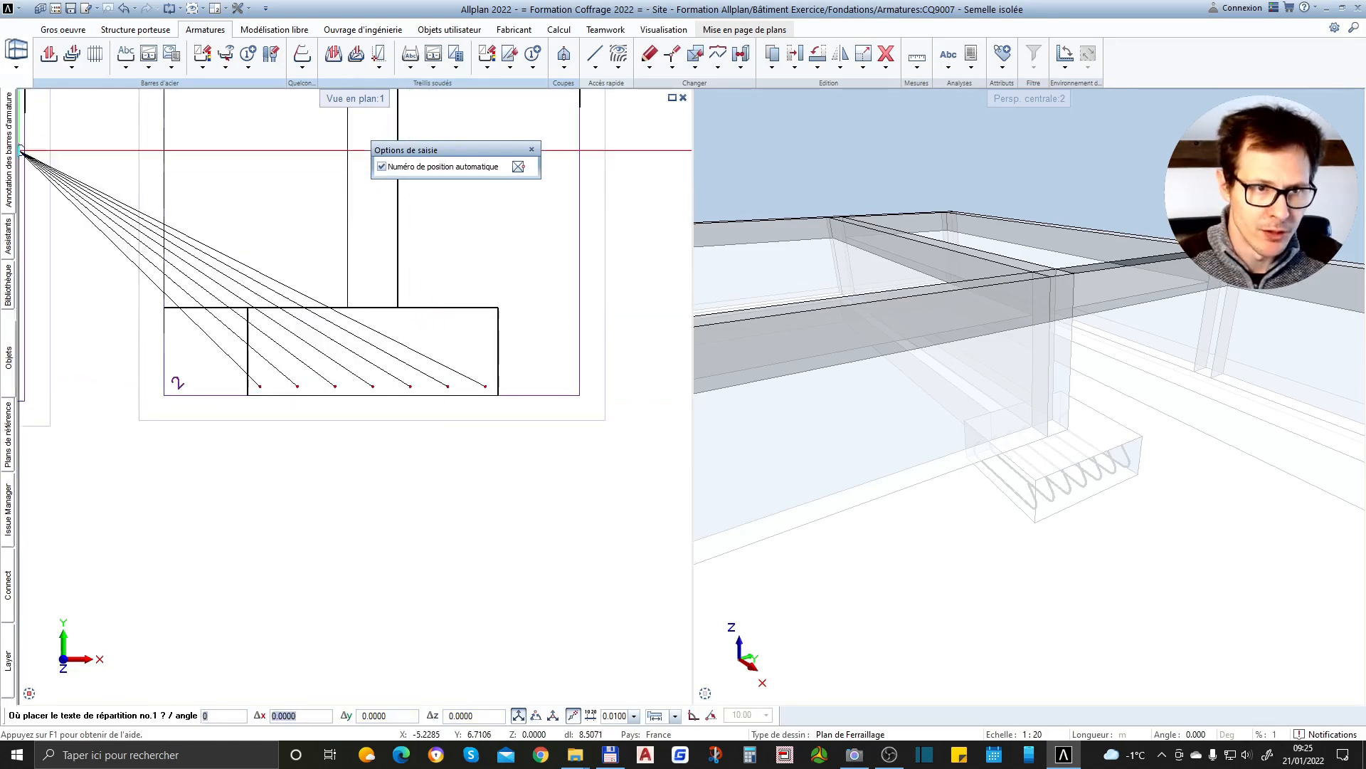
mouse_move(10, 145)
left_click(105, 118)
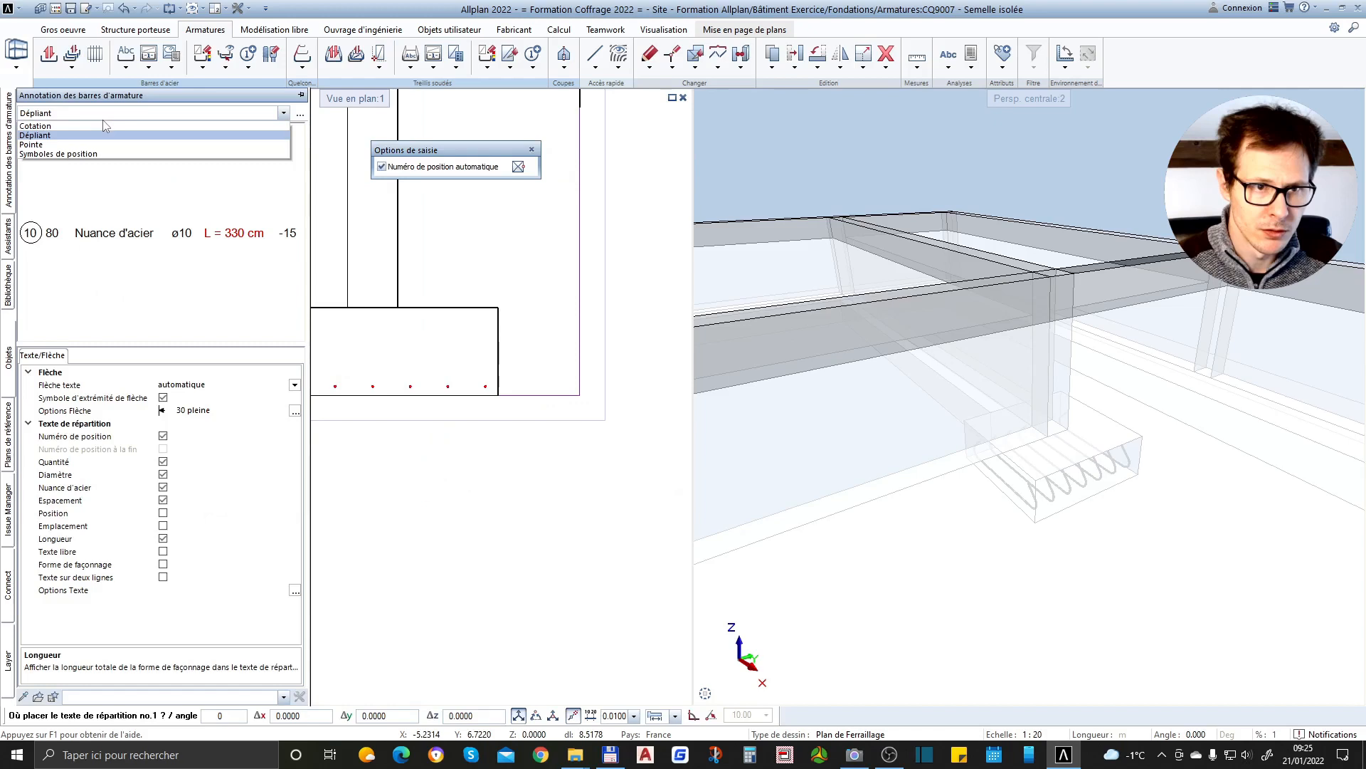
left_click(60, 126)
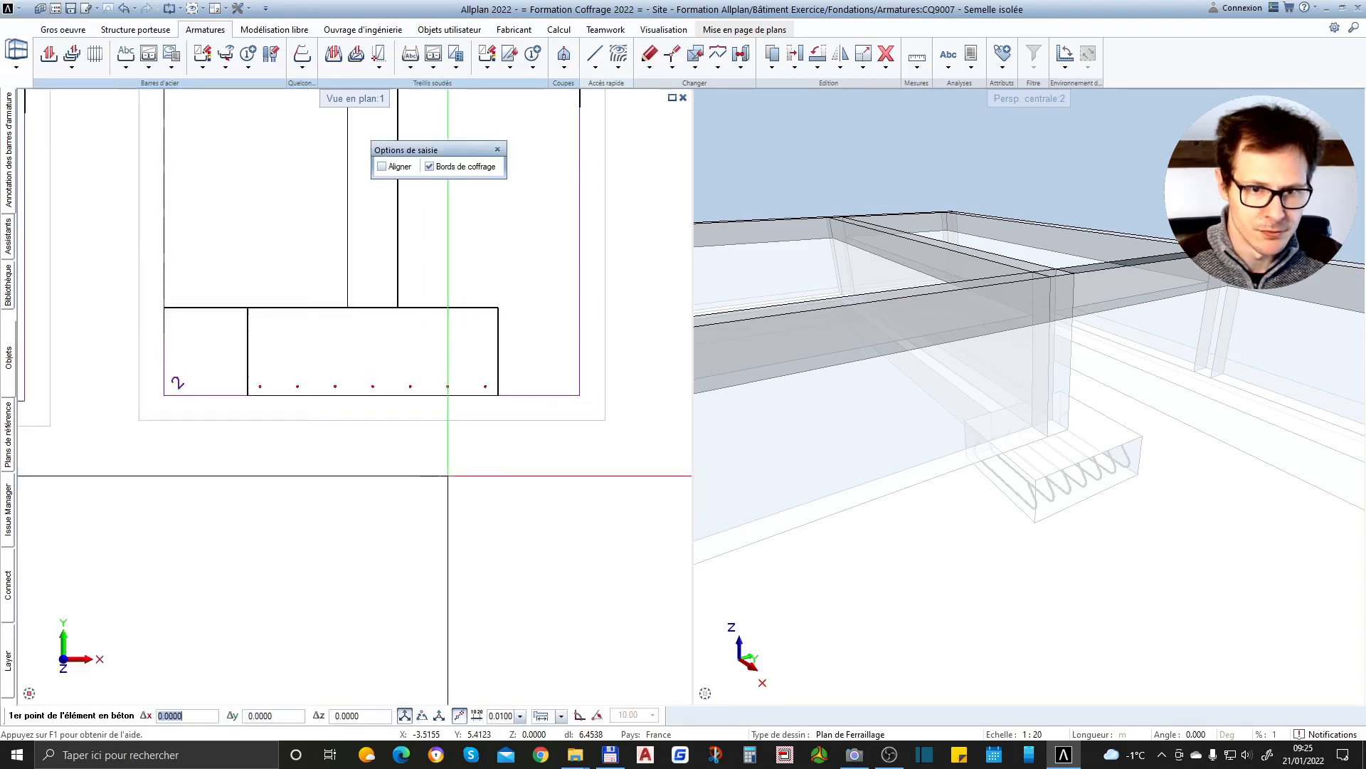
scroll(448, 509, "up", 3)
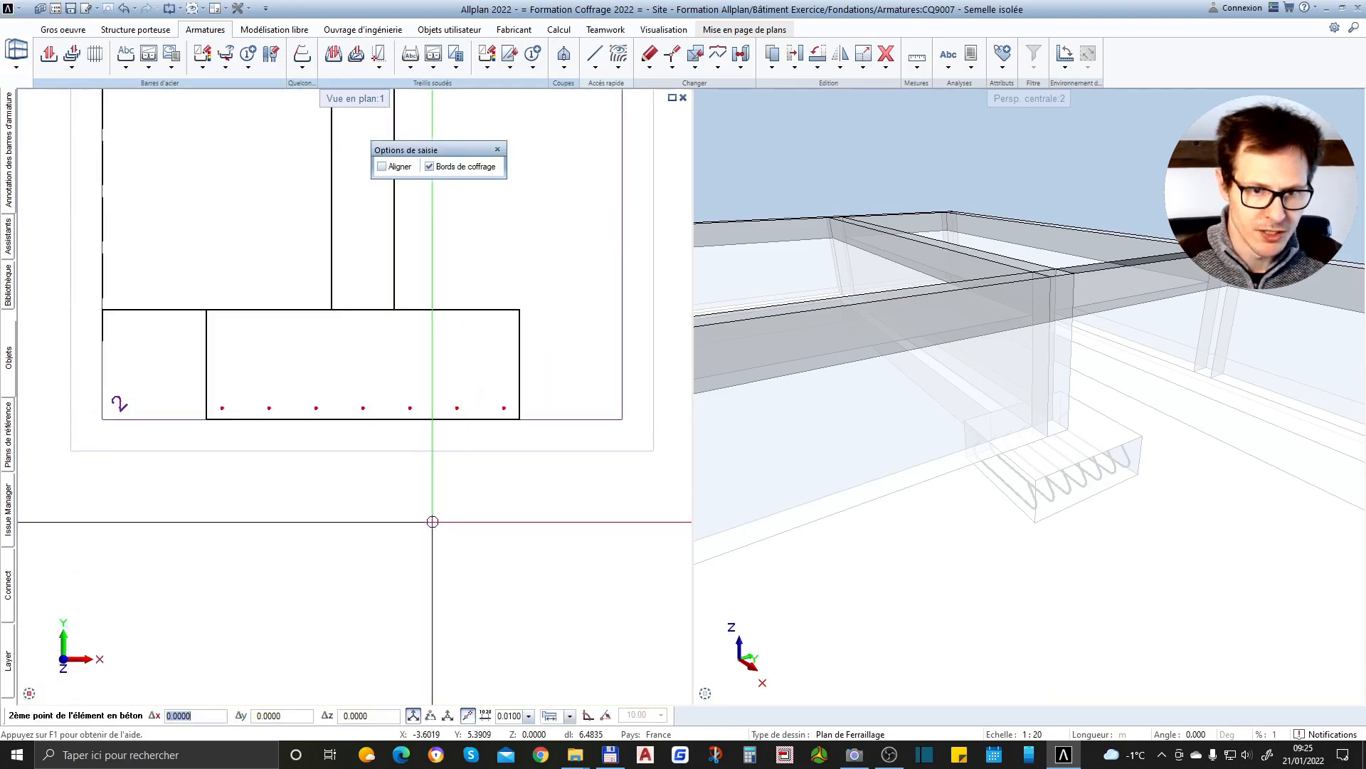
key("Escape")
key("f")
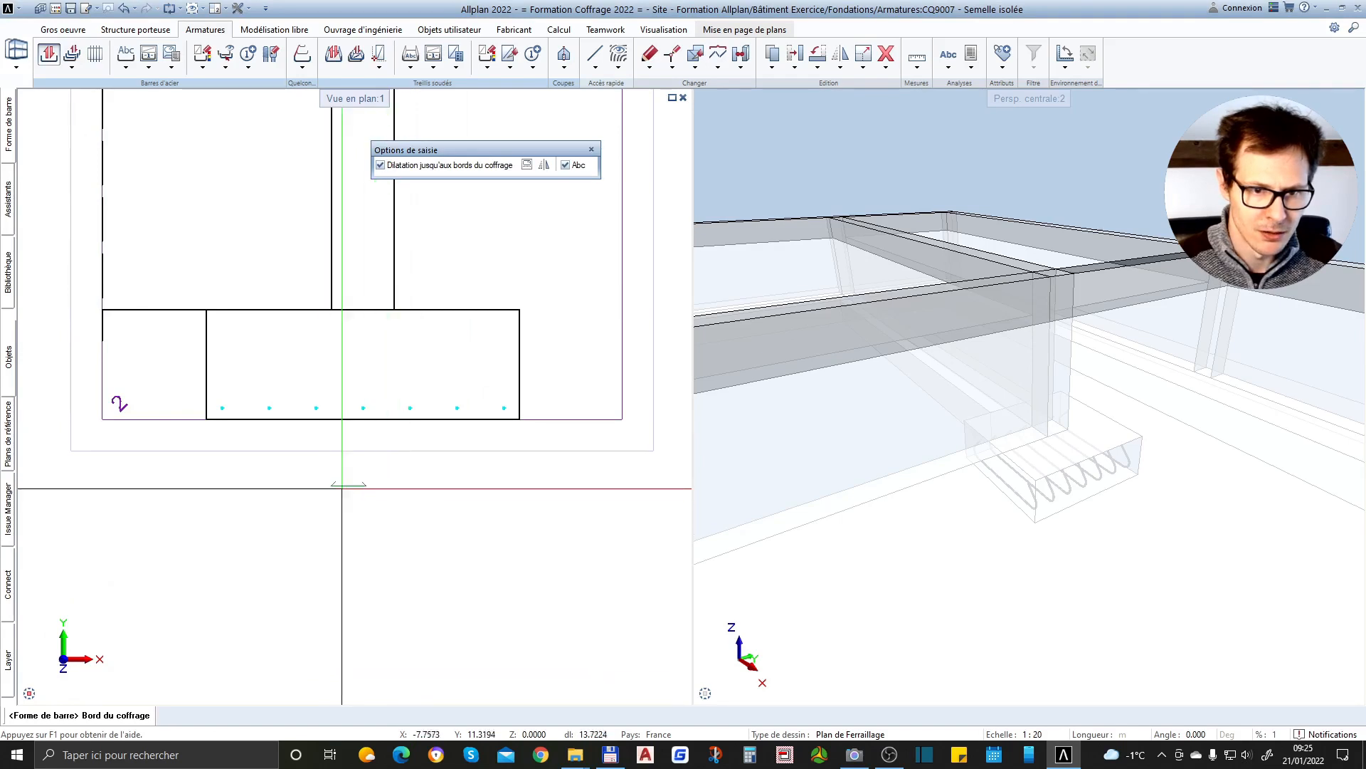
key("Escape")
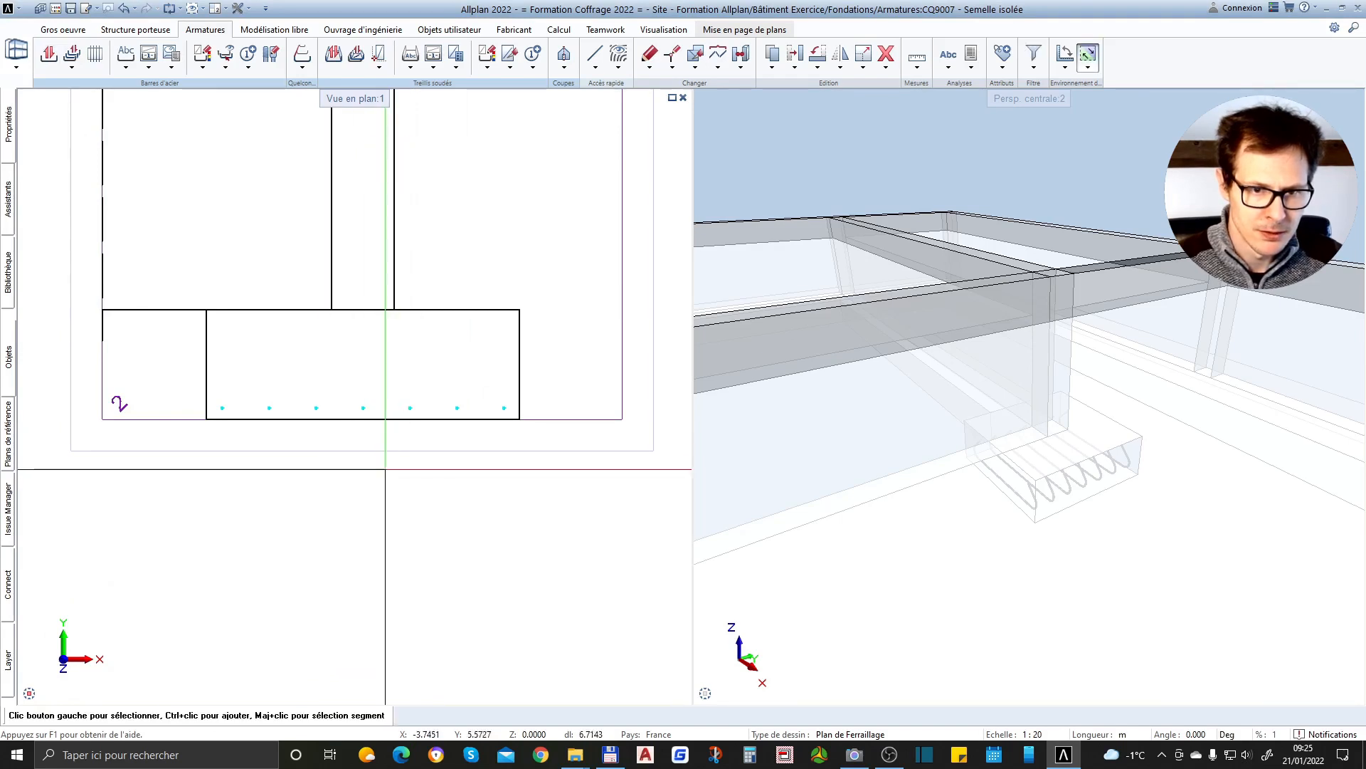
left_click(126, 70)
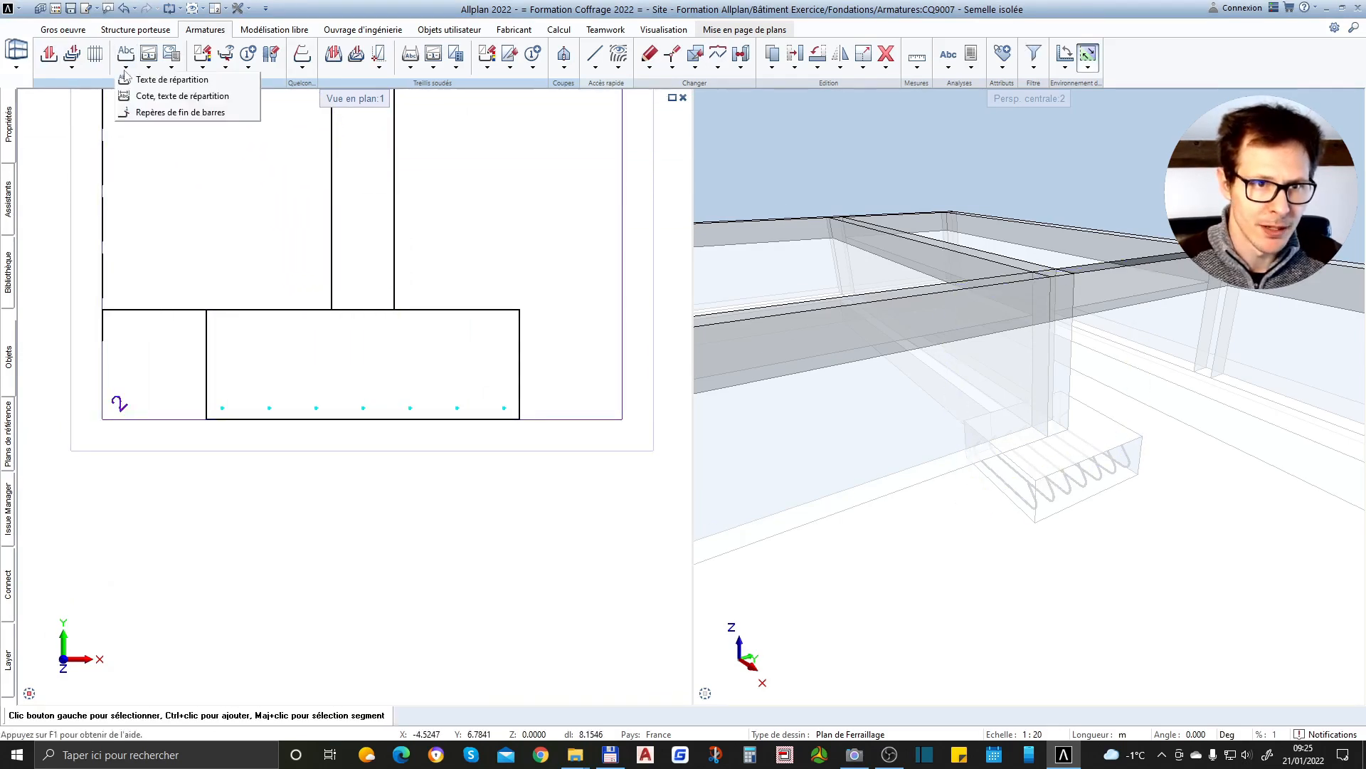
left_click(178, 96)
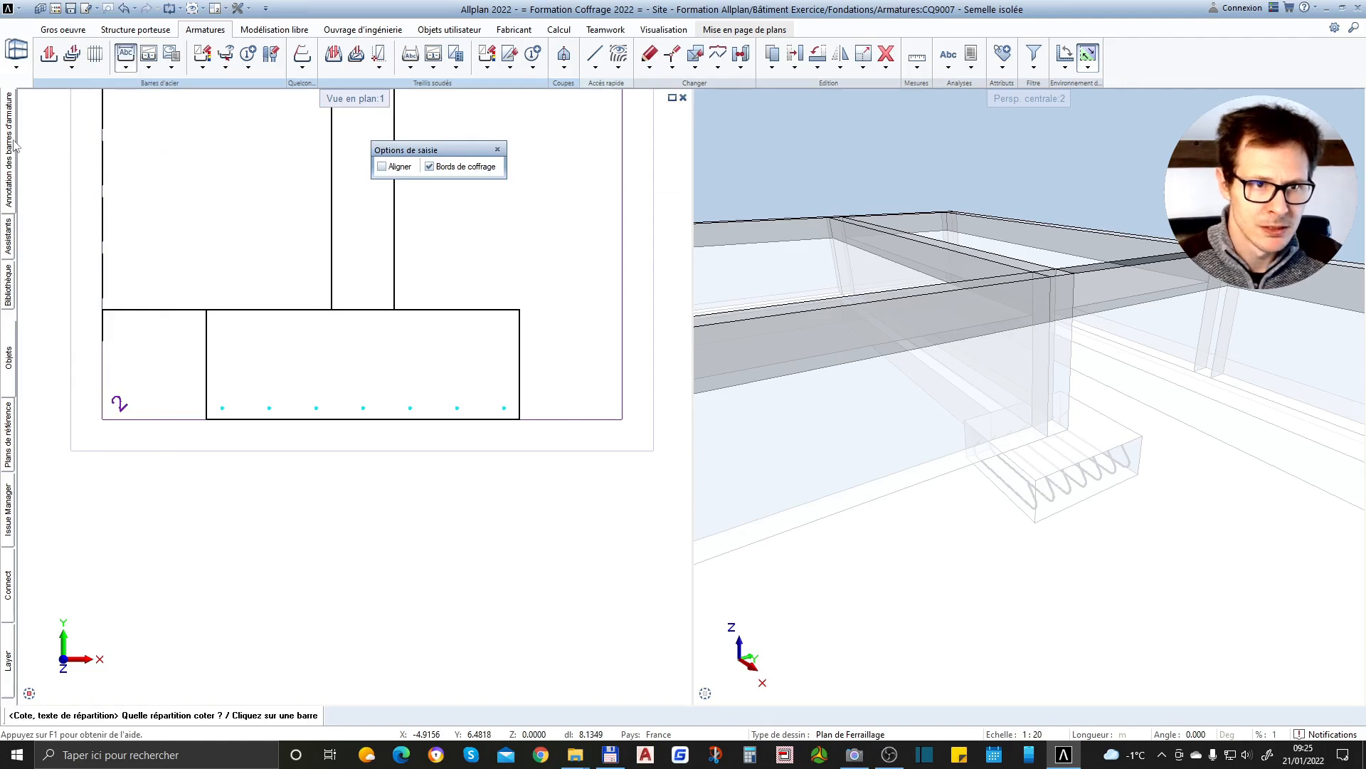
mouse_move(14, 146)
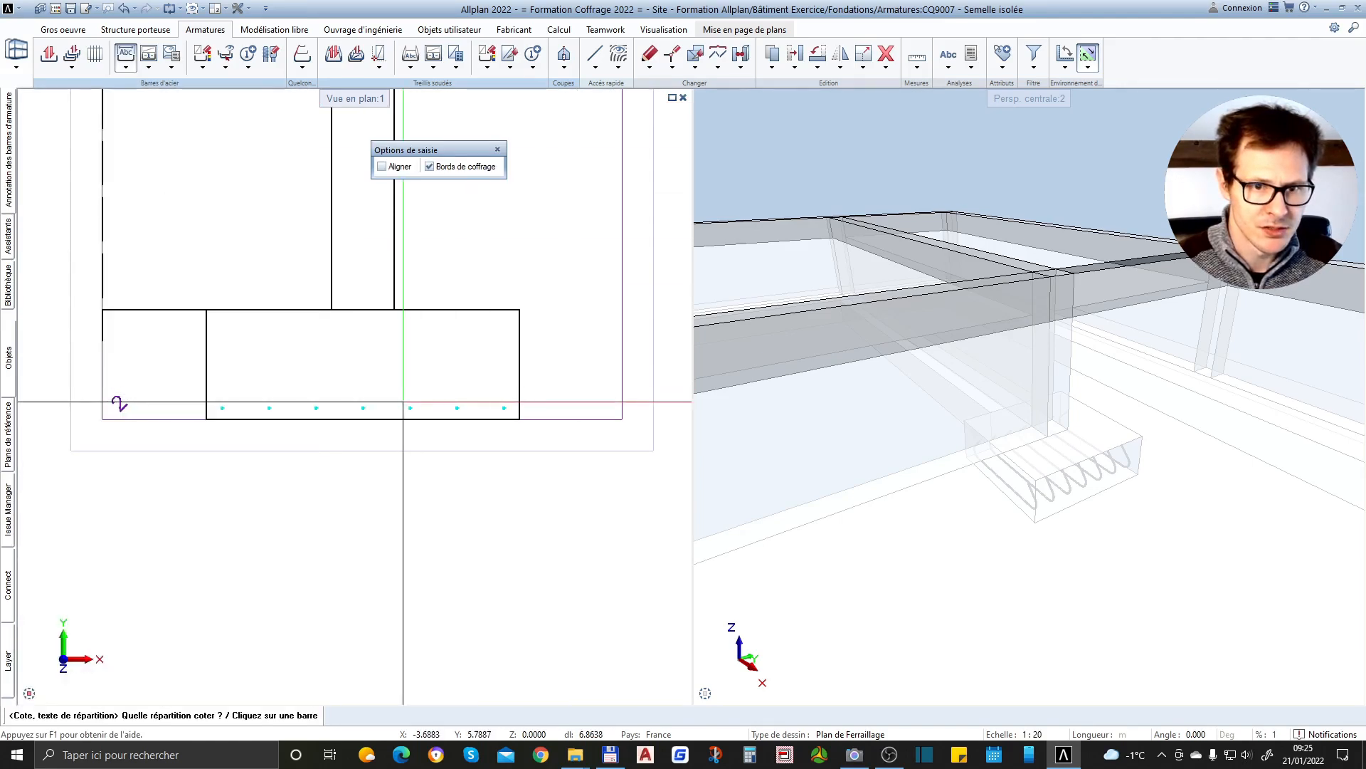
left_click(408, 404)
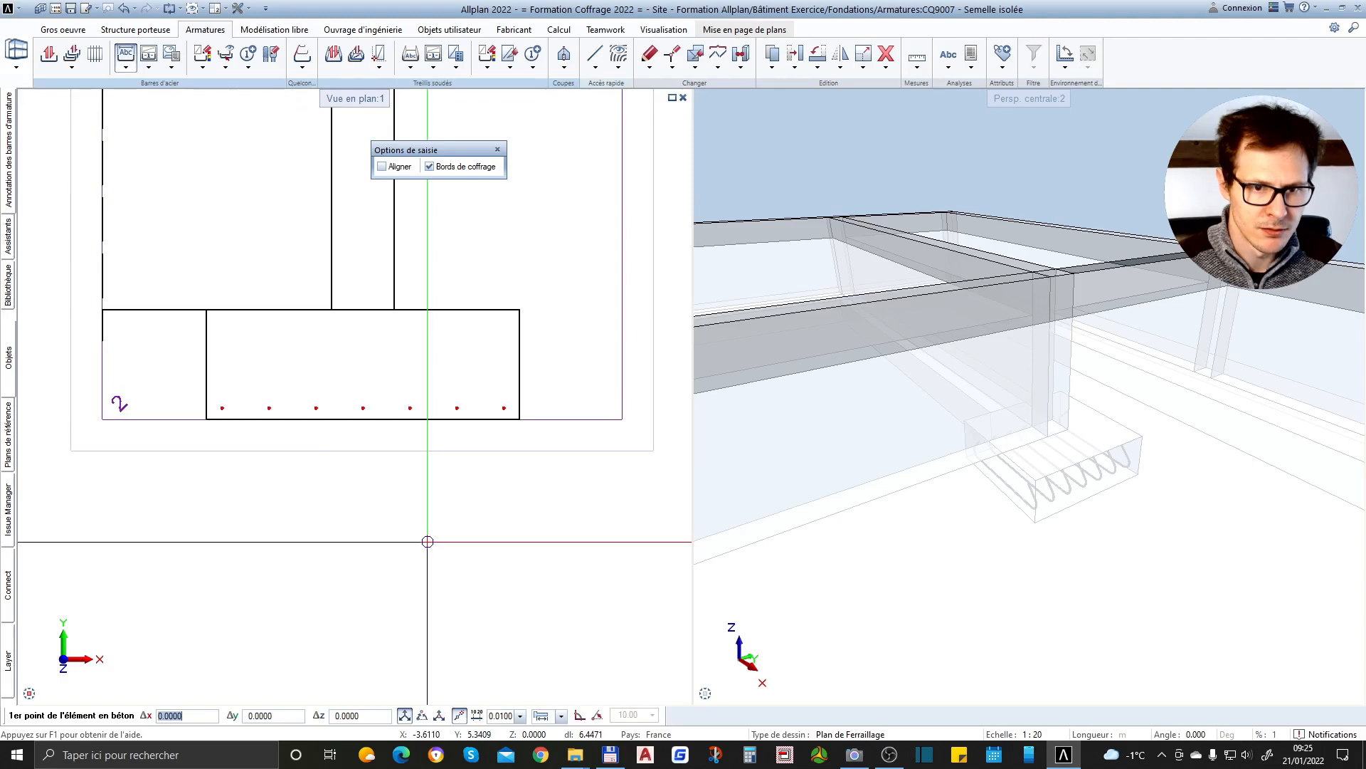
key("Escape")
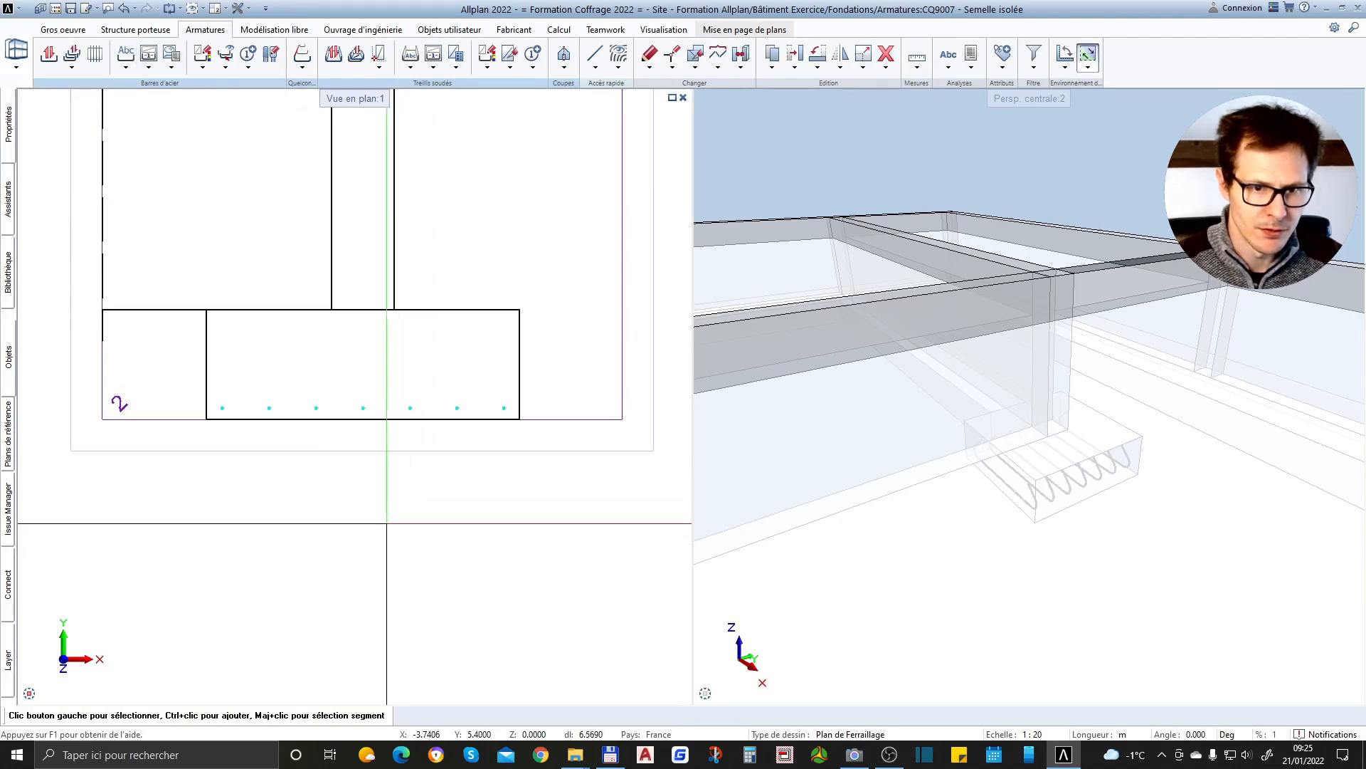
Review the dimension display options for annotating the bar distribution in section 2-2
left_click(128, 61)
left_click(126, 67)
left_click(153, 95)
mouse_move(13, 128)
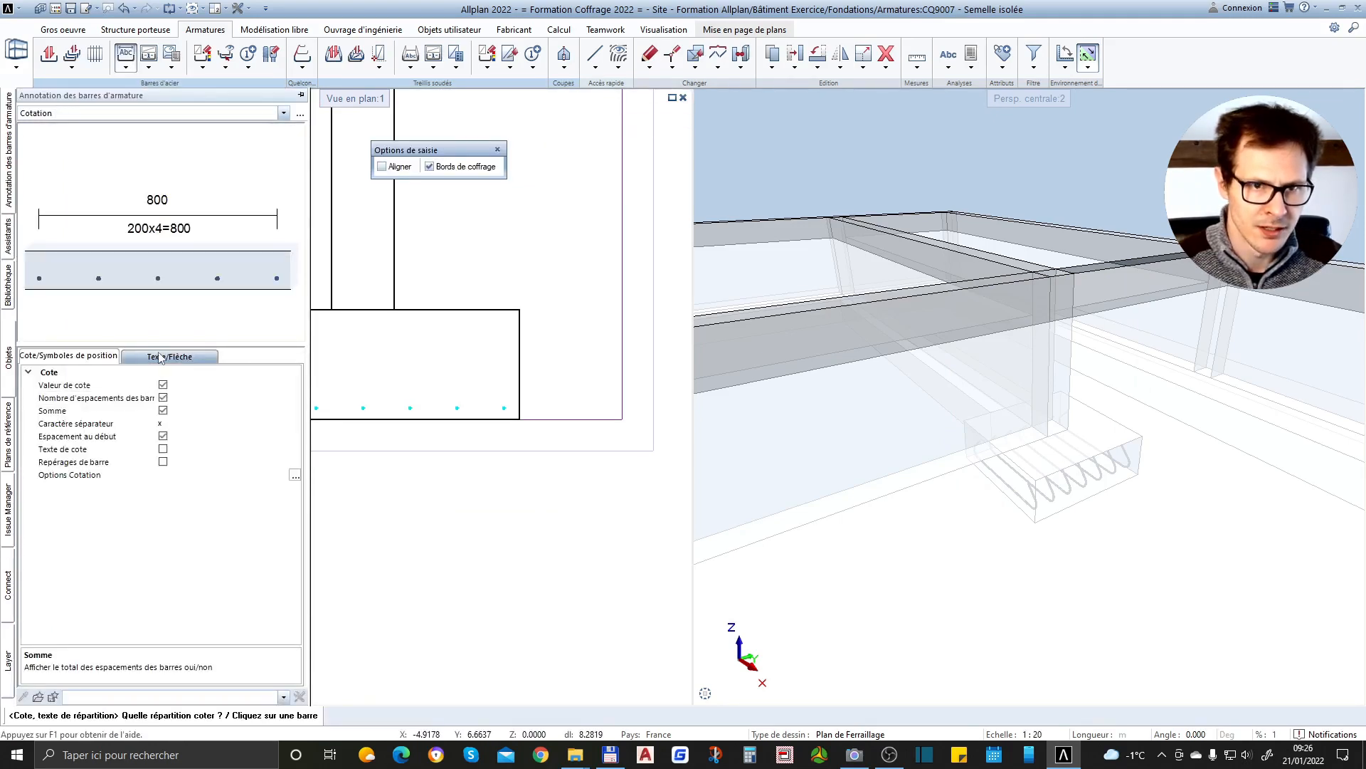
scroll(451, 344, "up", 3)
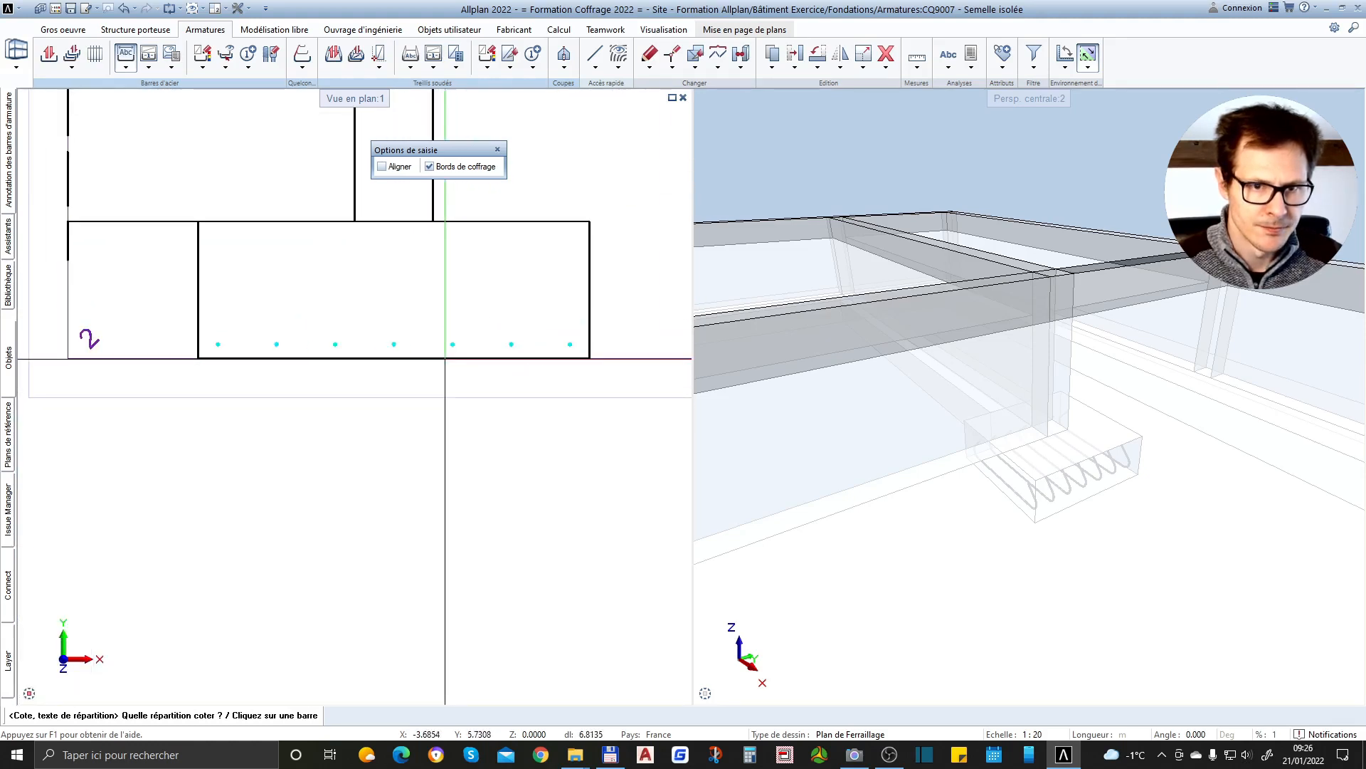
left_click(451, 343)
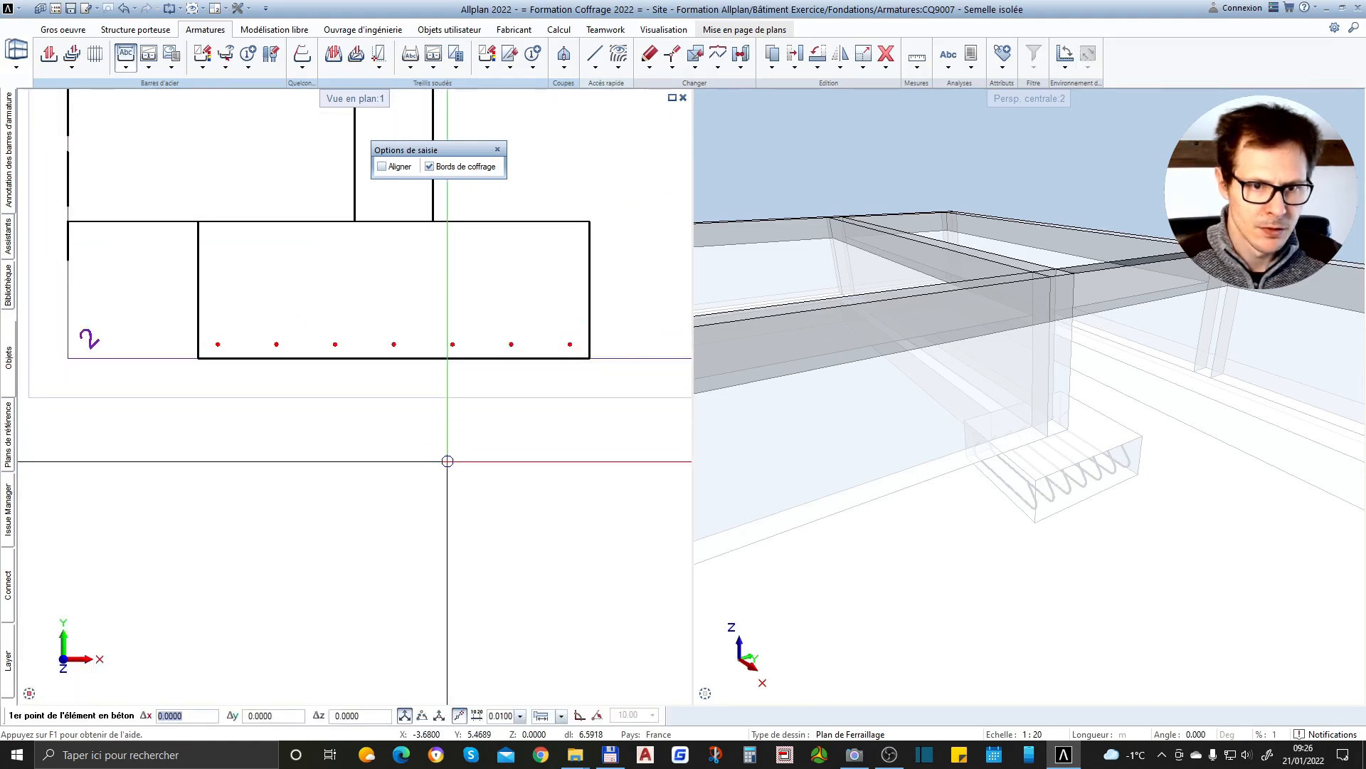
key("Escape")
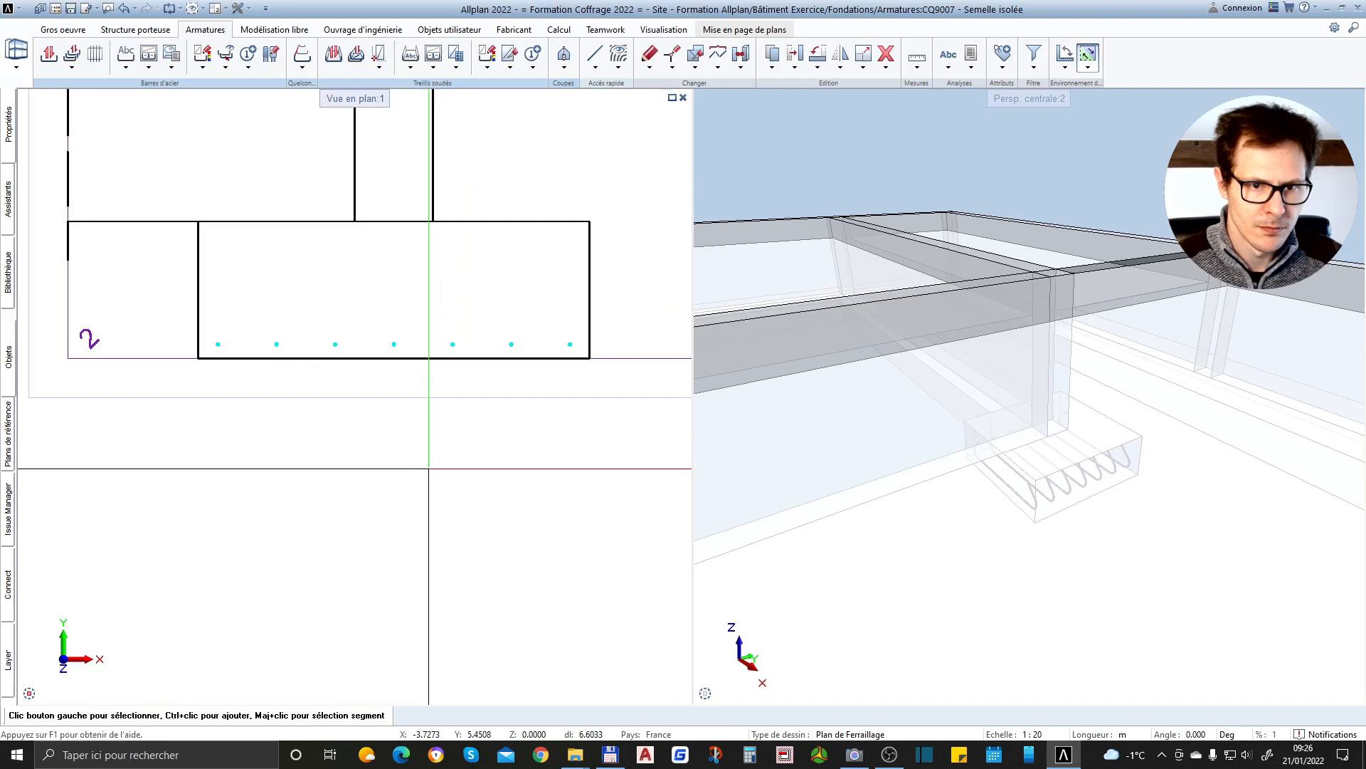
Dimension the bar distribution in section 2-2, placing the dimension line just below the footing
left_click(126, 56)
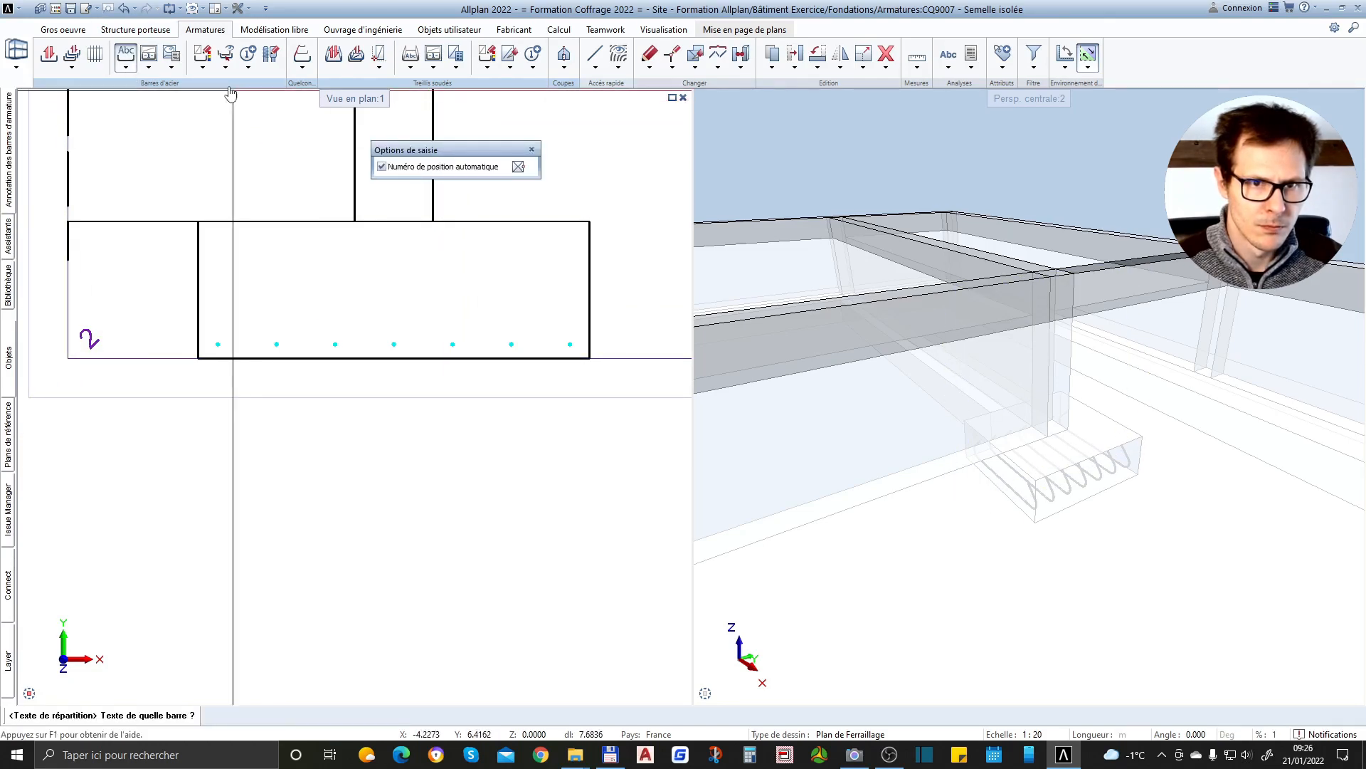
key("Escape")
left_click(126, 67)
left_click(161, 98)
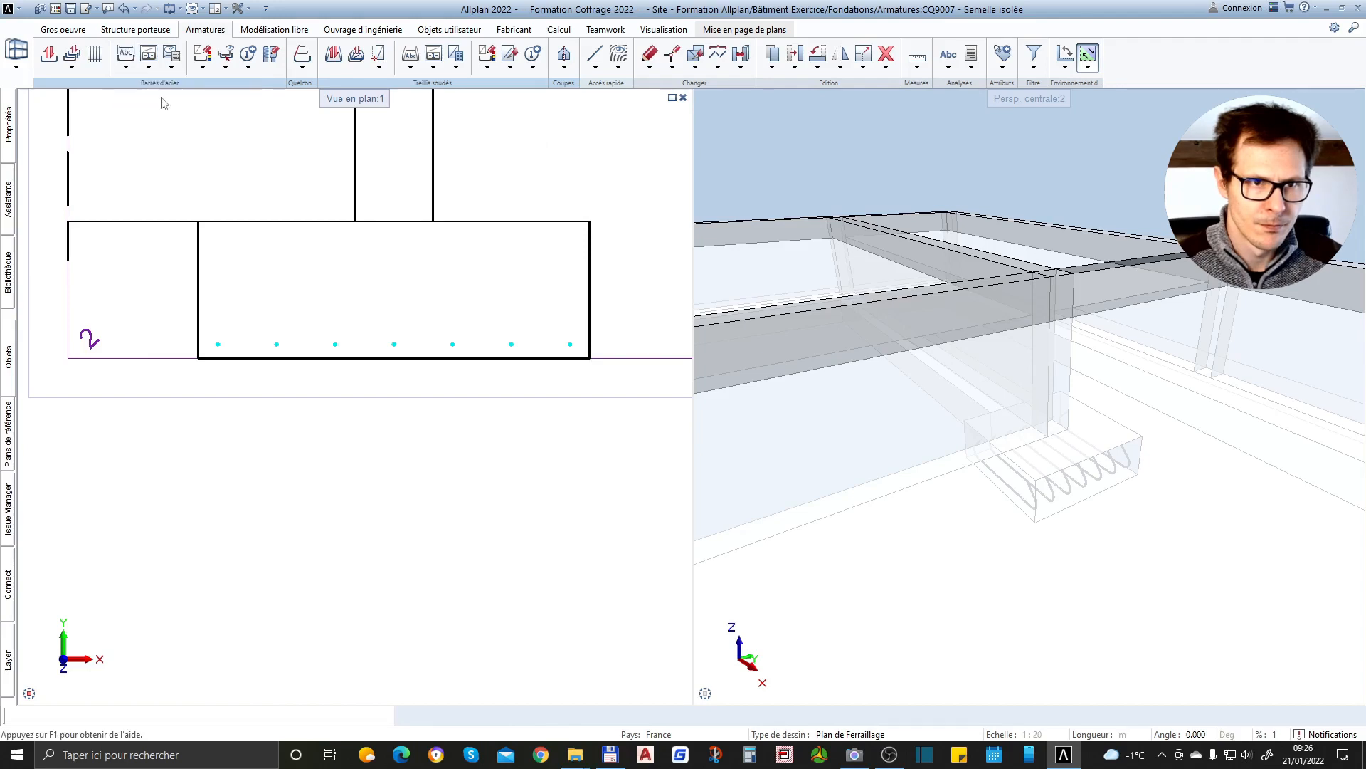
left_click(345, 346)
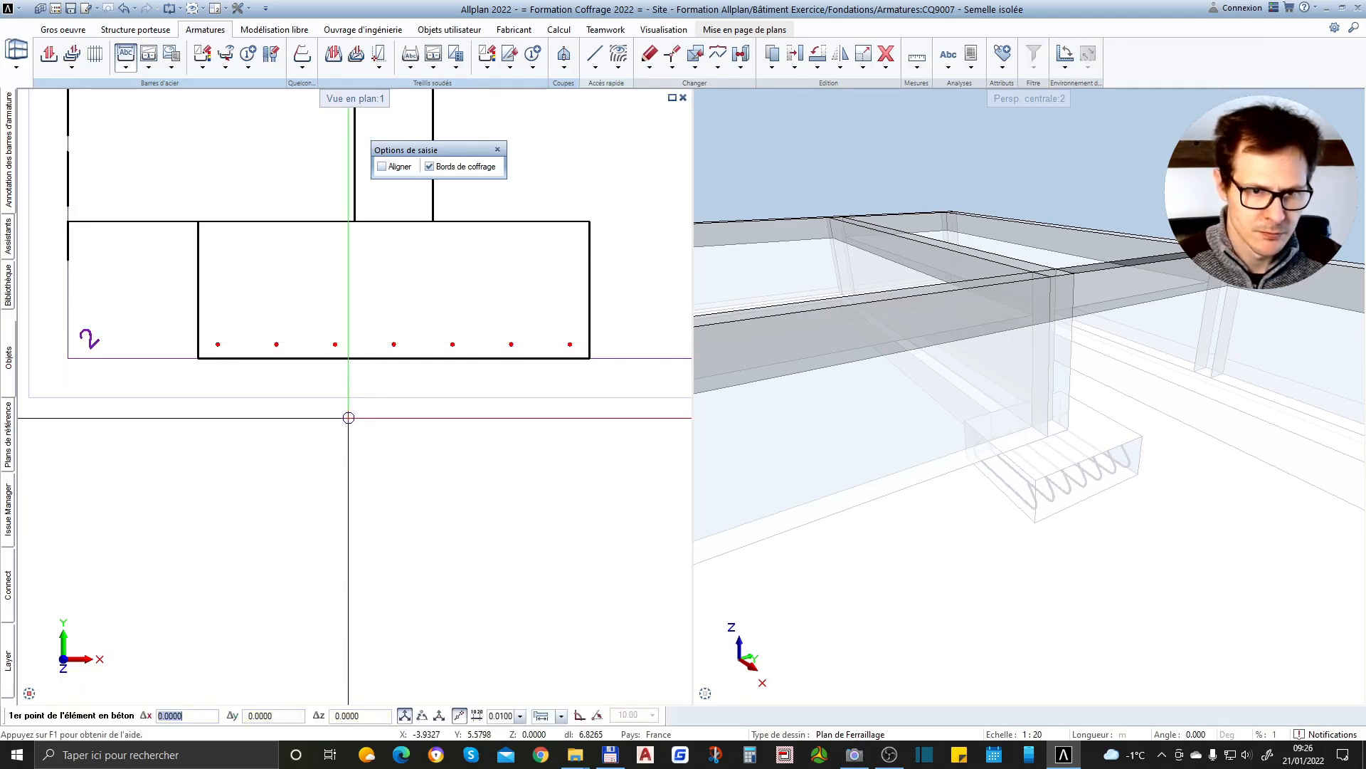
key("Escape")
key("Escape")
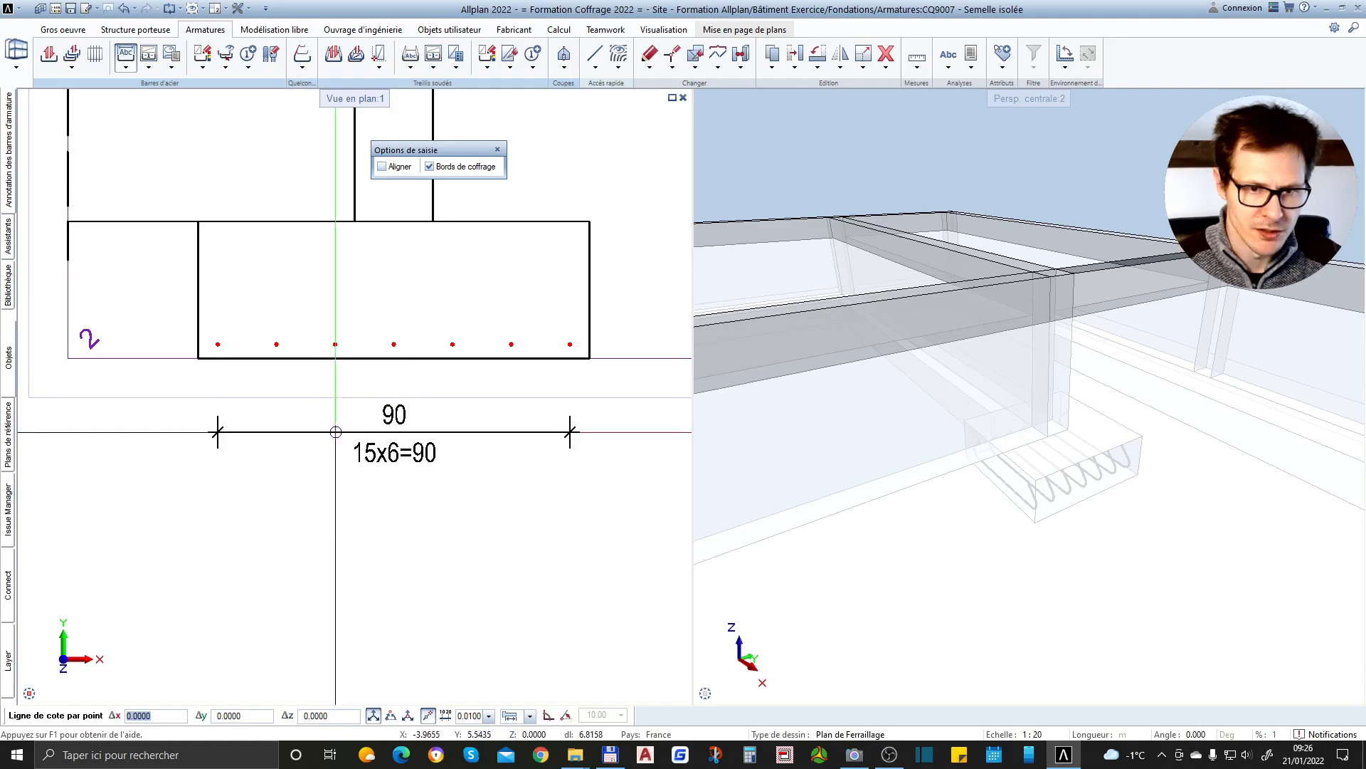
scroll(366, 427, "down", 1)
scroll(373, 426, "up", 2)
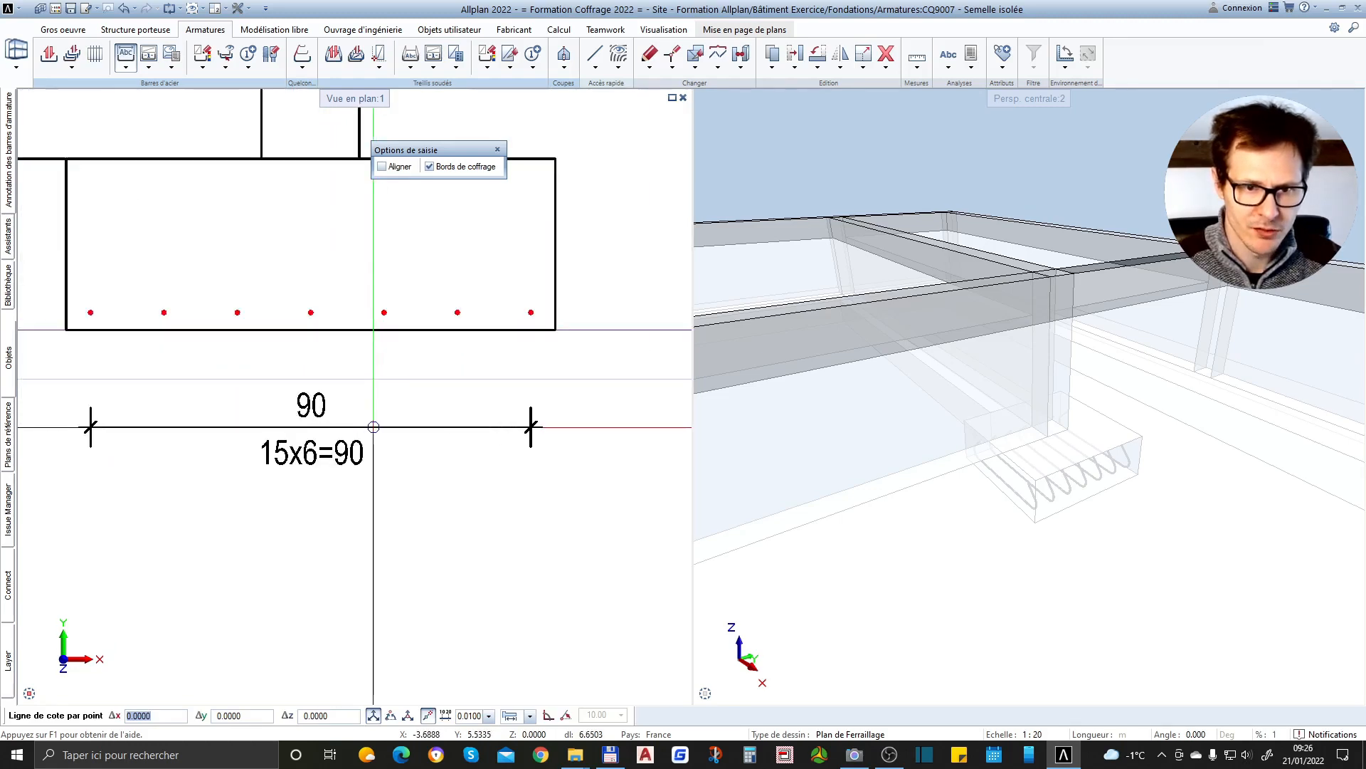
left_click(373, 427)
Place the distribution text with its circled position number below the dimension line in section 2-2
scroll(455, 482, "down", 2)
scroll(533, 457, "up", 1)
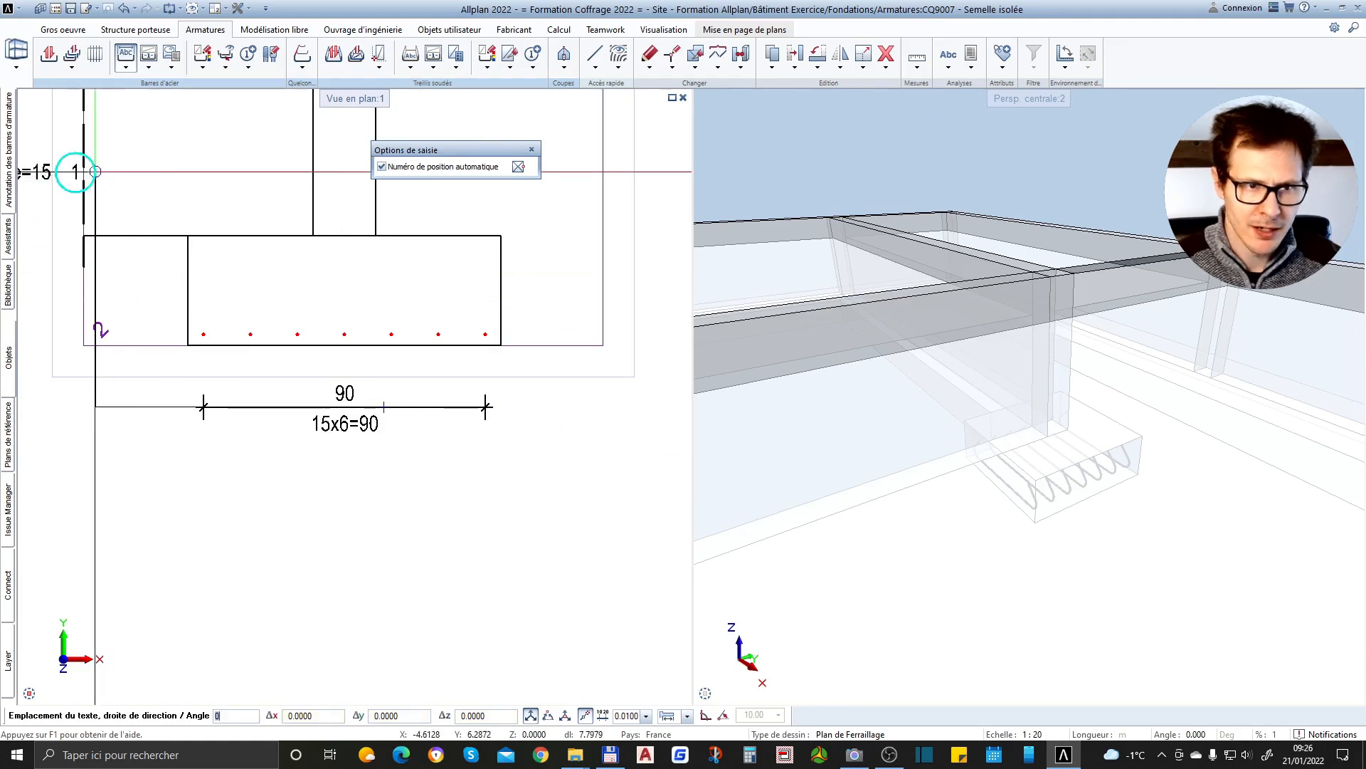
mouse_move(9, 178)
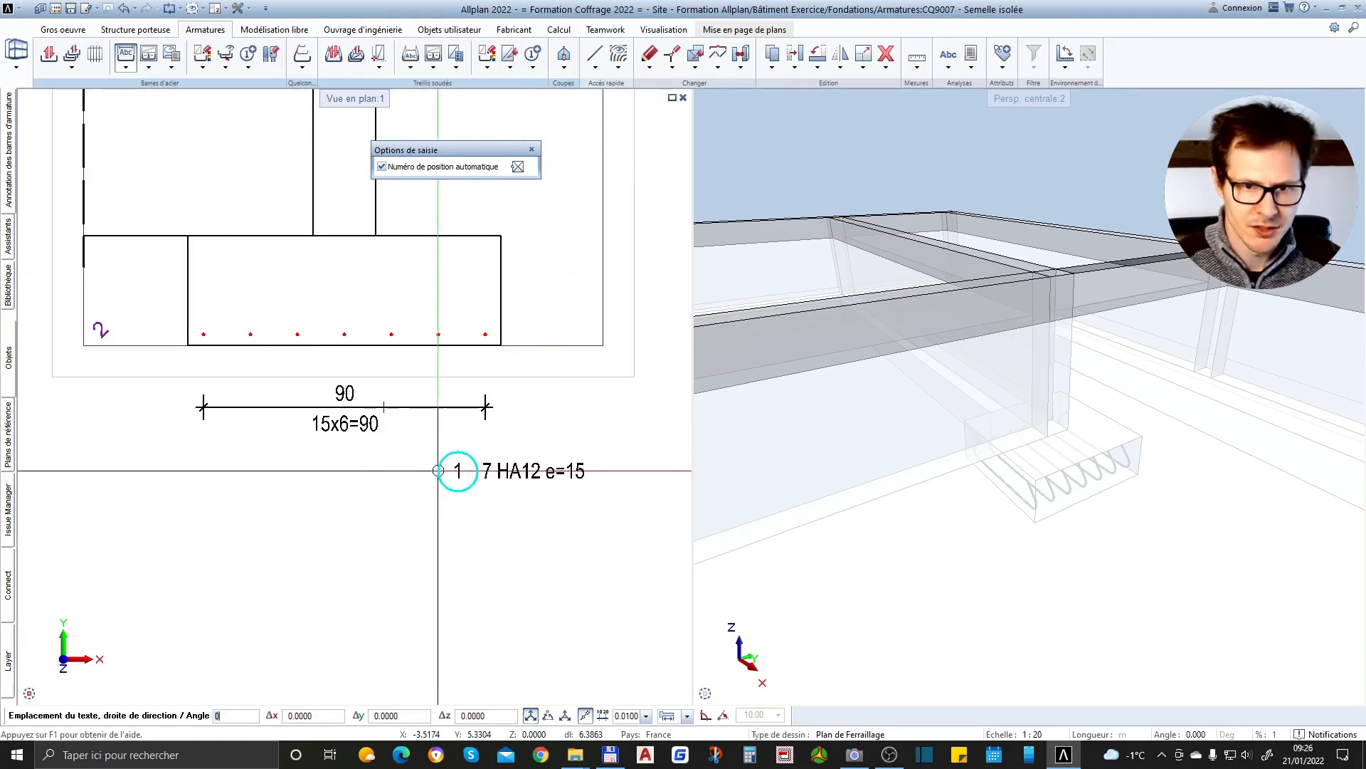
left_click(439, 466)
scroll(363, 427, "down", 3)
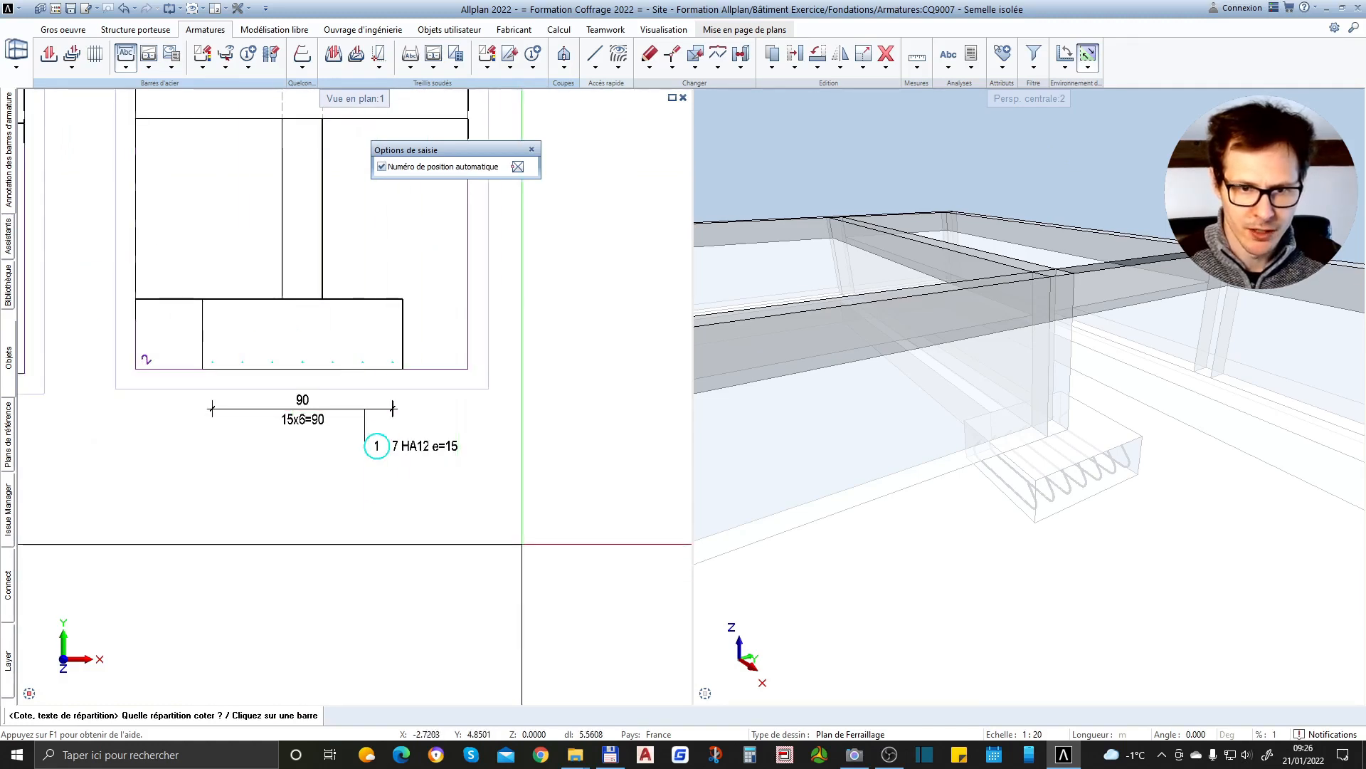
scroll(348, 425, "up", 2)
key("Escape")
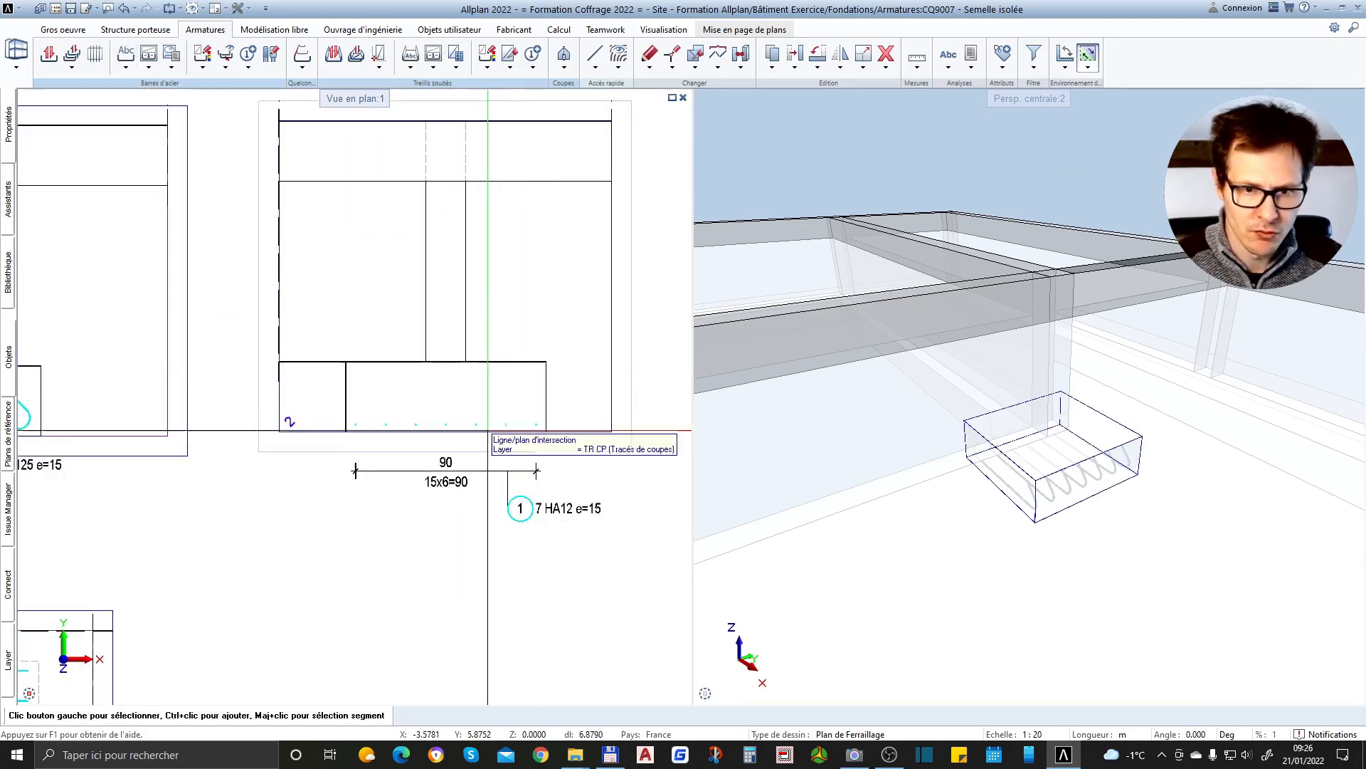
Examine the bar annotations and the distribution dimension in sections 1-1 and 2-2
scroll(512, 456, "down", 2)
scroll(182, 464, "up", 2)
scroll(183, 466, "down", 1)
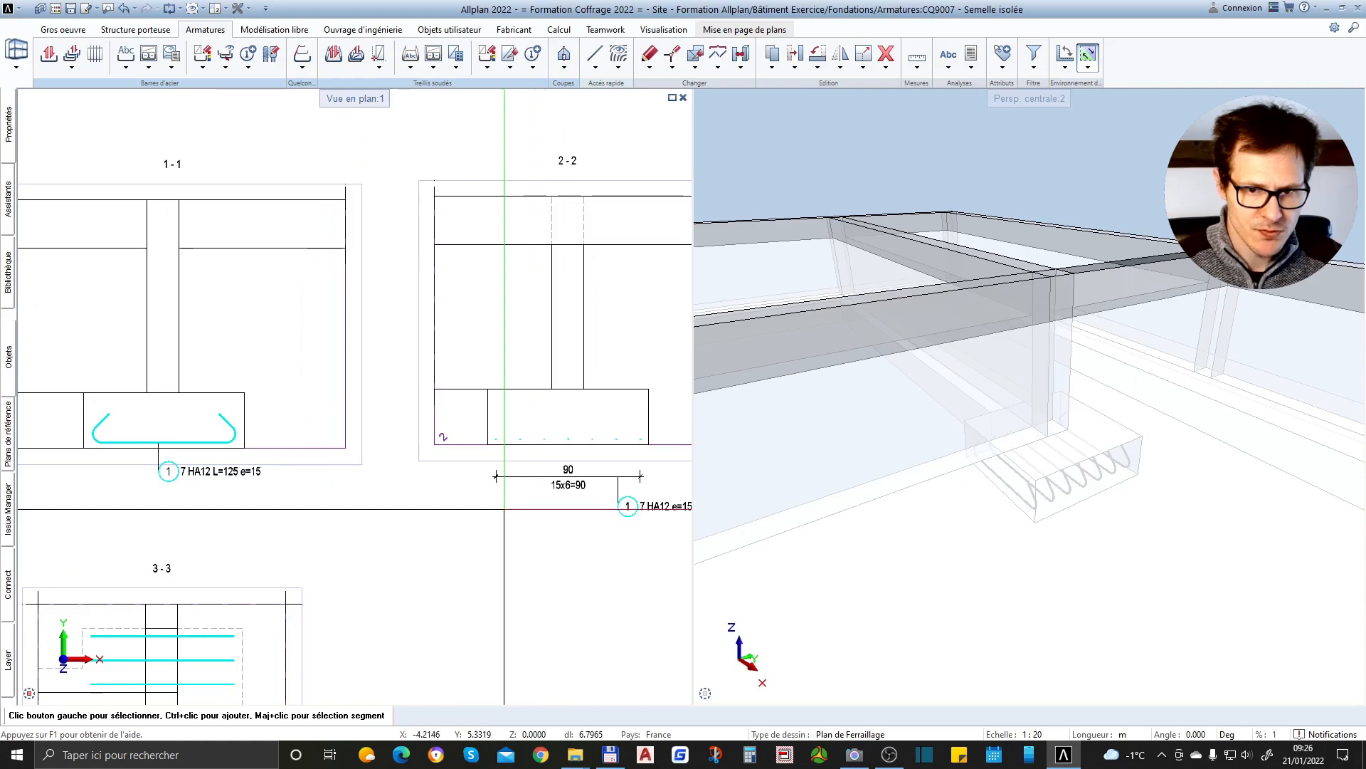
scroll(595, 495, "up", 2)
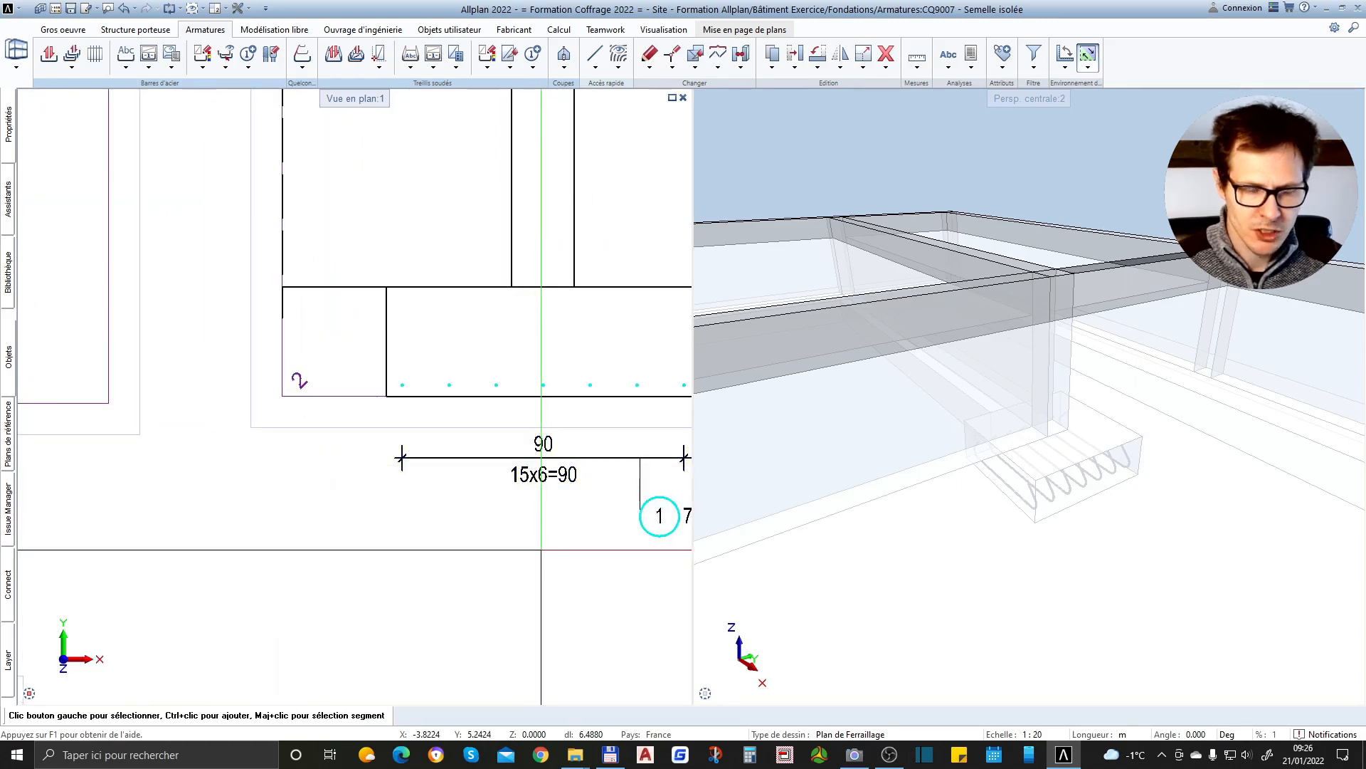
scroll(506, 453, "down", 3)
scroll(513, 433, "up", 2)
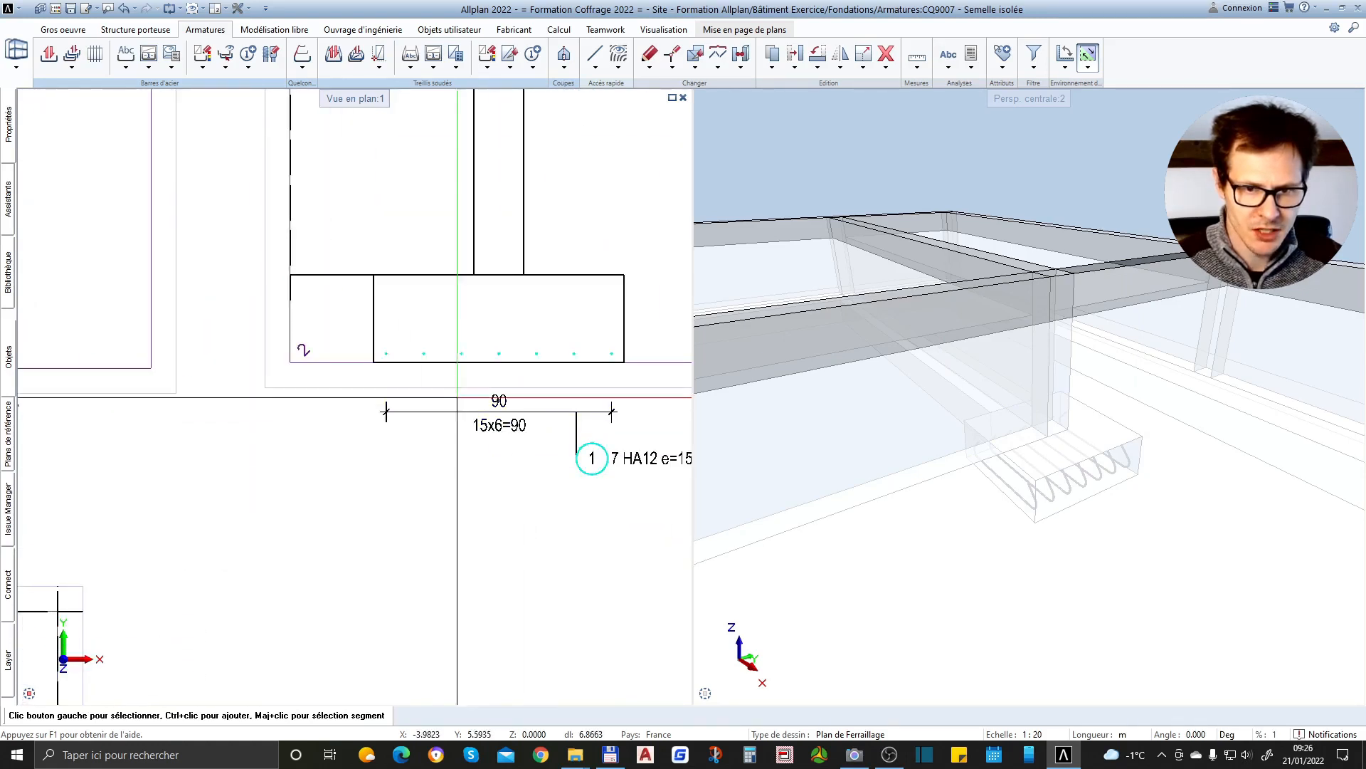
scroll(403, 424, "down", 2)
scroll(467, 470, "up", 2)
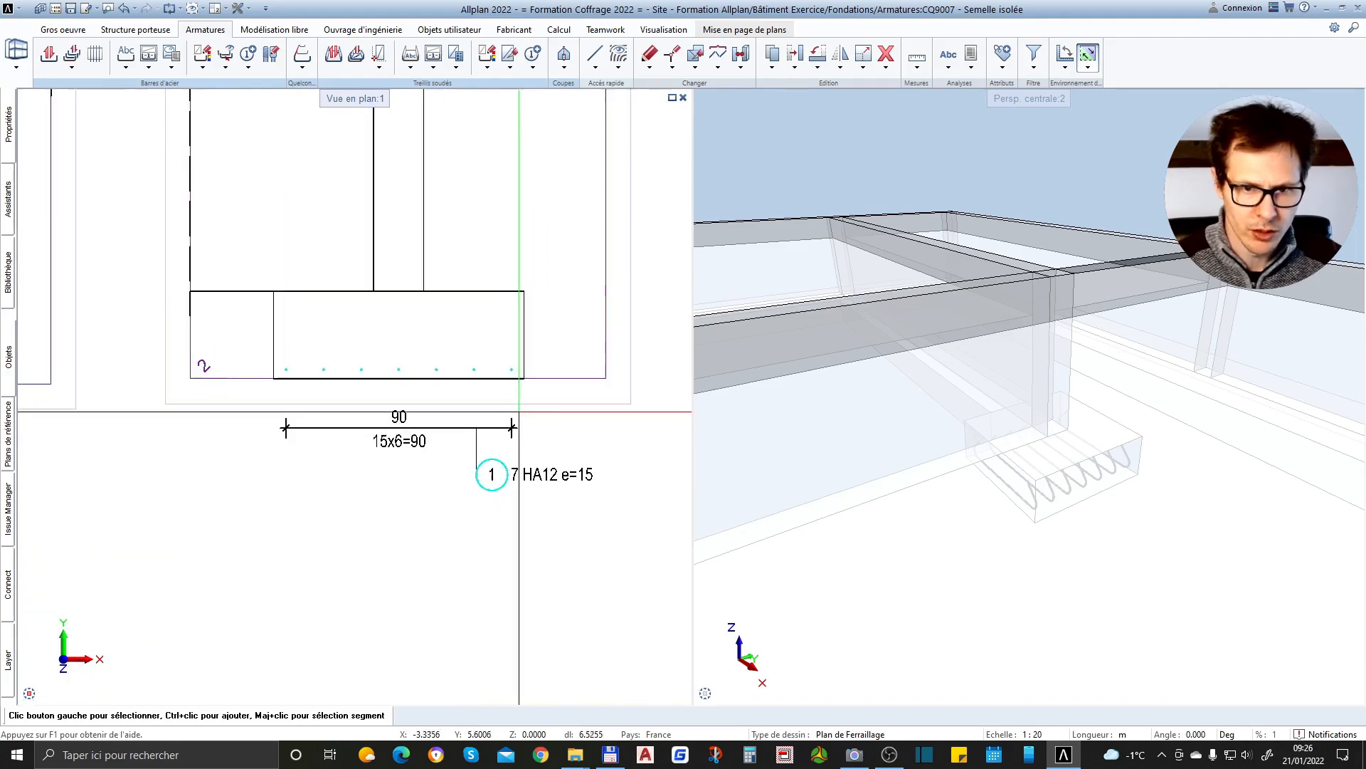
scroll(491, 491, "down", 3)
scroll(501, 448, "up", 3)
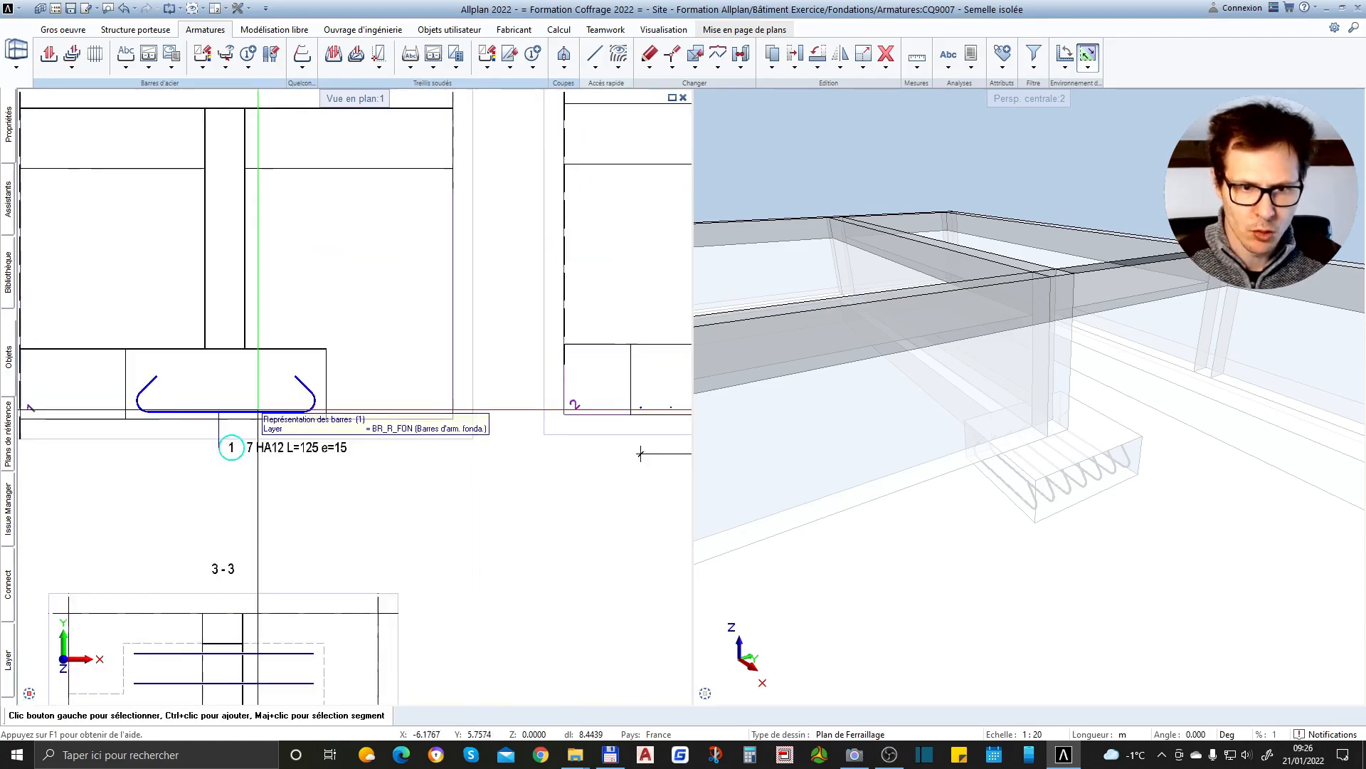
scroll(297, 449, "down", 3)
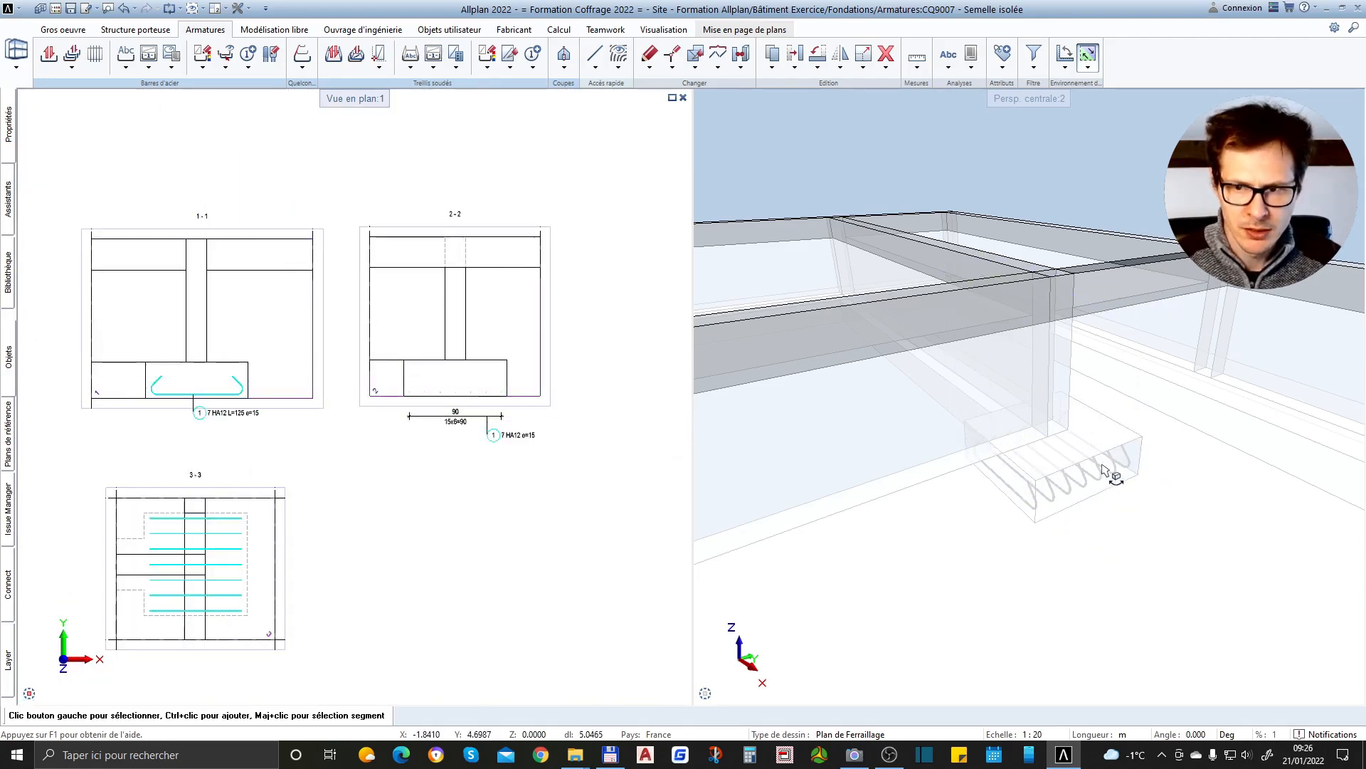
Examine the hooked bars inside the footing in the 3D perspective view
scroll(1110, 478, "up", 3)
left_click_drag(1102, 562, 1126, 487)
scroll(1058, 555, "down", 3)
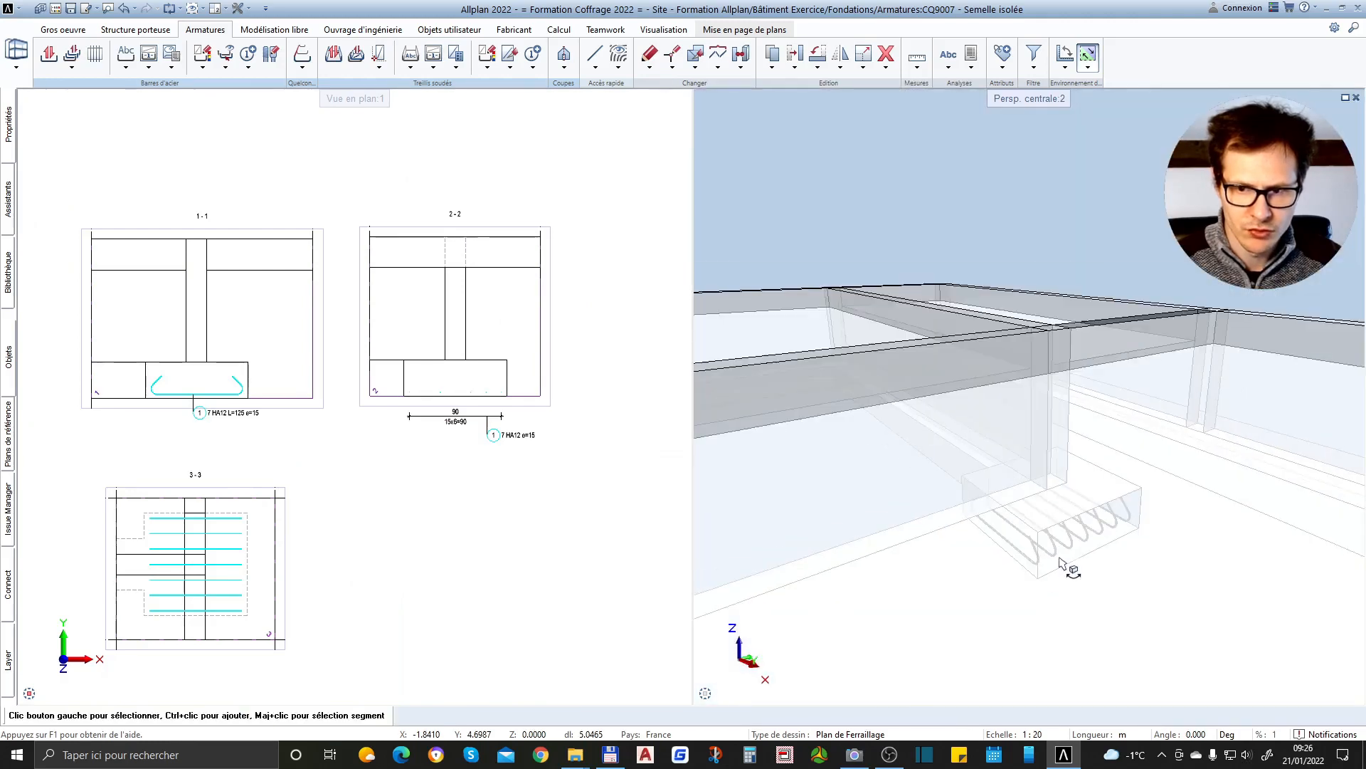
scroll(1027, 578, "up", 5)
scroll(1061, 530, "down", 3)
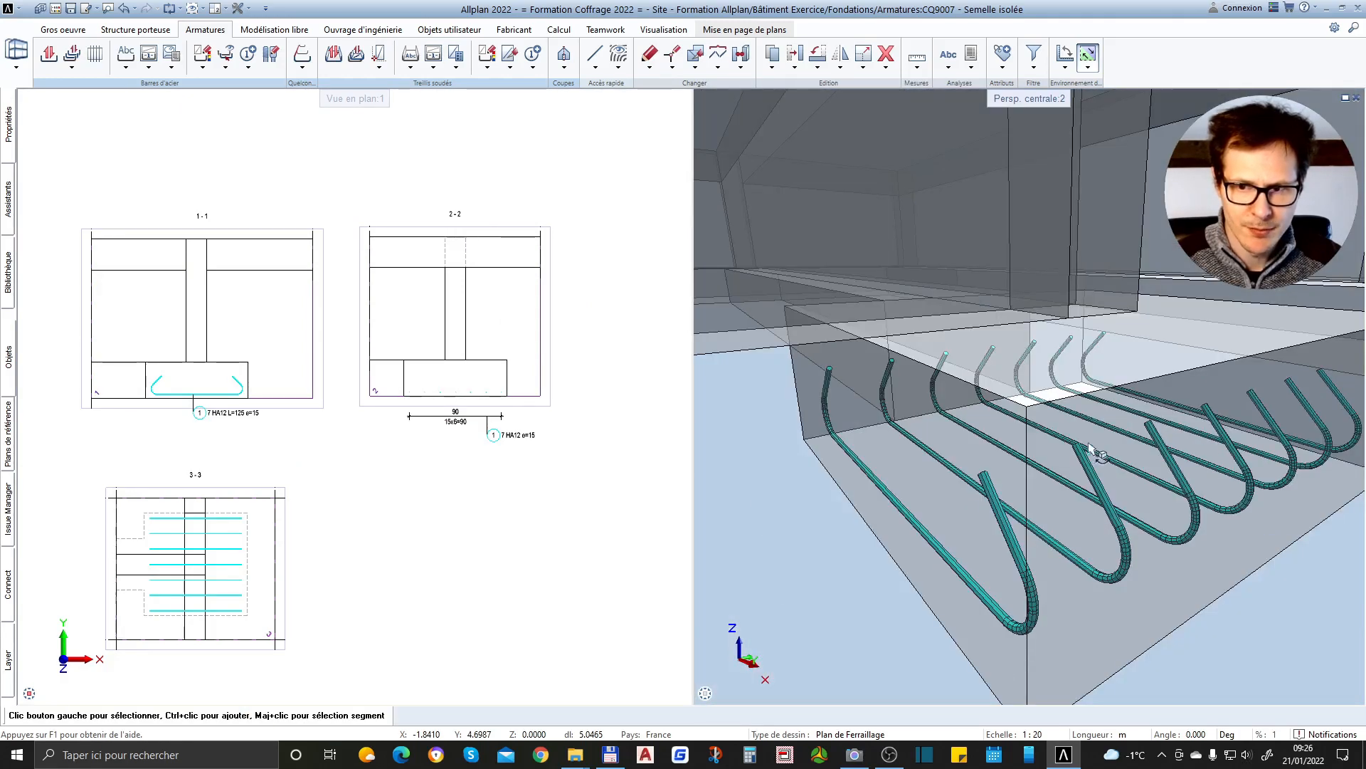
scroll(1089, 447, "down", 5)
Compare the hooked bars in sections 3-3 and 2-2 with the footing in the 3D view
scroll(335, 541, "up", 5)
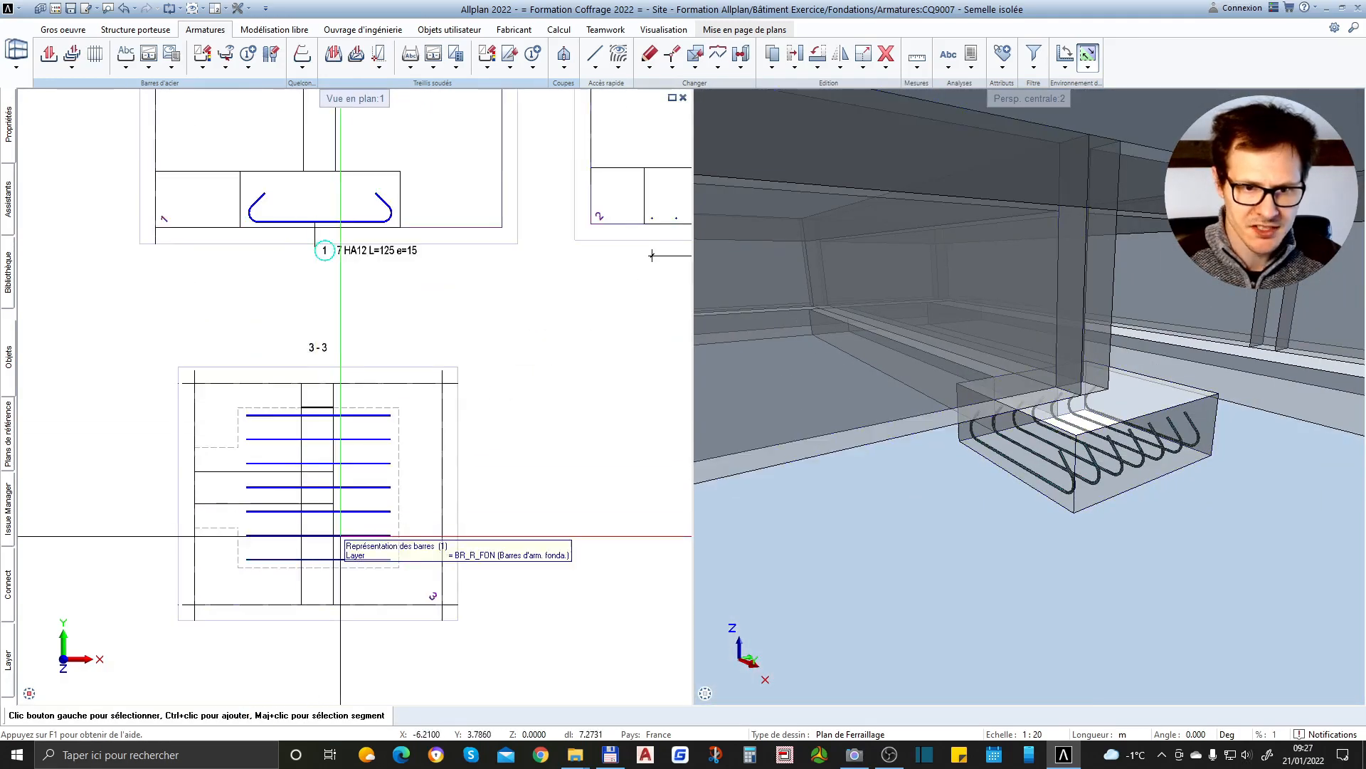
left_click(341, 536)
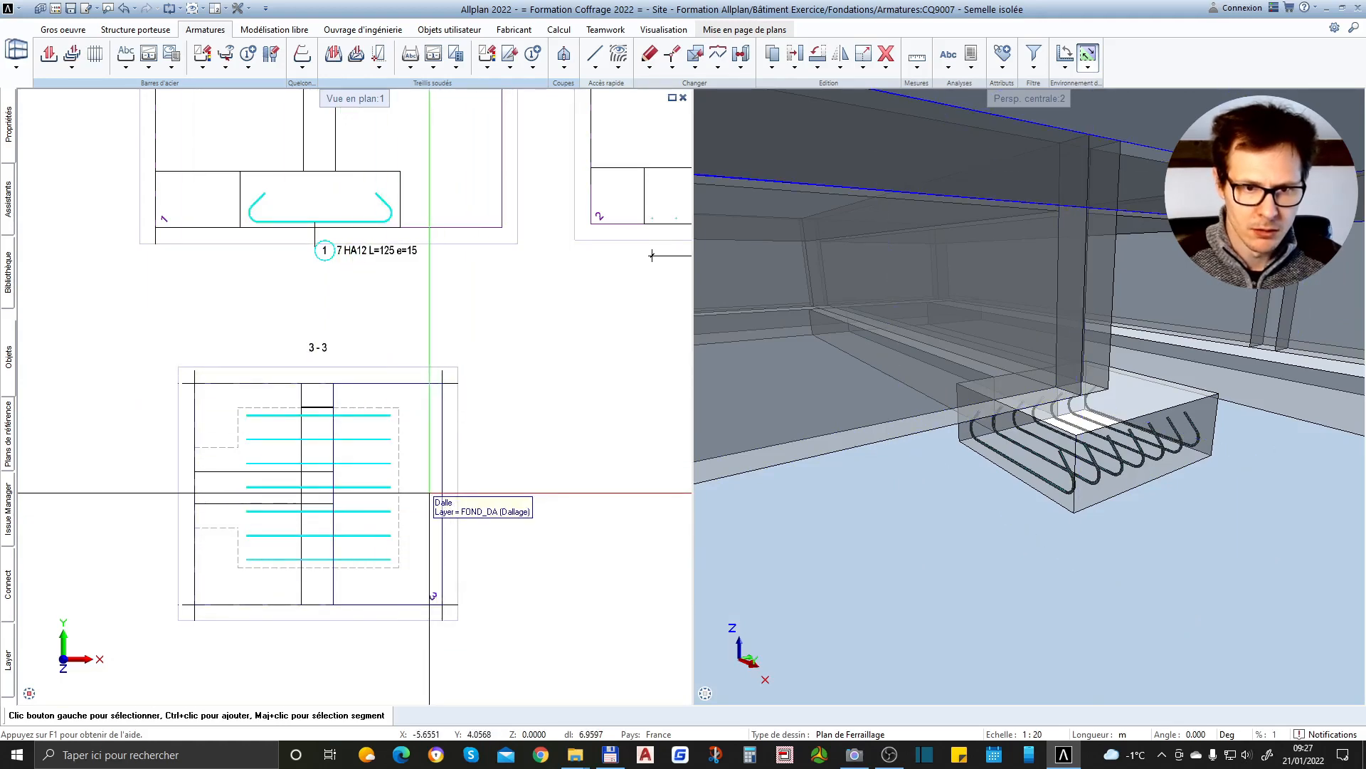
scroll(429, 493, "down", 2)
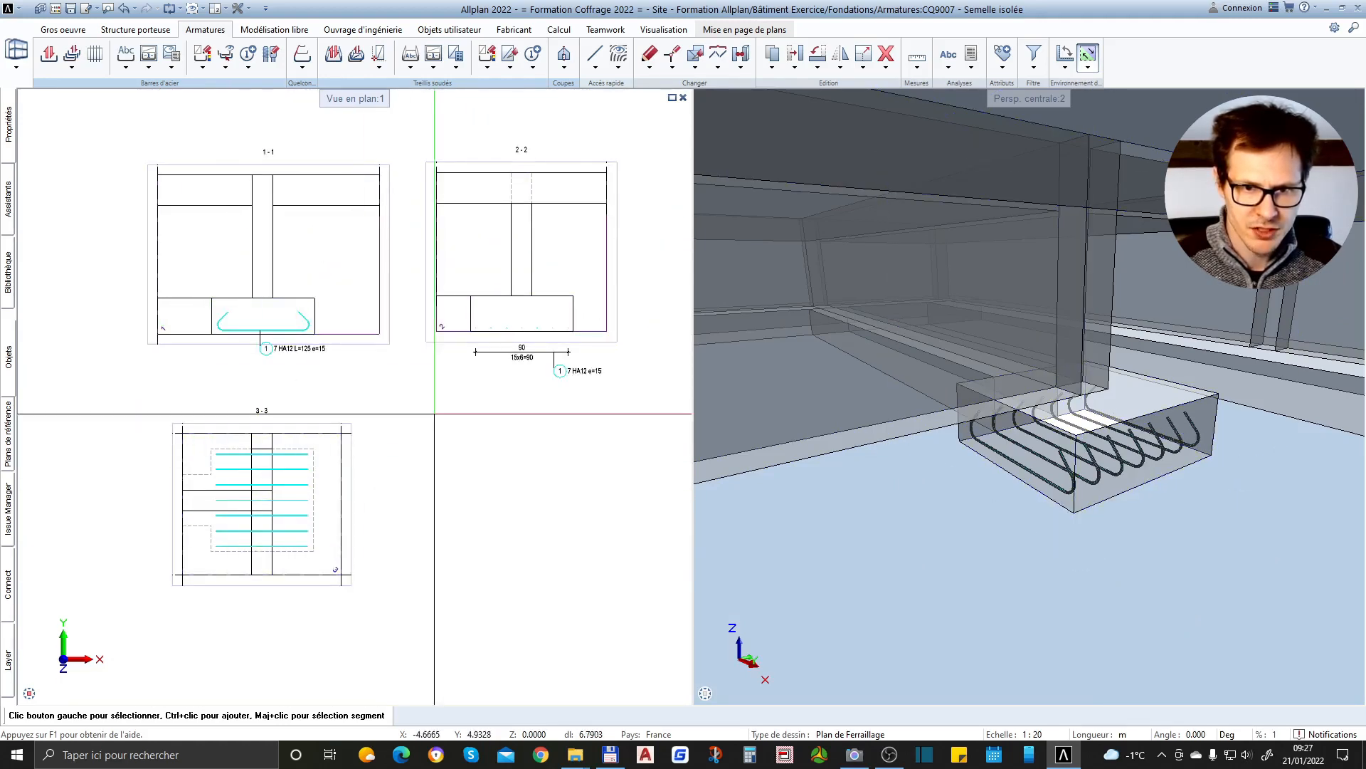
scroll(435, 413, "up", 6)
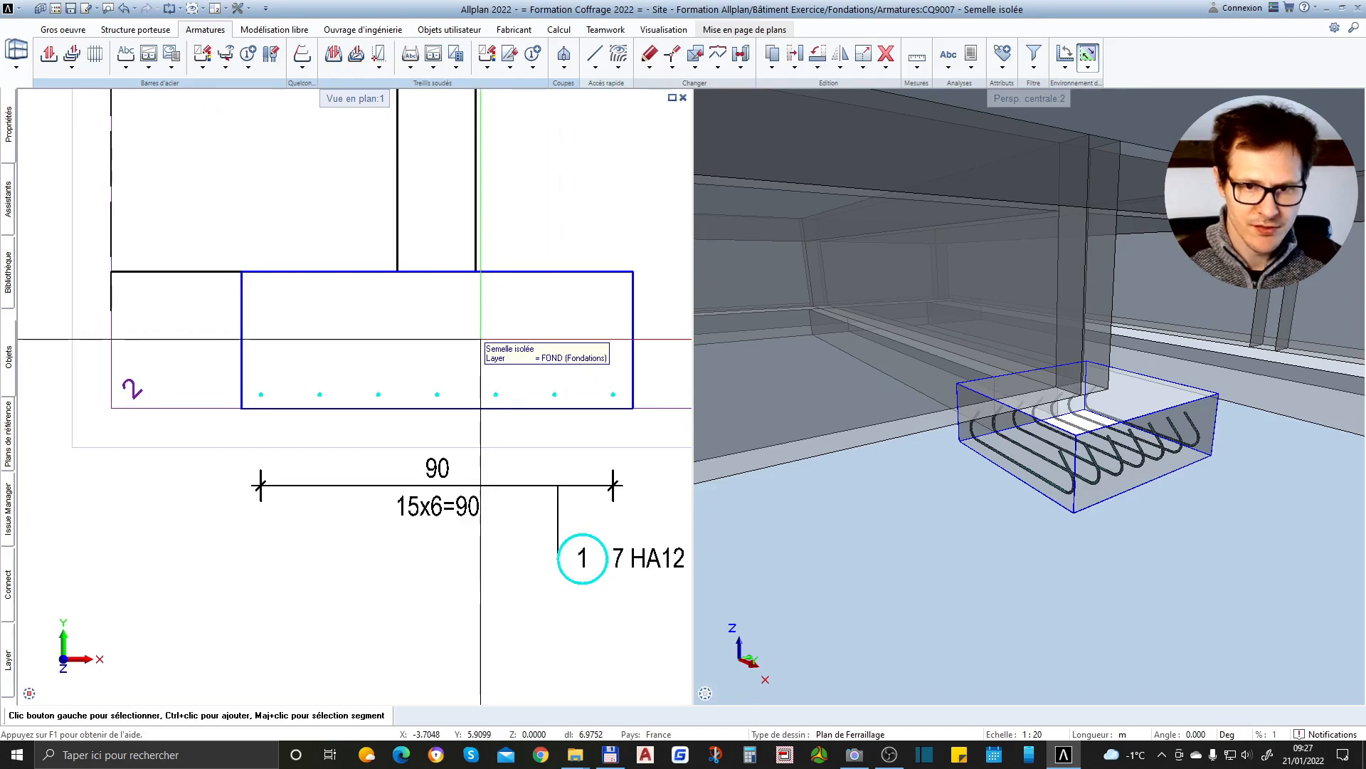
scroll(420, 367, "down", 4)
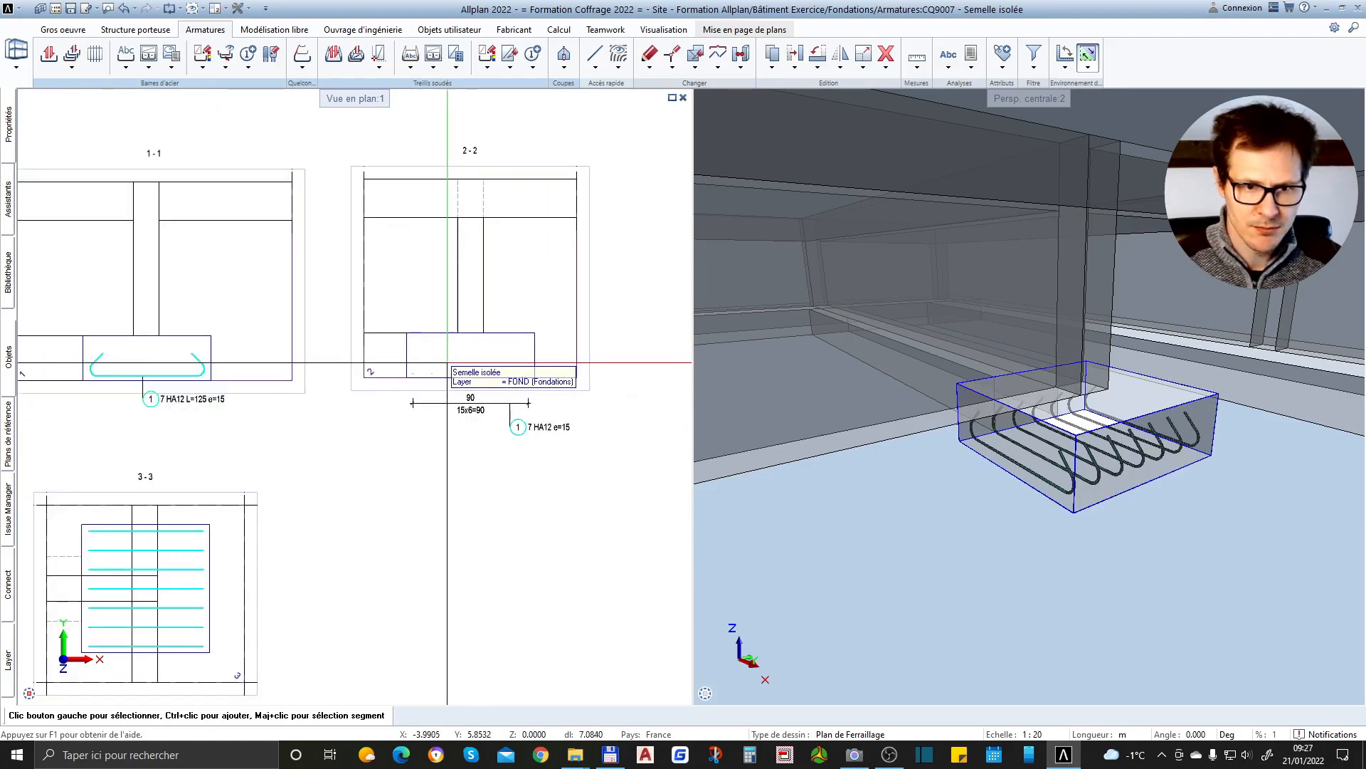
scroll(199, 367, "up", 5)
scroll(268, 365, "down", 4)
scroll(640, 356, "up", 4)
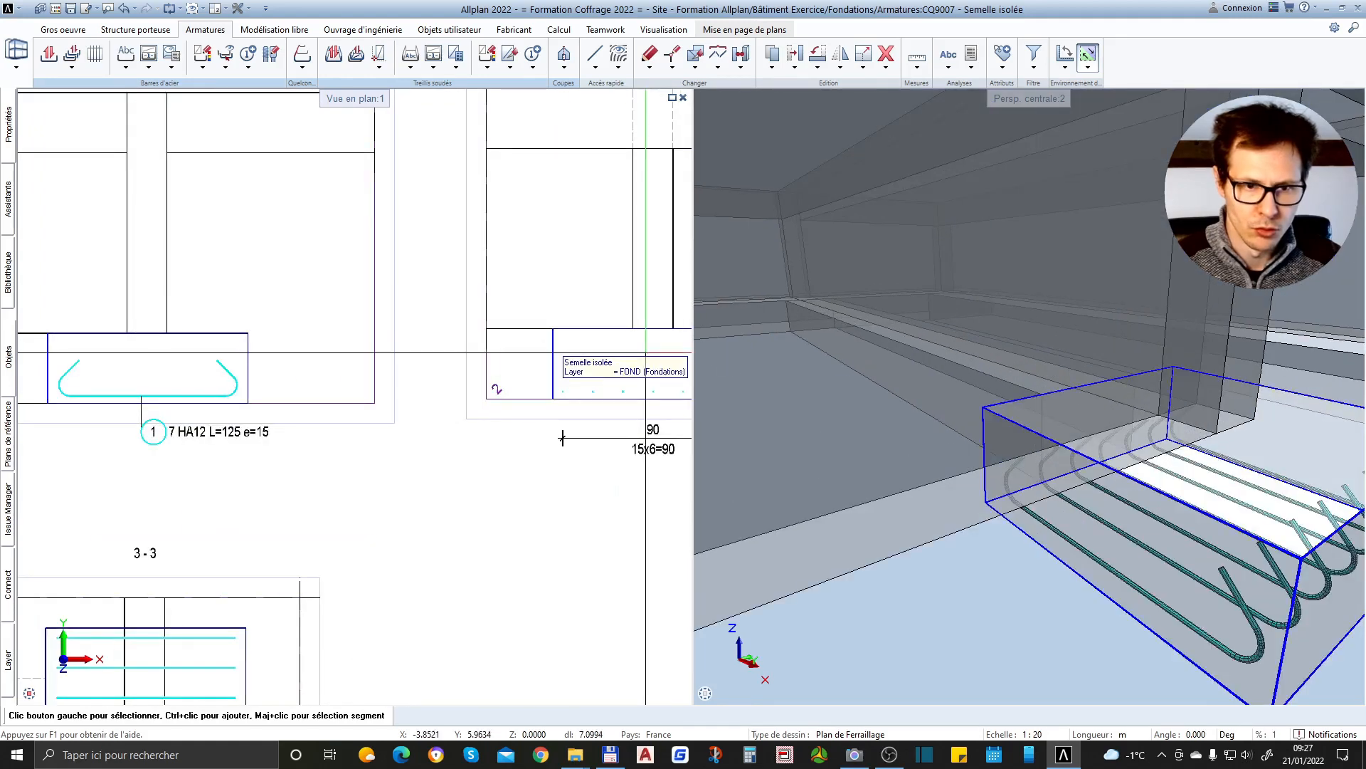
scroll(646, 352, "down", 4)
scroll(576, 412, "up", 4)
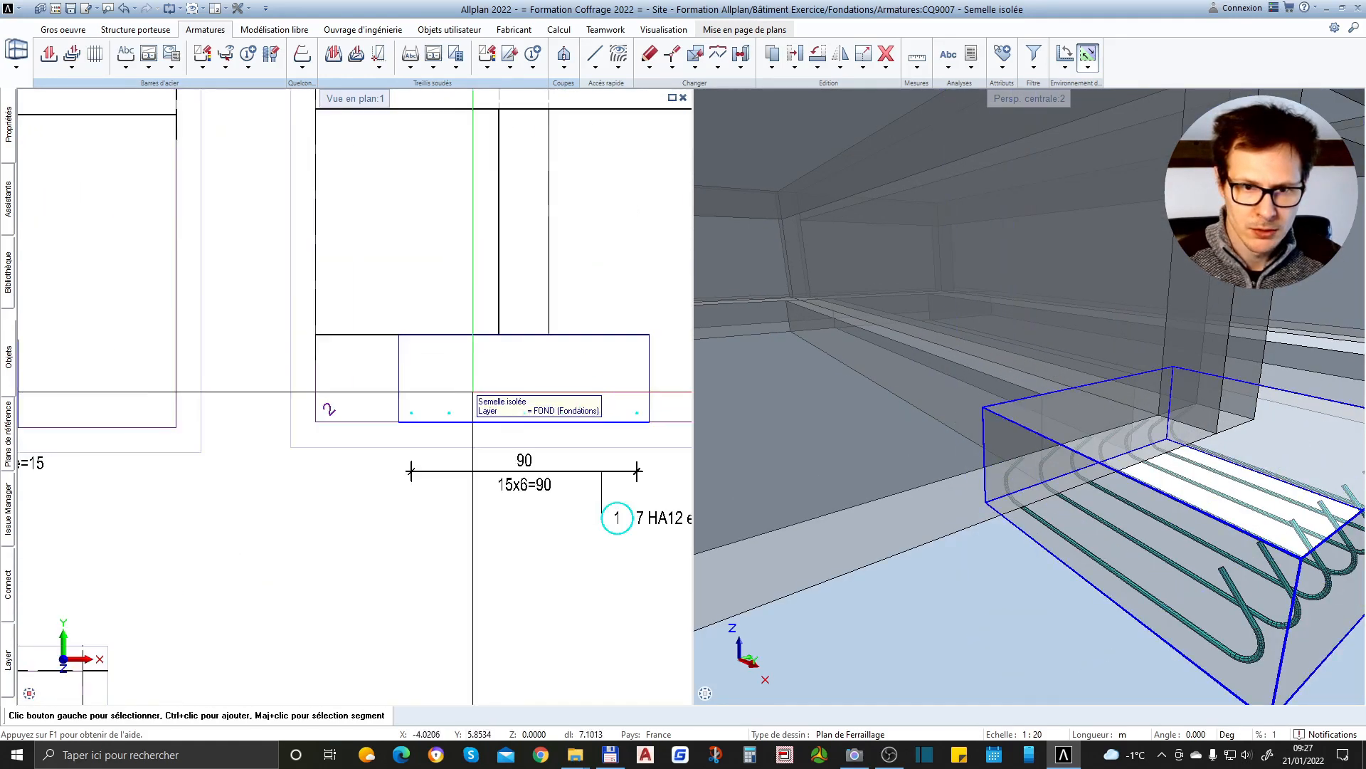
Place a 12 mm hooked bar against the footing's bottom edge in section 2-2, just above the row of distributed bars
scroll(584, 411, "up", 2)
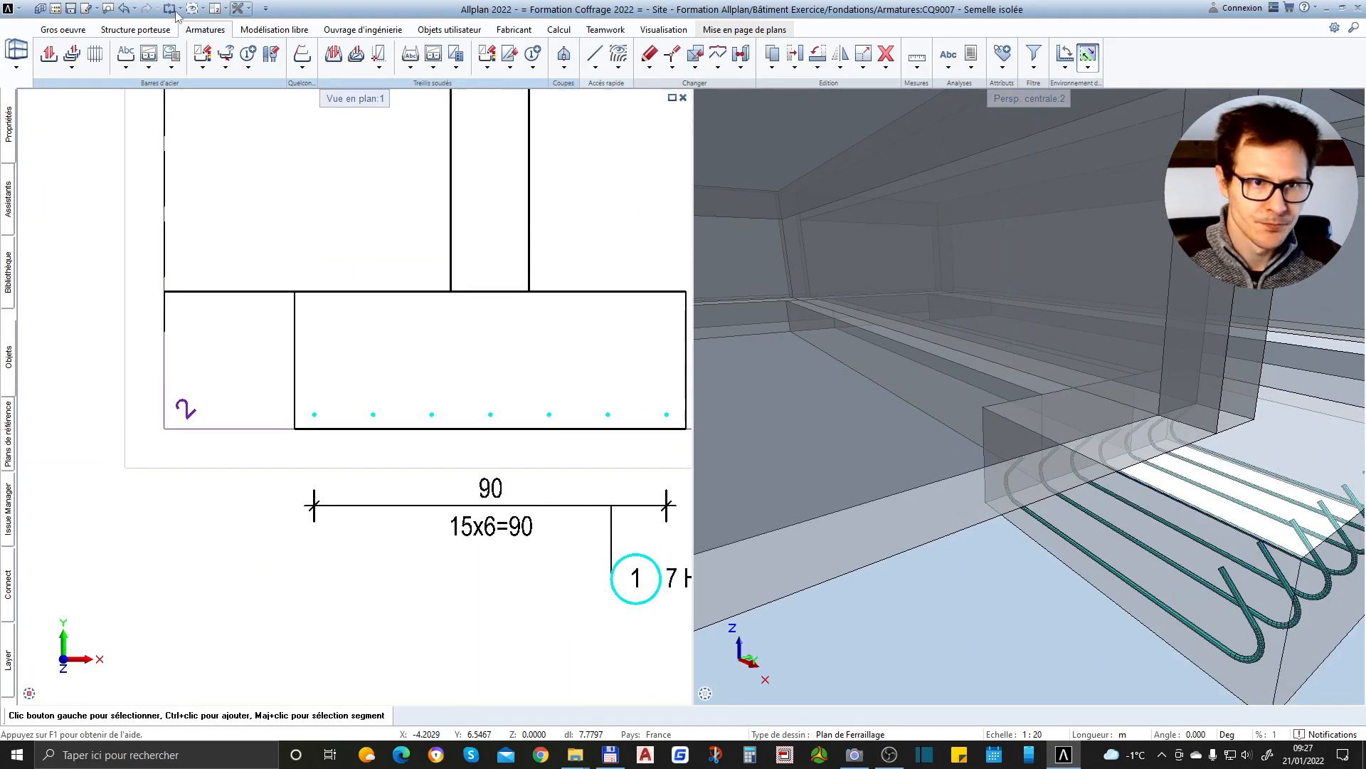
left_click(49, 56)
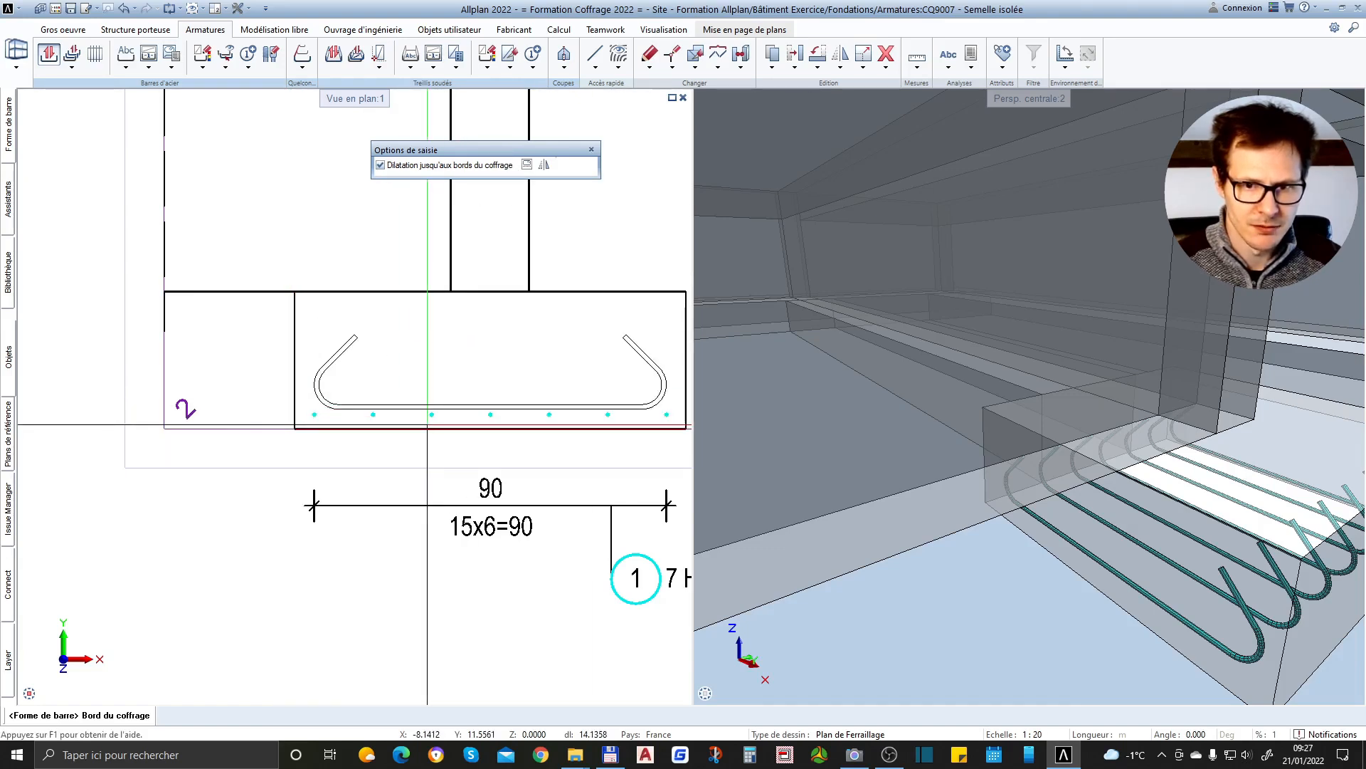
left_click(427, 425)
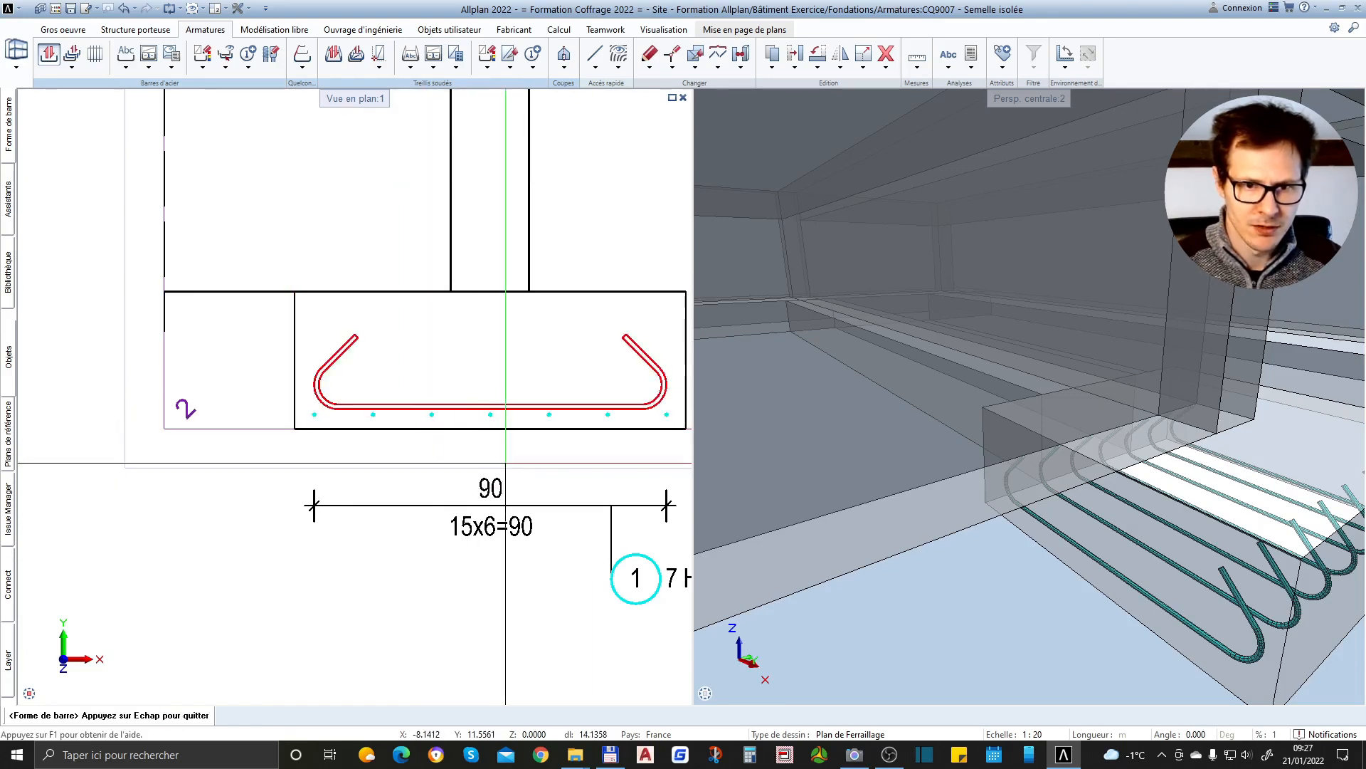
scroll(427, 413, "down", 2)
scroll(410, 387, "up", 2)
scroll(410, 387, "down", 2)
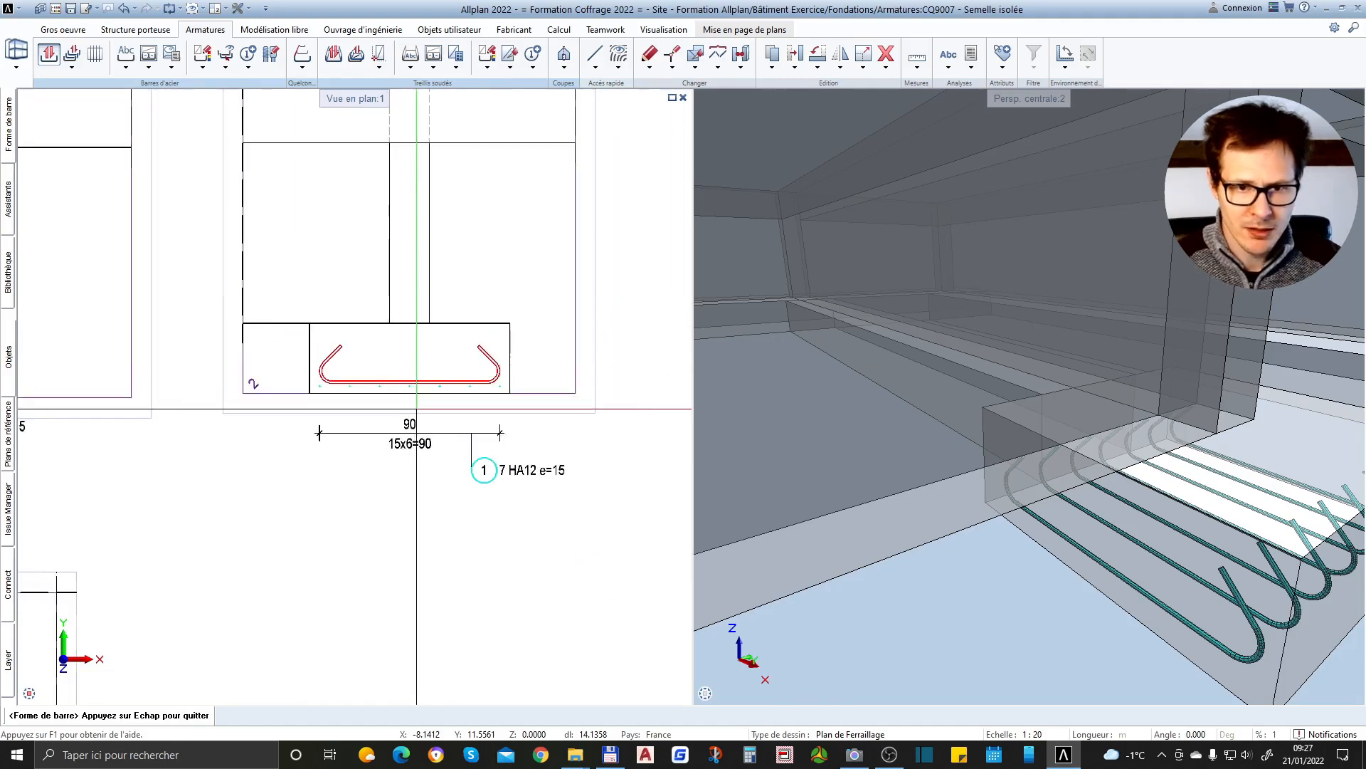
scroll(442, 428, "up", 1)
key("Escape")
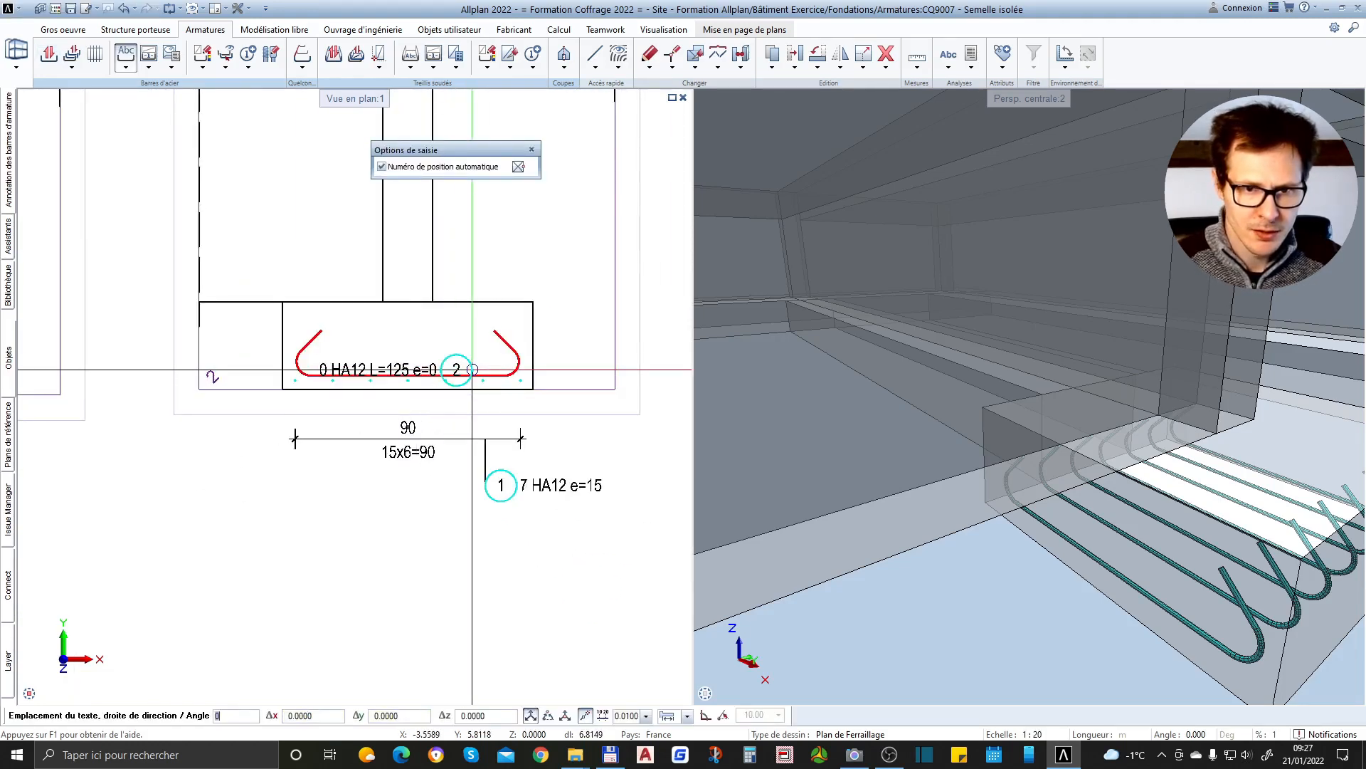
Place the position 2 annotation with its leader beside the footing in section 2-2, leaving the bar undistributed
scroll(430, 347, "down", 2)
scroll(508, 307, "up", 2)
scroll(509, 307, "down", 2)
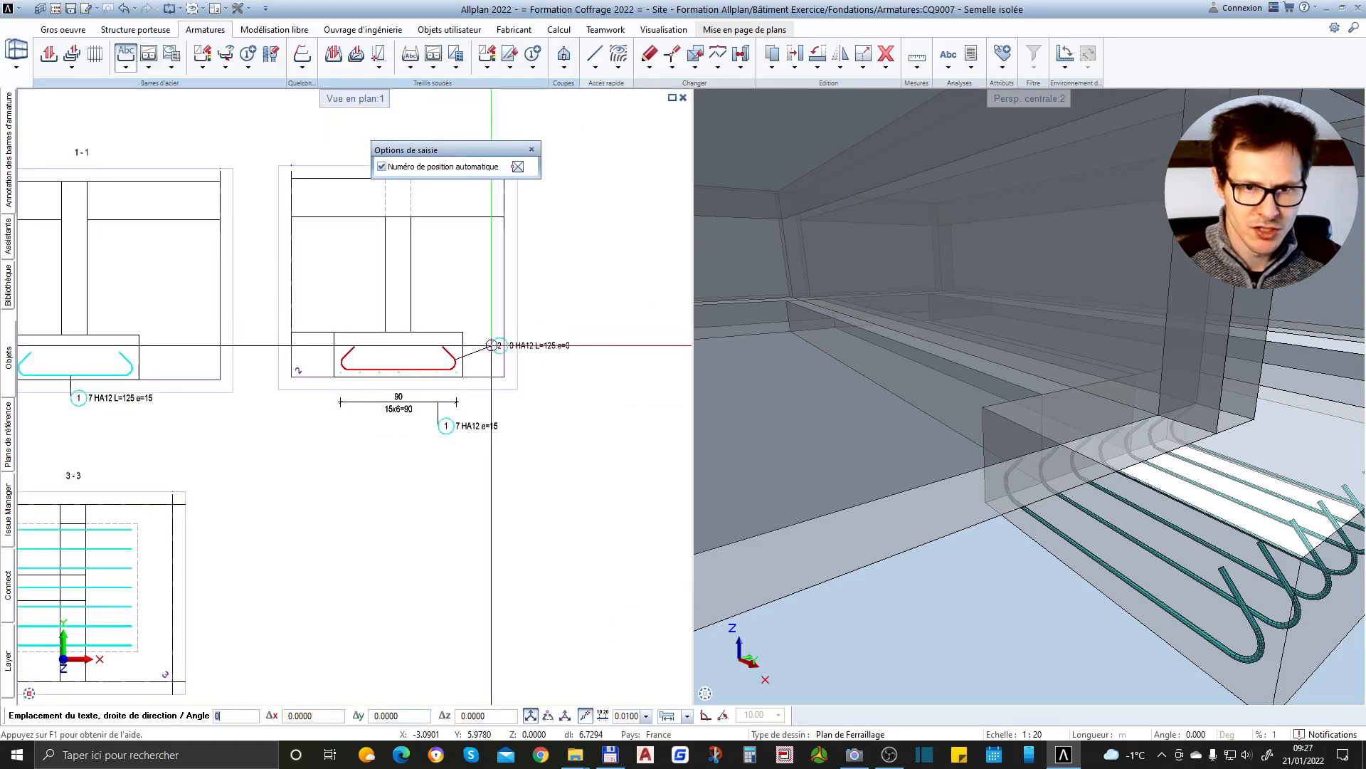
scroll(503, 339, "up", 2)
scroll(498, 336, "down", 1)
left_click(523, 331)
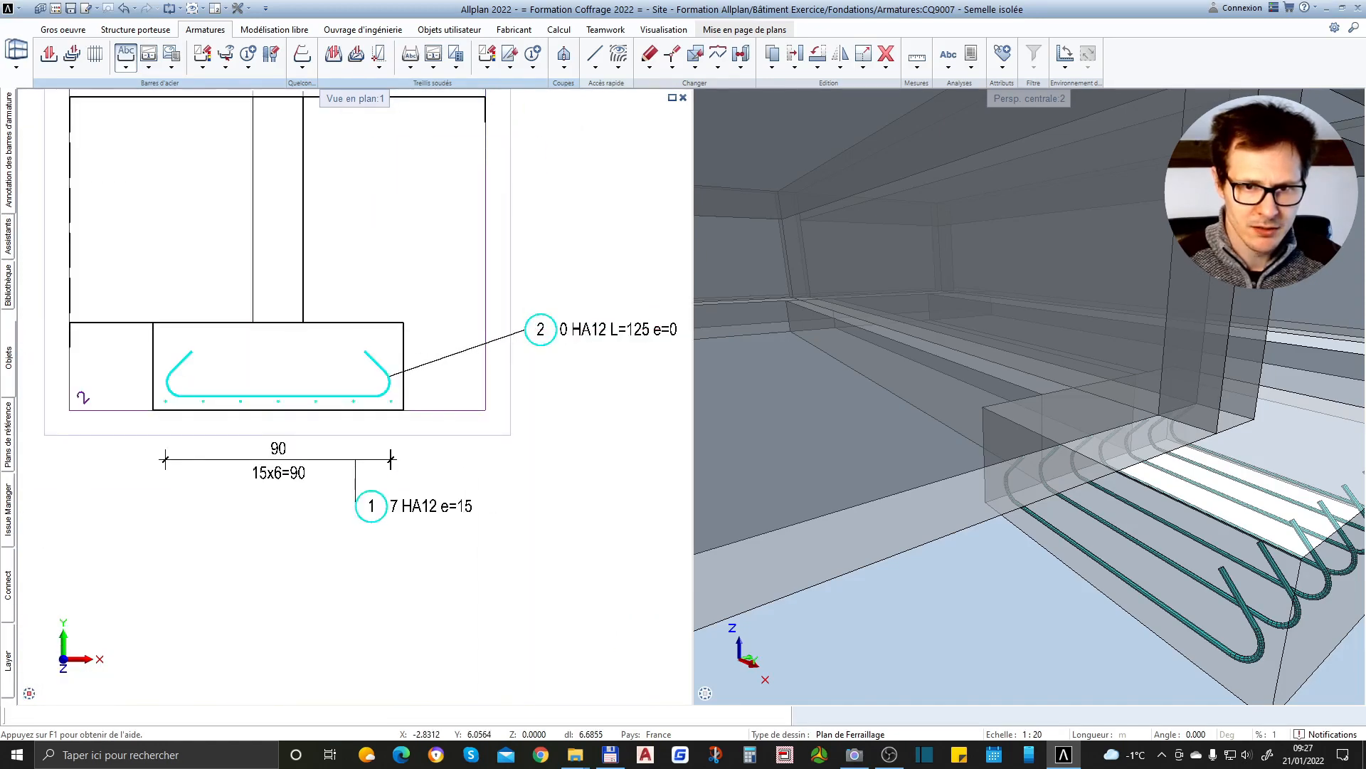
scroll(503, 408, "up", 2)
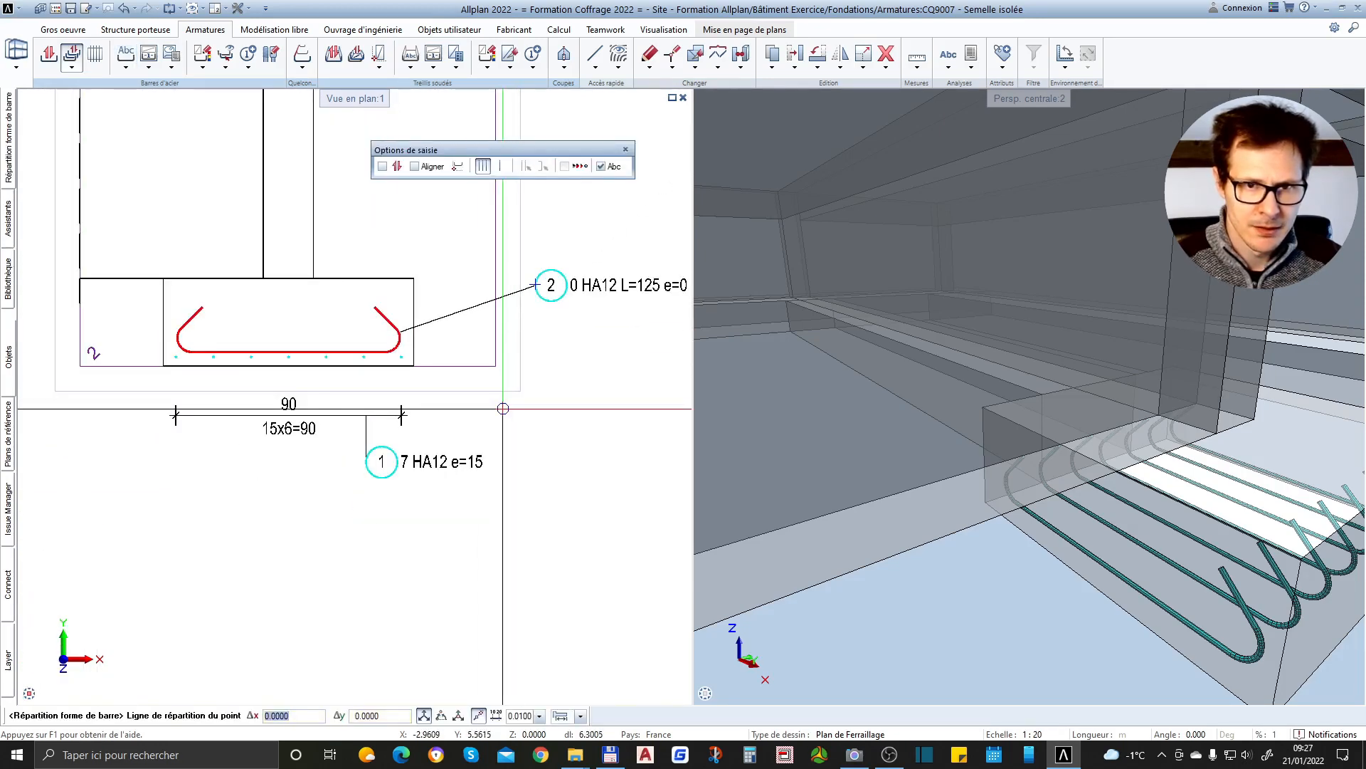
key("Escape")
key("Escape")
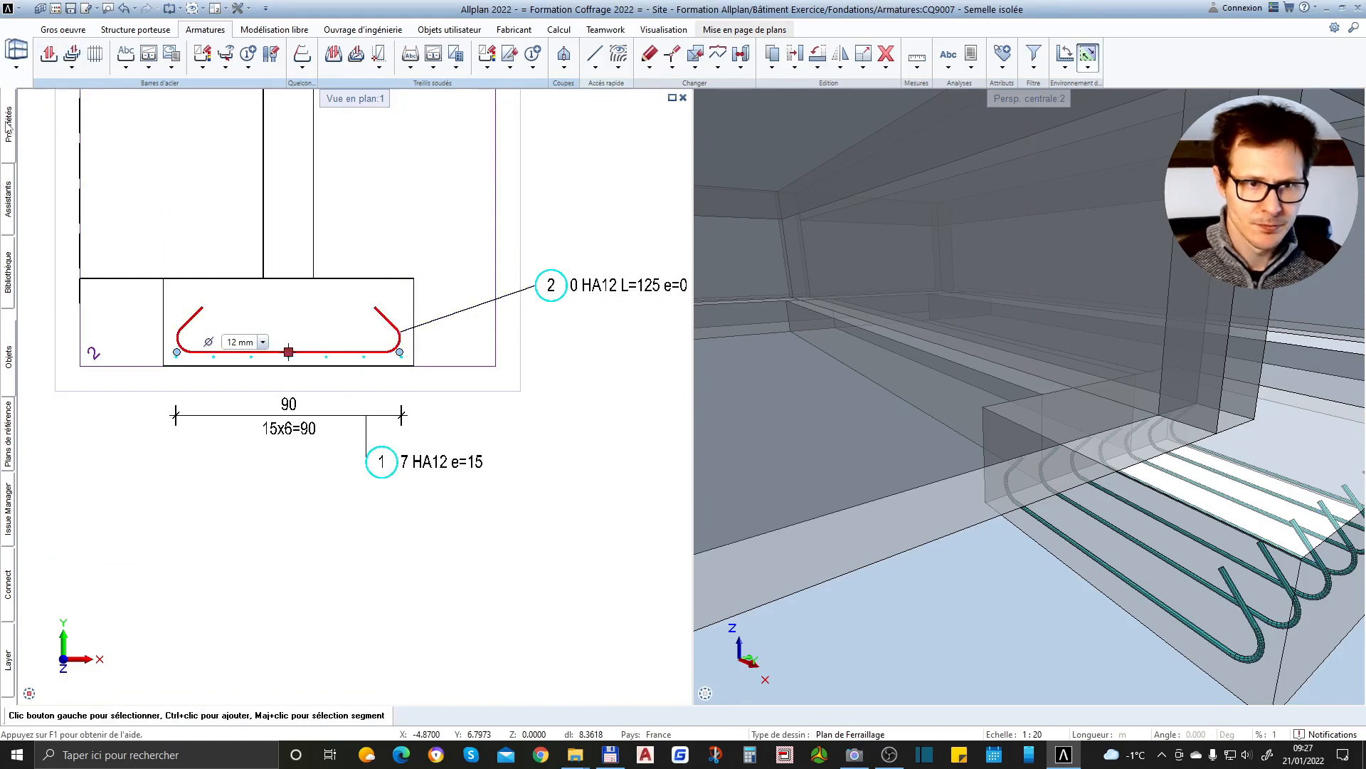
Change the diameter of the position 2 hooked bar to 10 mm in its bar position properties
left_click(9, 127)
left_click(250, 114)
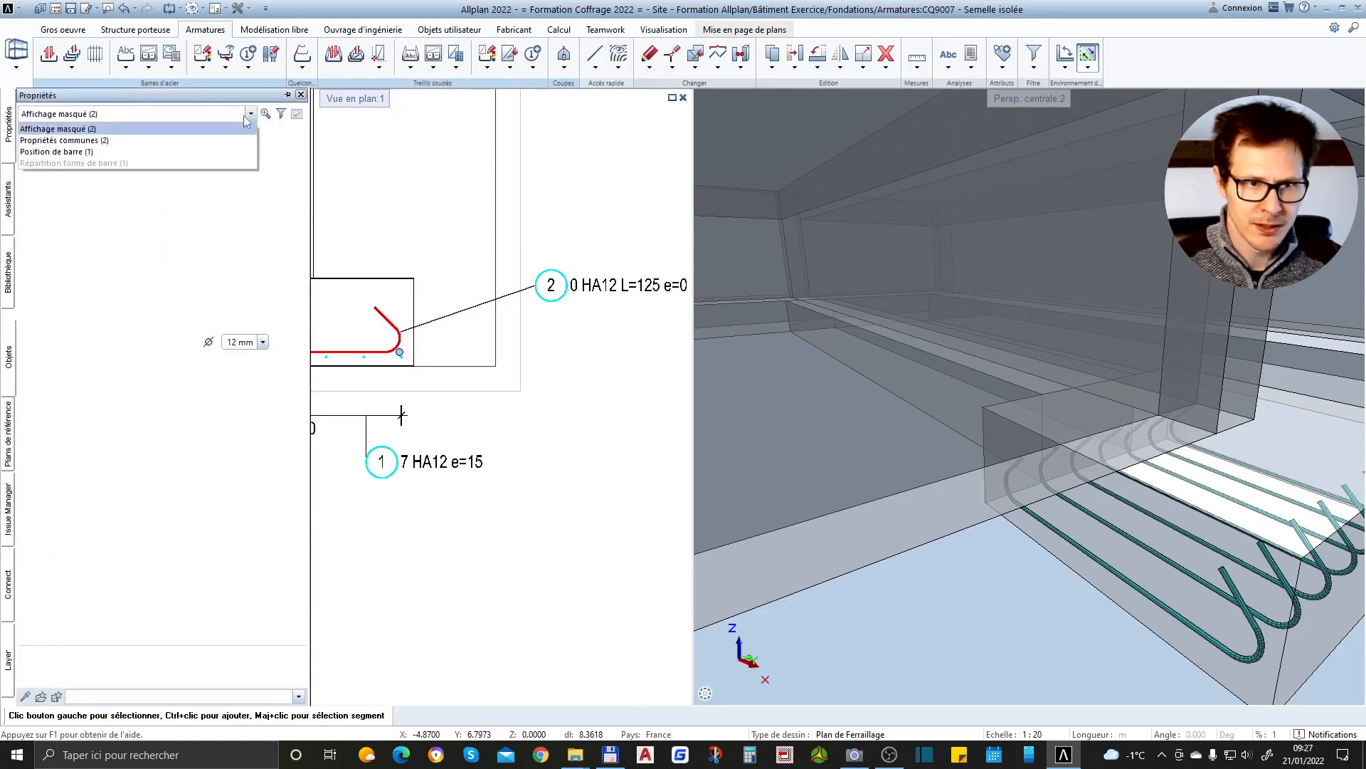
left_click(93, 153)
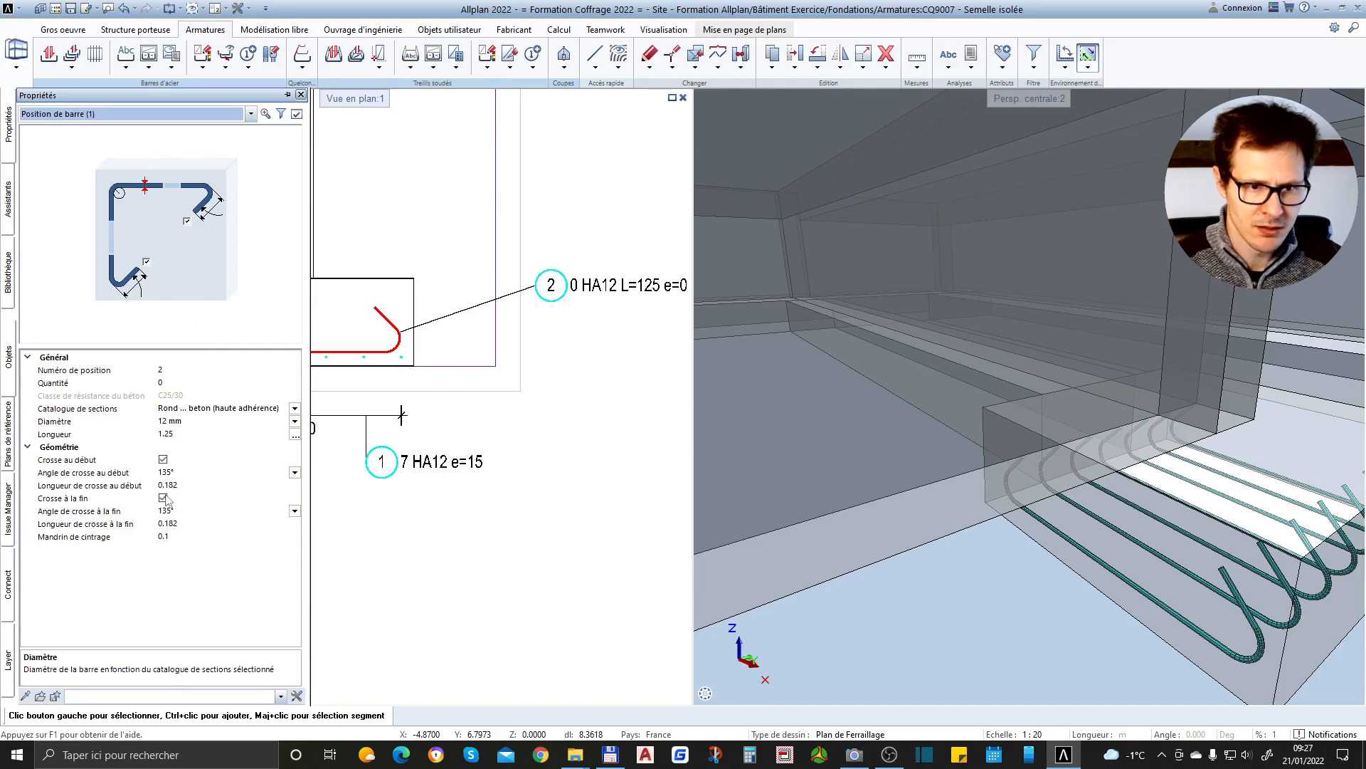
left_click(270, 419)
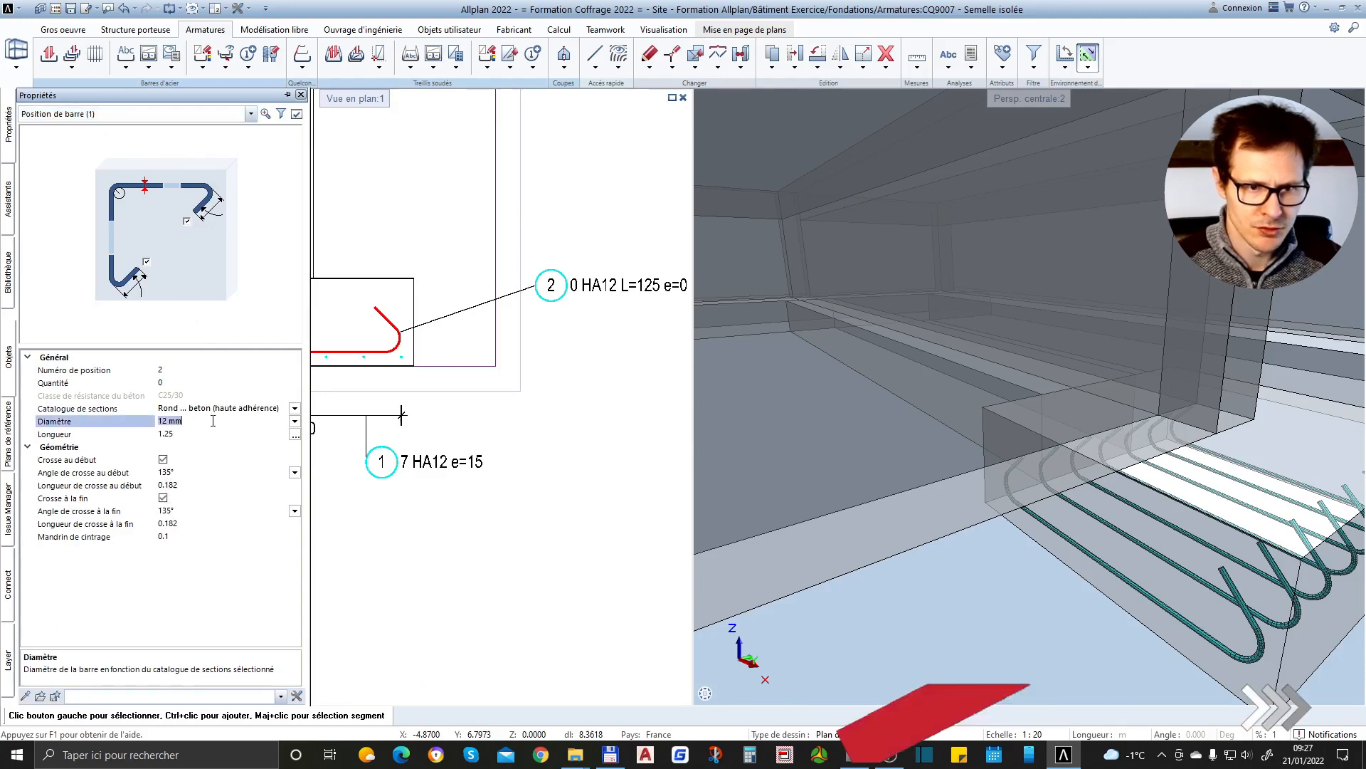
left_click(294, 421)
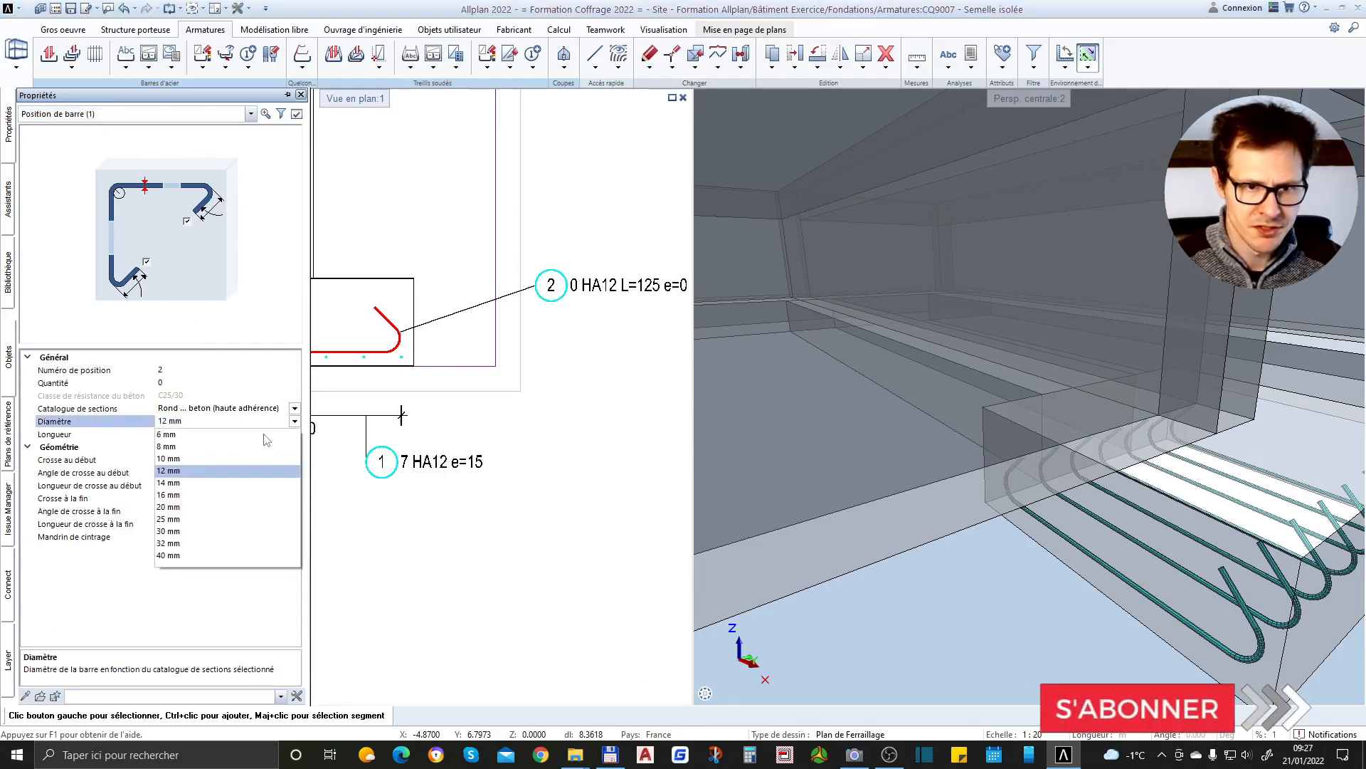
left_click(169, 458)
scroll(567, 363, "down", 3)
key("Escape")
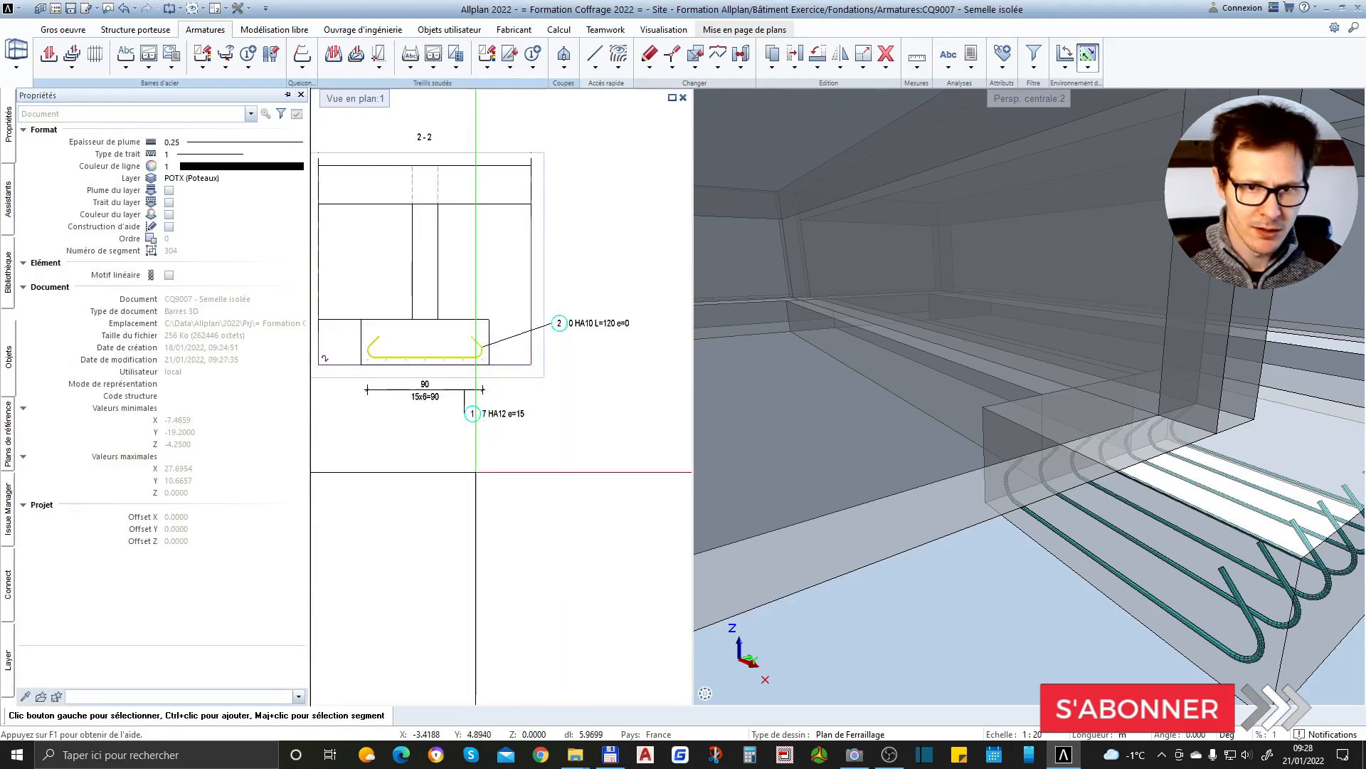
Start a distribution along a segment and pick the hooked bar in section 1-1 as the shape to distribute
scroll(441, 376, "up", 4)
scroll(385, 457, "down", 2)
scroll(596, 364, "down", 1)
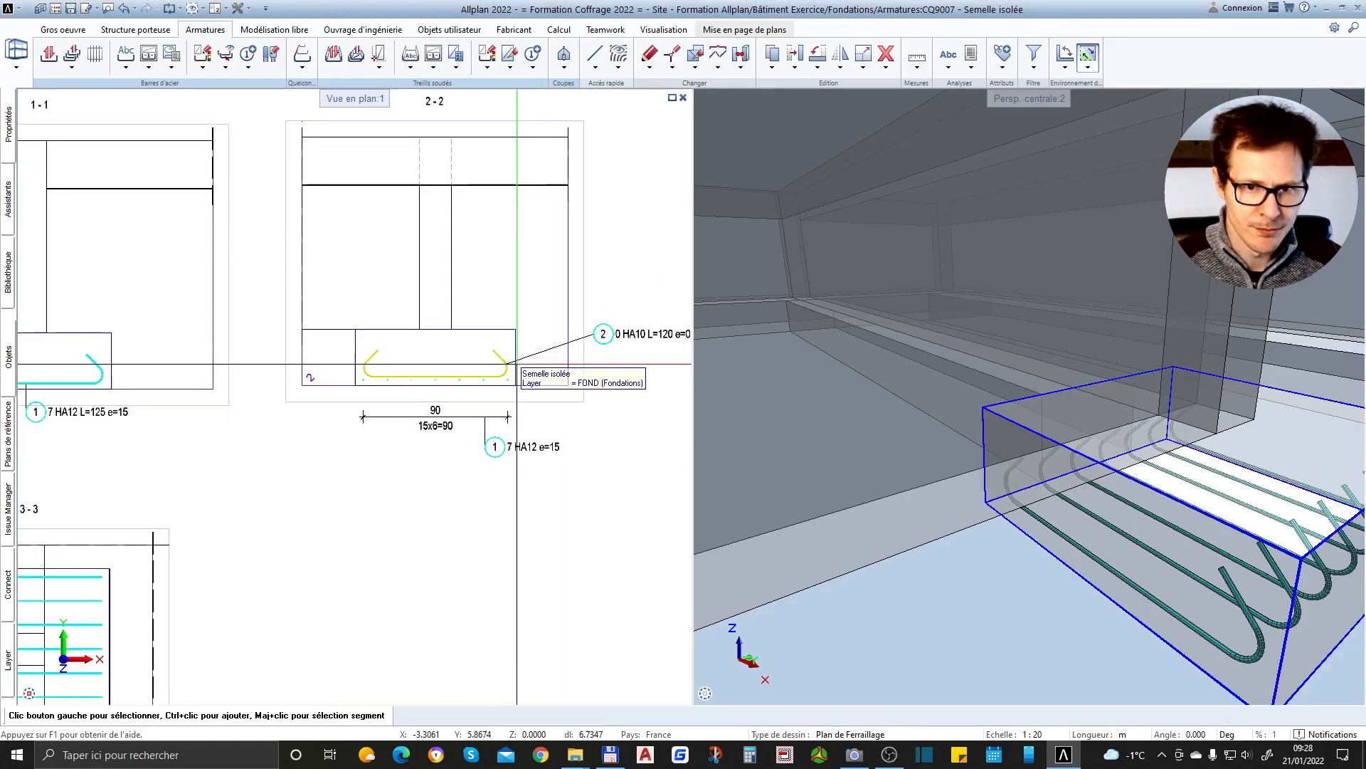
scroll(553, 328, "down", 2)
scroll(307, 342, "up", 4)
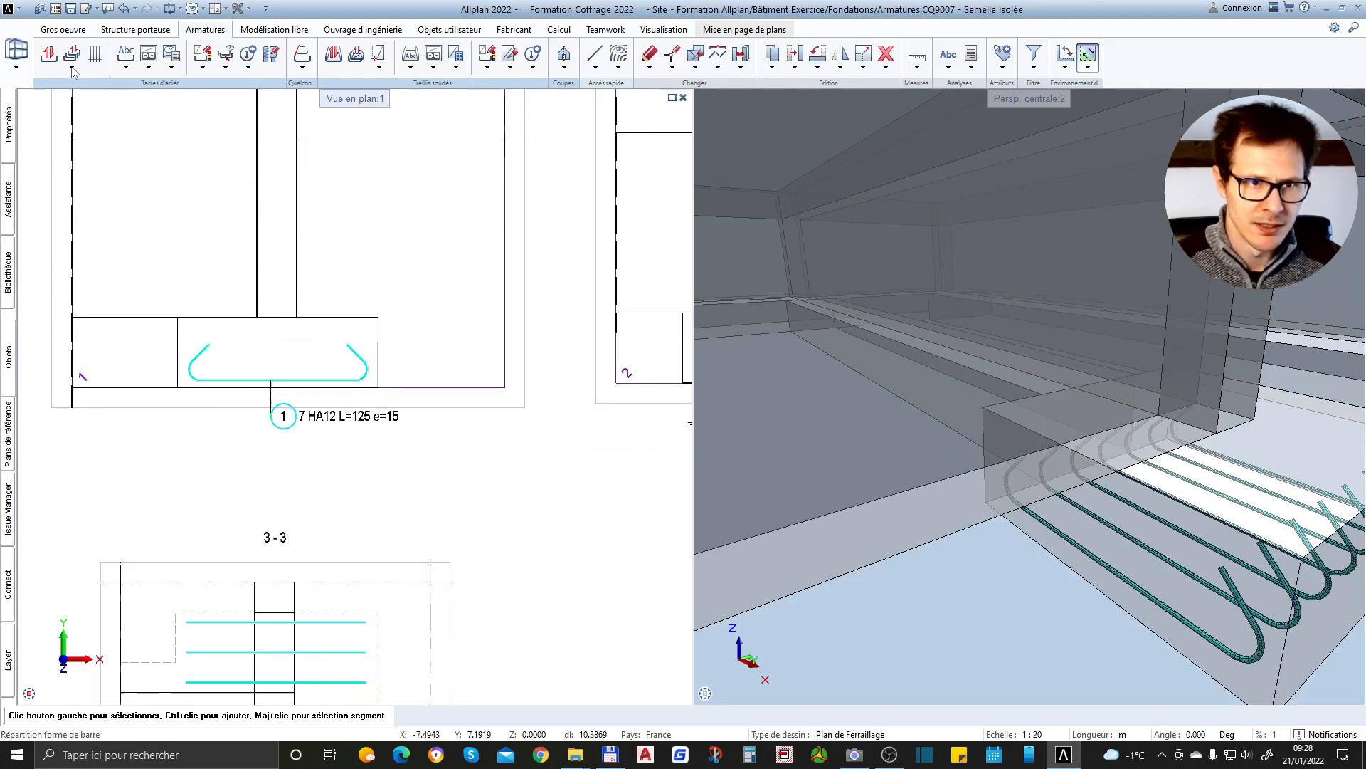
left_click(73, 70)
left_click(121, 79)
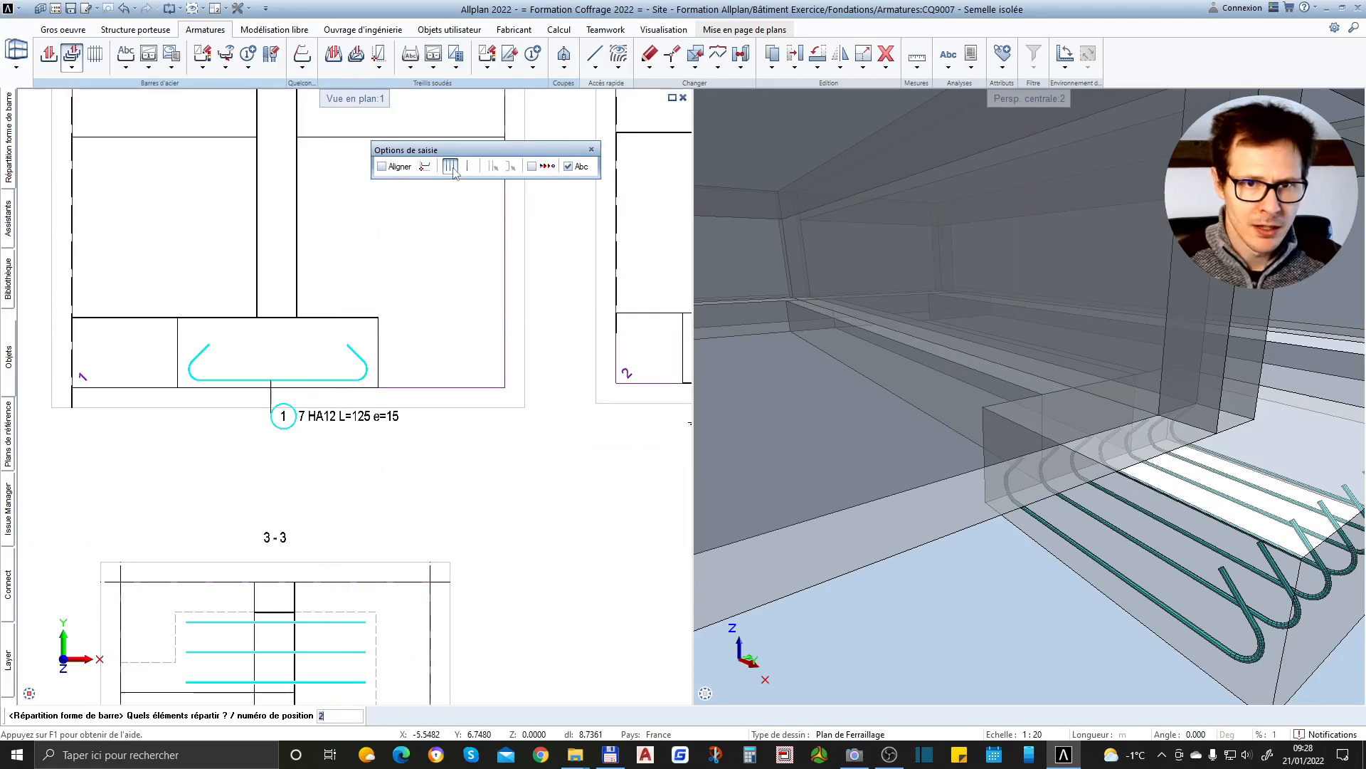
left_click(449, 166)
scroll(219, 381, "down", 3)
scroll(587, 364, "up", 2)
scroll(590, 365, "down", 2)
scroll(233, 350, "up", 2)
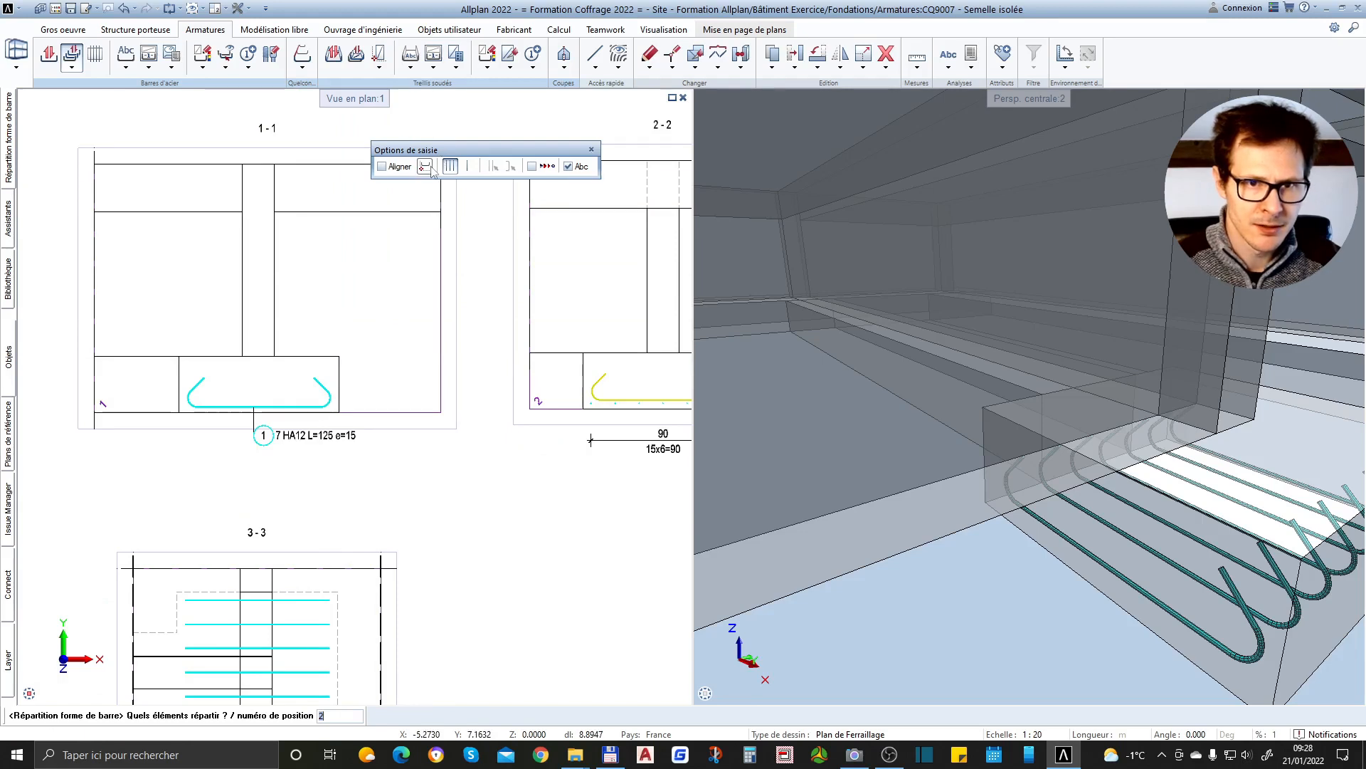
scroll(211, 427, "up", 4)
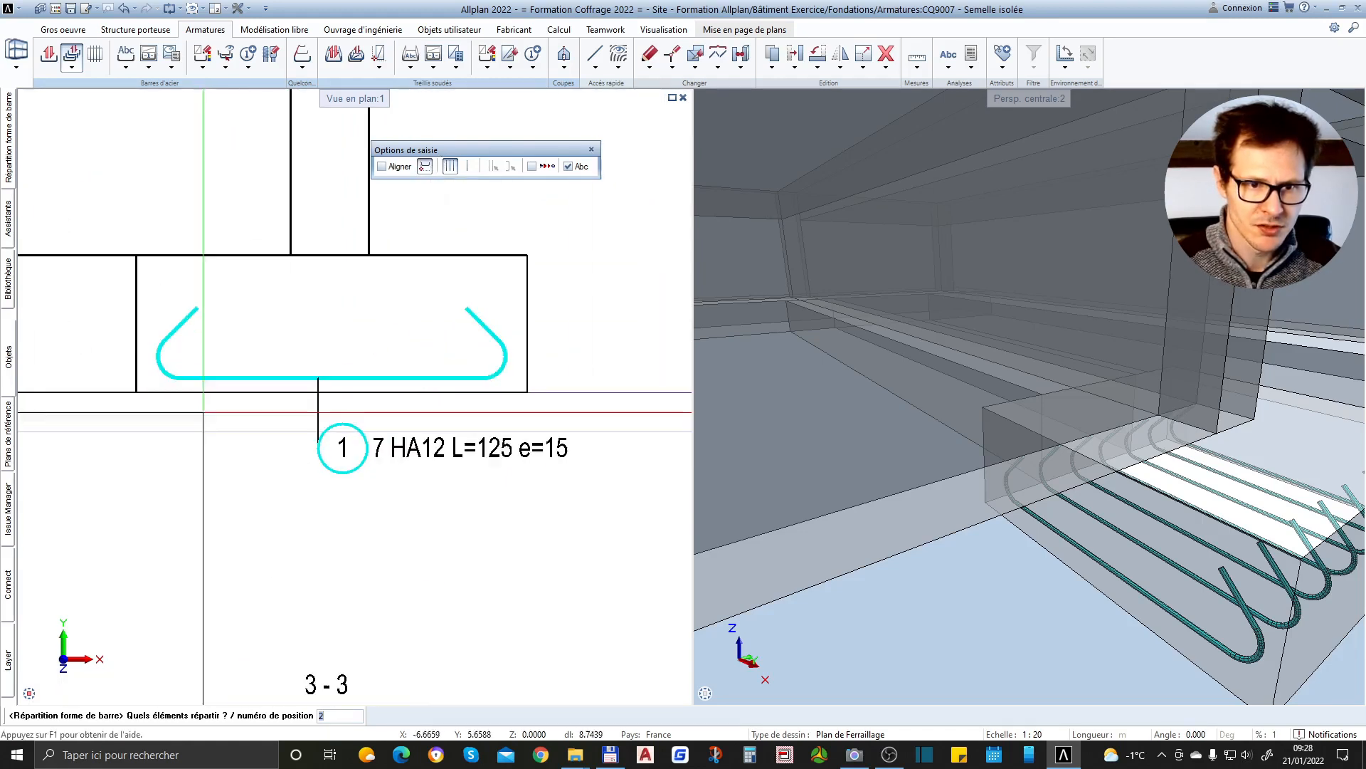
left_click(205, 405)
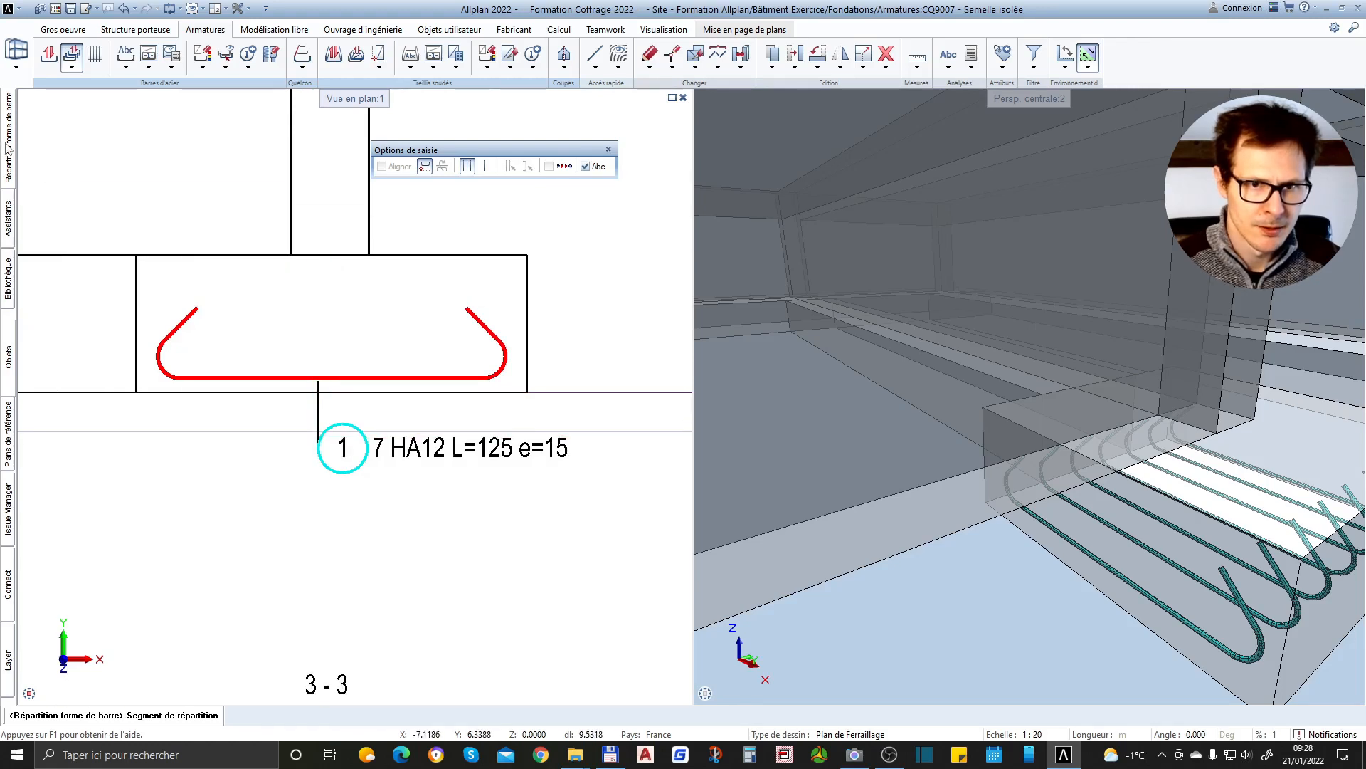
Set the linear distribution's bar spacing to 0.15 and its cover to 0.02
mouse_move(8, 149)
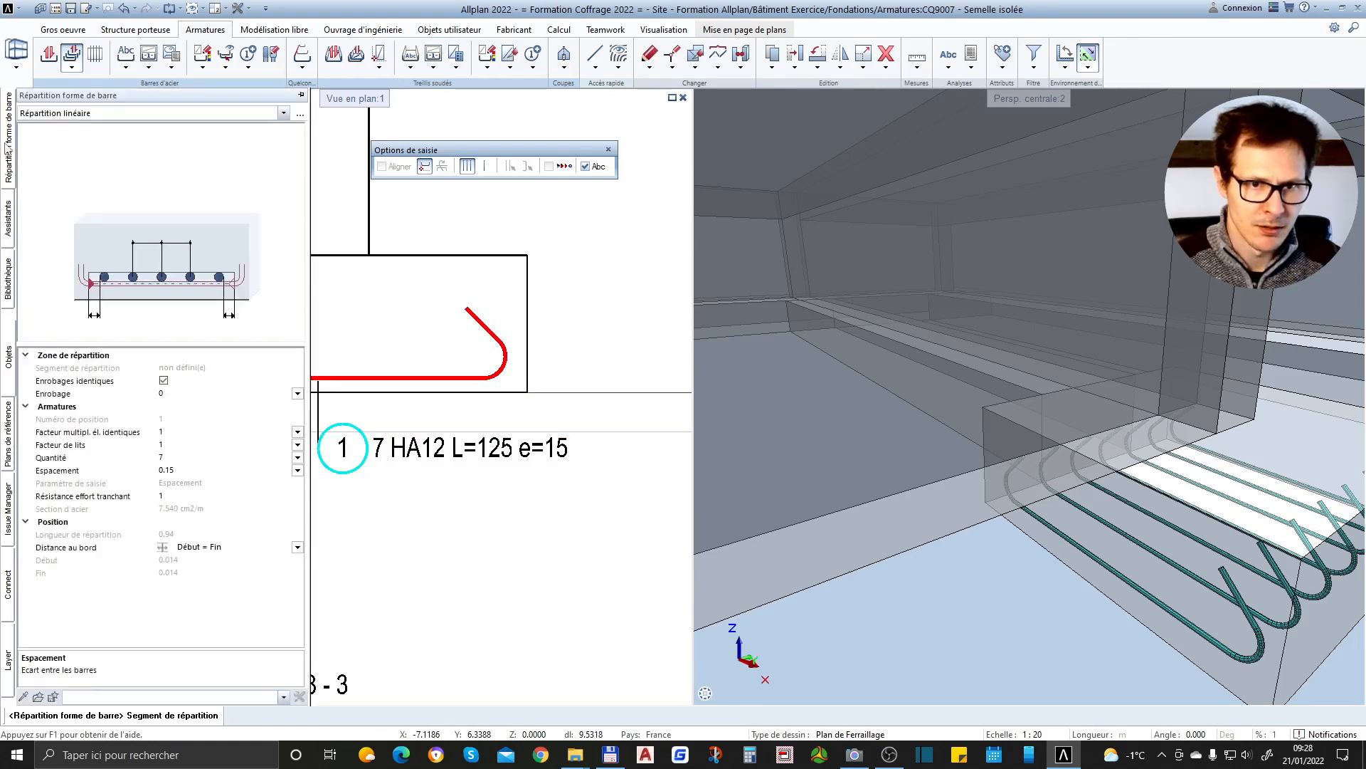
left_click(200, 469)
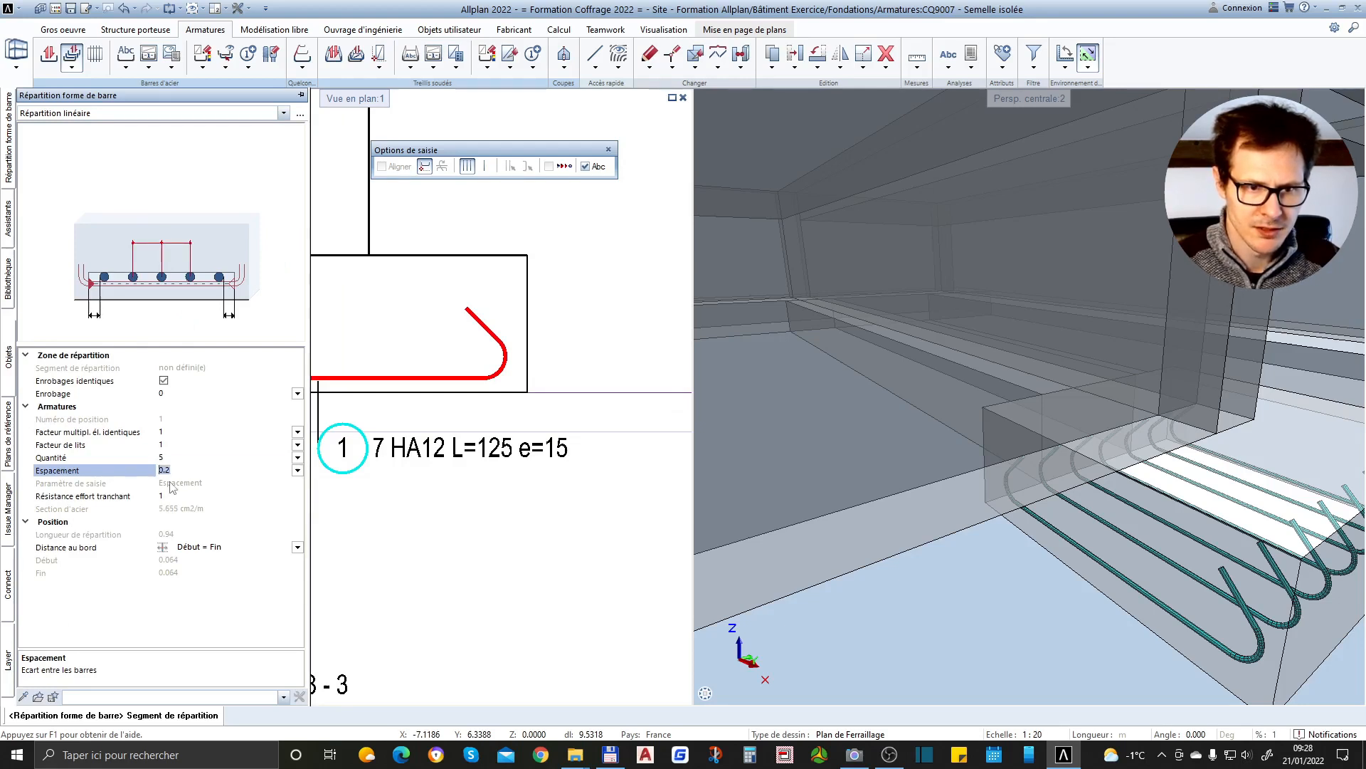
key("Return")
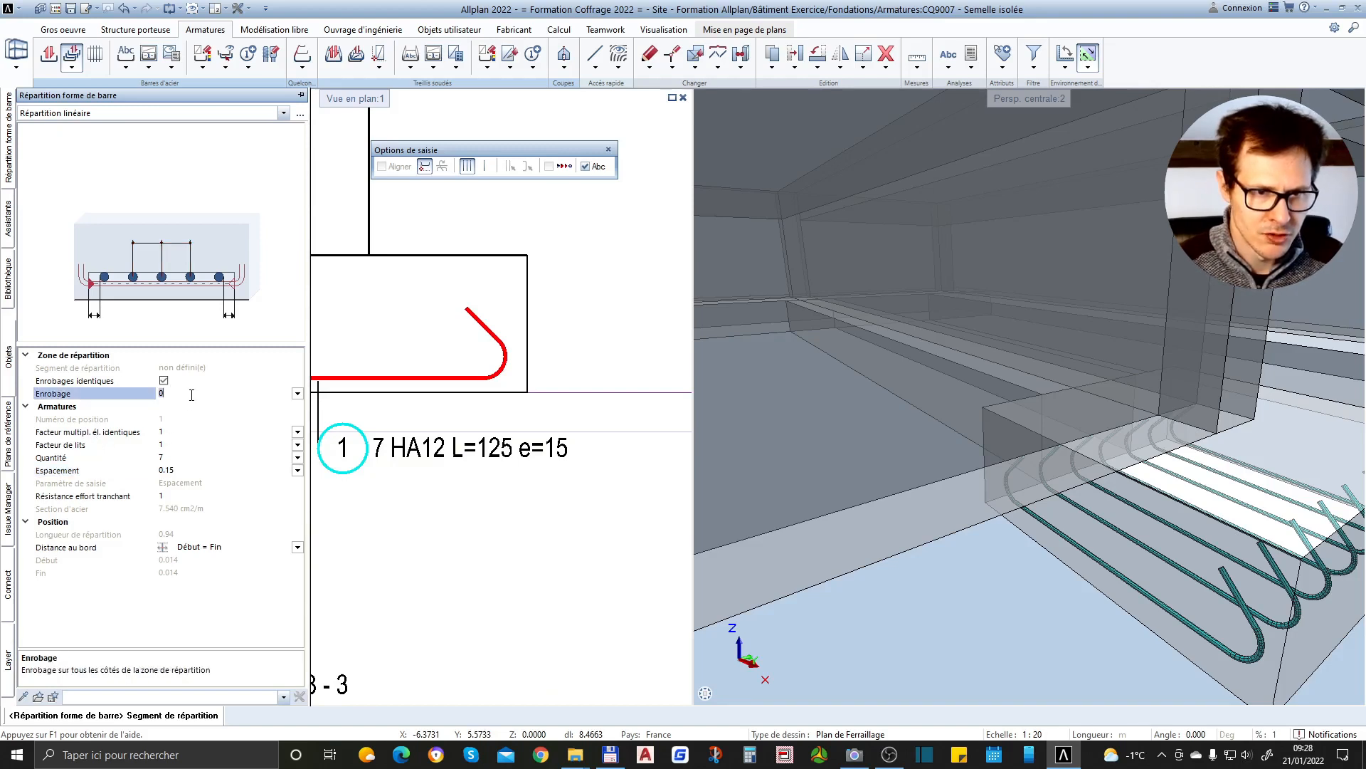
key("Return")
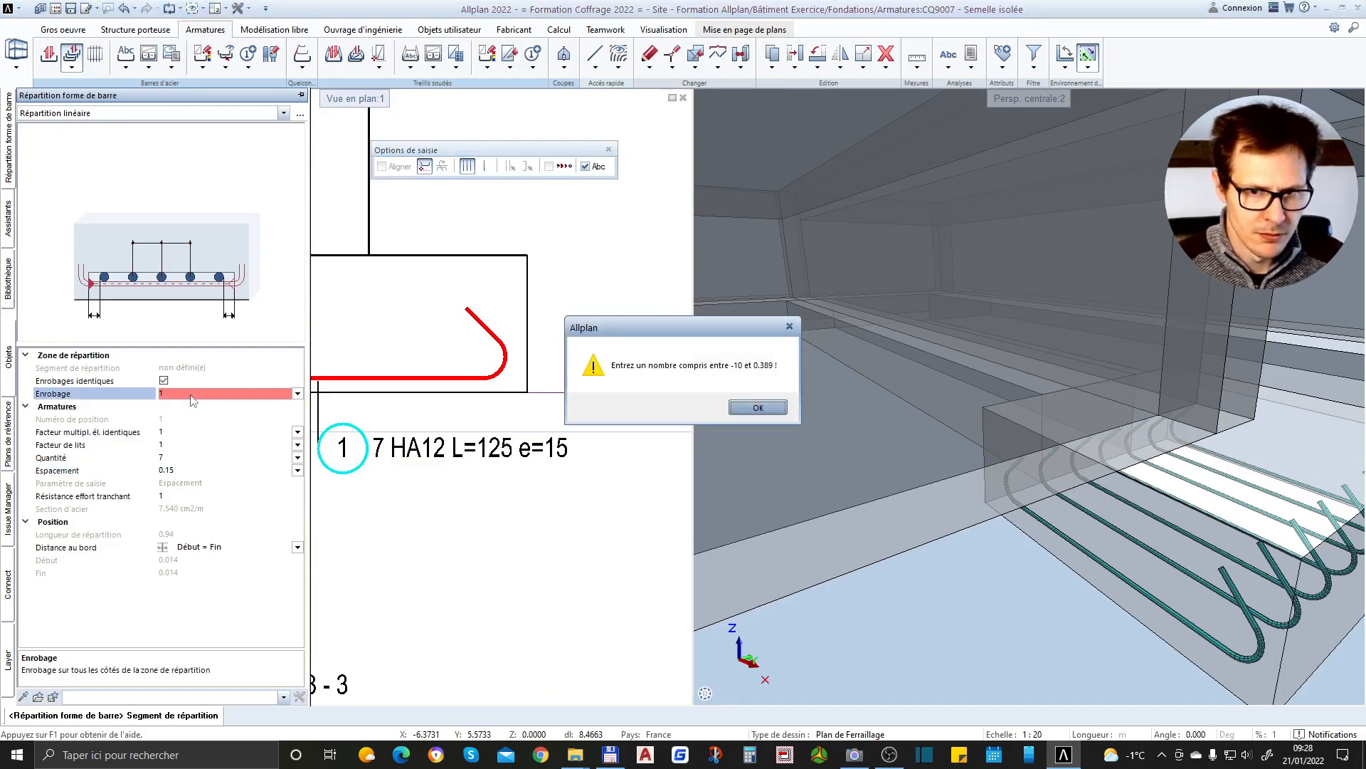
key("Return")
type("0")
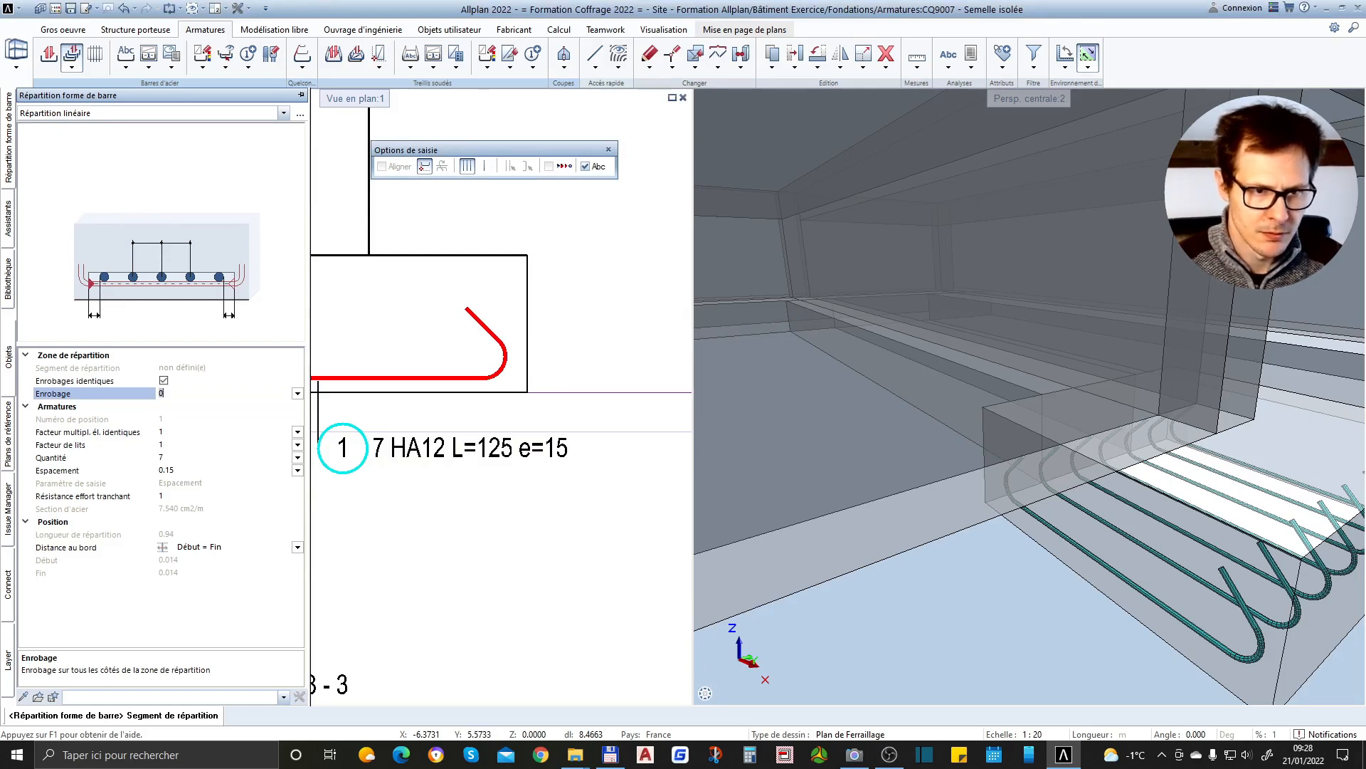
left_click(297, 394)
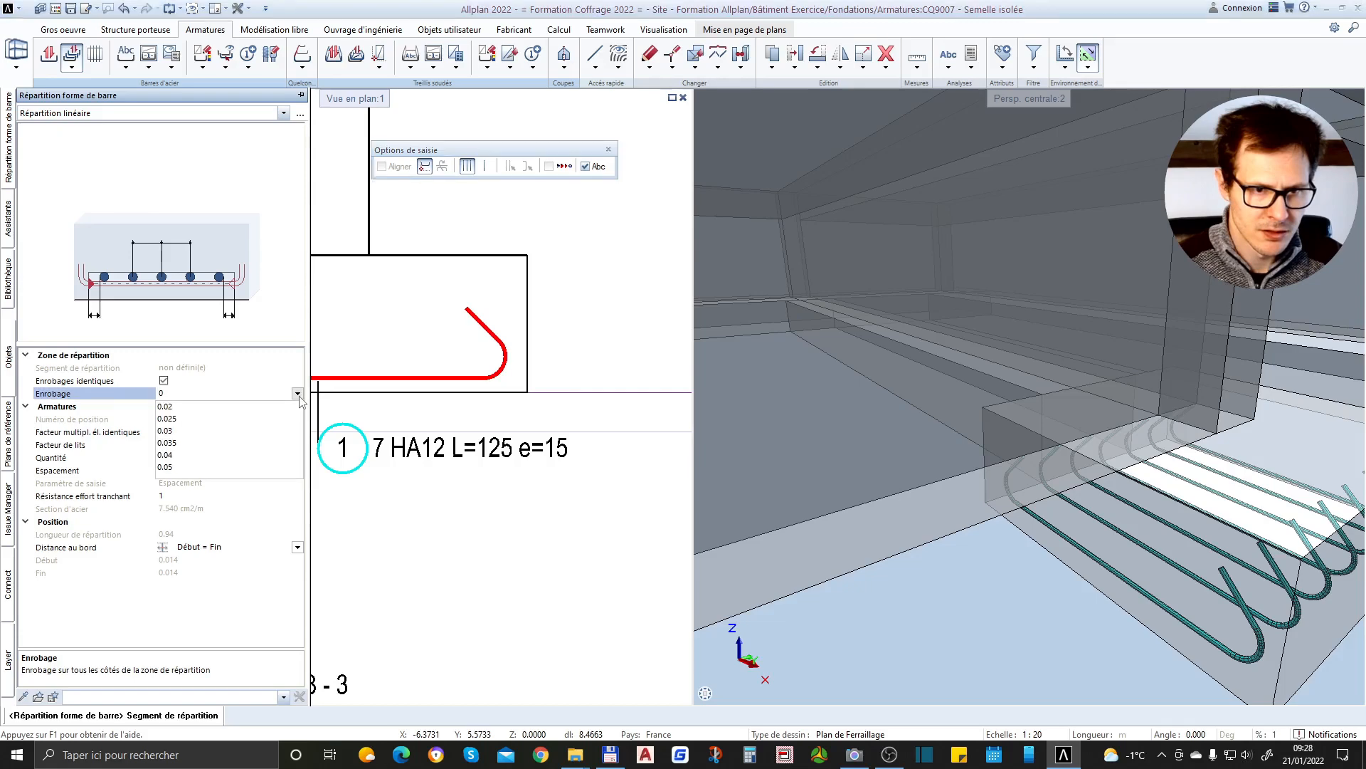
left_click(166, 408)
scroll(504, 381, "down", 3)
scroll(394, 367, "up", 3)
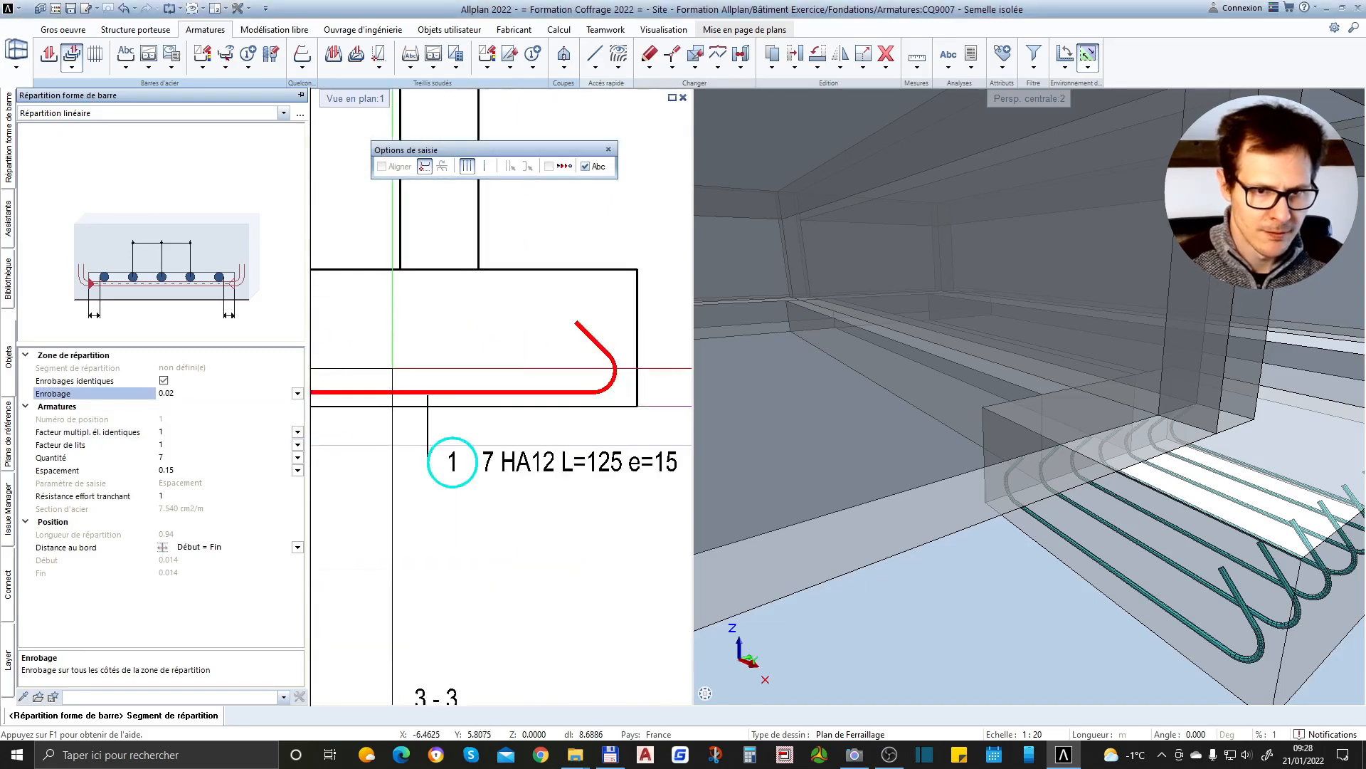
Try to distribute the picked hooked bar along the straight bar segment in section 1-1, and cancel the distribution
left_click(394, 391)
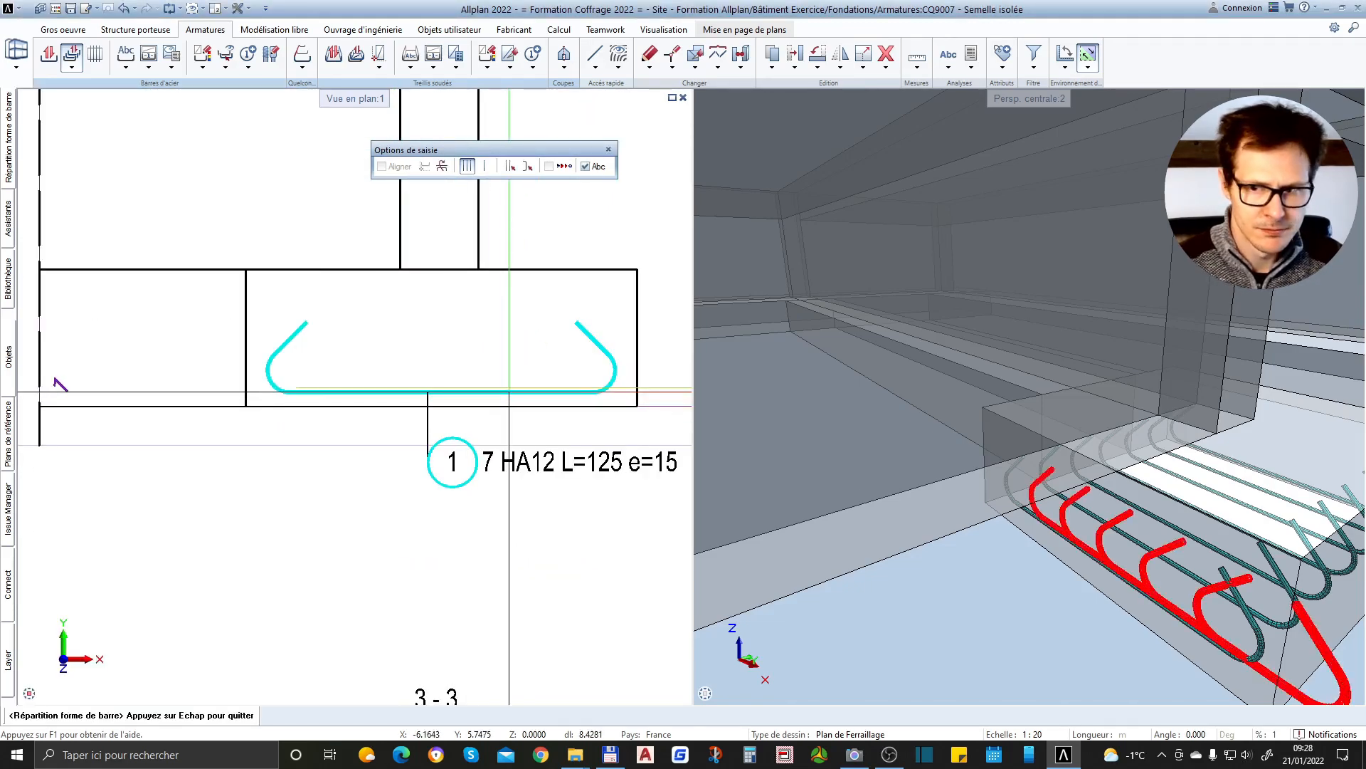
scroll(520, 389, "down", 2)
scroll(671, 401, "down", 1)
scroll(790, 464, "down", 2)
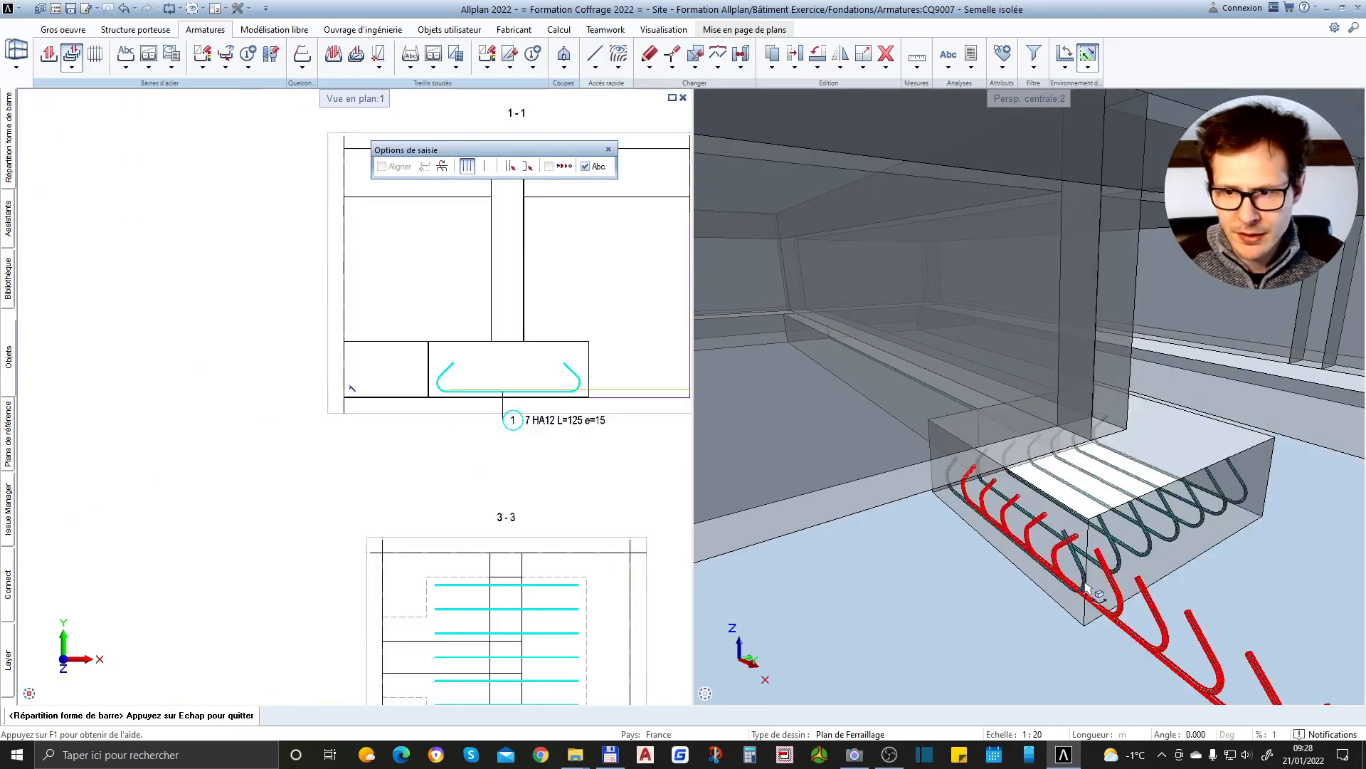
key("Escape")
key("Escape")
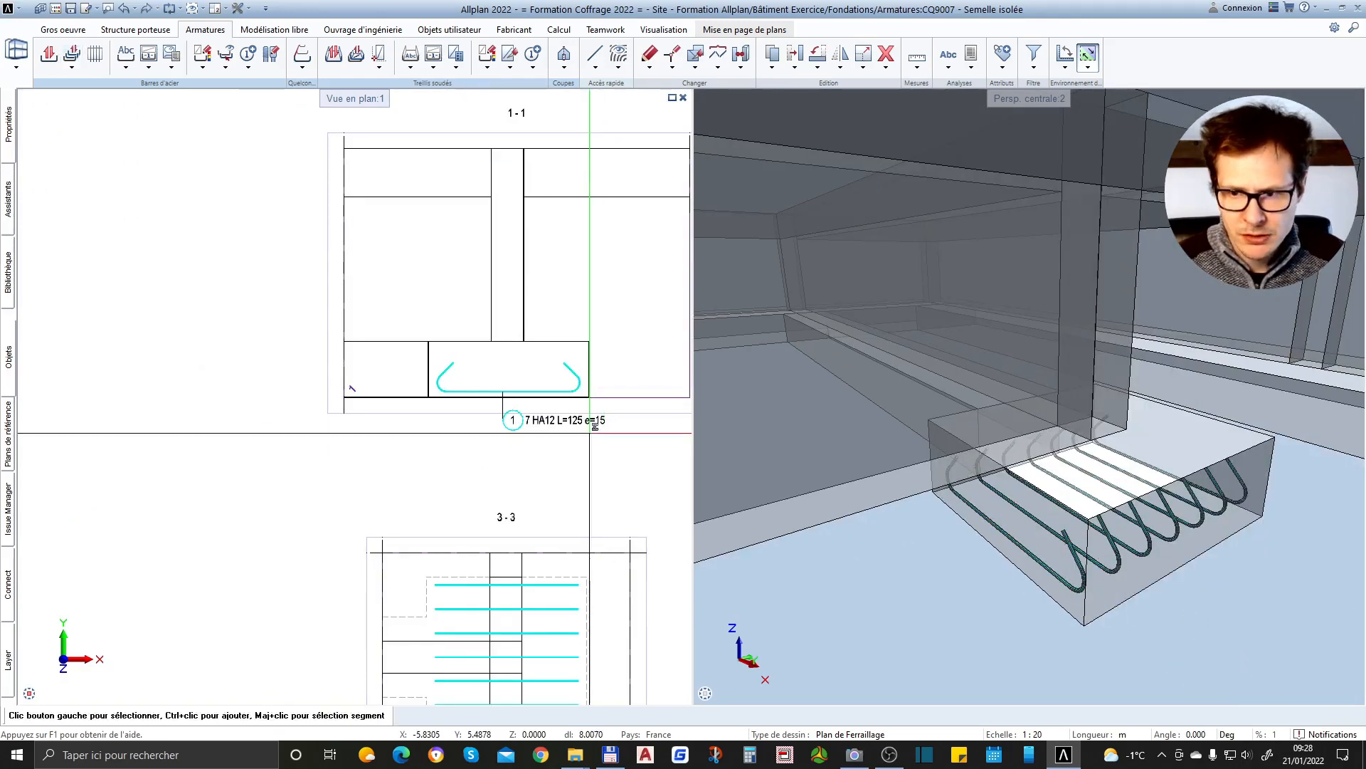
Distribute the position 2 bars along the straight segment of the position 1 hooked bar in section 1-1
scroll(352, 388, "down", 1)
scroll(614, 391, "up", 2)
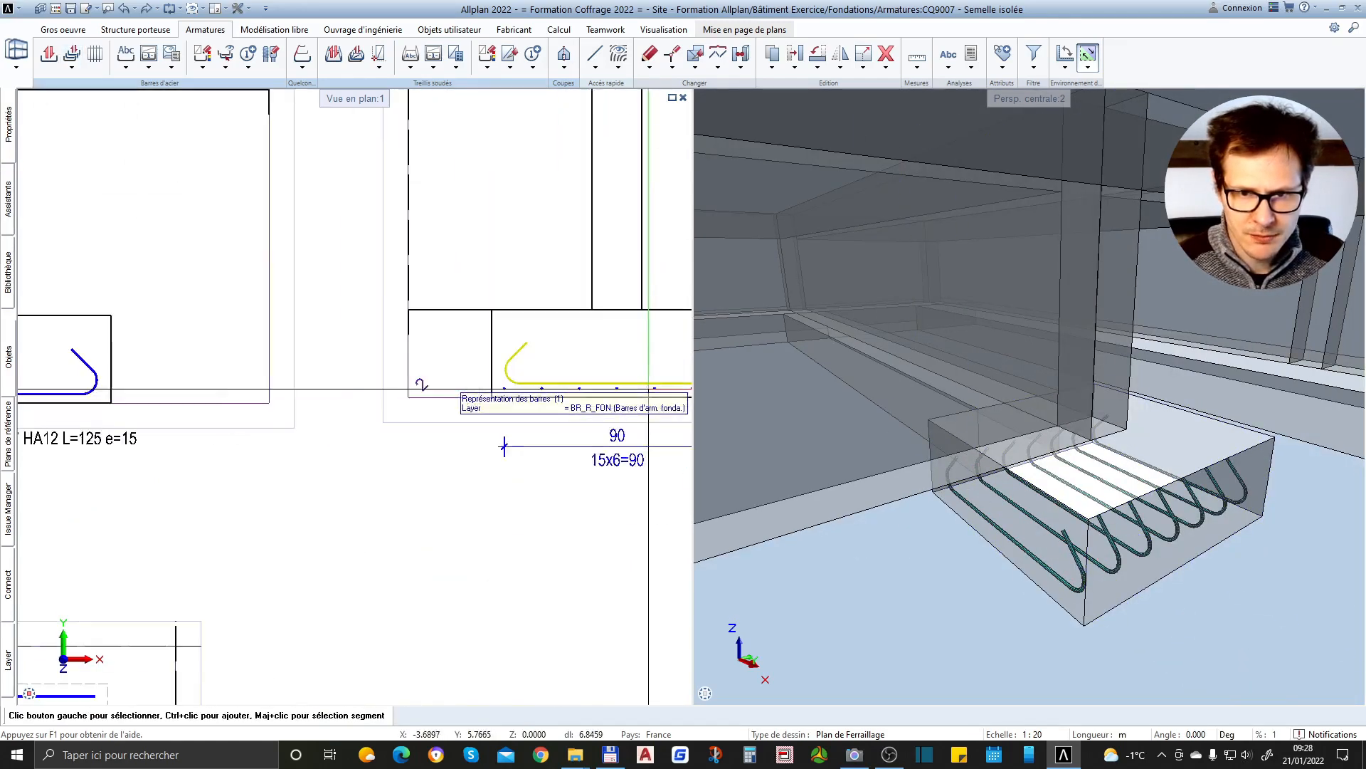
scroll(562, 430, "down", 1)
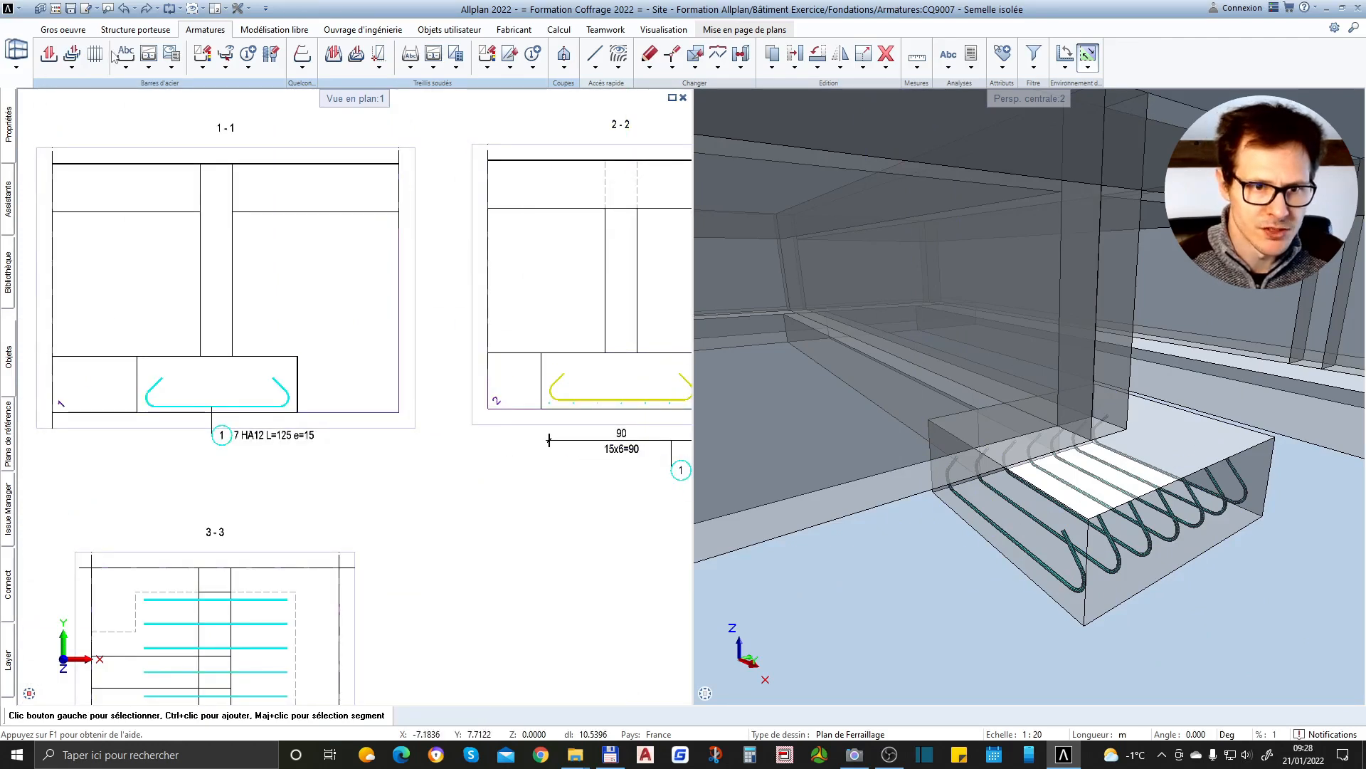
left_click(72, 60)
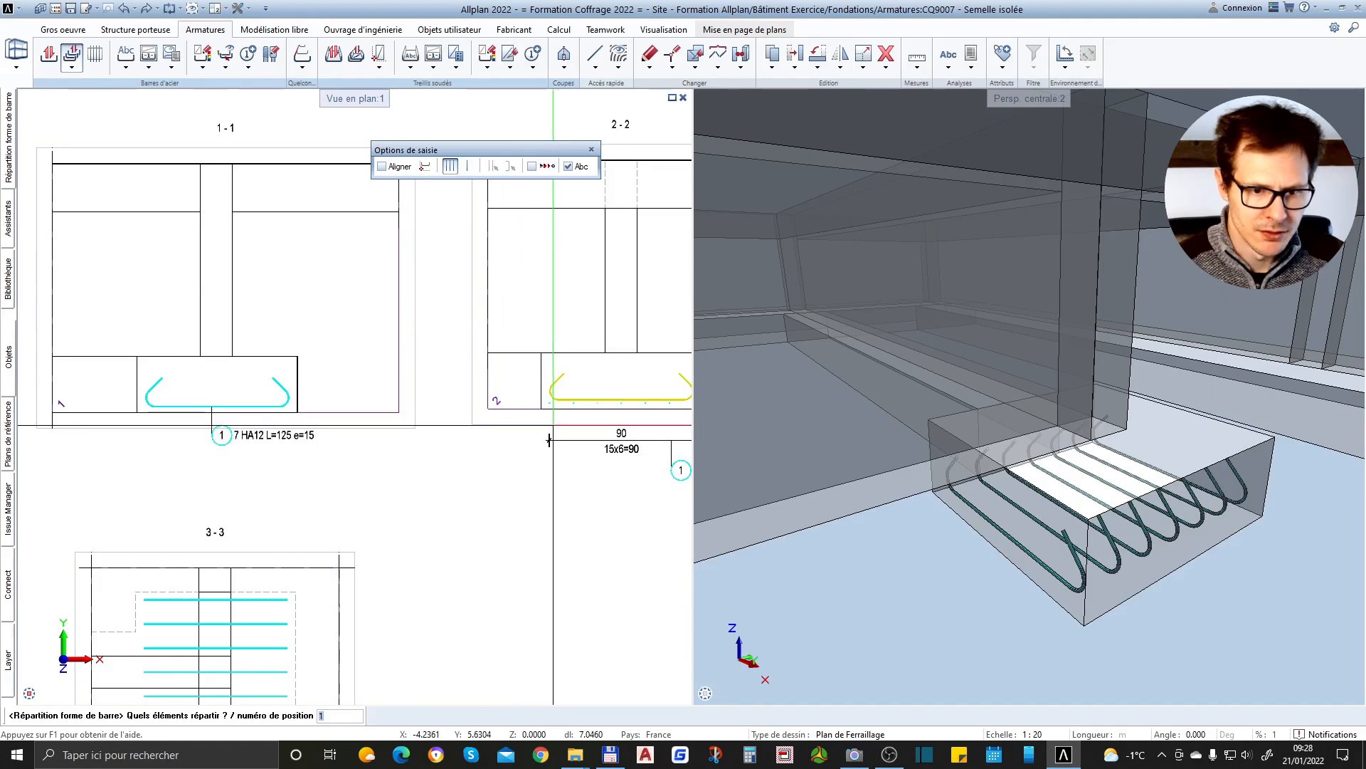
type("2")
key("Return")
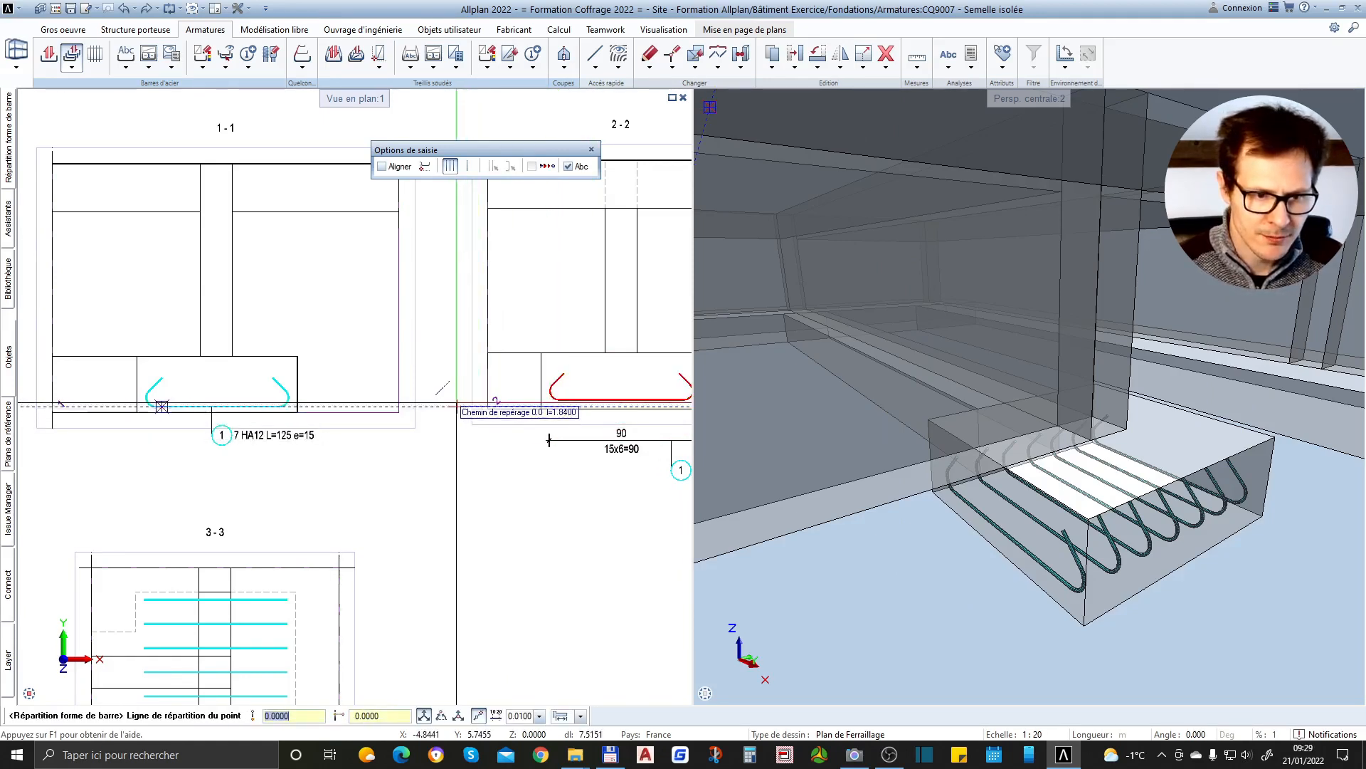
scroll(194, 407, "up", 3)
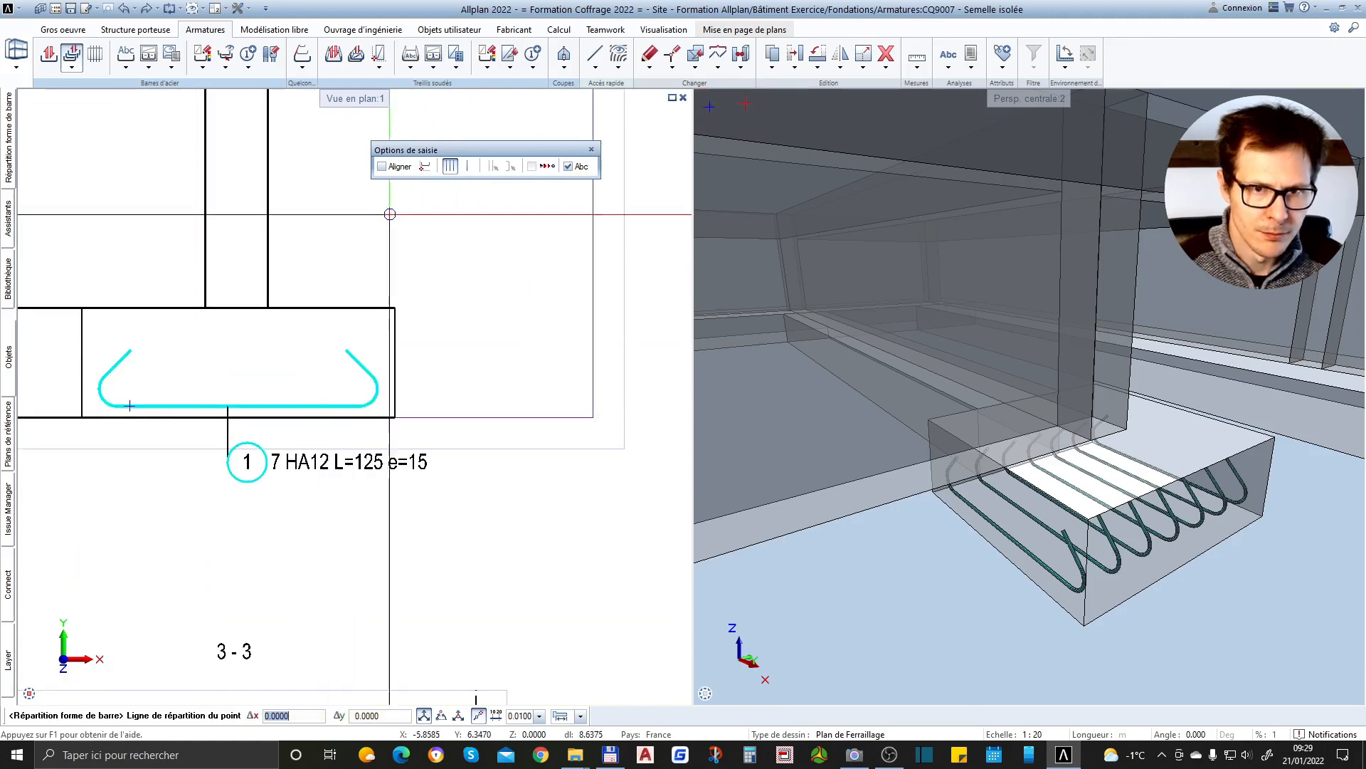
left_click(425, 166)
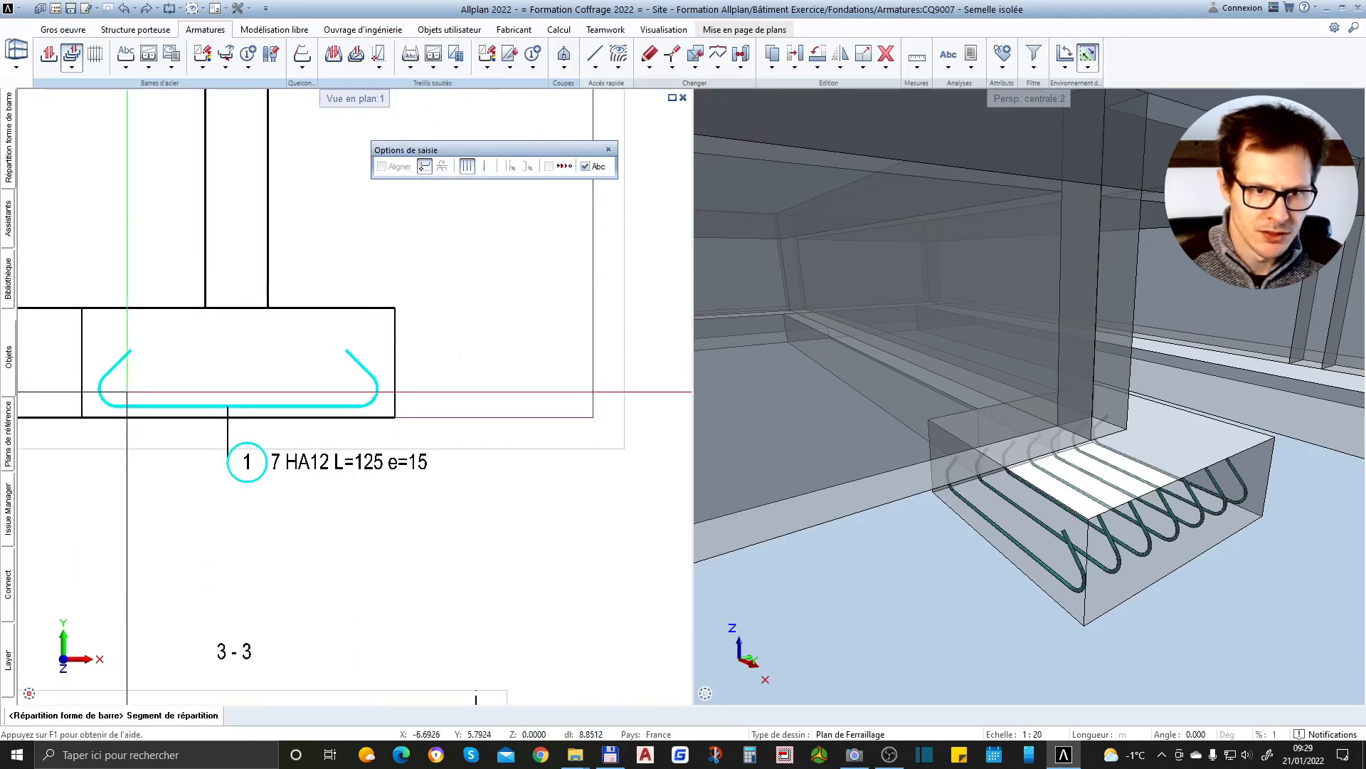
left_click(129, 403)
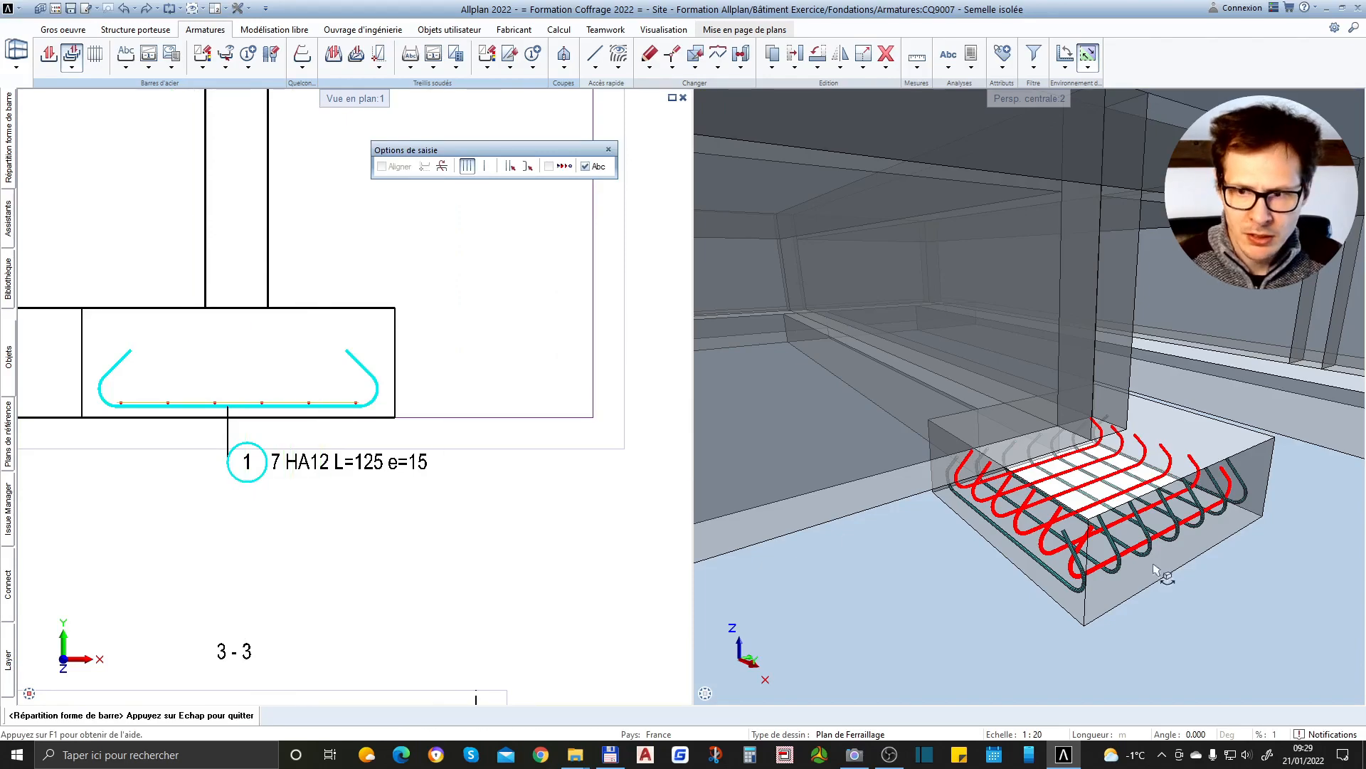
Examine the position 2 bars' placement relative to the position 1 bars in 3D and in sections 1-1 and 2-2
scroll(1156, 569, "up", 4)
scroll(1214, 558, "down", 4)
scroll(1138, 501, "up", 3)
middle_click_drag(1067, 516, 1135, 566)
scroll(1054, 498, "down", 5)
scroll(1183, 448, "up", 5)
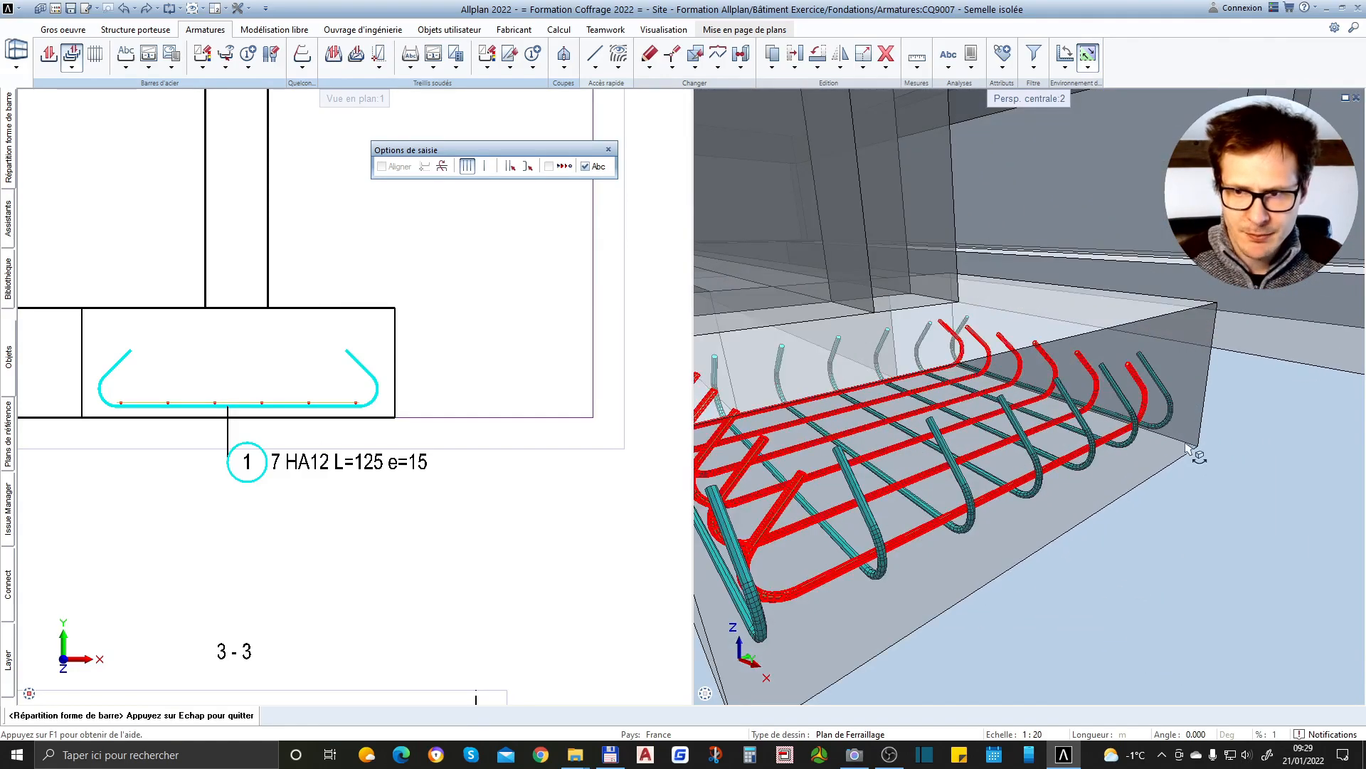
middle_click_drag(977, 552, 981, 426)
scroll(321, 397, "up", 8)
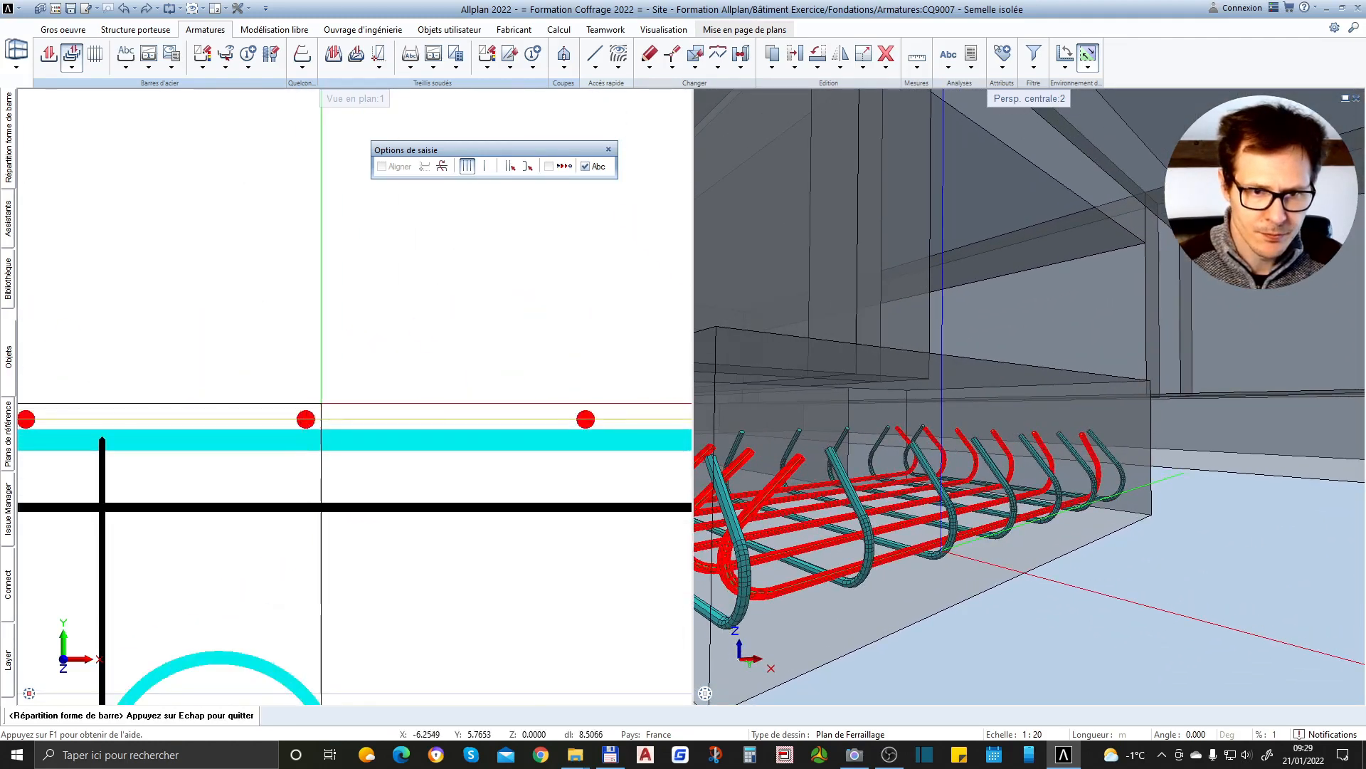
scroll(437, 382, "down", 6)
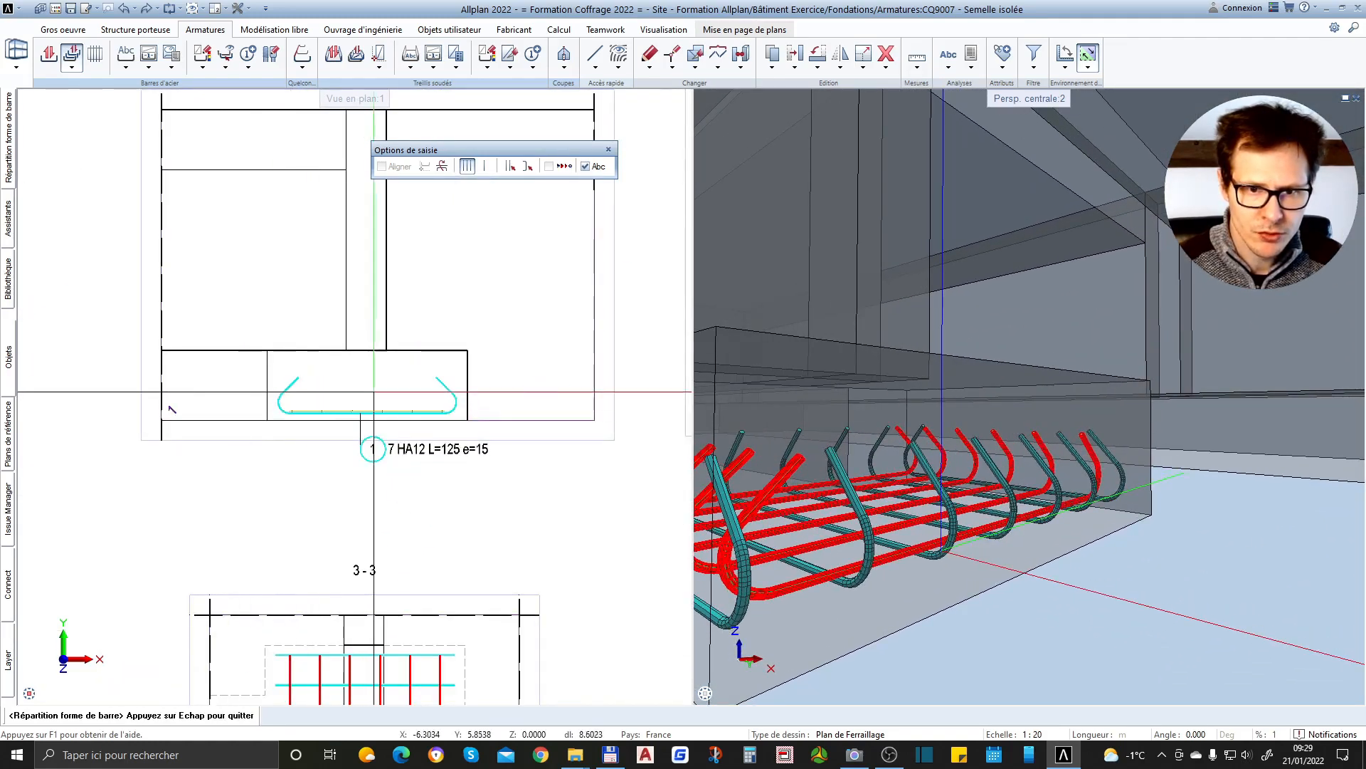
scroll(444, 437, "up", 3)
scroll(444, 437, "up", 3)
scroll(335, 420, "down", 7)
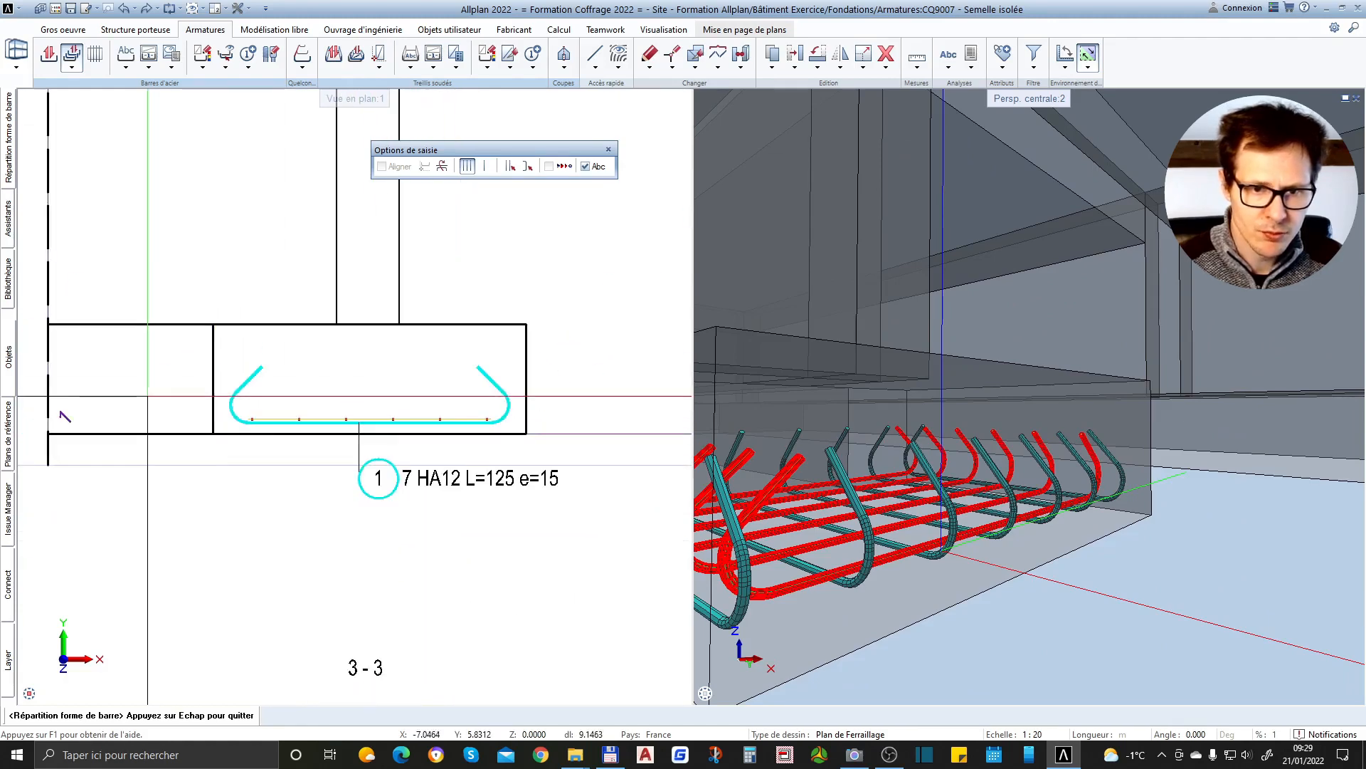
scroll(605, 388, "up", 4)
scroll(640, 384, "down", 4)
scroll(487, 408, "up", 5)
scroll(486, 408, "up", 2)
scroll(569, 399, "down", 6)
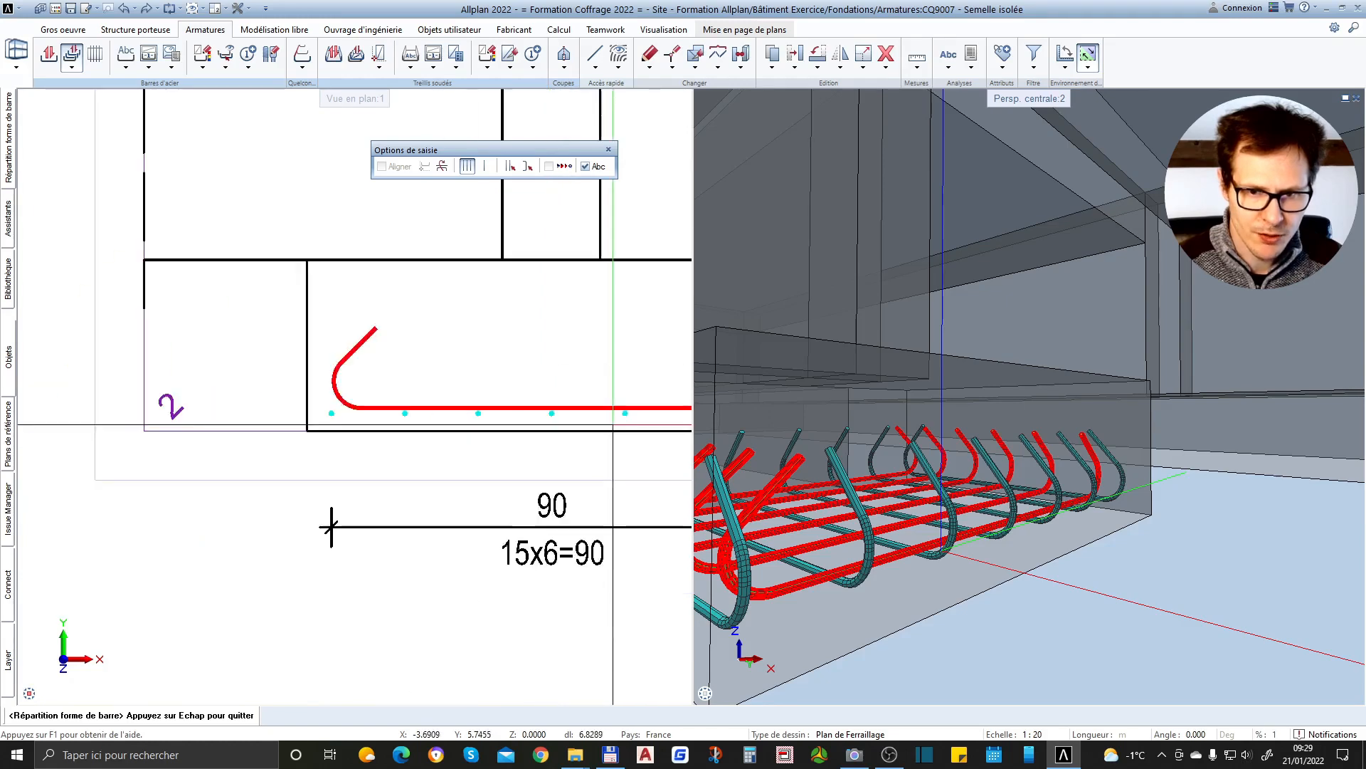
scroll(292, 420, "up", 6)
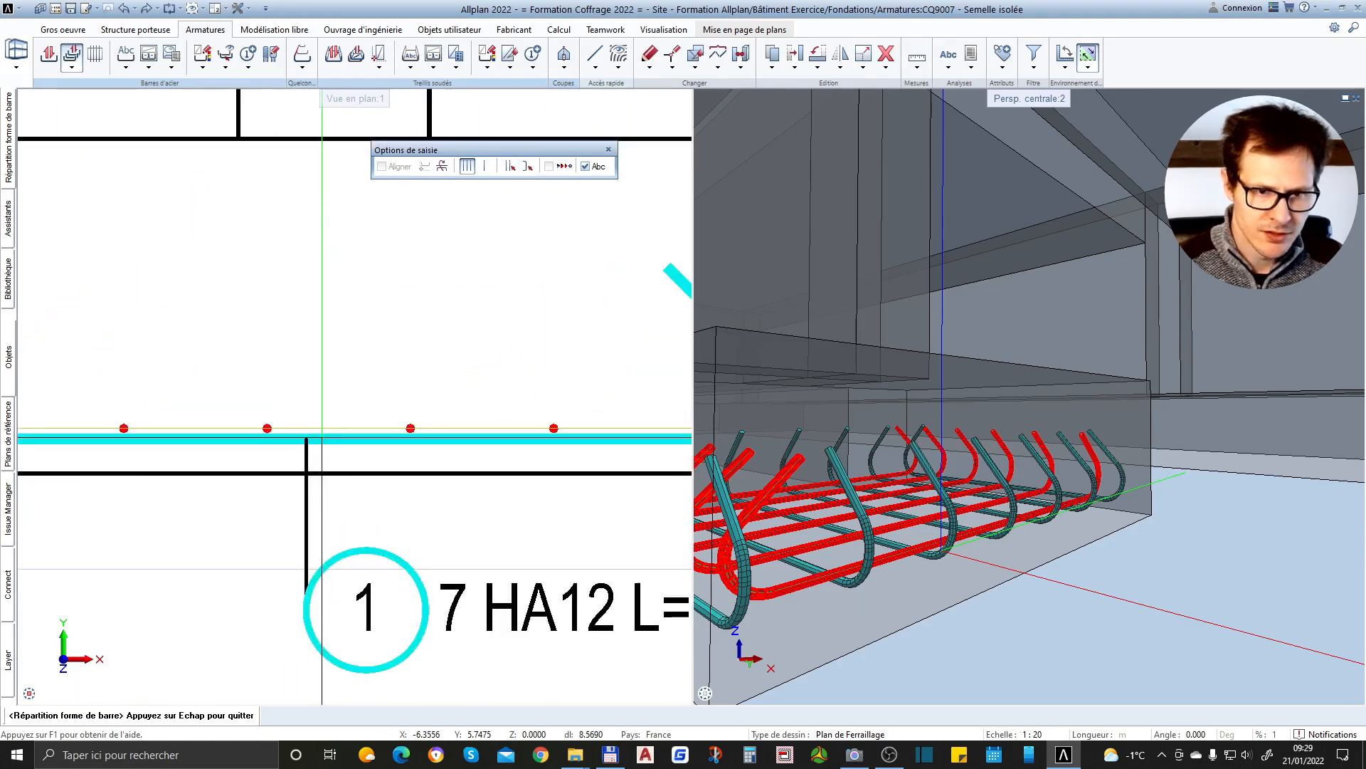
scroll(308, 427, "down", 3)
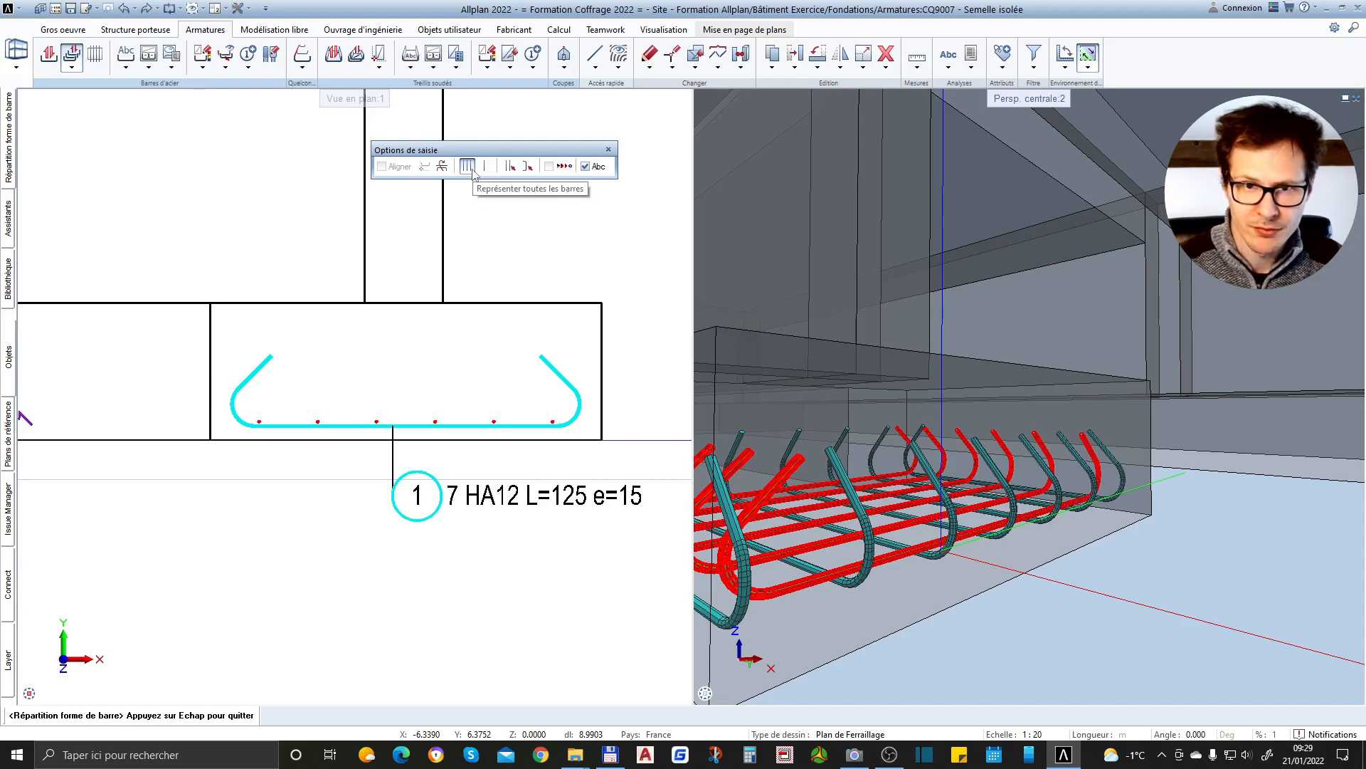
Flip the position 2 bars below the position 1 bar and back above it, and accept the distribution options
left_click(442, 166)
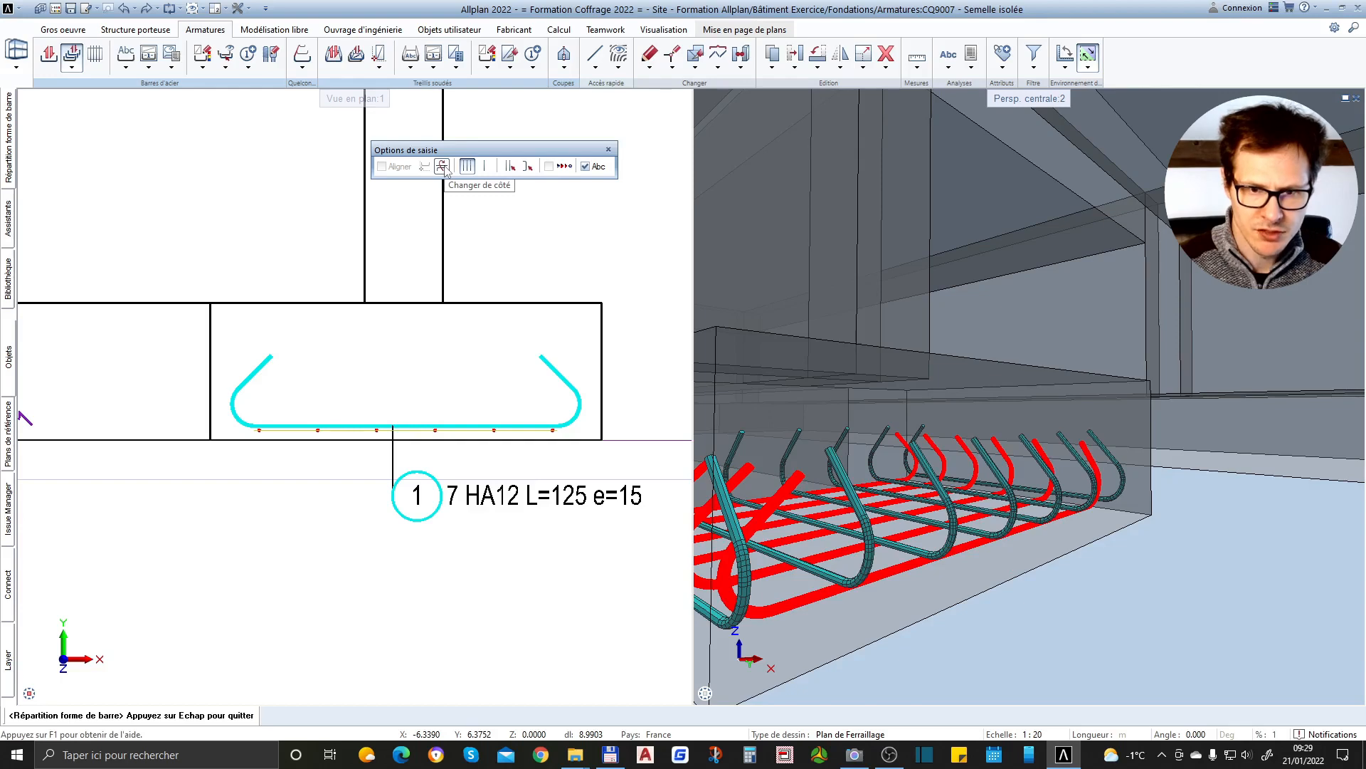
left_click(442, 167)
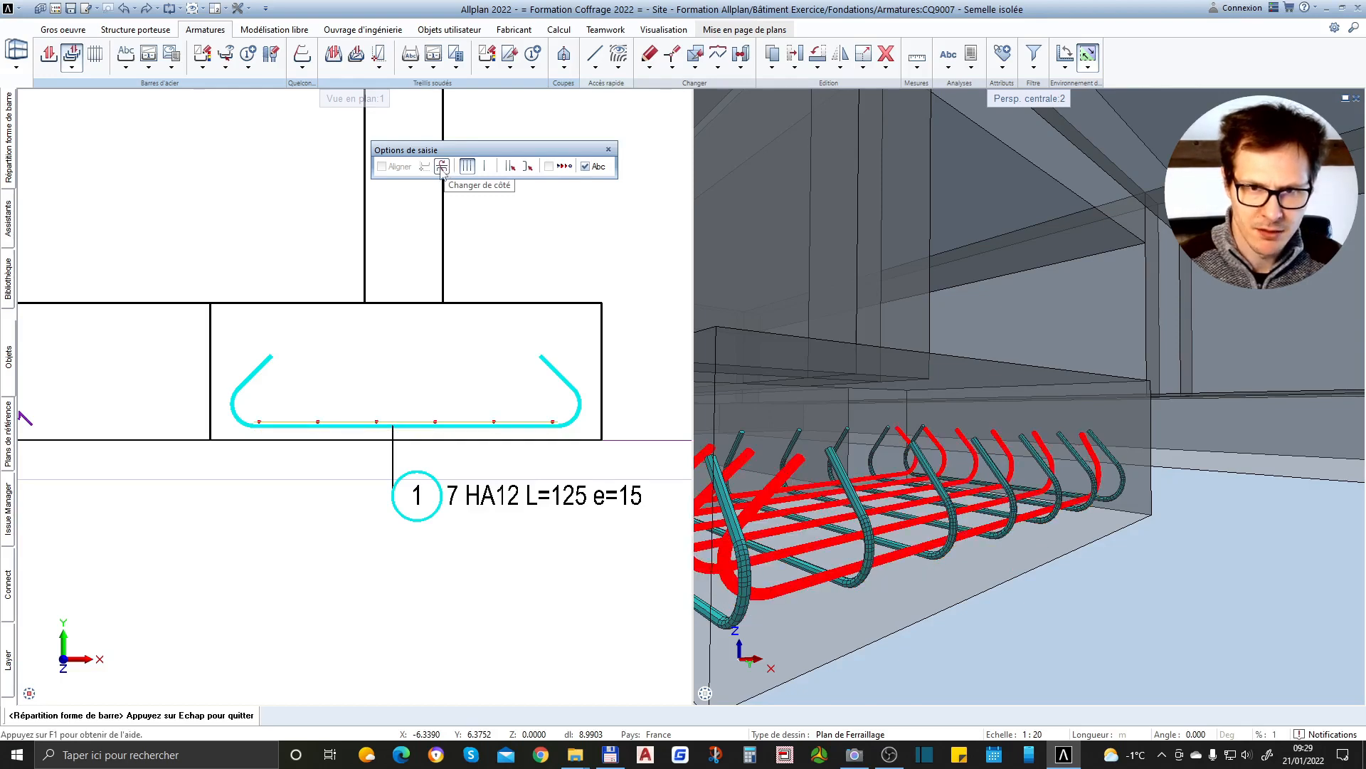
key("Escape")
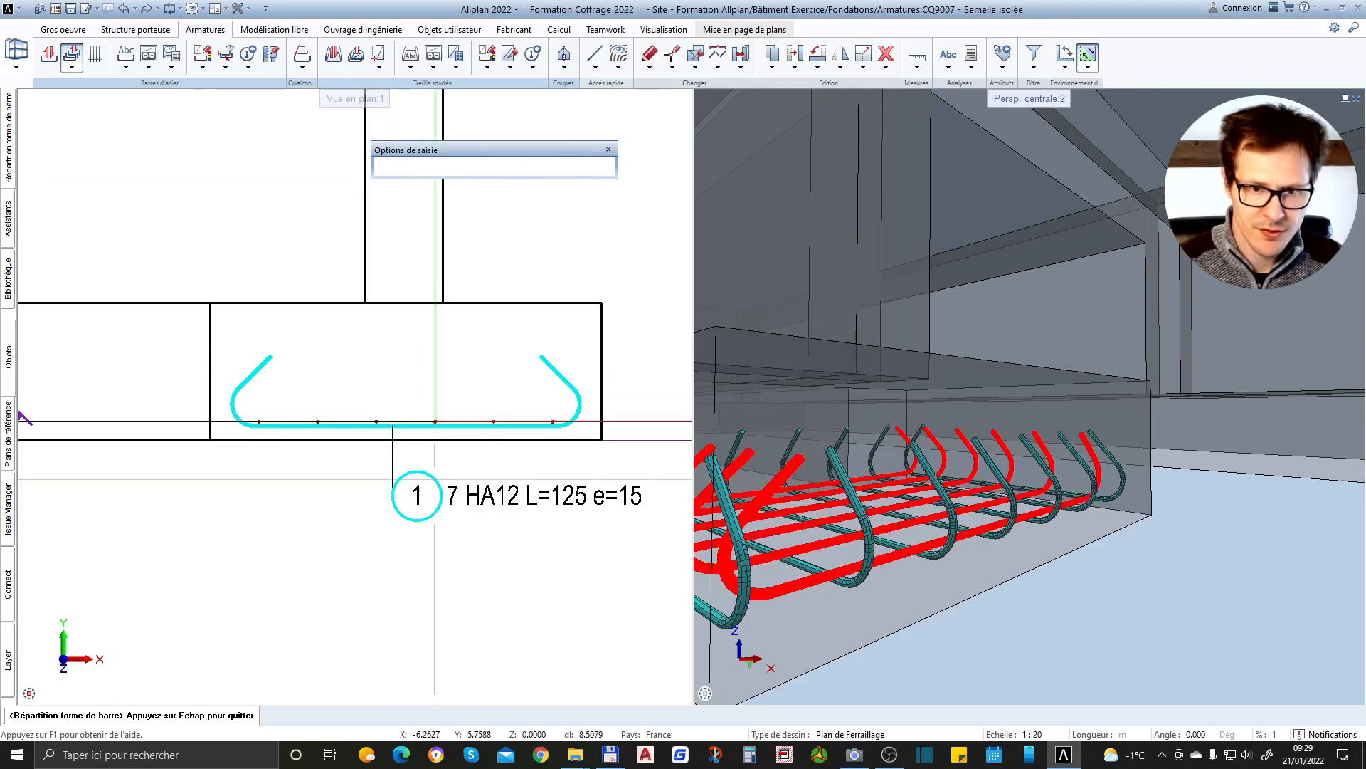
Review the distributed position 2 bars across sections 1-1, 2-2 and 3-3, and inspect their row in section 1-1
scroll(114, 398, "down", 5)
scroll(1030, 397, "down", 2)
scroll(568, 392, "up", 3)
scroll(567, 392, "down", 2)
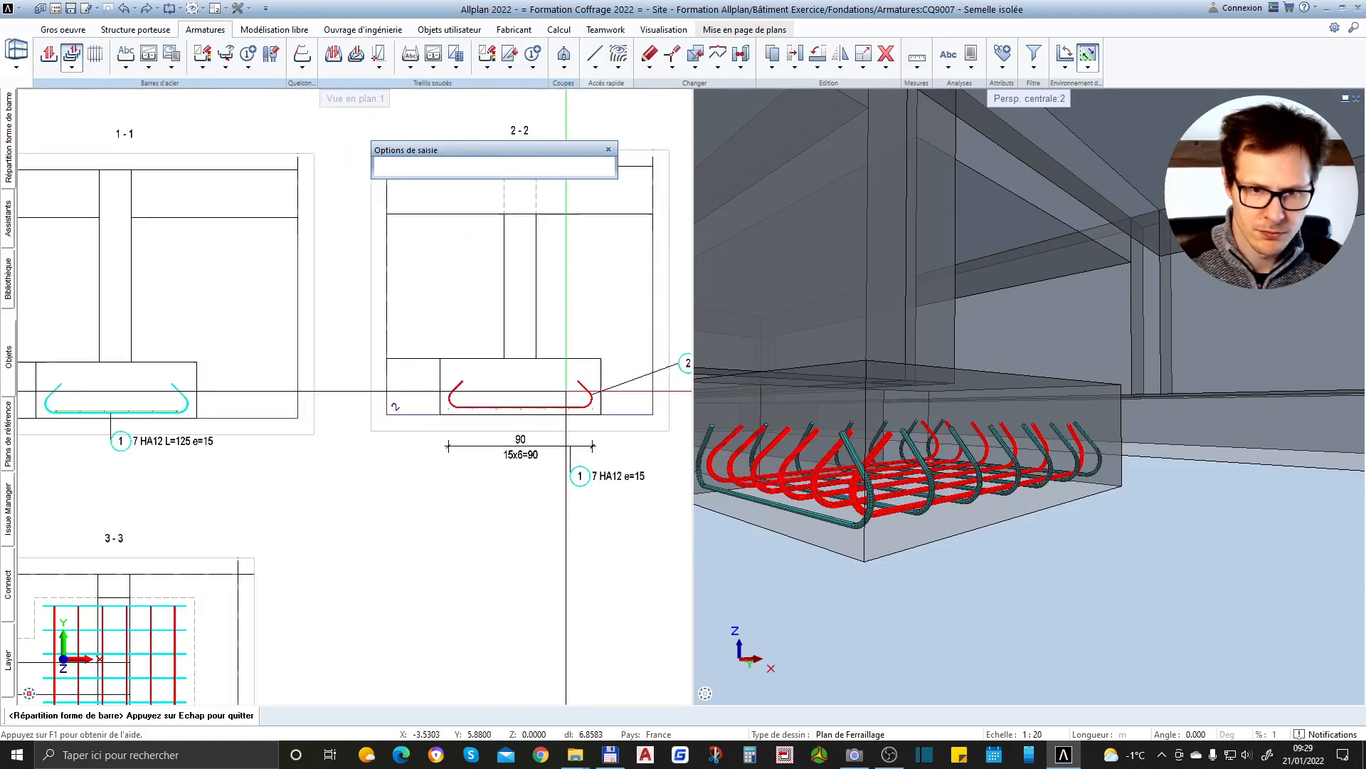
scroll(488, 411, "up", 3)
scroll(493, 411, "down", 3)
scroll(592, 379, "down", 1)
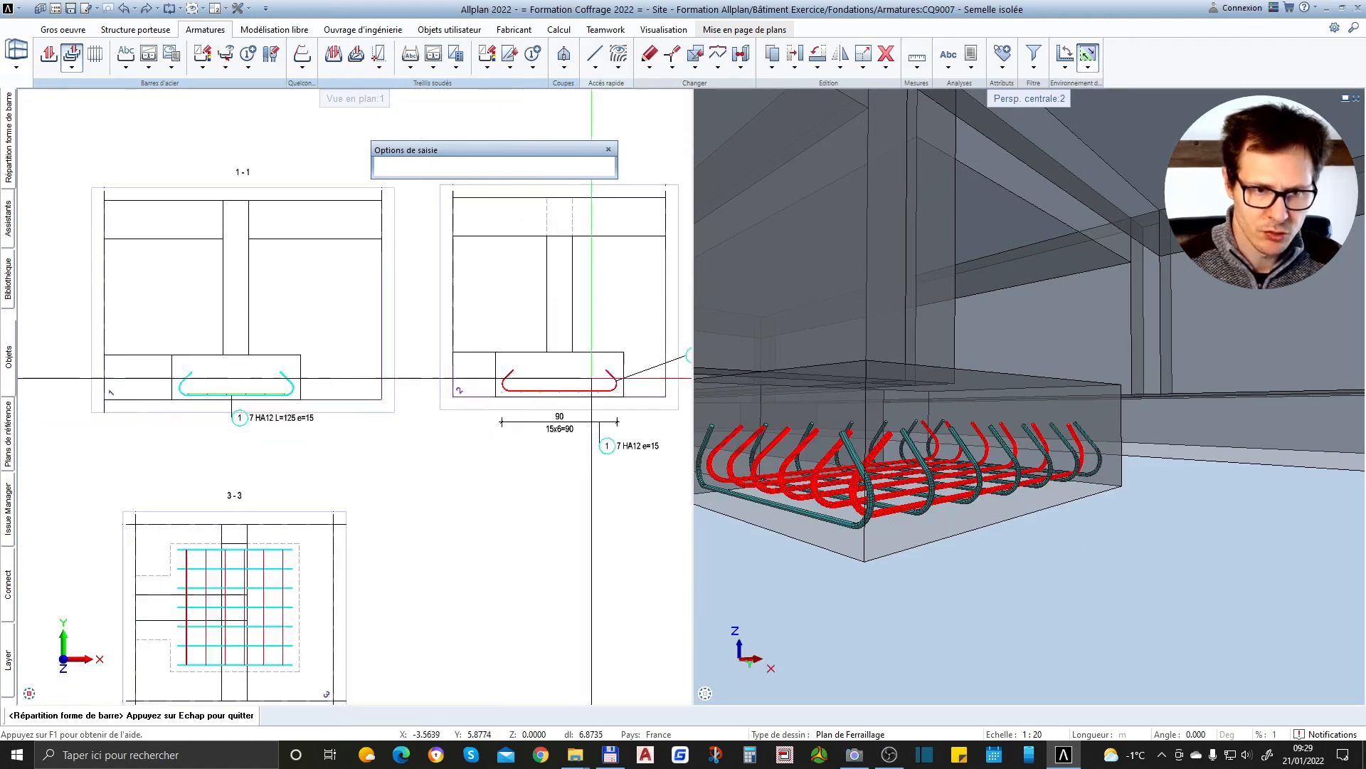
scroll(578, 380, "up", 3)
scroll(563, 384, "down", 3)
scroll(210, 406, "up", 3)
scroll(212, 398, "up", 1)
scroll(369, 366, "down", 2)
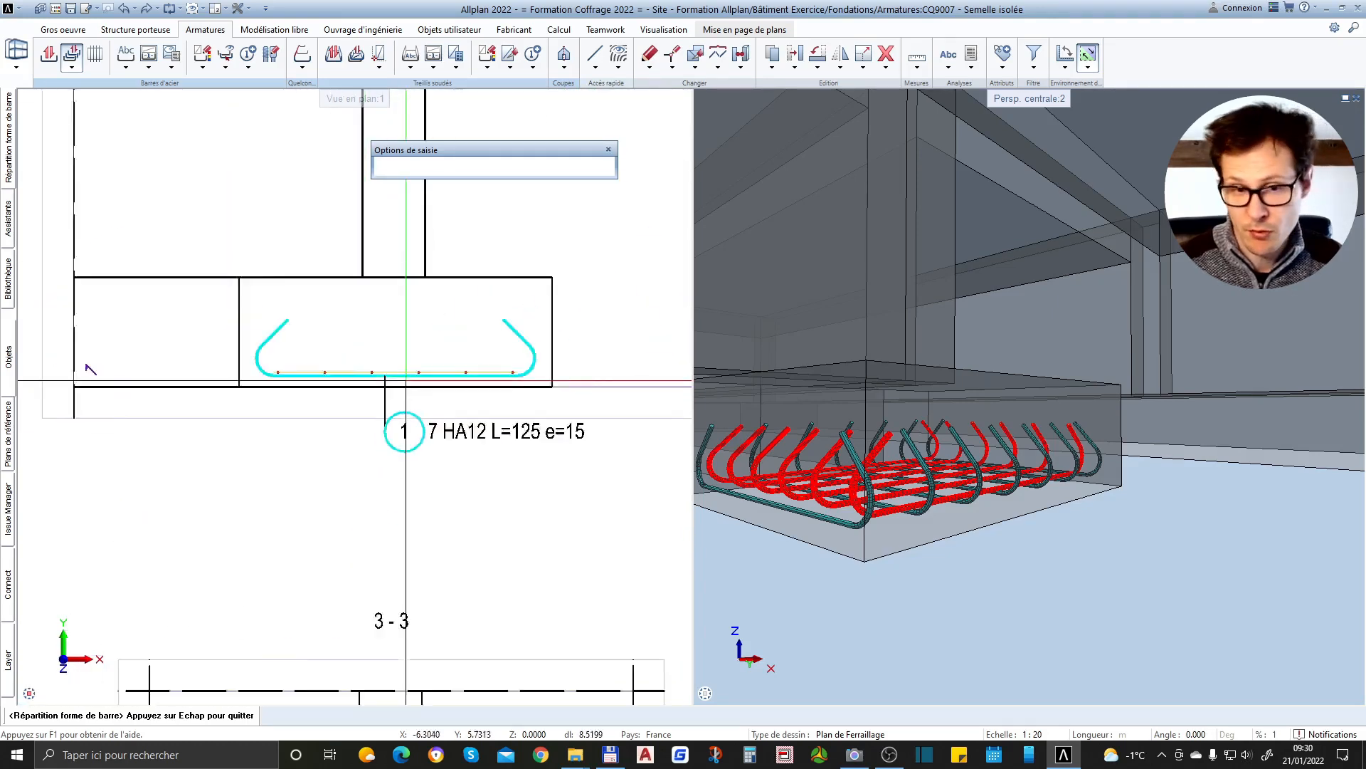
scroll(375, 367, "up", 2)
scroll(186, 384, "down", 2)
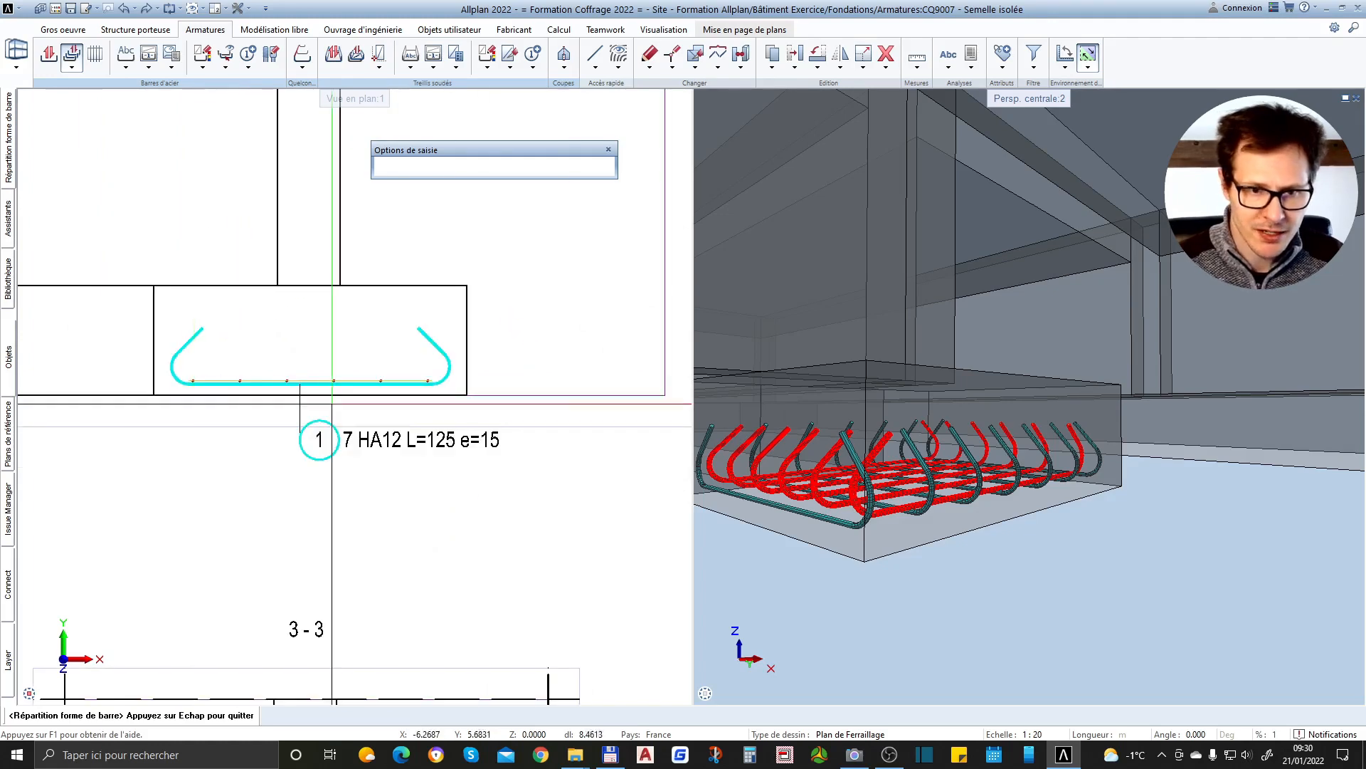
Complete the distribution of the position 2 bars in section 1-1 and leave the command
left_click(383, 385)
key("Escape")
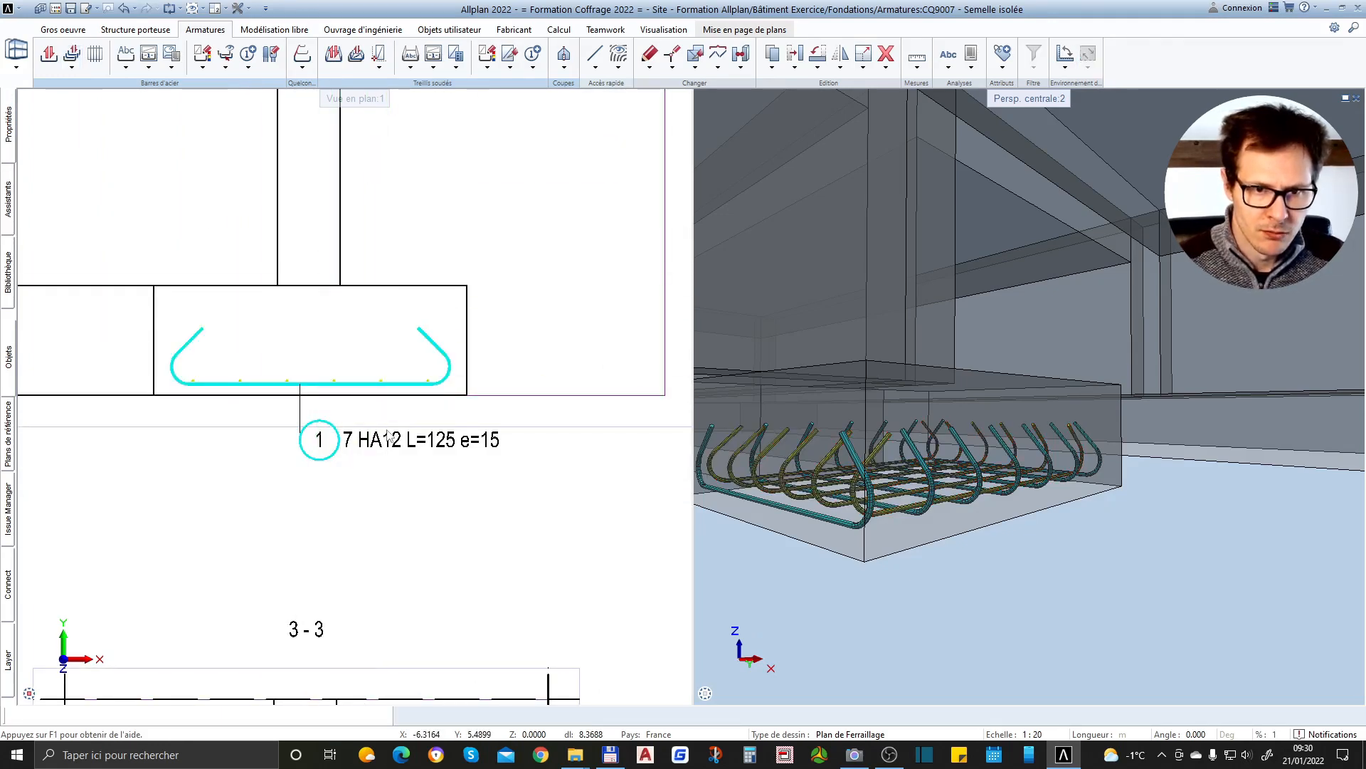
key("Escape")
Compare the bars in section 1-1 with the position 1 and position 2 labels and spacing dimension in section 2-2
scroll(347, 386, "down", 3)
scroll(291, 421, "down", 2)
scroll(589, 409, "up", 4)
scroll(221, 392, "down", 3)
scroll(434, 418, "up", 3)
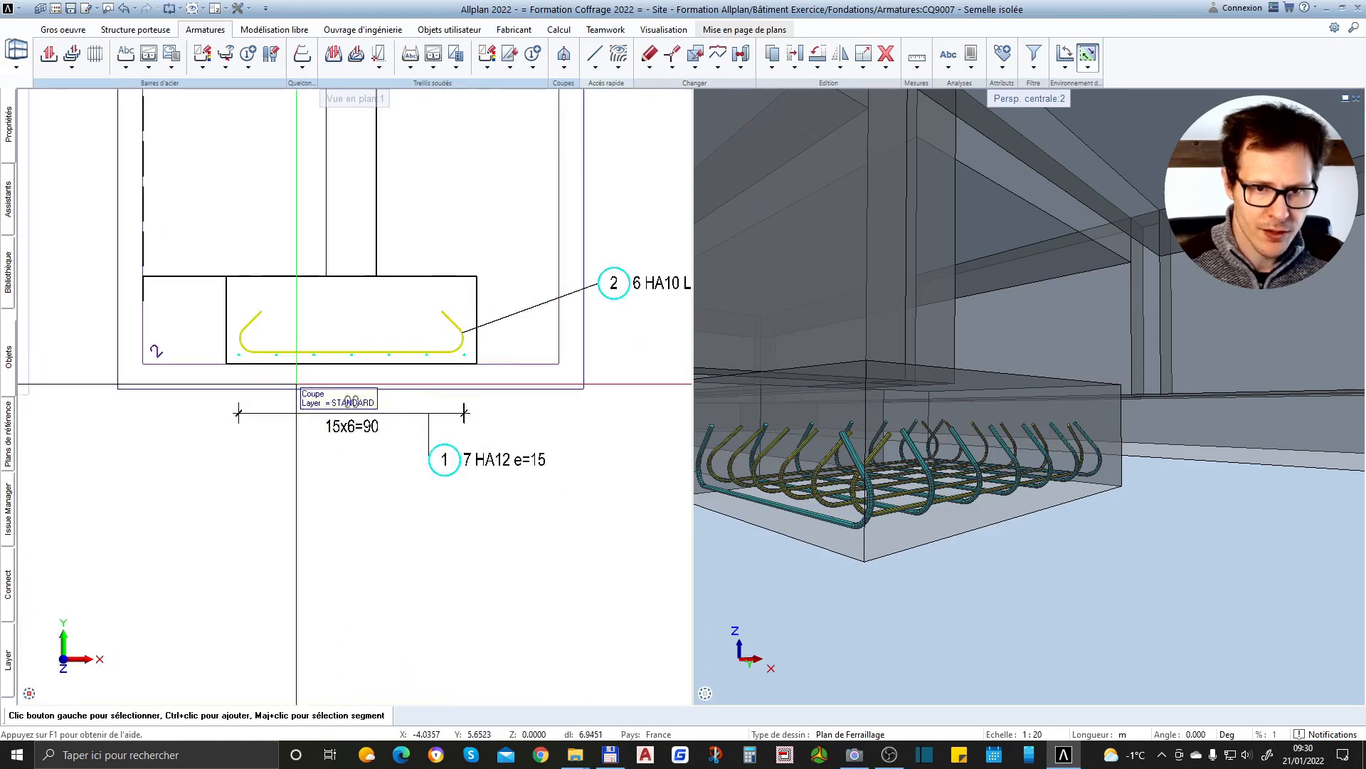
scroll(427, 396, "down", 3)
scroll(472, 391, "up", 3)
scroll(498, 388, "down", 1)
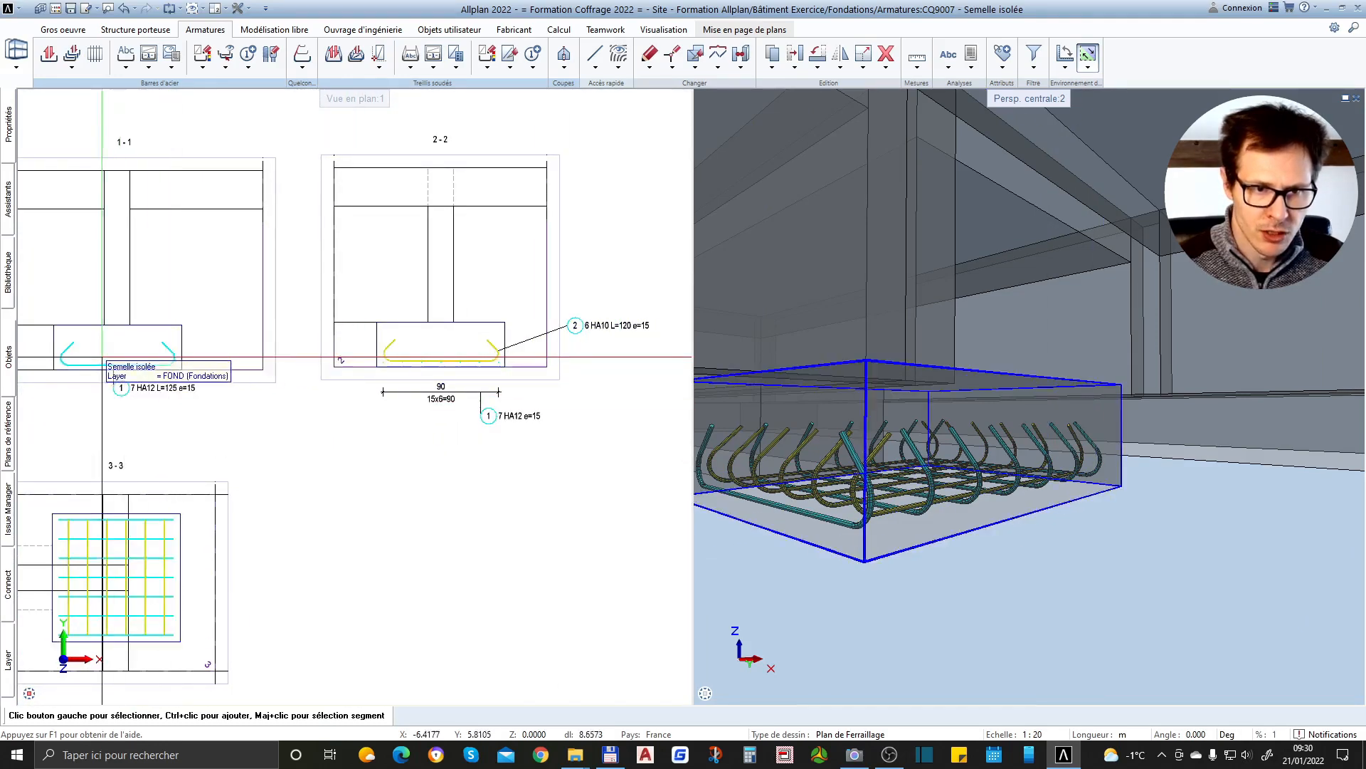
scroll(107, 367, "up", 3)
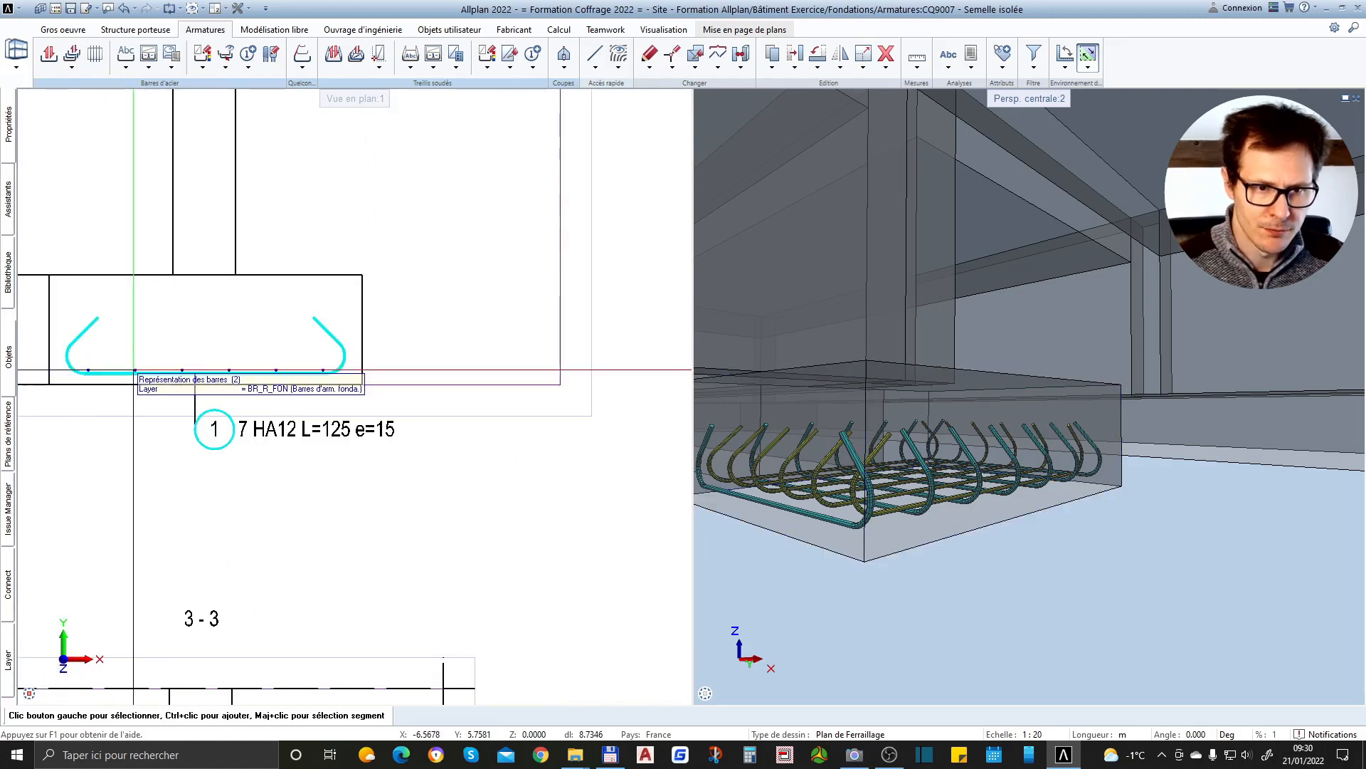
scroll(135, 371, "down", 3)
scroll(618, 362, "up", 2)
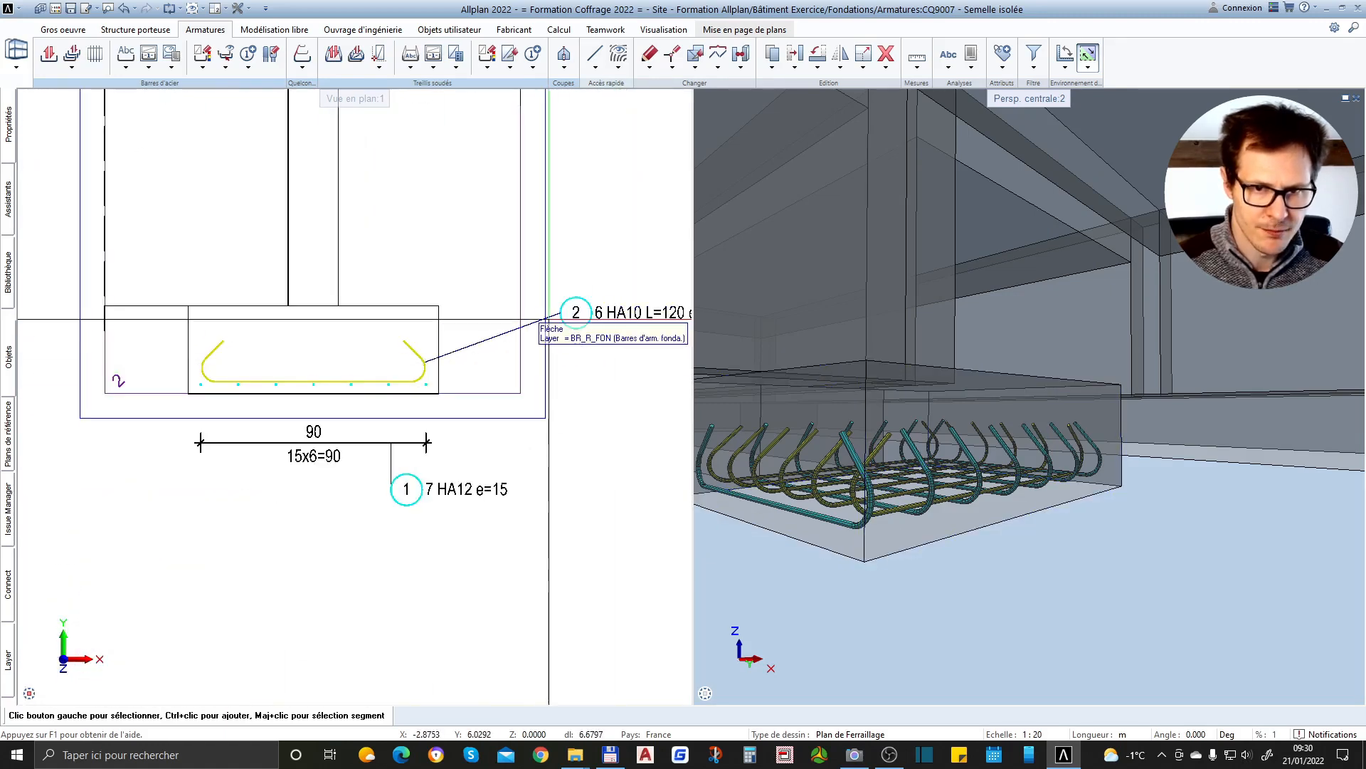
scroll(421, 361, "up", 1)
scroll(253, 381, "down", 3)
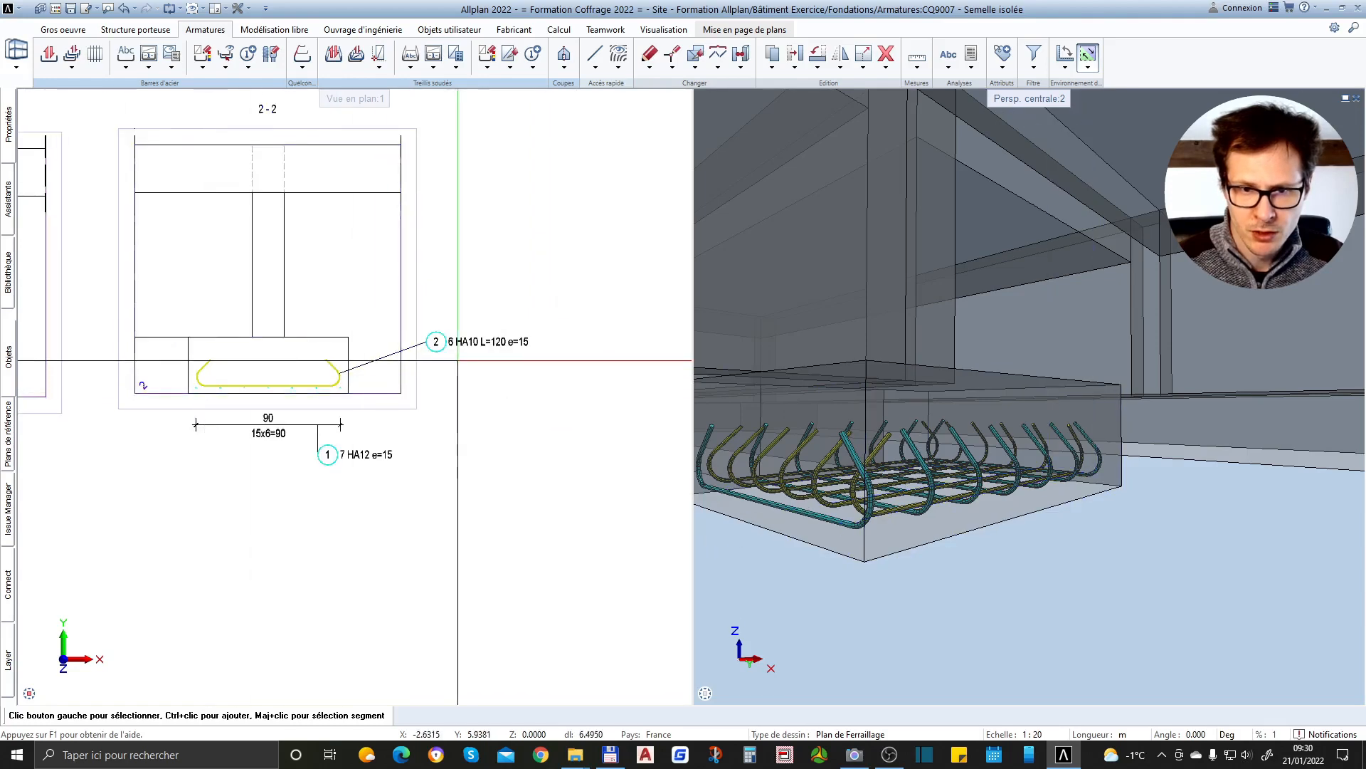
scroll(459, 362, "up", 4)
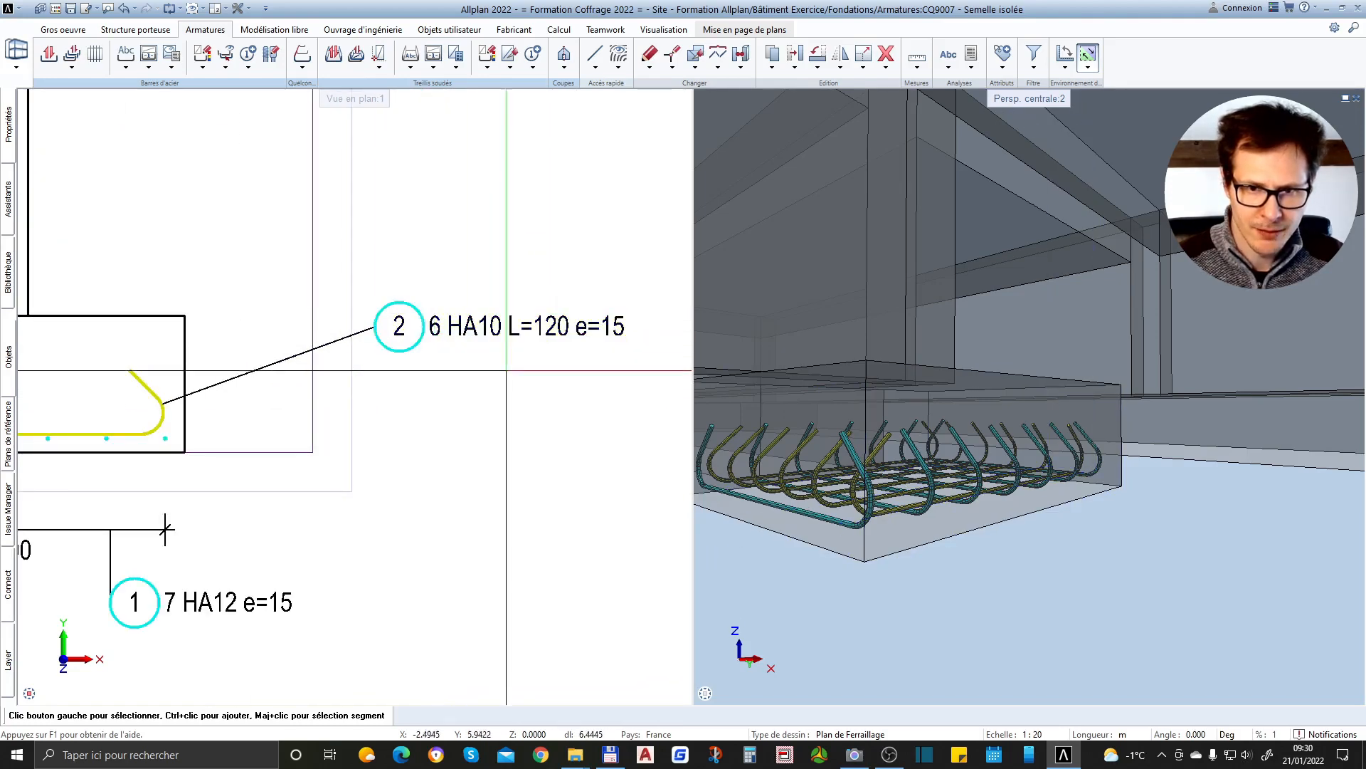
scroll(470, 346, "down", 4)
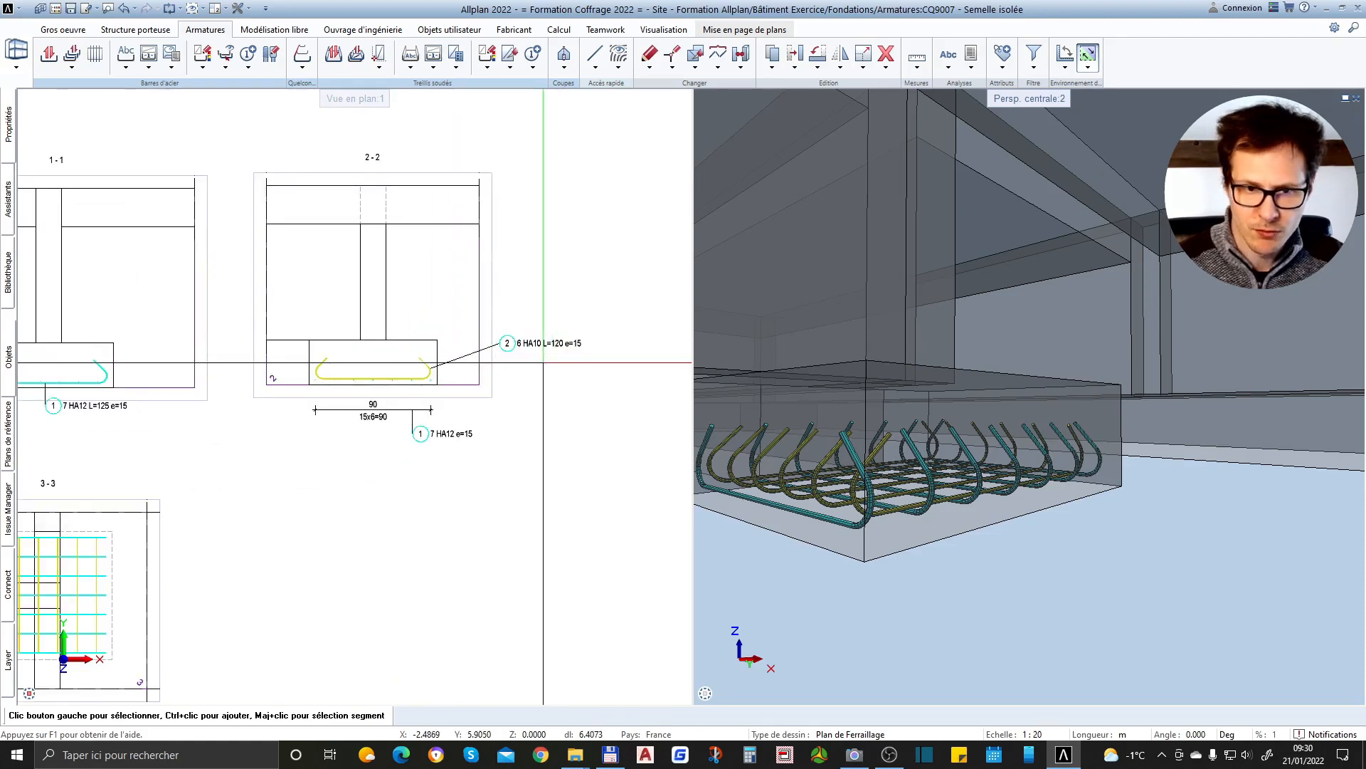
scroll(544, 363, "down", 2)
scroll(437, 374, "up", 2)
scroll(527, 405, "up", 1)
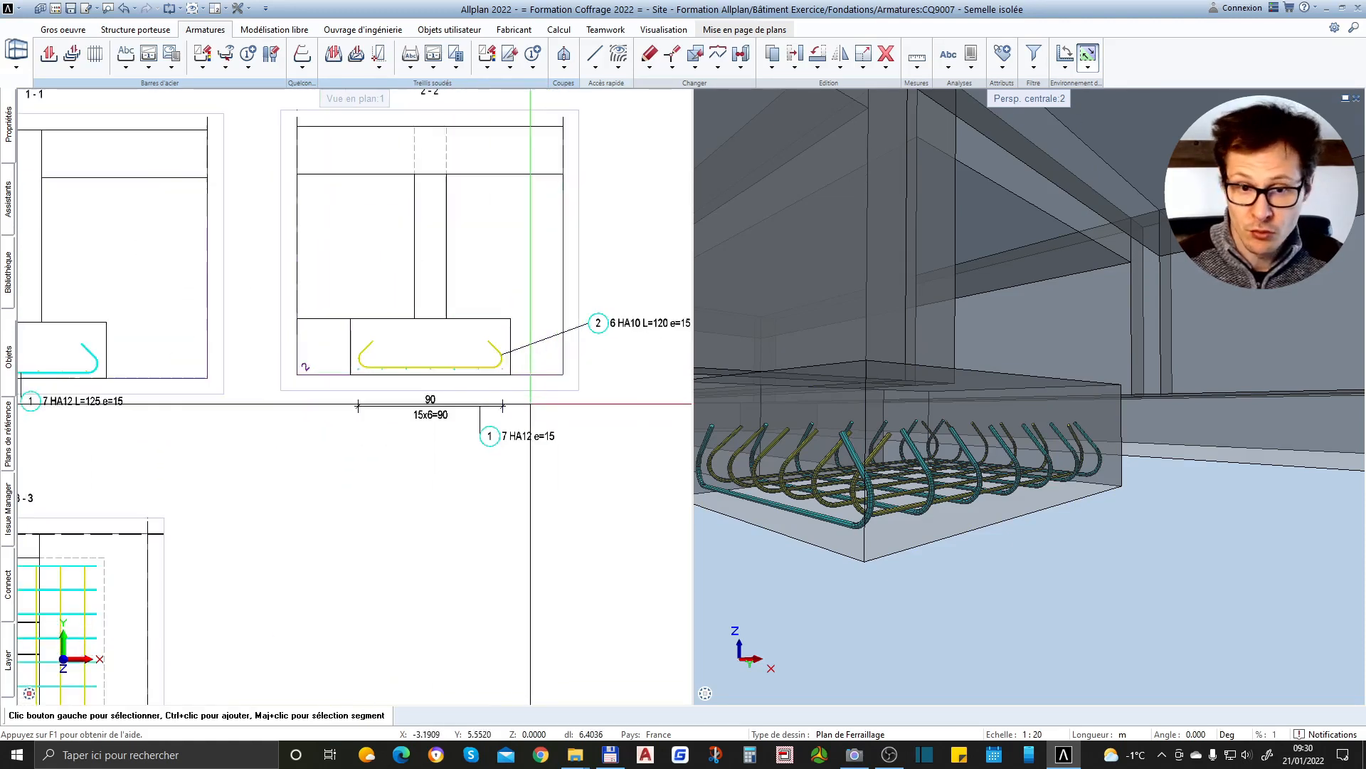
Delete the spacing dimension line and its position 1 label below section 2-2
left_click_drag(528, 400, 398, 460)
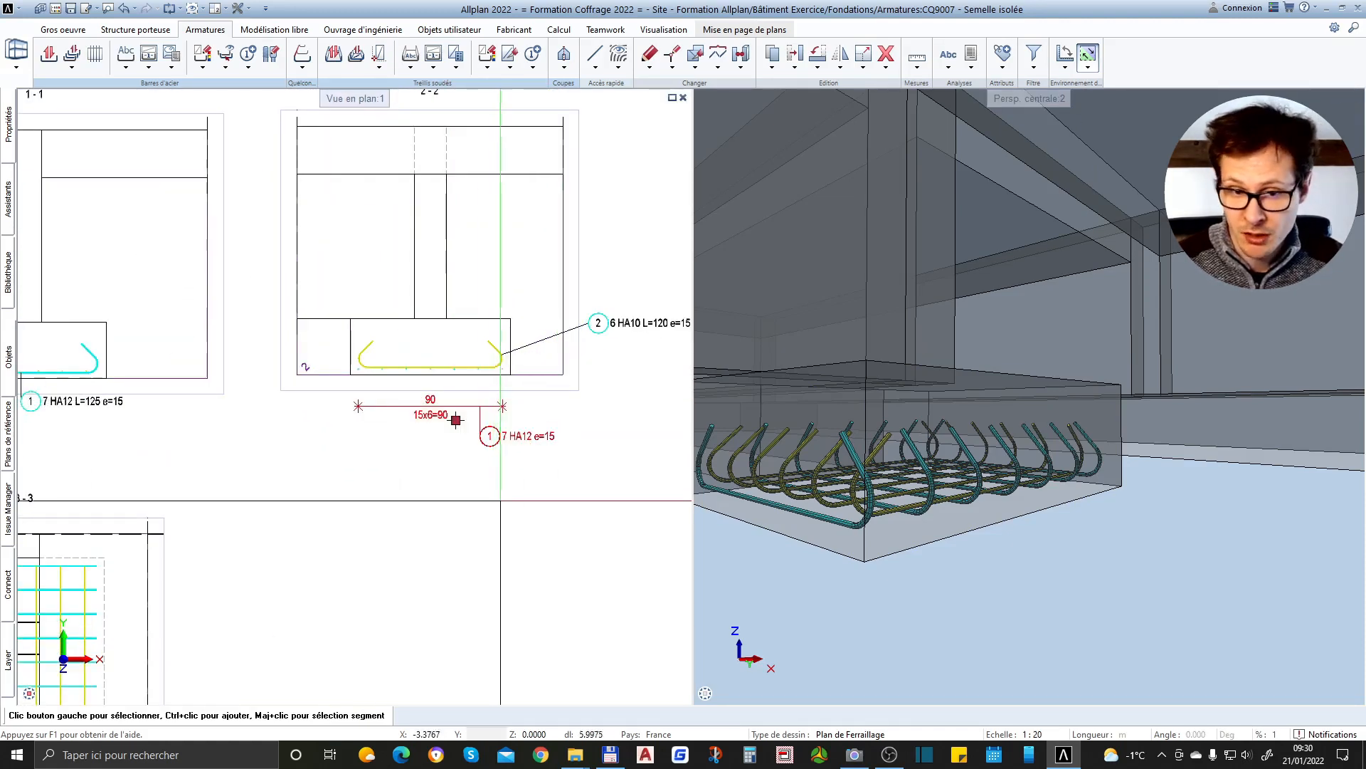
key("Delete")
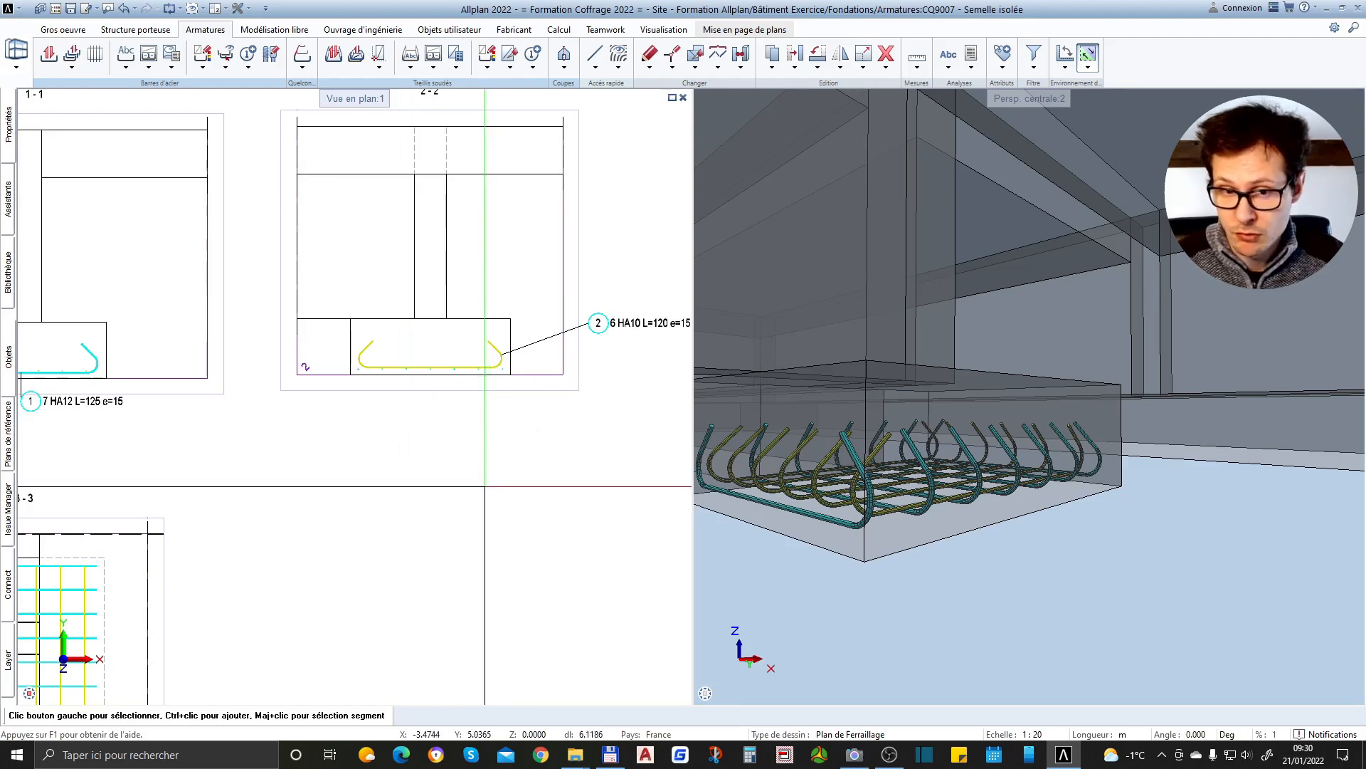
Check the bar annotations around section 2-2 and view the two crossing bar layers of the footing in 3D
scroll(499, 463, "down", 2)
scroll(342, 508, "up", 4)
scroll(342, 508, "down", 2)
scroll(562, 437, "up", 4)
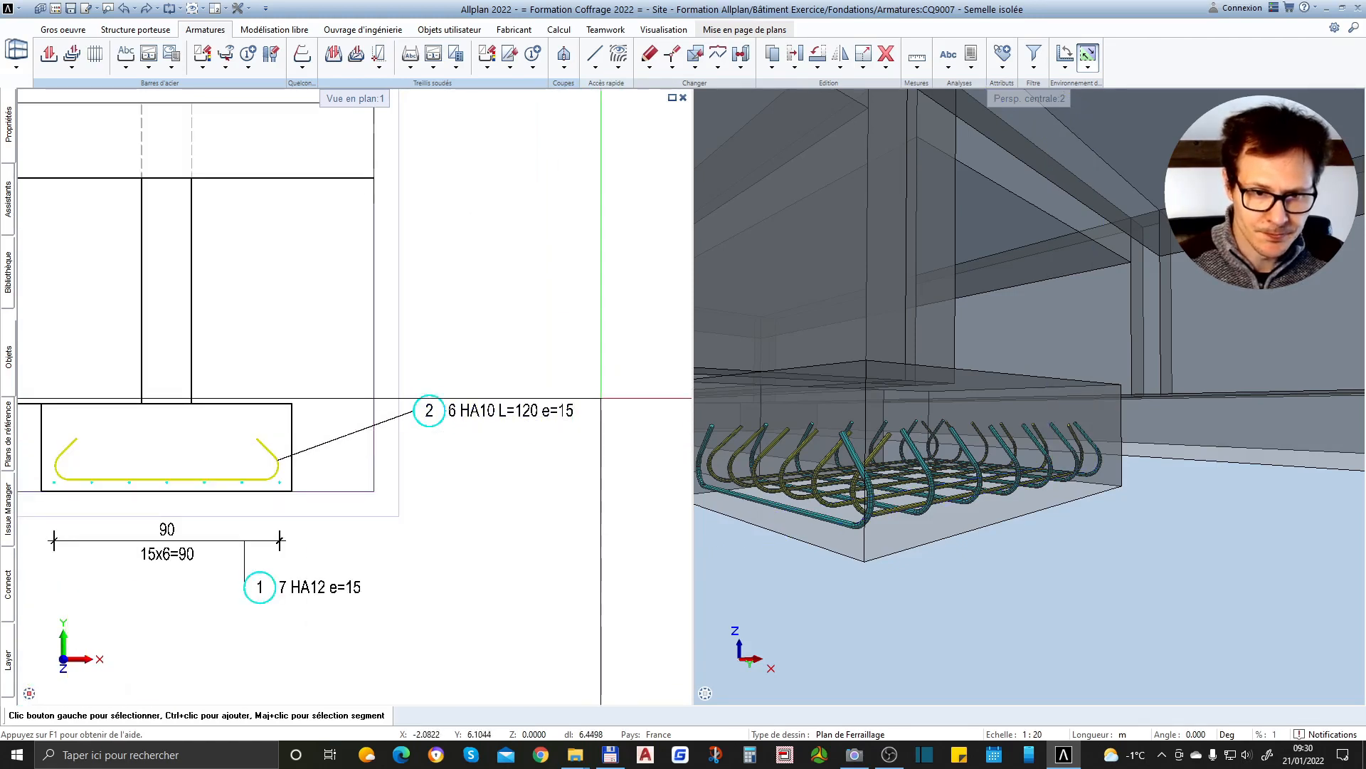
scroll(601, 399, "down", 2)
scroll(490, 556, "up", 3)
scroll(523, 456, "down", 1)
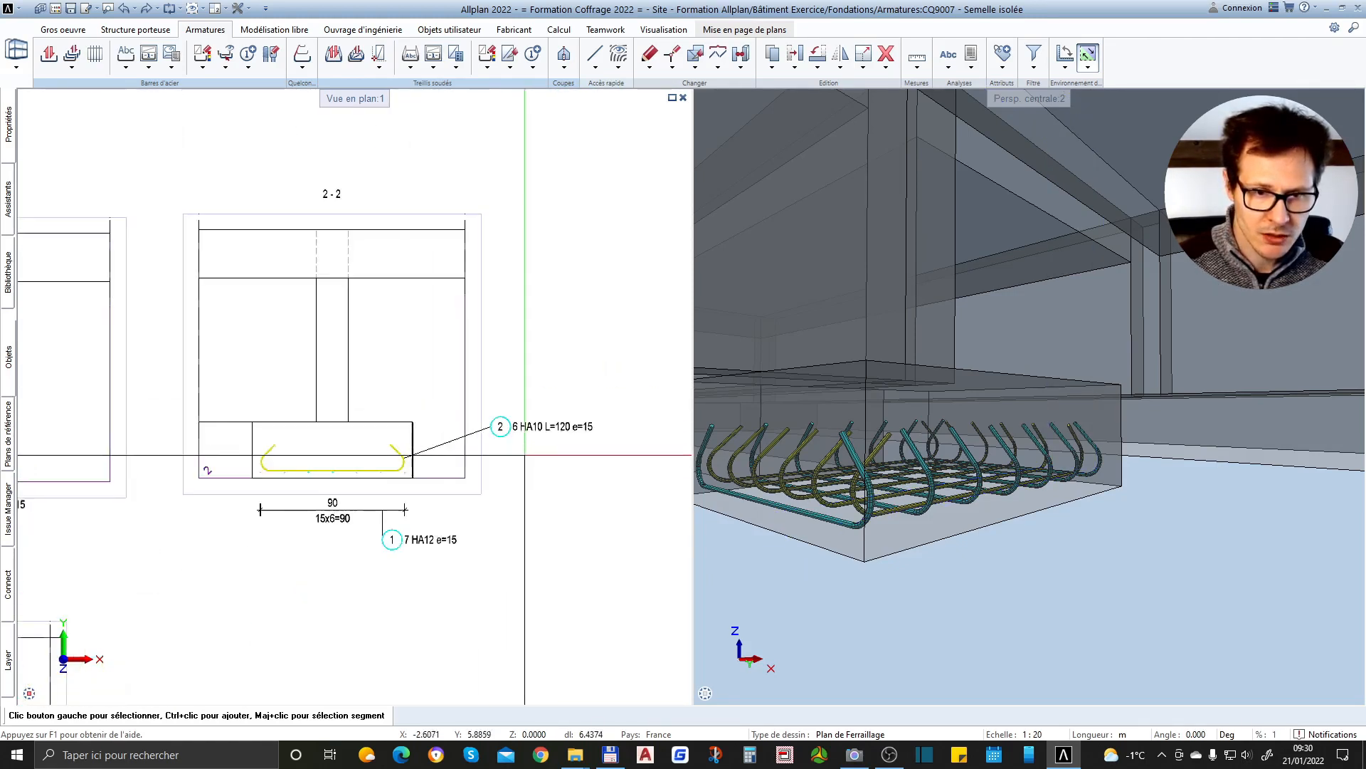
middle_click_drag(956, 482, 995, 580)
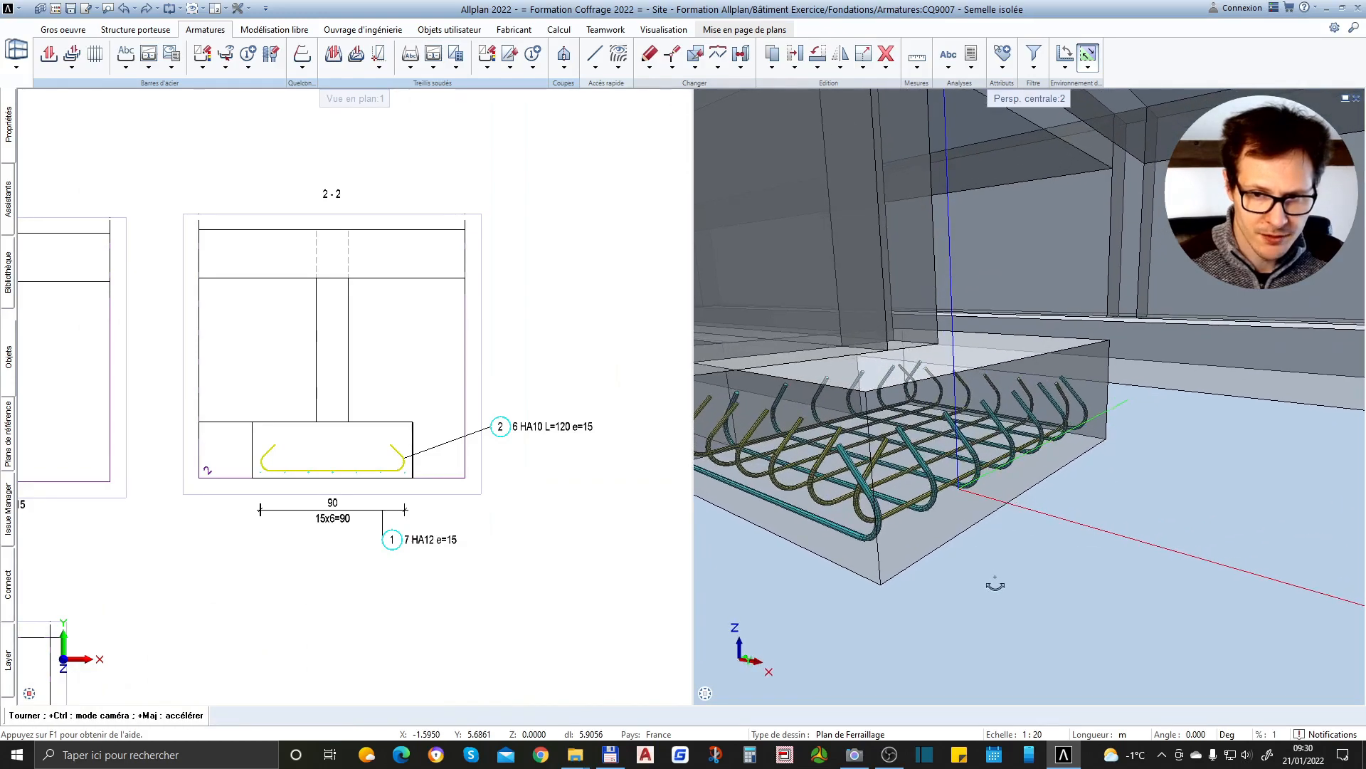
Examine the two crossing bar layers in plan section 3-3 and compare them with the bars drawn in section 2-2
scroll(1122, 492, "down", 2)
scroll(961, 455, "up", 4)
middle_click_drag(1021, 531, 833, 523)
scroll(537, 331, "down", 2)
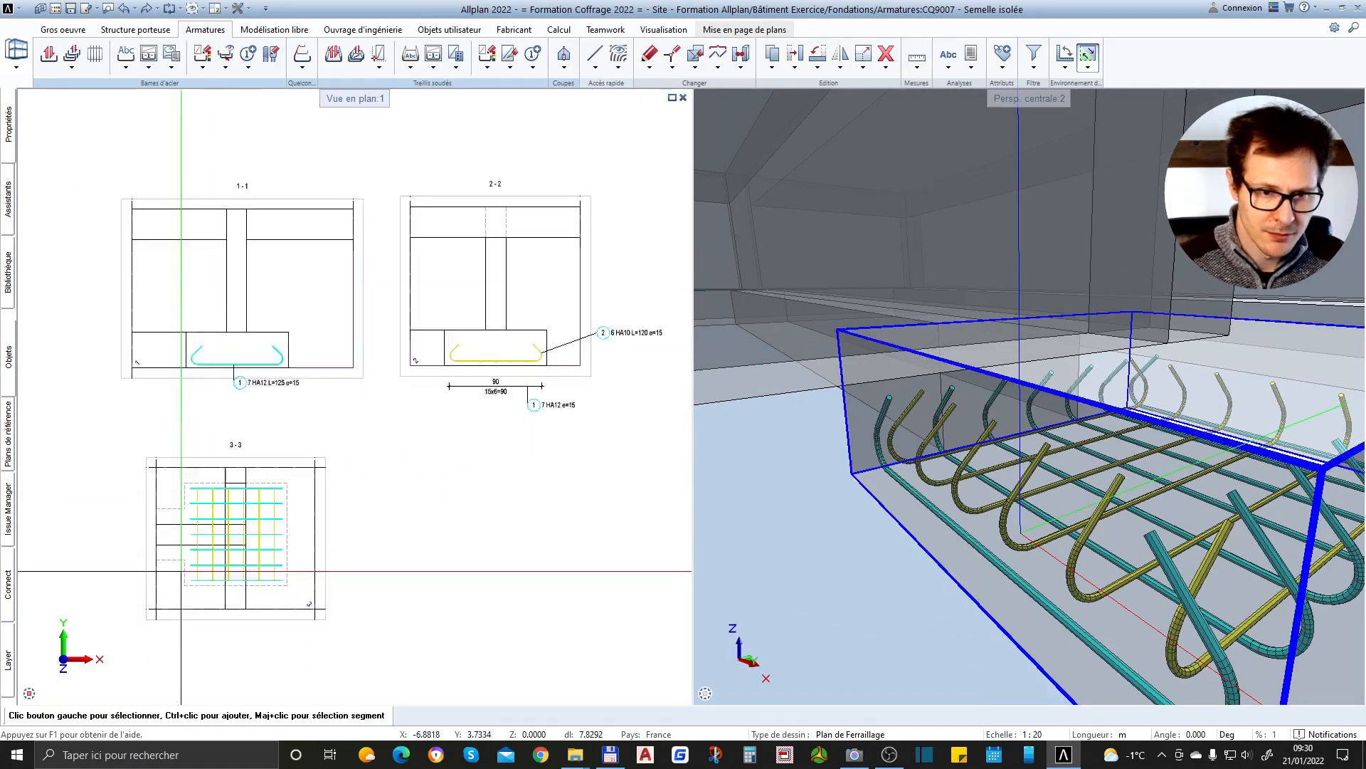
scroll(143, 591, "up", 3)
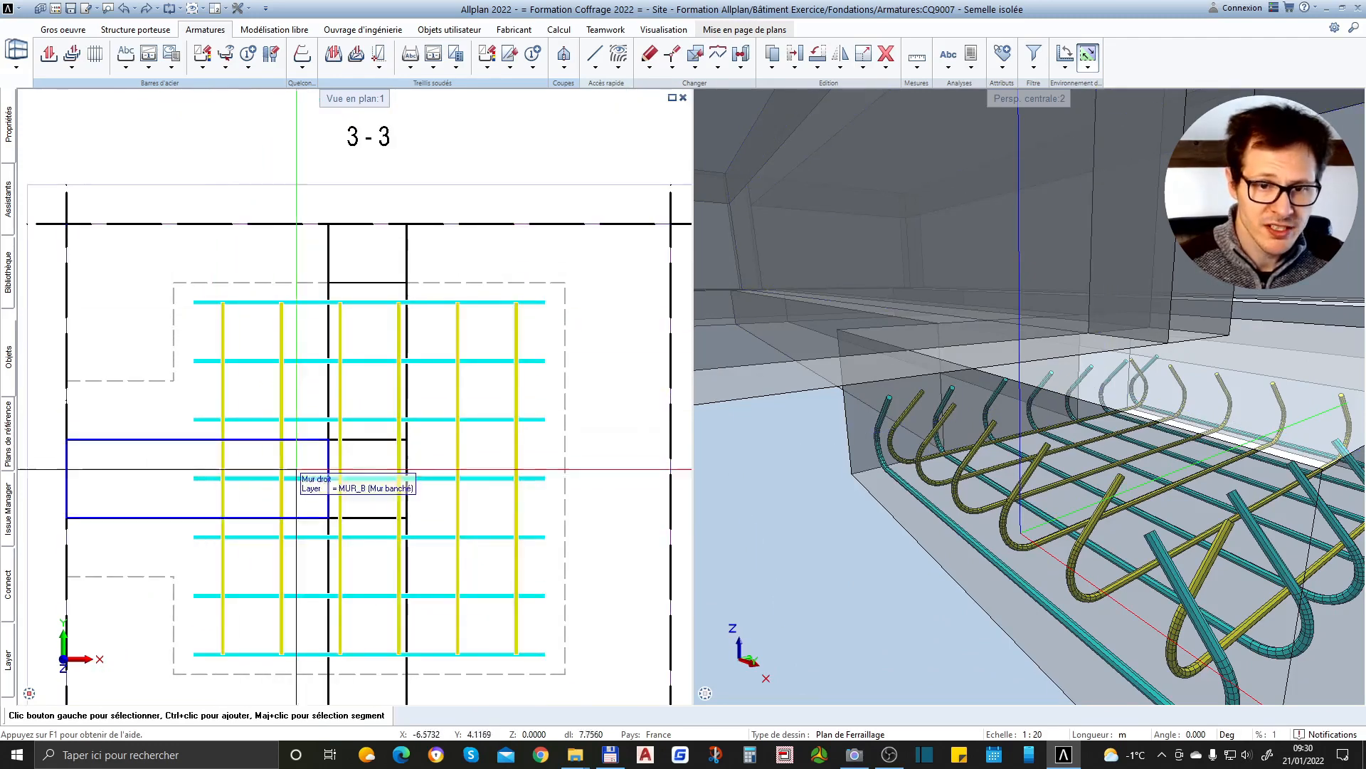
scroll(531, 498, "down", 2)
scroll(530, 496, "up", 3)
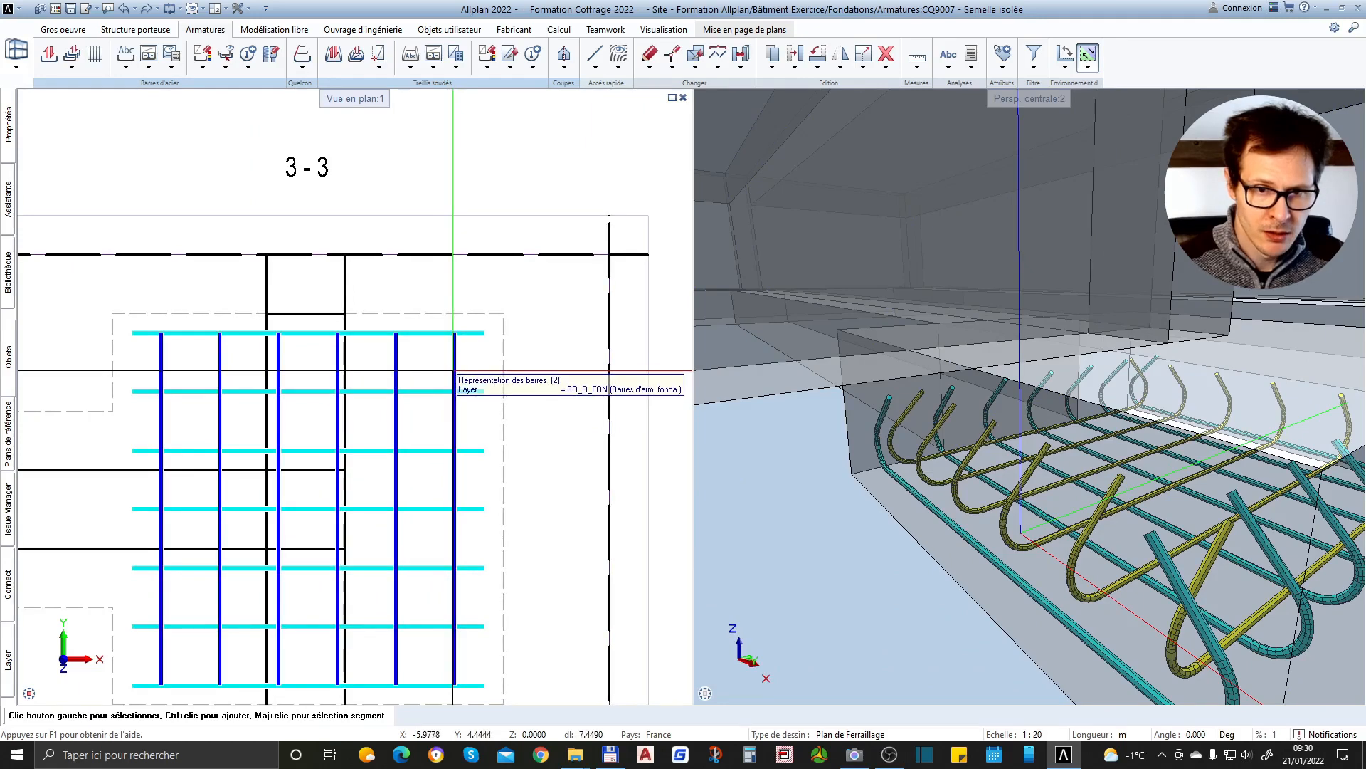
scroll(396, 424, "down", 3)
scroll(531, 448, "up", 5)
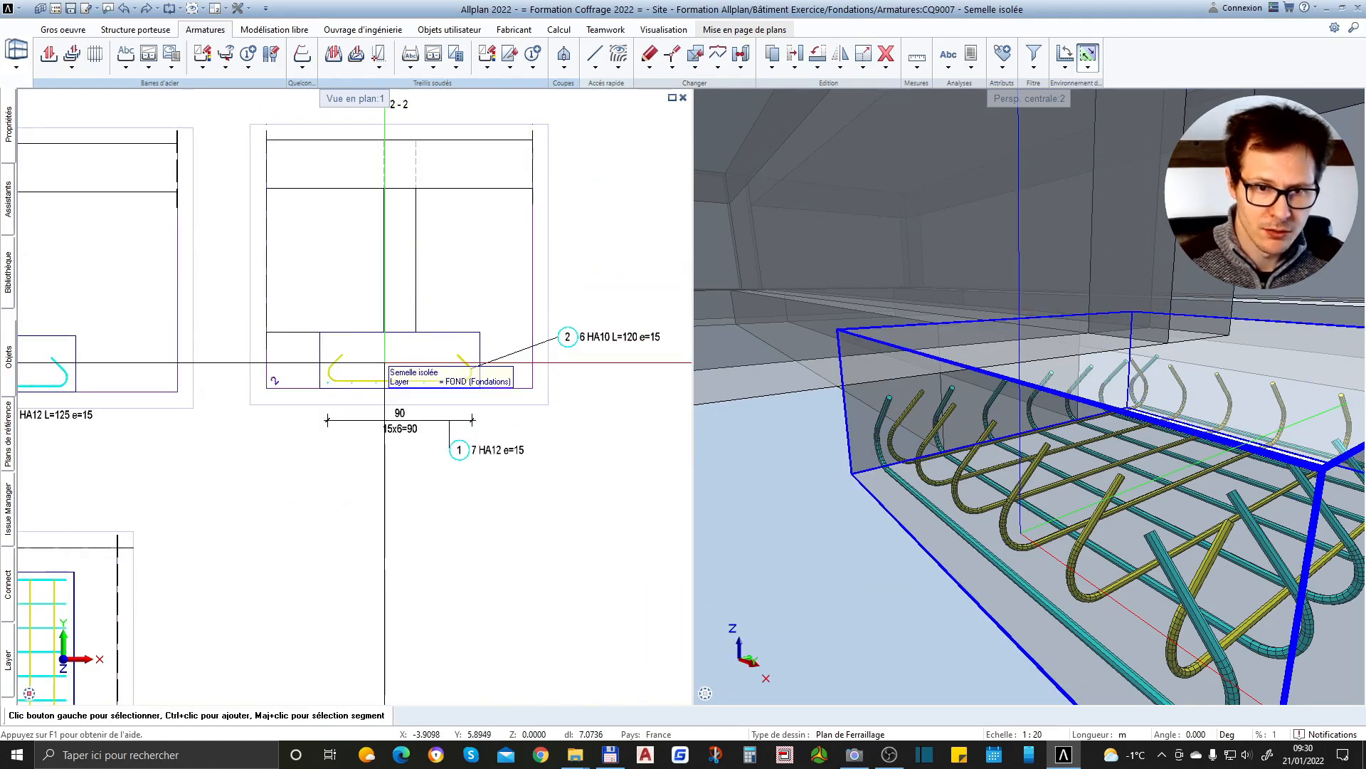
Inspect the hooked bars of both layers inside the isolated footing in 3D from several angles and distances
middle_click_drag(1173, 578, 1046, 417)
scroll(1045, 411, "up", 5)
left_click_drag(1045, 410, 1136, 366)
scroll(1136, 366, "down", 4)
scroll(1040, 431, "up", 3)
scroll(944, 496, "down", 3)
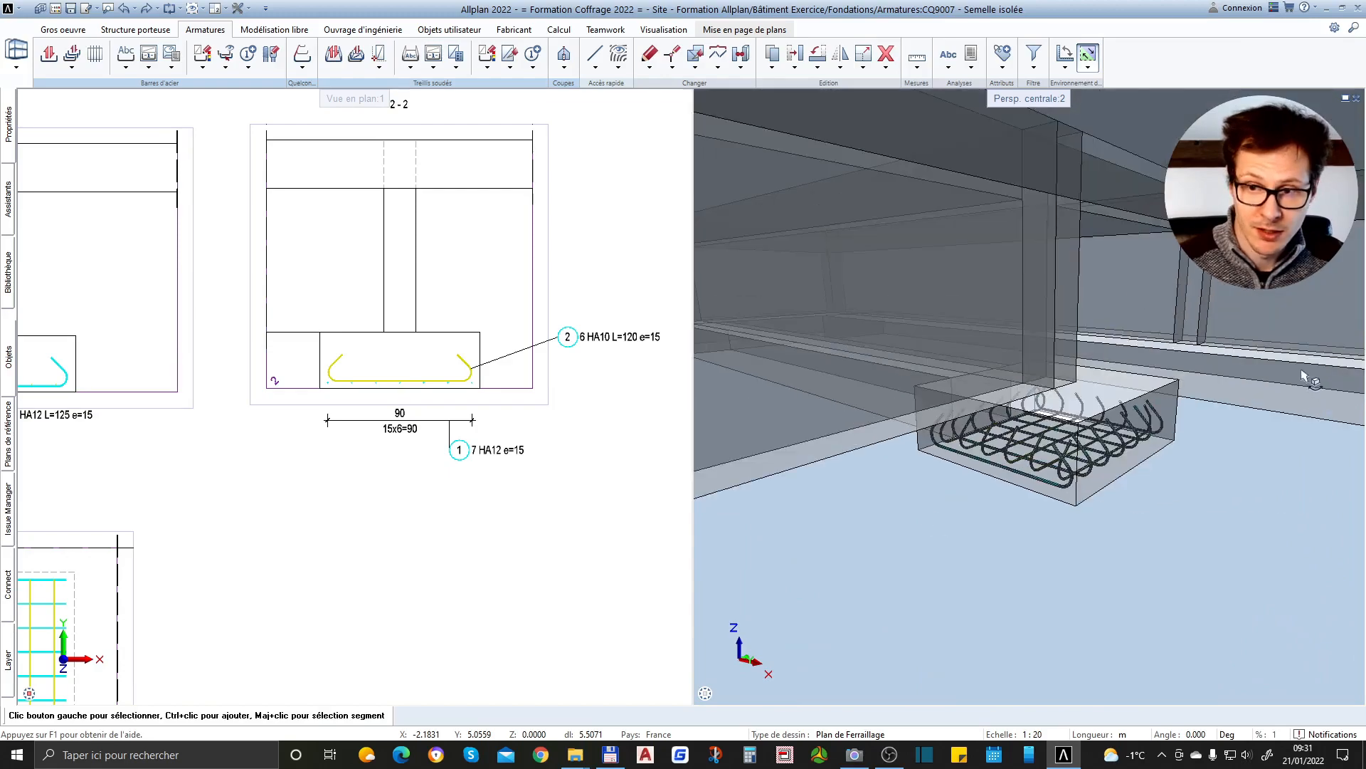
scroll(1312, 381, "up", 4)
scroll(1316, 383, "down", 3)
scroll(911, 491, "up", 3)
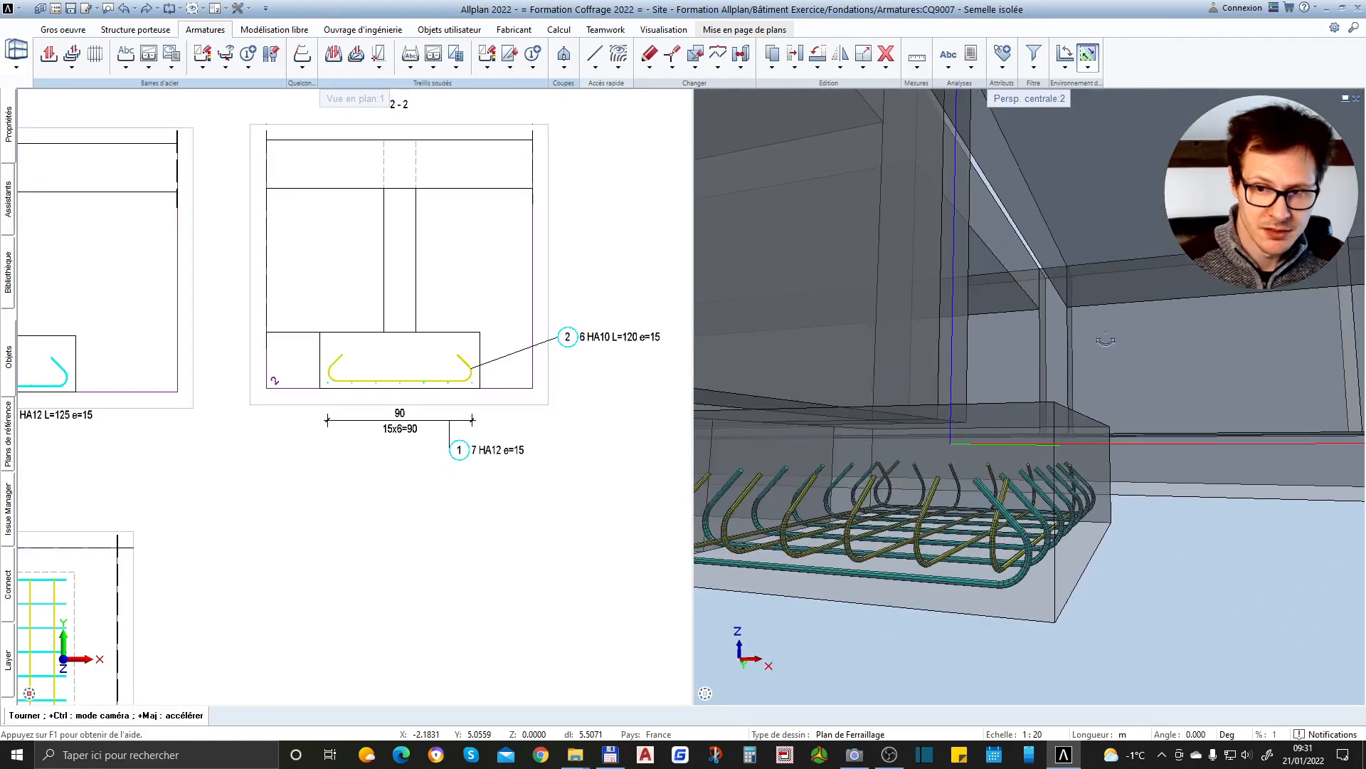
scroll(876, 477, "down", 2)
scroll(842, 463, "up", 2)
scroll(491, 442, "down", 2)
scroll(263, 367, "up", 4)
scroll(263, 360, "down", 2)
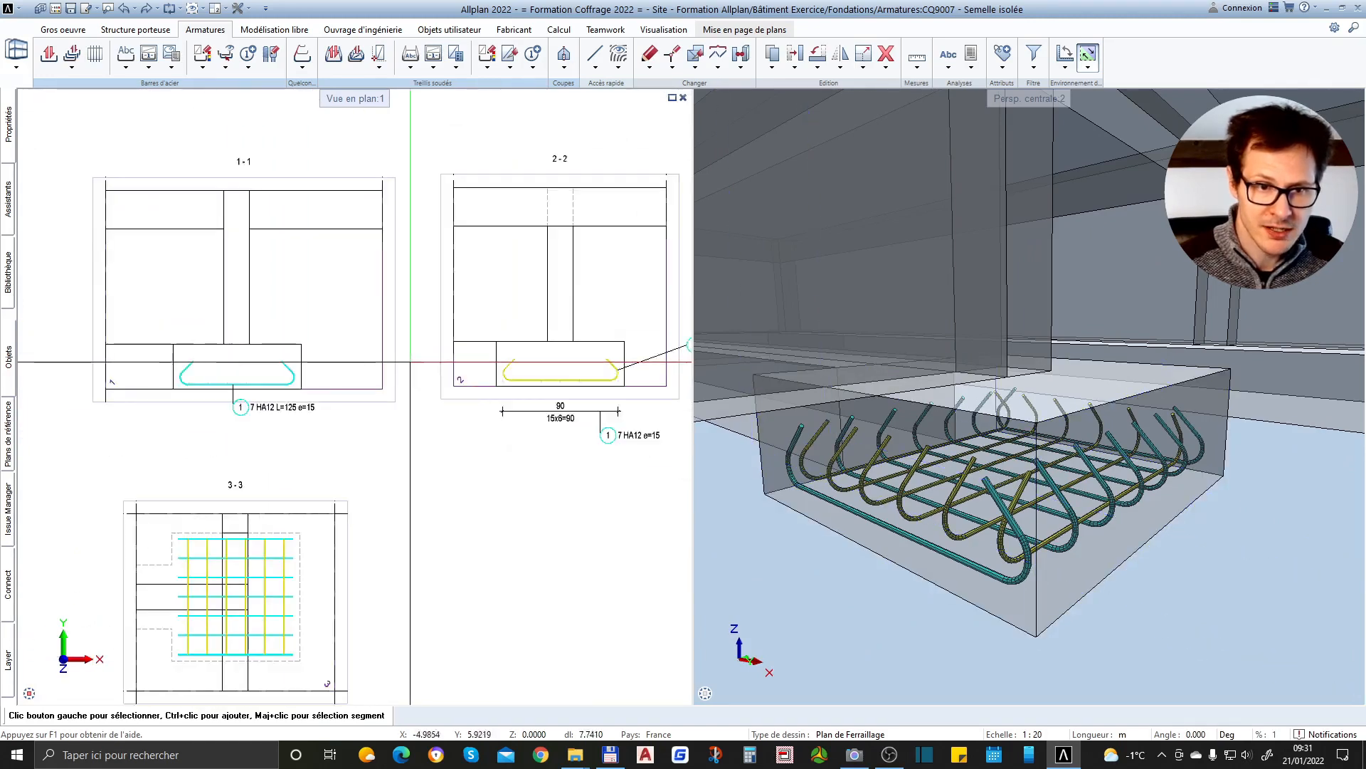
Review the bar labels and spacing dimension in sections 1-1 and 2-2 against the footing's reinforcement in 3D
scroll(299, 377, "up", 3)
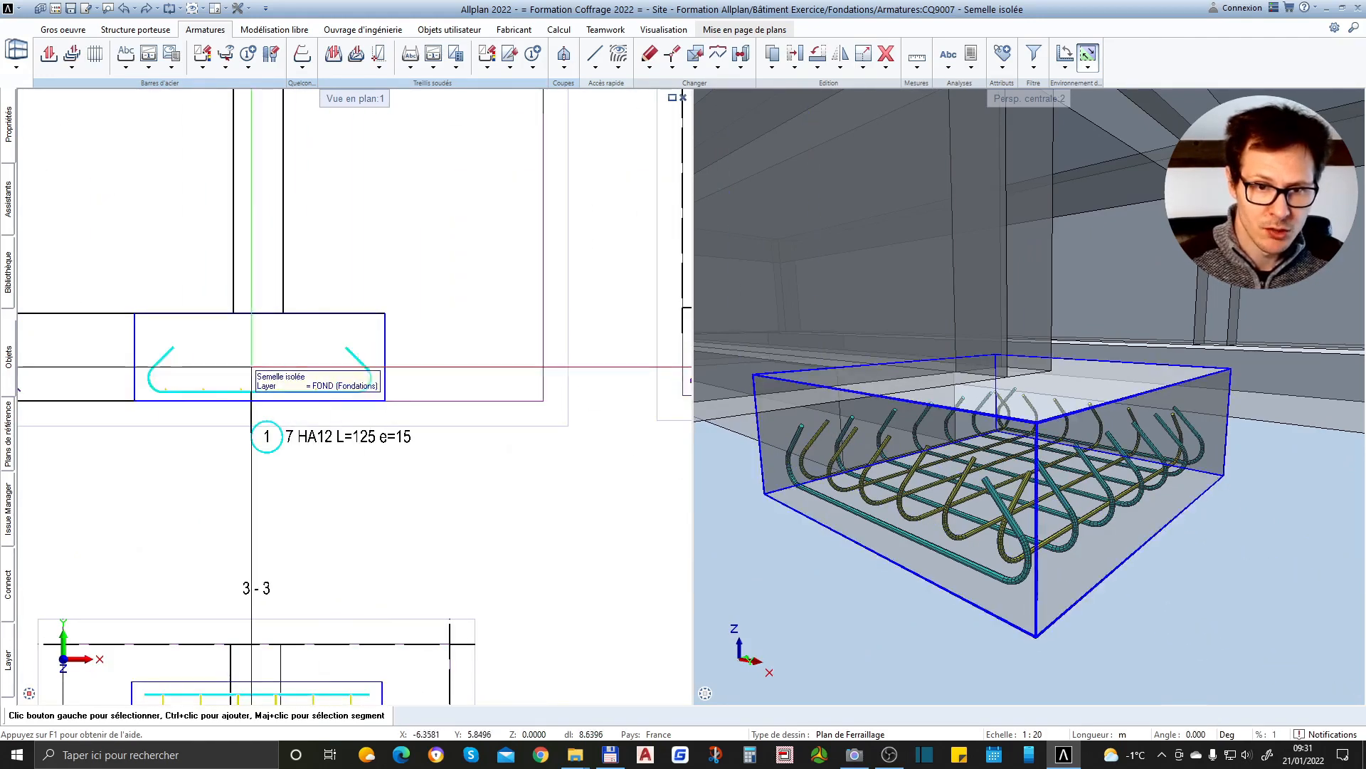
scroll(398, 388, "down", 2)
scroll(612, 377, "up", 3)
scroll(627, 380, "down", 2)
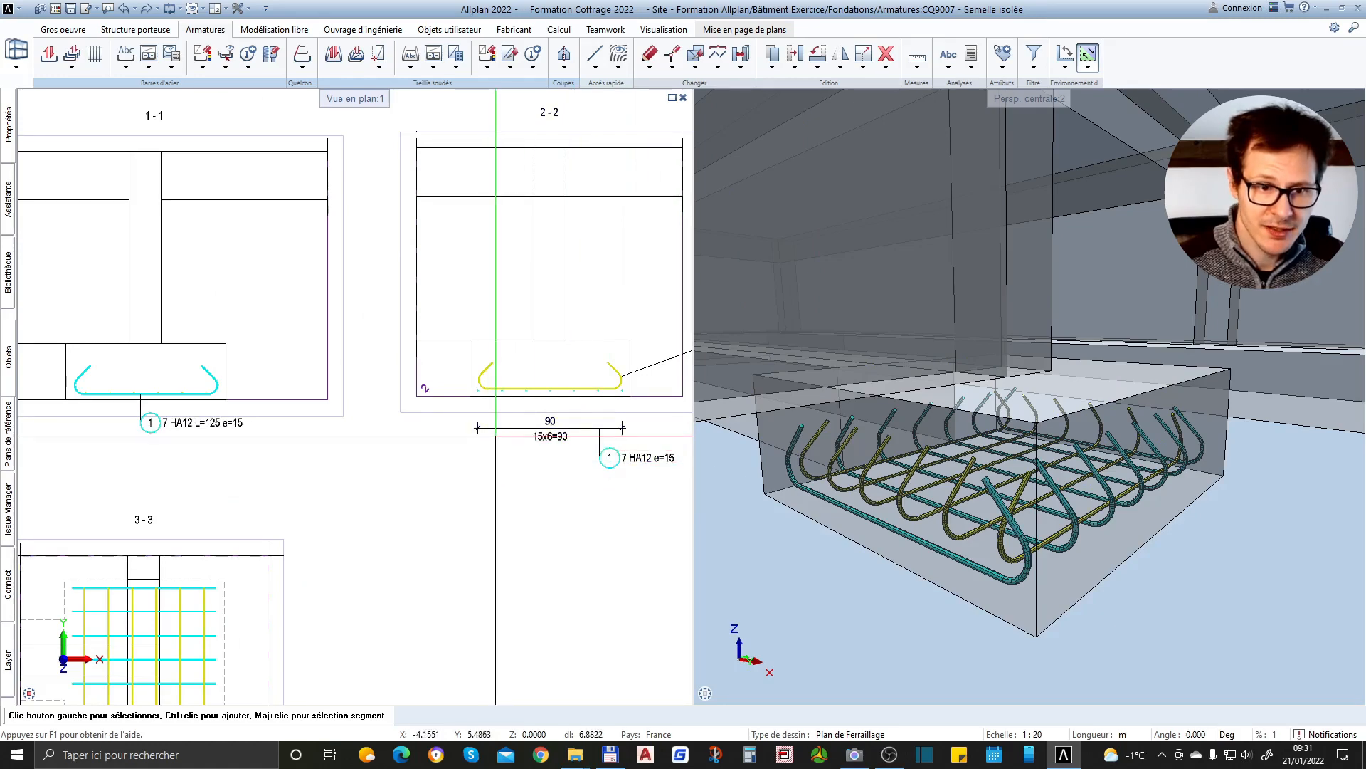
scroll(1167, 472, "down", 2)
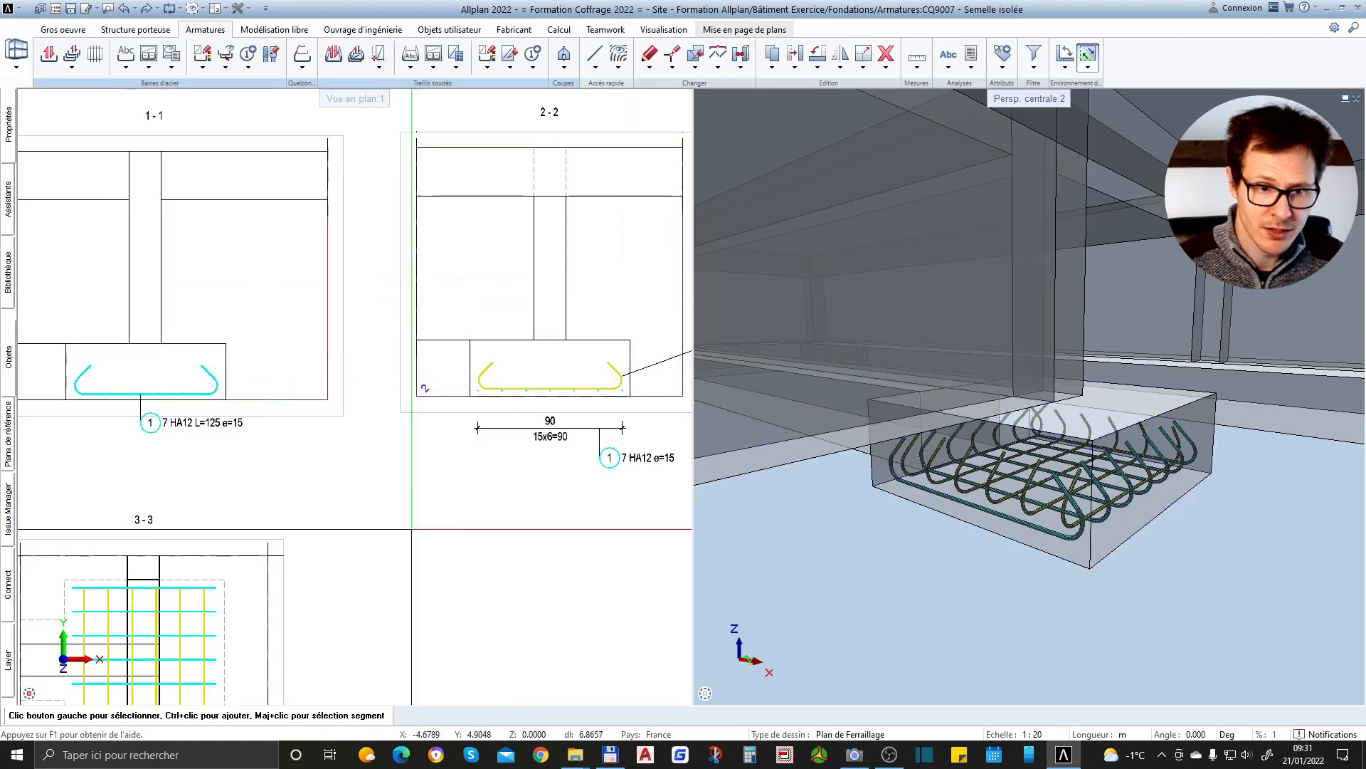
scroll(1185, 527, "up", 2)
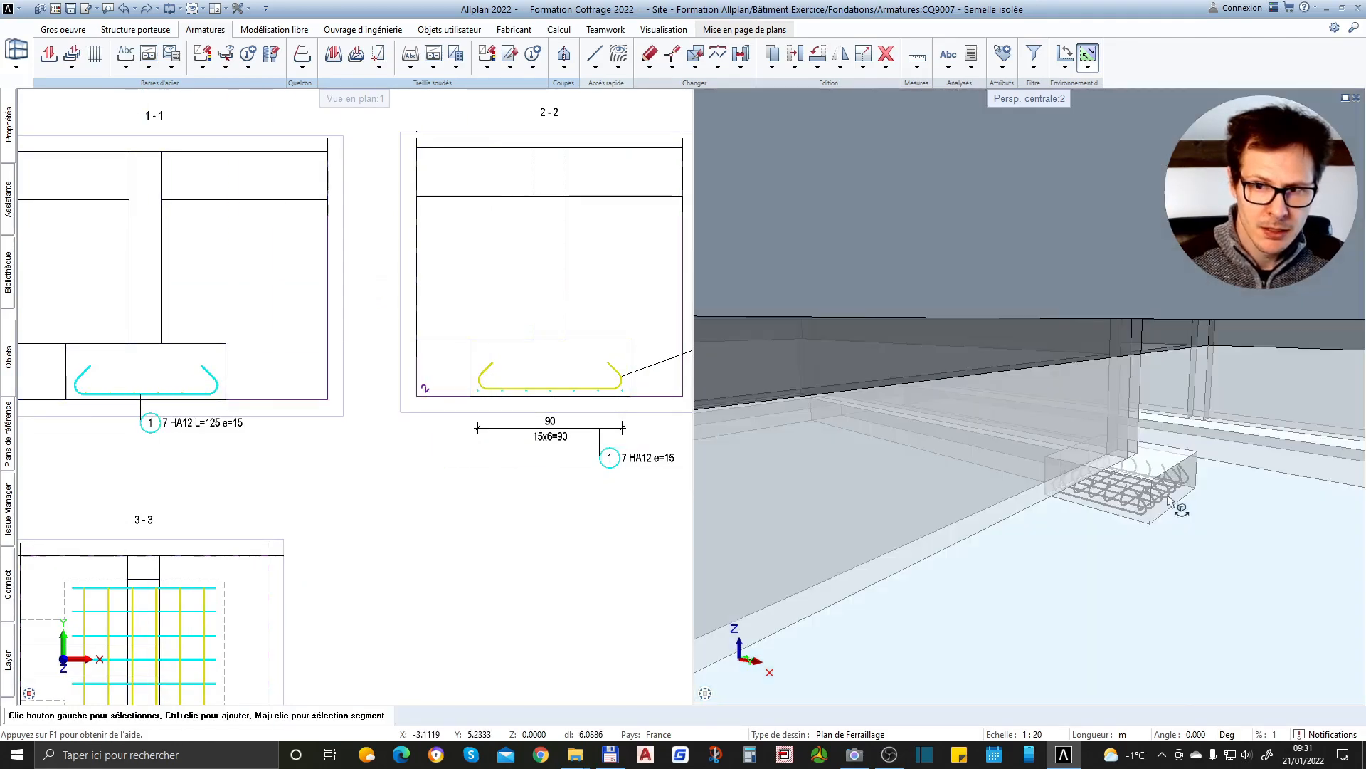
left_click_drag(1045, 438, 1052, 474)
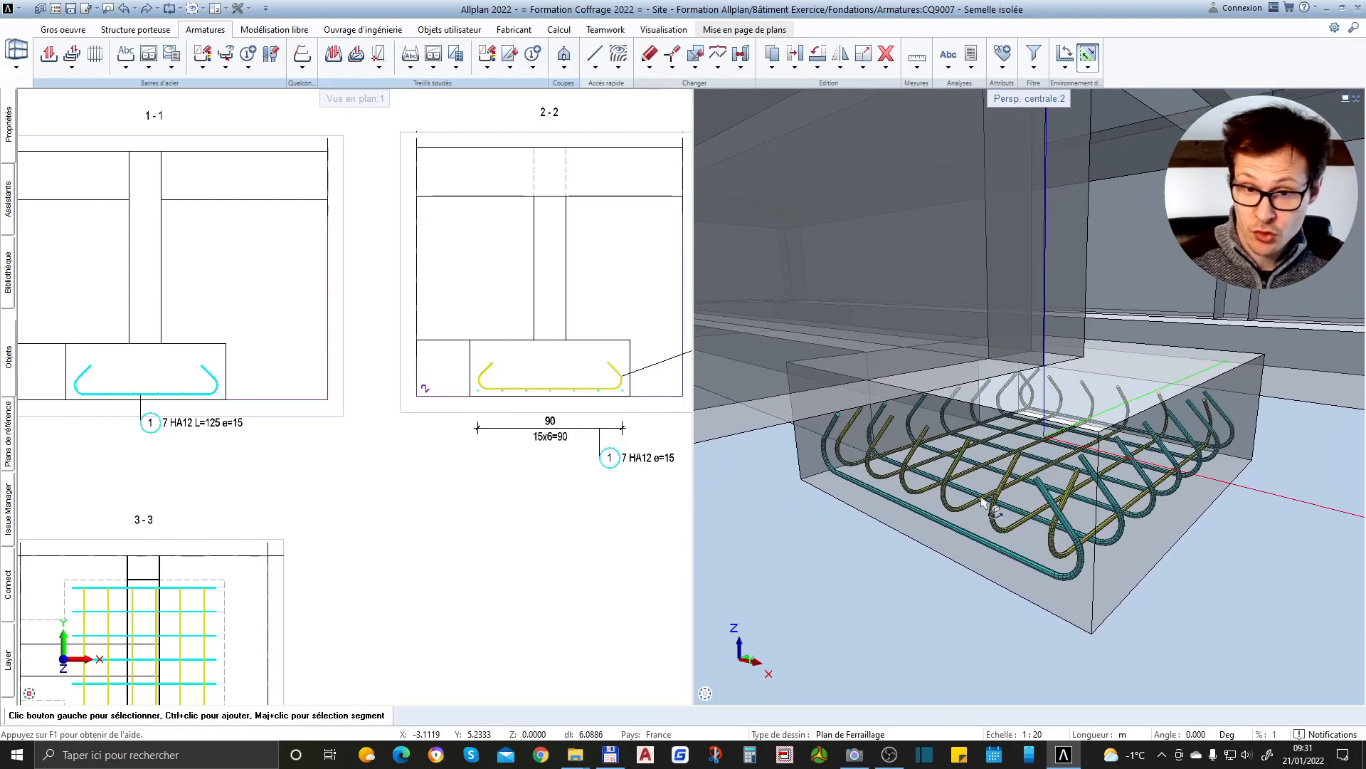
scroll(327, 420, "down", 4)
scroll(191, 436, "up", 3)
Start a distribution dimension for section 3-3 with Cotation as the annotation type
middle_click_drag(262, 425, 270, 428)
scroll(341, 524, "up", 3)
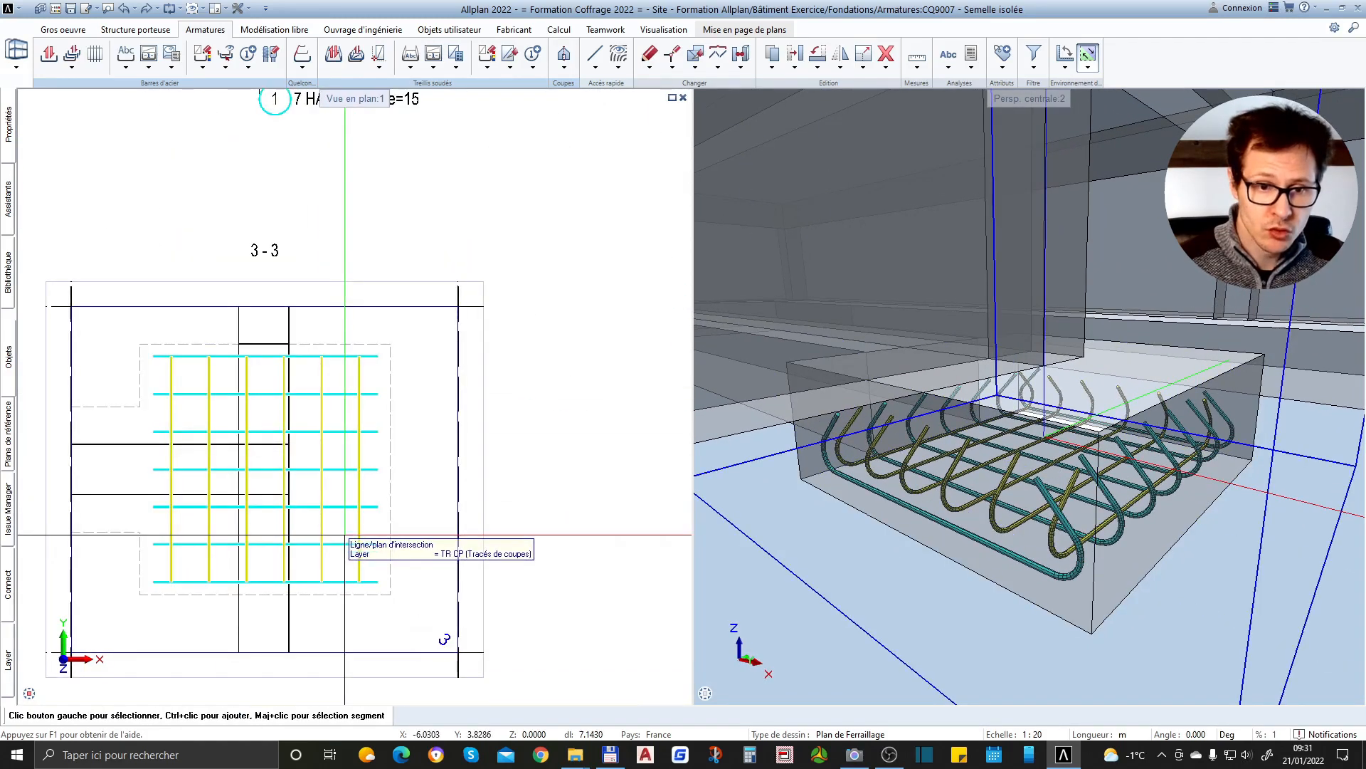
left_click(125, 68)
left_click(171, 95)
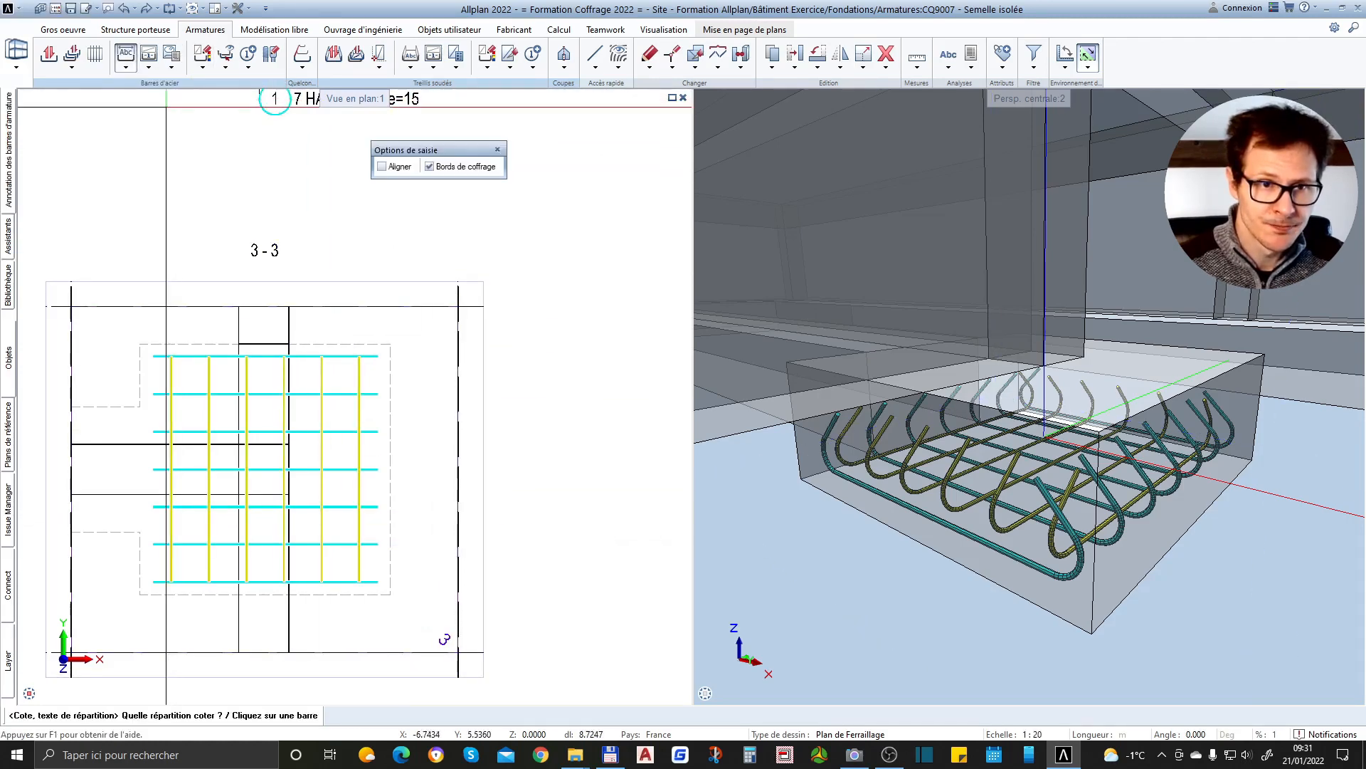
mouse_move(10, 140)
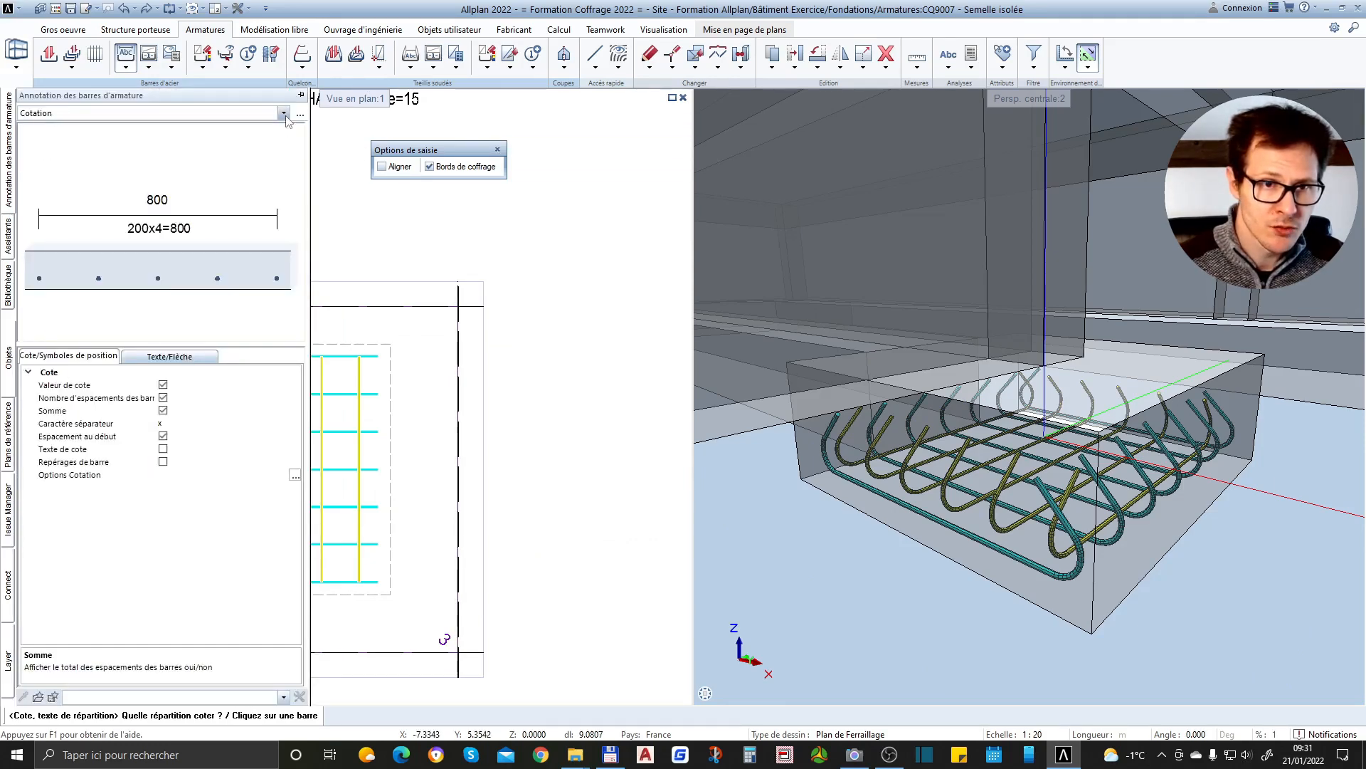
left_click(283, 113)
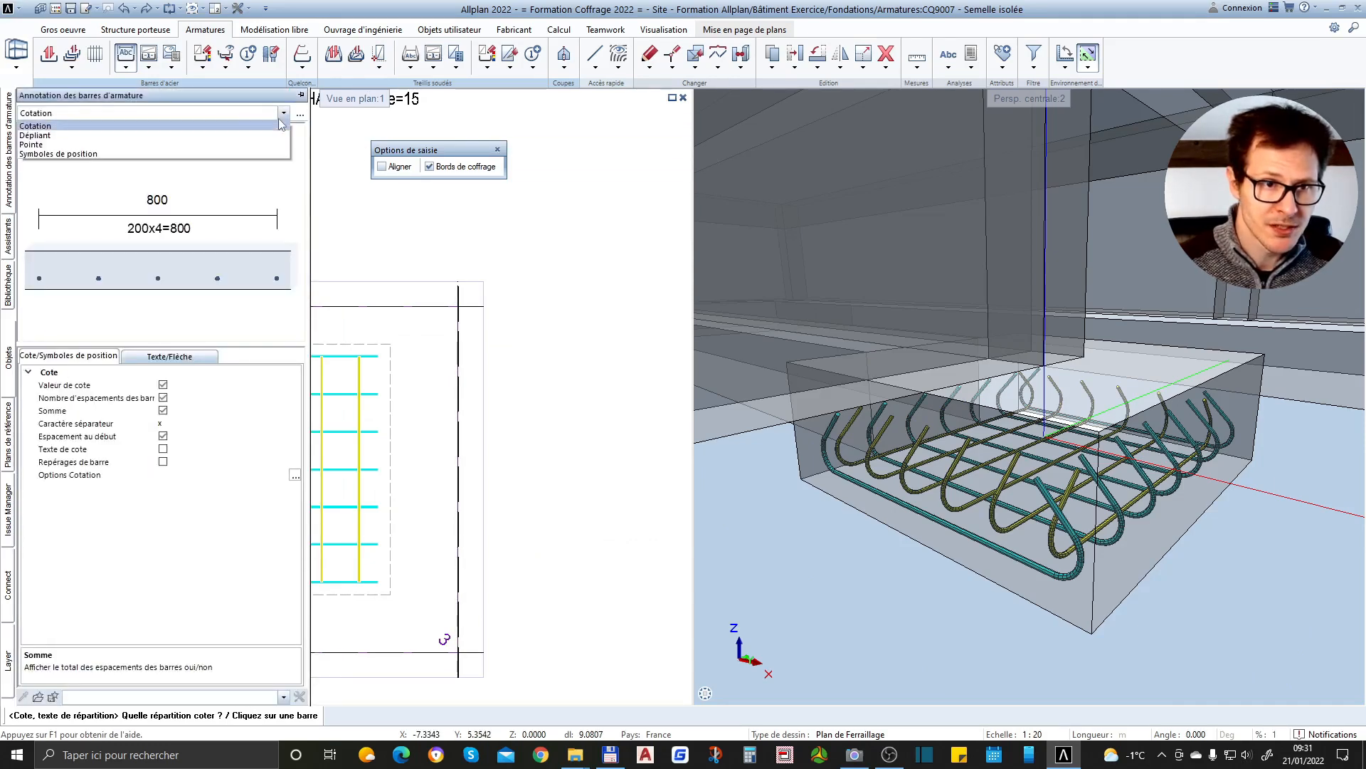
left_click(52, 128)
scroll(435, 272, "up", 3)
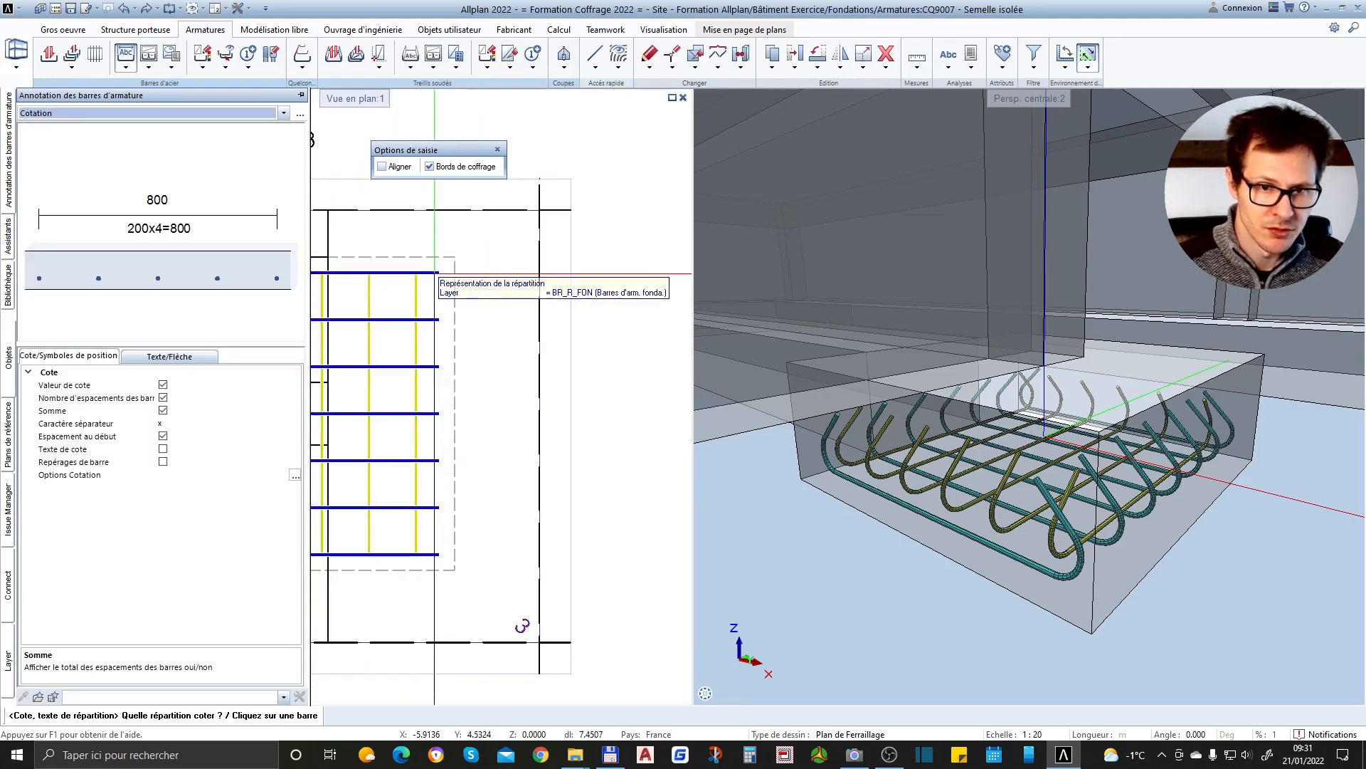
Dimension the spacing of the position 1 bars in section 3-3, placing a vertical dimension line just outside the footing outline
left_click(435, 274)
scroll(435, 274, "down", 3)
scroll(470, 297, "up", 2)
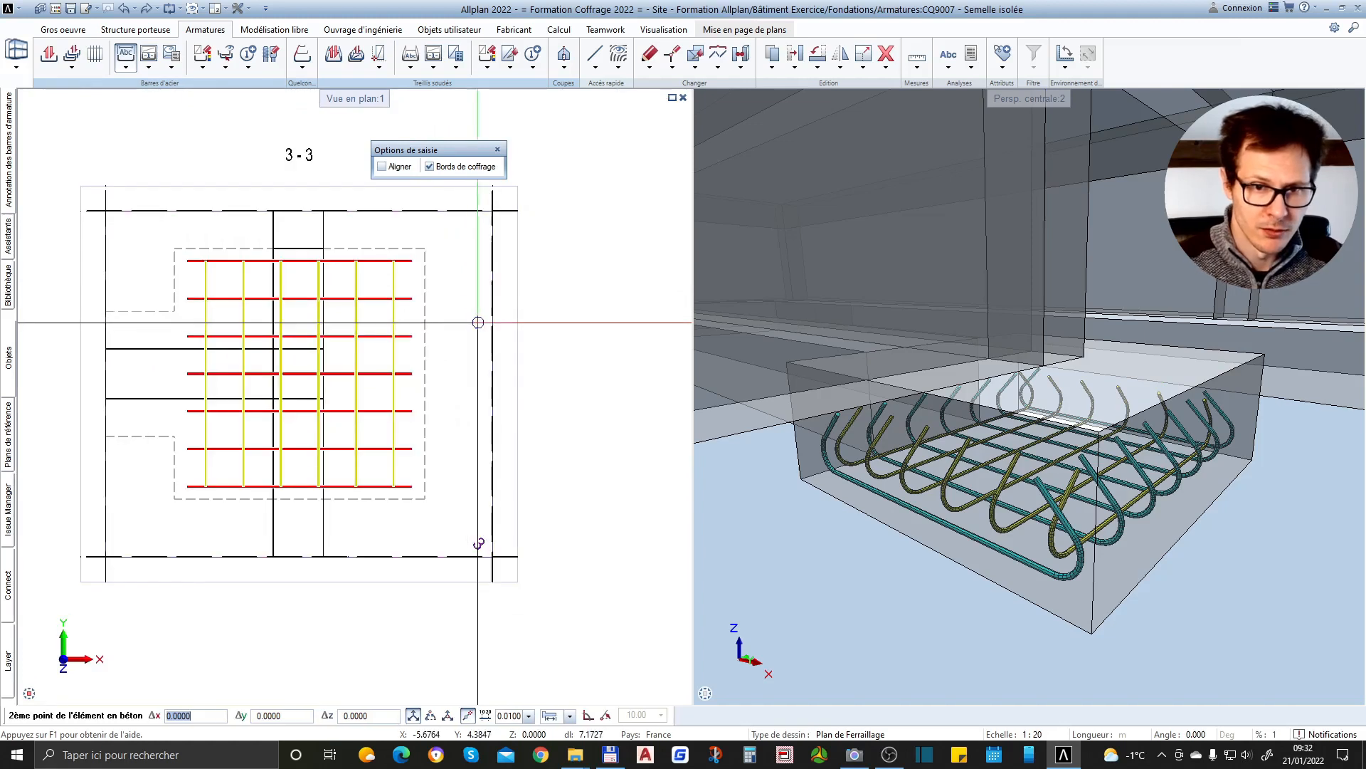
left_click(468, 317)
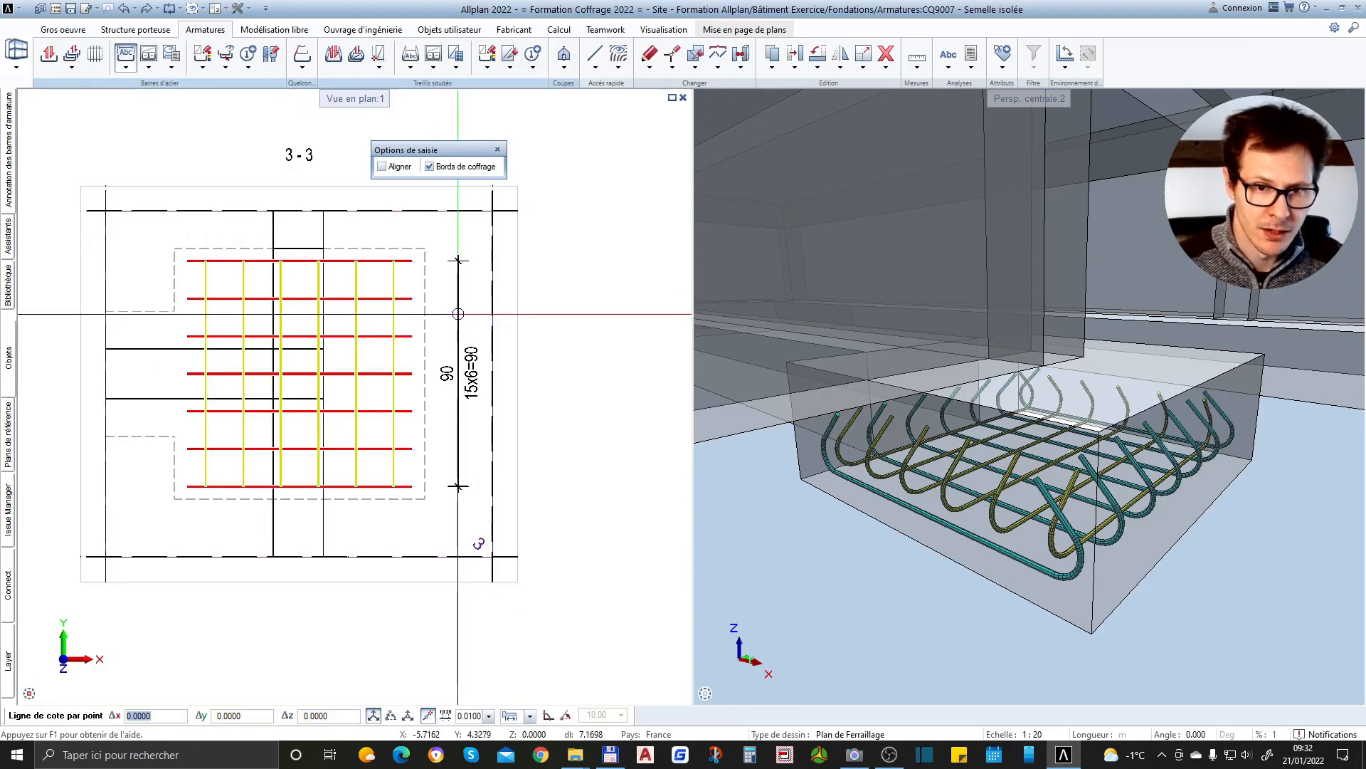
left_click(459, 314)
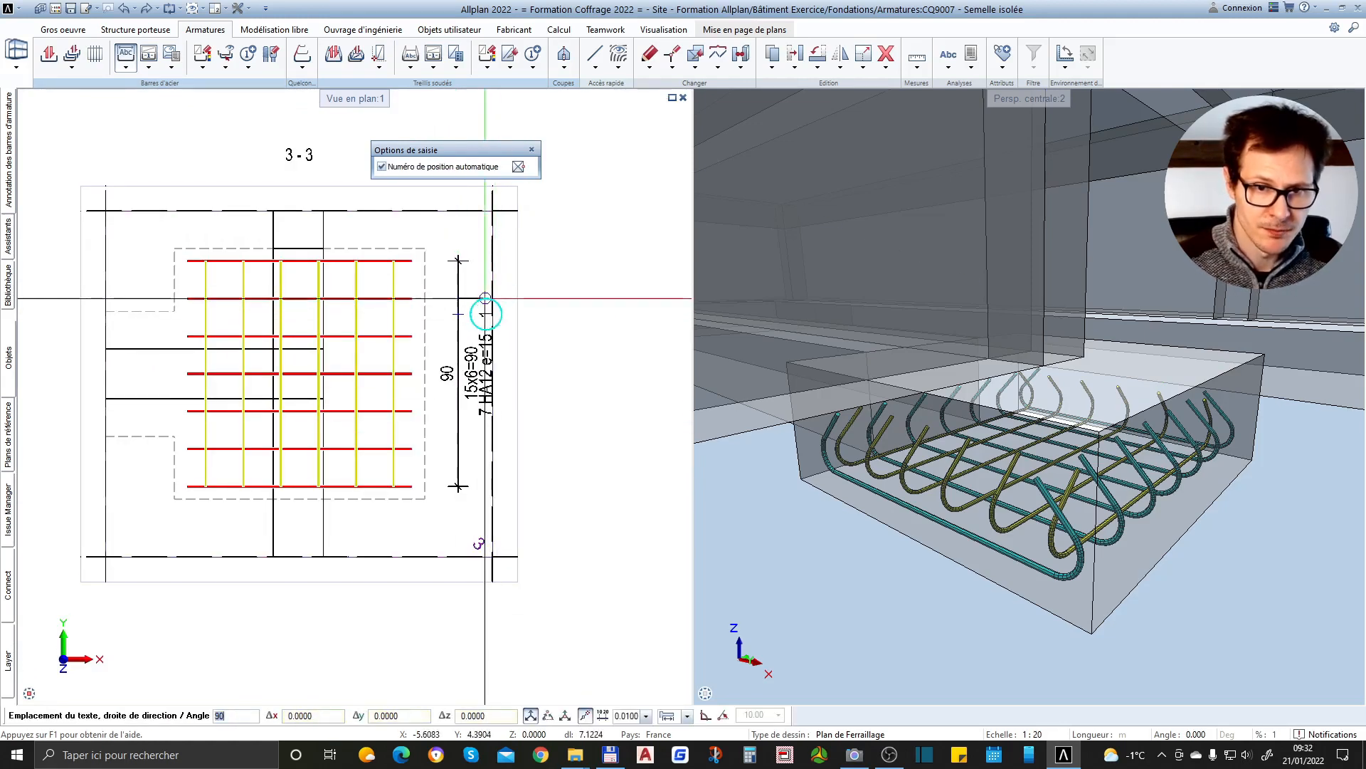
Place the position 1 distribution label at a 90° angle beside the vertical dimension line of section 3-3 and leave the command
scroll(403, 297, "up", 2)
type("0")
scroll(377, 299, "down", 2)
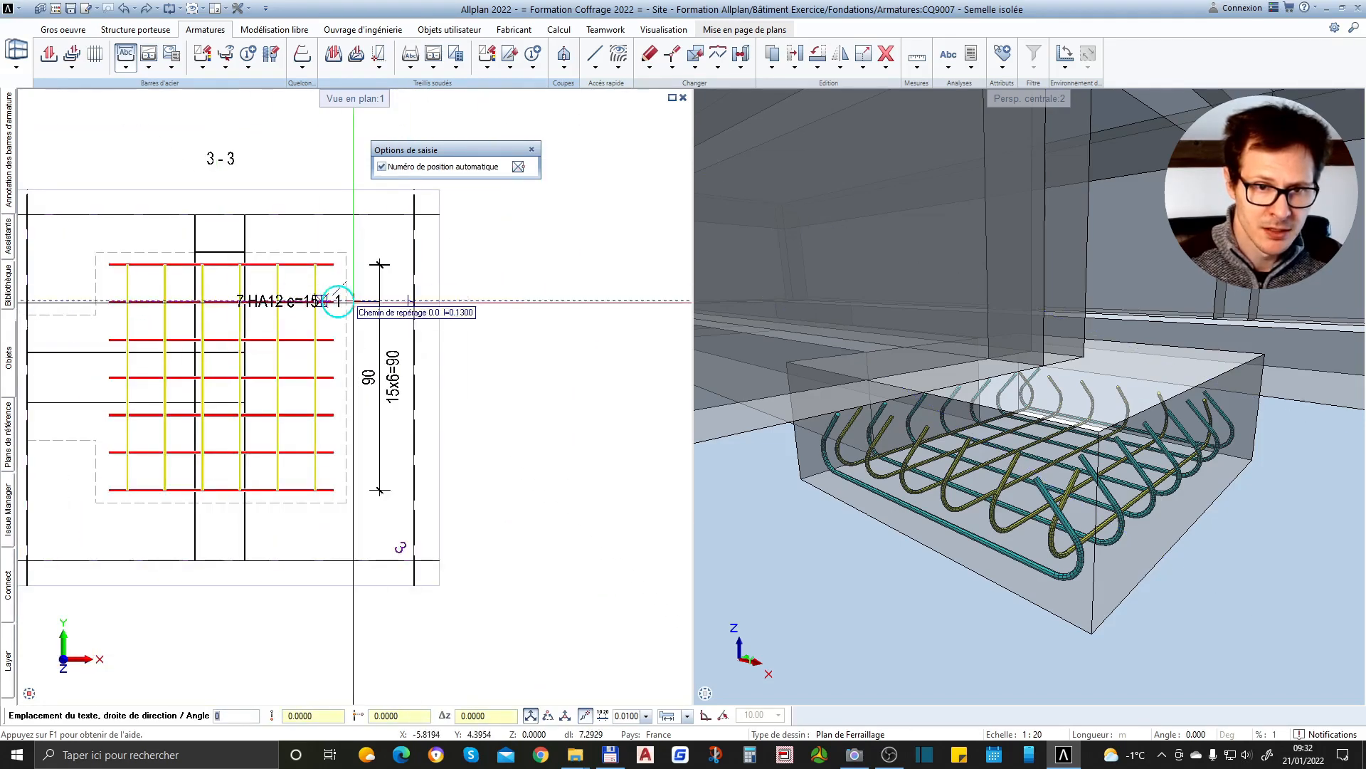
scroll(338, 302, "up", 3)
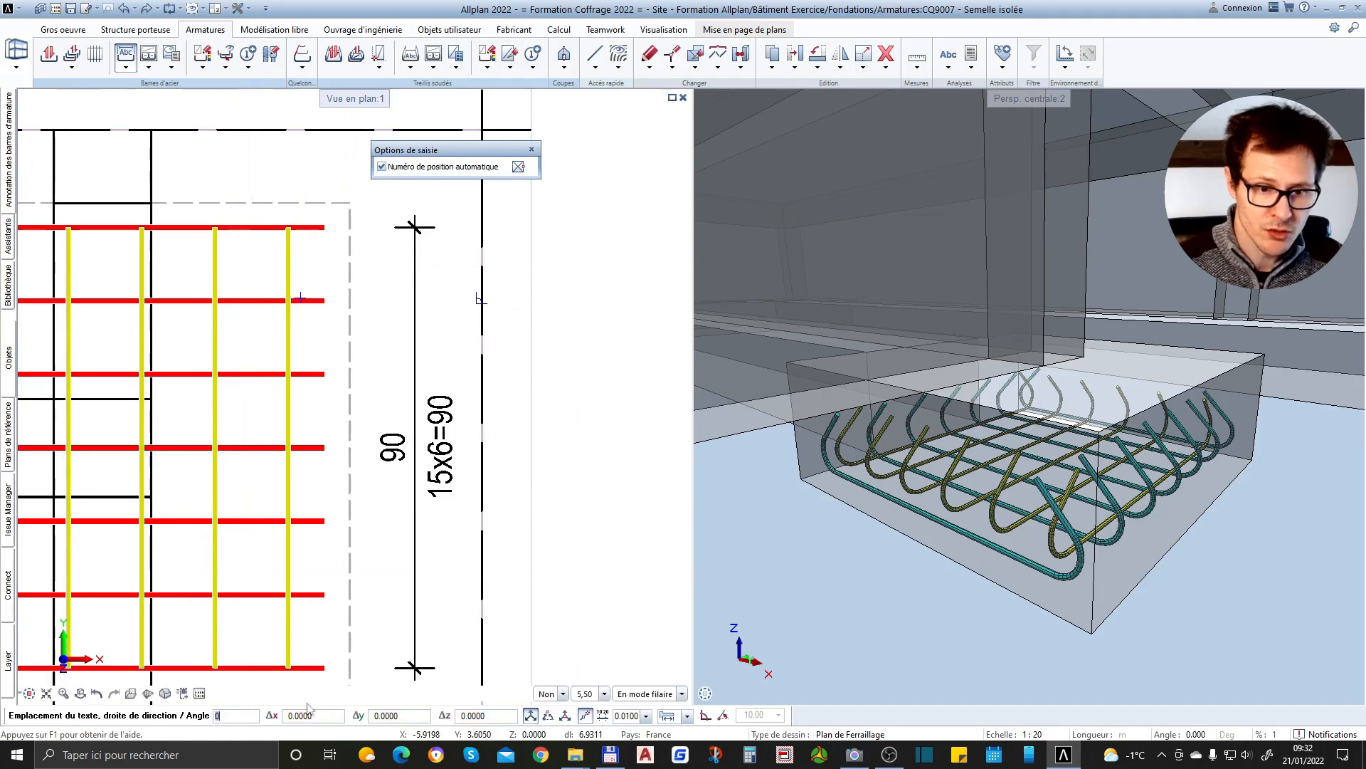
type("90")
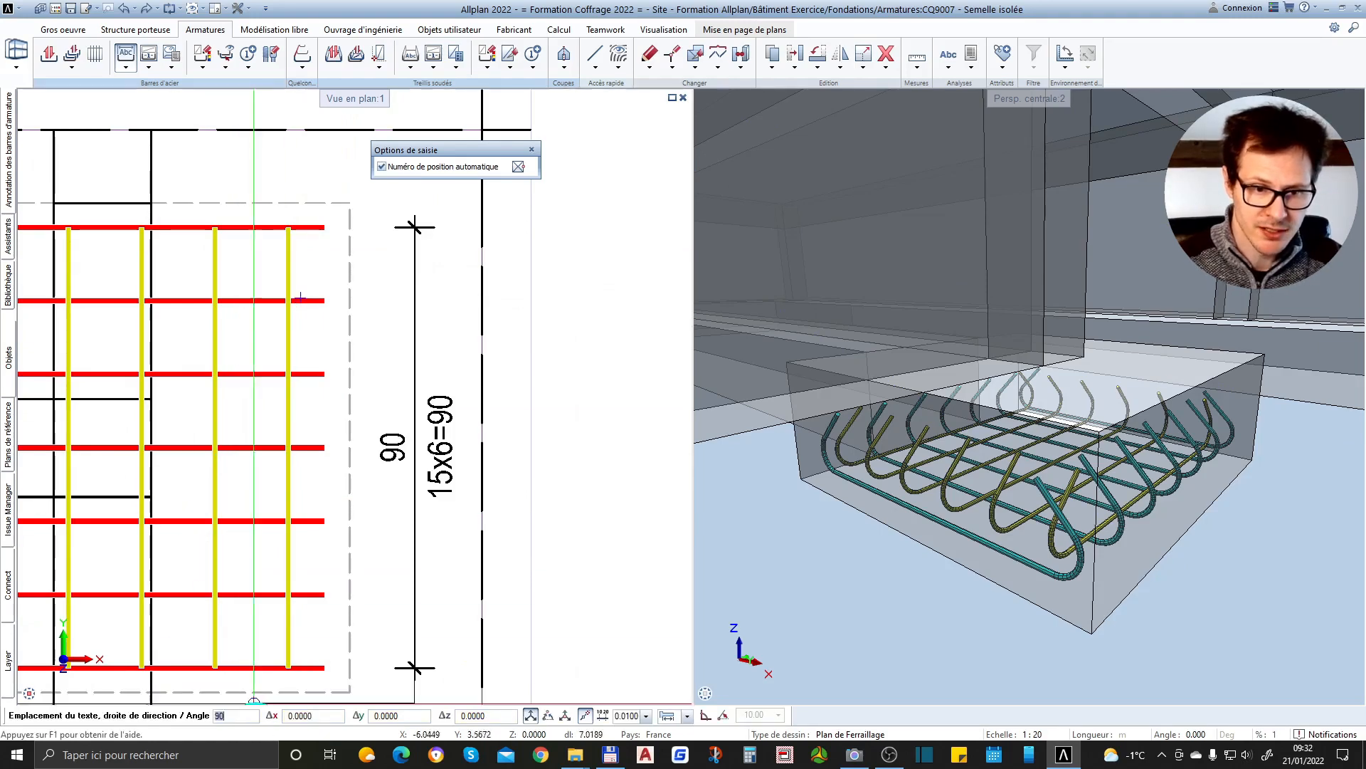
scroll(462, 317, "down", 2)
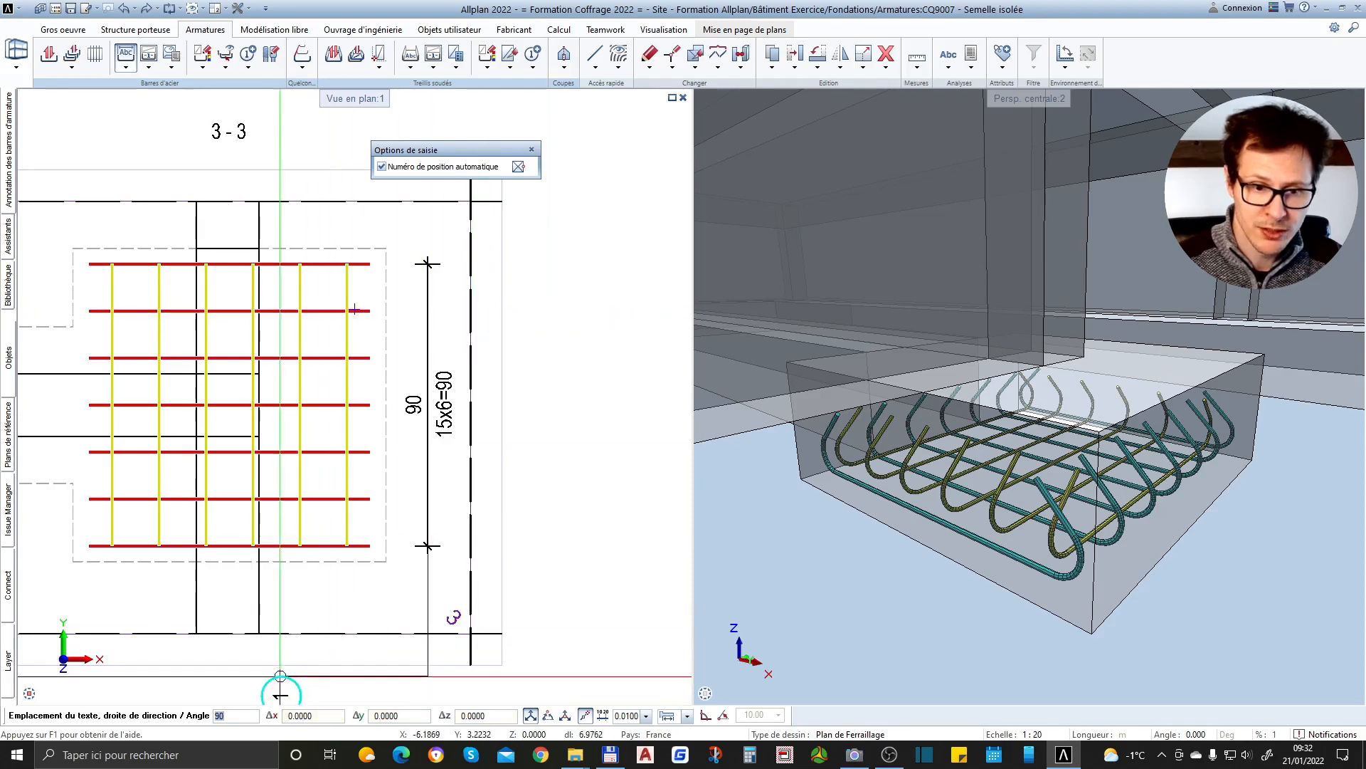
scroll(488, 321, "up", 2)
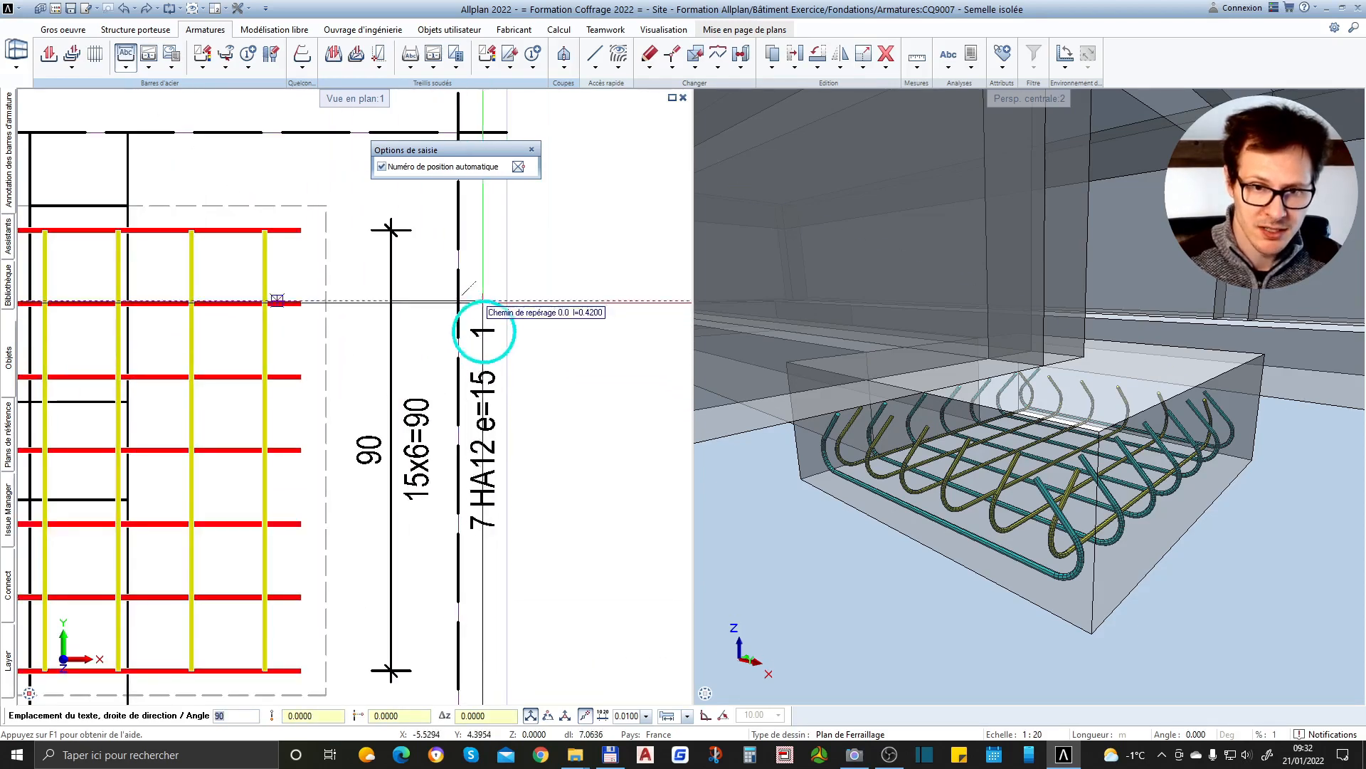
left_click(497, 290)
scroll(497, 291, "down", 2)
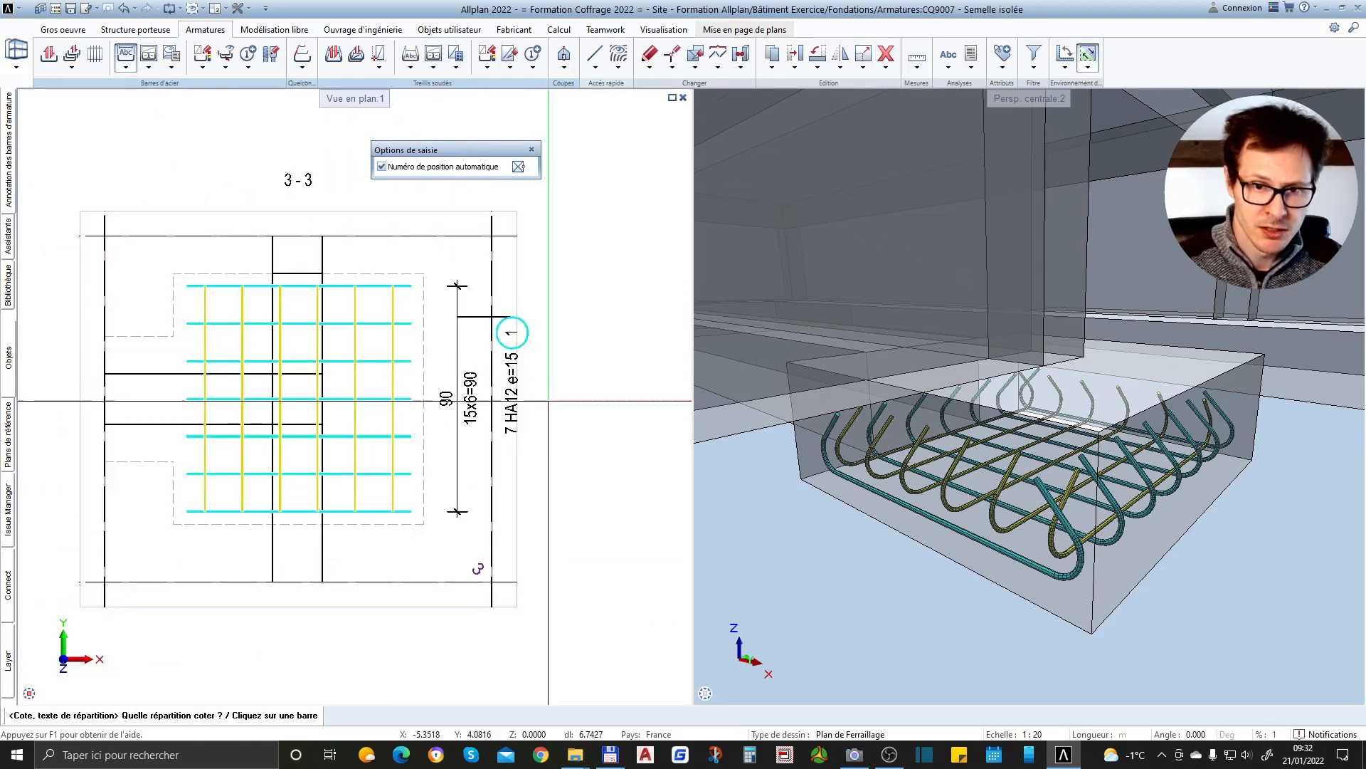
key("Escape")
Check the annotations across the sections and view the properties of the position 1 label in section 3-3
scroll(479, 455, "down", 3)
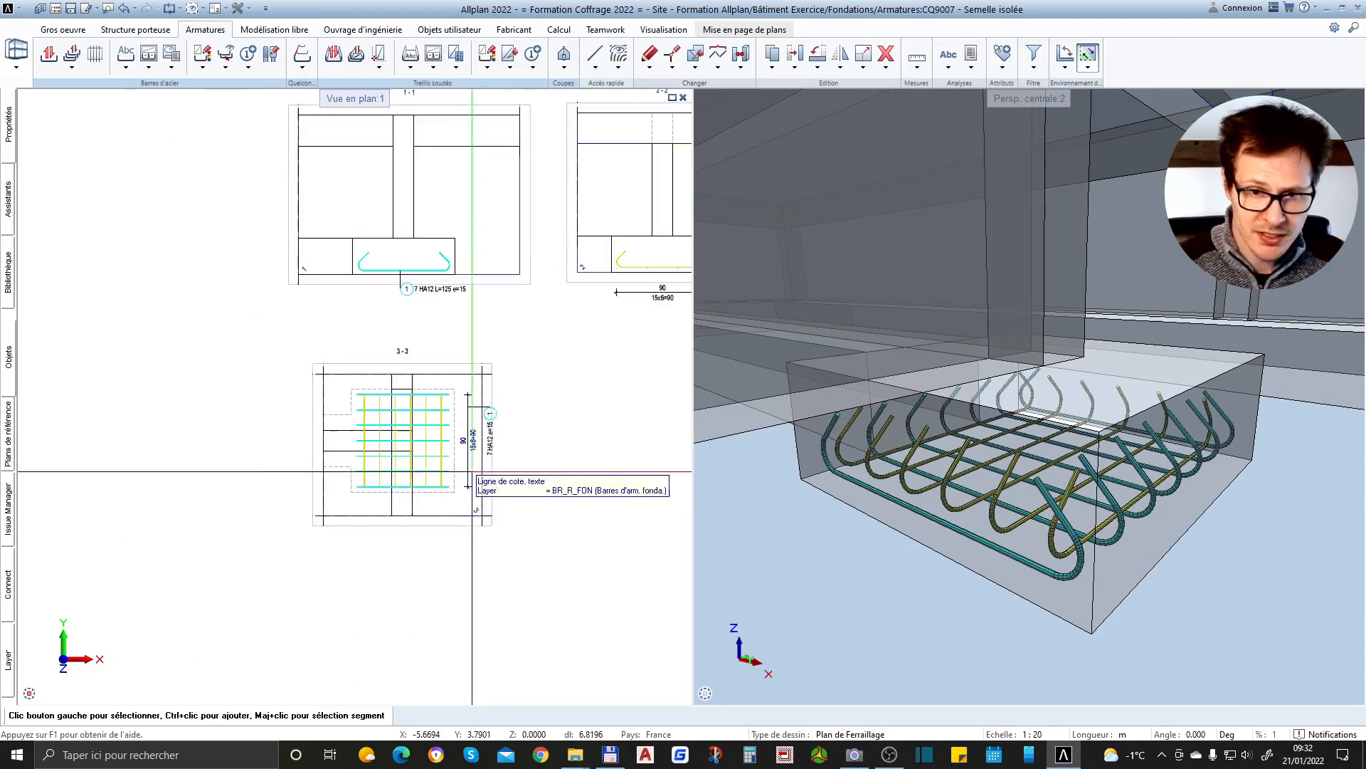
scroll(190, 379, "up", 3)
scroll(227, 373, "down", 3)
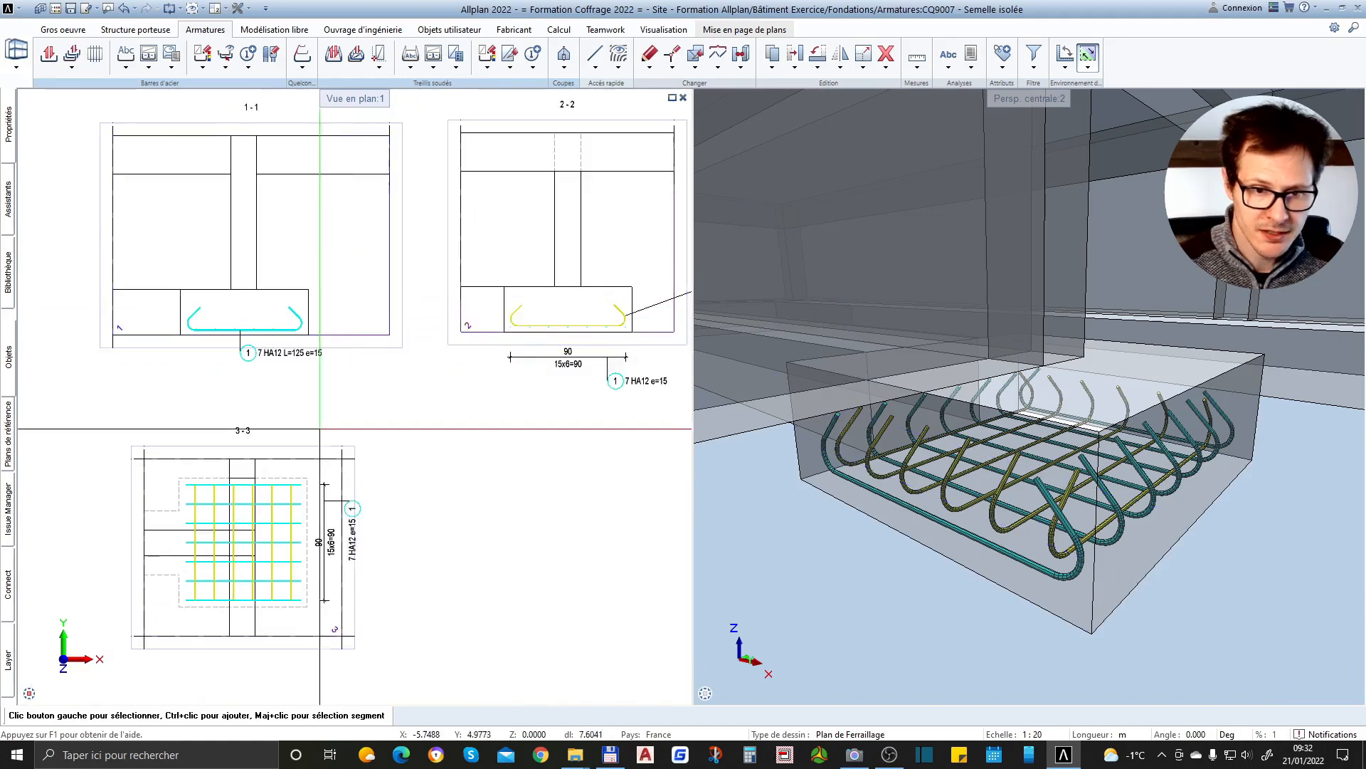
scroll(486, 500, "up", 4)
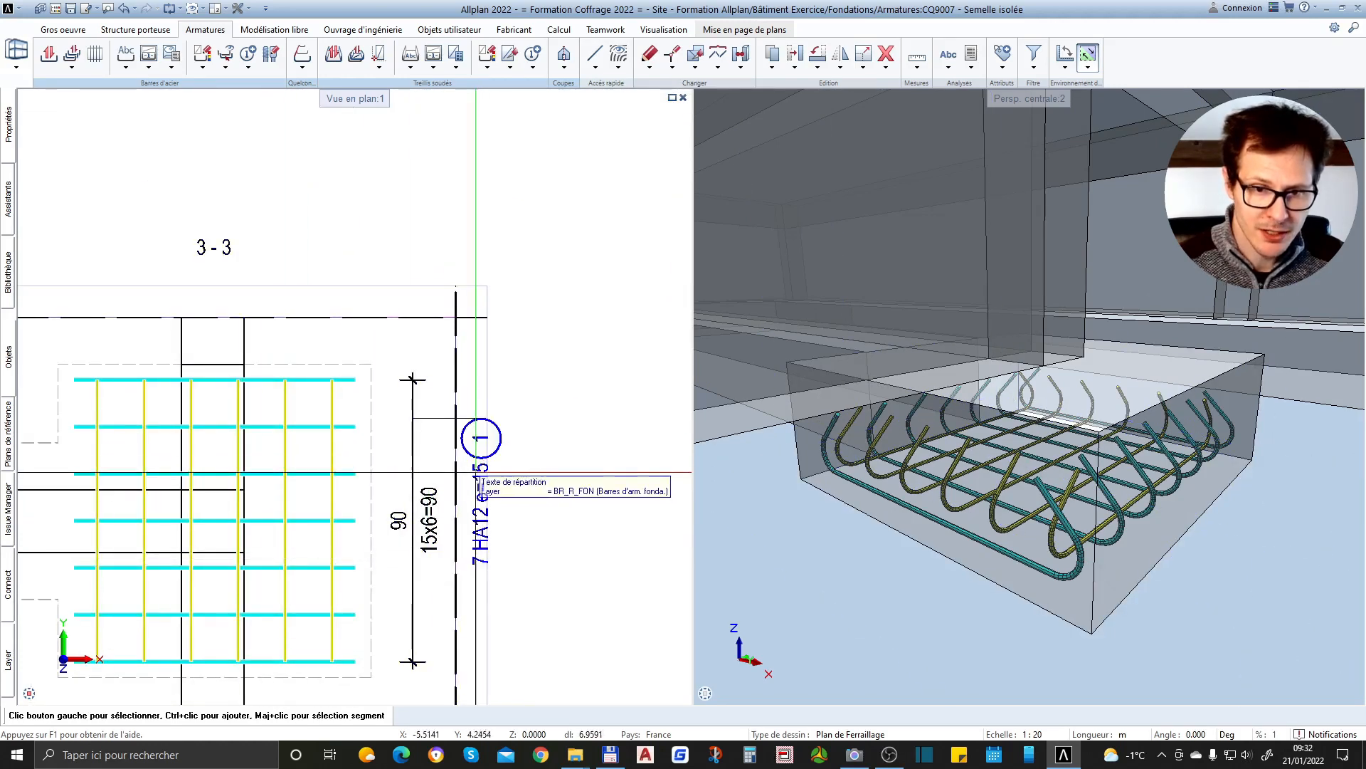
left_click(479, 491)
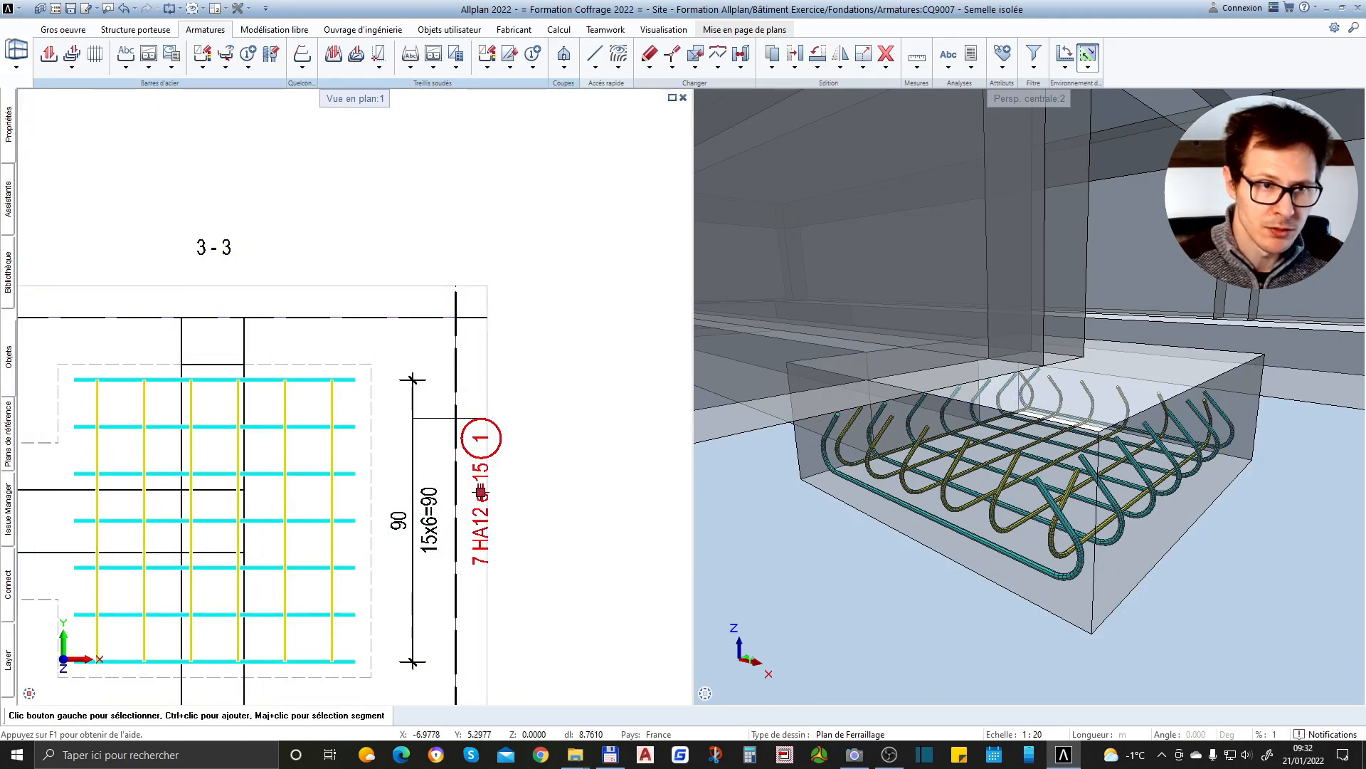
mouse_move(10, 142)
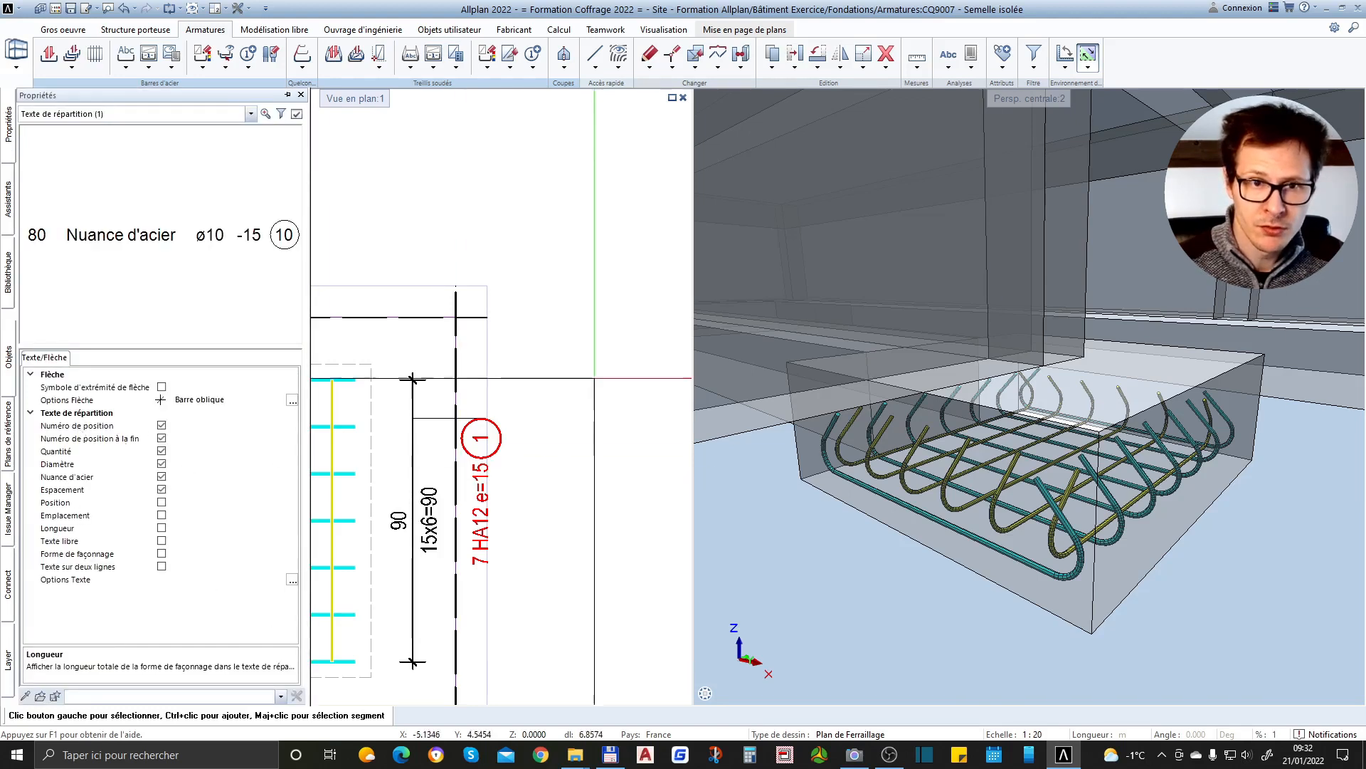
key("Escape")
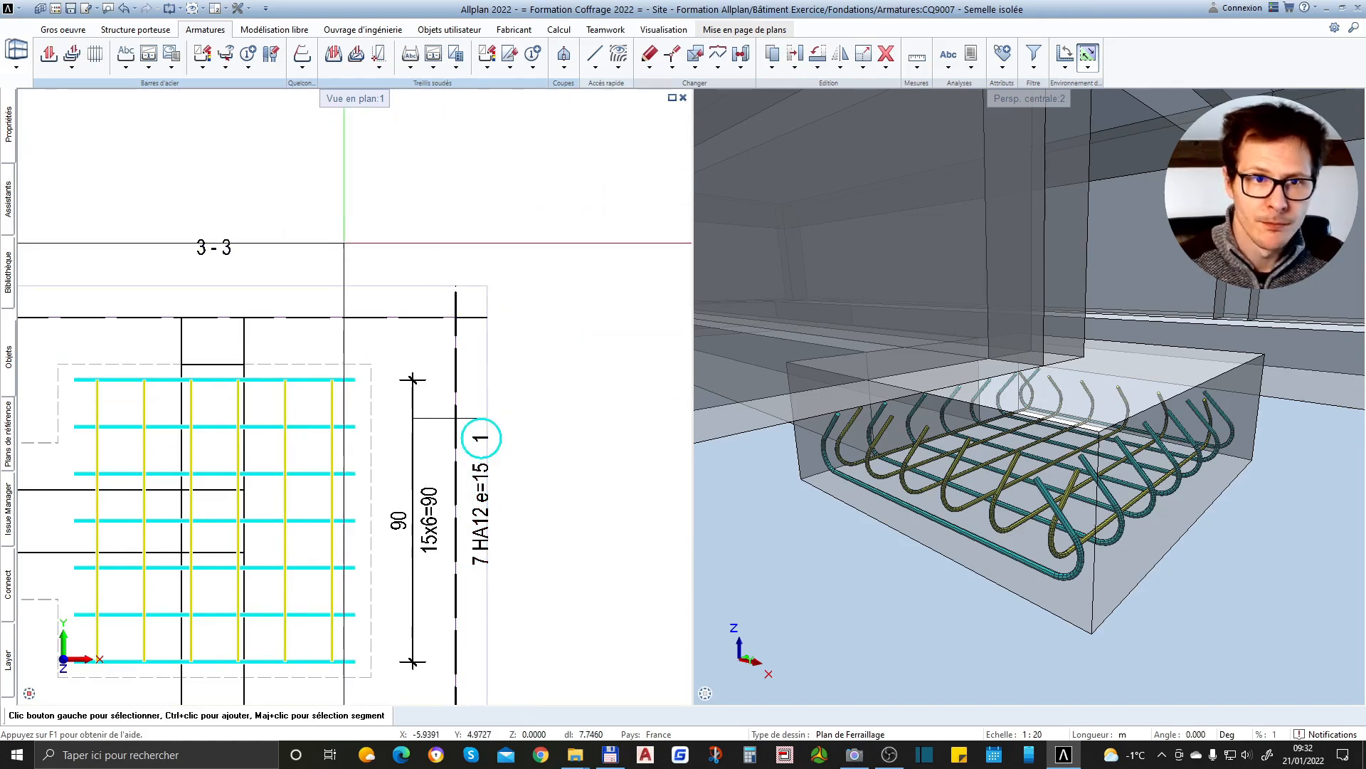
Insert the associative reinforcement legend 40 Liste barres - façonnage beside section 3-3, beneath section 2-2
scroll(284, 161, "down", 1)
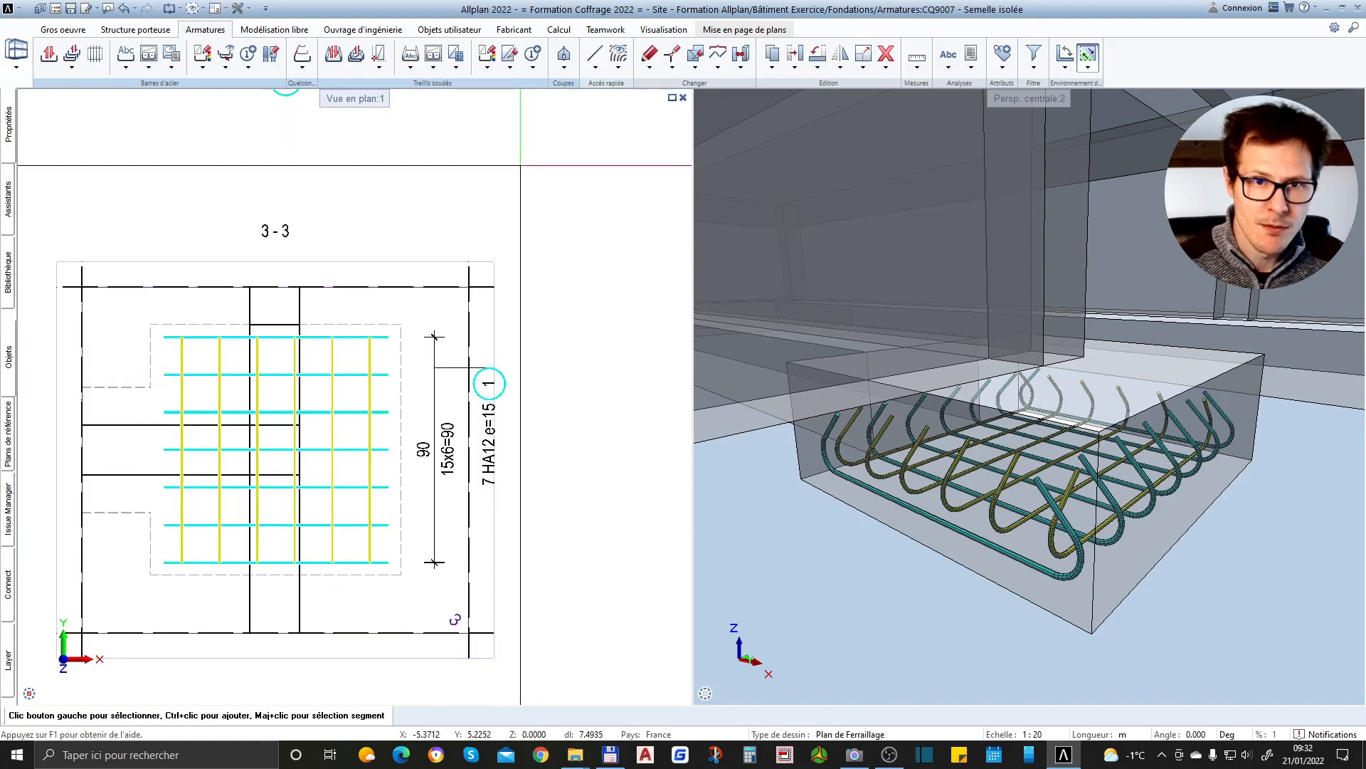
left_click(203, 68)
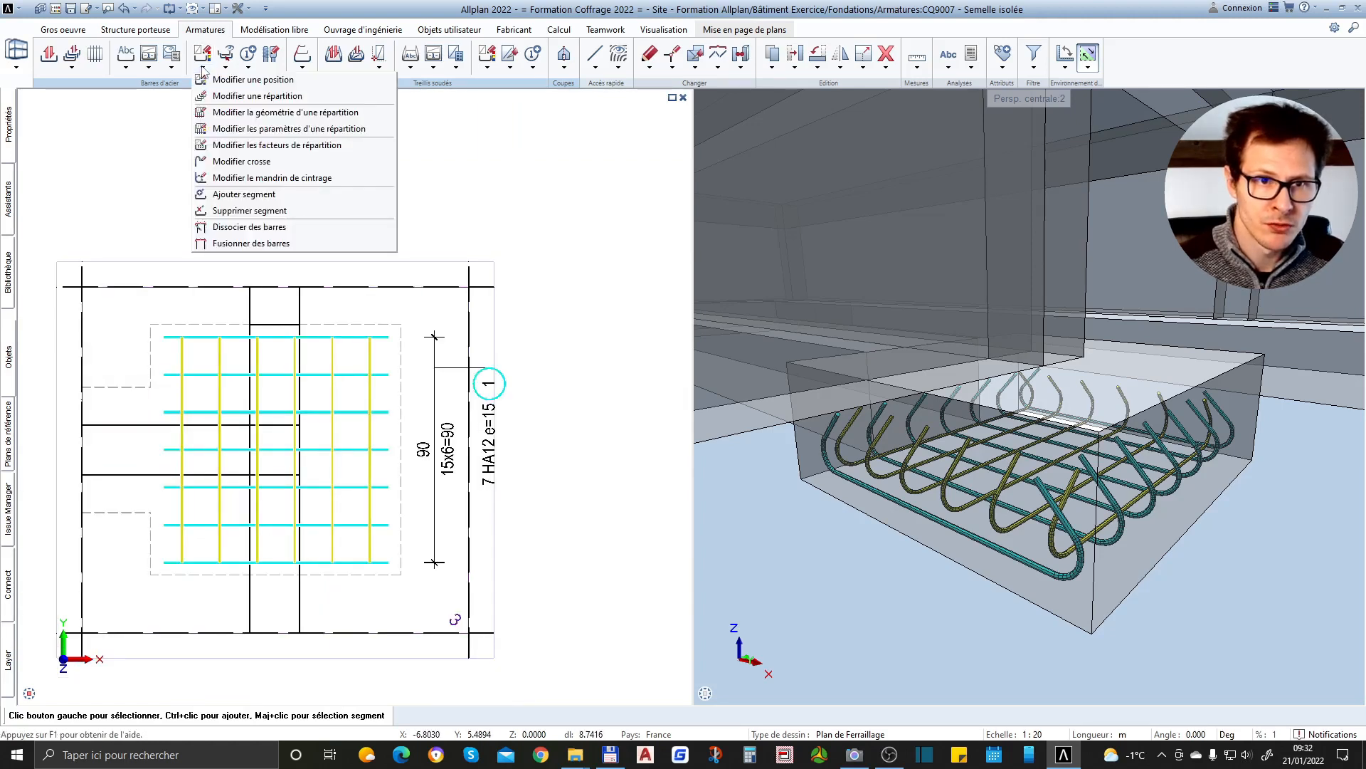
left_click(172, 68)
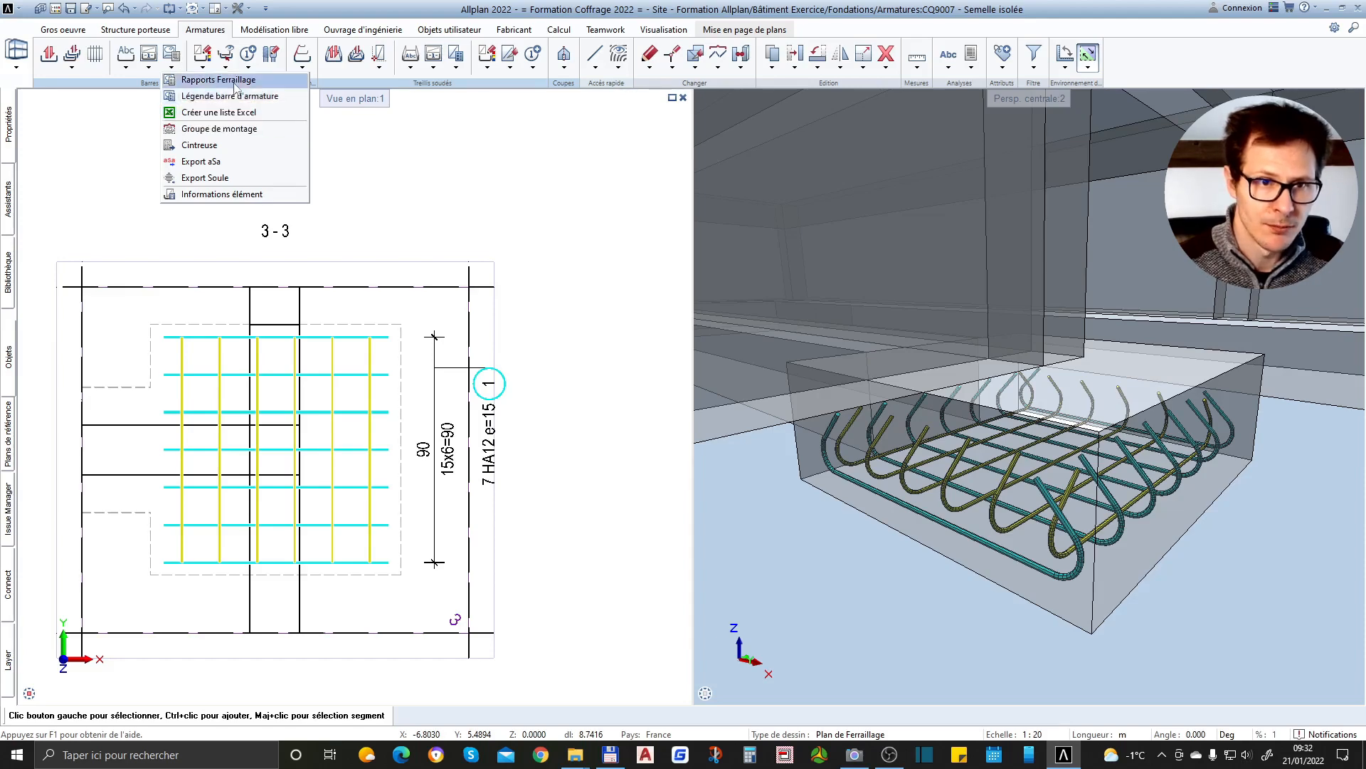
left_click(235, 96)
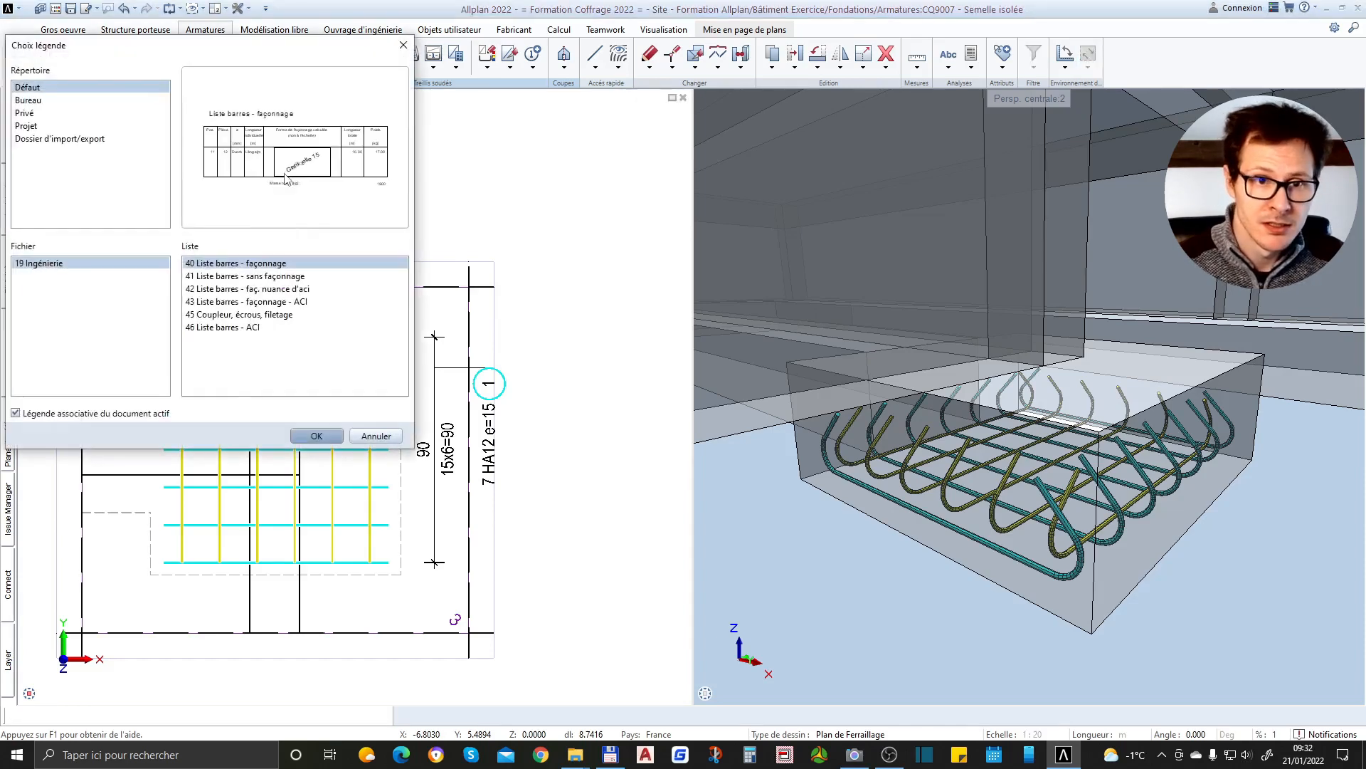
left_click(305, 441)
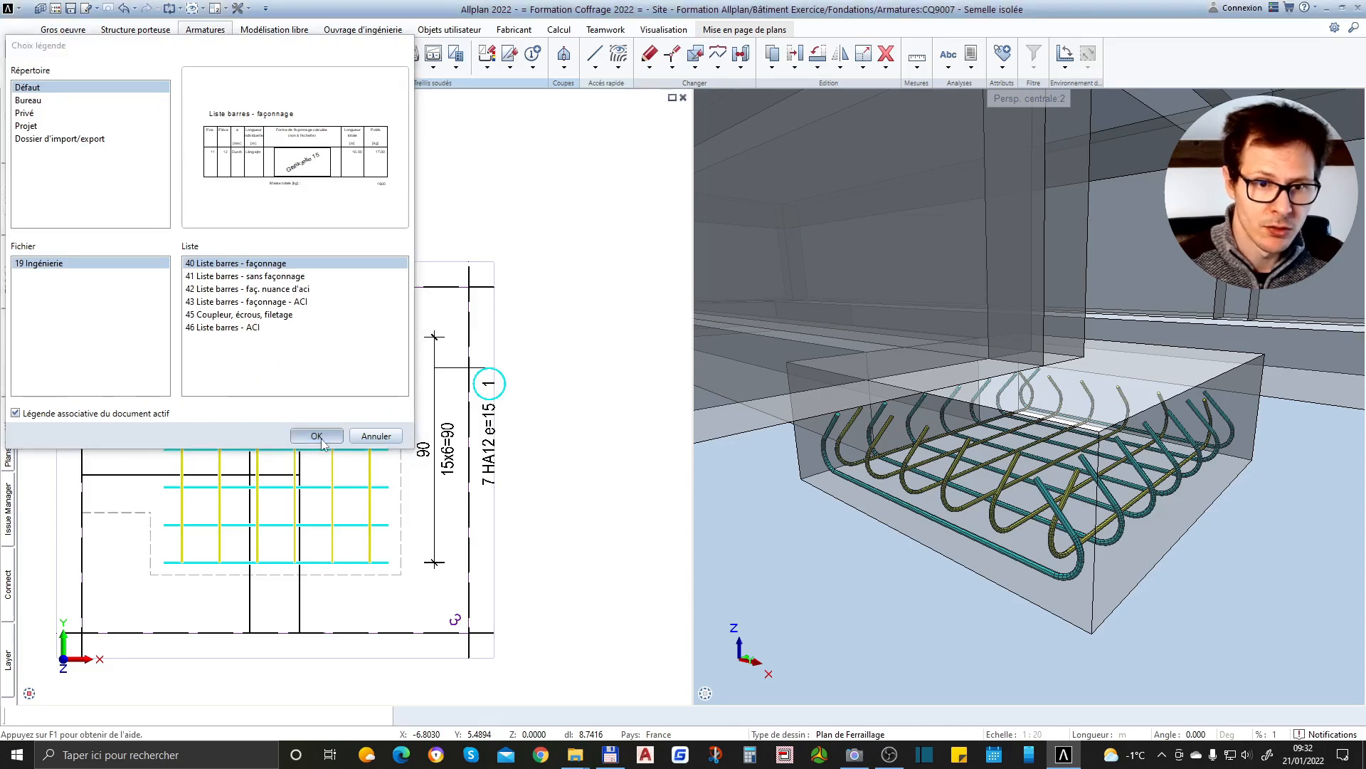
scroll(406, 303, "down", 3)
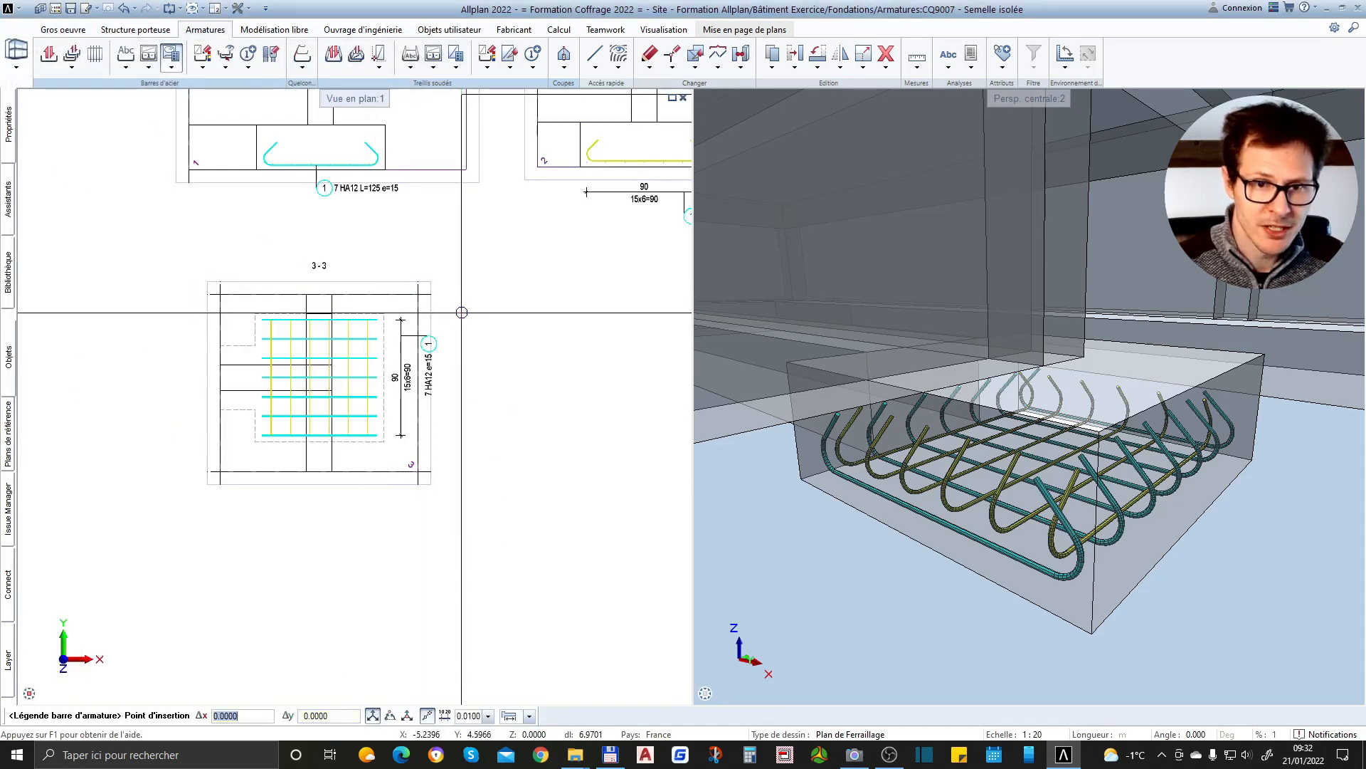
left_click(429, 413)
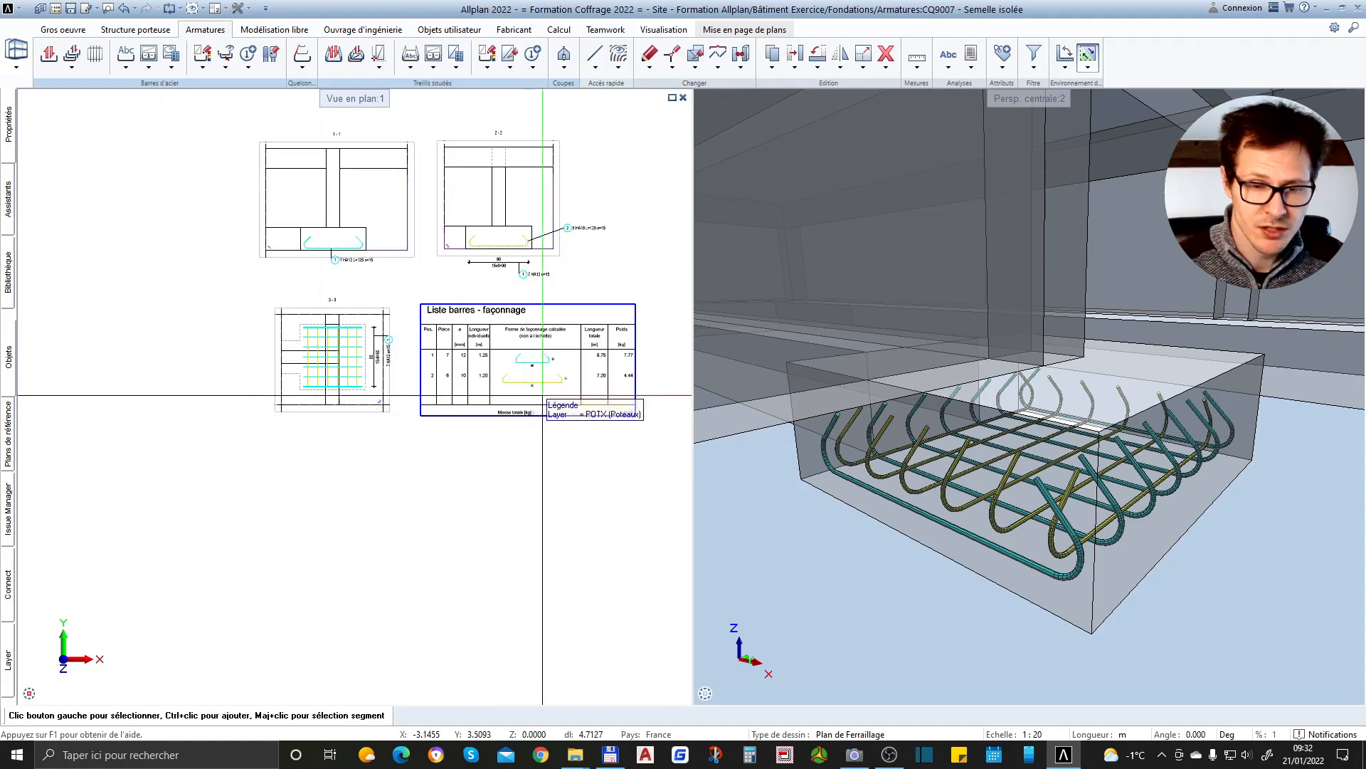
Examine the bar list's positions, quantities, diameters, lengths, bending shapes and weights
scroll(526, 363, "up", 5)
scroll(168, 414, "down", 2)
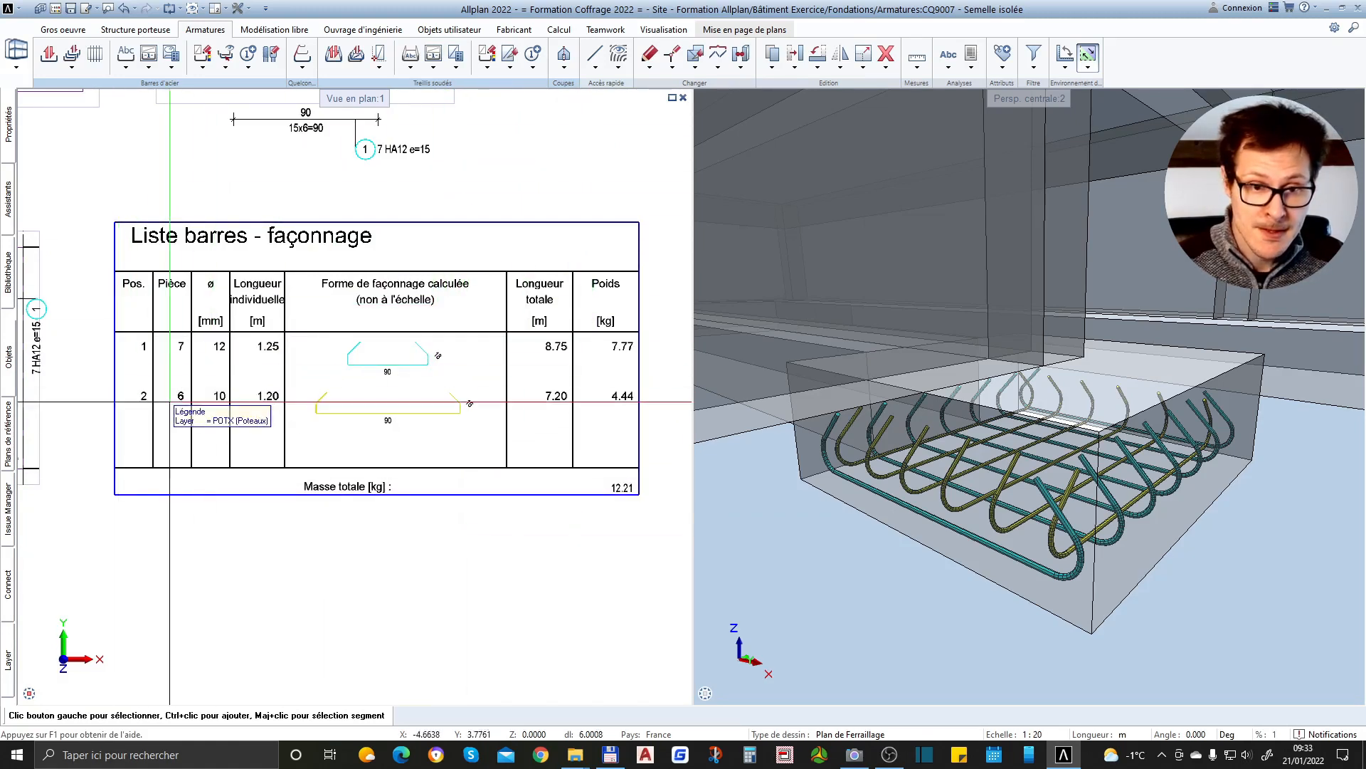
scroll(150, 378, "up", 1)
scroll(529, 370, "up", 1)
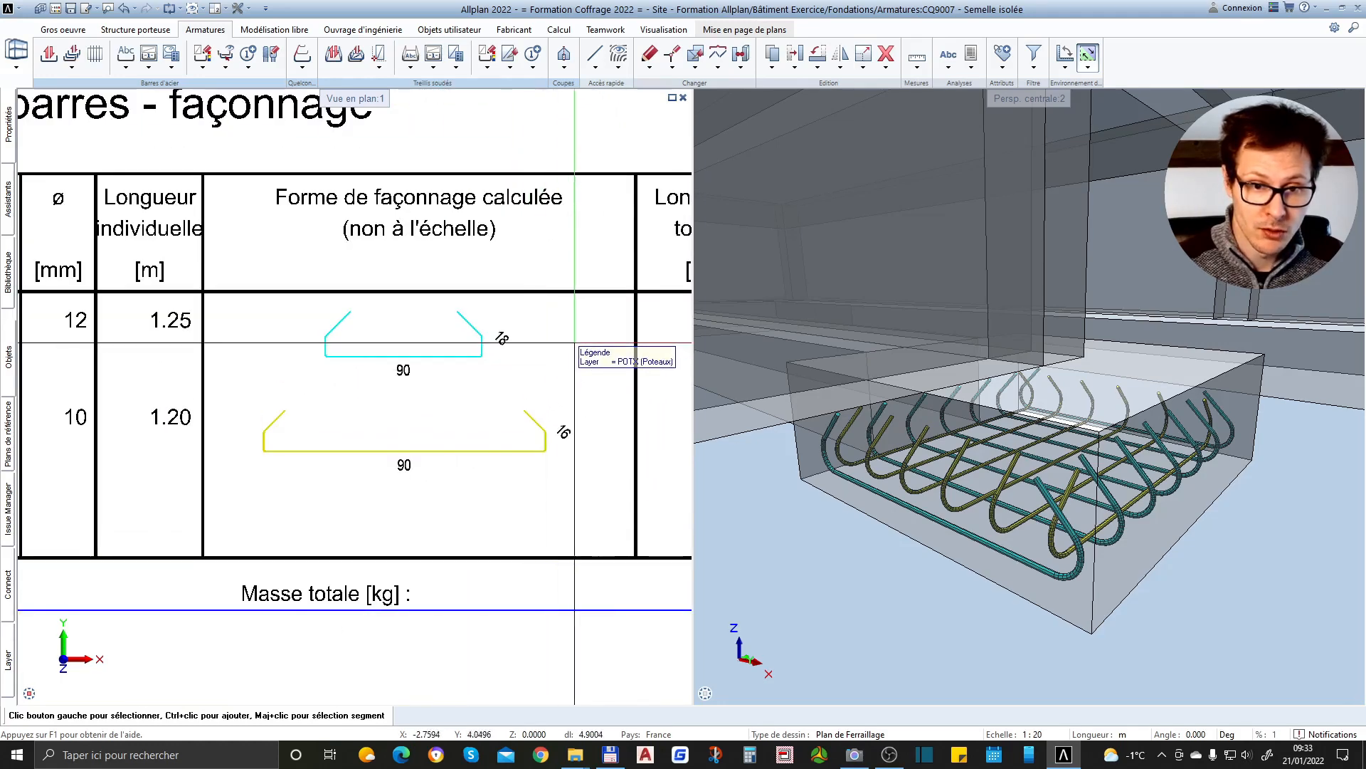
scroll(612, 331, "down", 1)
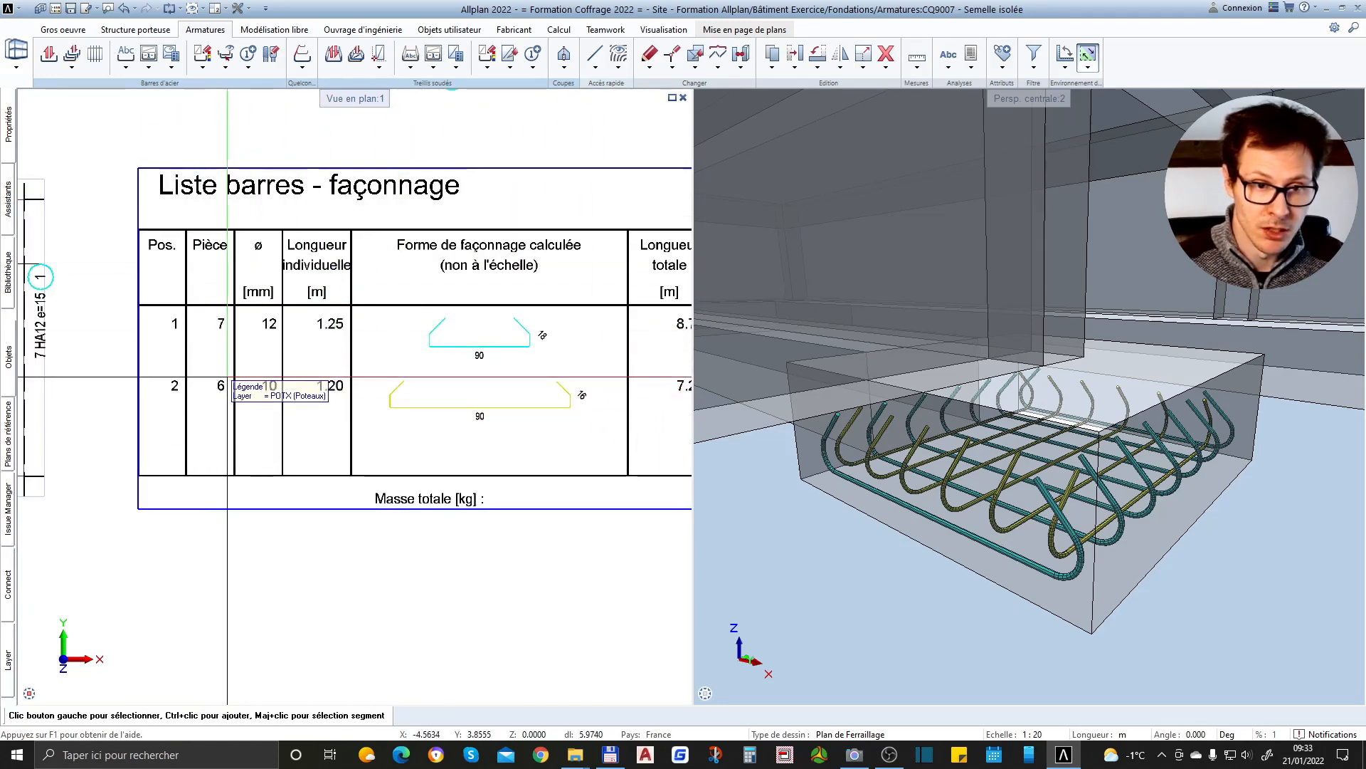
scroll(267, 391, "down", 2)
scroll(605, 334, "up", 4)
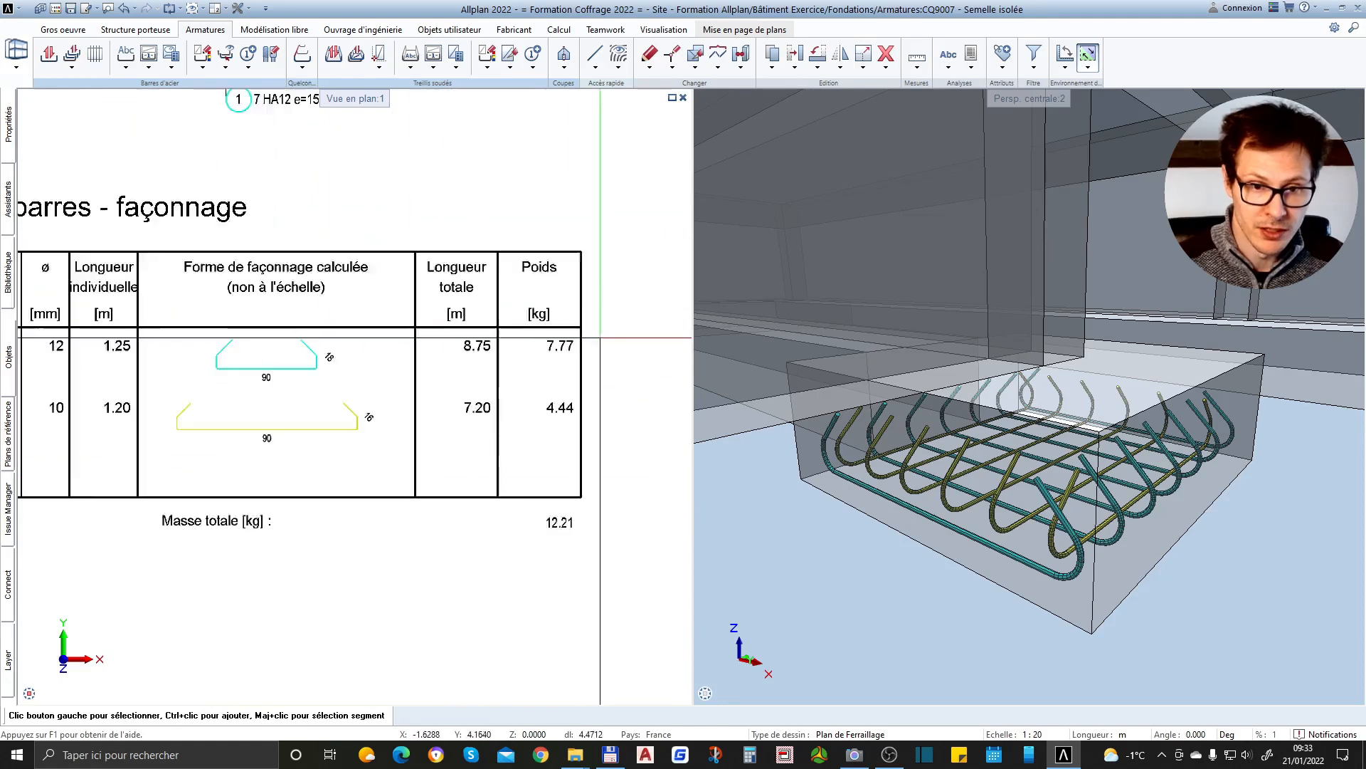
scroll(400, 371, "down", 2)
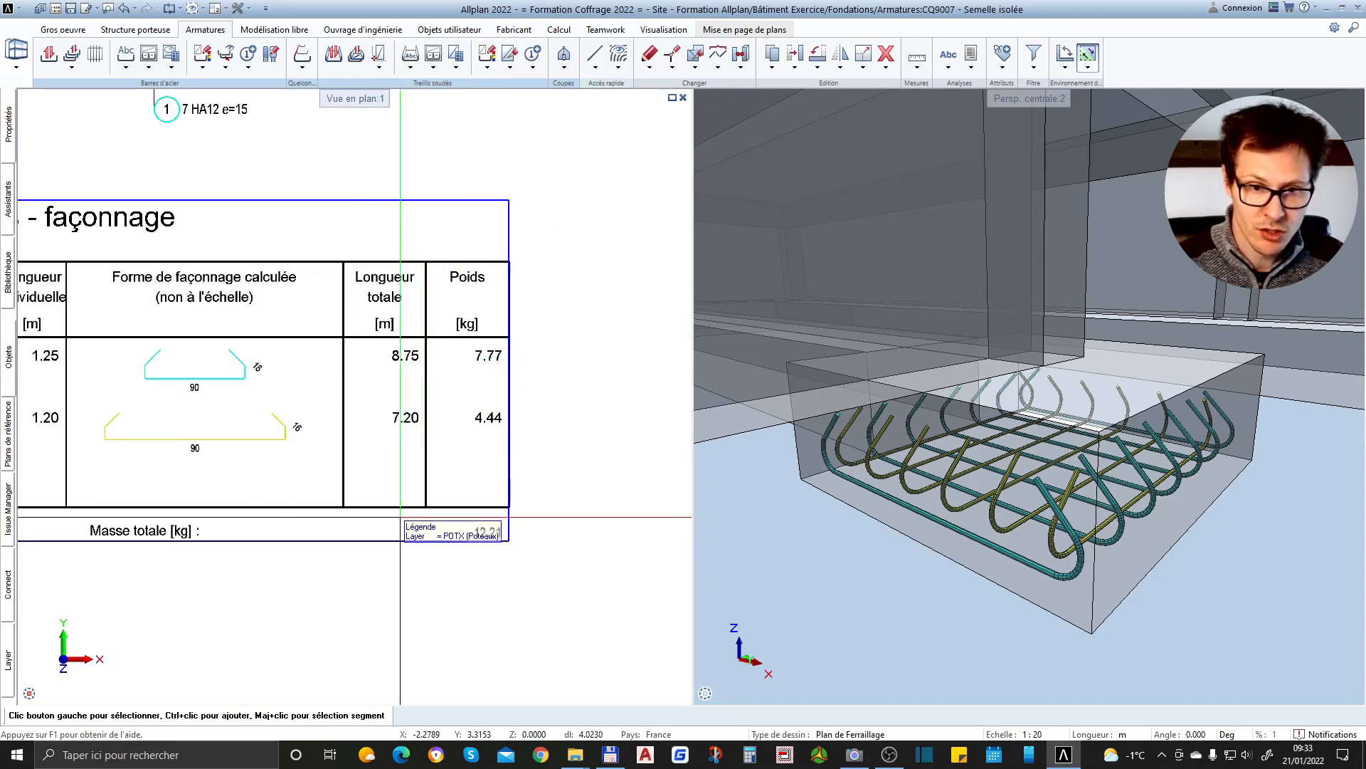
scroll(568, 294, "down", 2)
scroll(381, 444, "up", 3)
scroll(373, 431, "down", 2)
scroll(396, 445, "up", 2)
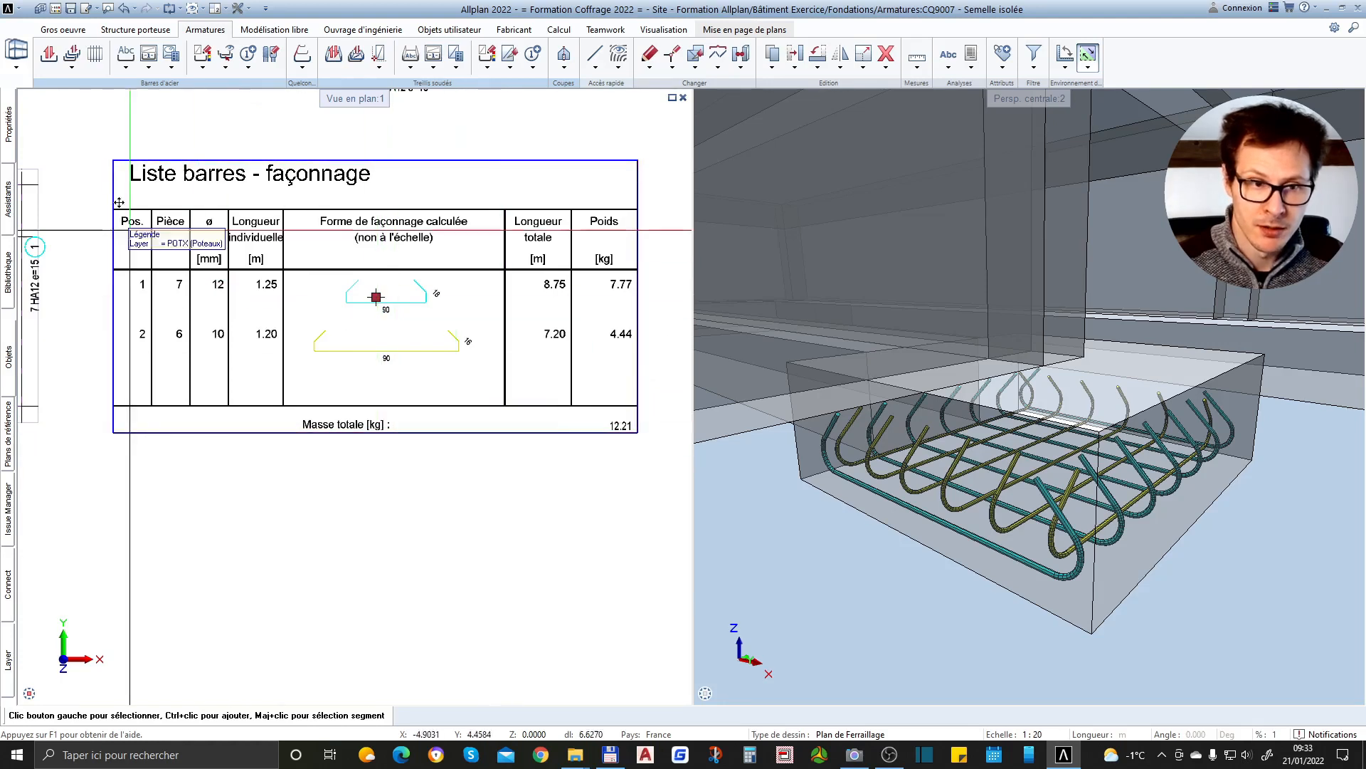
View the bar list legend's format properties and its coordinate information, and deselect the legend
left_click(8, 127)
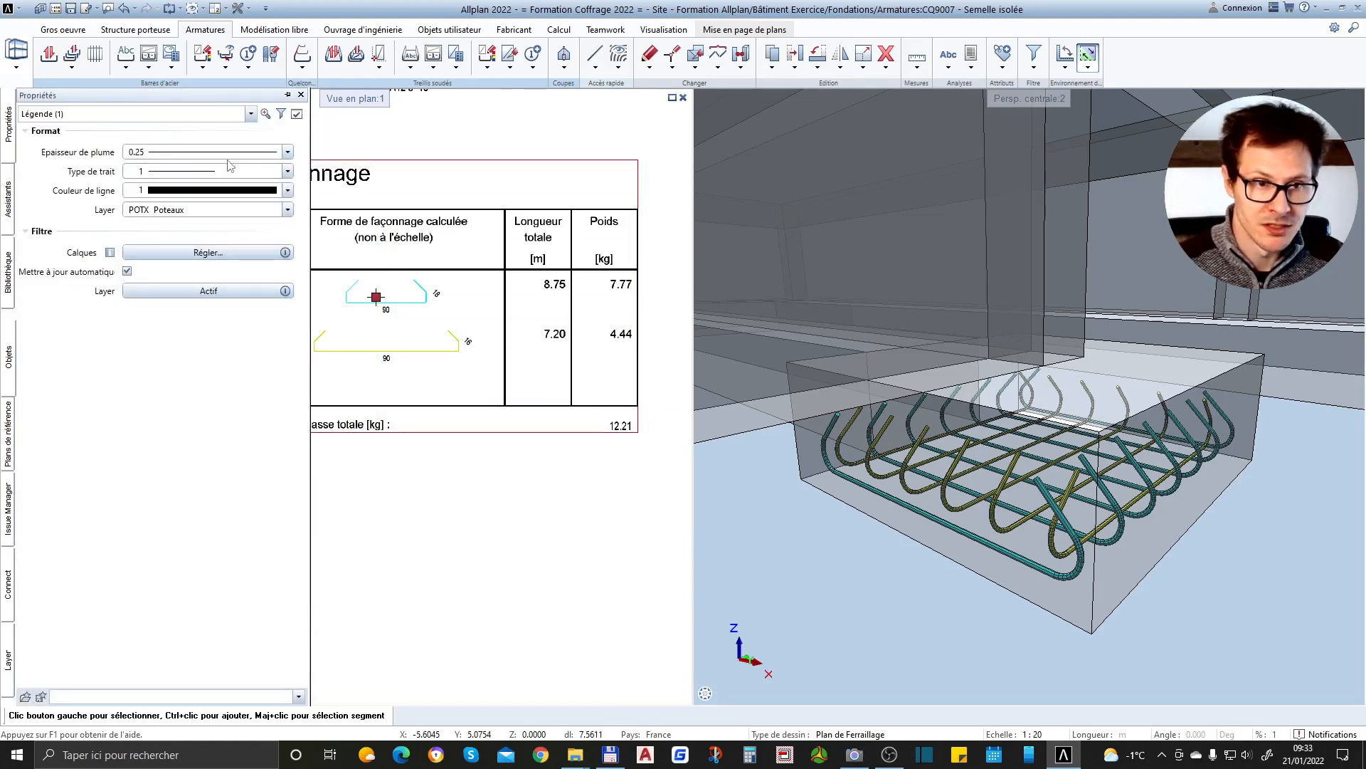
left_click(297, 114)
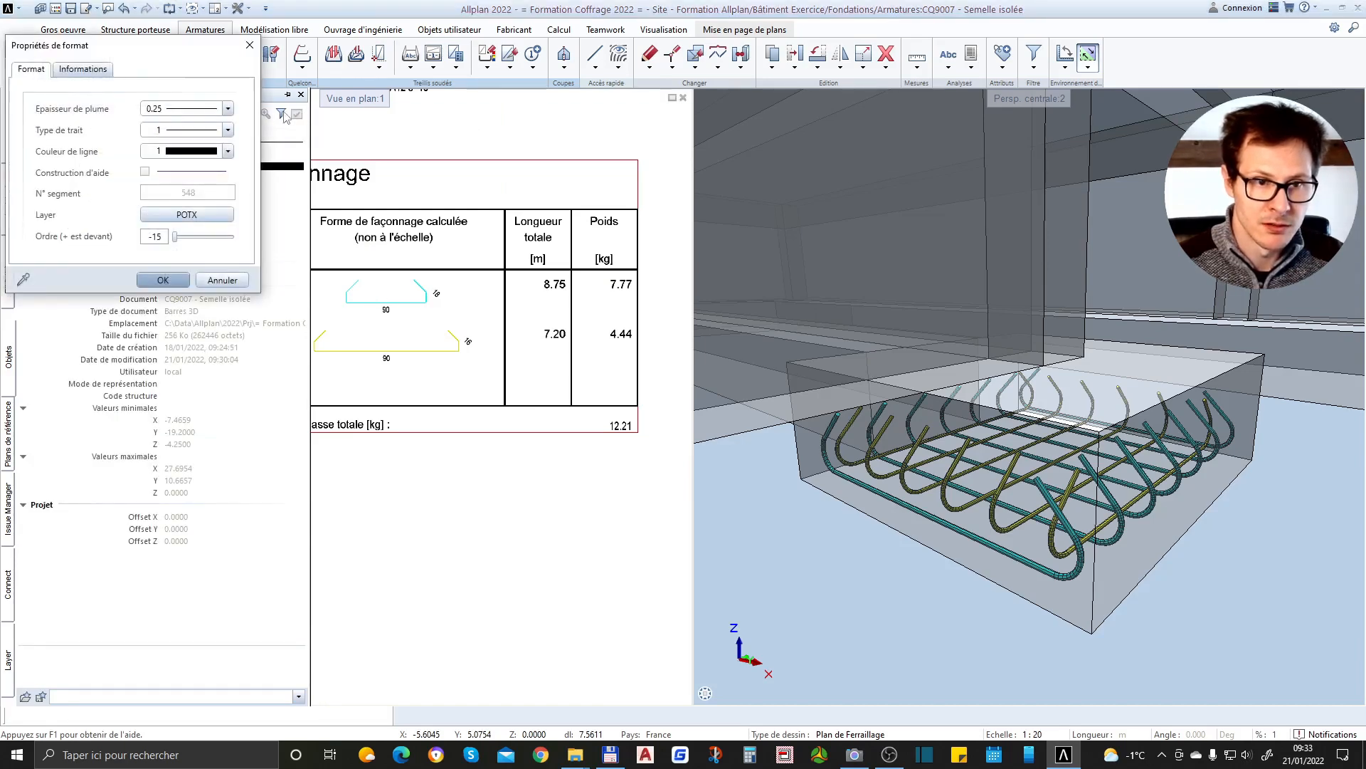
left_click(83, 69)
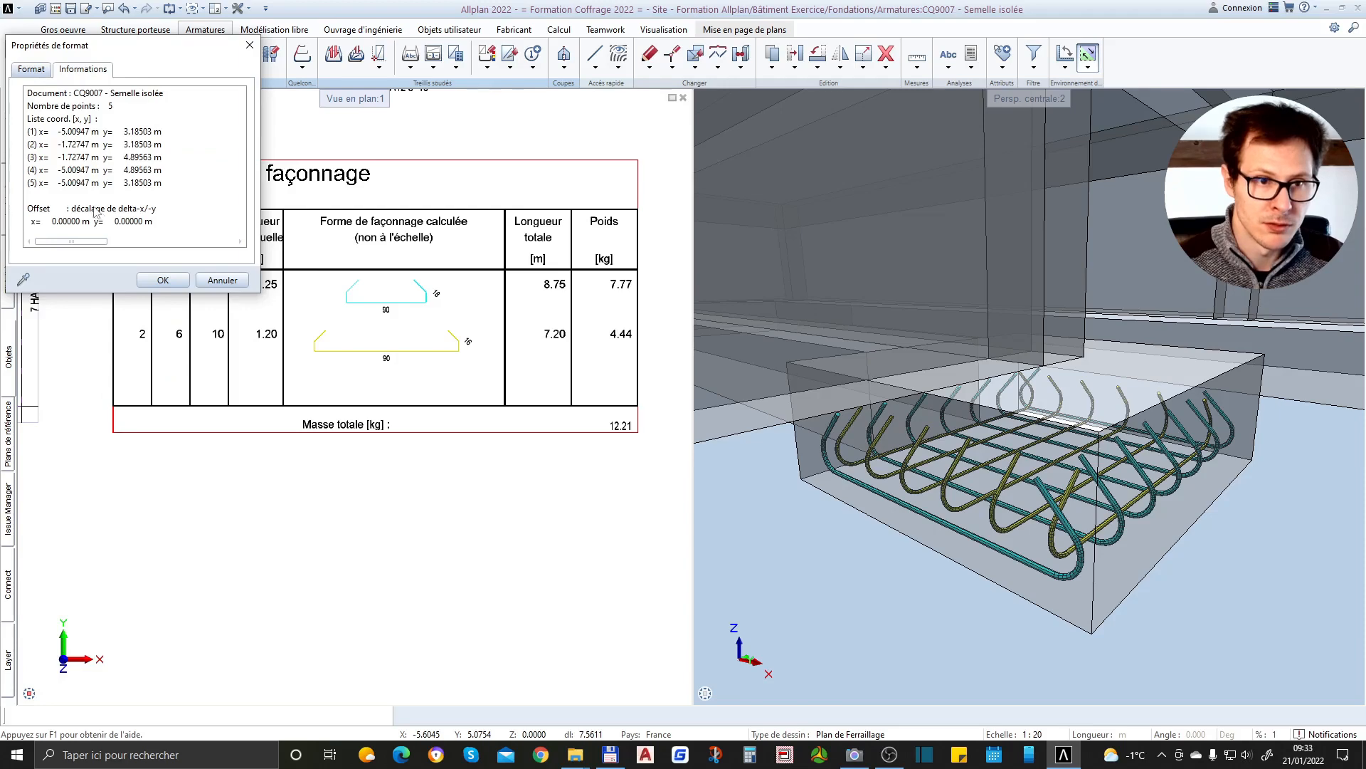
left_click(163, 280)
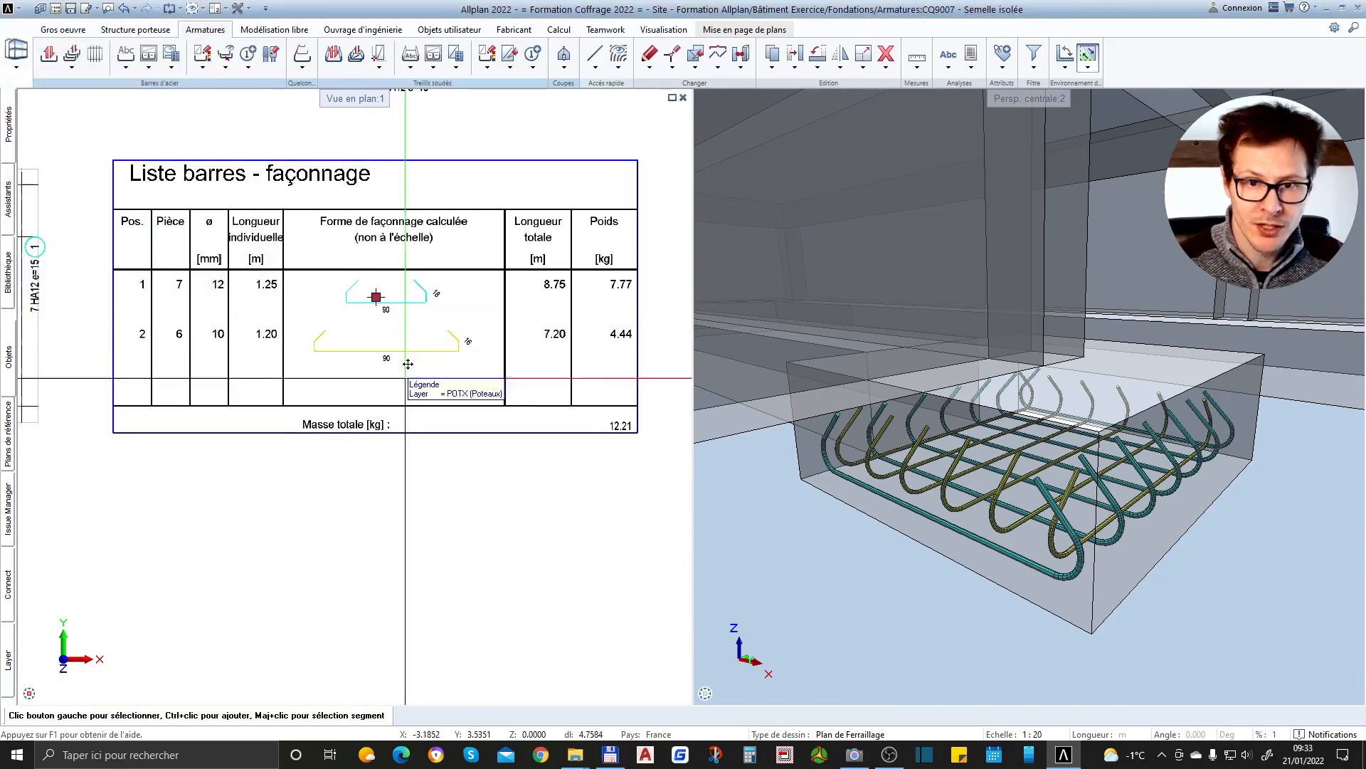
key("Escape")
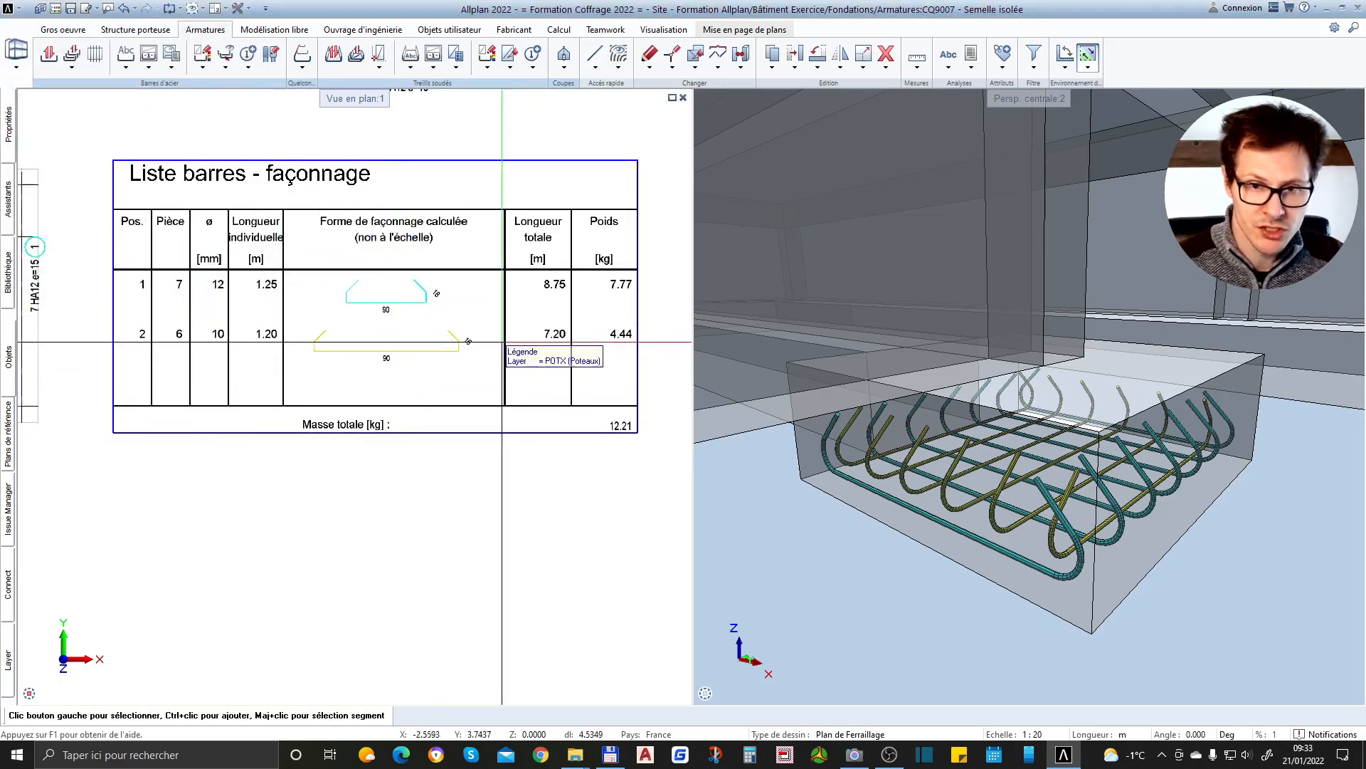
Compare the bar list entries with the bar annotations in sections 1-1, 2-2 and 3-3
scroll(622, 239, "up", 1)
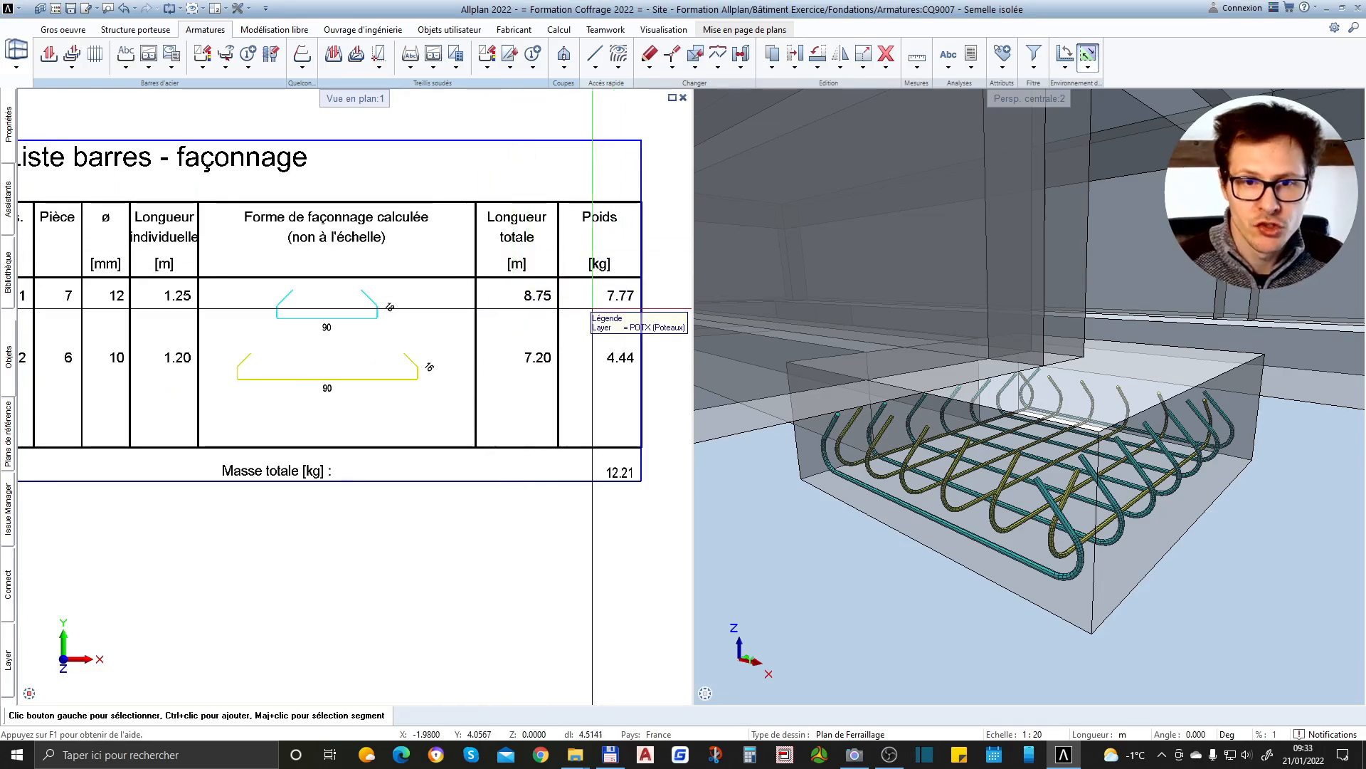
scroll(622, 249, "down", 2)
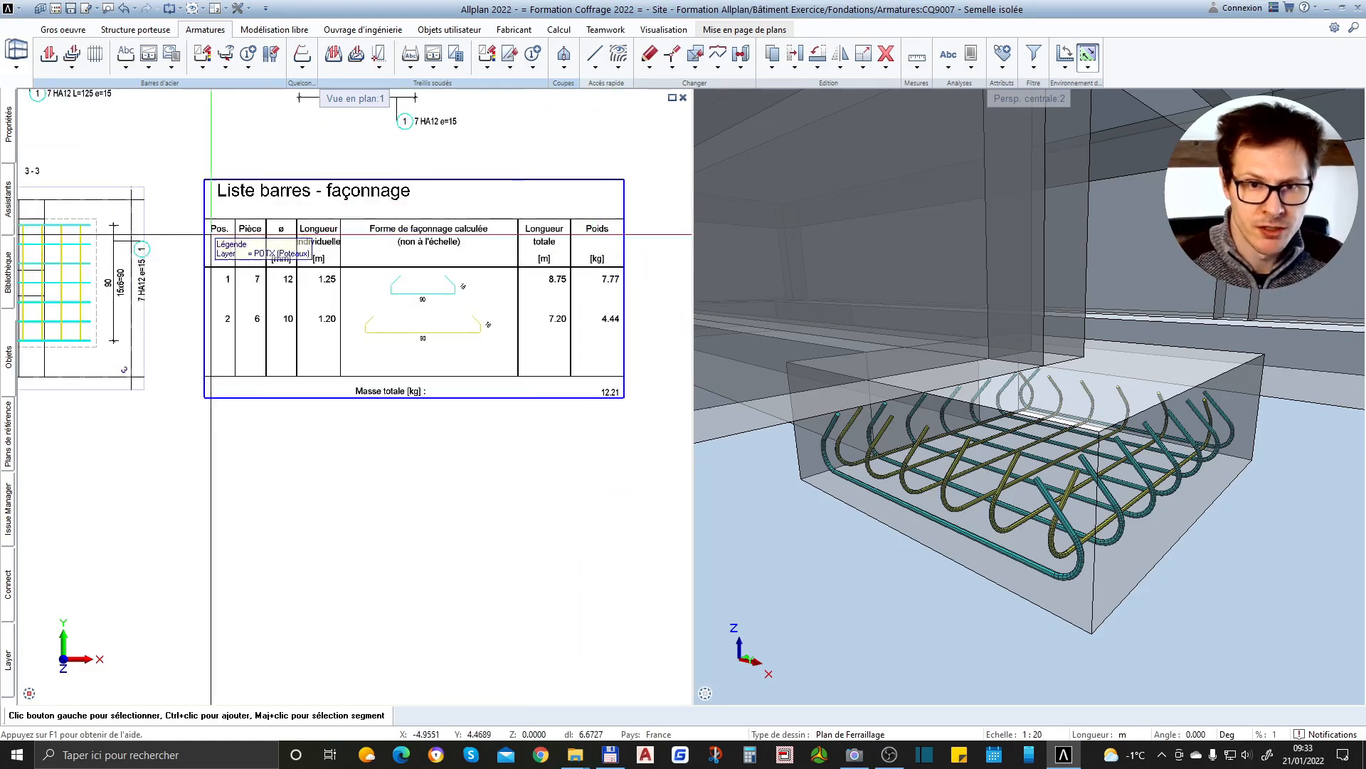
scroll(345, 465, "down", 1)
scroll(317, 310, "up", 2)
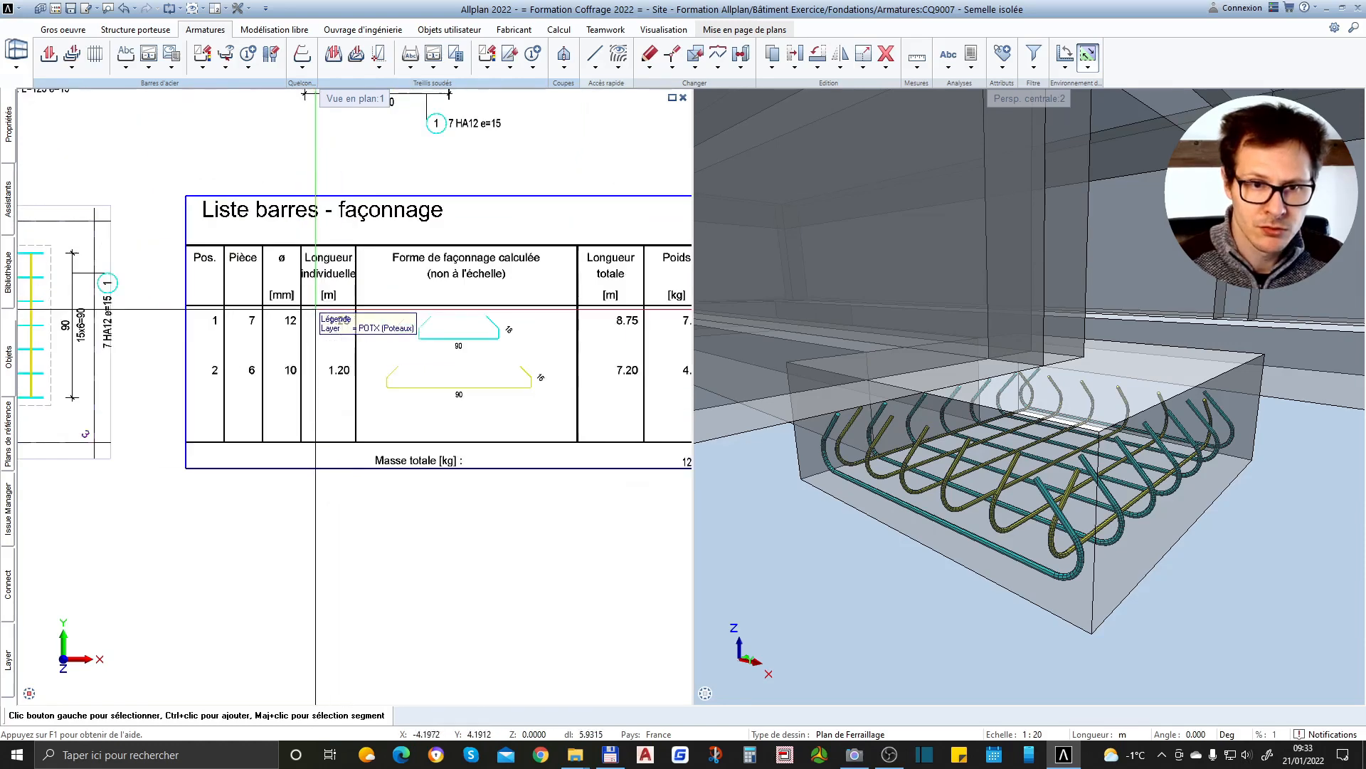
scroll(346, 419, "down", 2)
scroll(526, 427, "down", 2)
scroll(455, 441, "up", 2)
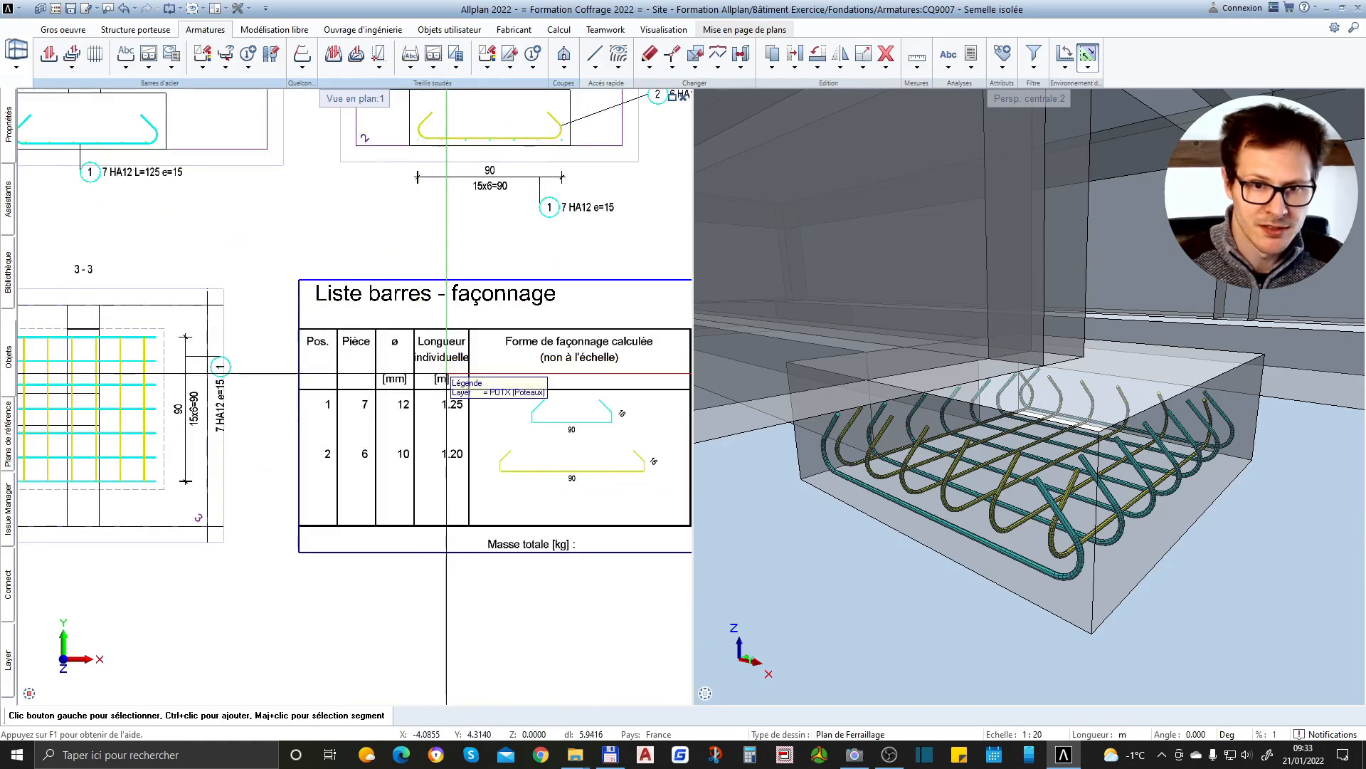
scroll(527, 433, "down", 2)
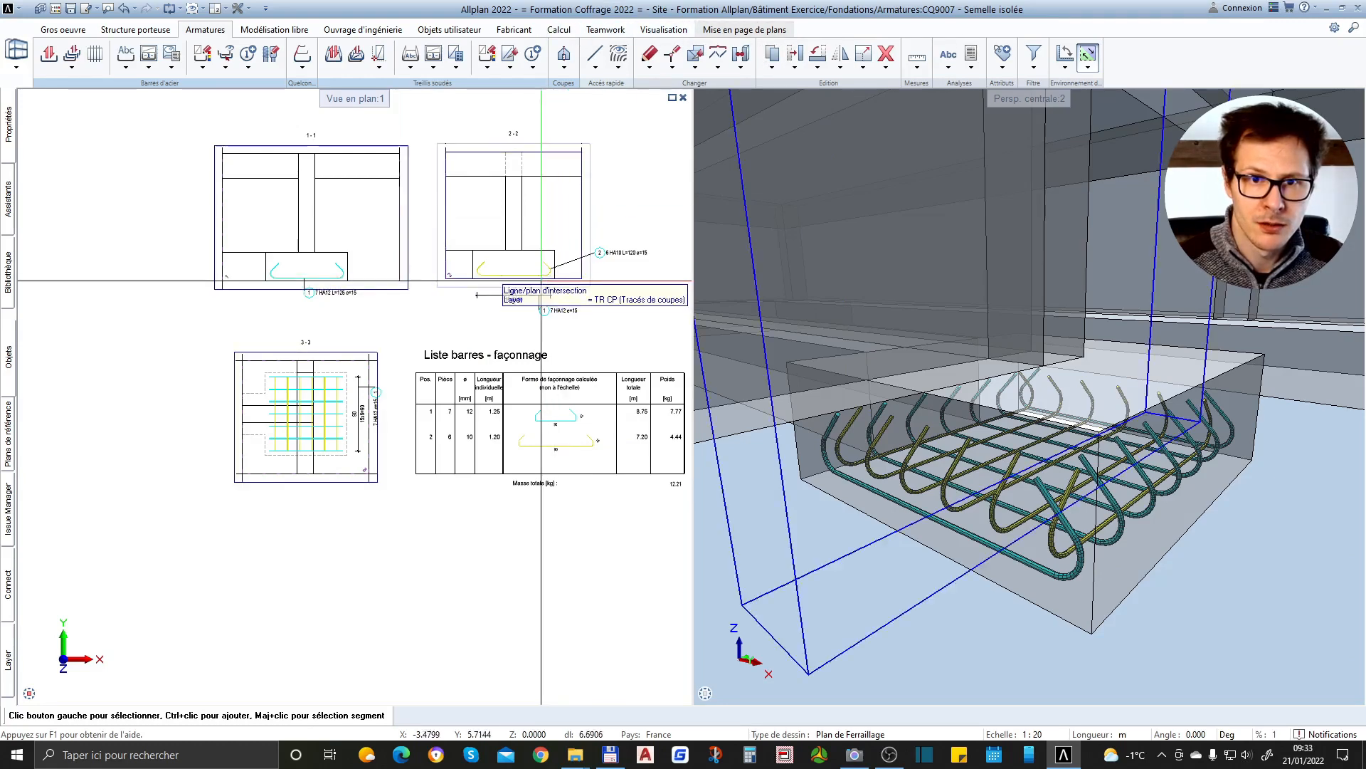
scroll(235, 420, "down", 2)
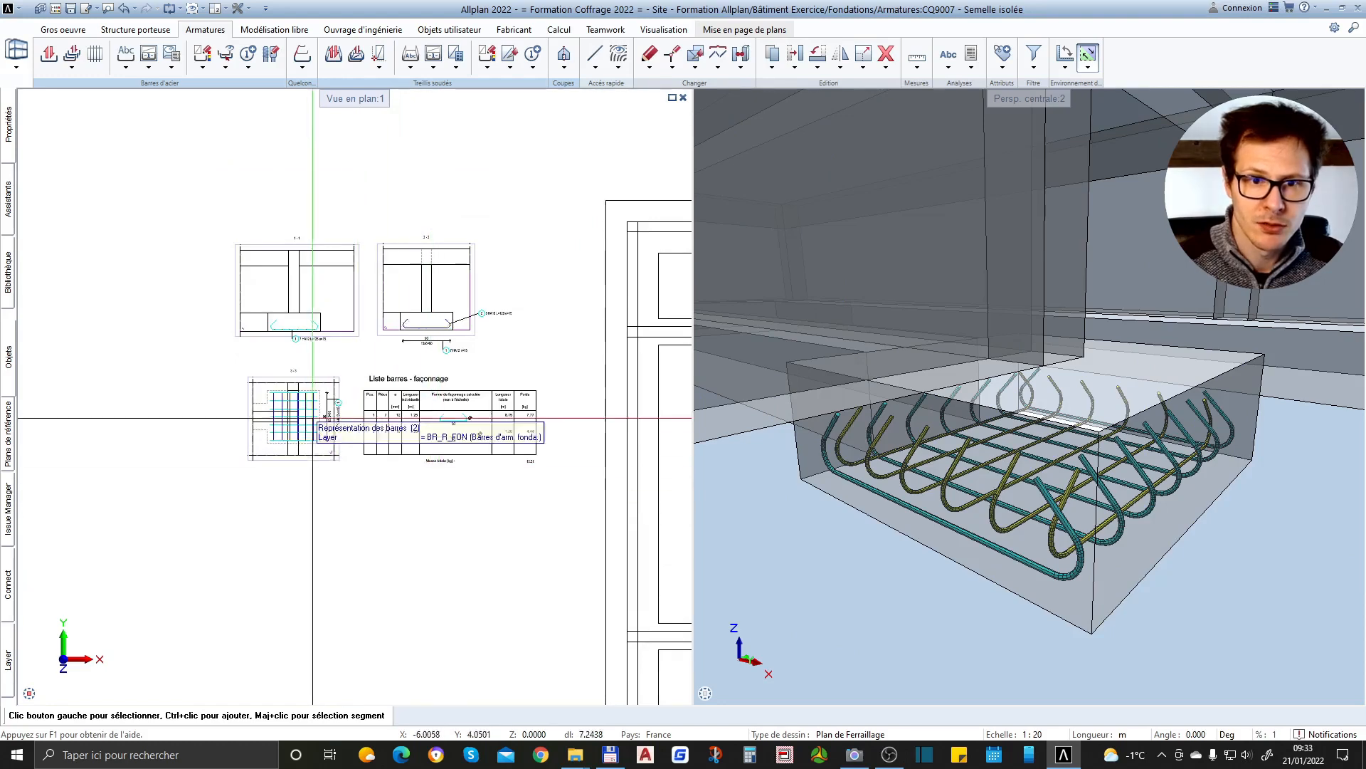
scroll(313, 412, "up", 2)
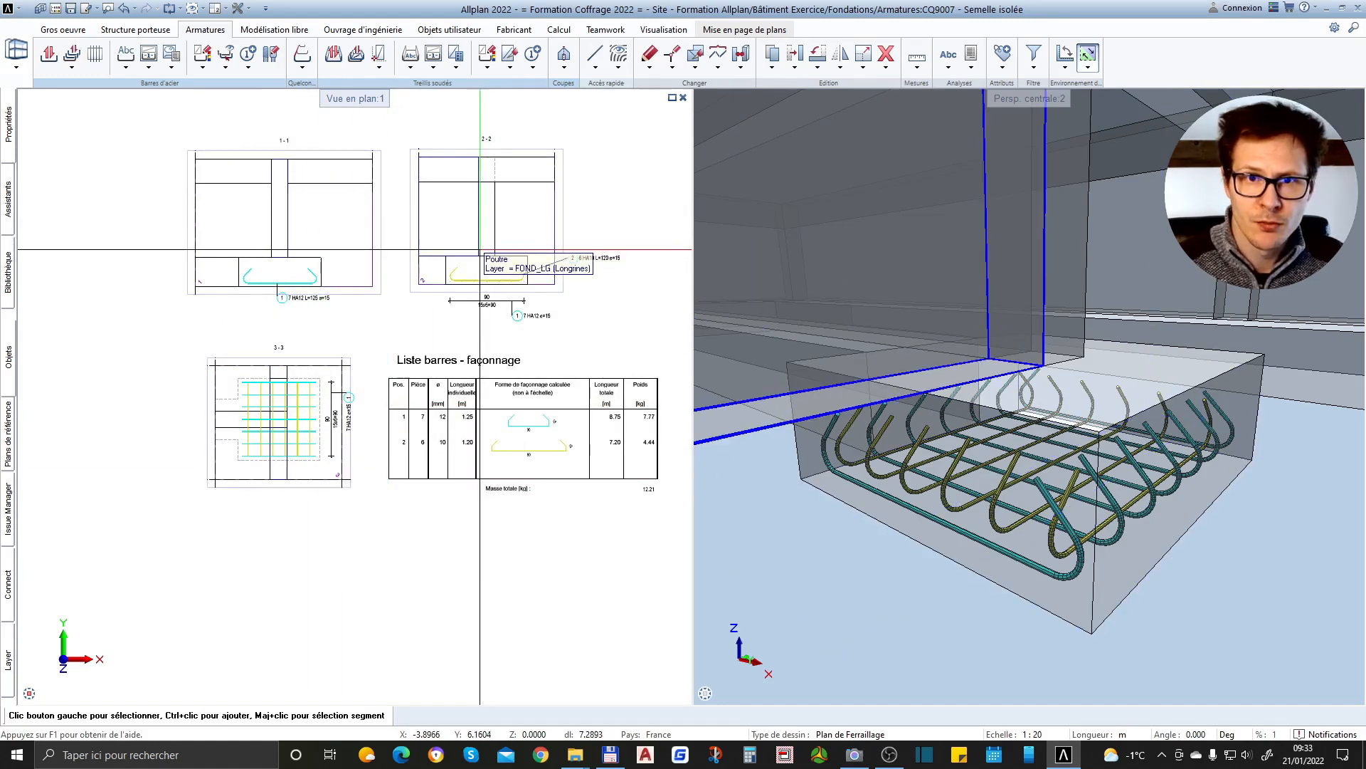
Review the animation options for reinforcement bar surface colours and the colour assigned to each bar diameter
left_click(248, 10)
left_click(267, 26)
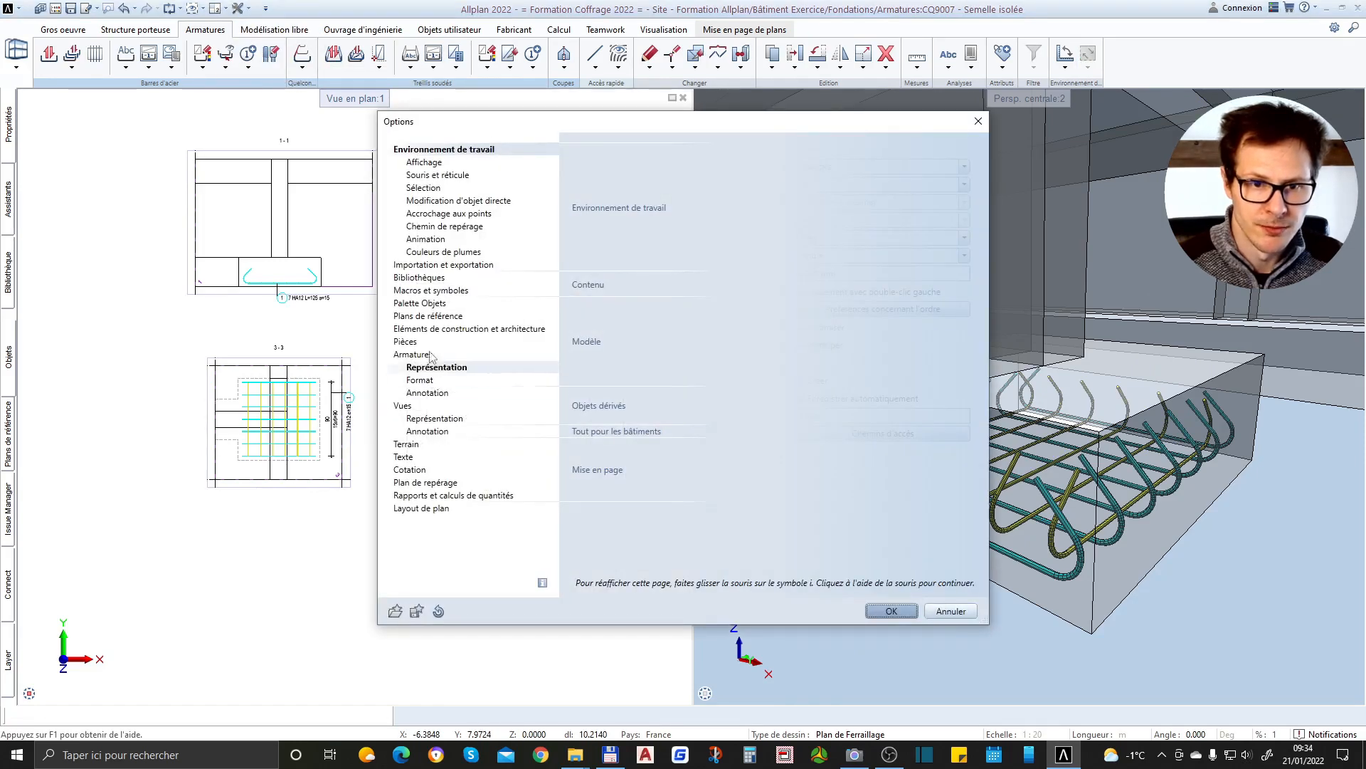
left_click(416, 241)
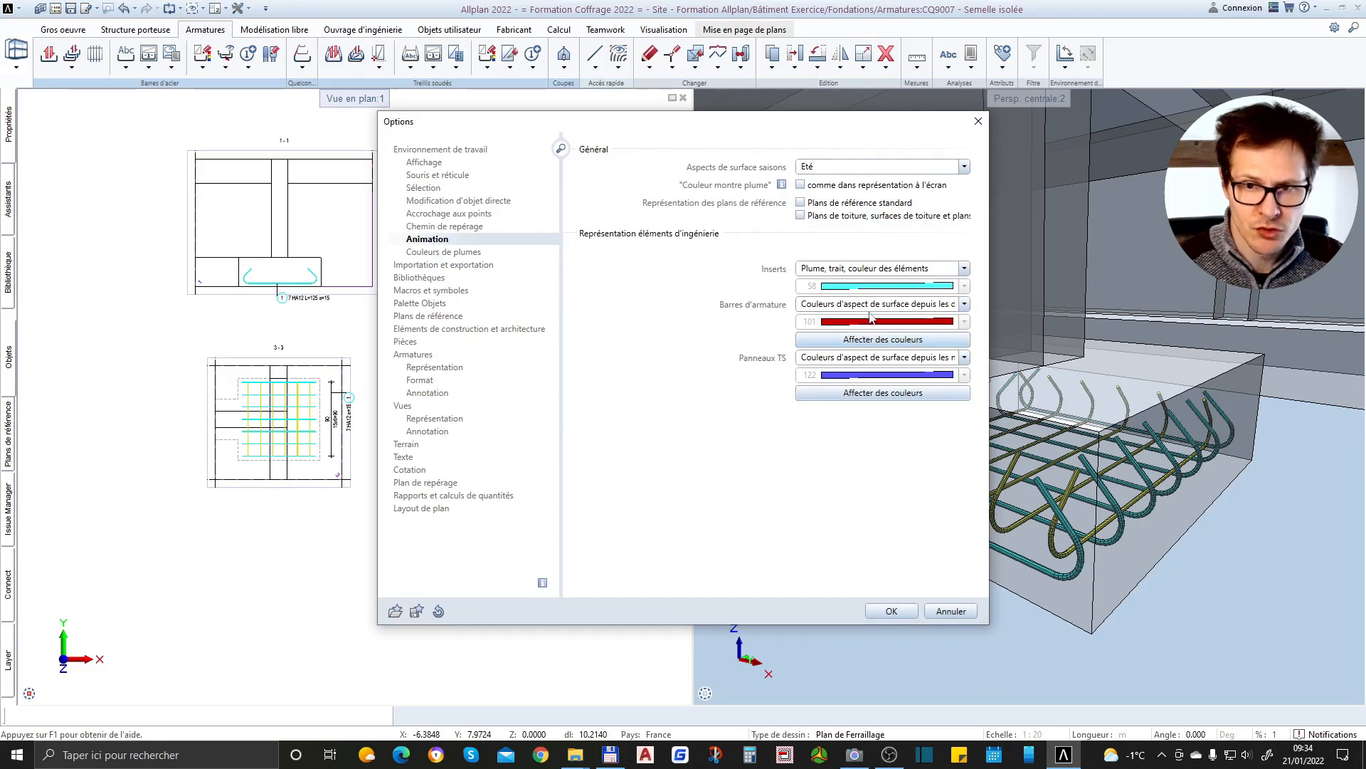
left_click(938, 305)
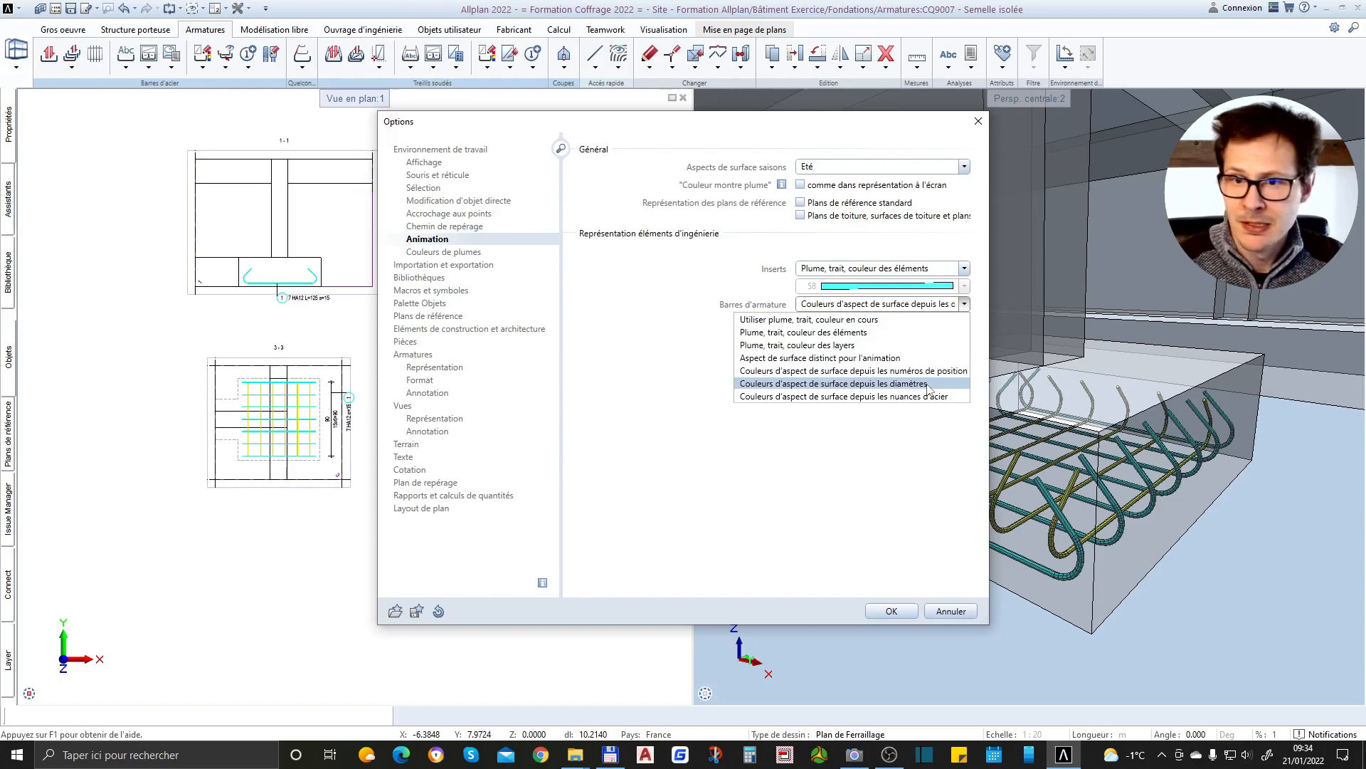
left_click(794, 396)
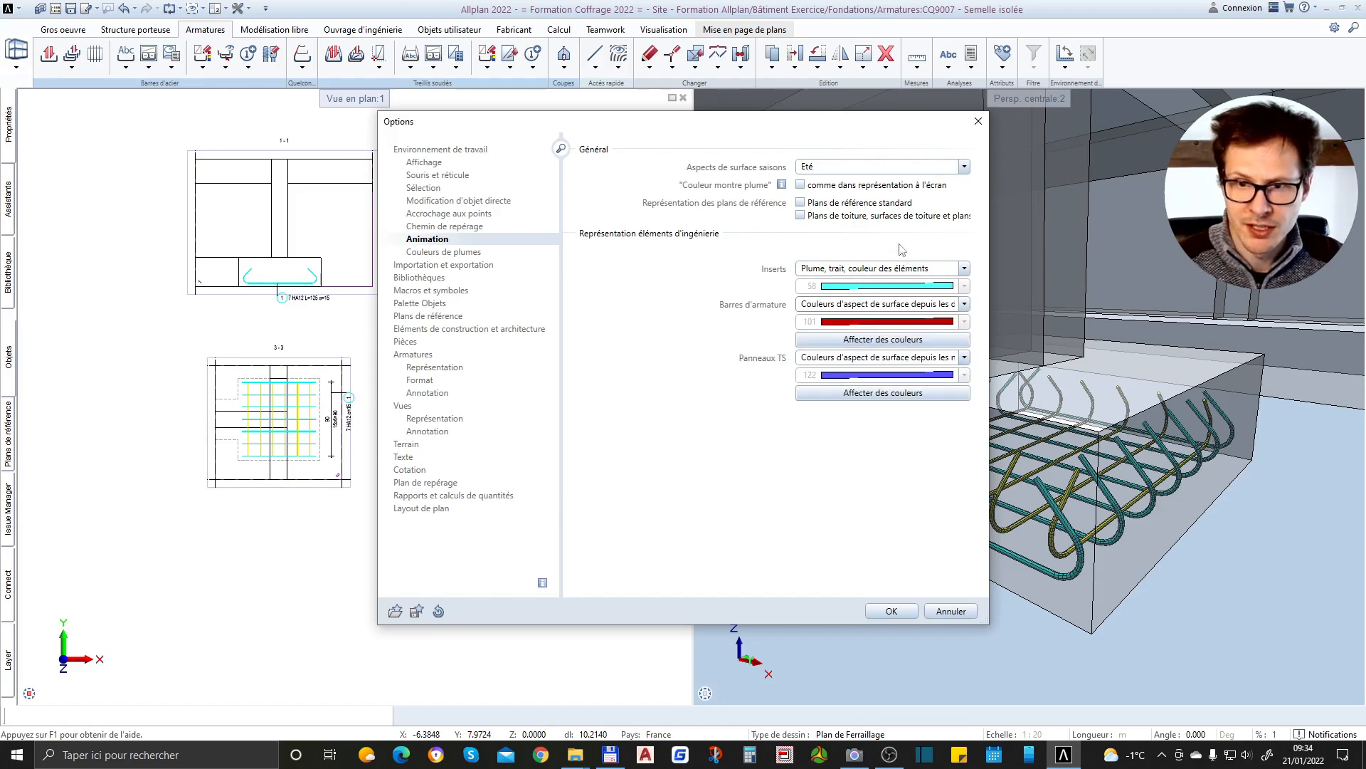
left_click(891, 340)
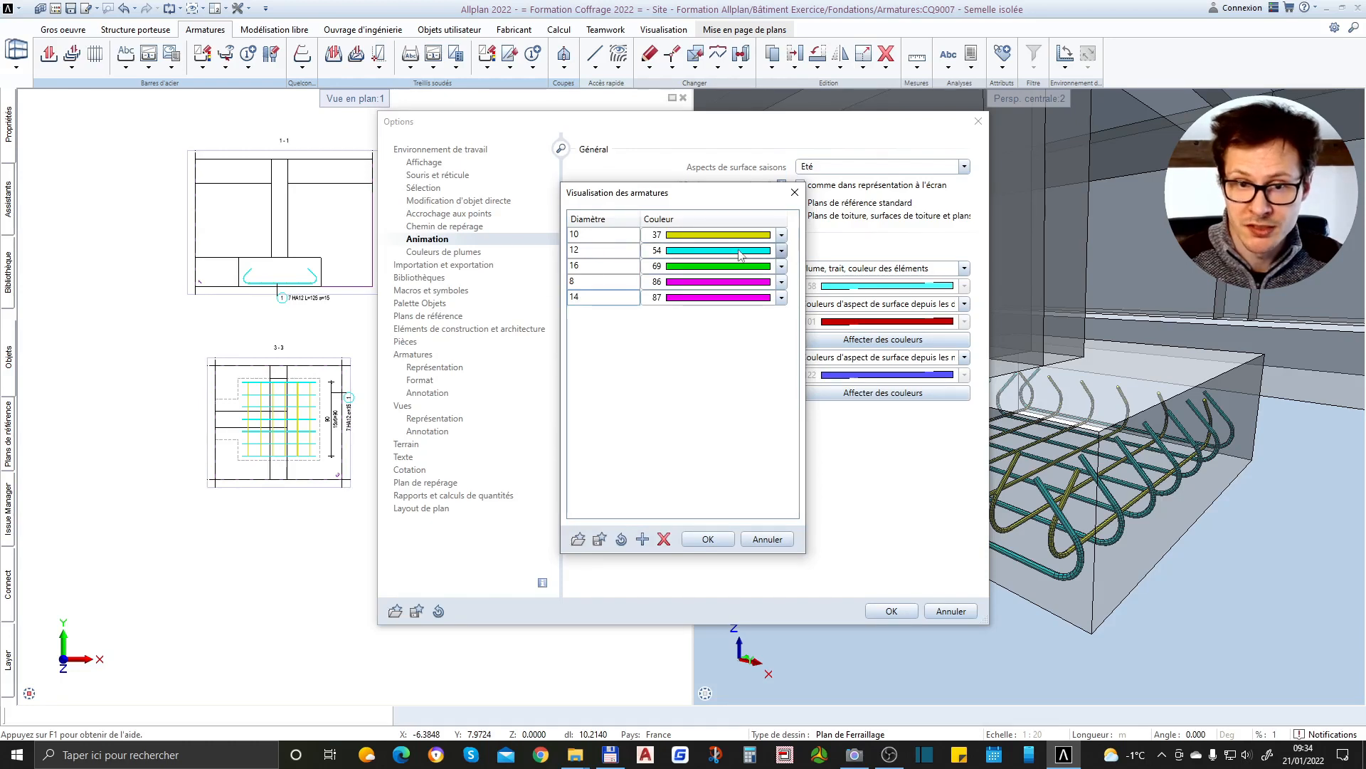
left_click(709, 539)
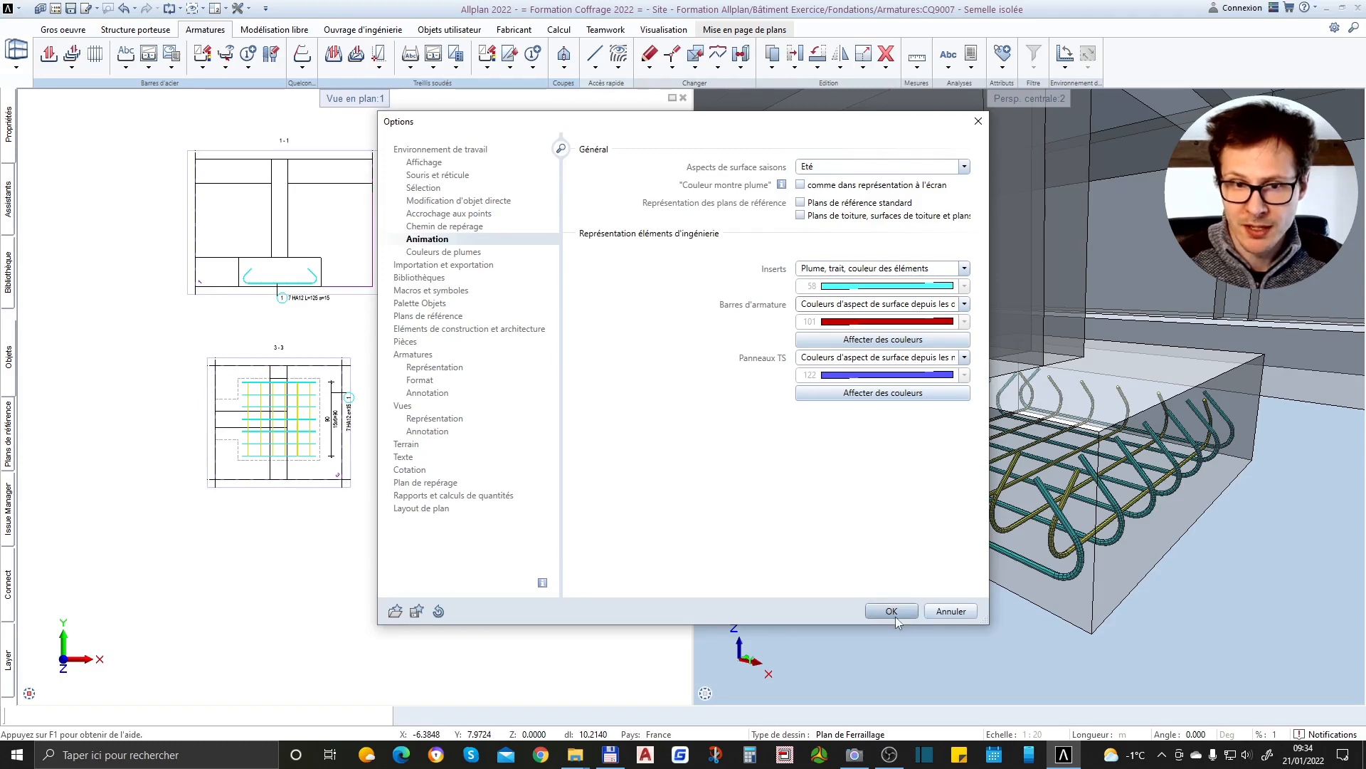
Review the general, representation and format options for reinforcement, including the bar bend and section display settings
left_click(418, 356)
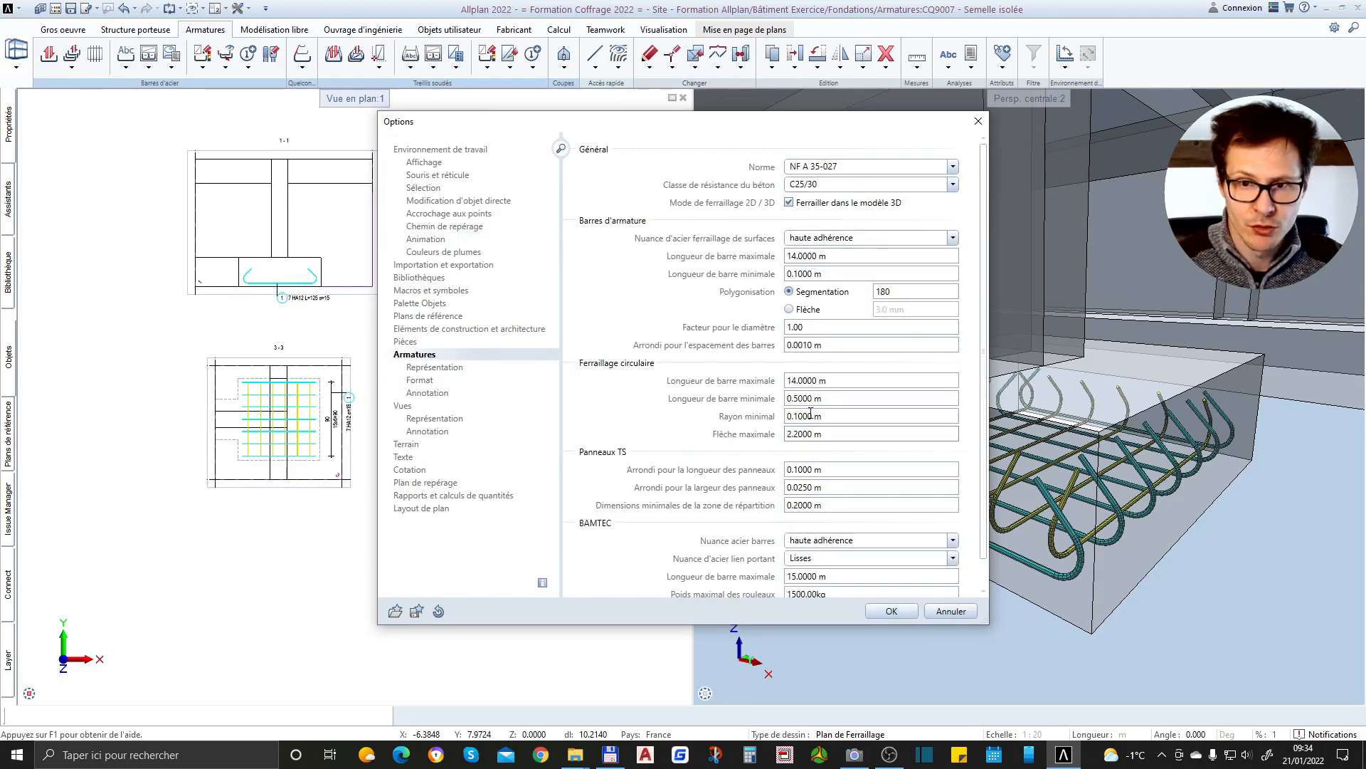
left_click(441, 367)
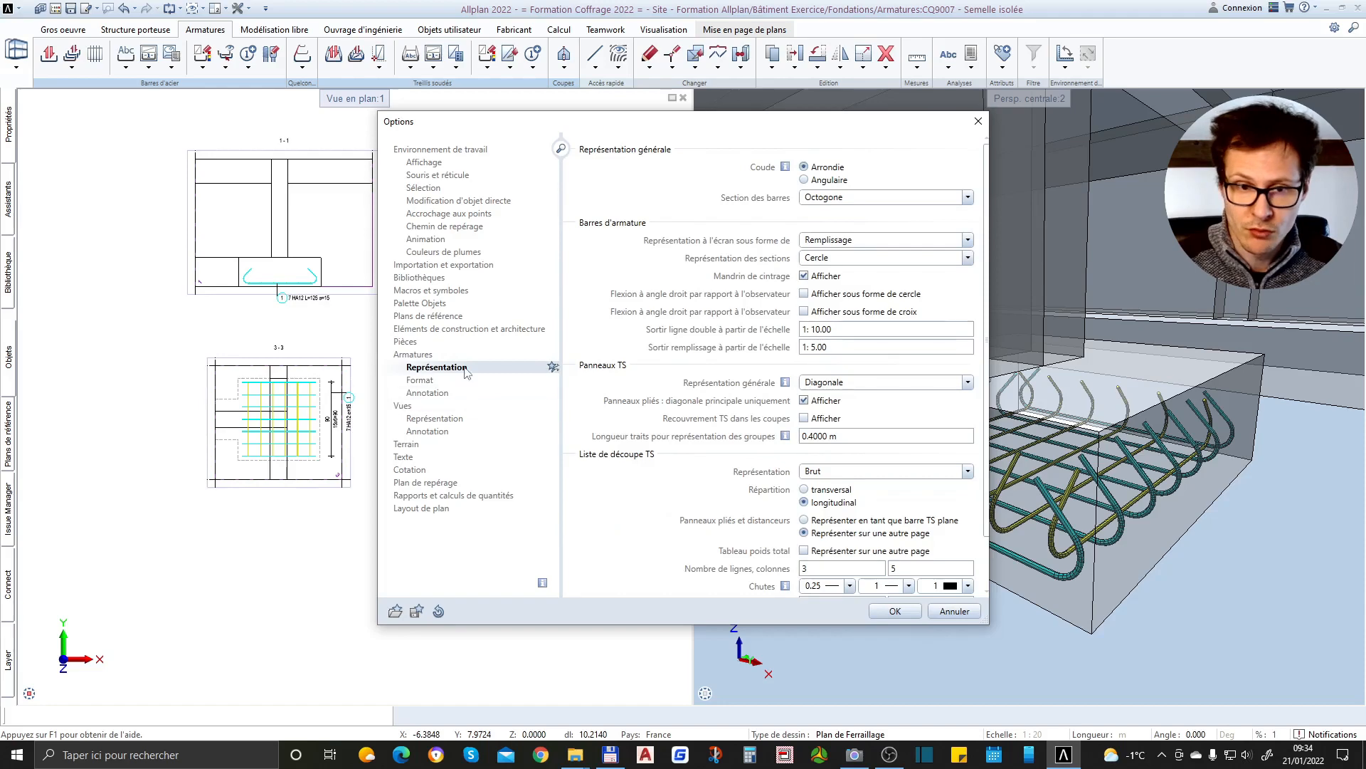
left_click(421, 381)
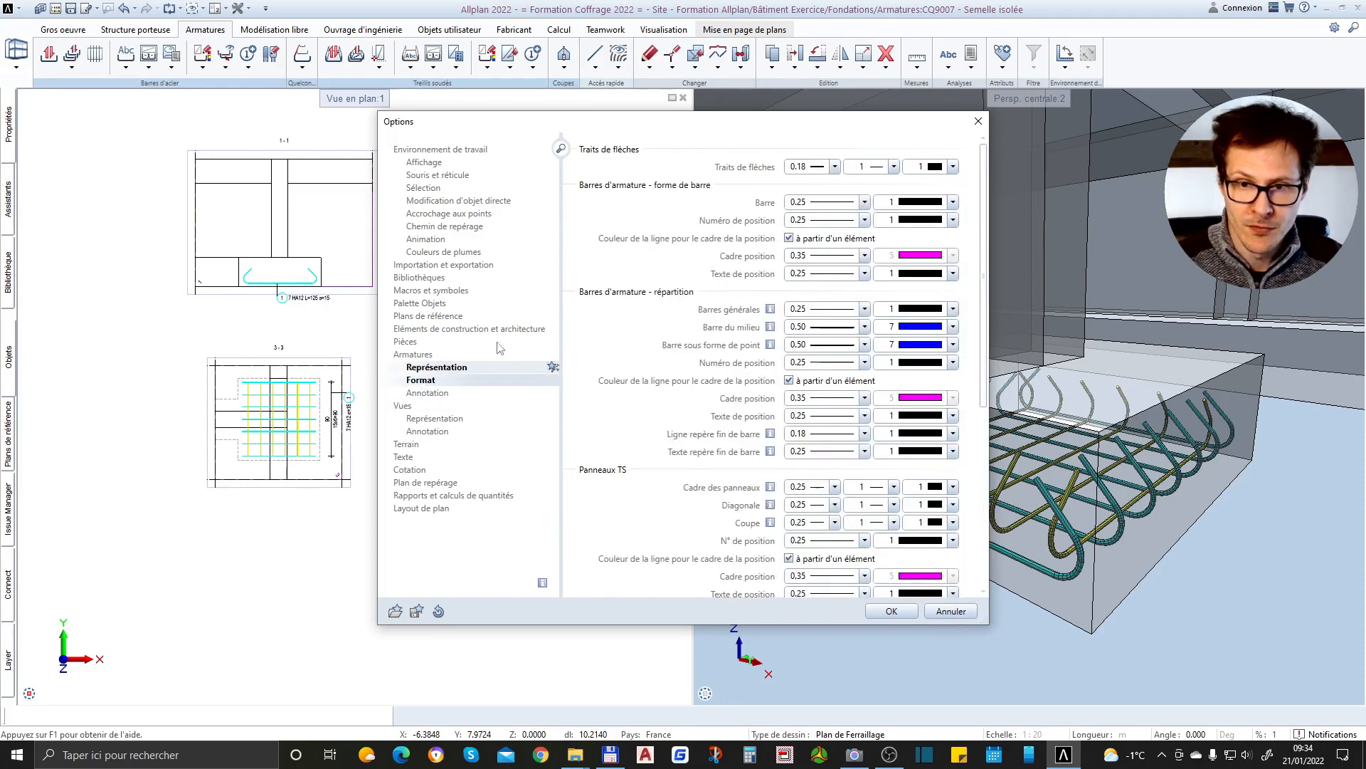
left_click(432, 367)
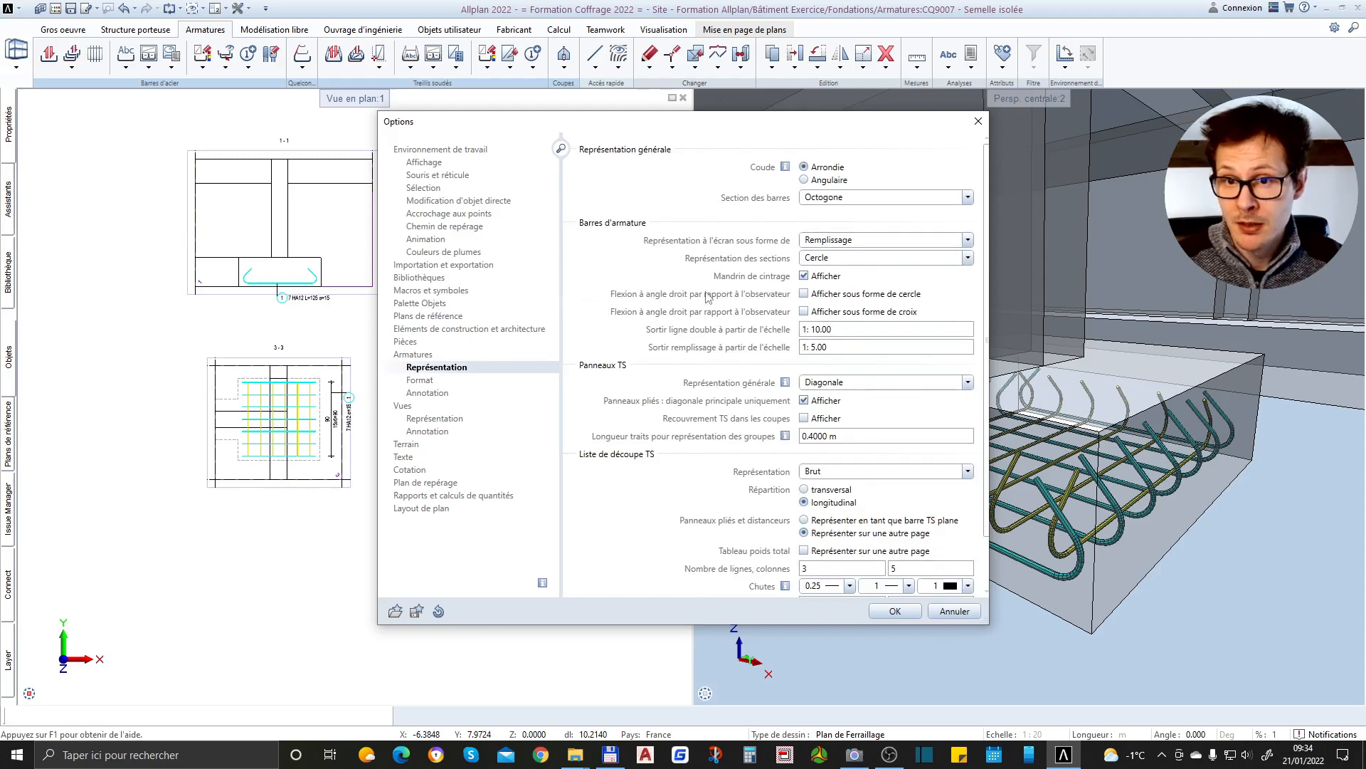
left_click(427, 355)
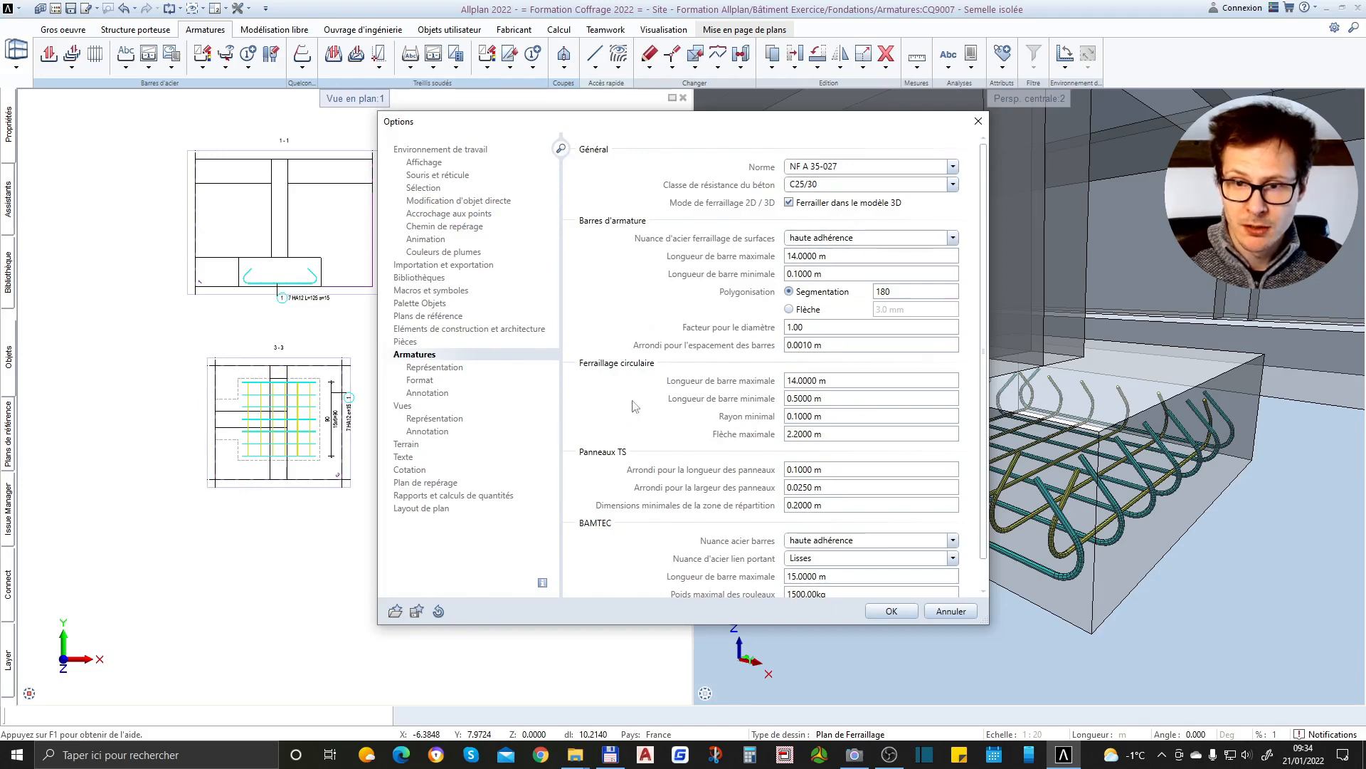
left_click(432, 367)
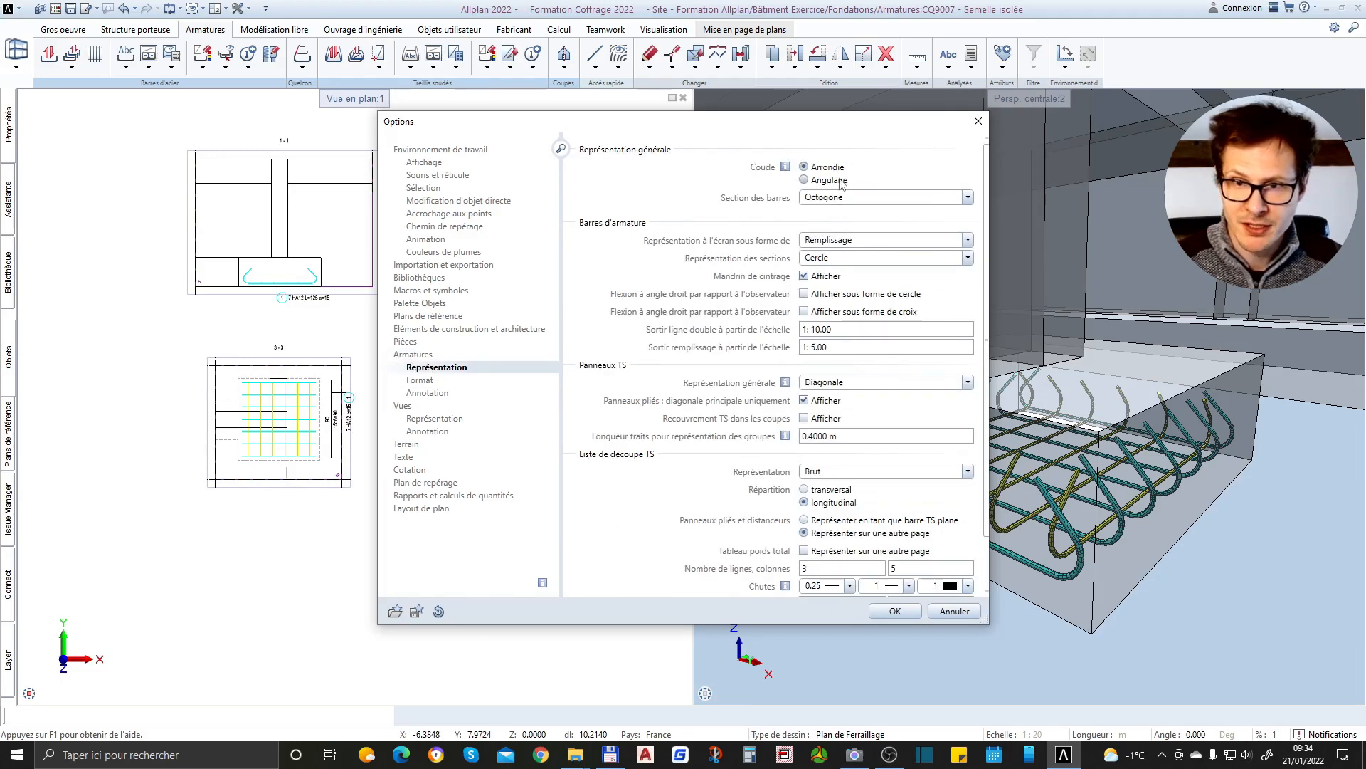
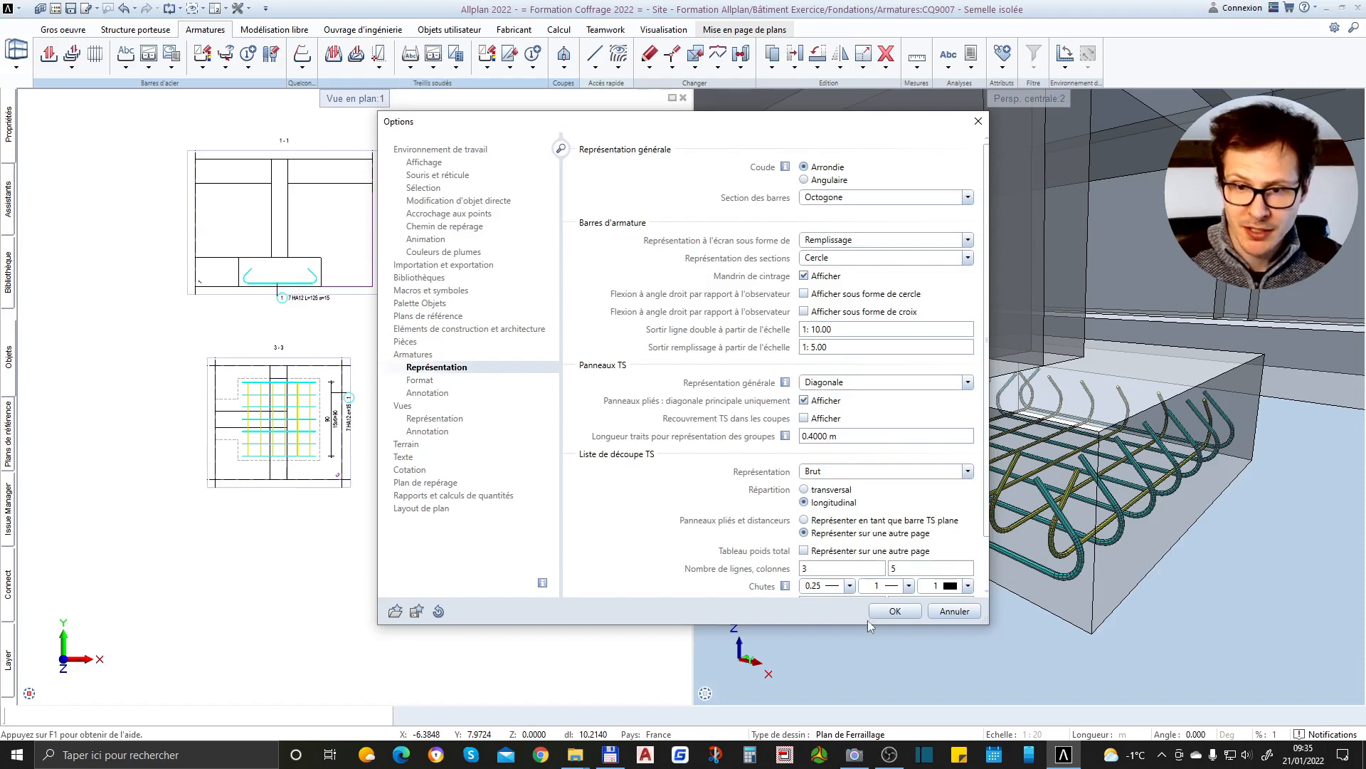
Accept the options and examine the crossing hooked bars inside the isolated footing in the 3D view
left_click(899, 613)
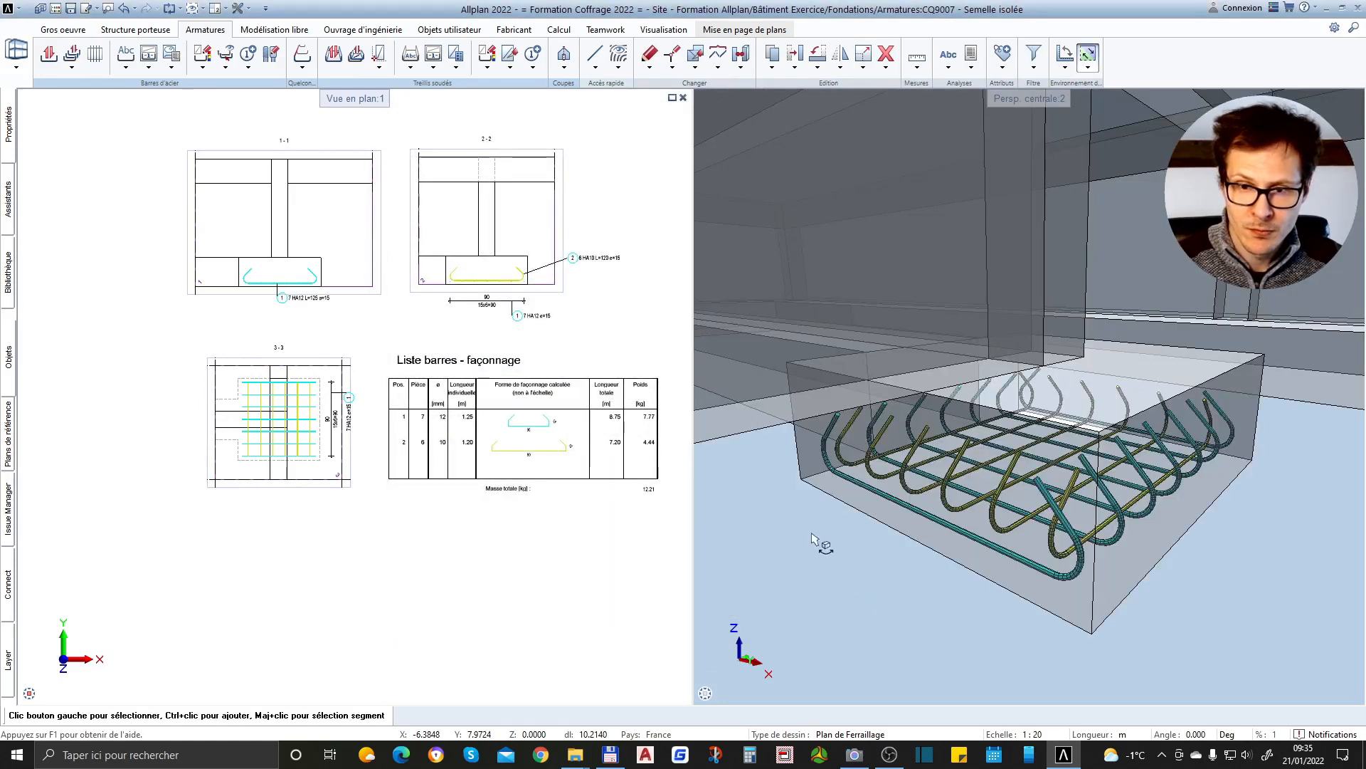
scroll(1059, 547, "up", 5)
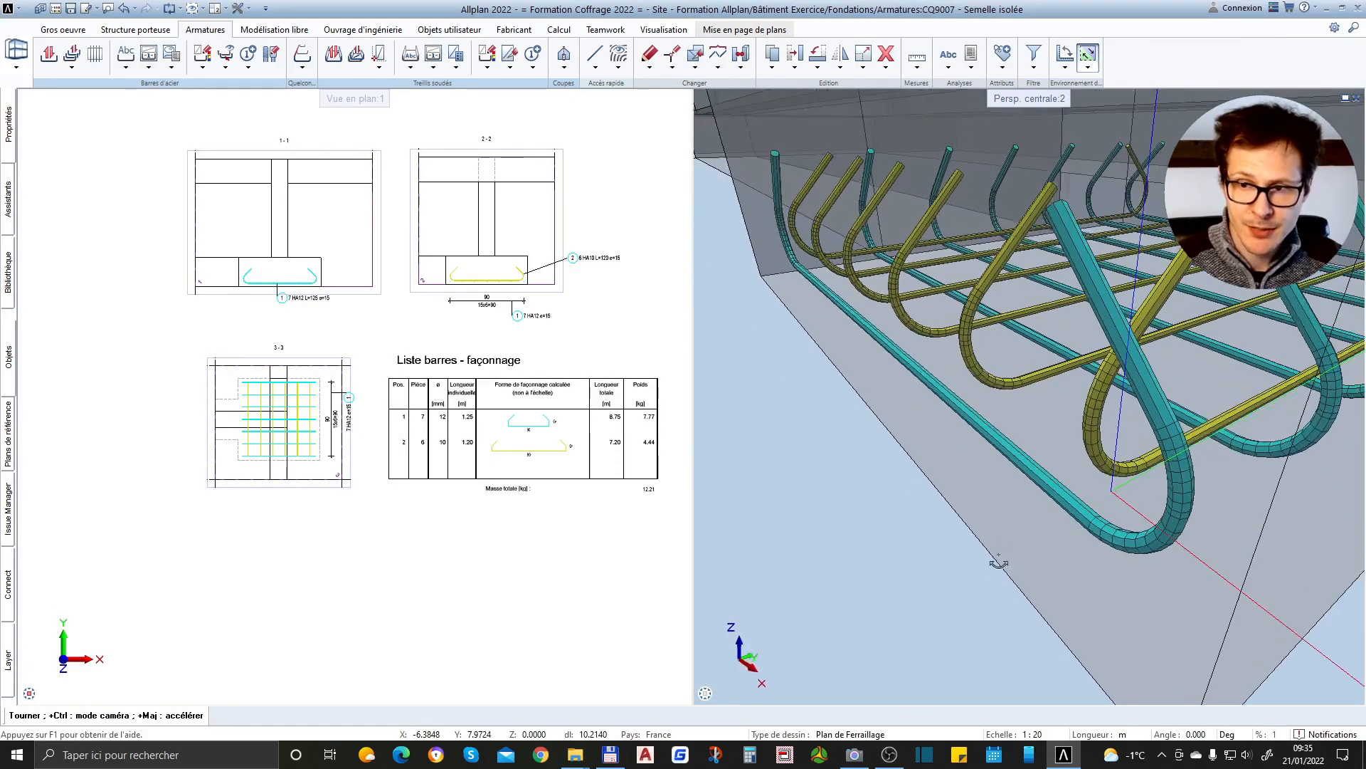
scroll(1133, 425, "down", 5)
middle_click_drag(1133, 425, 1285, 406, "shift")
left_click_drag(1285, 405, 1120, 518)
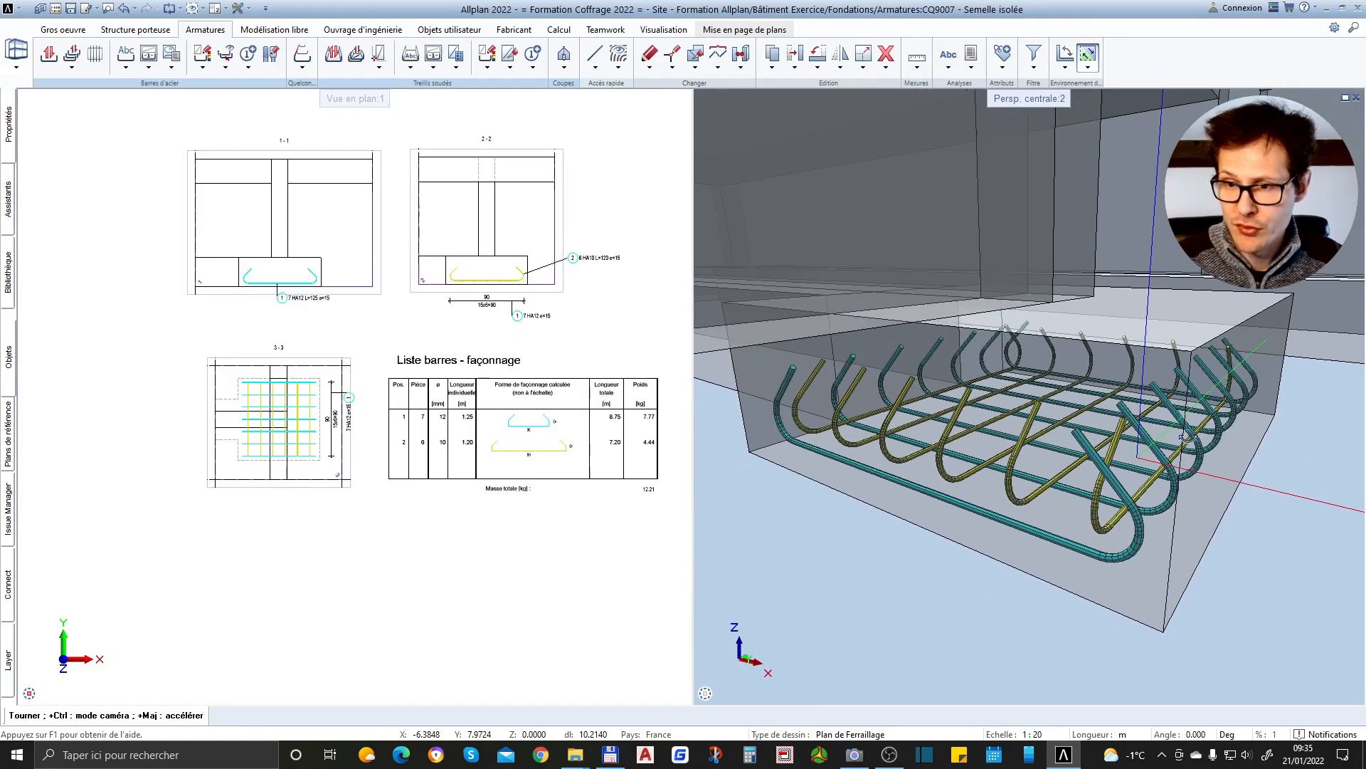
scroll(1117, 521, "up", 3)
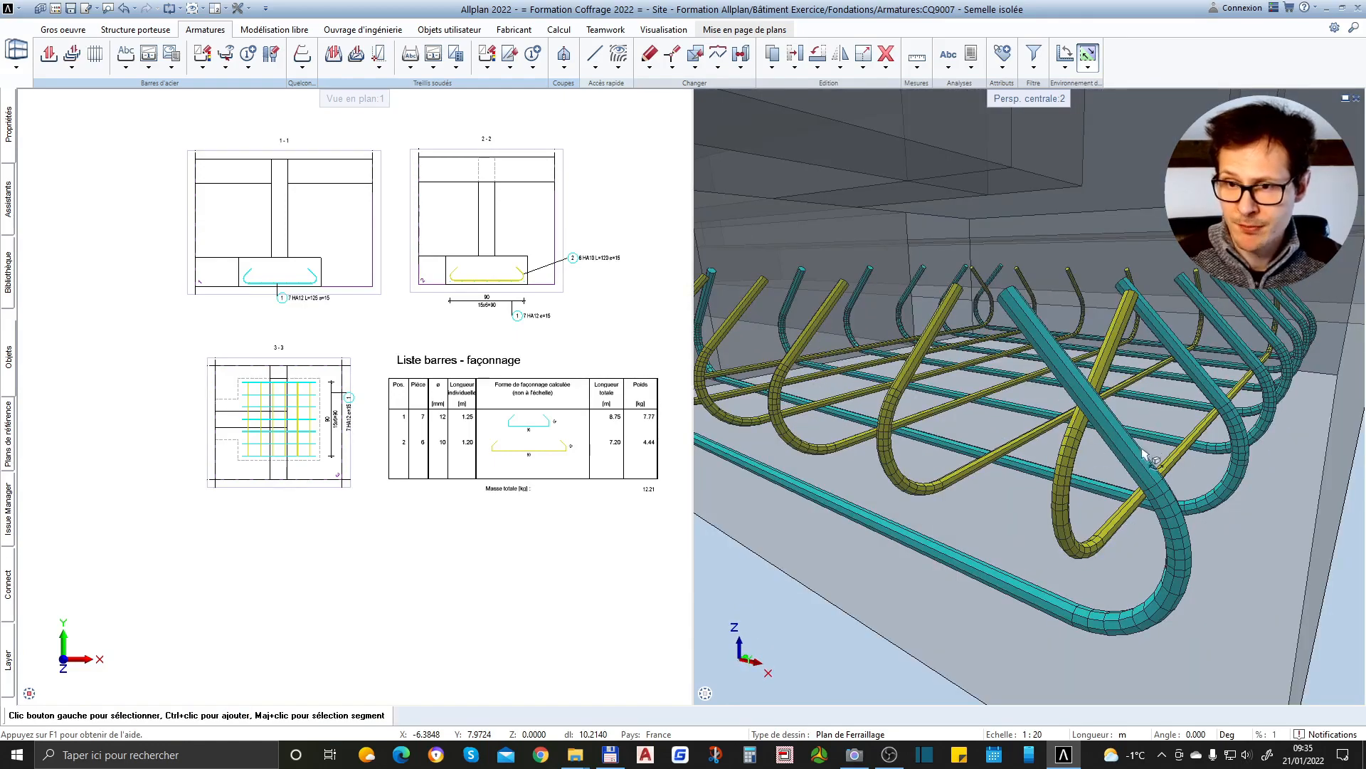
scroll(1146, 456, "down", 3)
middle_click_drag(1099, 429, 1212, 506, "shift")
scroll(498, 299, "up", 2)
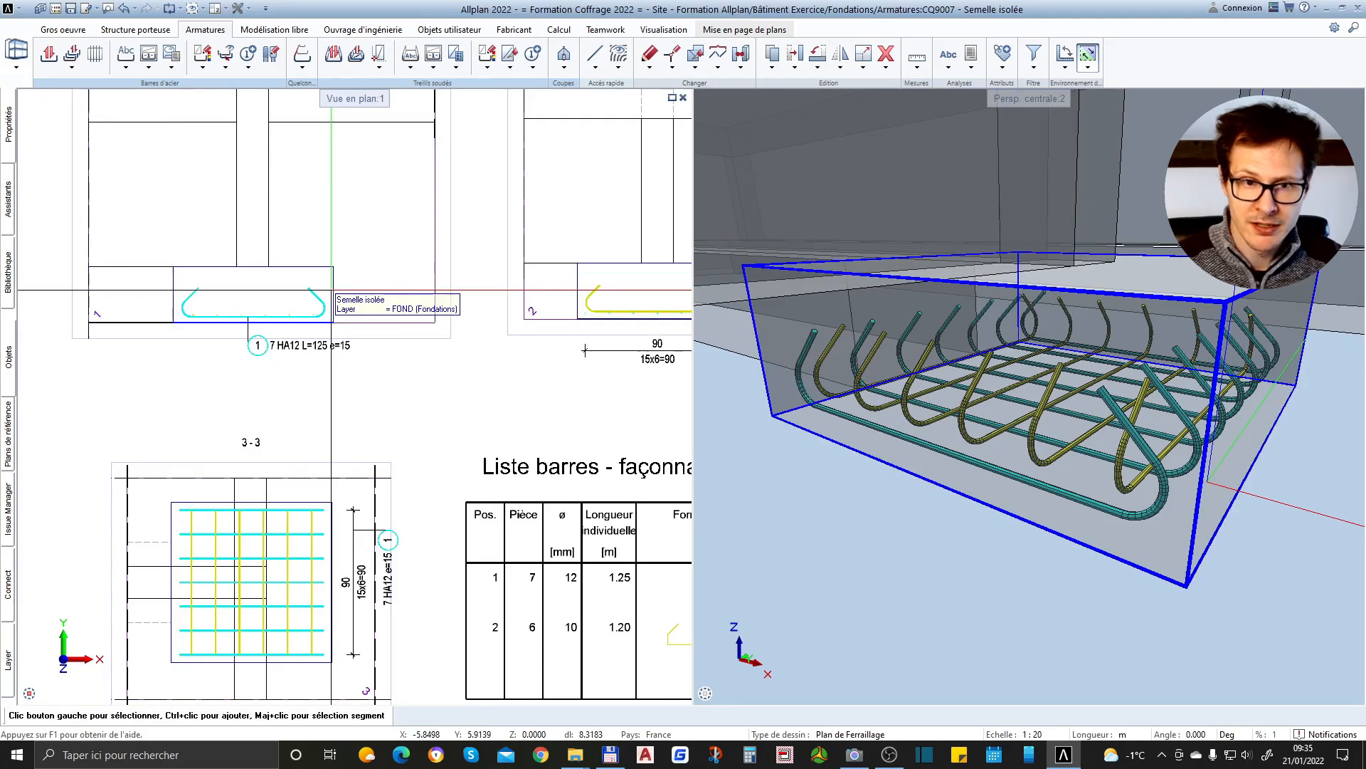
Review the bar shapes and annotations in the three sections alongside the bending schedule
scroll(614, 321, "up", 2)
scroll(299, 285, "down", 2)
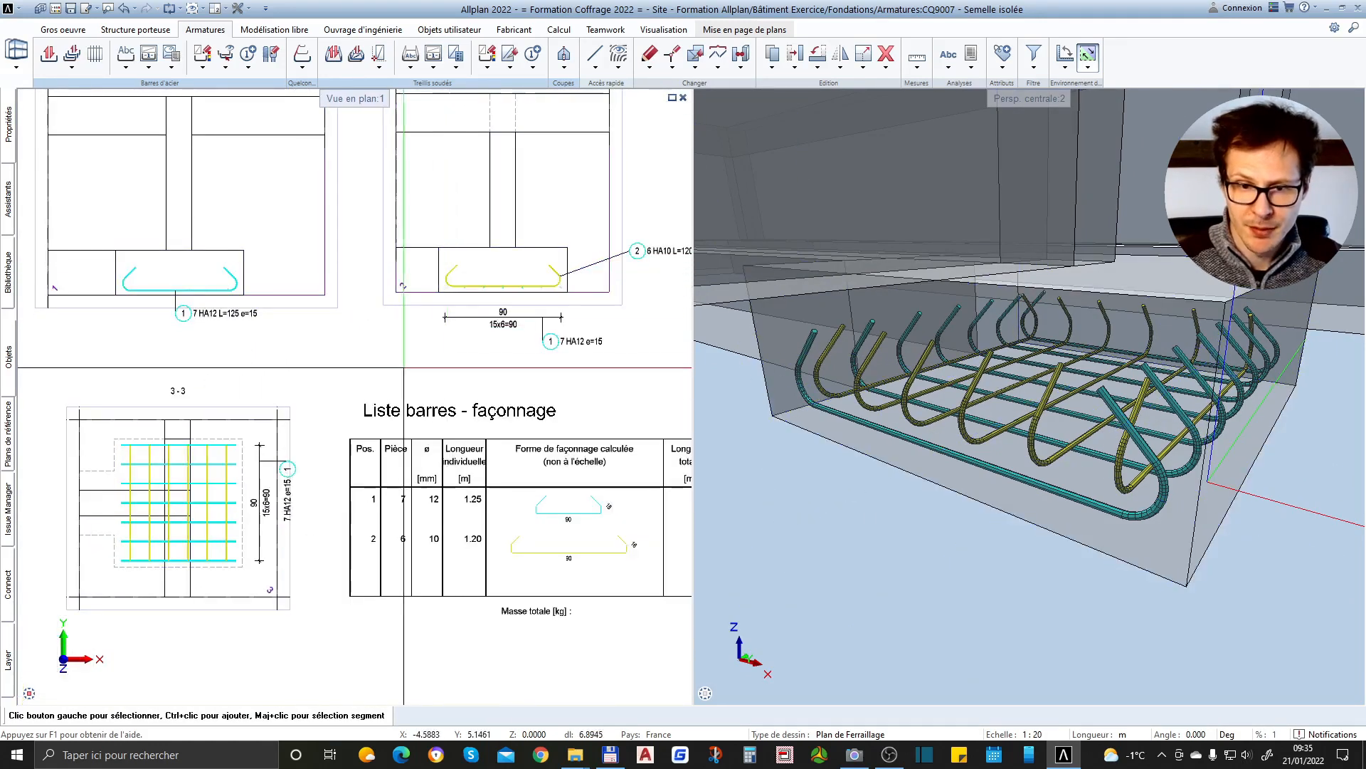
scroll(337, 355, "down", 1)
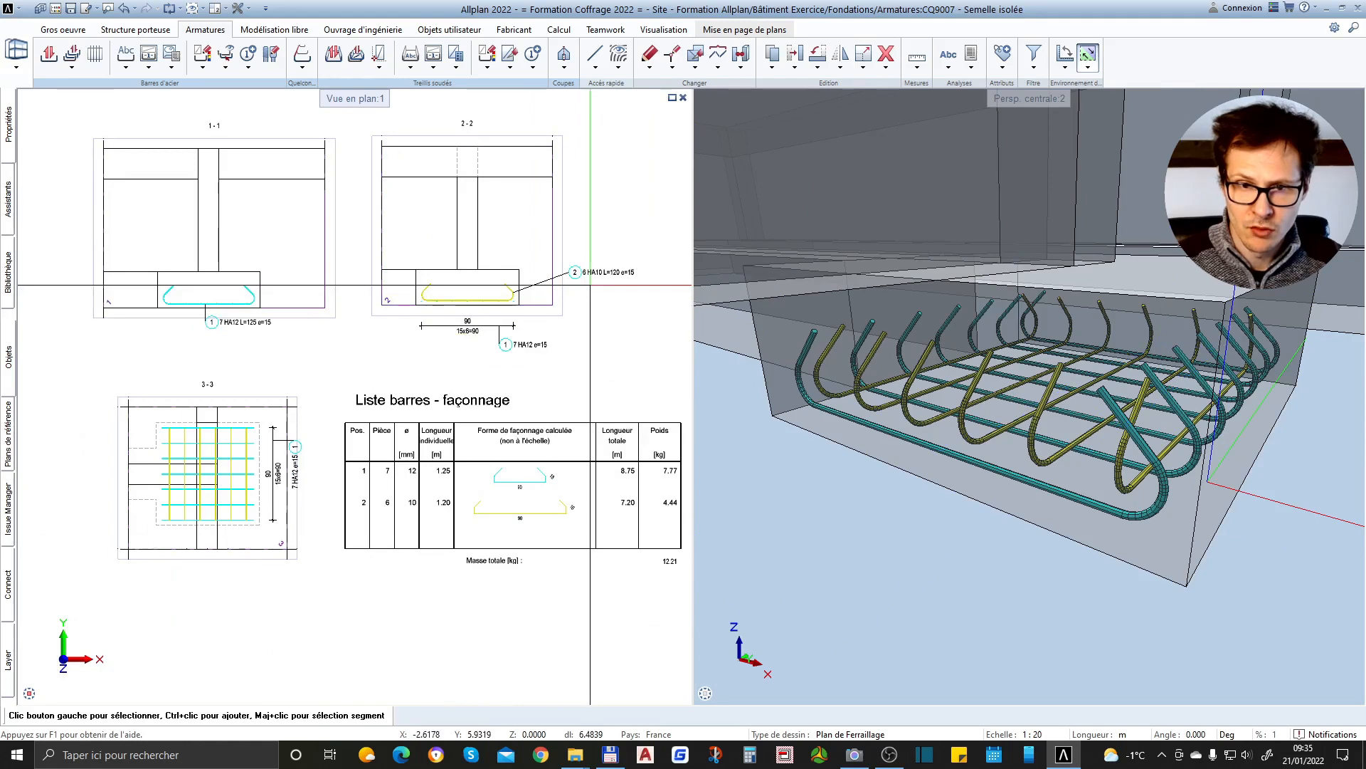
scroll(566, 541, "up", 2)
scroll(562, 535, "up", 1)
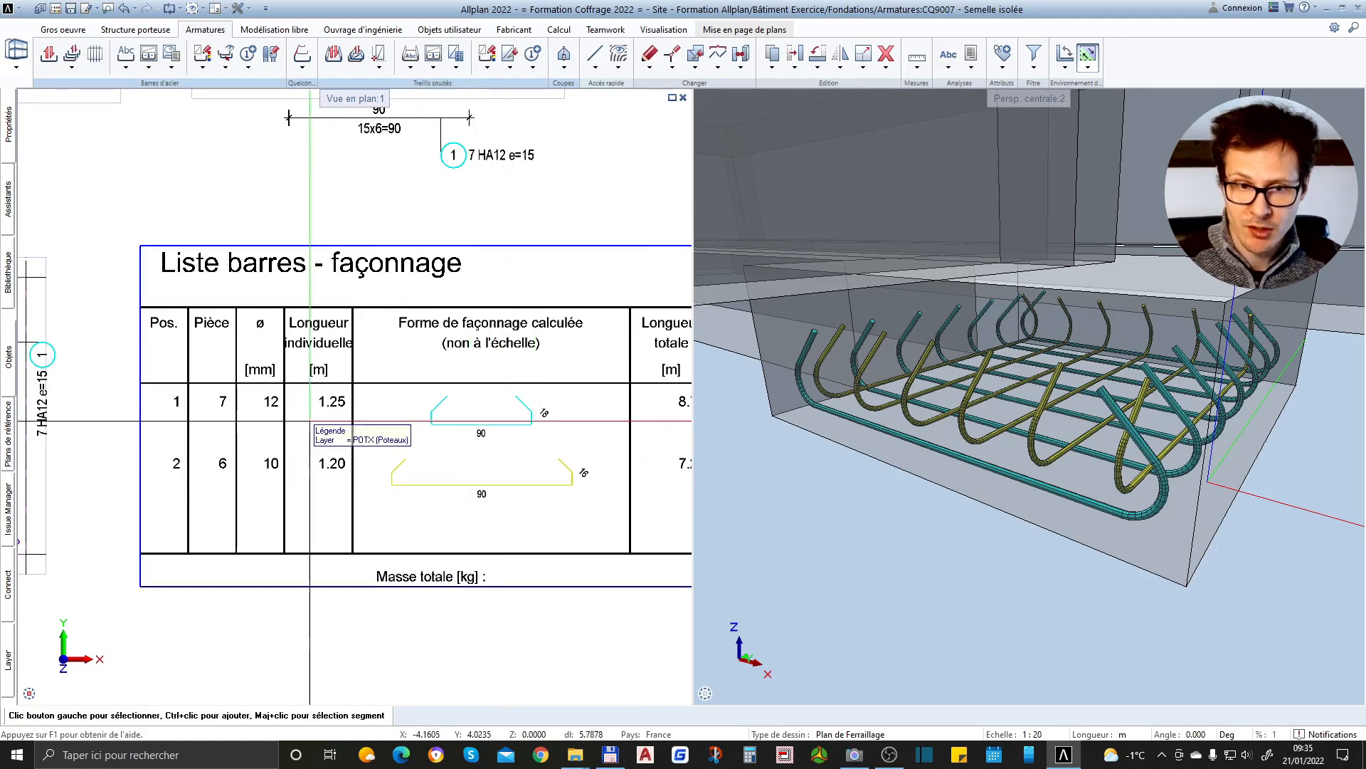
scroll(261, 401, "down", 3)
scroll(446, 294, "up", 3)
scroll(447, 295, "down", 3)
scroll(541, 274, "up", 3)
Select the annotation of bar mark 2 in section 2-2 and view its distribution text properties
left_click(589, 281)
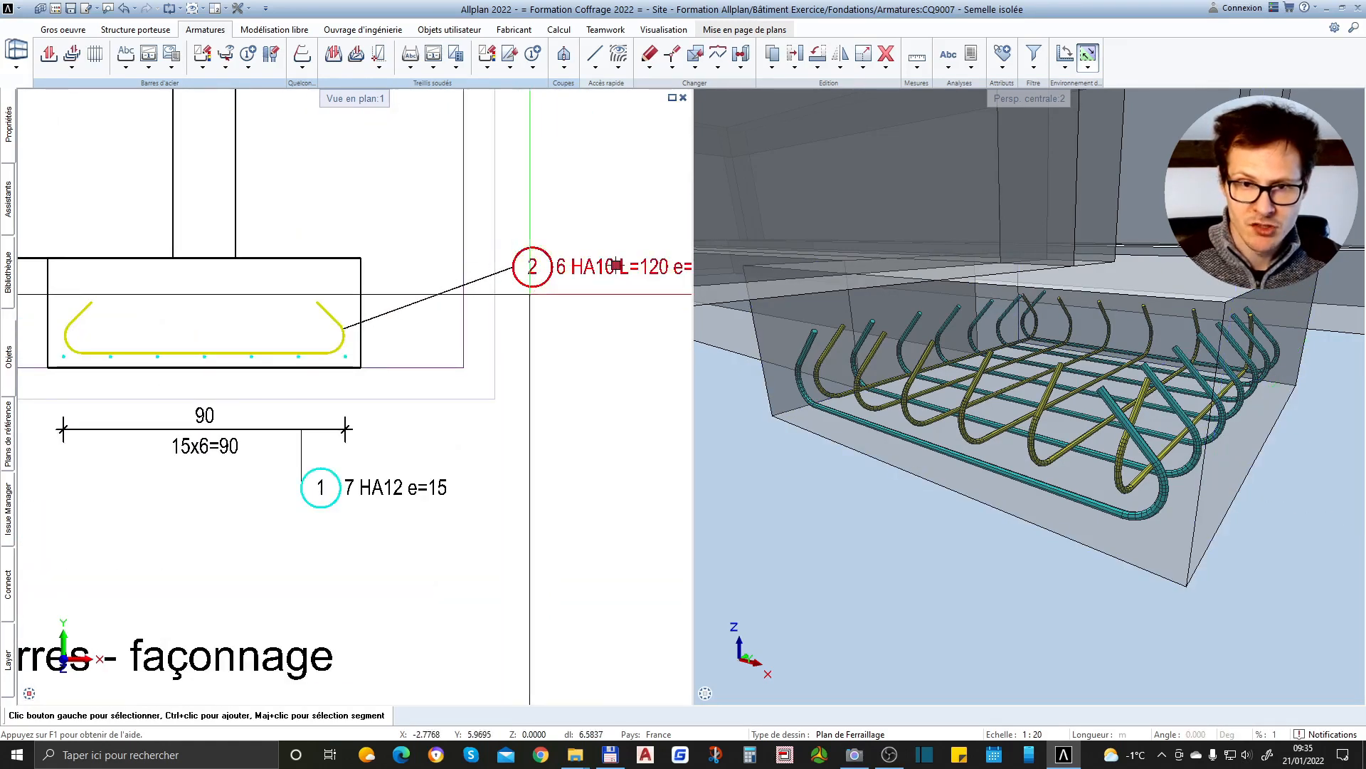
scroll(544, 304, "down", 1)
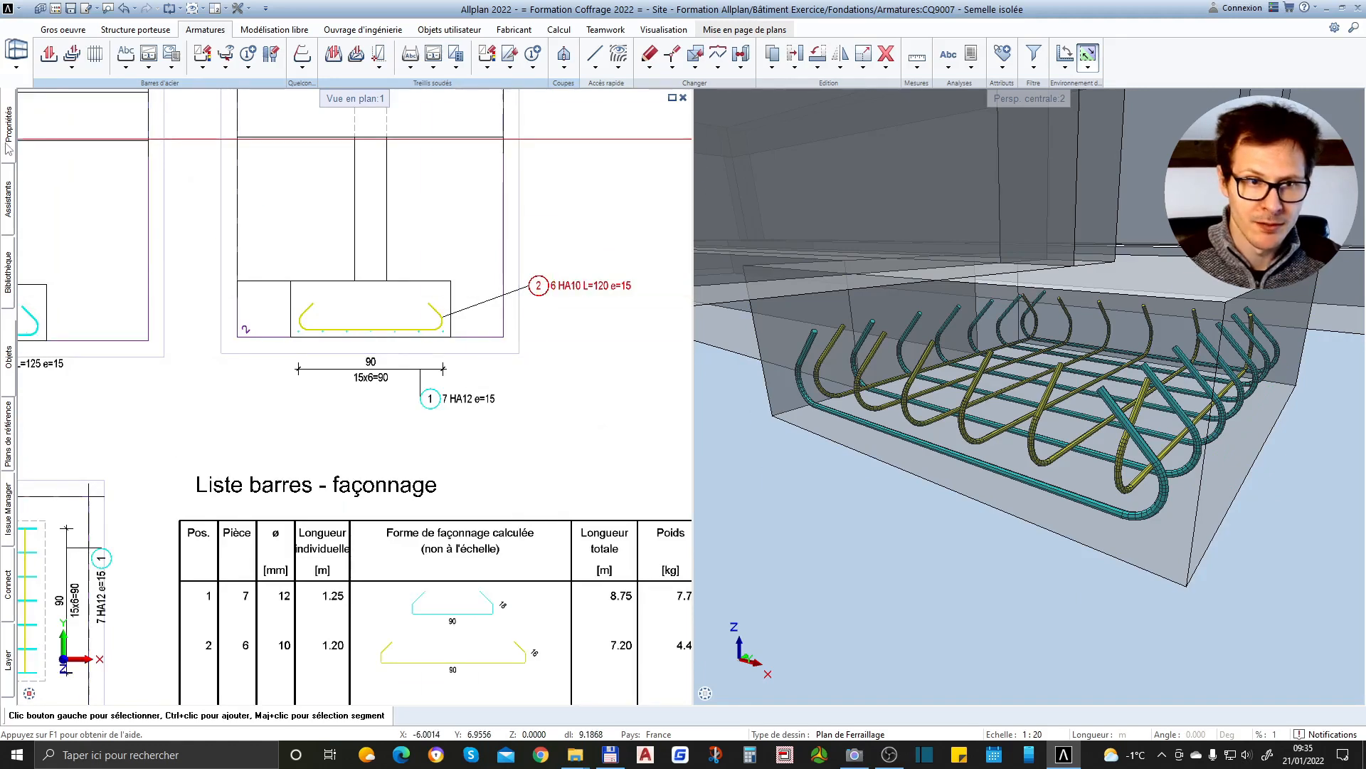
mouse_move(9, 147)
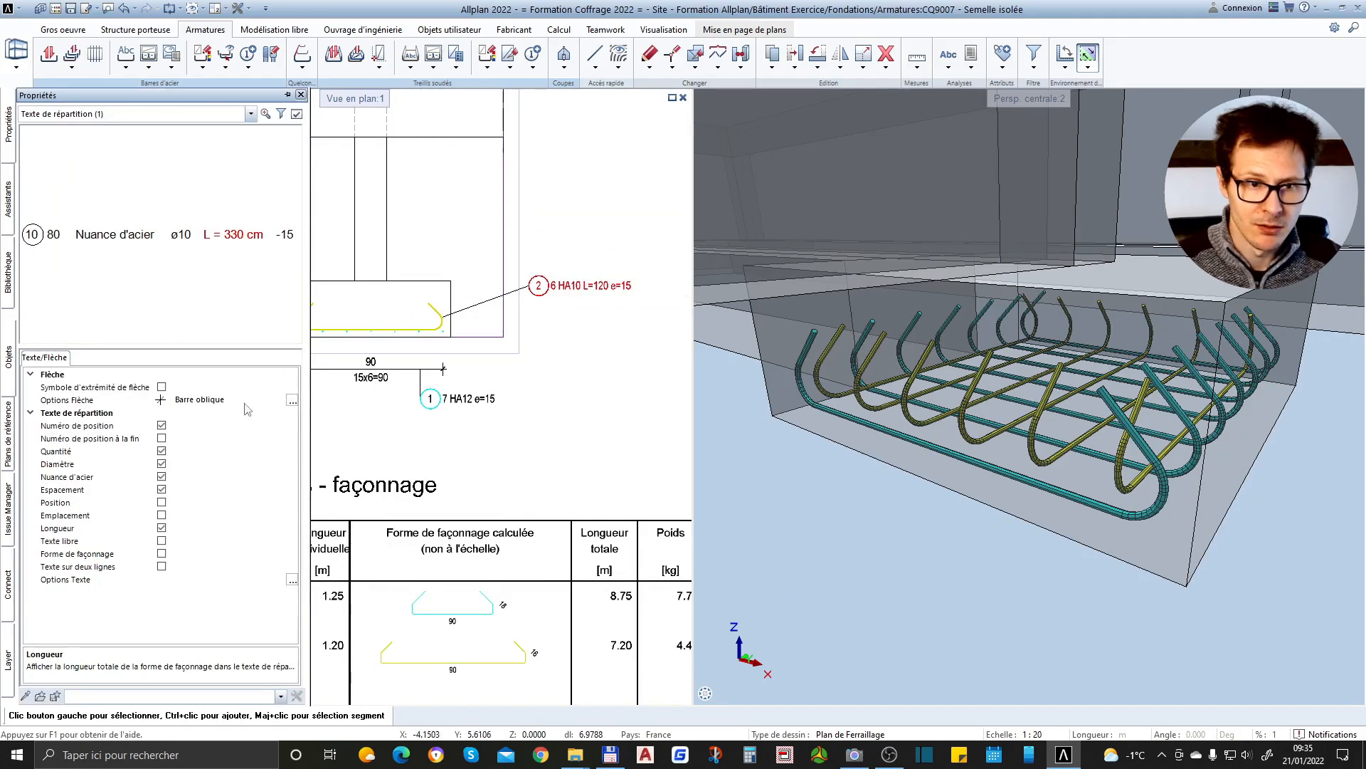
scroll(640, 304, "down", 3)
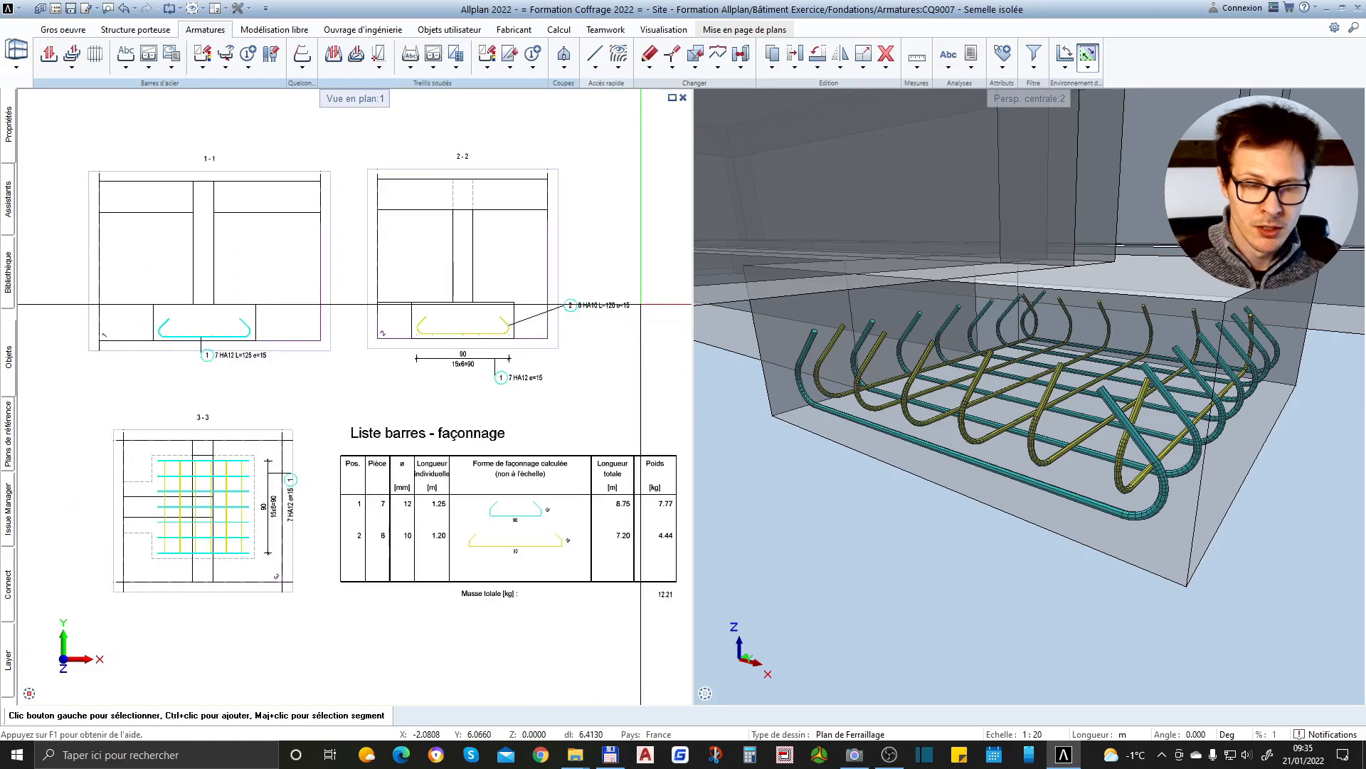
Check the bar annotations of sections 1-1, 2-2 and 3-3 and the bending shapes in the bar list
scroll(640, 313, "up", 3)
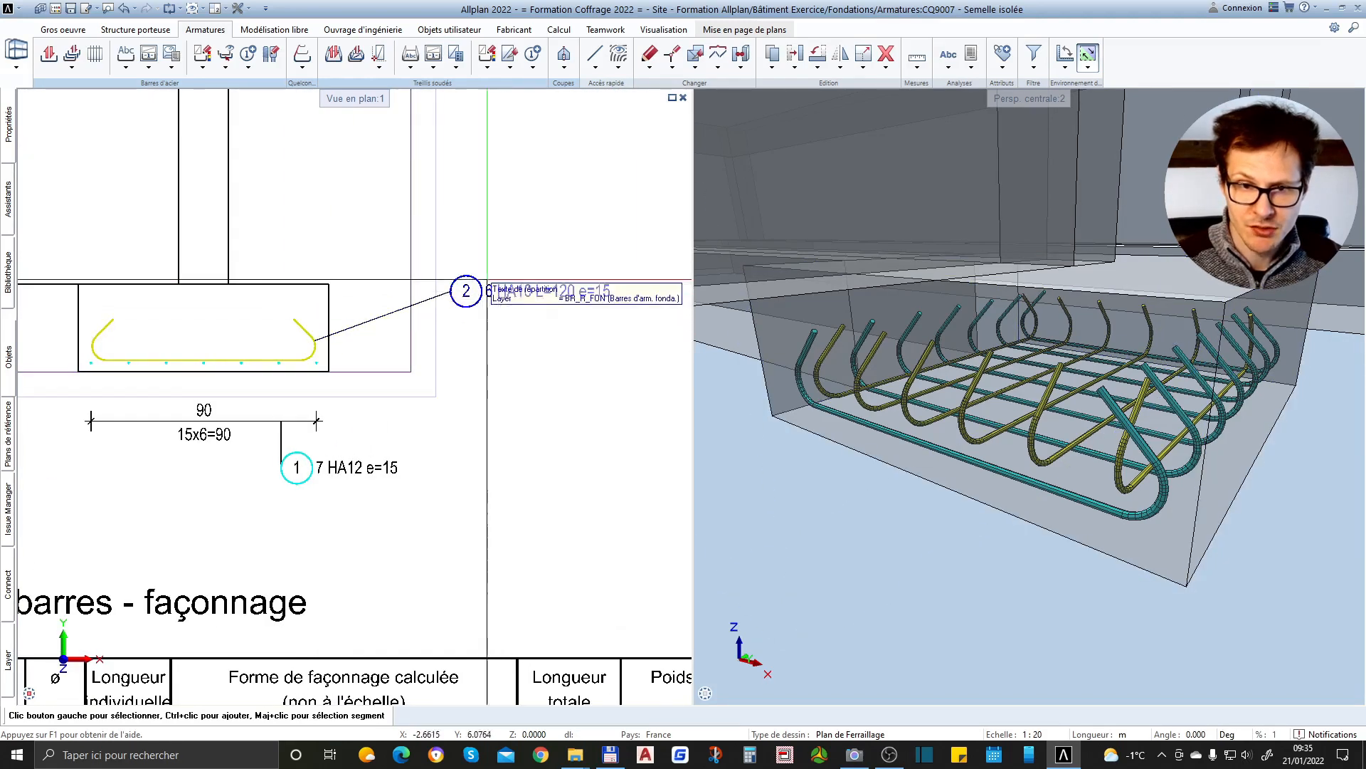
scroll(606, 337, "down", 3)
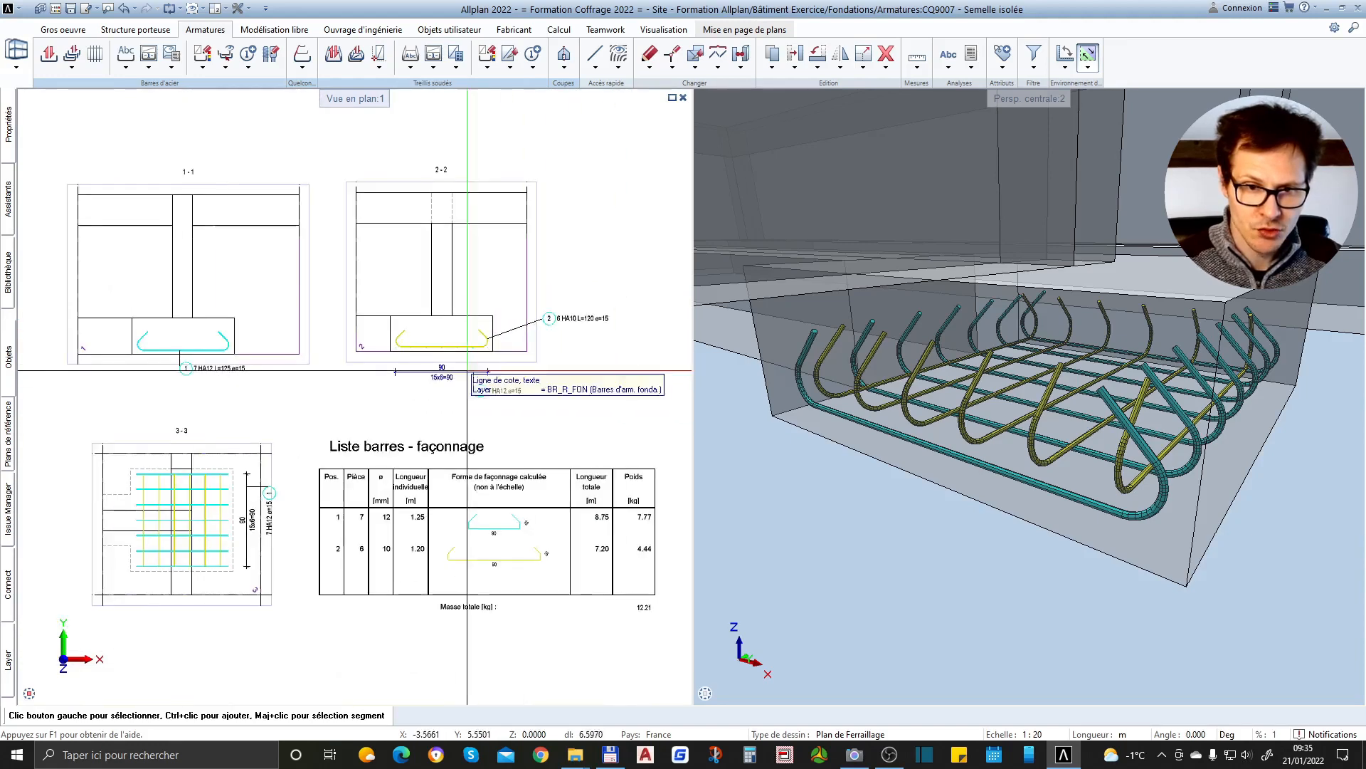
scroll(204, 339, "up", 3)
scroll(514, 350, "down", 2)
scroll(316, 378, "up", 3)
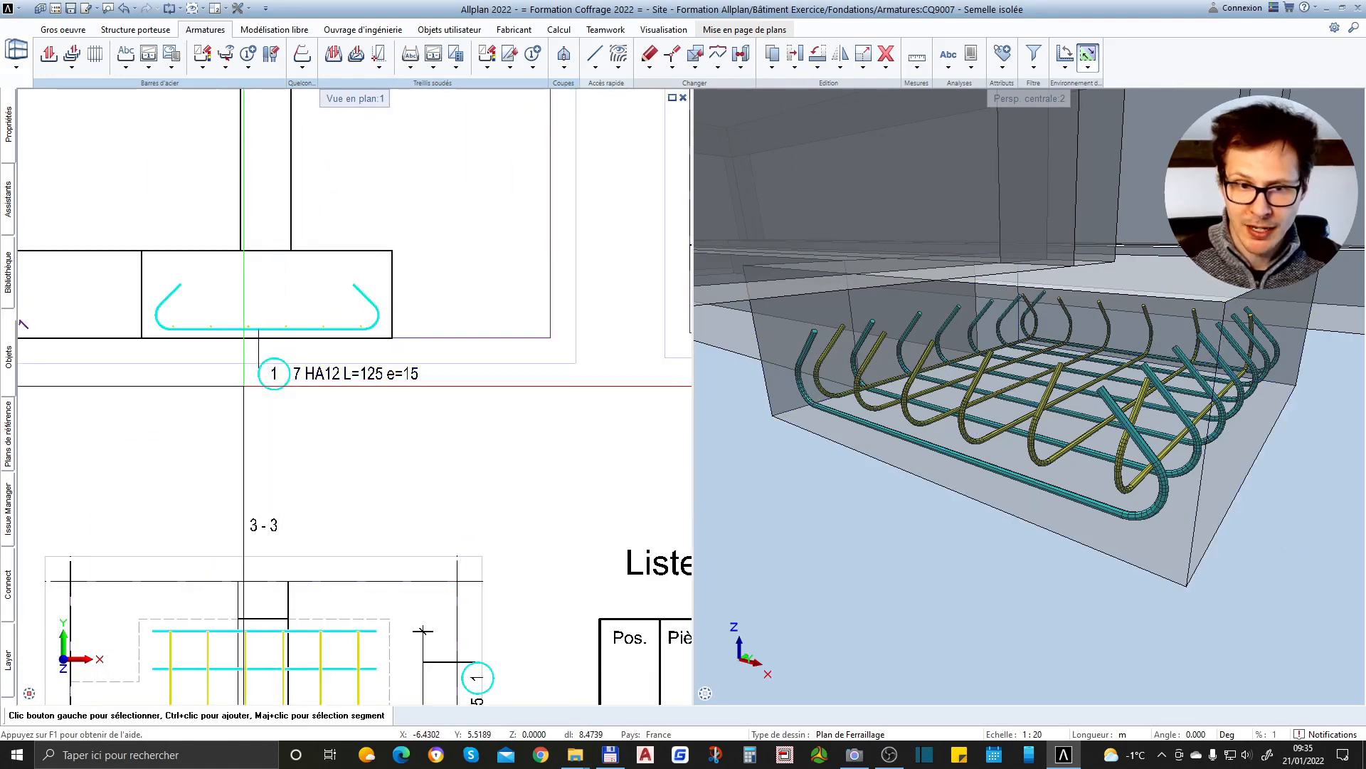
scroll(243, 385, "down", 3)
scroll(489, 482, "up", 1)
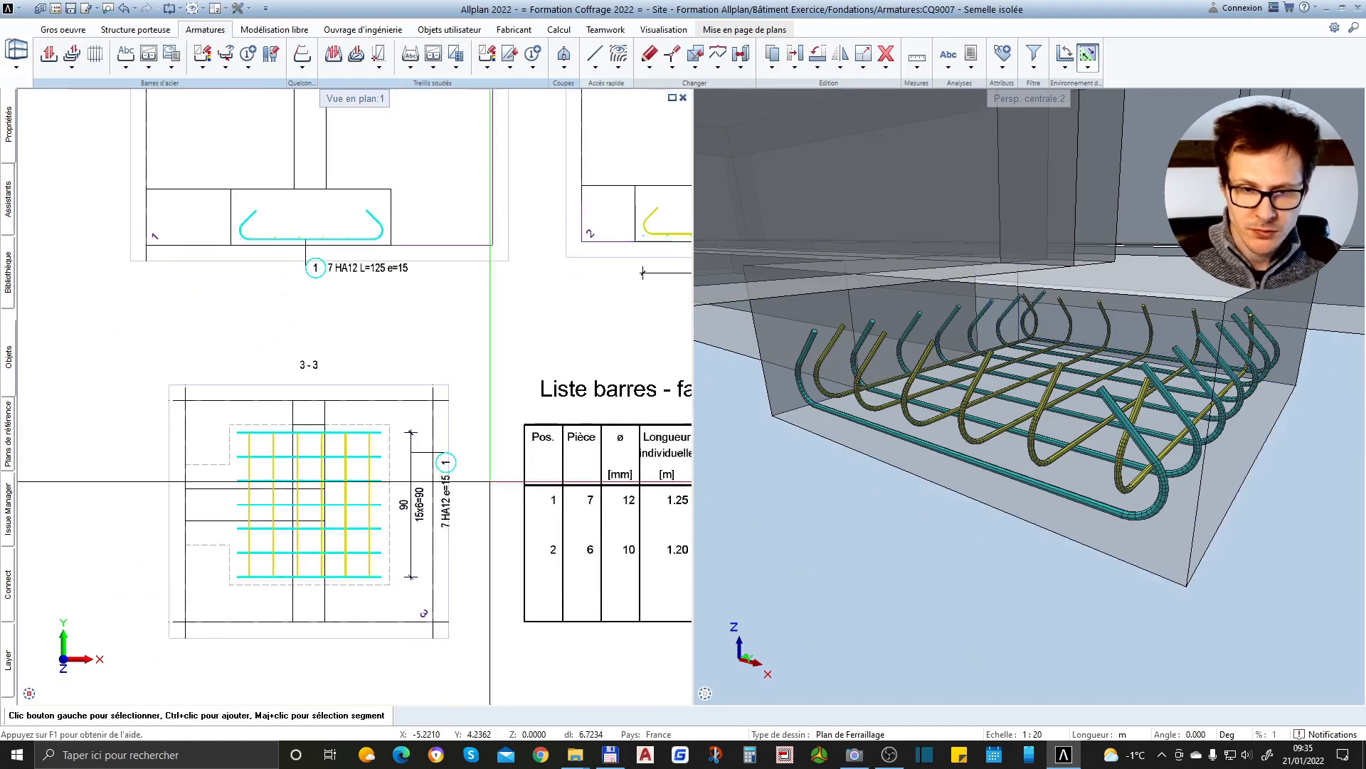
scroll(427, 459, "down", 1)
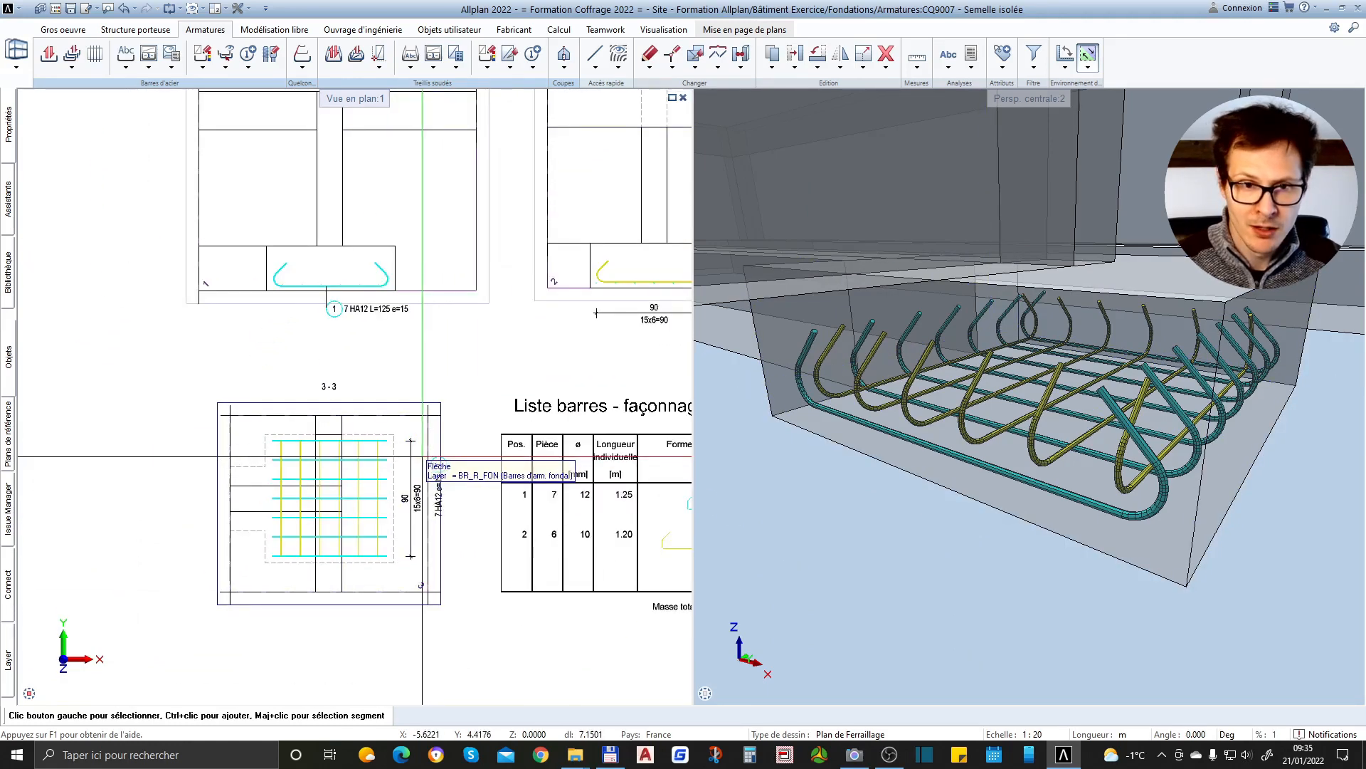
scroll(253, 373, "down", 2)
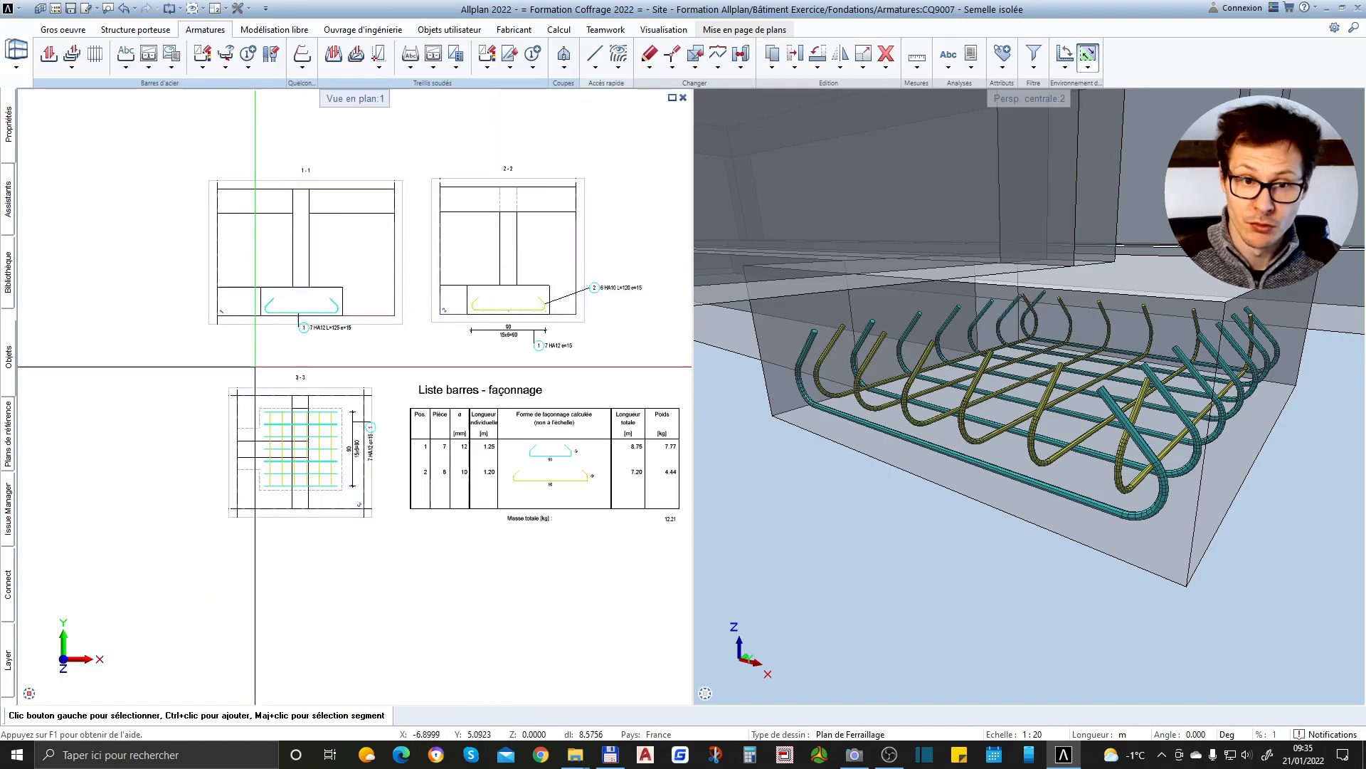
scroll(617, 246, "up", 1)
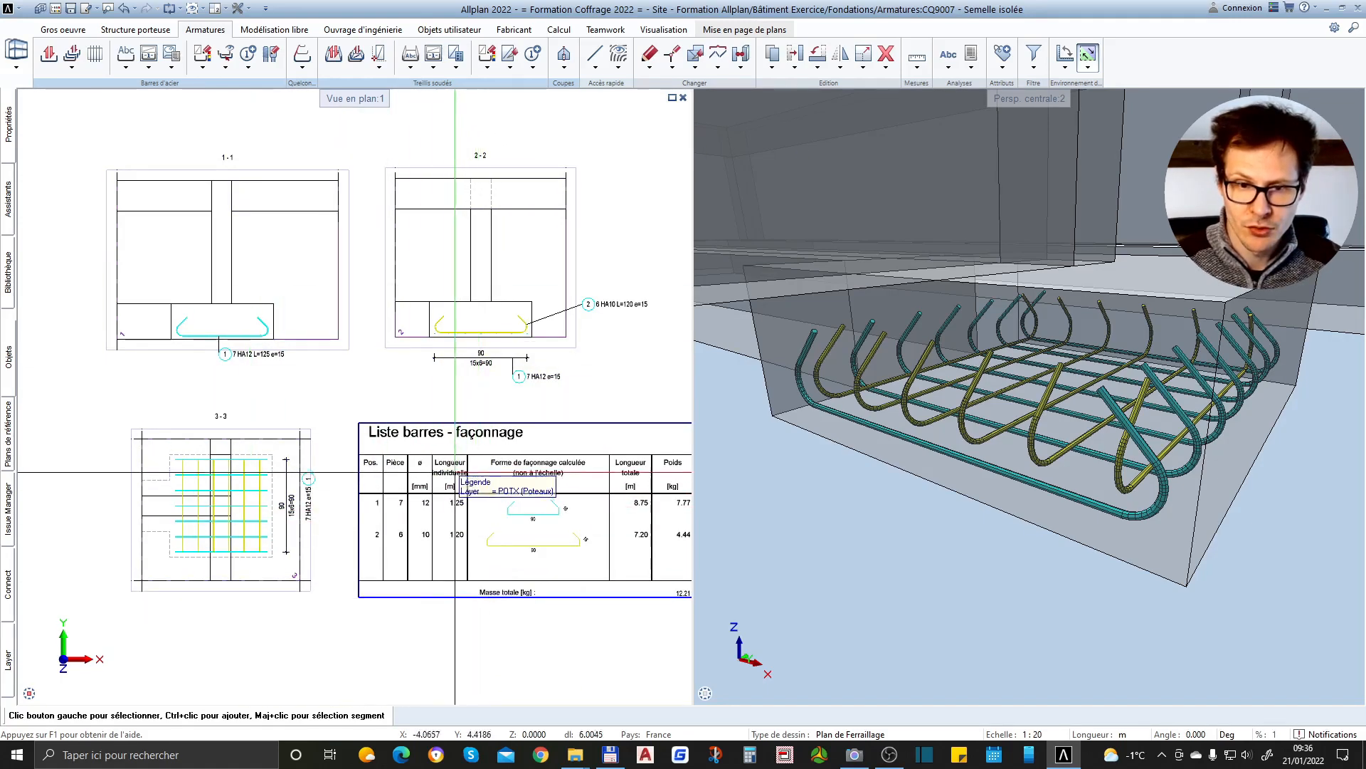
scroll(632, 591, "up", 5)
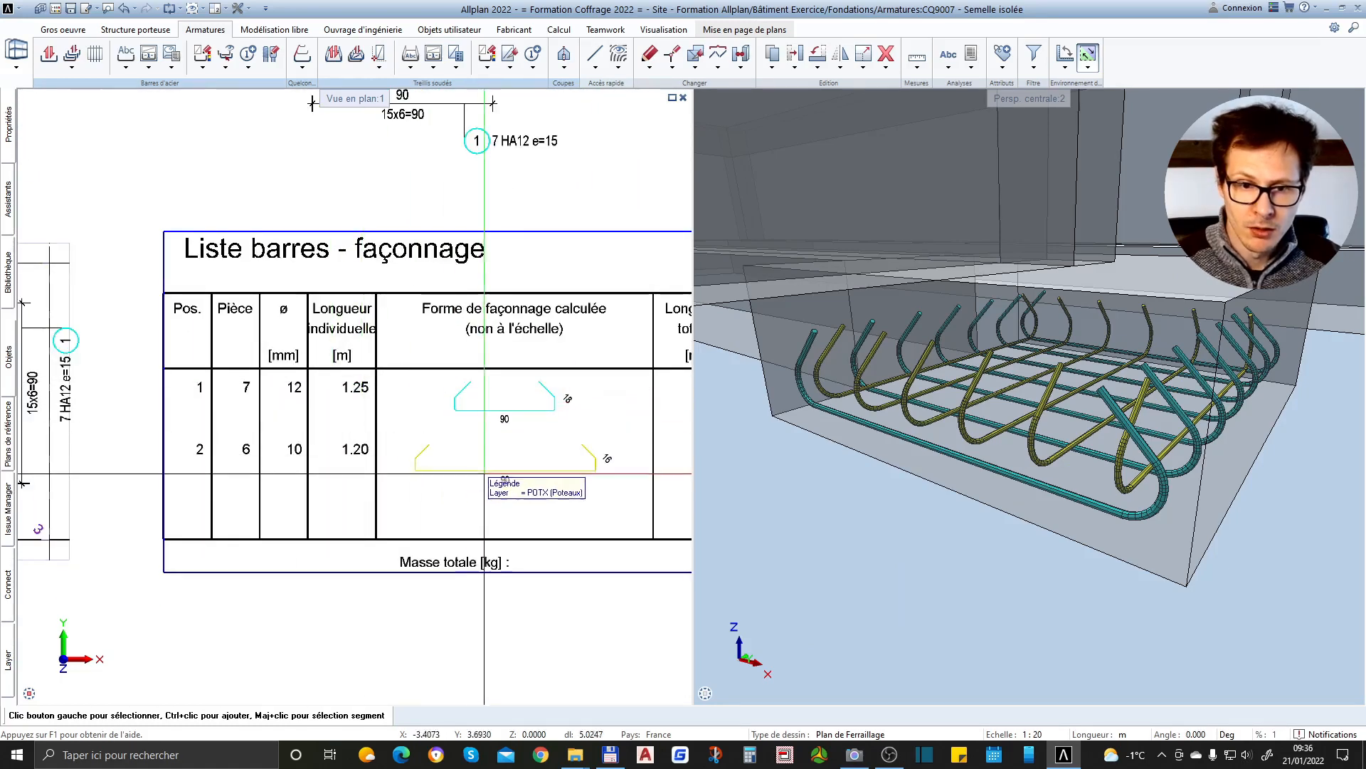
scroll(518, 469, "down", 3)
scroll(527, 534, "down", 1)
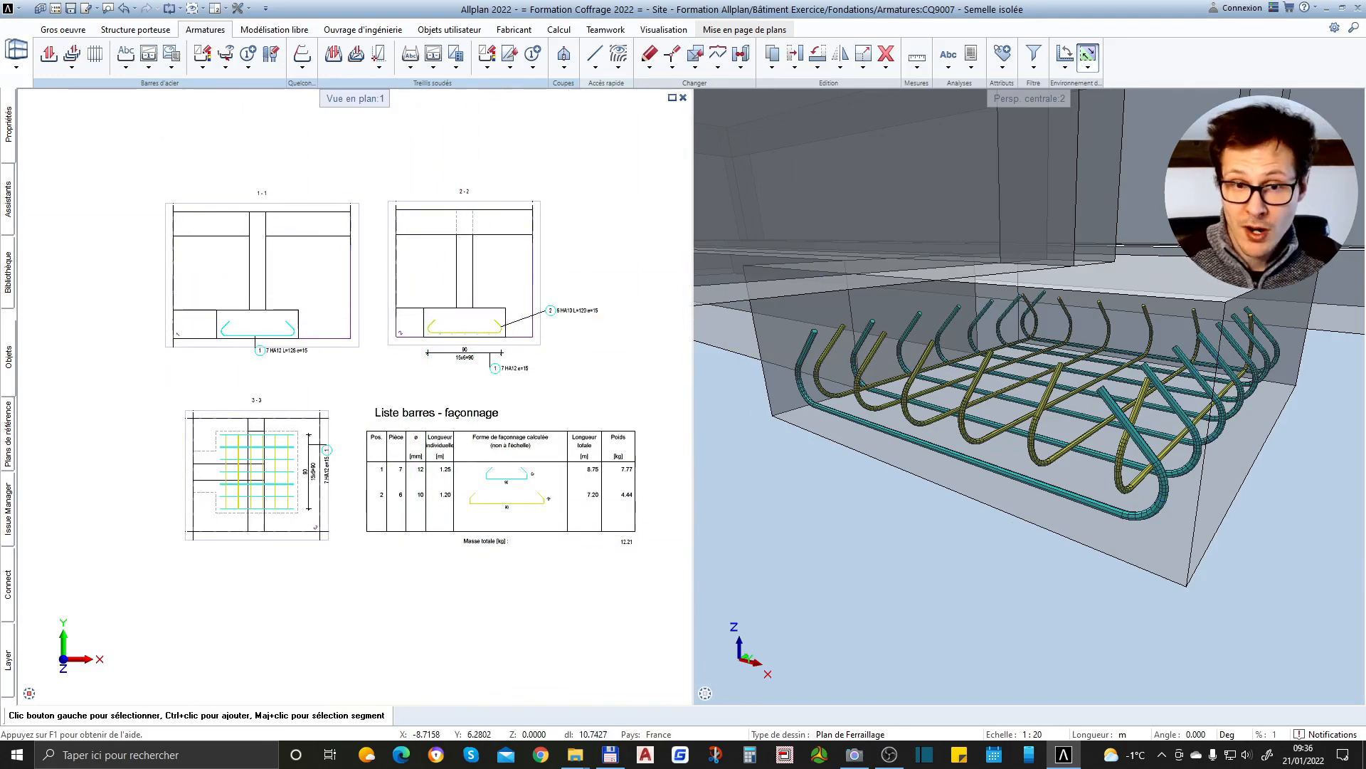
Examine the overall foundation model in 3D around the perimeter strip footings
scroll(308, 487, "down", 1)
scroll(1166, 476, "down", 4)
left_click_drag(1166, 477, 1281, 336)
scroll(1281, 336, "down", 3)
left_click_drag(883, 375, 1178, 293)
scroll(1178, 293, "down", 4)
scroll(1143, 331, "up", 3)
scroll(995, 362, "down", 2)
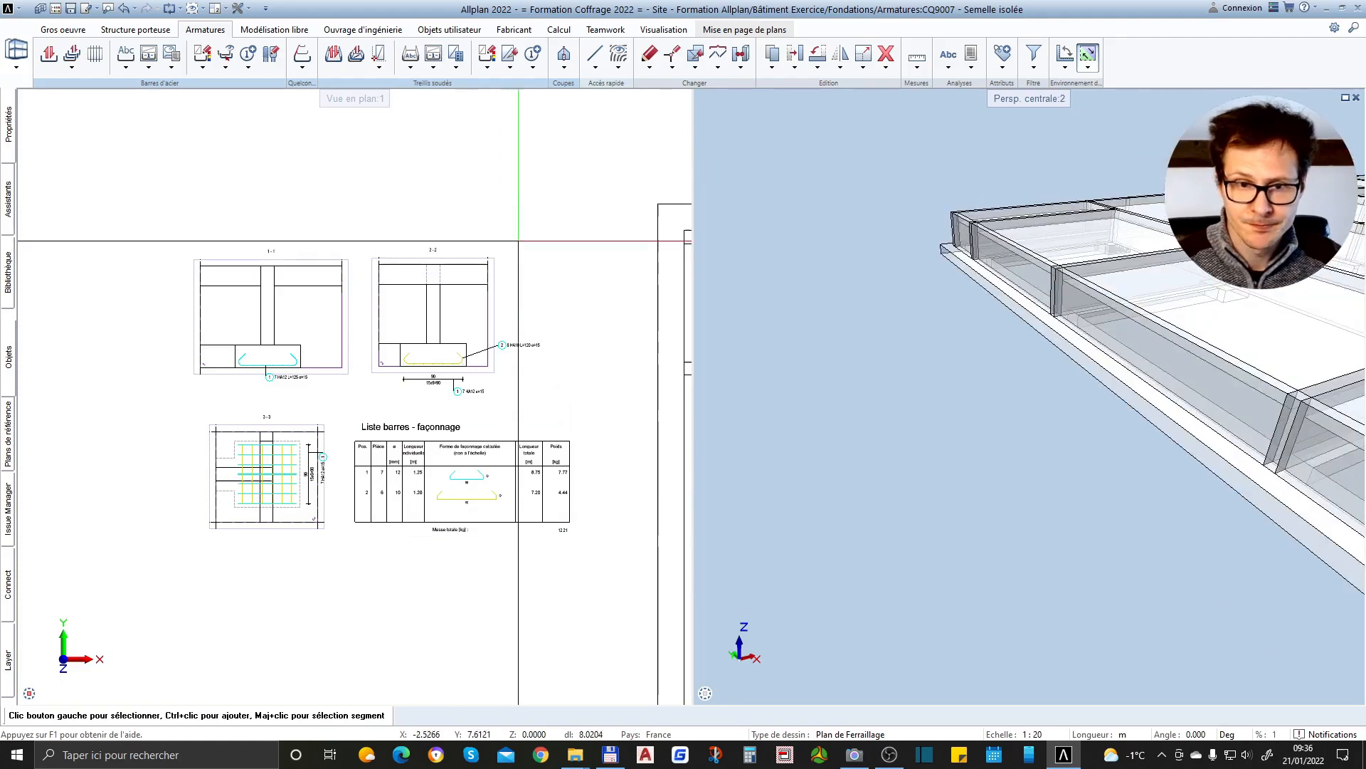
Make drawing file 9008 Semelle filante current and turn off 9007 Semelle isolée in the building structure
double_click(531, 190)
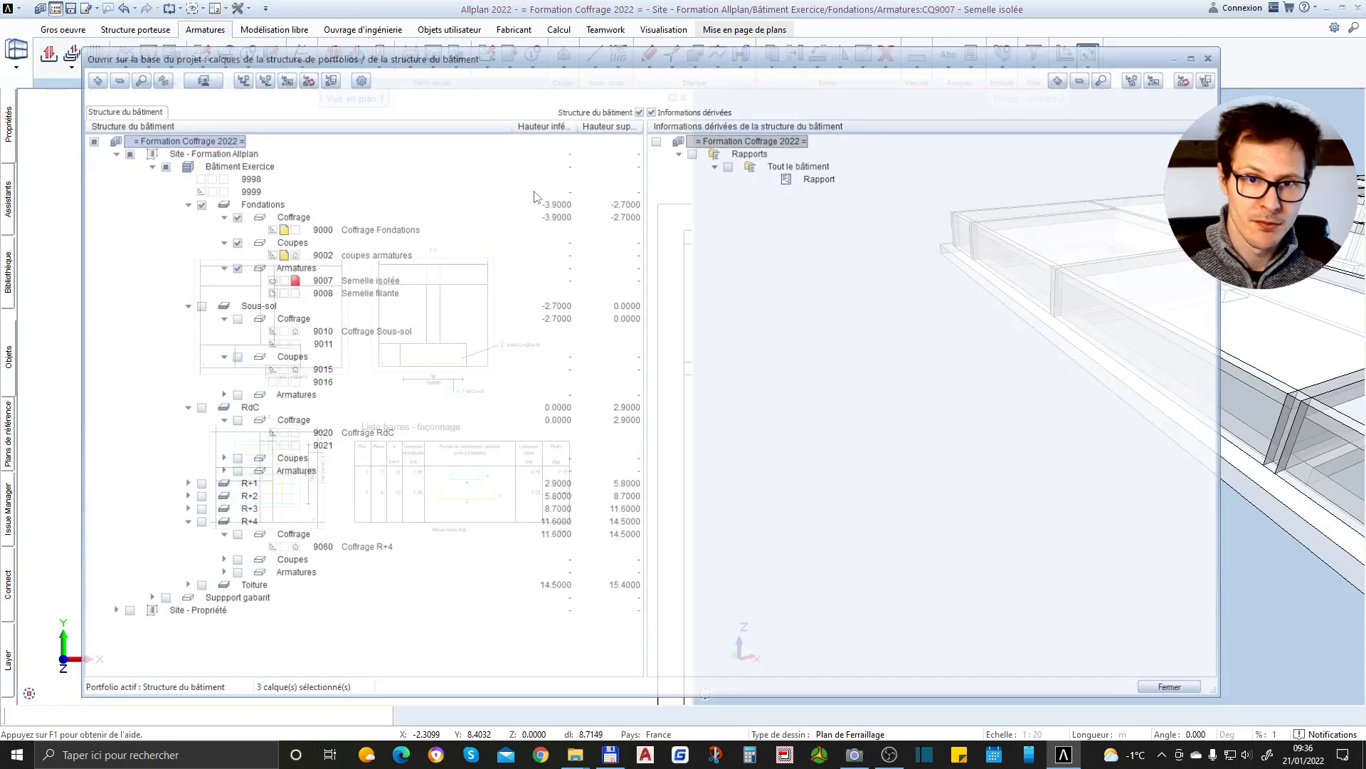
double_click(340, 282)
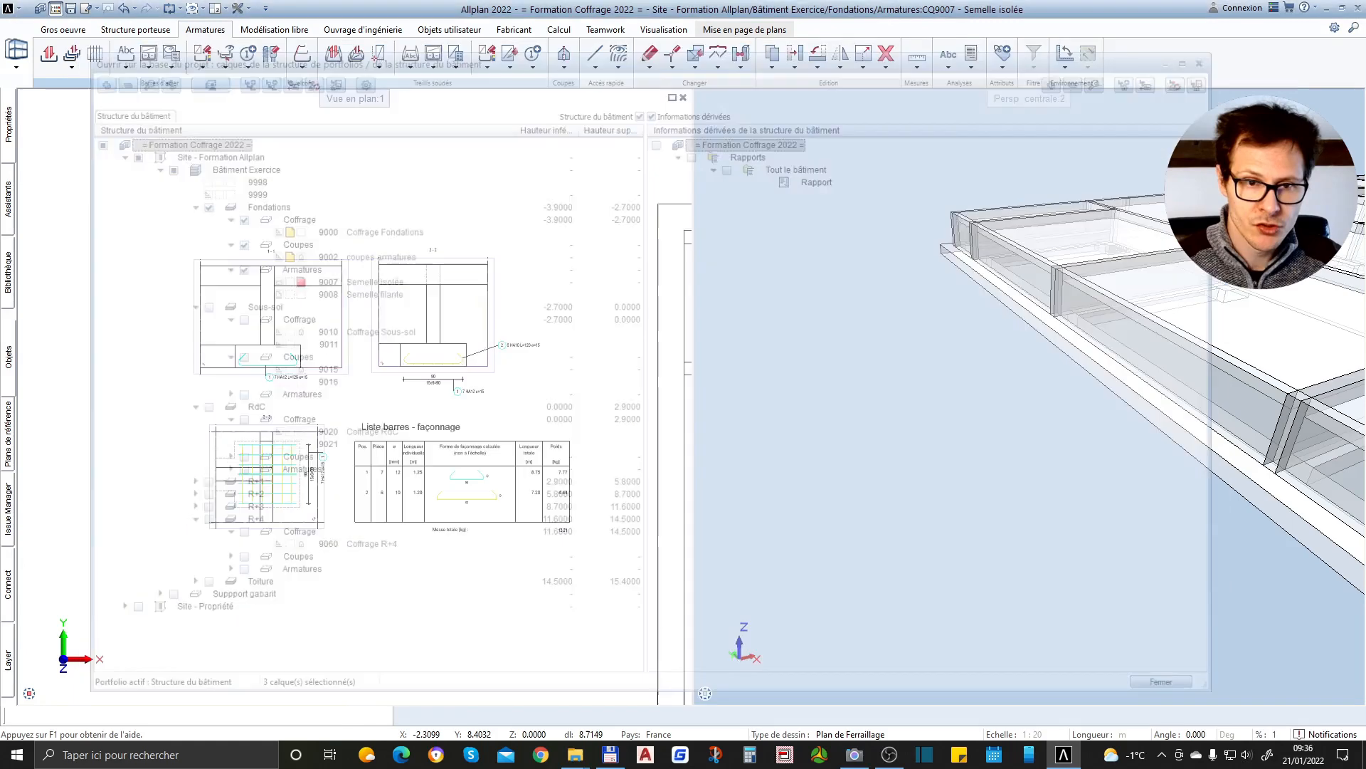
left_click(57, 10)
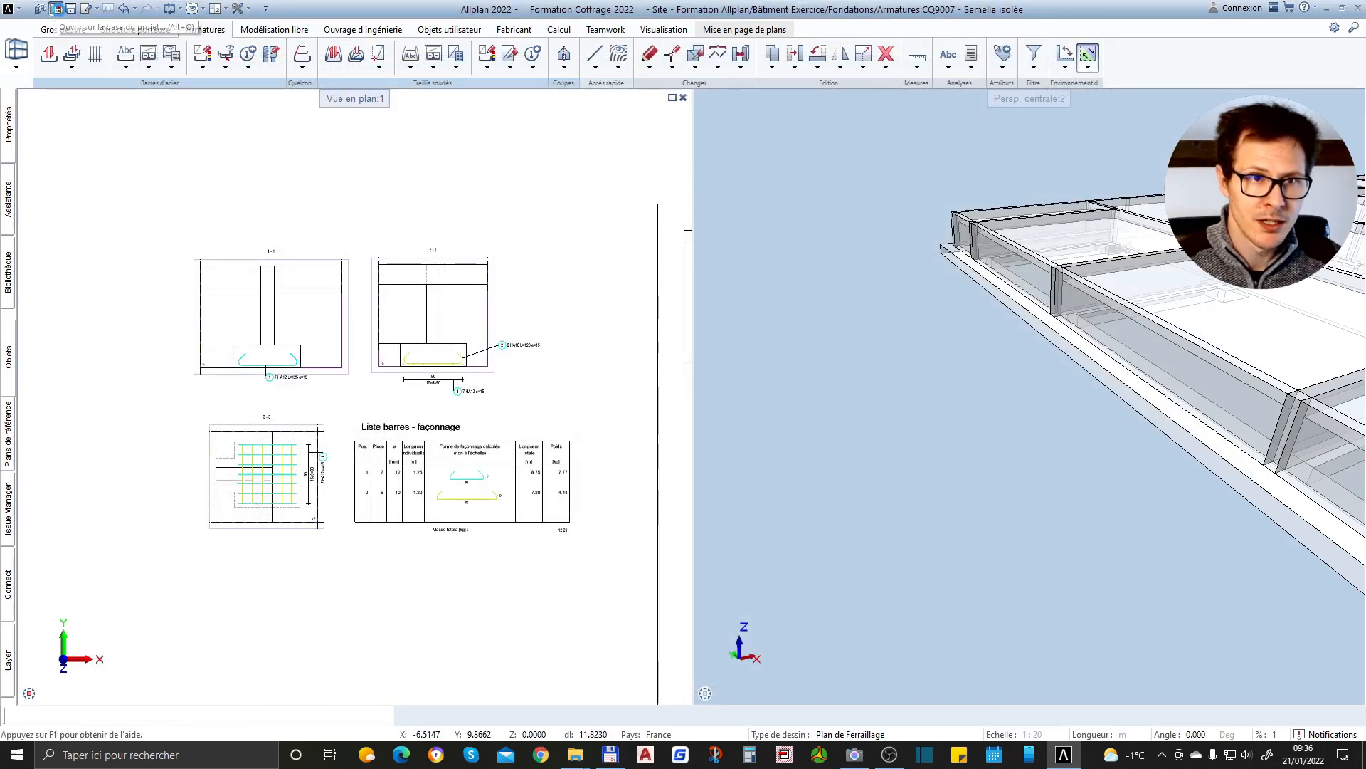
key("Escape")
double_click(364, 176)
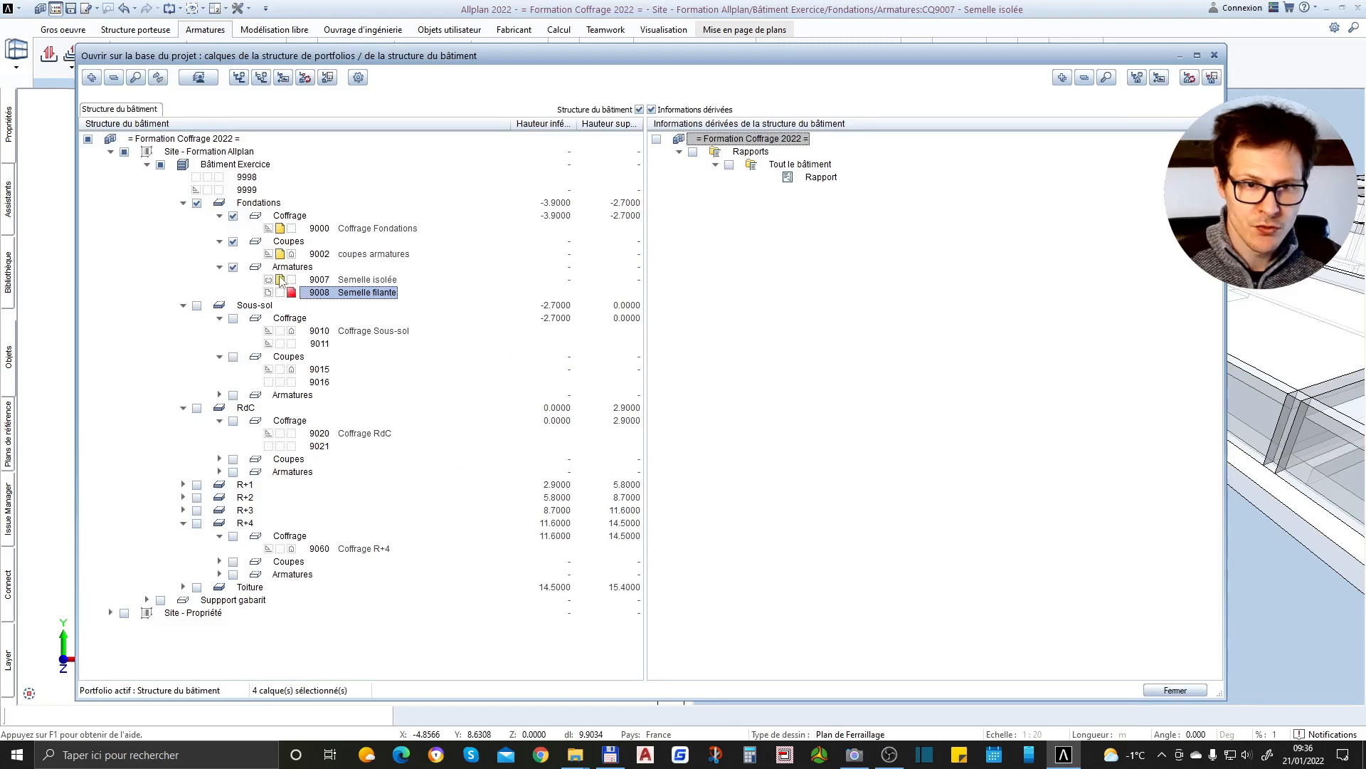
left_click(1176, 690)
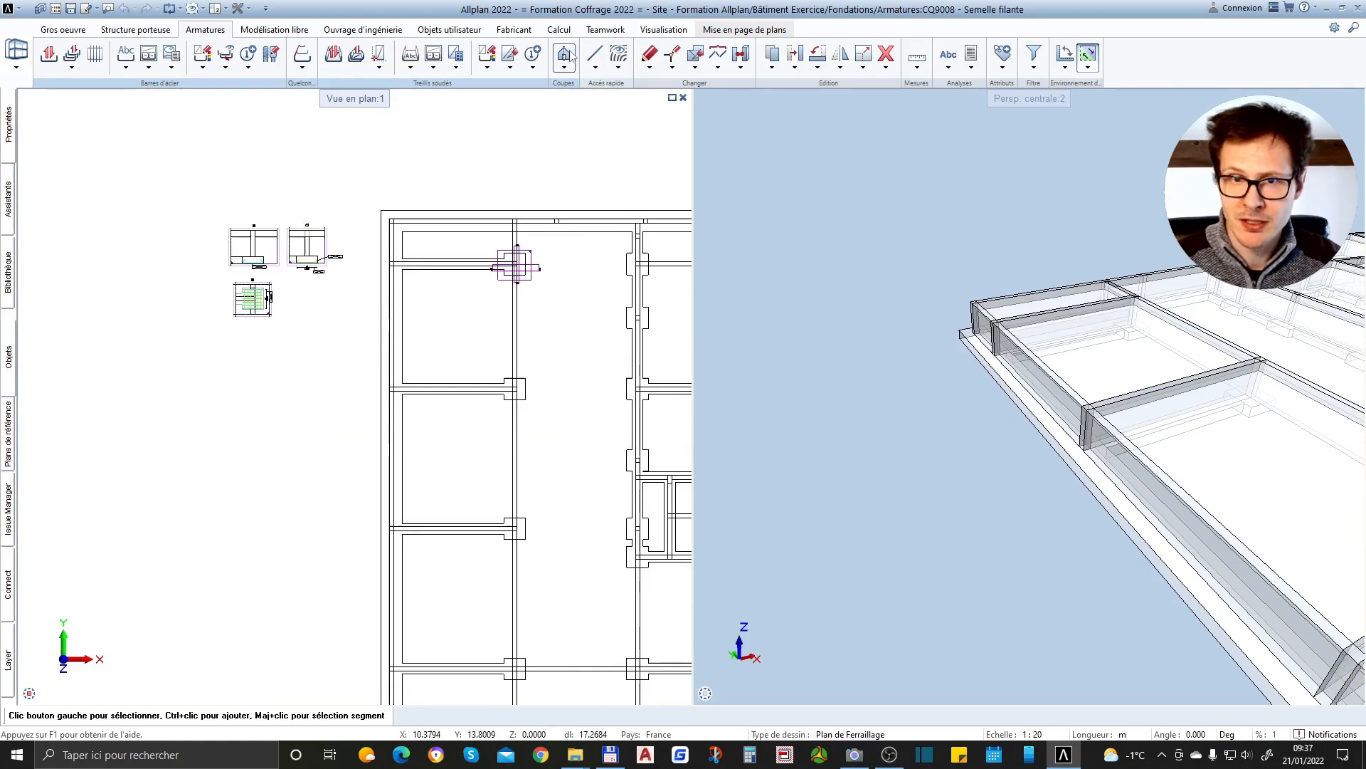
Create vertical section 4 across the perimeter strip footing between two cross walls and place it to the left of the plan
scroll(424, 487, "up", 6)
scroll(601, 393, "down", 4)
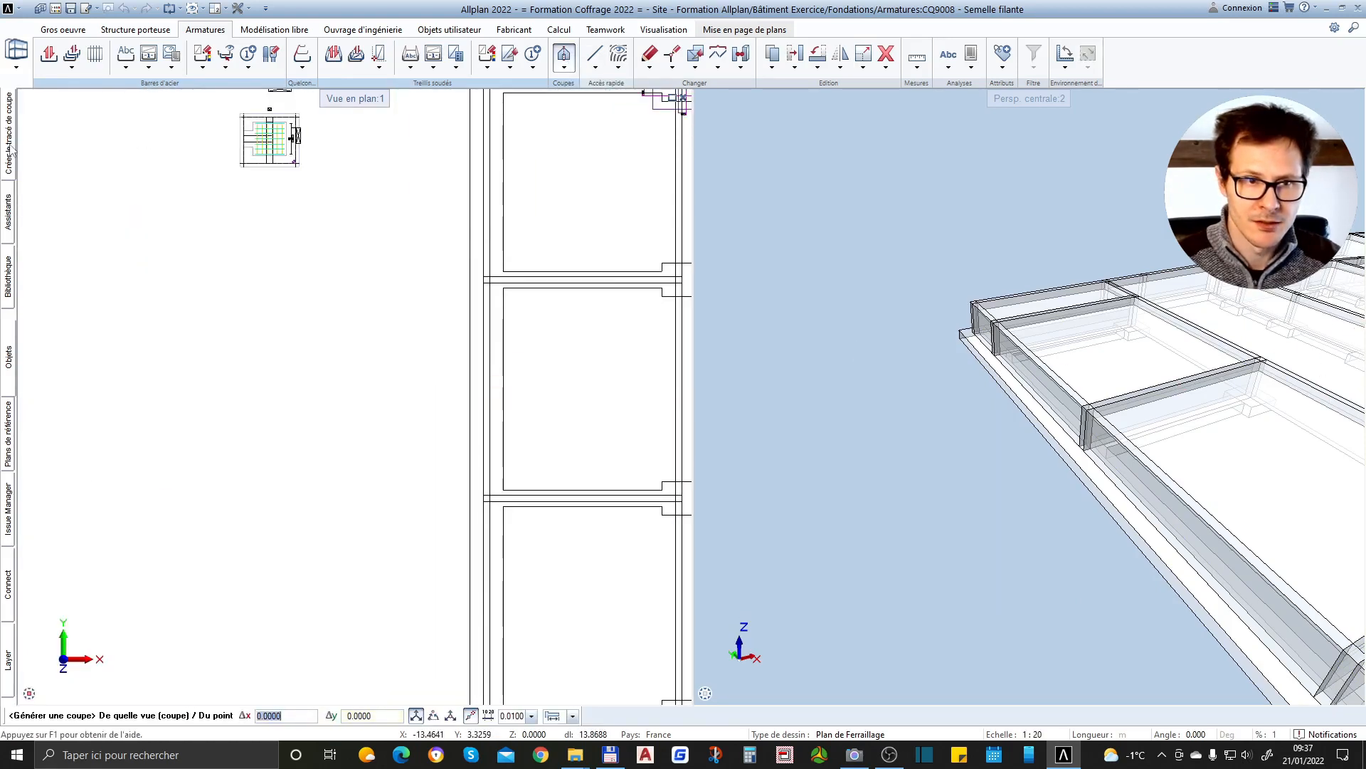
mouse_move(12, 150)
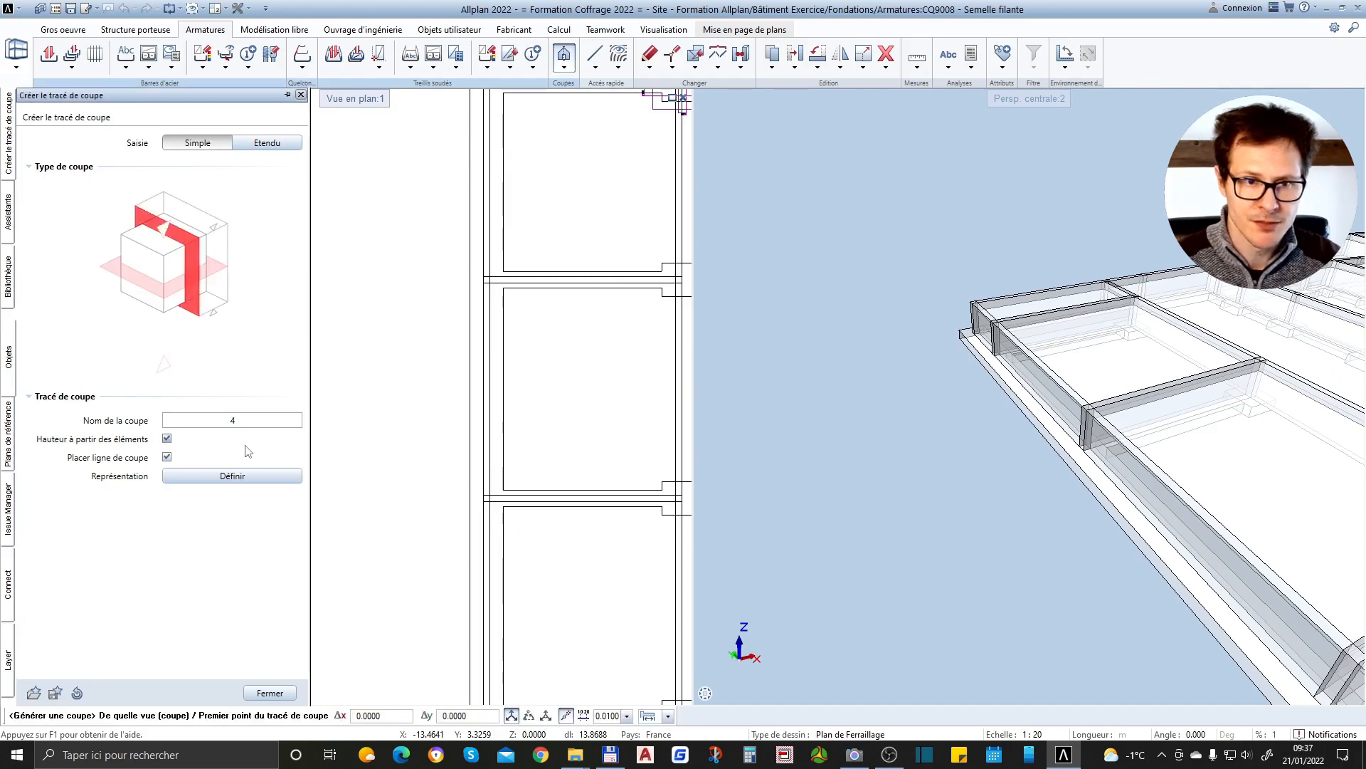
scroll(391, 354, "up", 4)
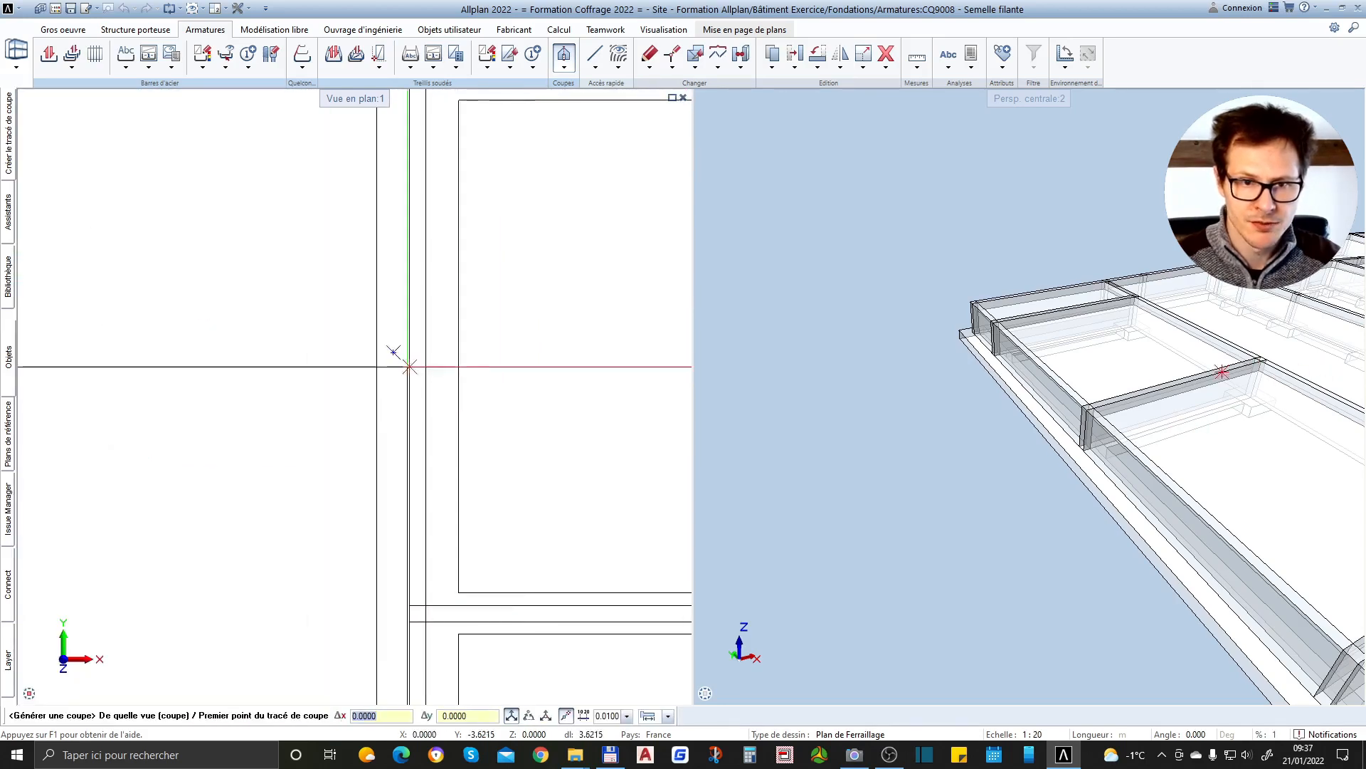
left_click(325, 342)
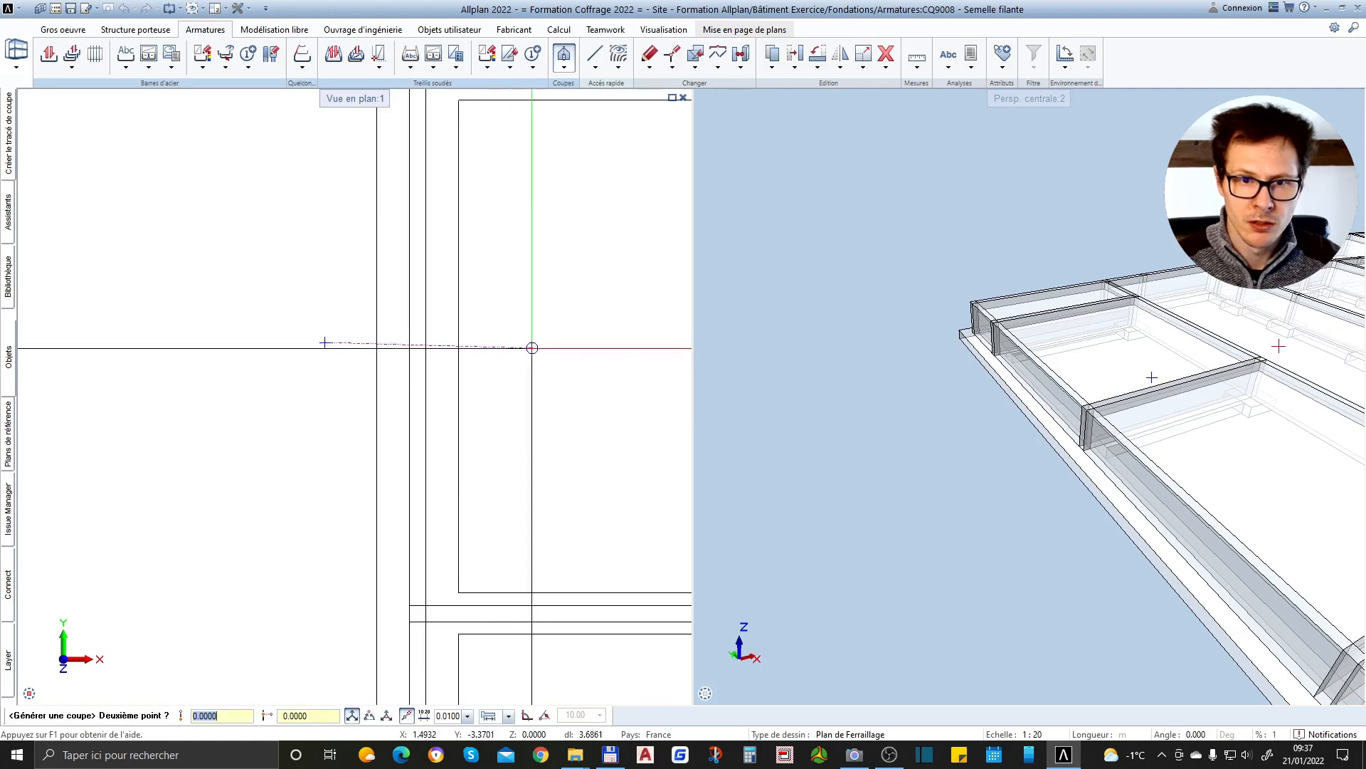
left_click(516, 341)
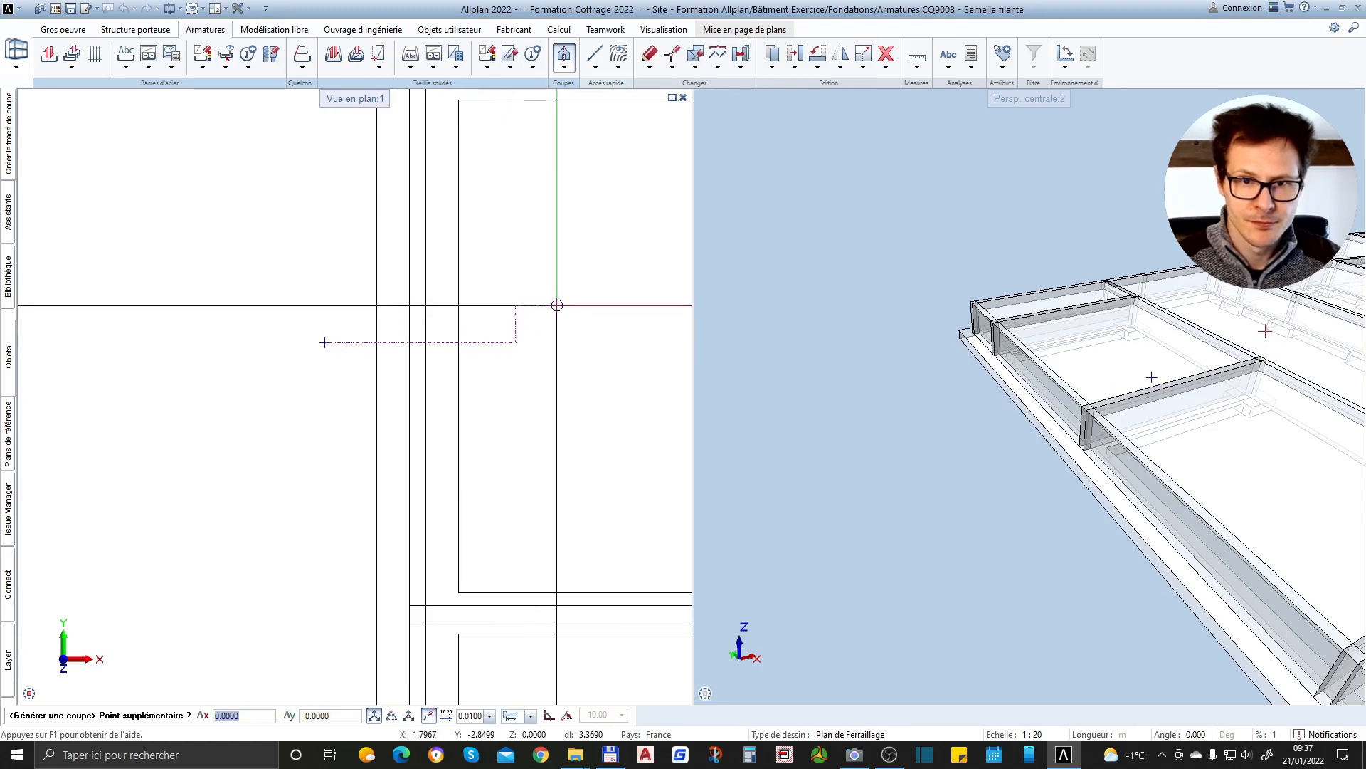
key("Escape")
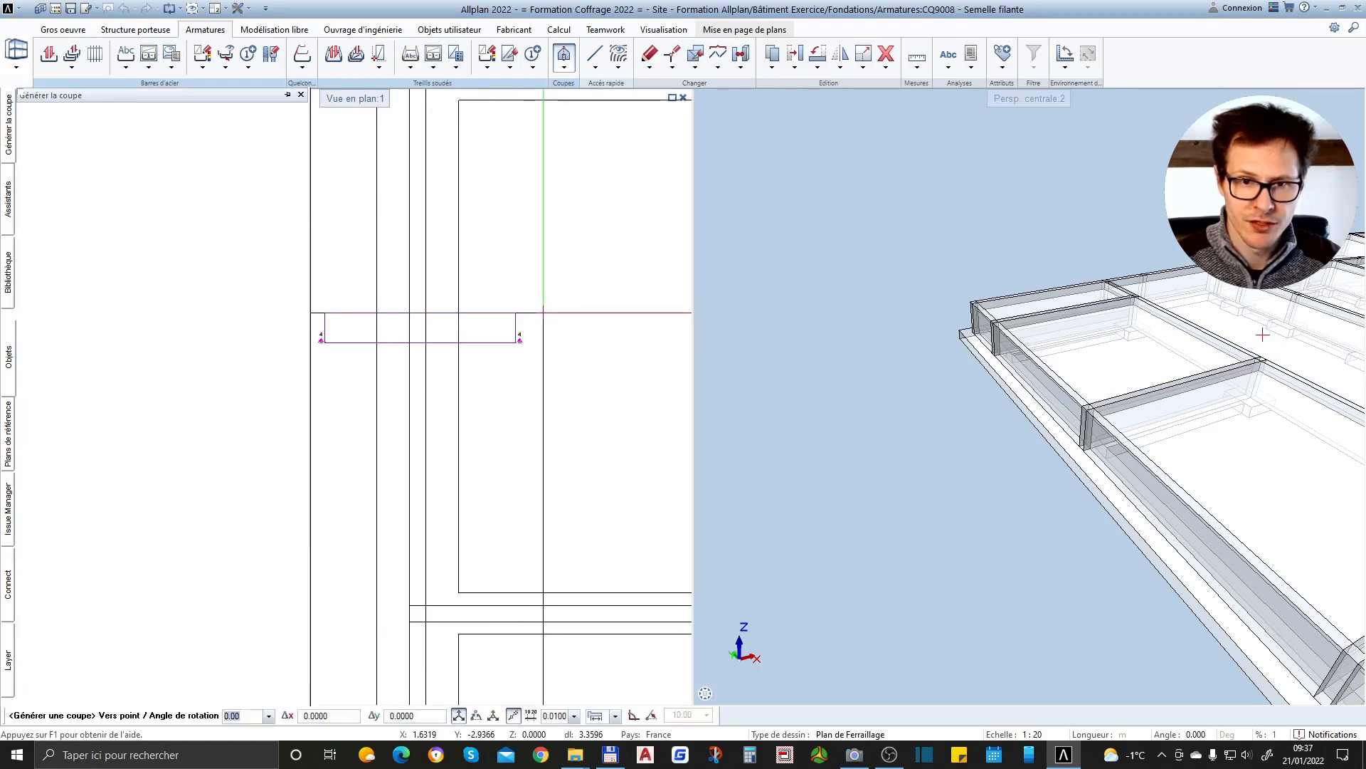
scroll(555, 299, "down", 4)
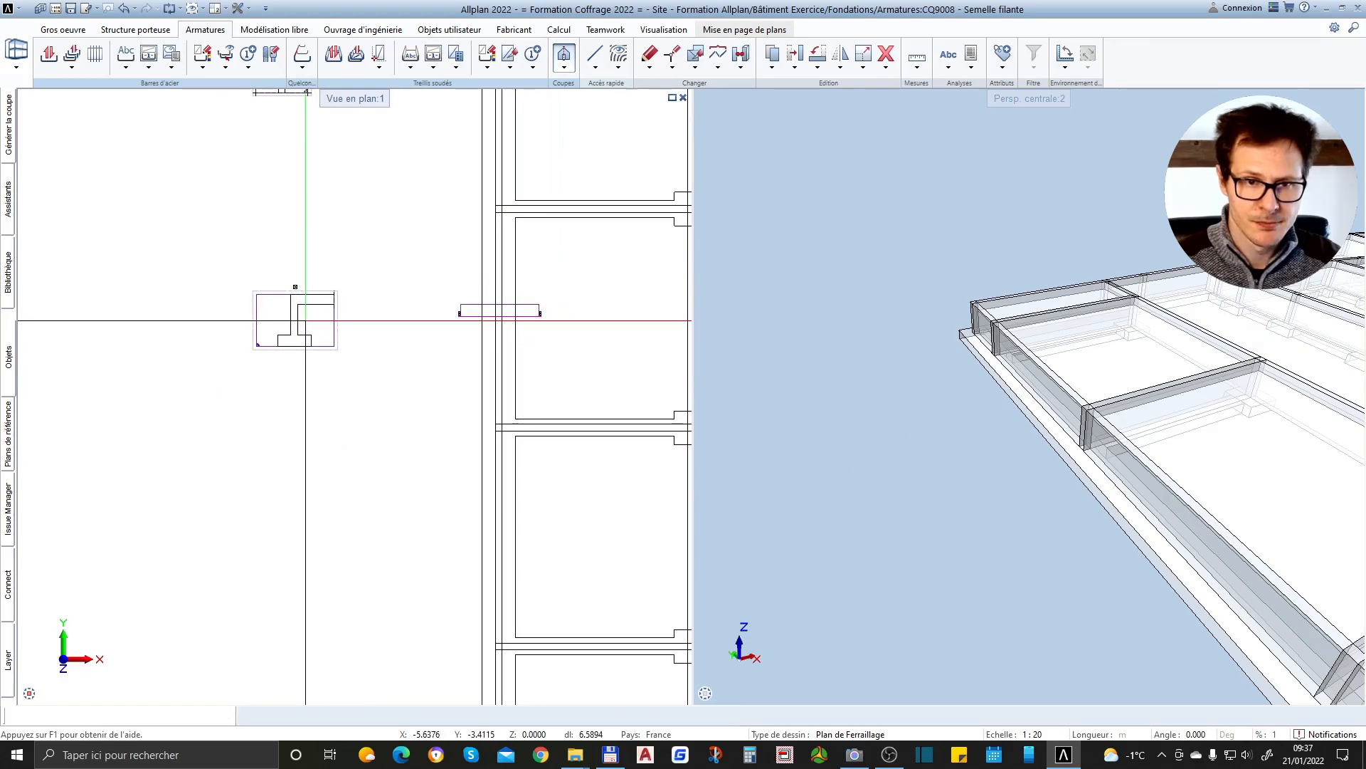
left_click(306, 320)
scroll(304, 306, "up", 5)
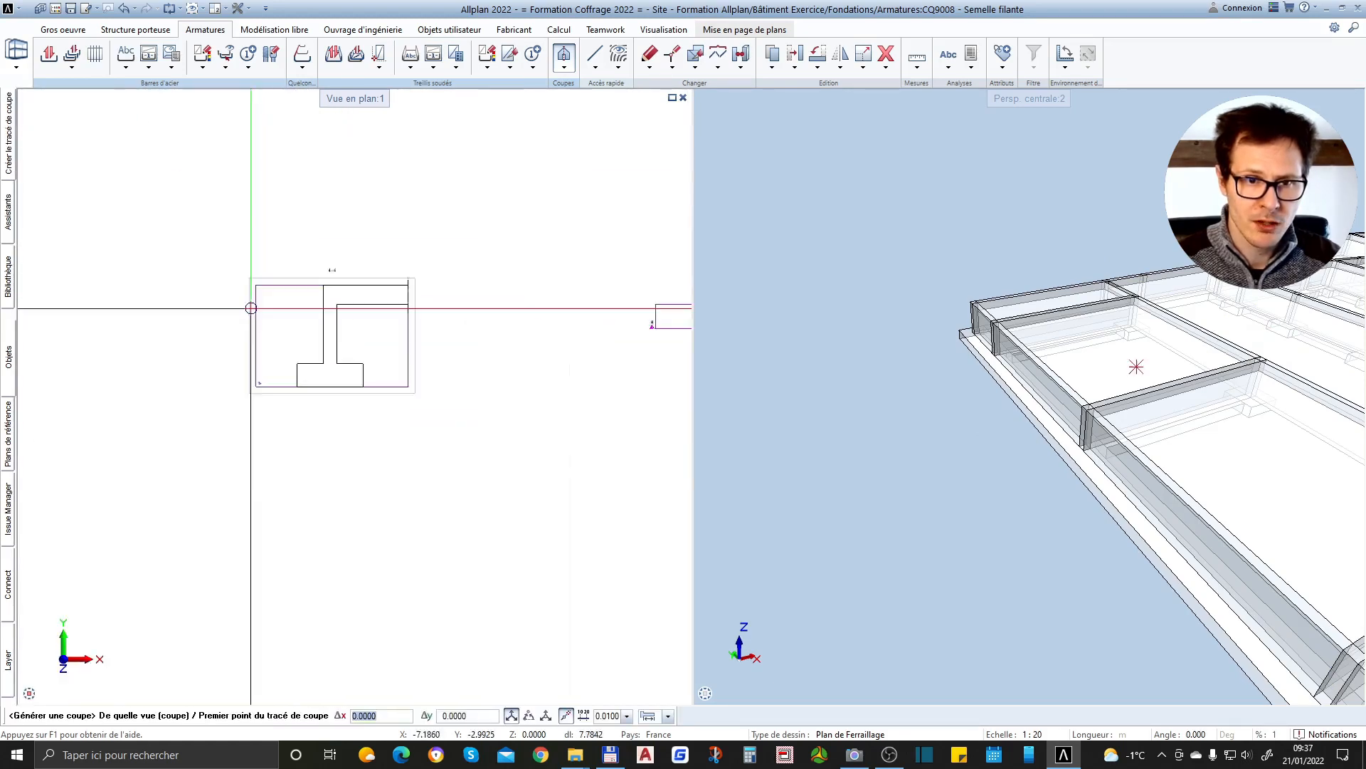
Leave the section command and examine the strip footing's profile in section 4-4
scroll(420, 576, "up", 3)
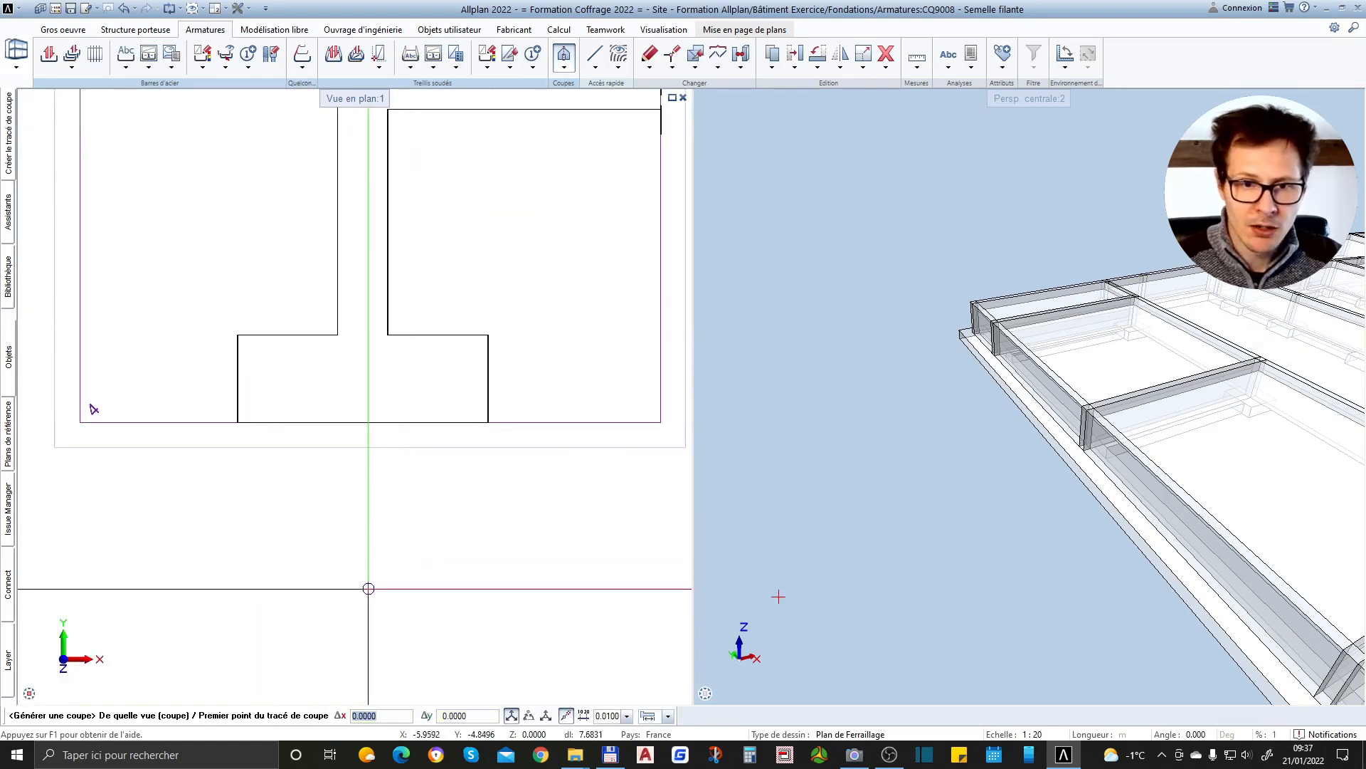
key("Escape")
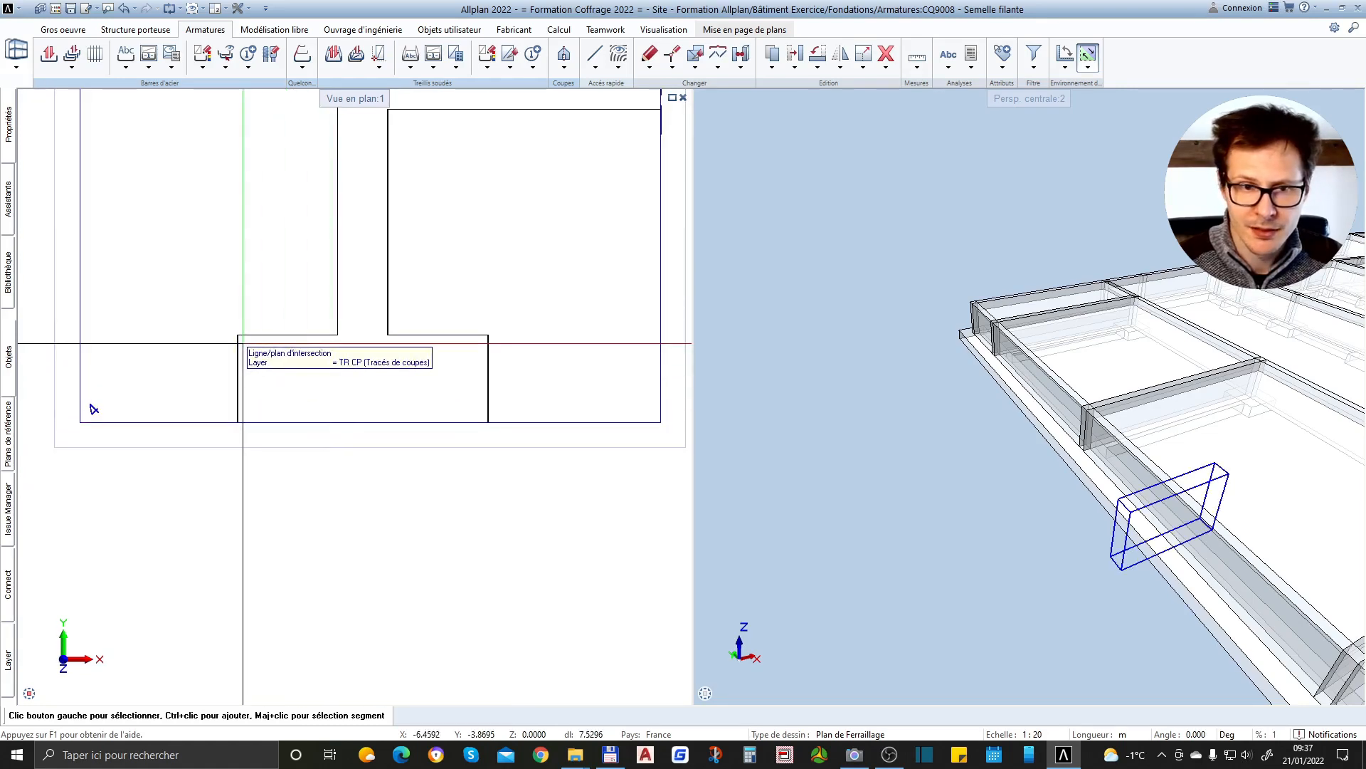
scroll(235, 499, "down", 3)
scroll(217, 482, "down", 3)
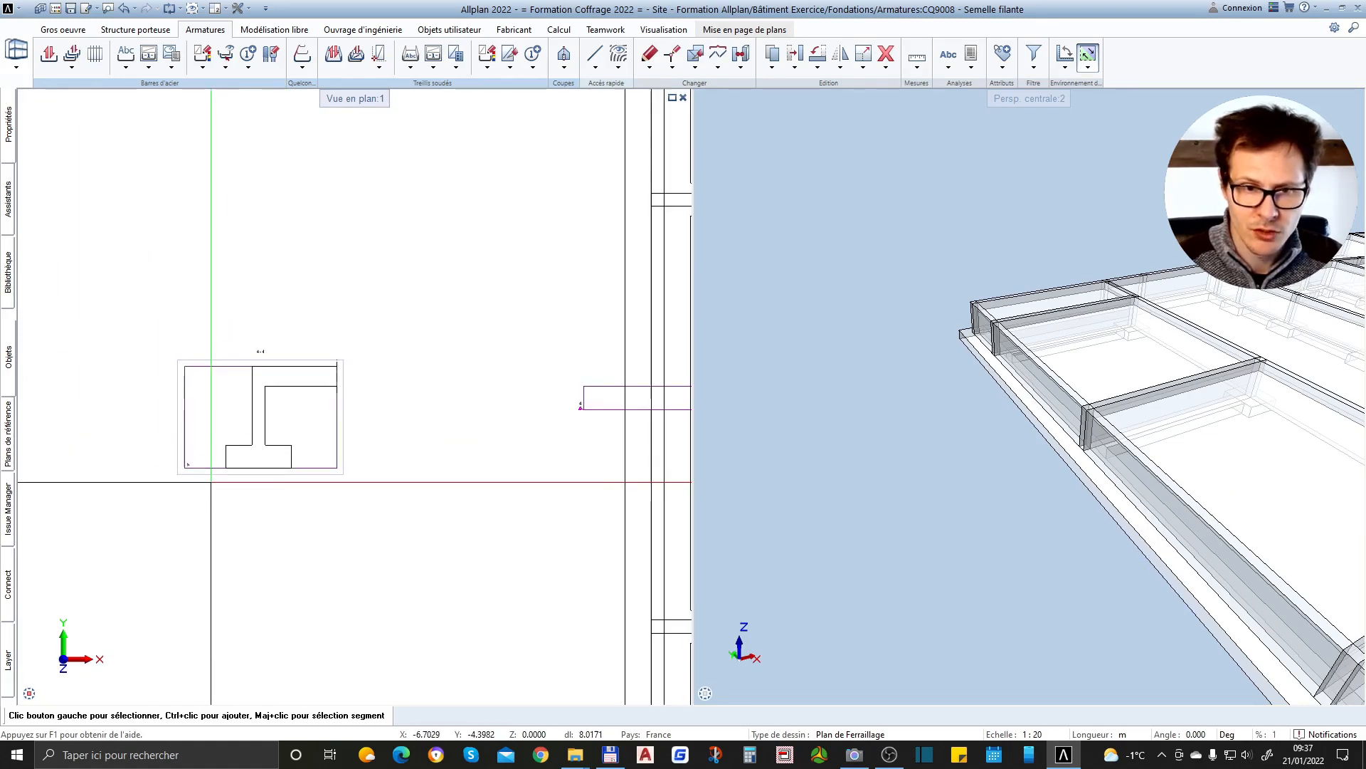
scroll(295, 442, "down", 2)
scroll(527, 440, "up", 5)
scroll(622, 323, "down", 3)
scroll(314, 407, "up", 5)
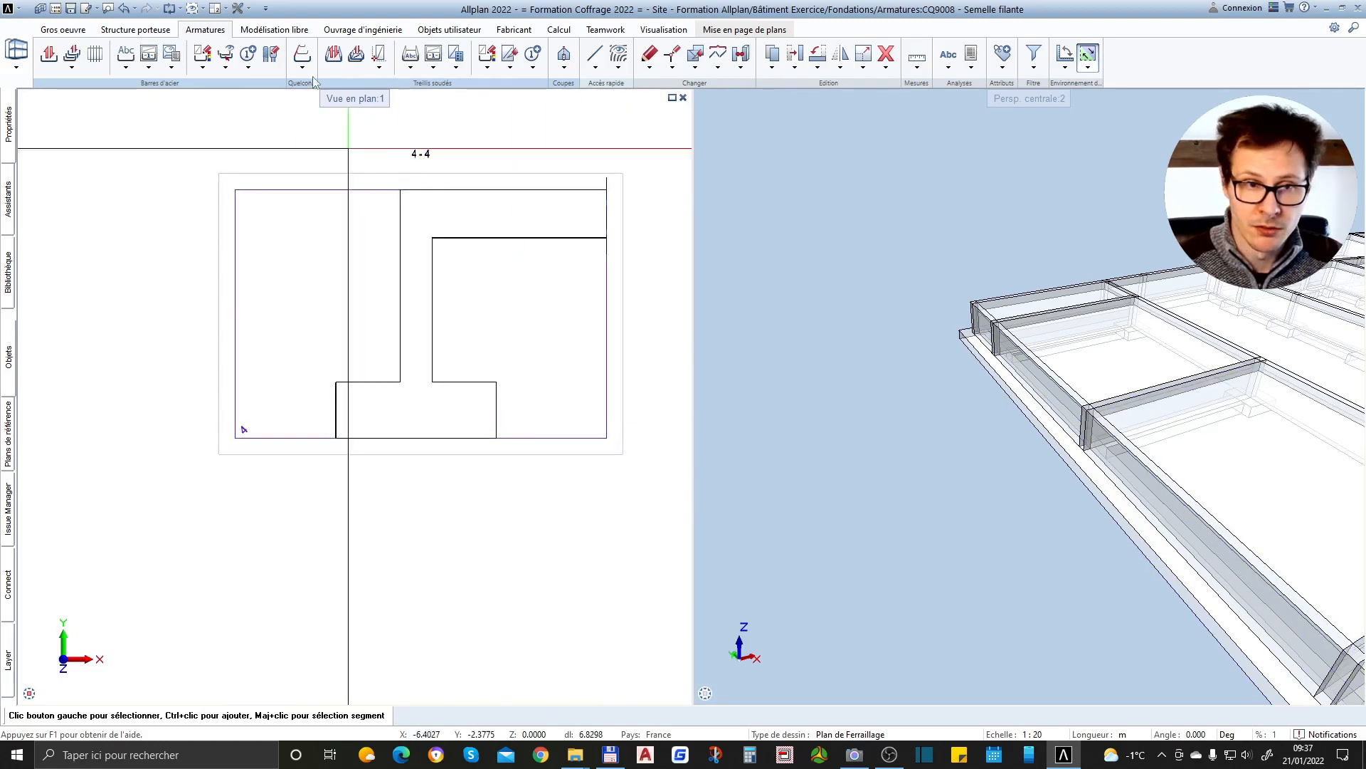
Place a closed stirrup (Cadre, fermé) of 8 mm diameter with 0.03 m cover in the footing of section 4-4
left_click(48, 54)
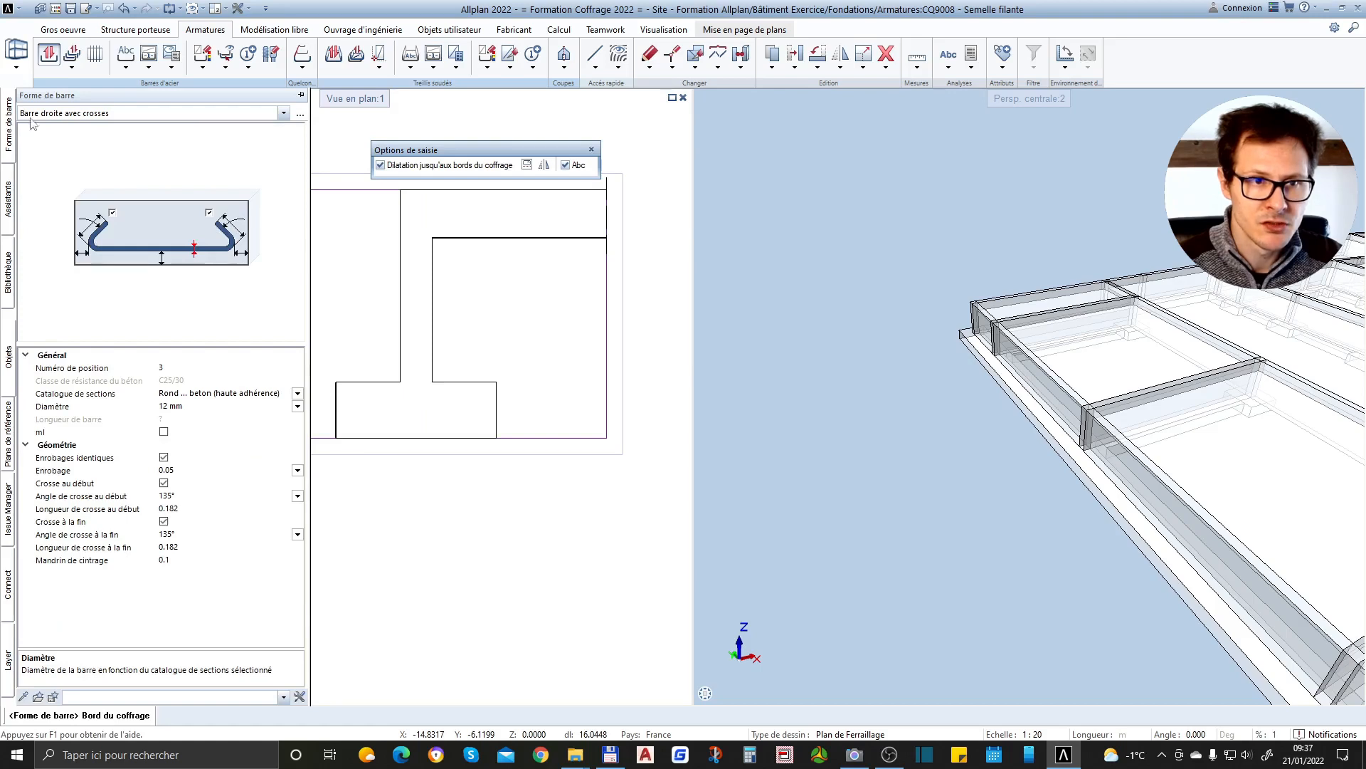
left_click(300, 114)
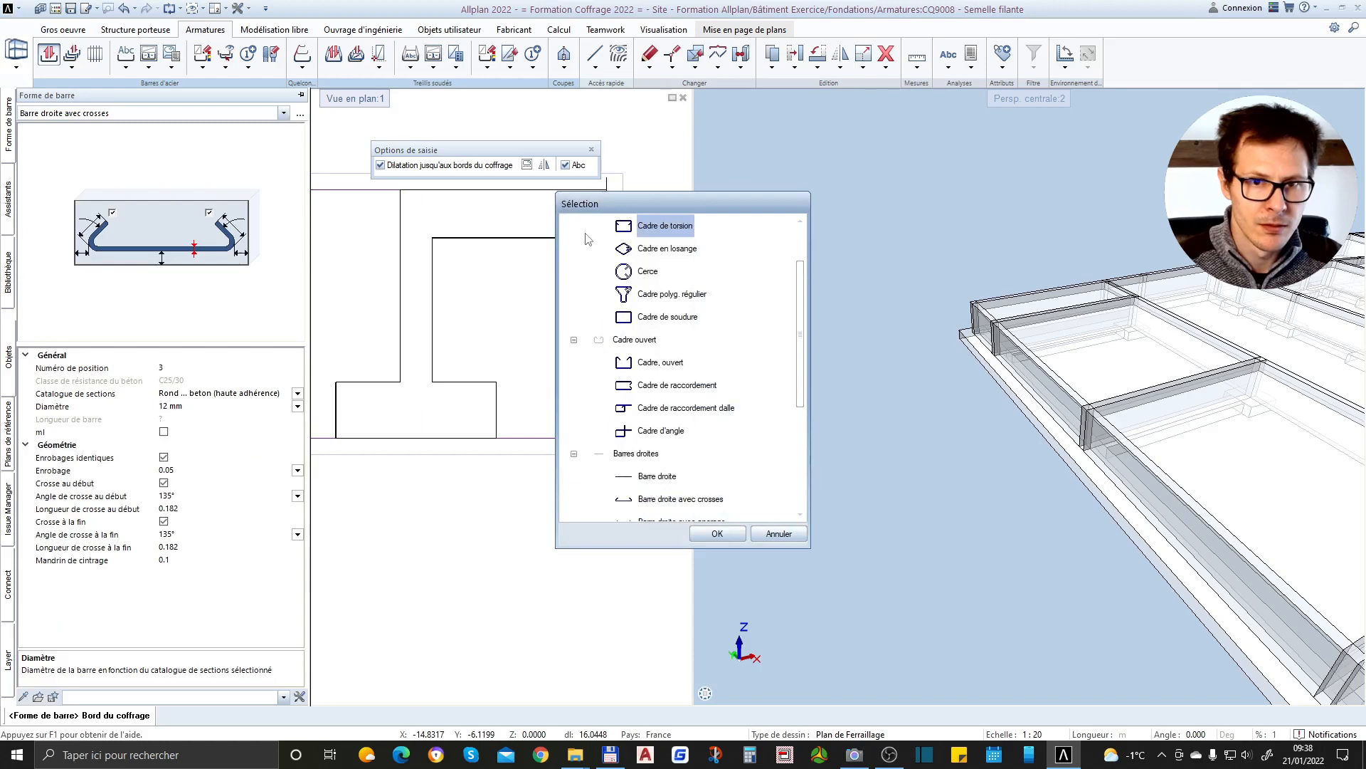
scroll(693, 242, "up", 1)
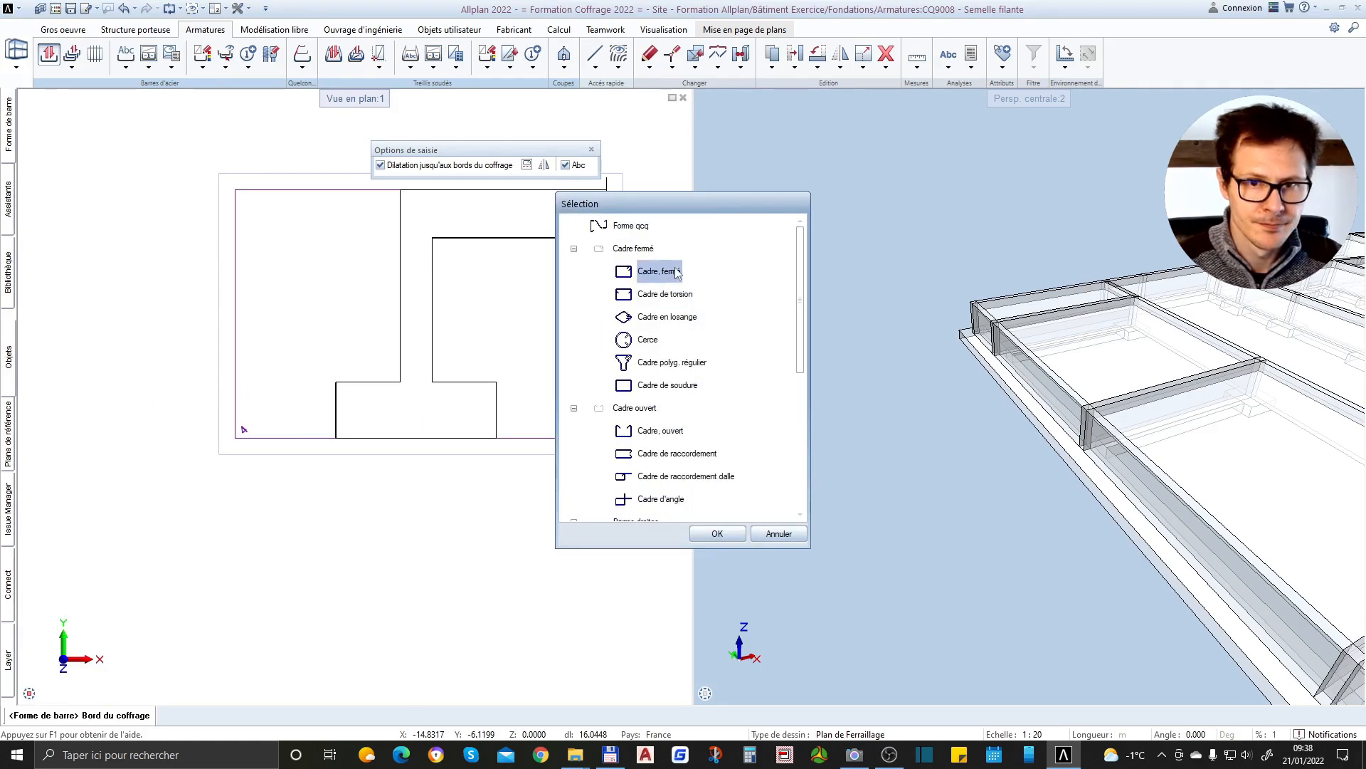
double_click(676, 271)
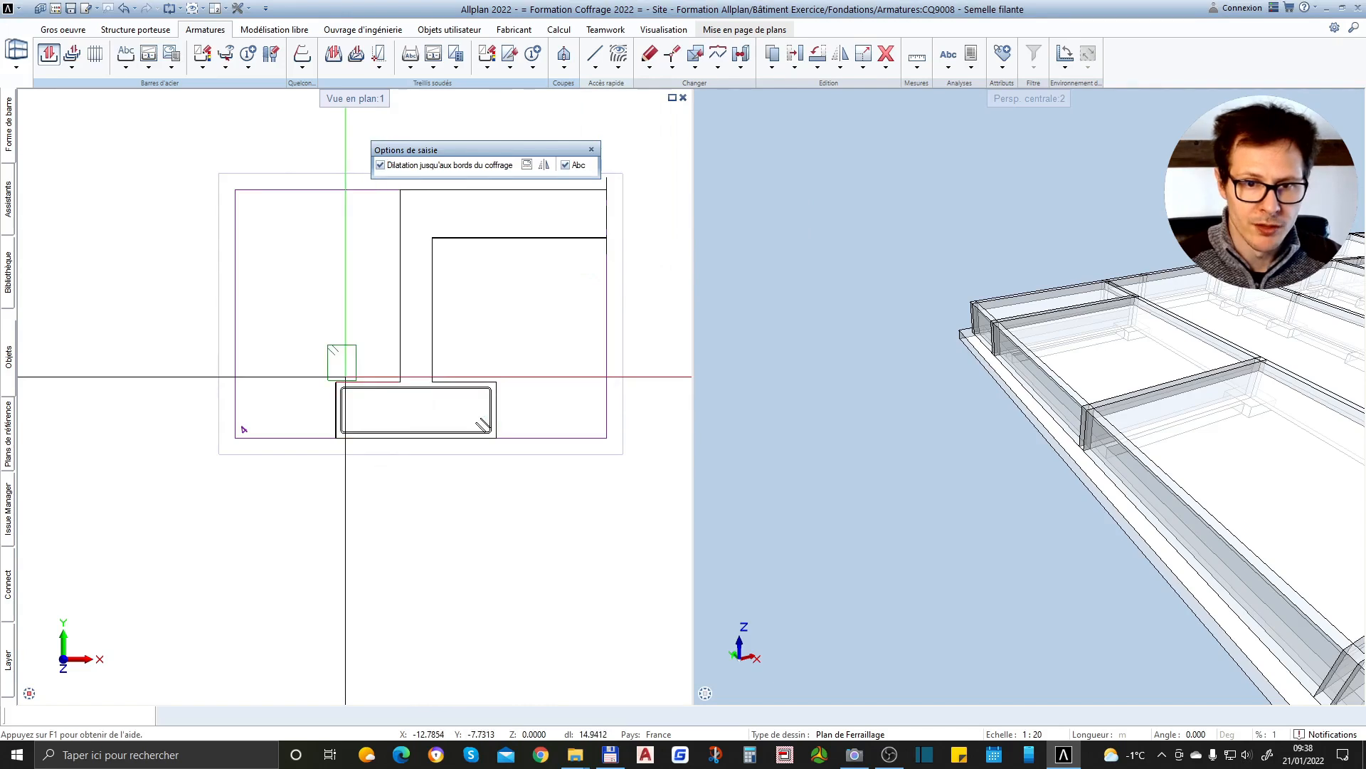
mouse_move(6, 123)
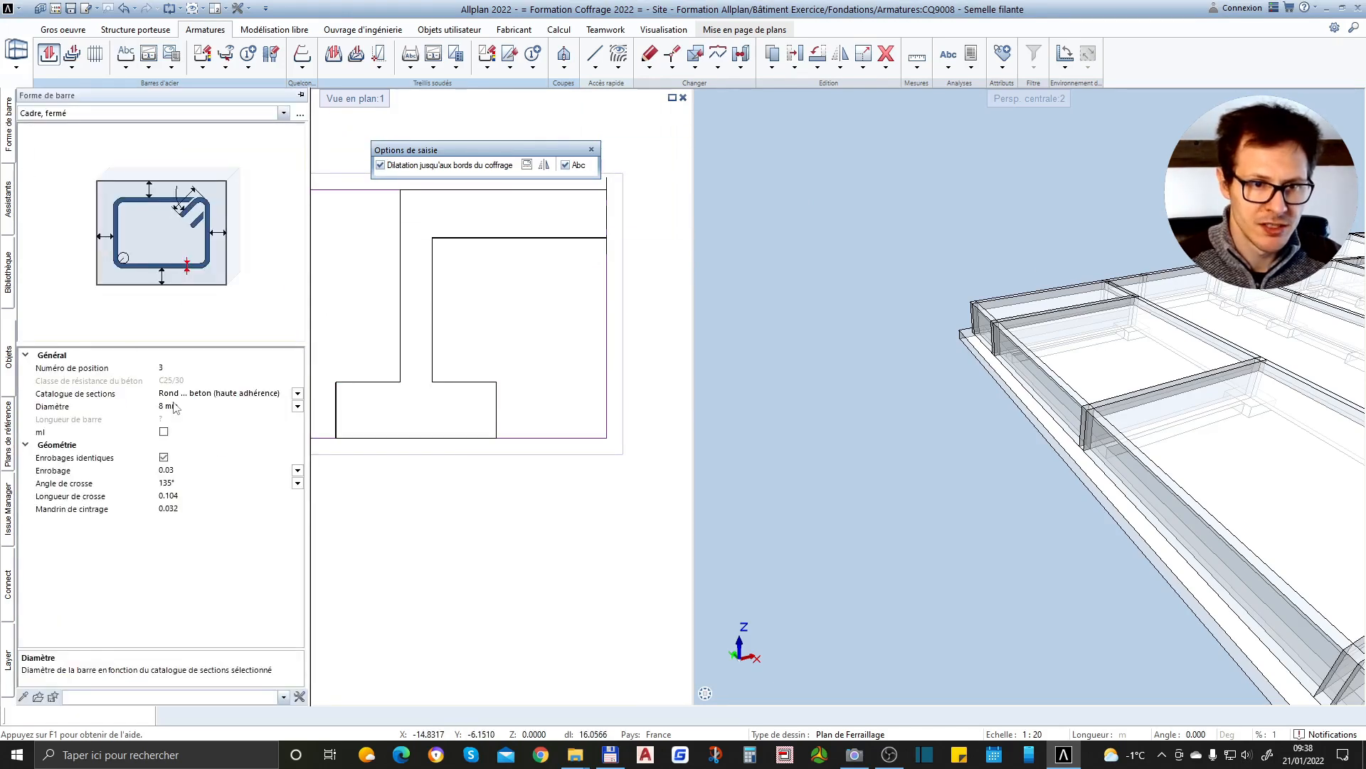
scroll(244, 431, "up", 5)
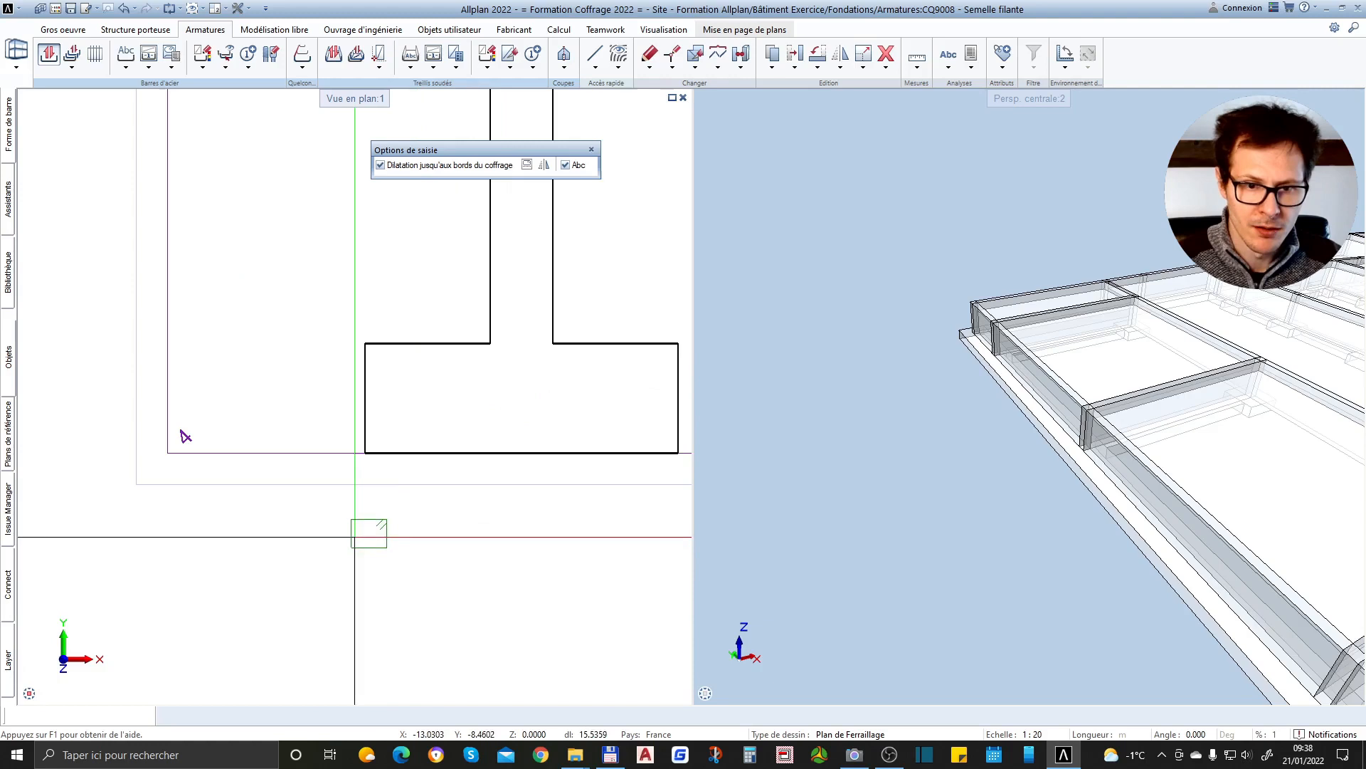
scroll(356, 537, "down", 1)
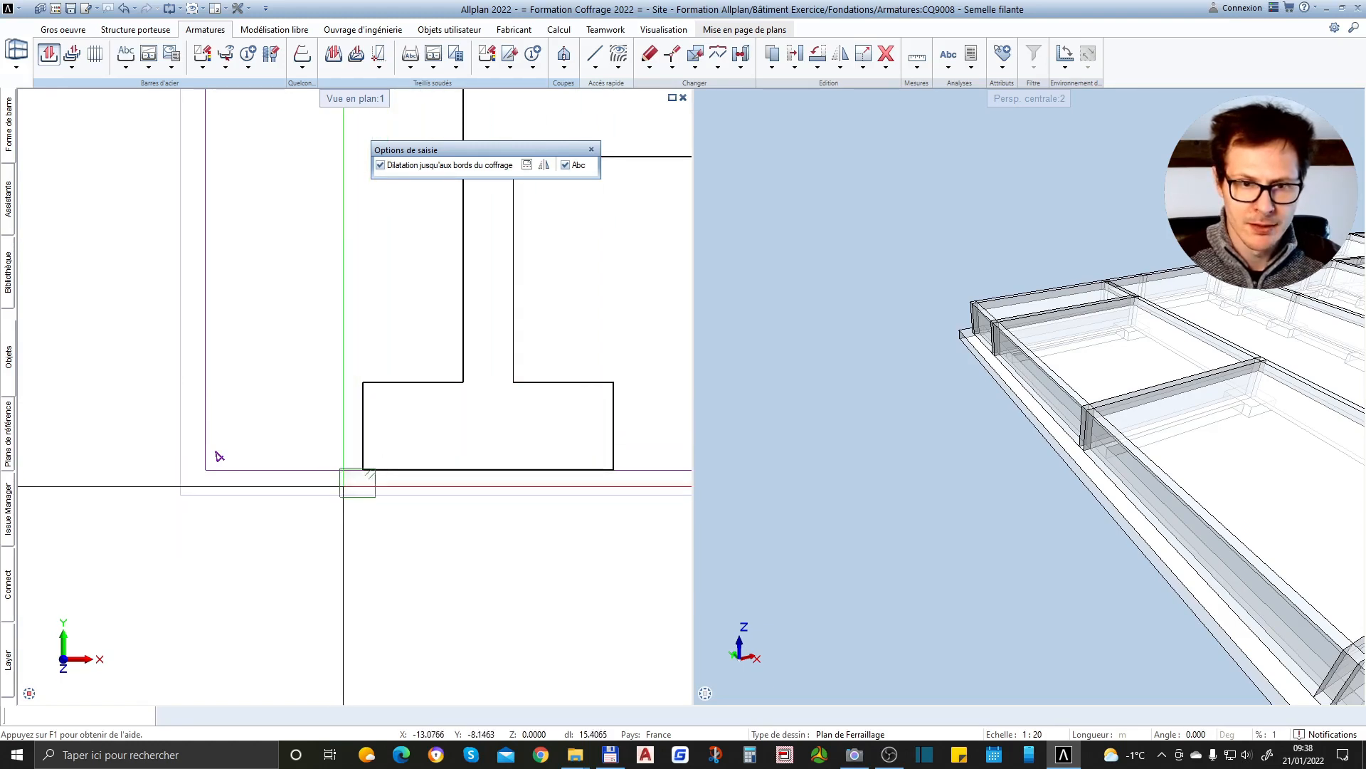
left_click(378, 460)
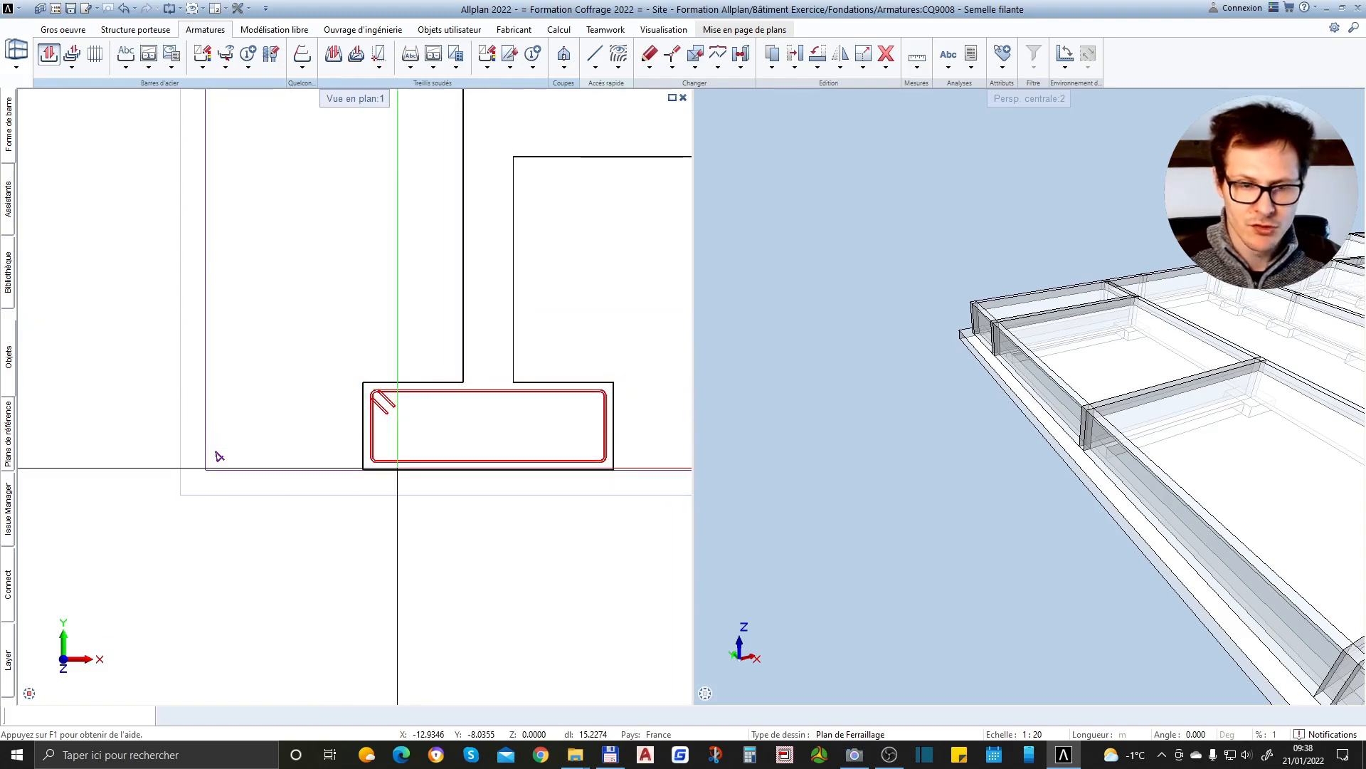
Place the stirrup's annotation with its leader below the footing in section 4-4 and skip the bar distribution
scroll(529, 450, "down", 3)
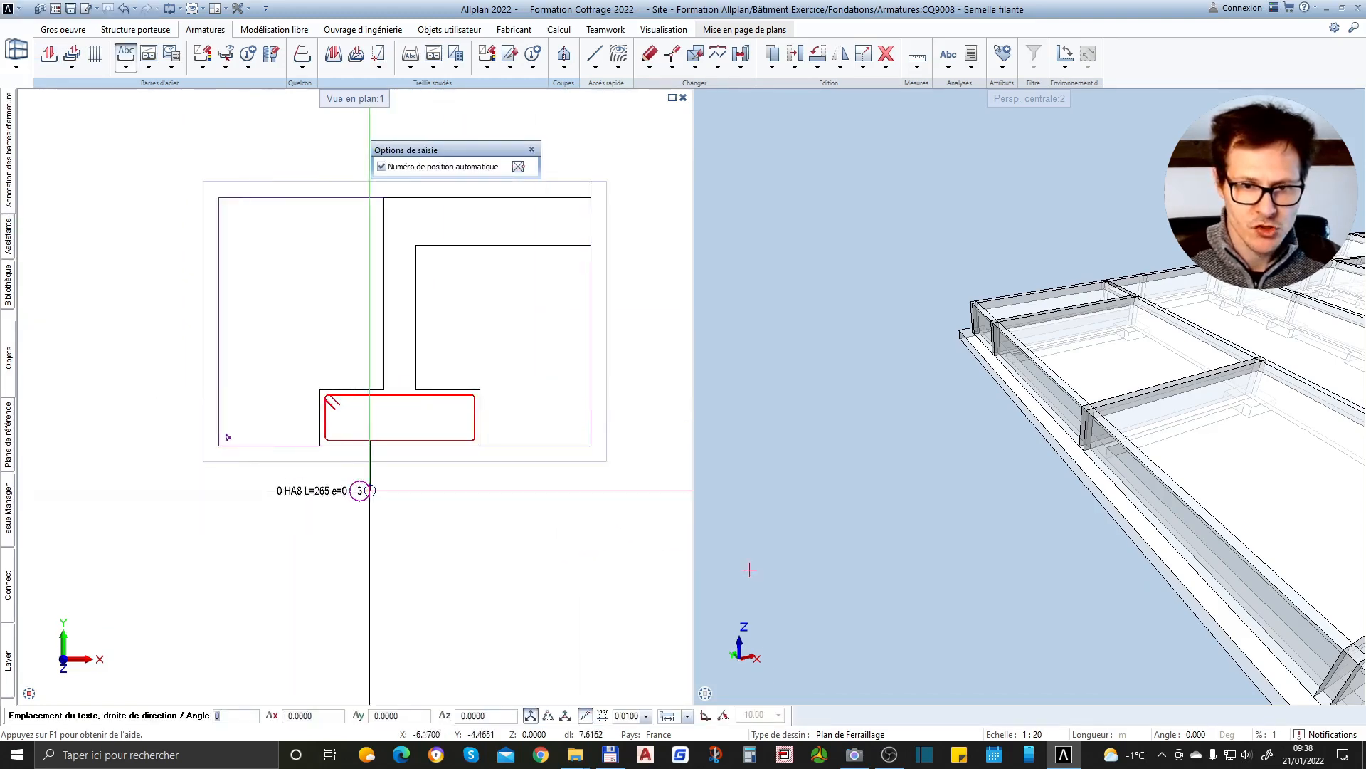
scroll(360, 488, "up", 3)
left_click(373, 485)
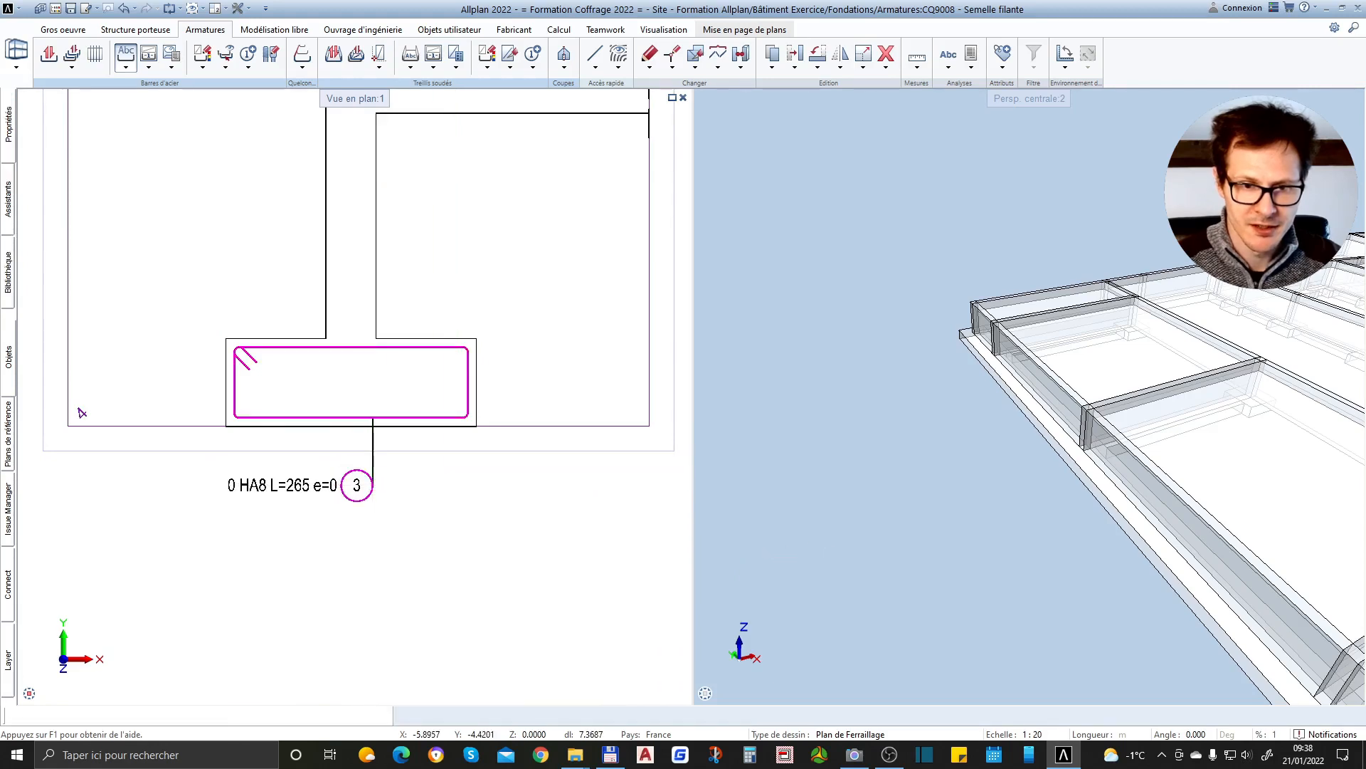
key("Escape")
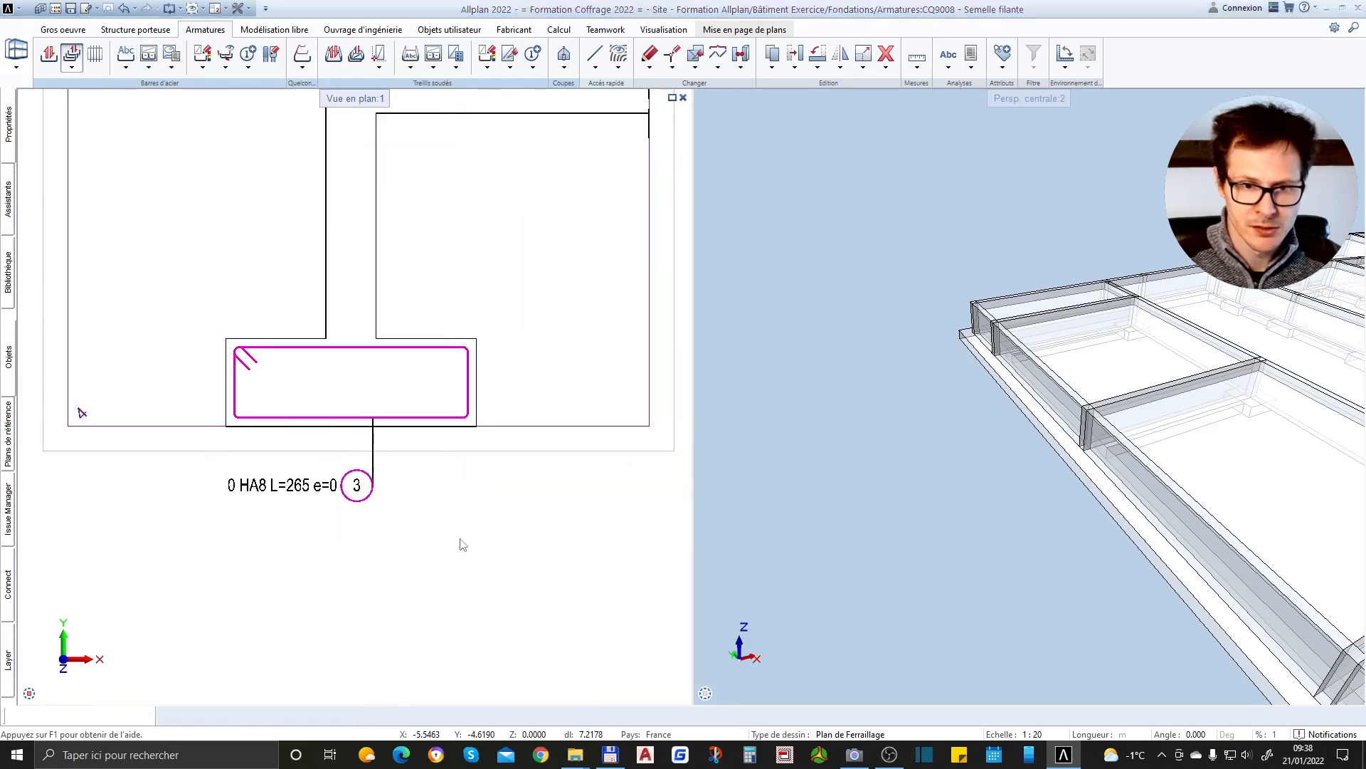
scroll(455, 378, "down", 2)
key("Escape")
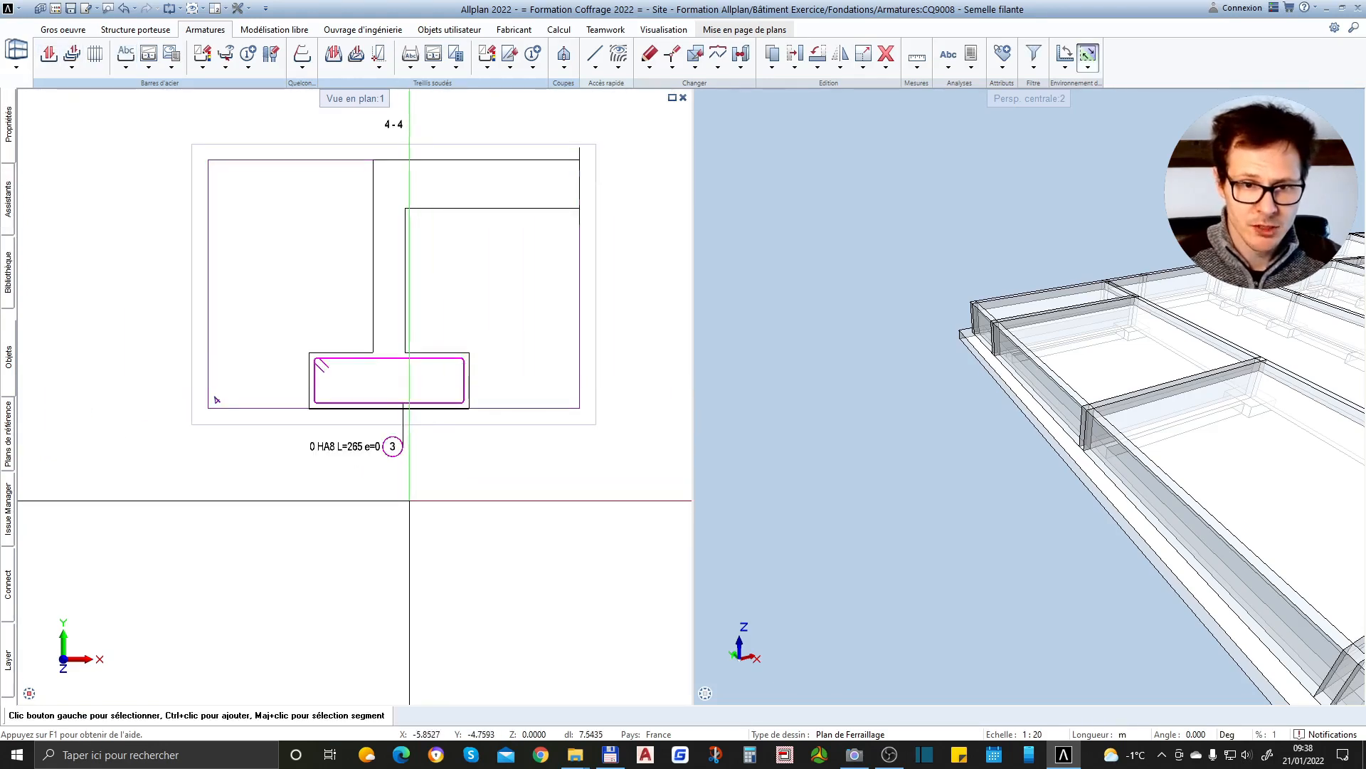
Start a new bar shape for the footing and choose the straight bar type (Barre droite)
scroll(412, 369, "up", 2)
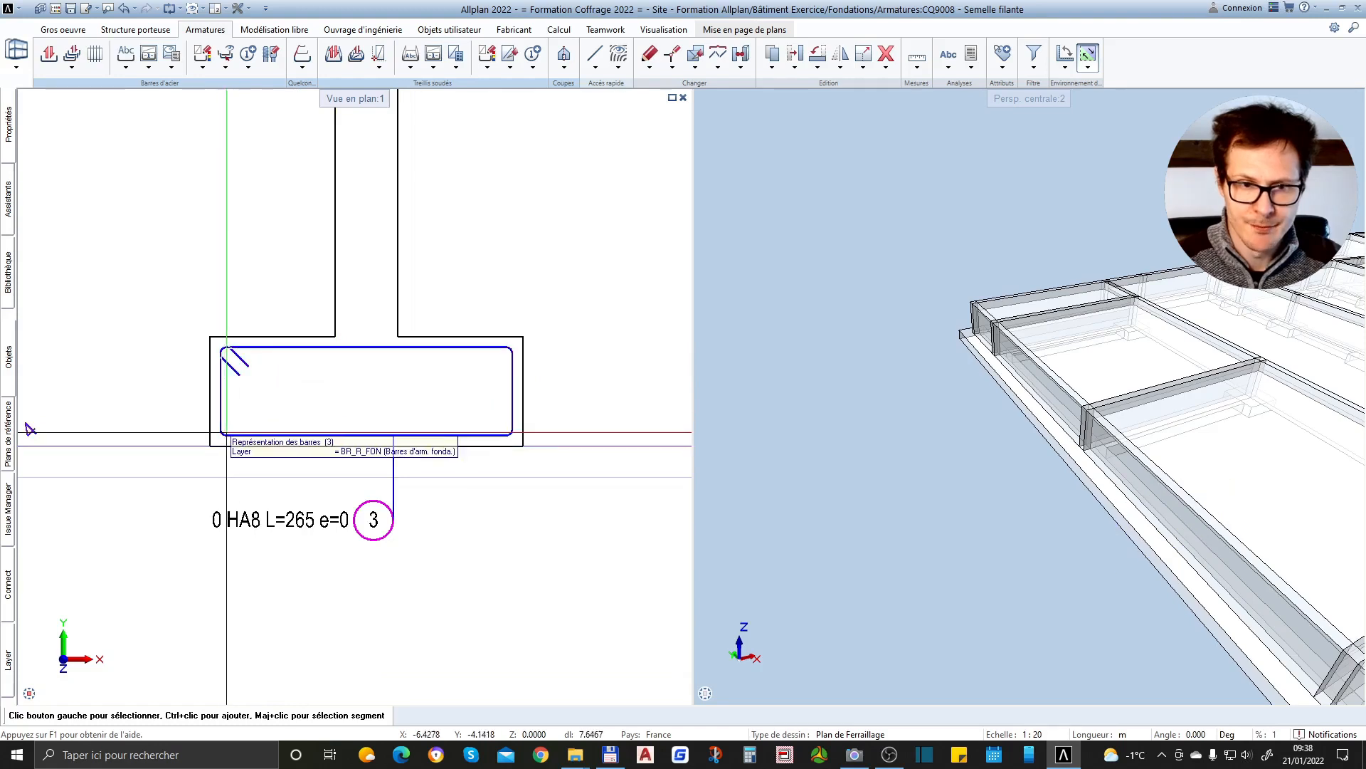
left_click(49, 55)
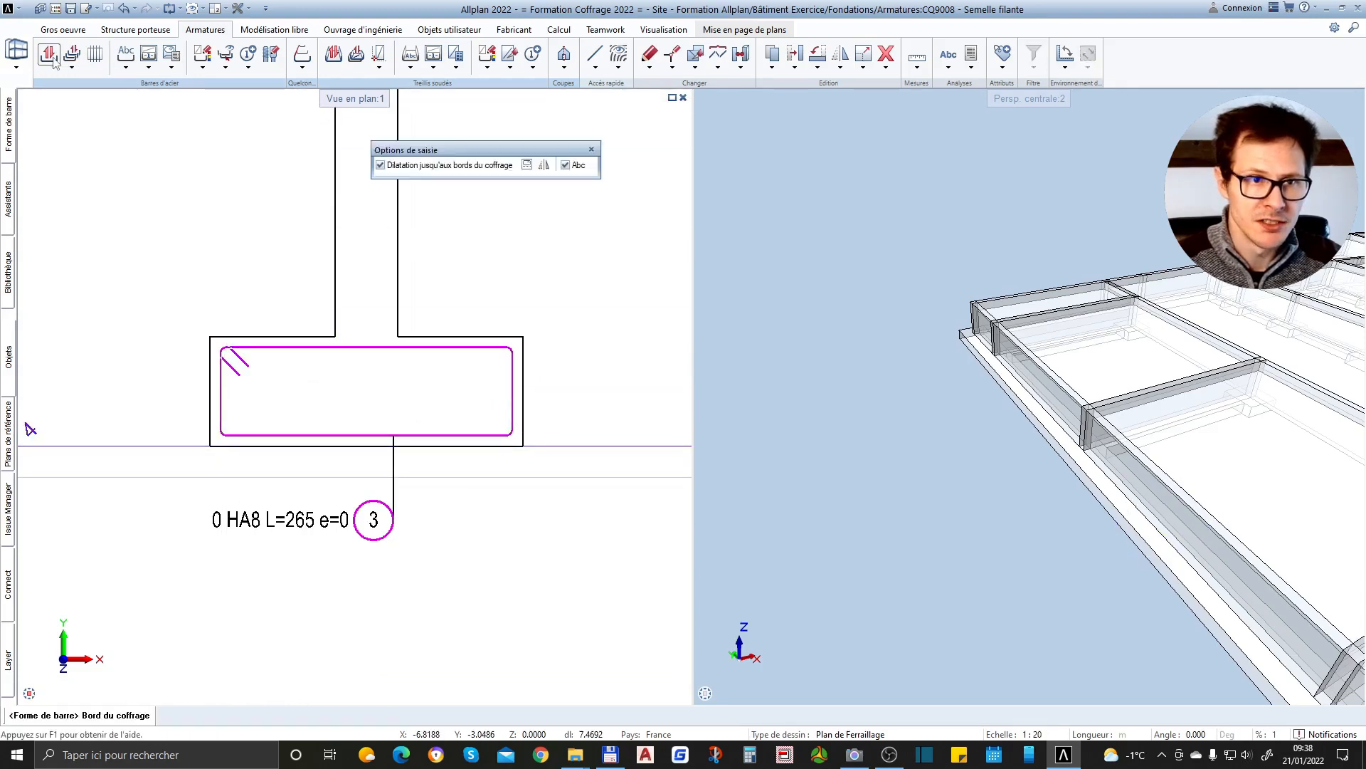
mouse_move(12, 131)
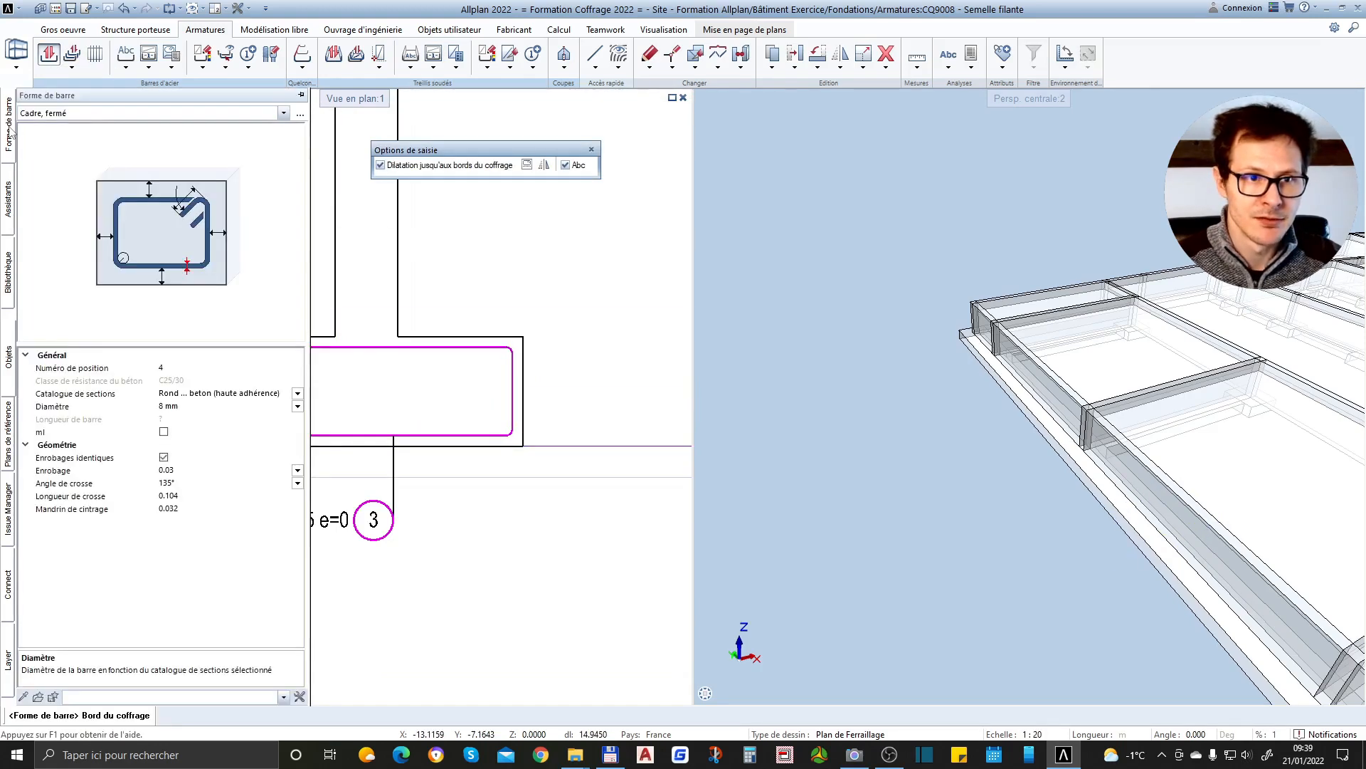
left_click(58, 114)
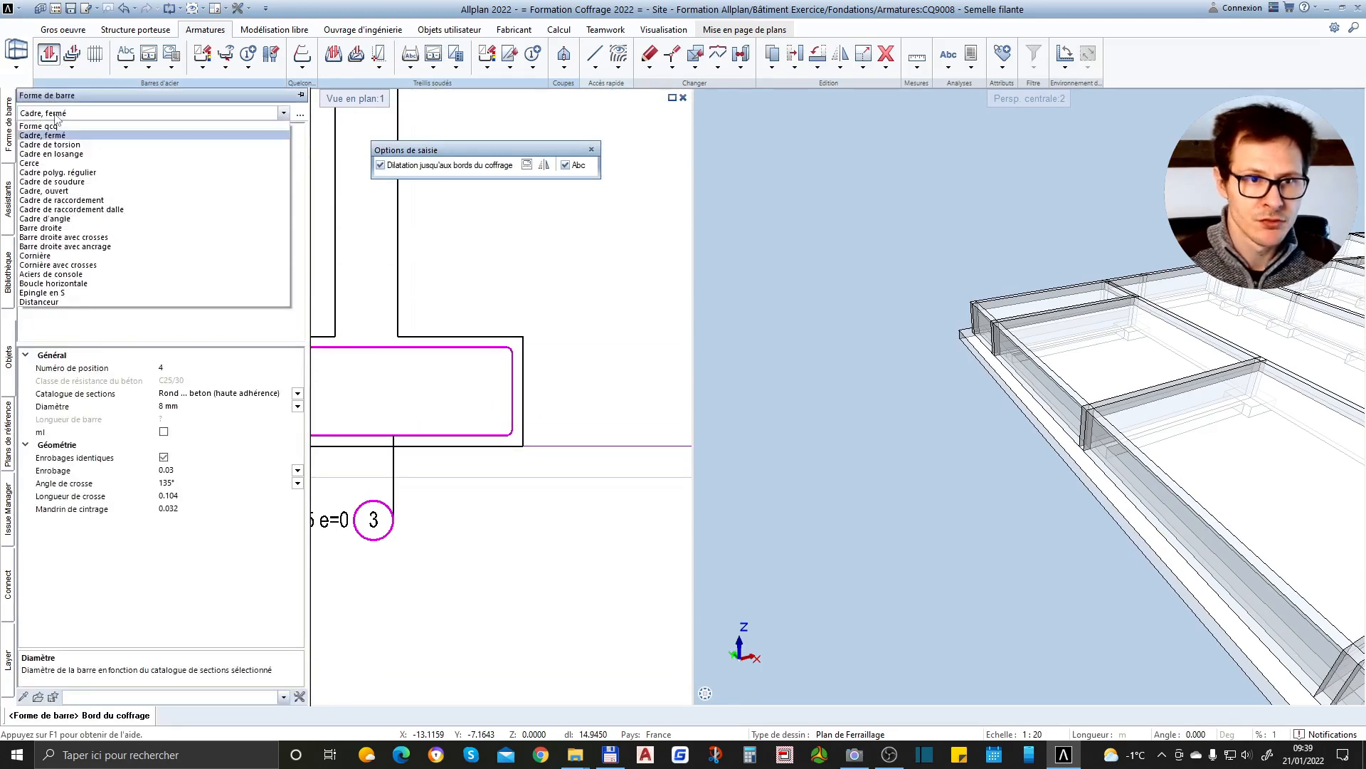
left_click(301, 123)
left_click(302, 118)
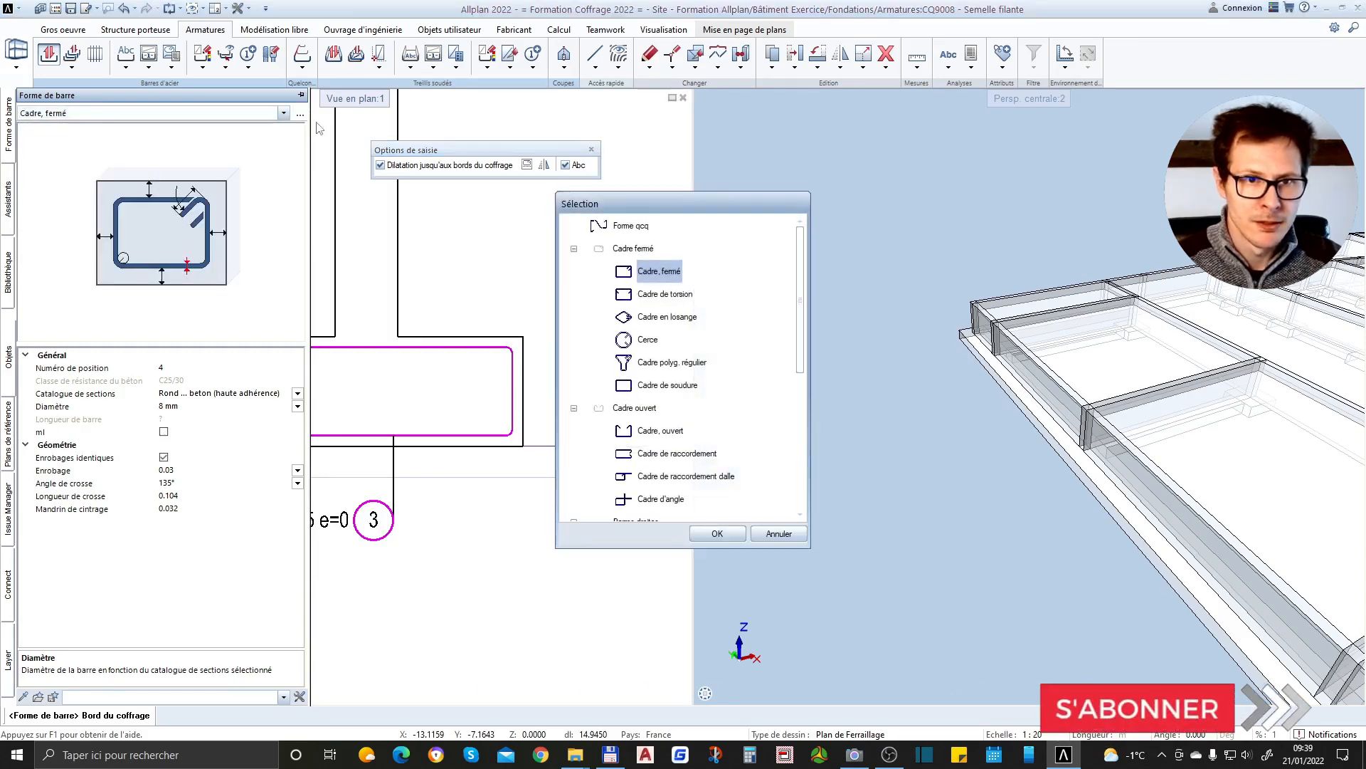
left_click(649, 229)
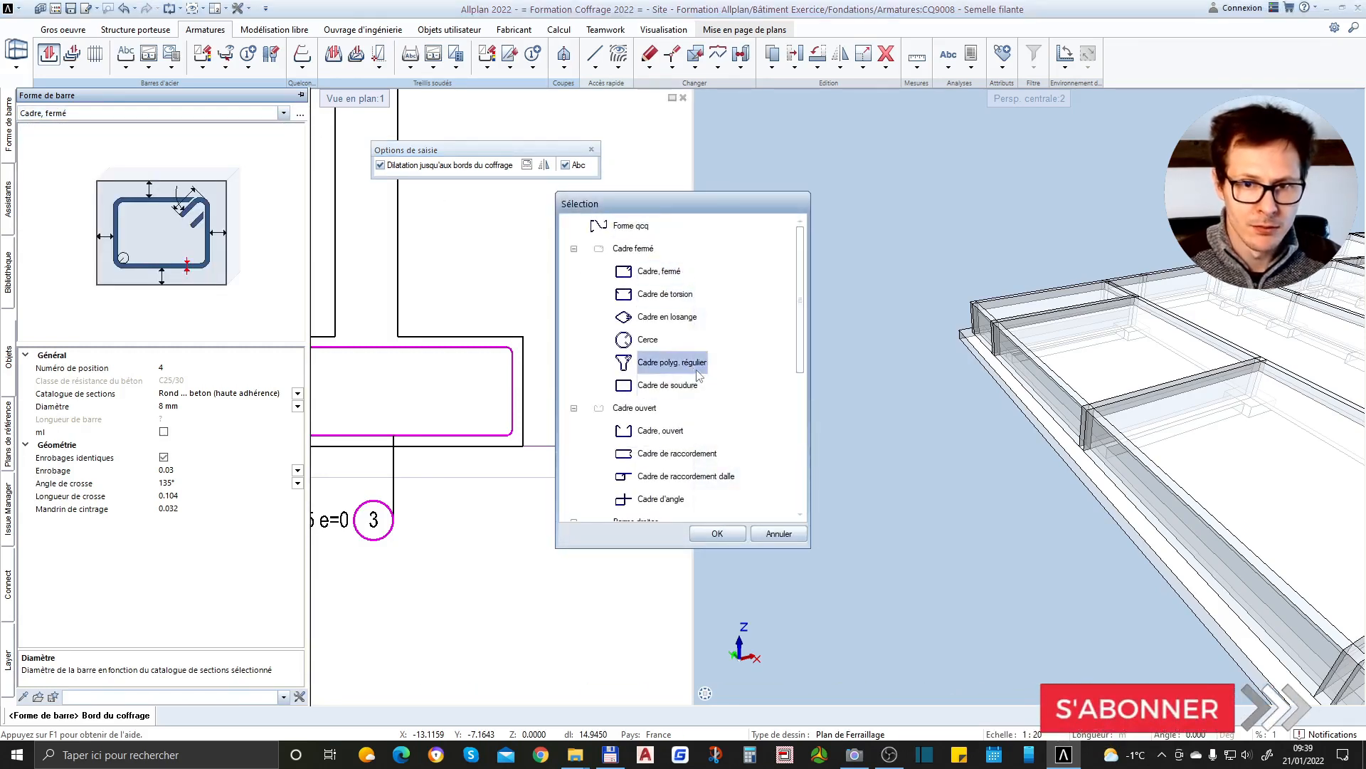
scroll(683, 371, "down", 4)
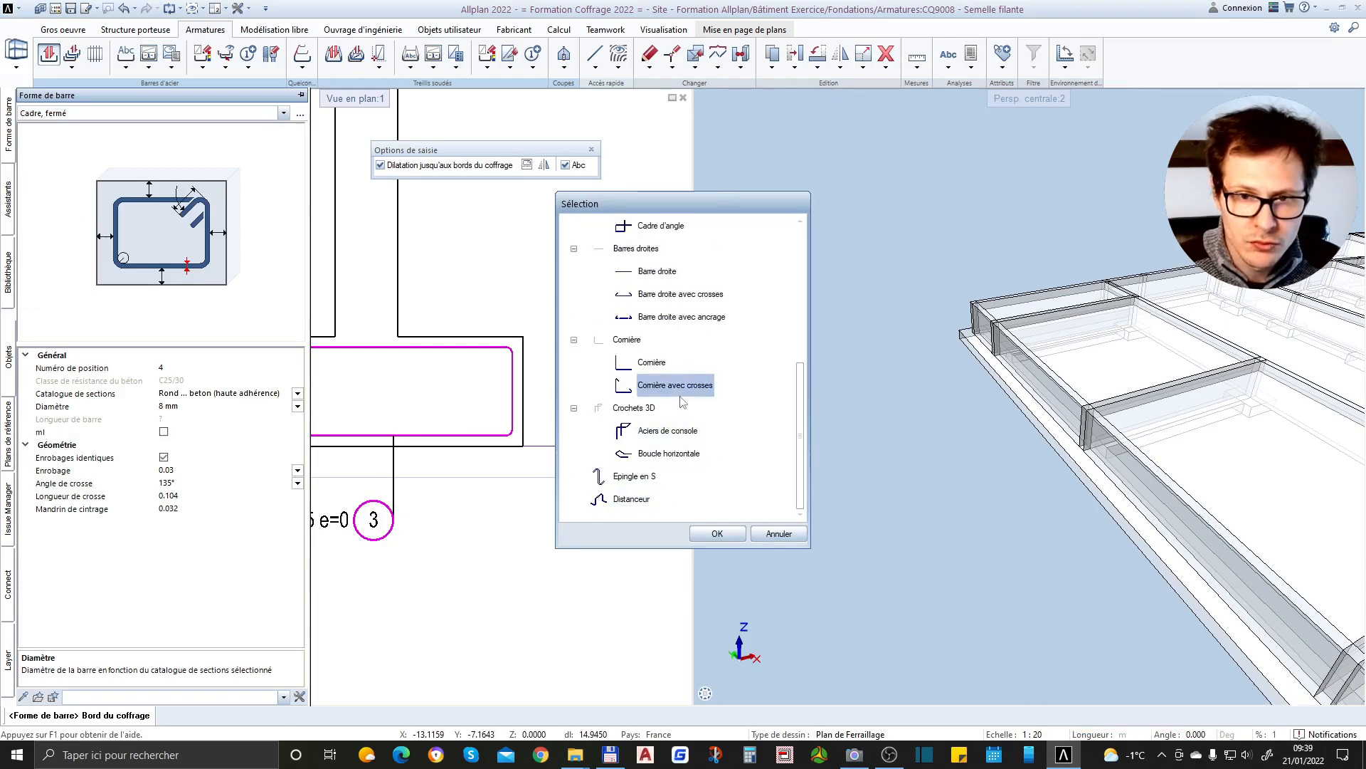
double_click(664, 275)
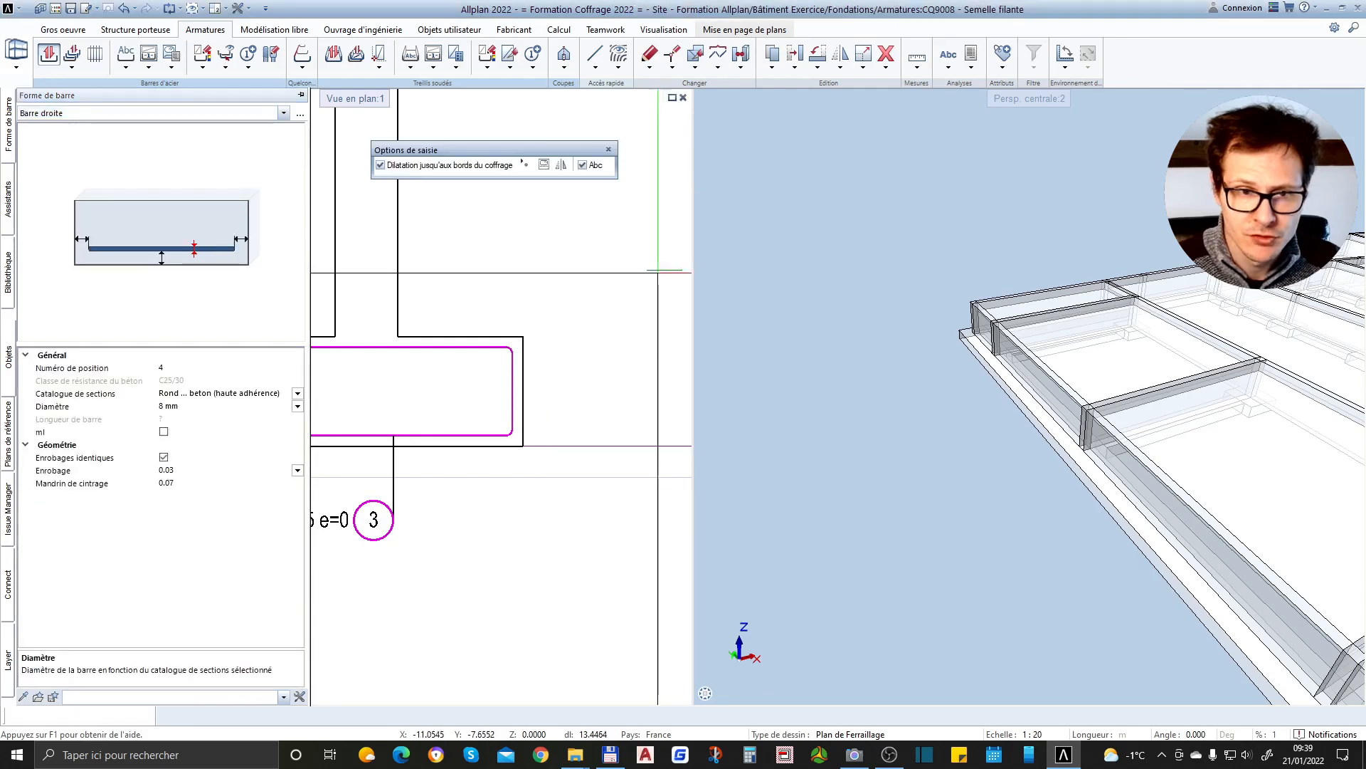
Turn off extension to the formwork edges and represent the straight bar as a point
scroll(257, 455, "up", 2)
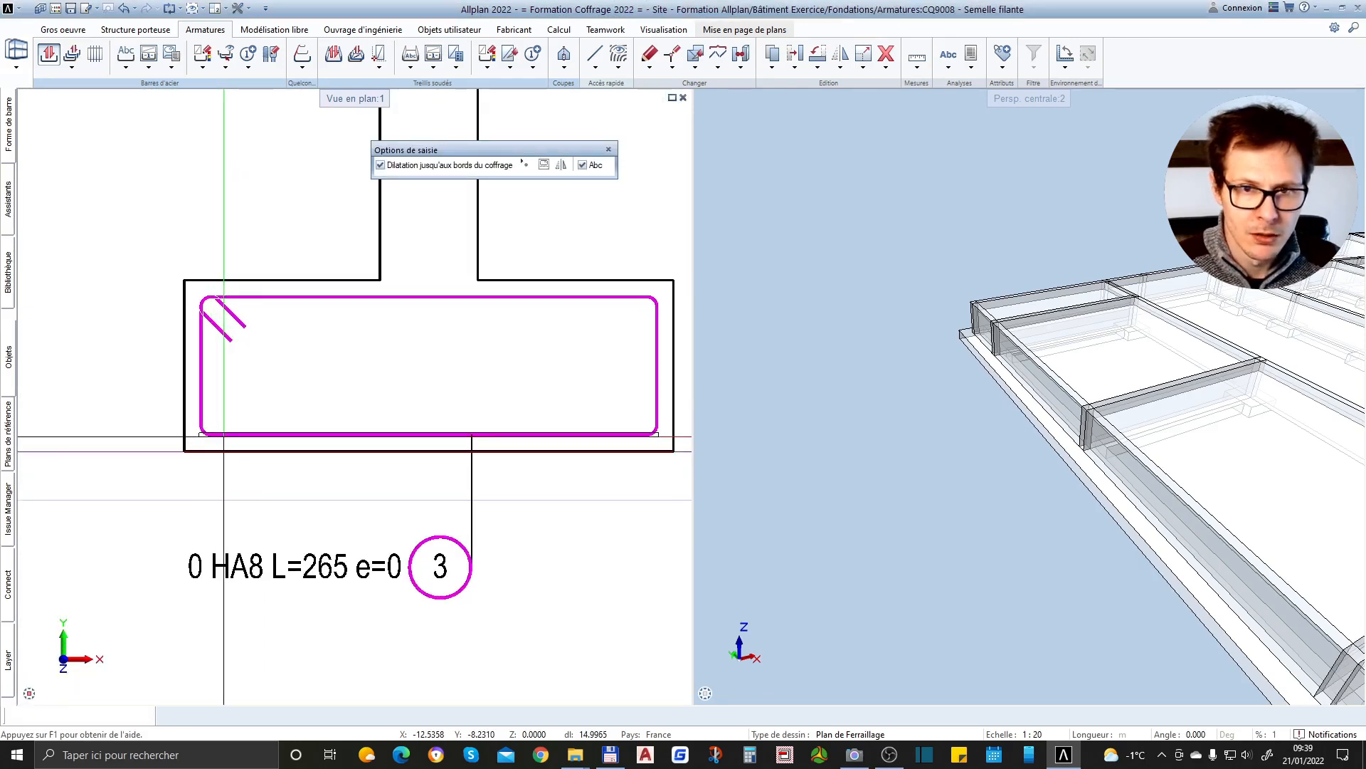
left_click(392, 166)
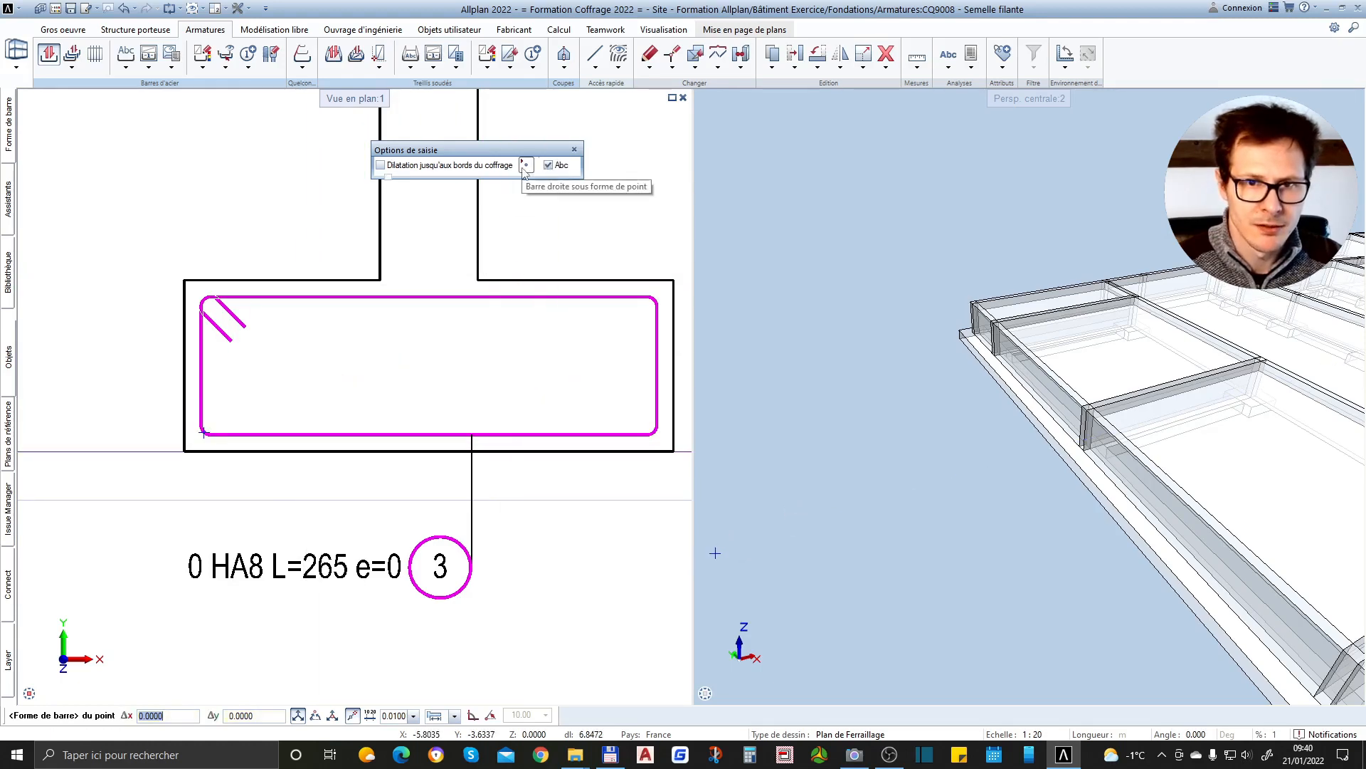
left_click(524, 165)
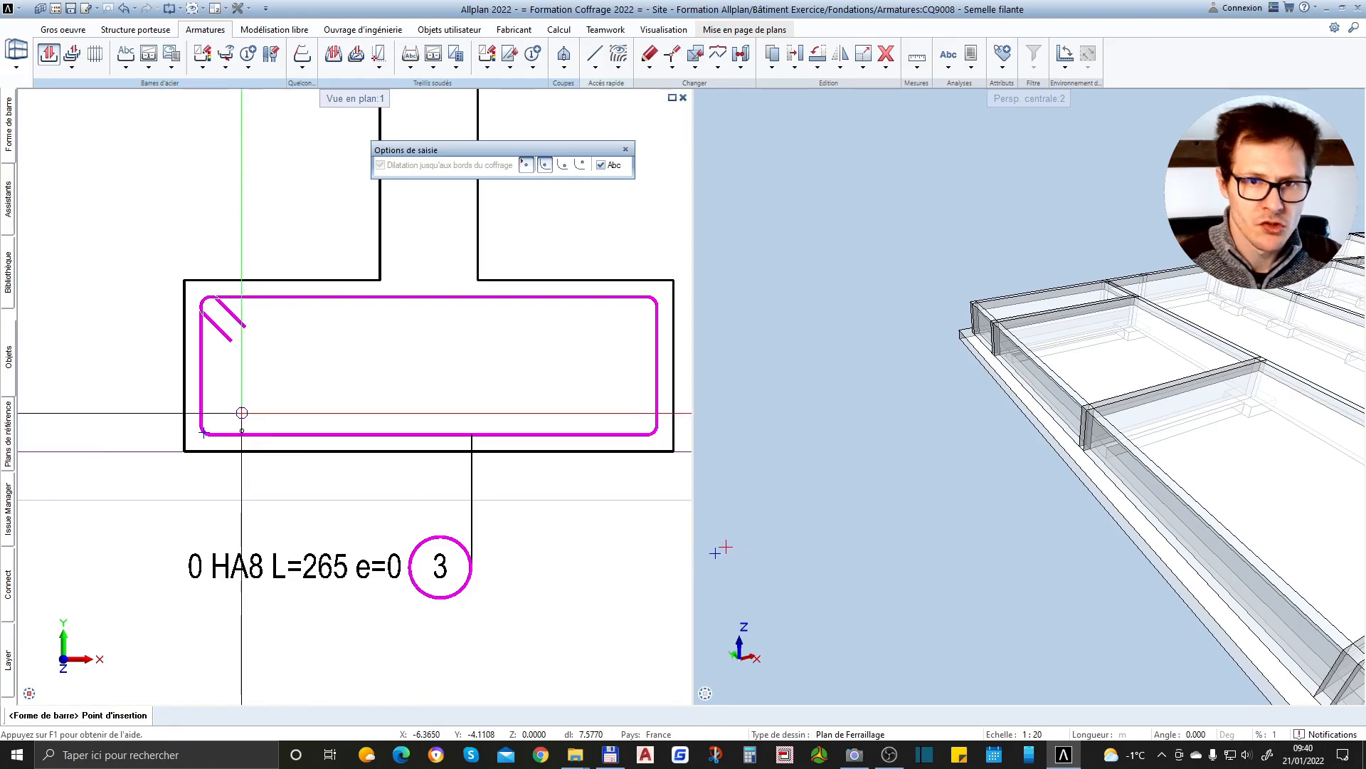
scroll(229, 417, "up", 2)
scroll(212, 412, "up", 2)
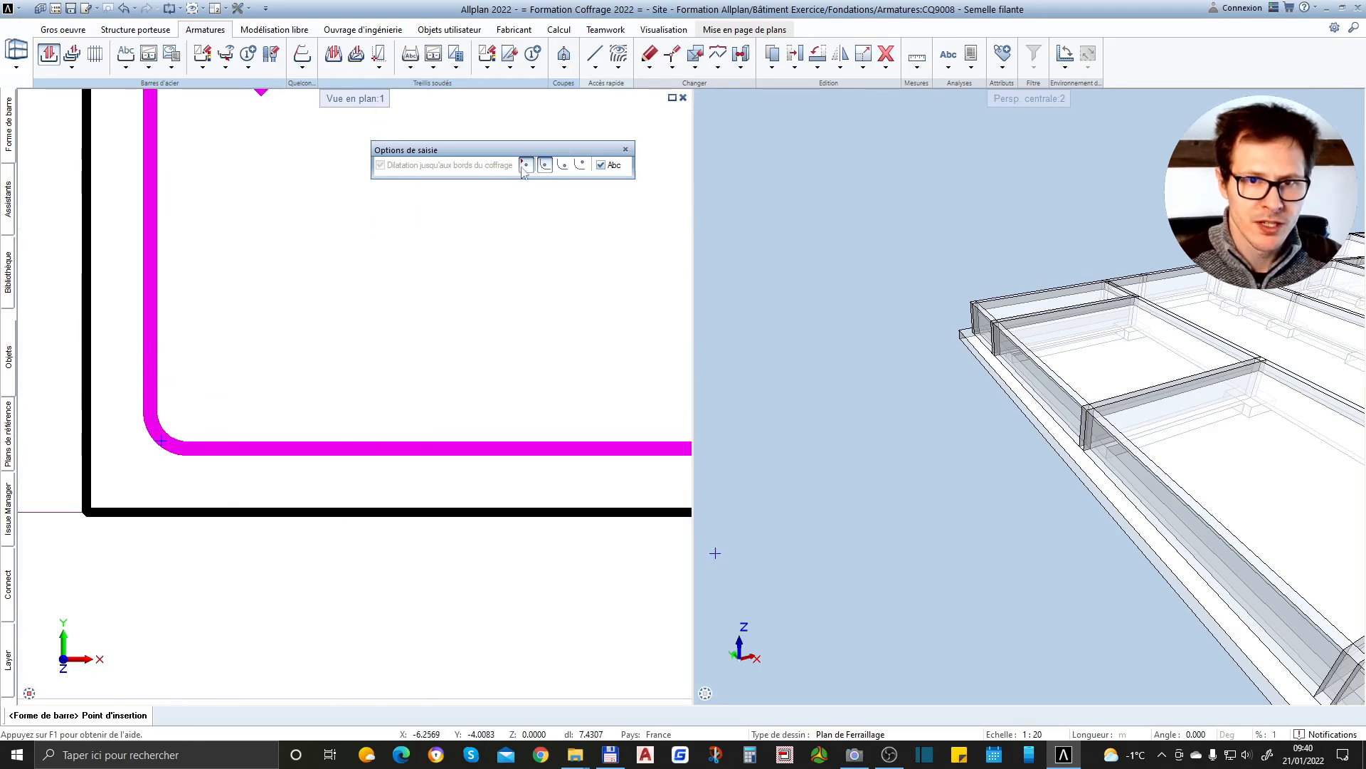
left_click(581, 165)
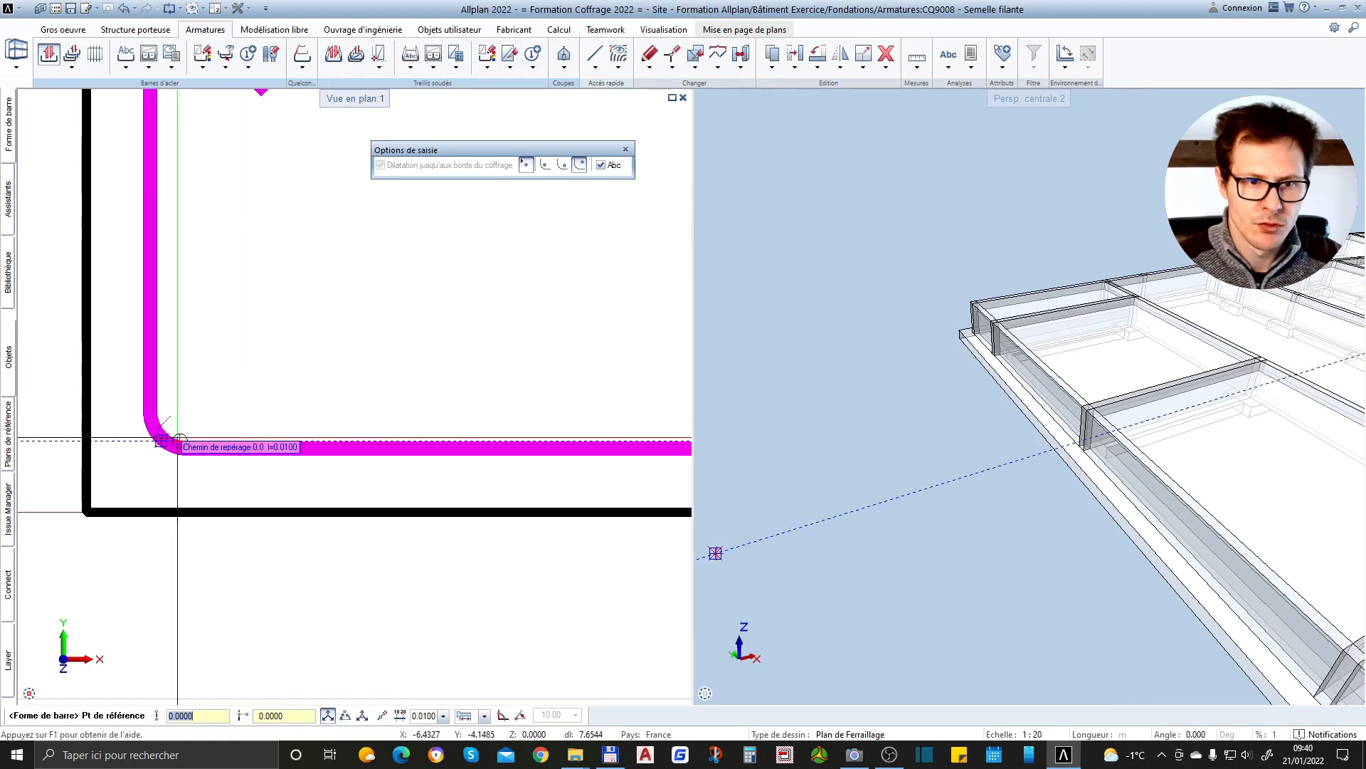
scroll(199, 413, "down", 2)
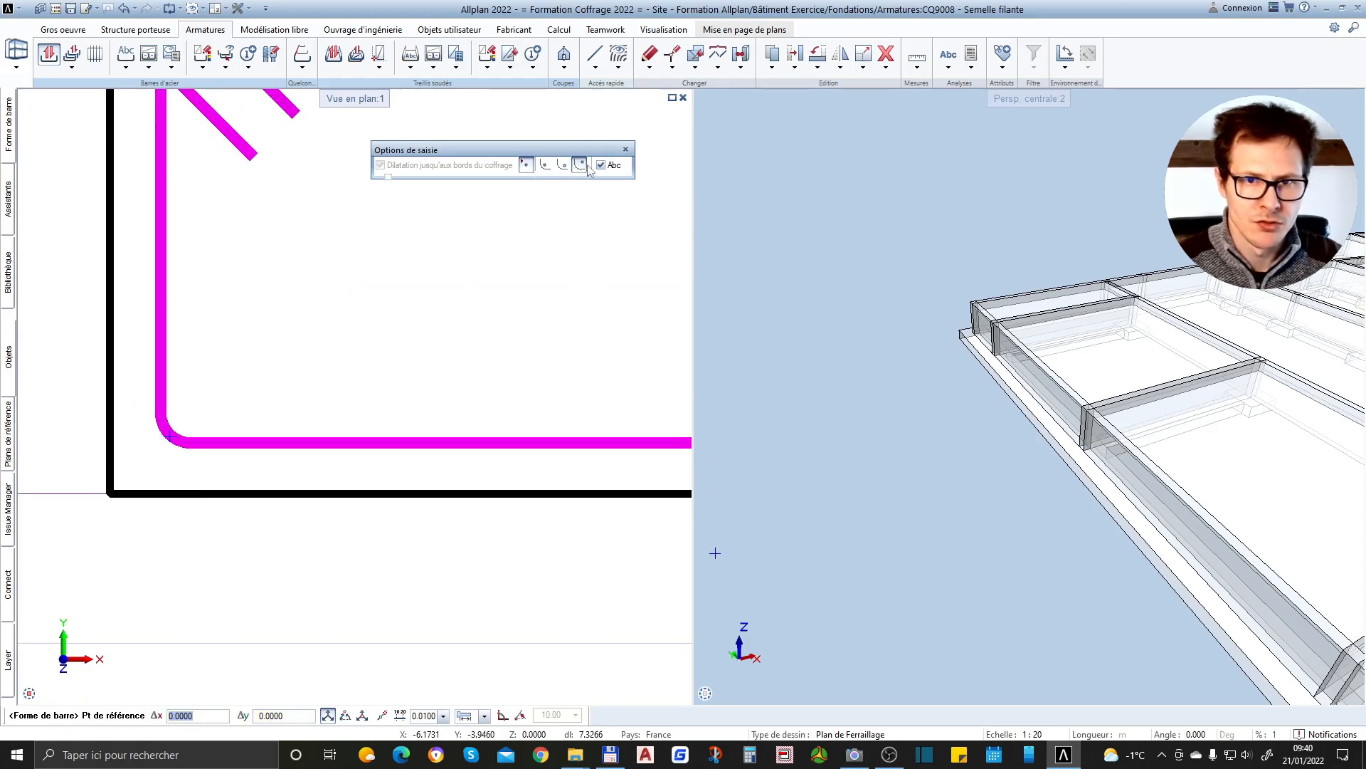
left_click(533, 171)
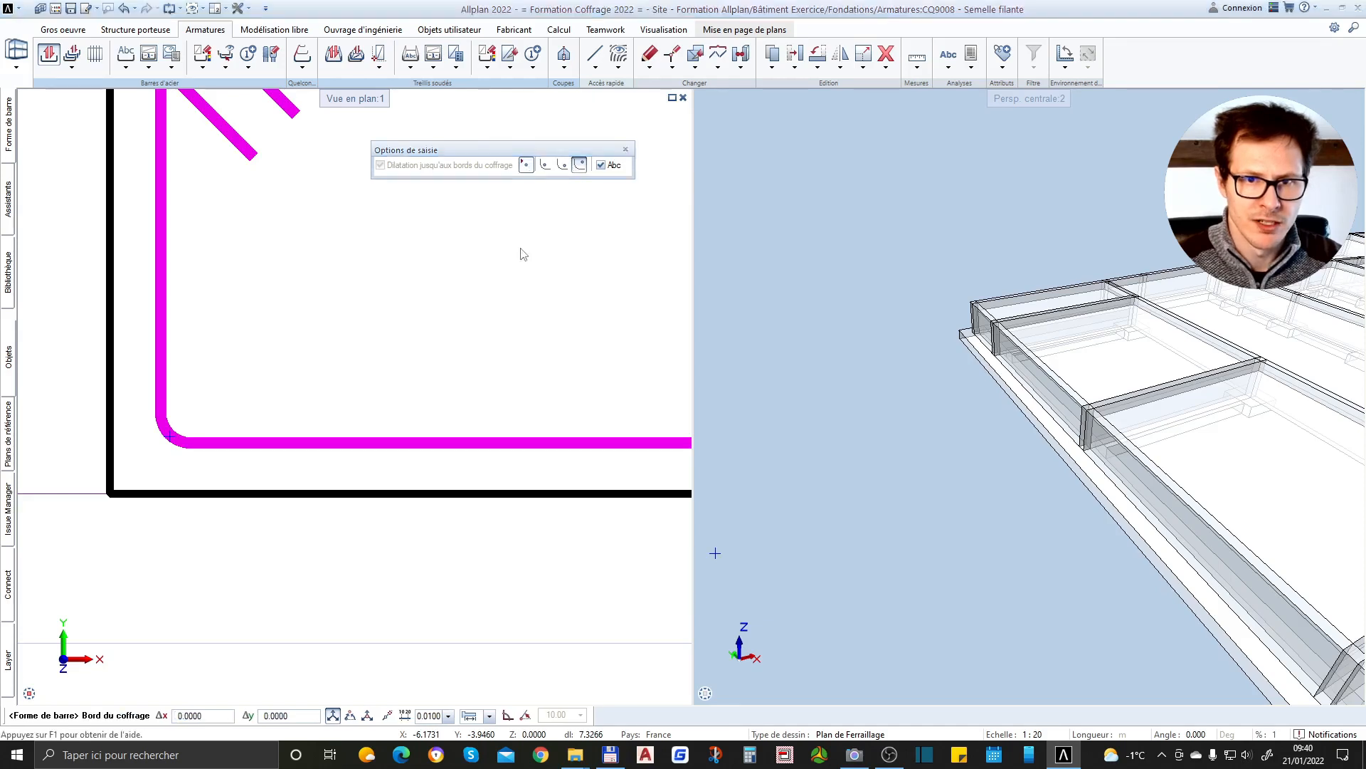
left_click(174, 433)
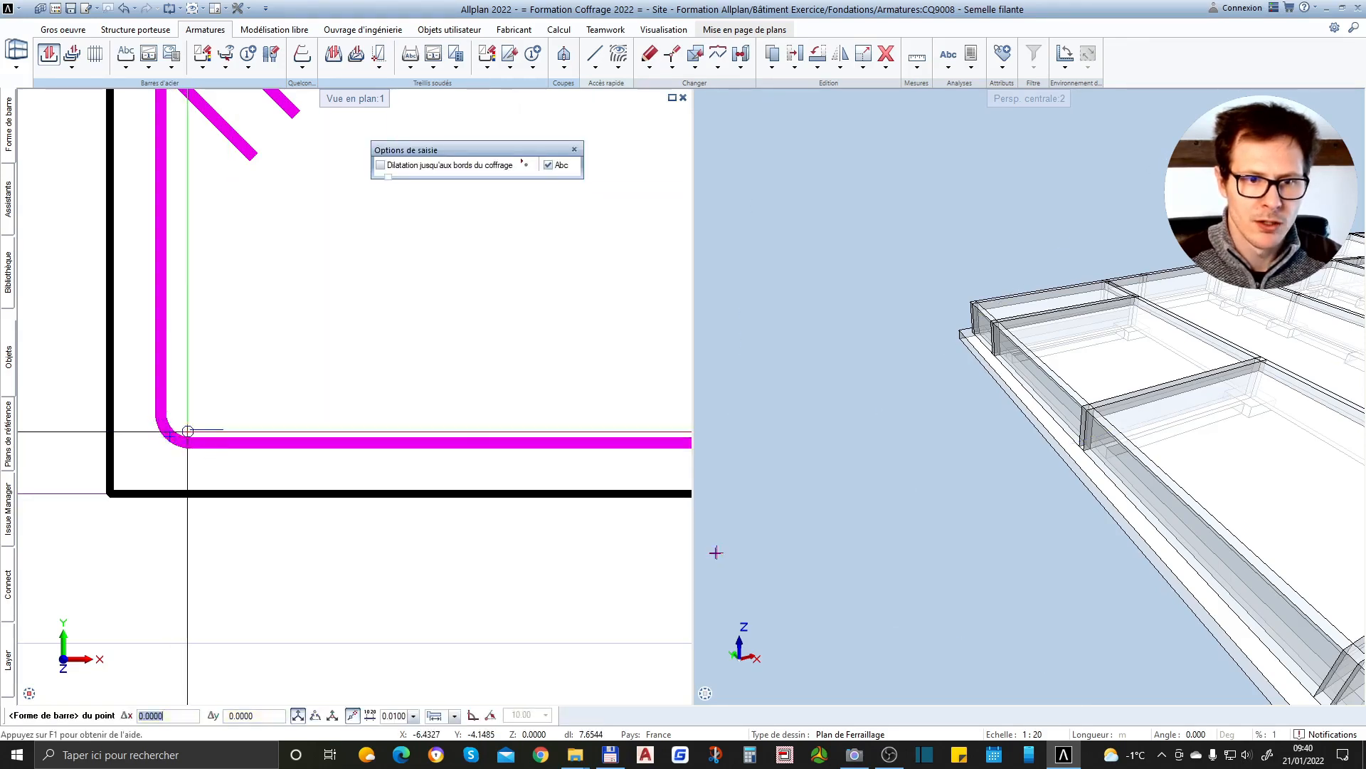
left_click(533, 172)
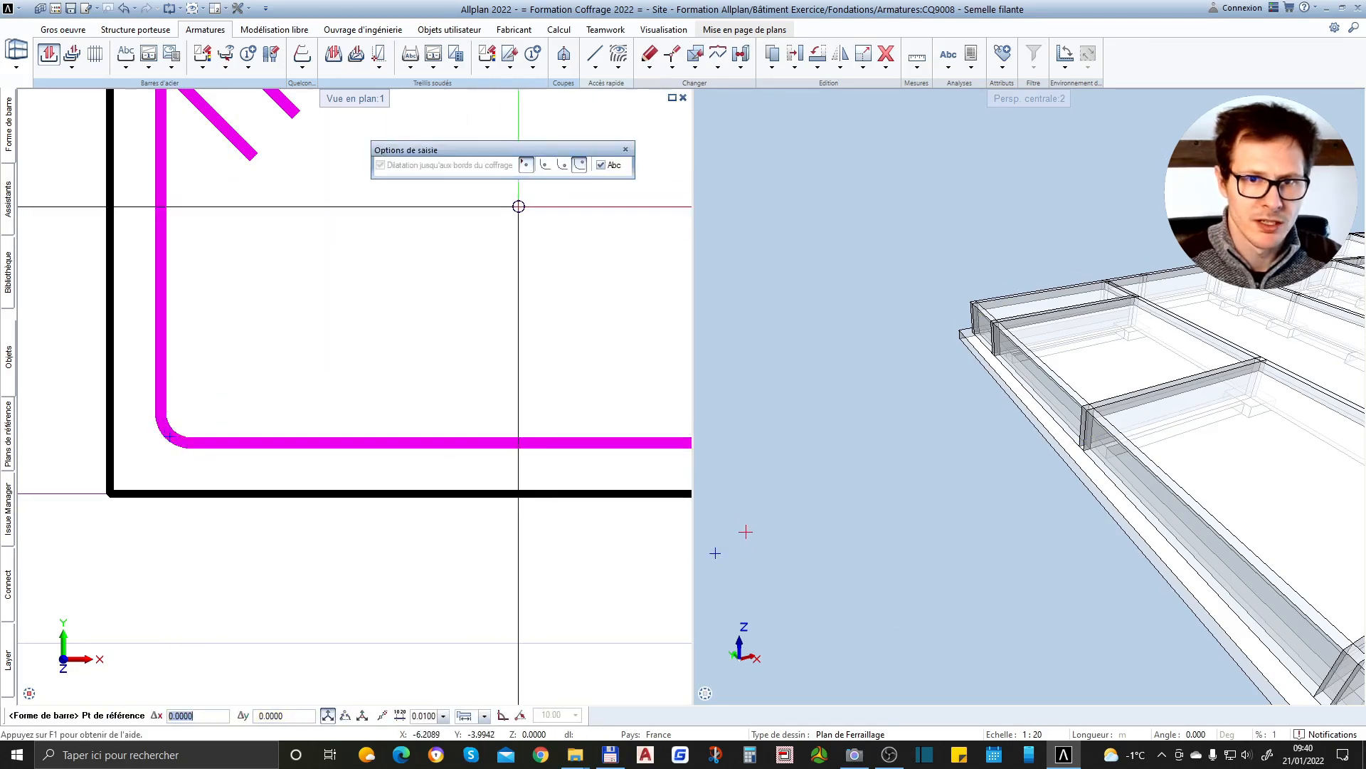
Place the point-shaped longitudinal bar against the inside of the stirrup's lower-left corner using the inner-corner placement option
left_click(548, 168)
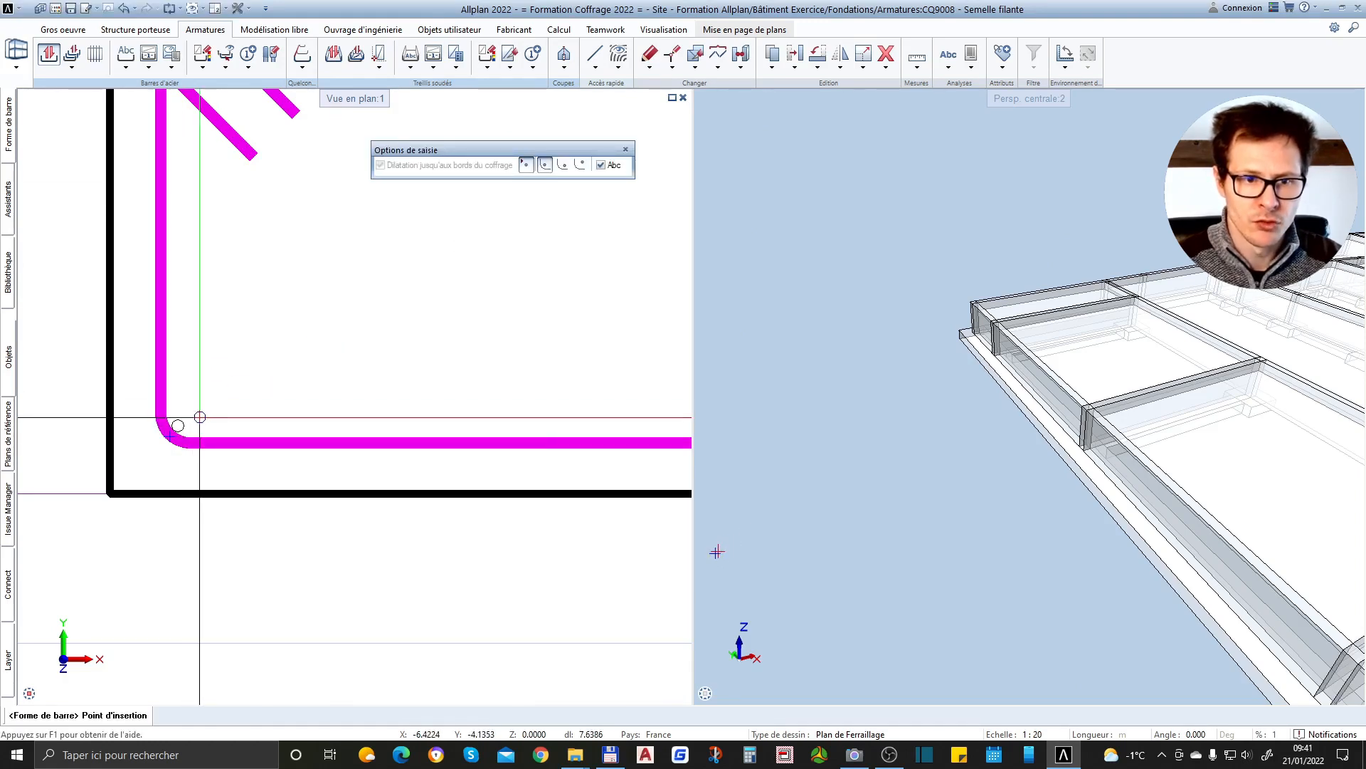
left_click(178, 426)
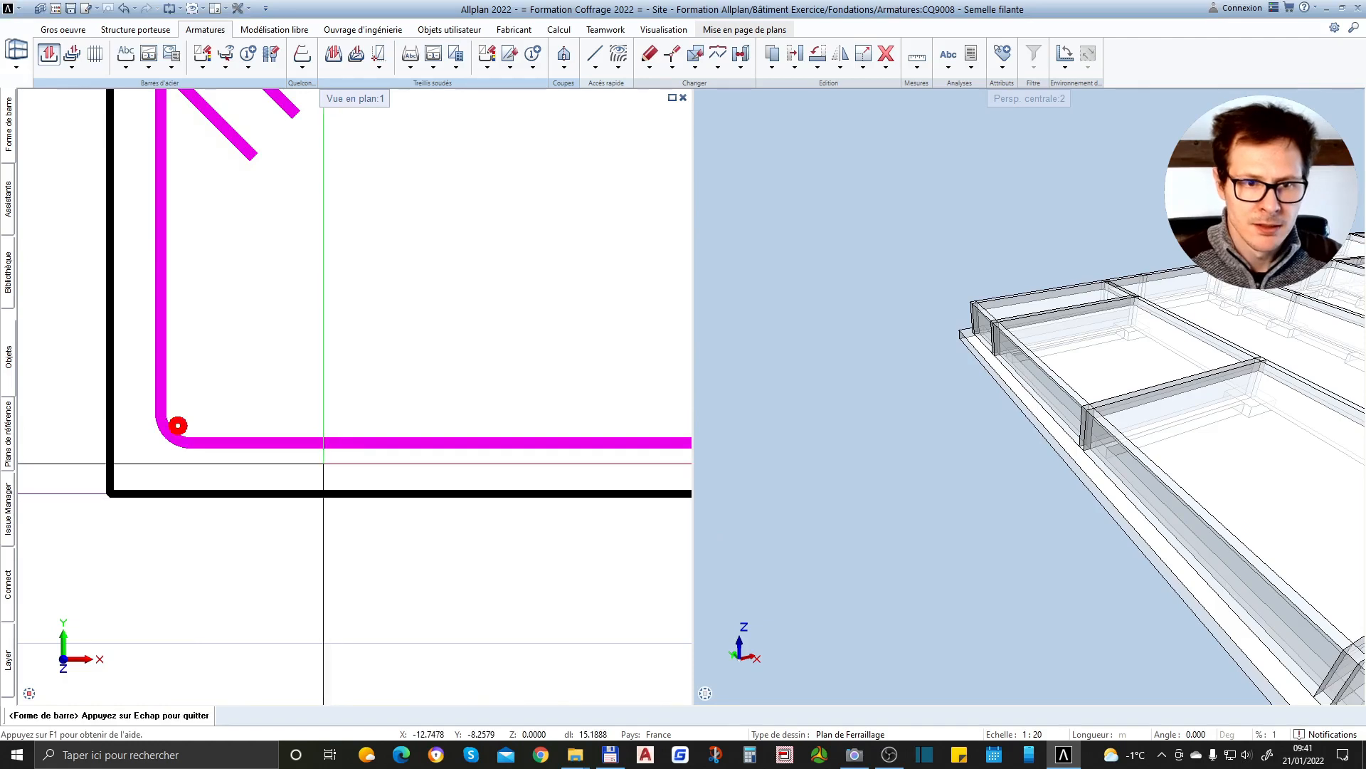
Finish the point-shaped straight bar in the stirrup's lower-left corner without distributing it or placing its annotation
scroll(329, 472, "down", 2)
scroll(269, 416, "up", 2)
scroll(270, 417, "up", 2)
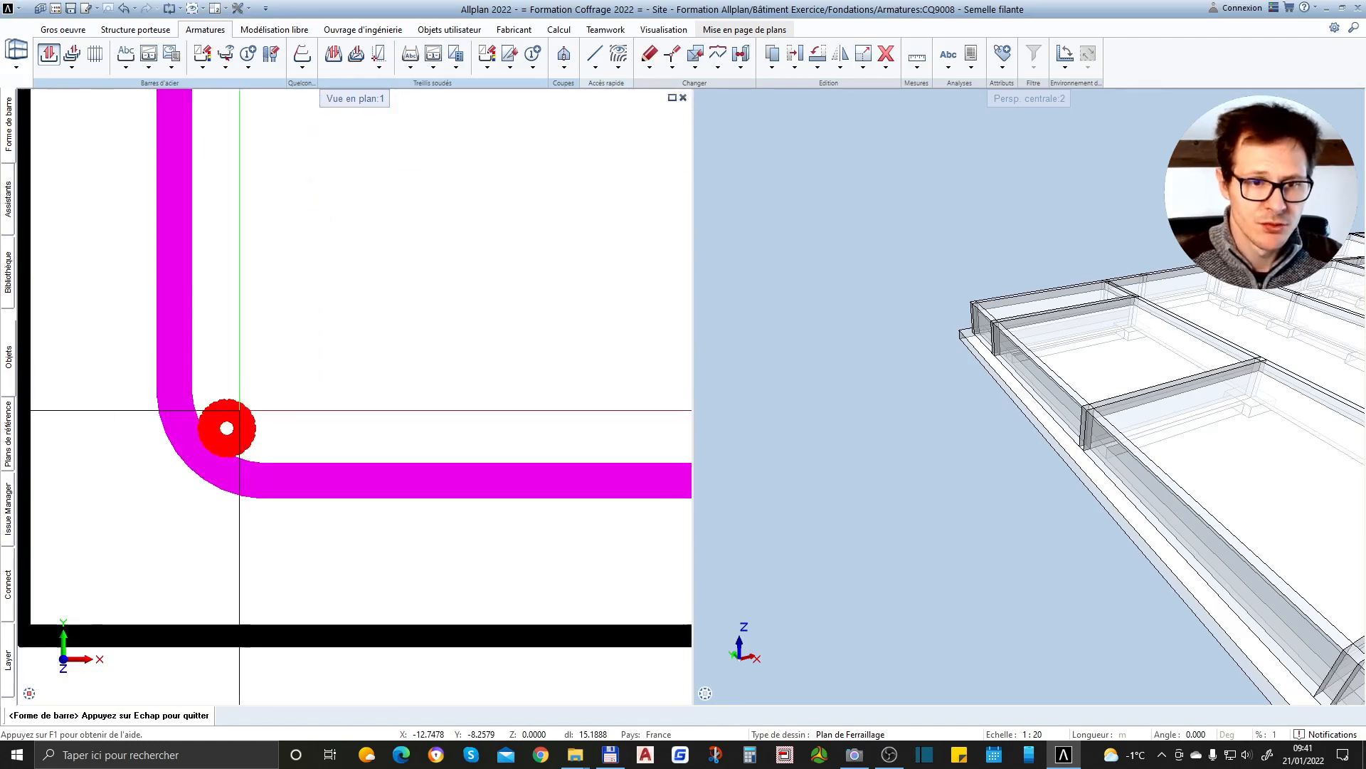
scroll(256, 427, "down", 4)
scroll(279, 451, "down", 1)
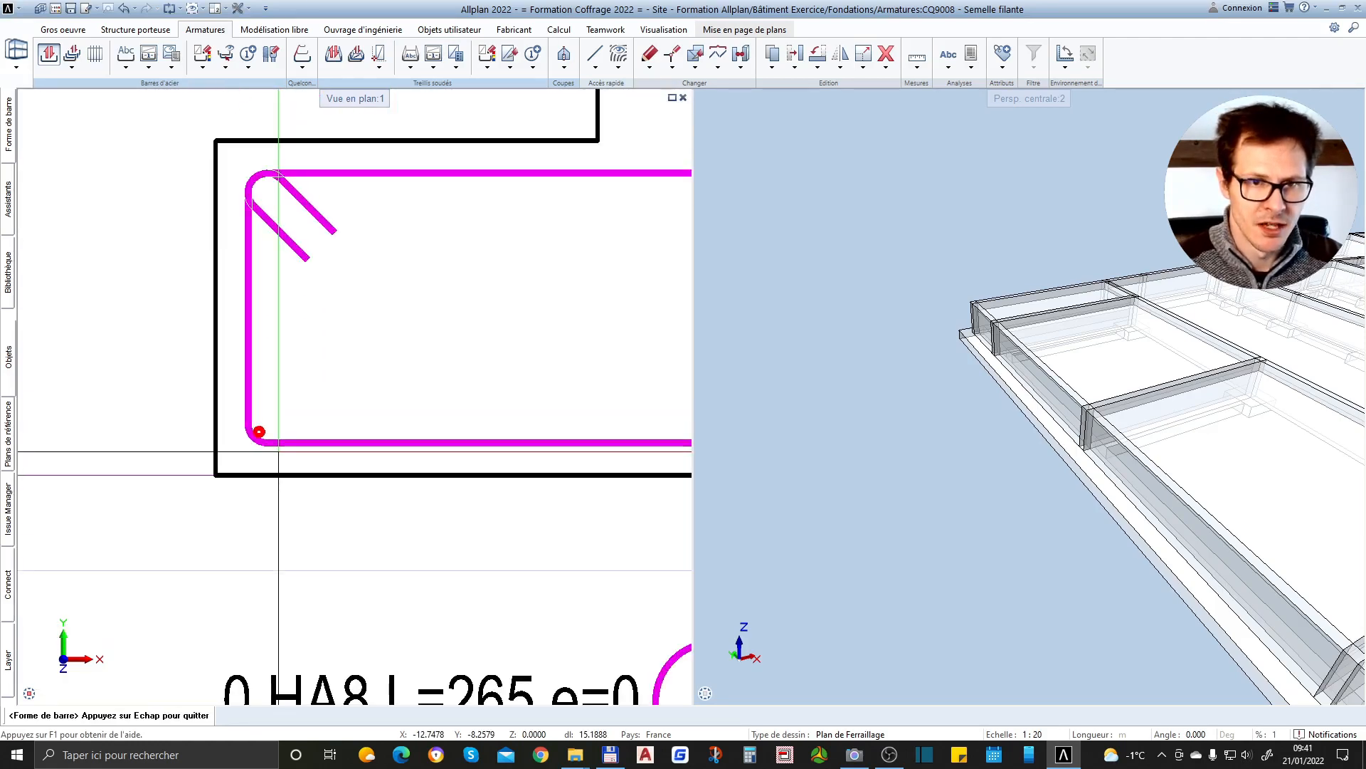
scroll(280, 427, "up", 3)
key("Escape")
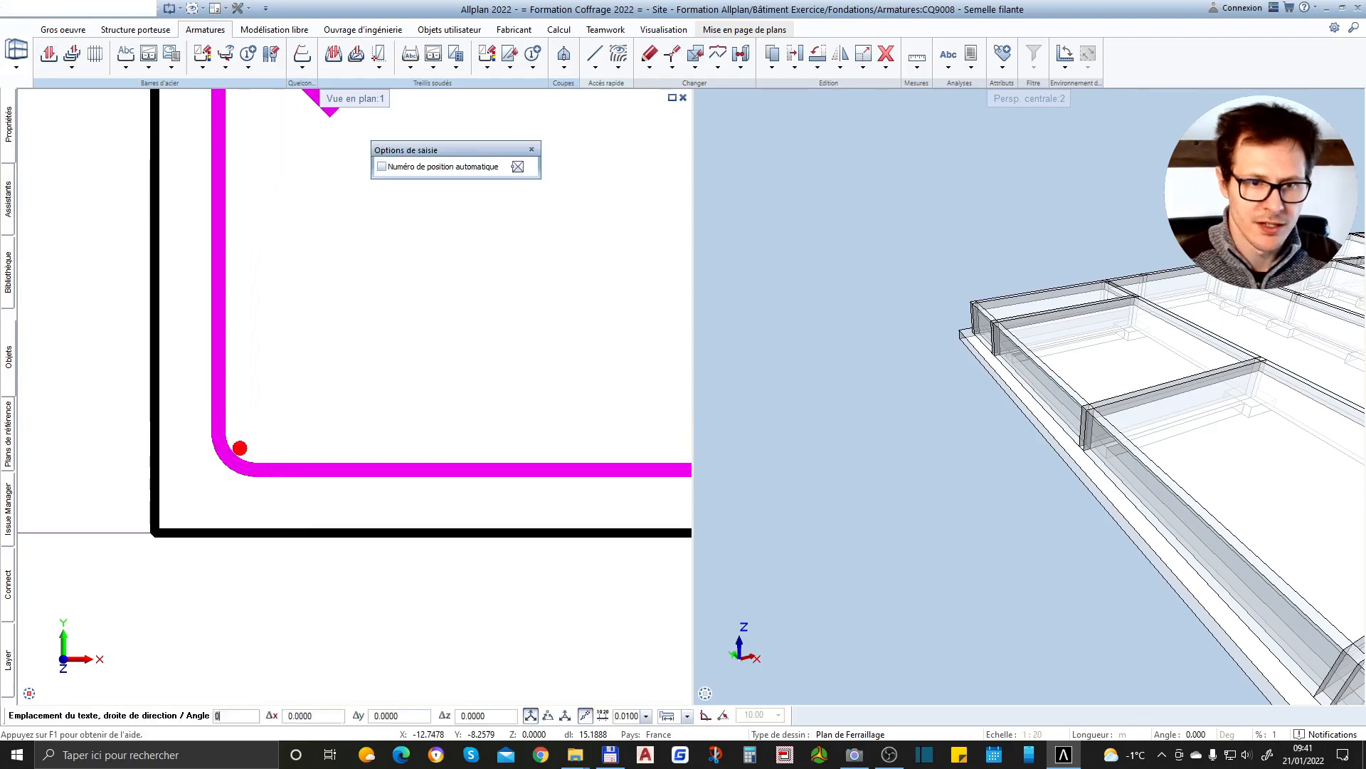
scroll(376, 290, "down", 2)
scroll(109, 459, "down", 3)
key("Escape")
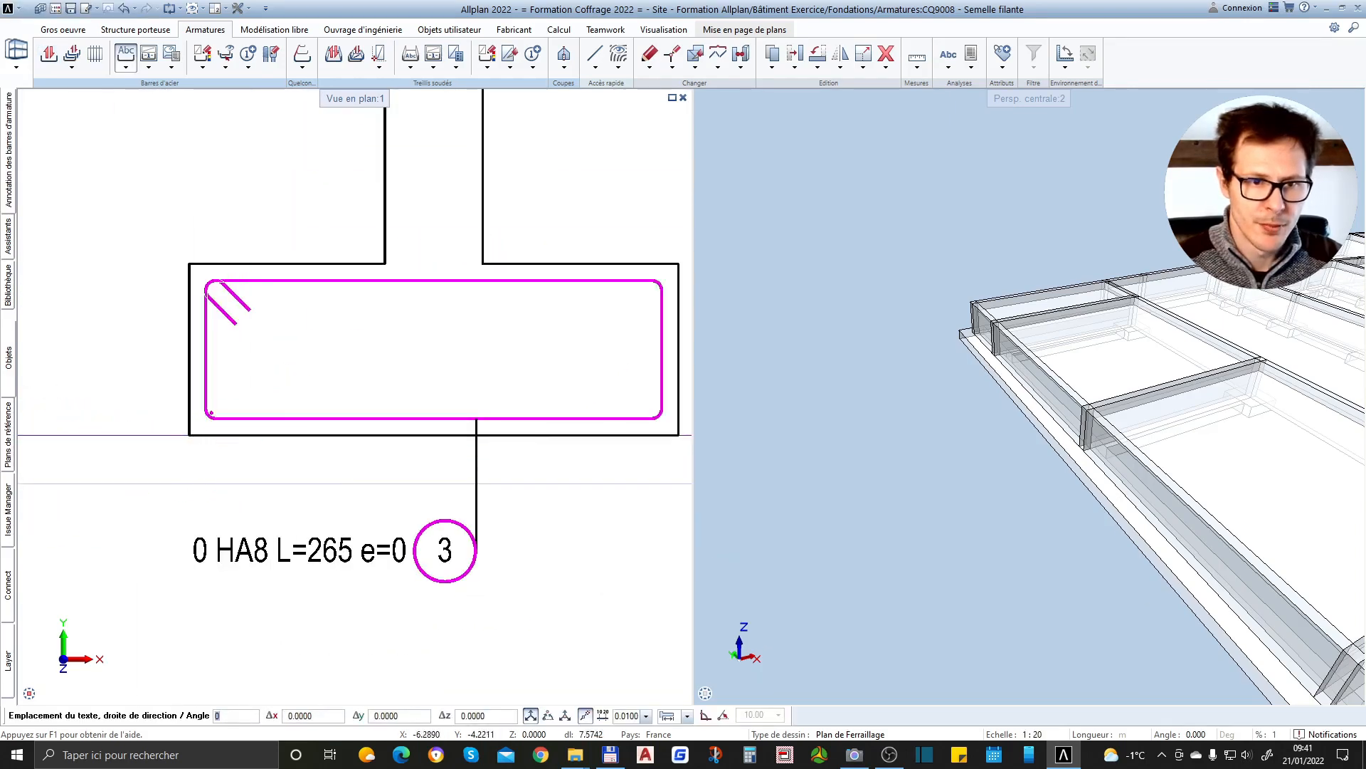
left_click(212, 429)
scroll(207, 426, "up", 5)
key("Return")
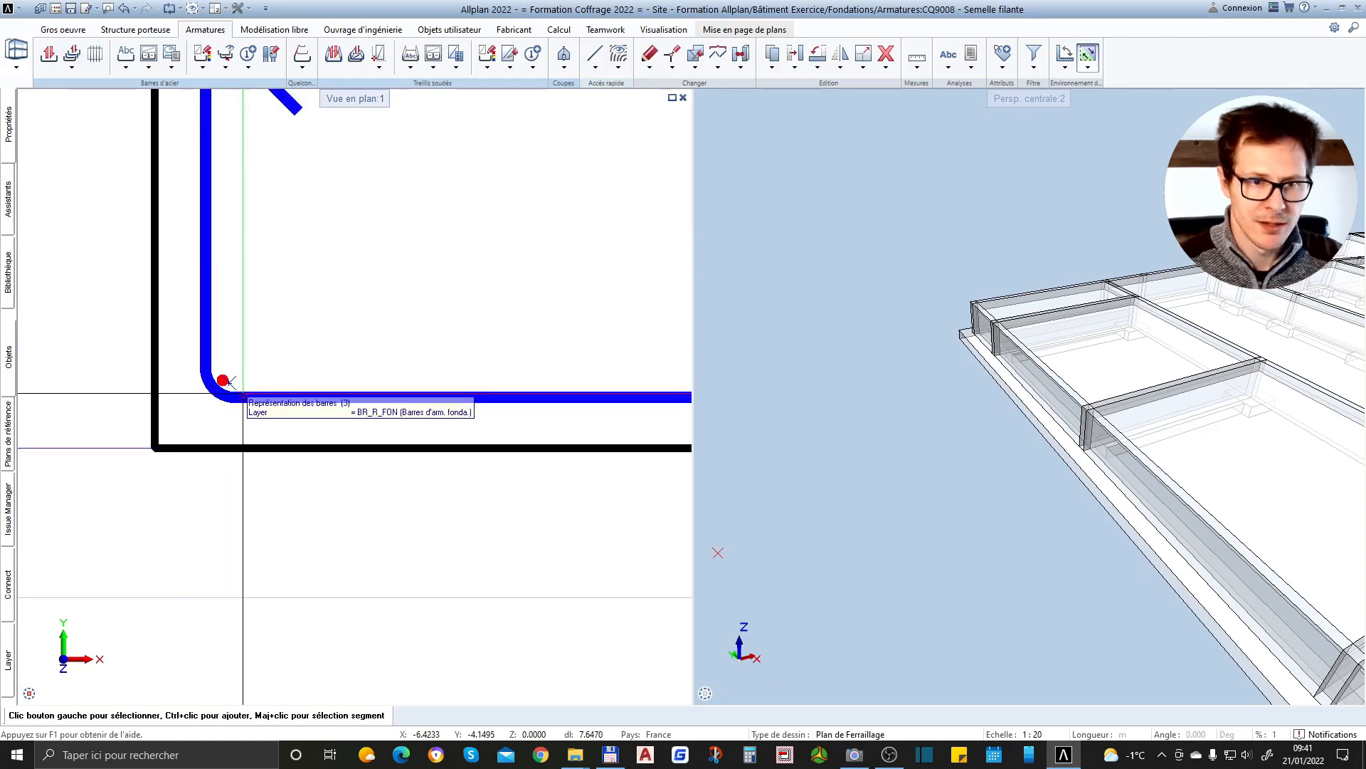
Copy the lower-left longitudinal bar horizontally to a first intermediate position along the stirrup's bottom leg
scroll(244, 393, "down", 2)
scroll(246, 388, "down", 1)
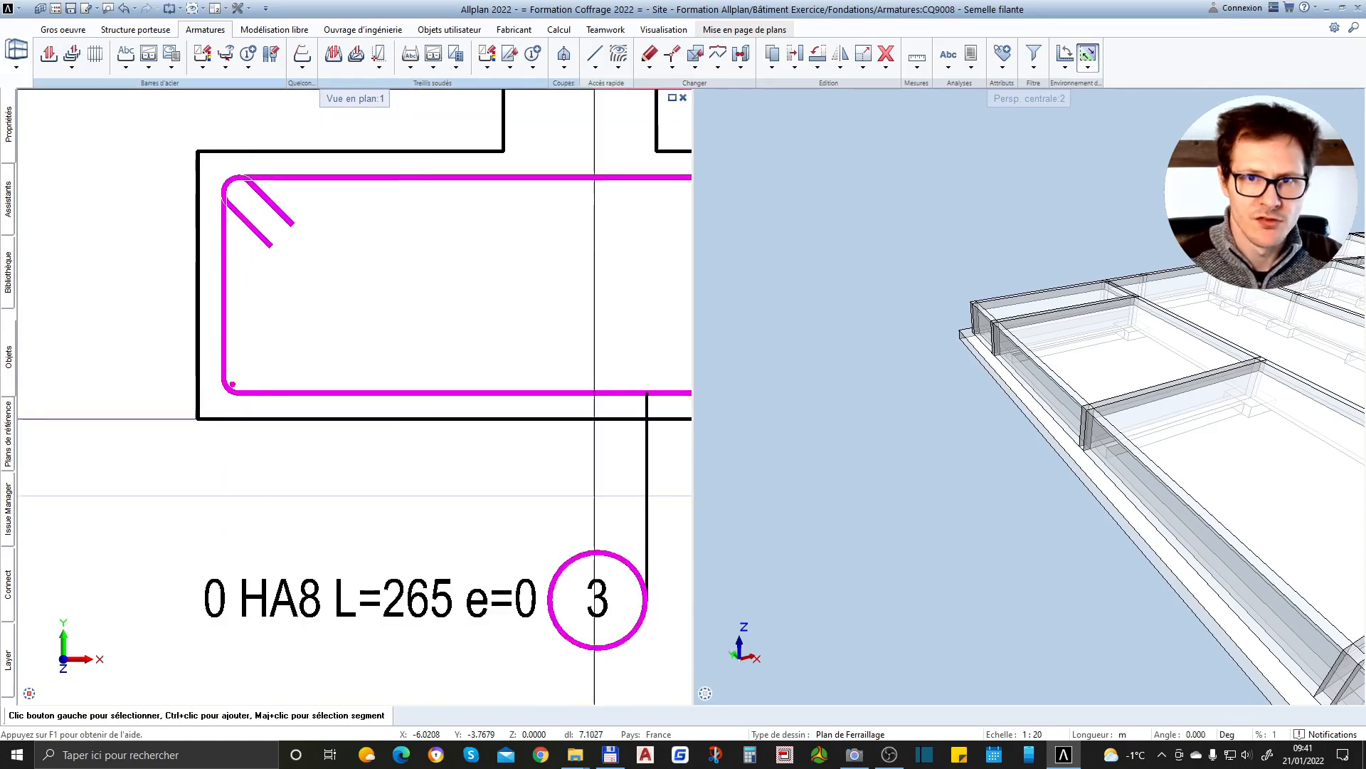
left_click(772, 68)
left_click(805, 87)
scroll(111, 399, "up", 4)
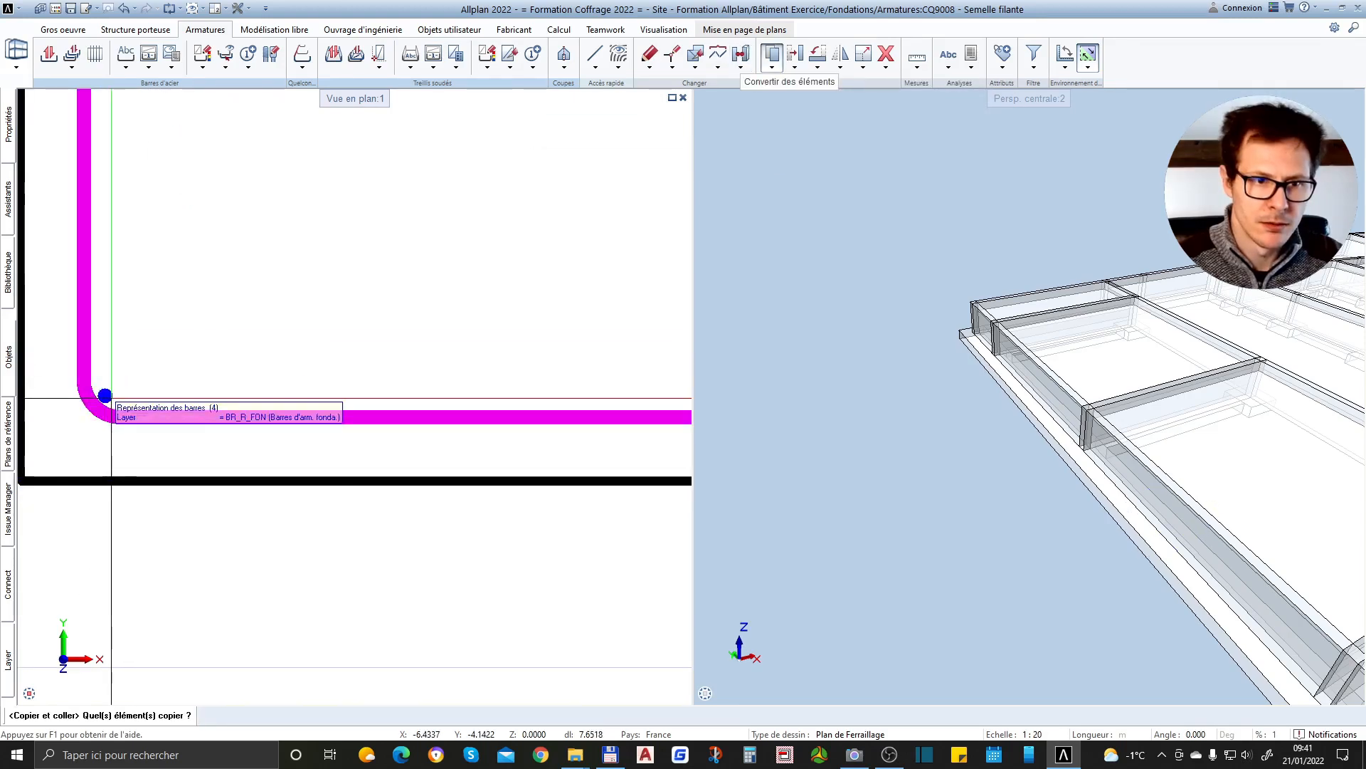
left_click(111, 399)
scroll(259, 377, "down", 2)
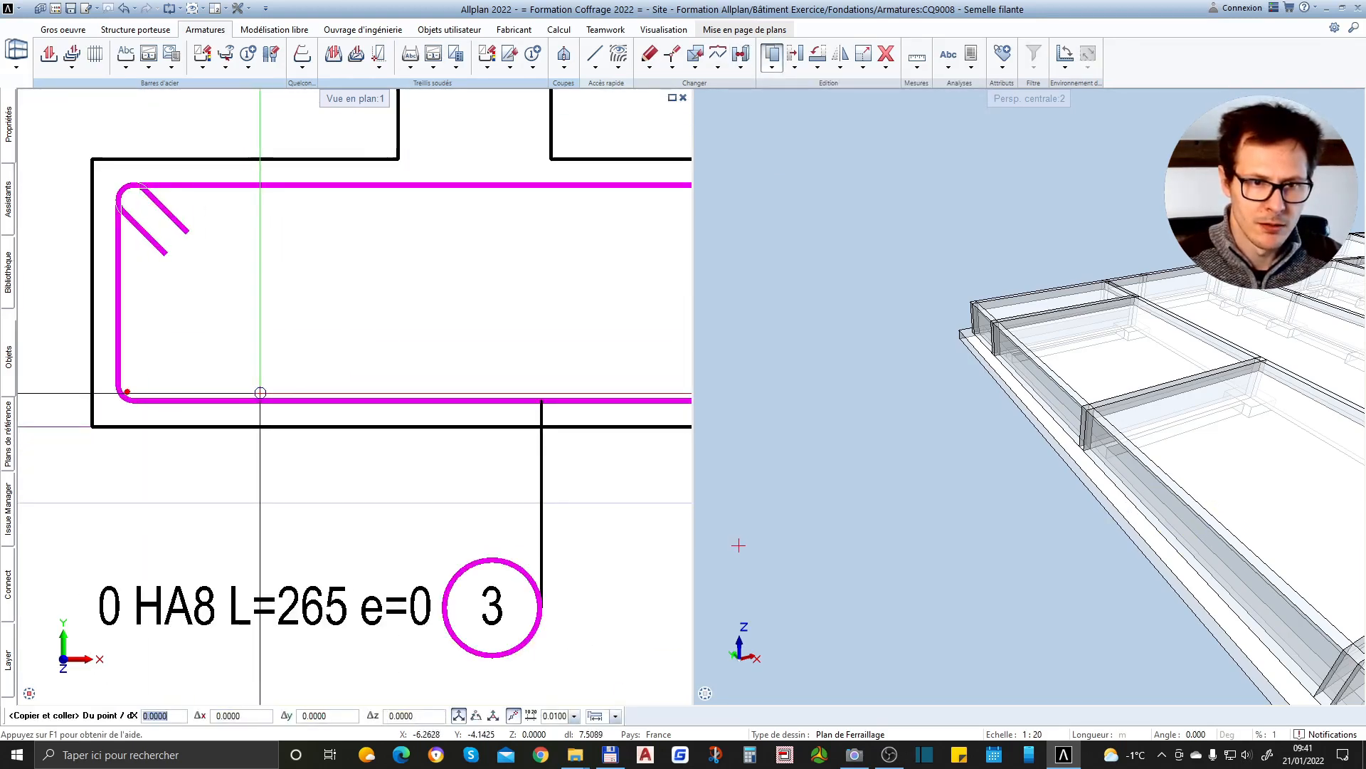
scroll(146, 393, "up", 2)
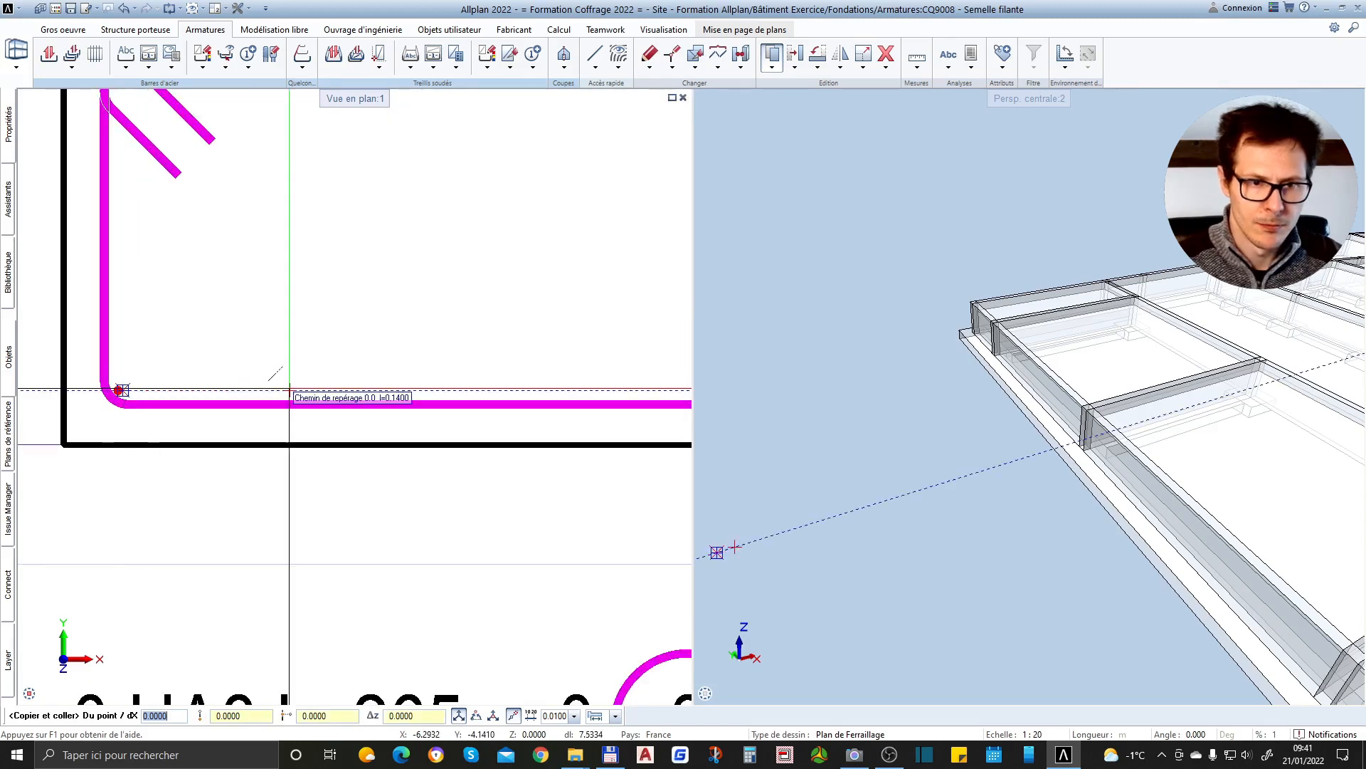
left_click(491, 388)
Place further copies of the bar in the stirrup's lower-right corner and at a second intermediate position, then end copying
scroll(167, 384, "down", 2)
scroll(355, 384, "up", 2)
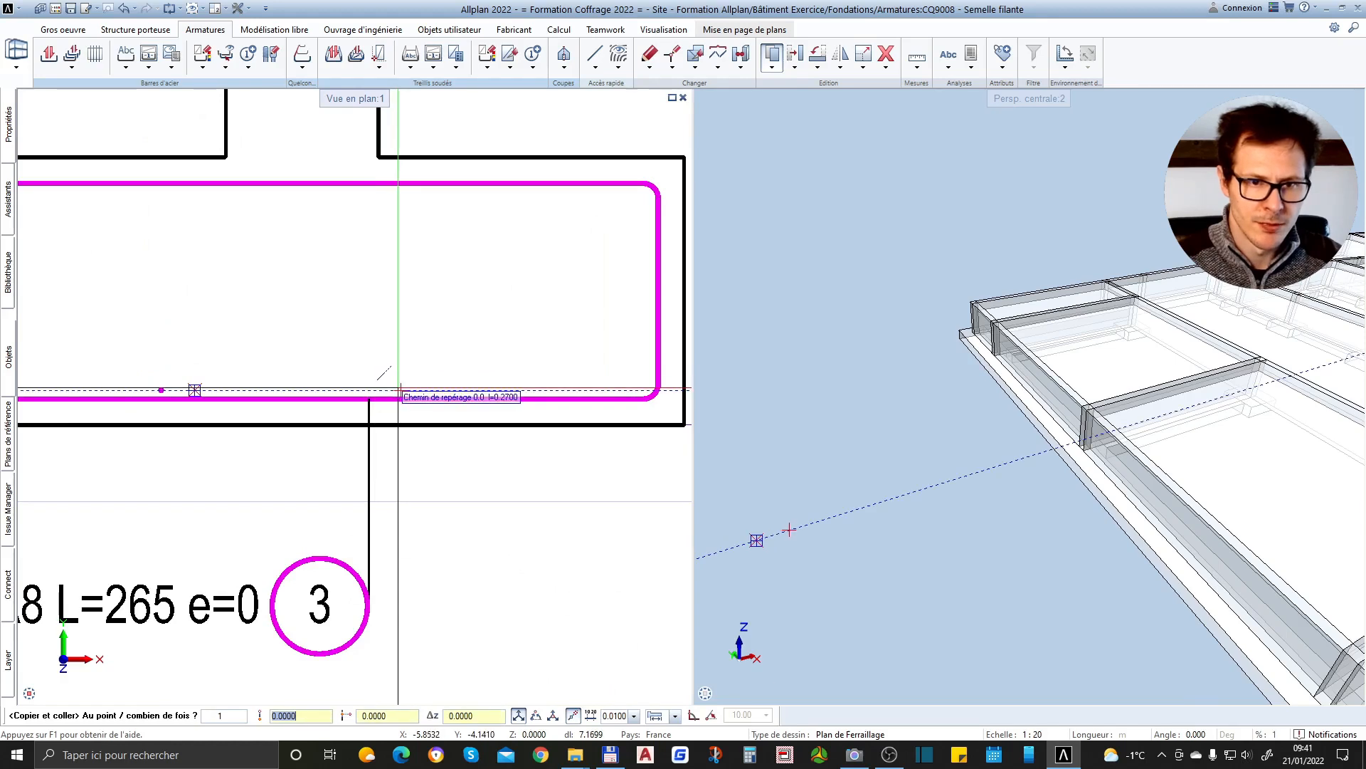
scroll(447, 390, "down", 3)
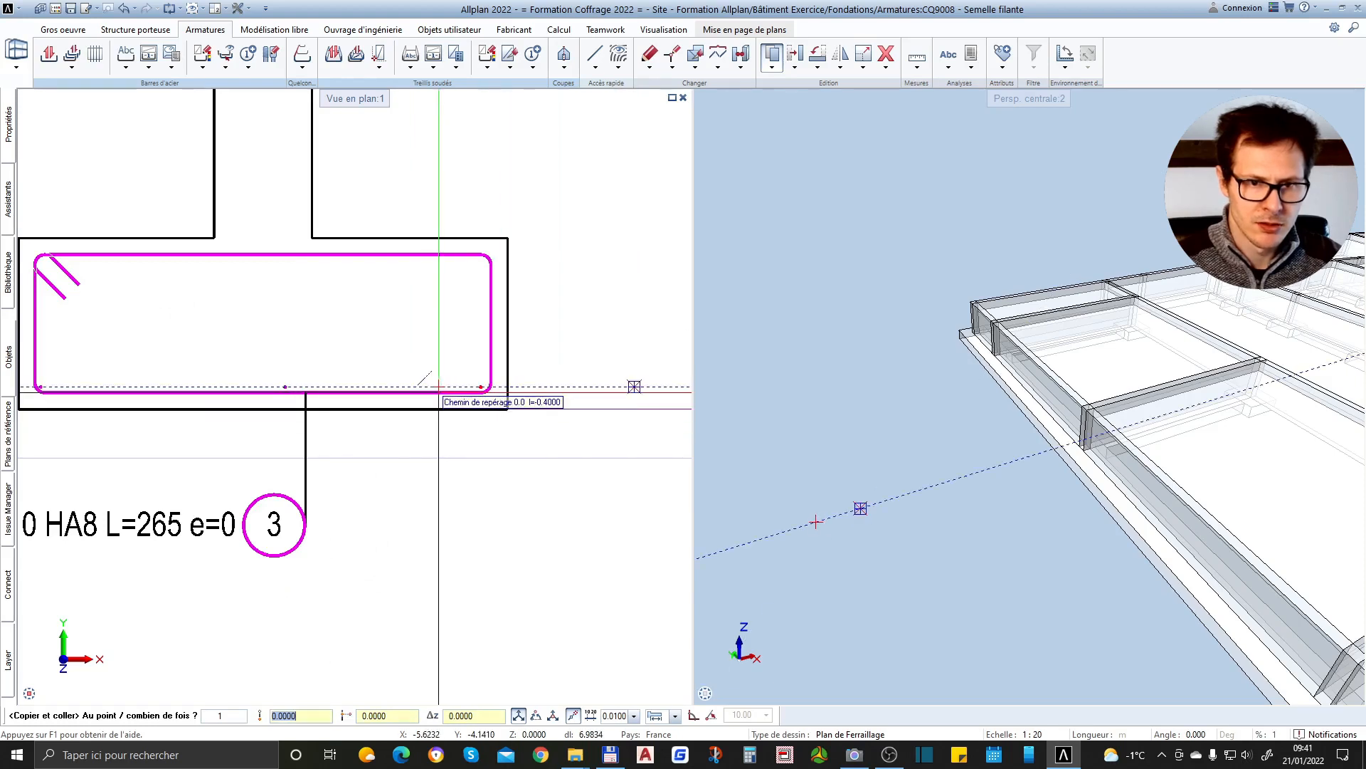
scroll(488, 389, "up", 3)
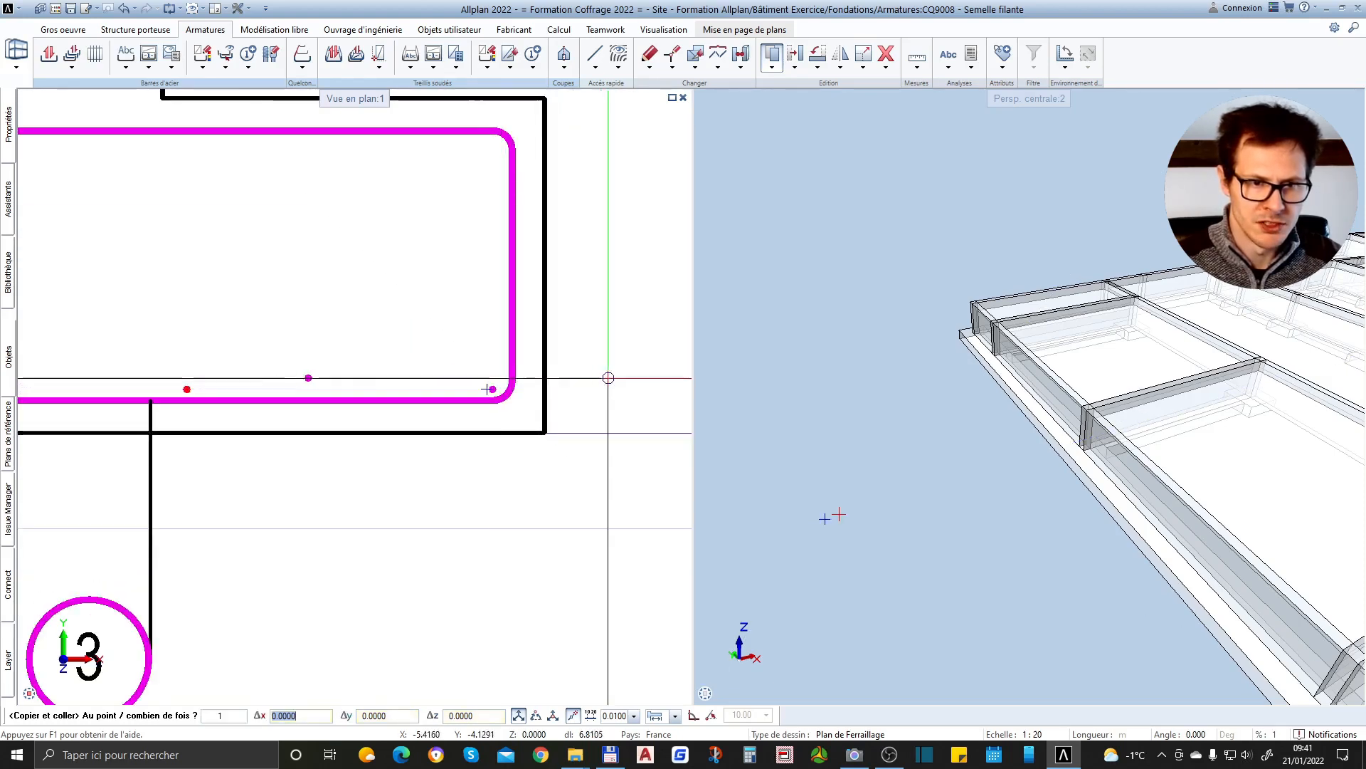
scroll(376, 373, "down", 2)
scroll(378, 371, "up", 1)
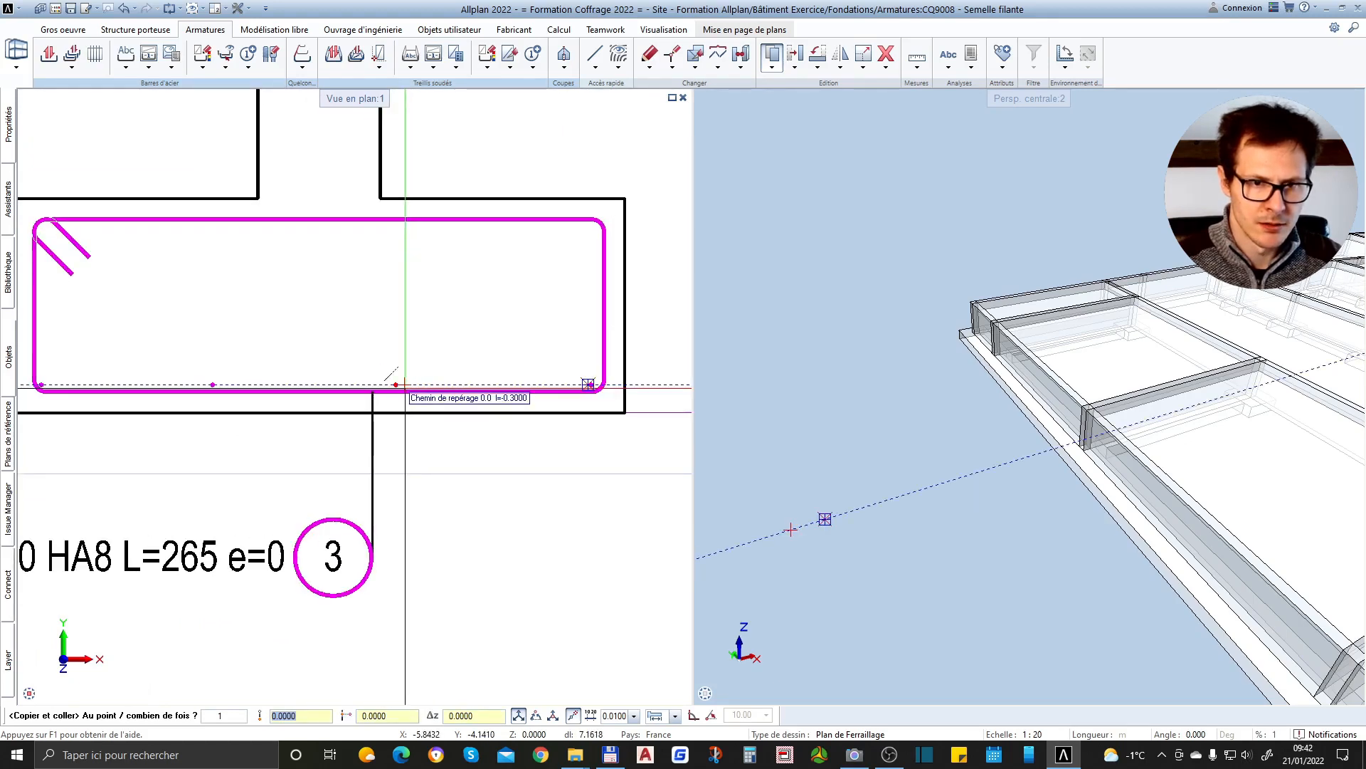
scroll(513, 437, "down", 2)
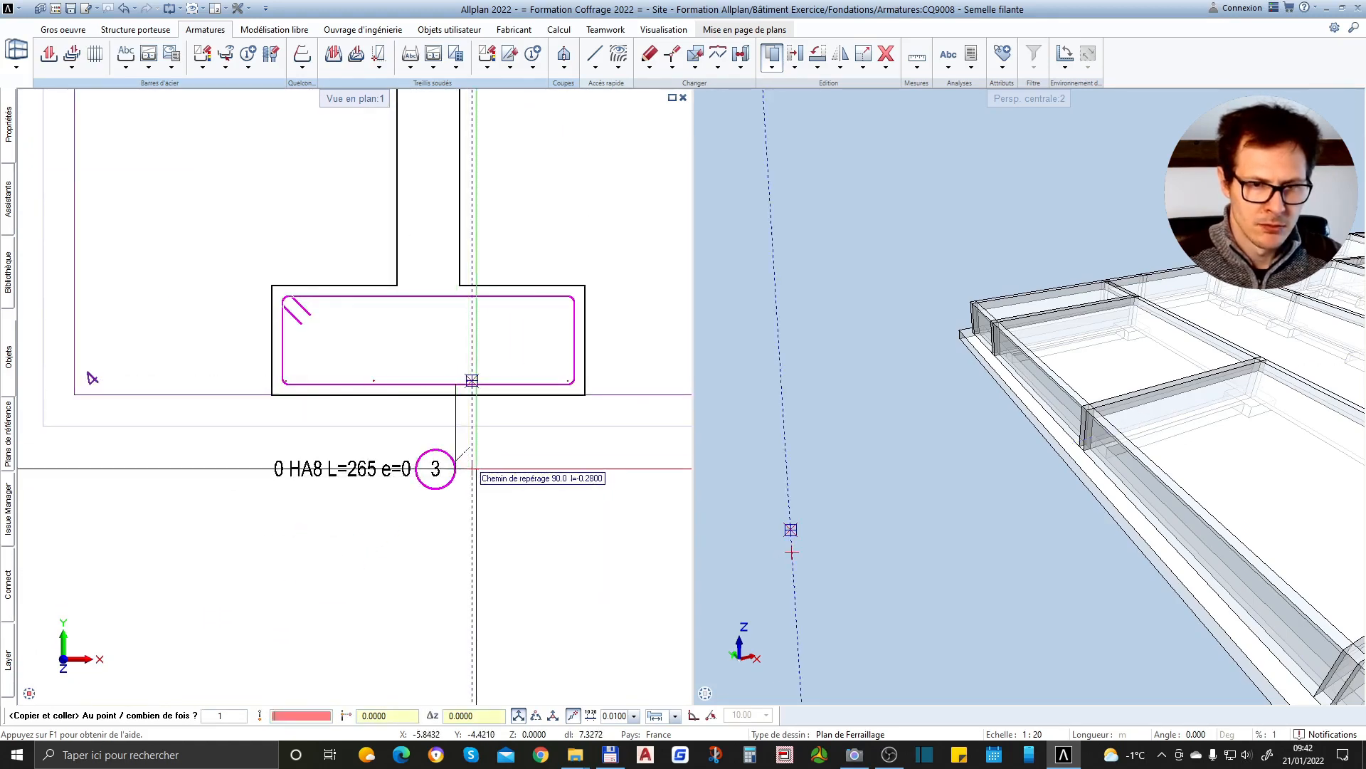
key("Escape")
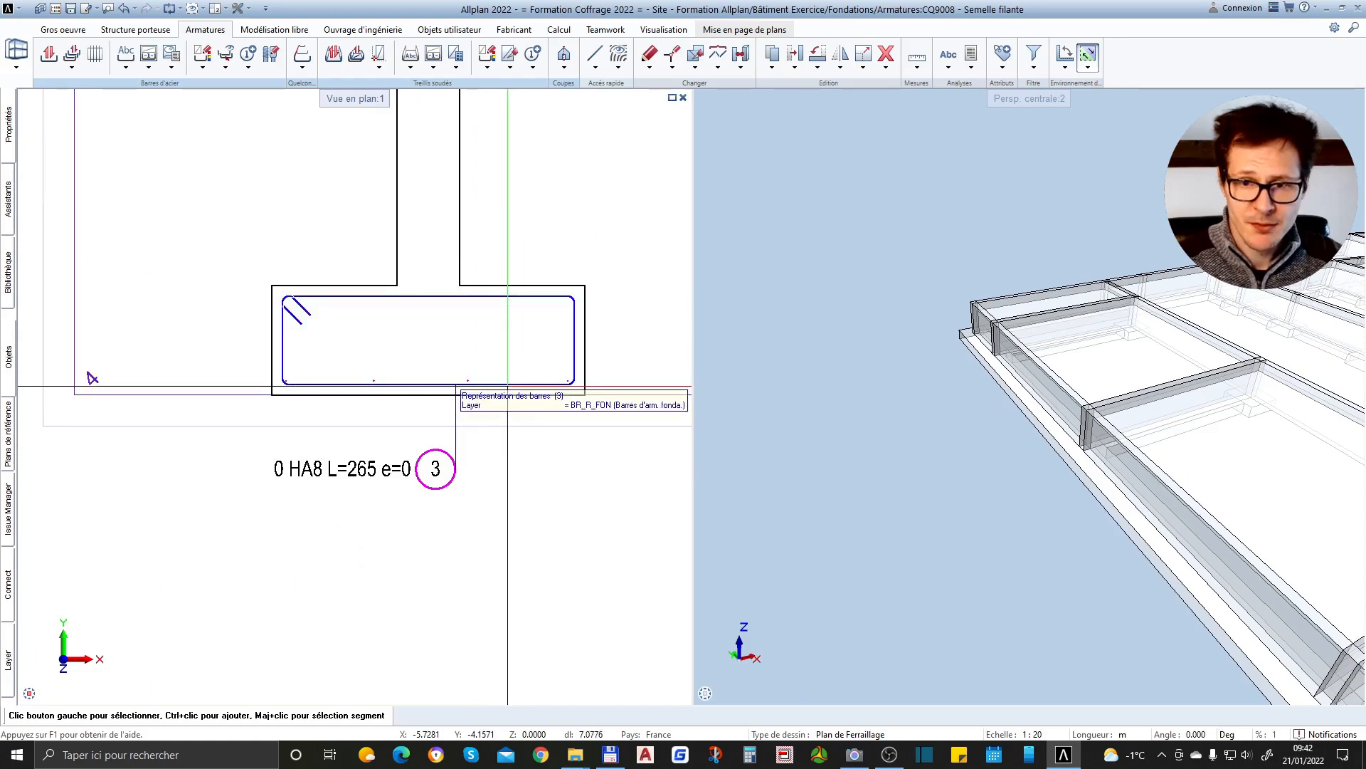
scroll(427, 387, "up", 2)
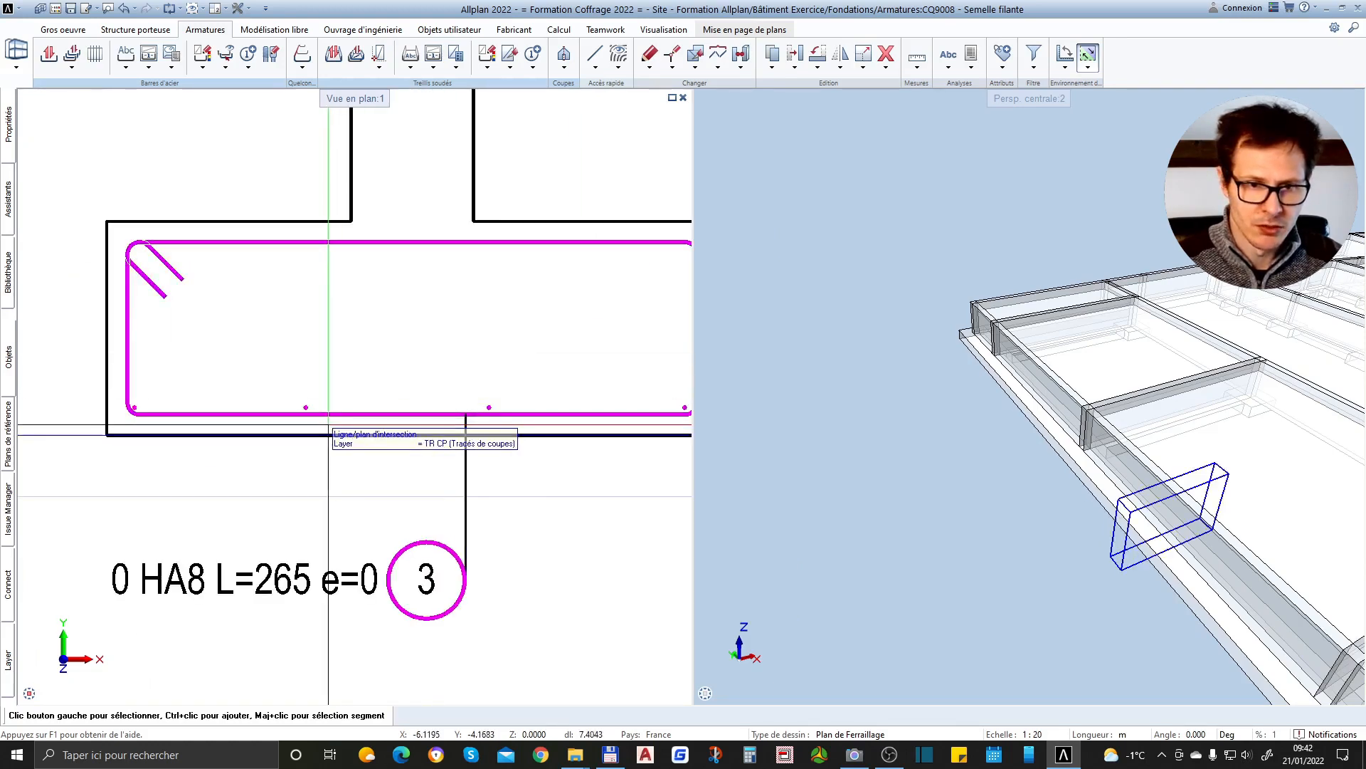
scroll(137, 376, "down", 1)
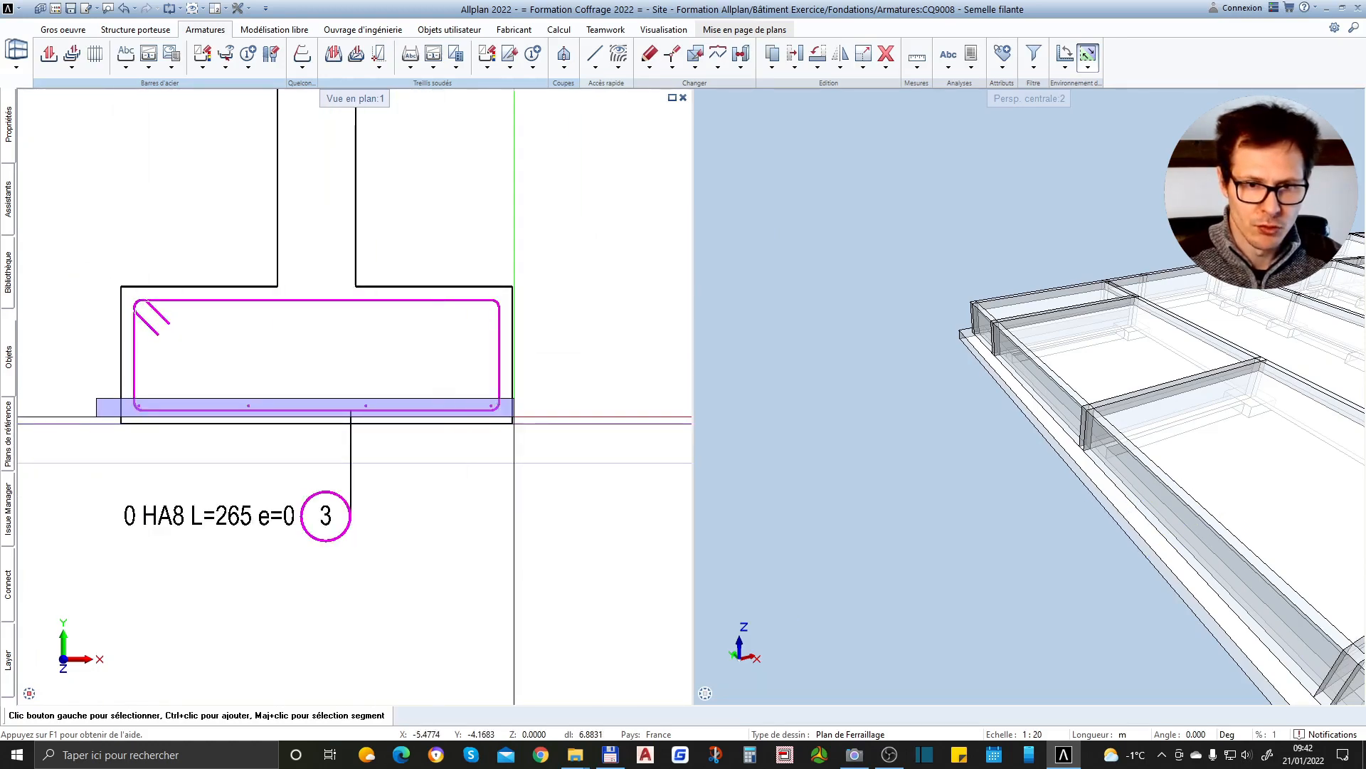
scroll(135, 409, "up", 2)
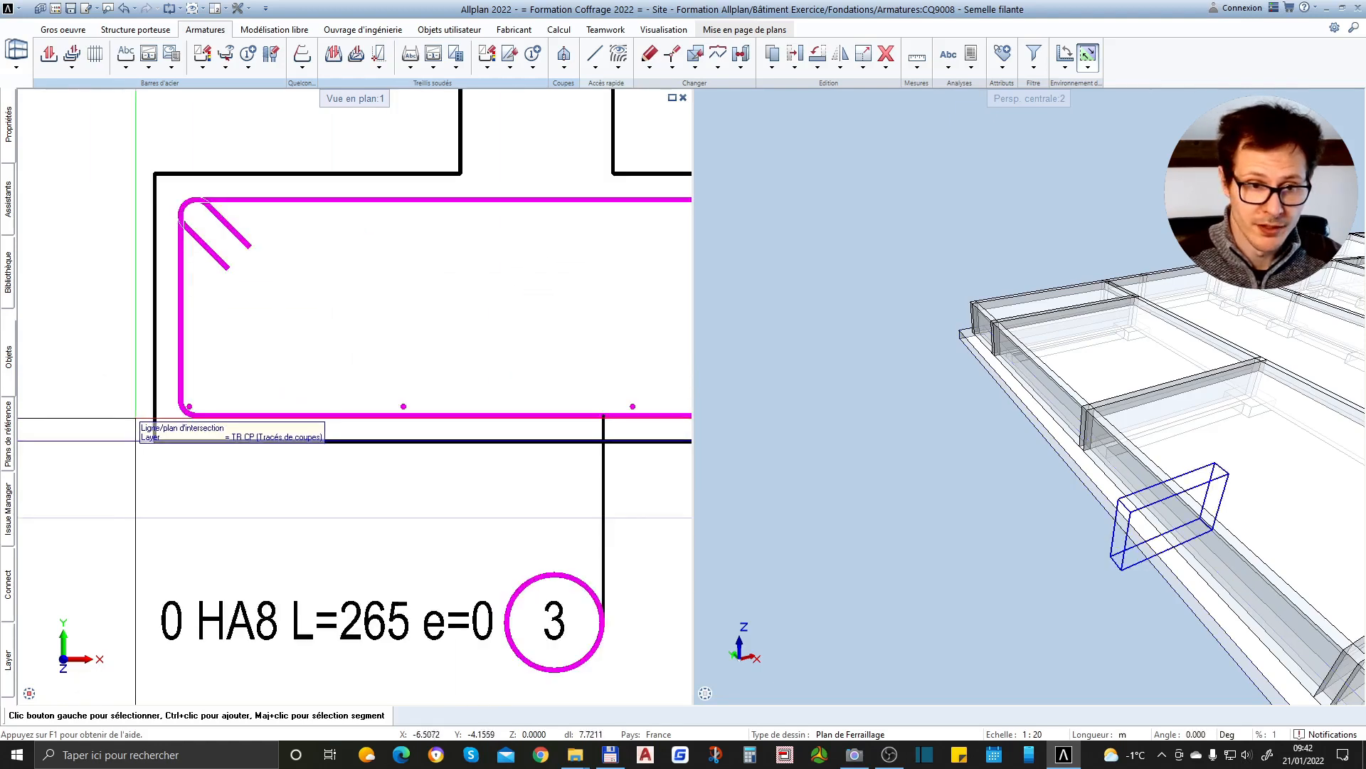
scroll(190, 410, "up", 2)
double_click(190, 403)
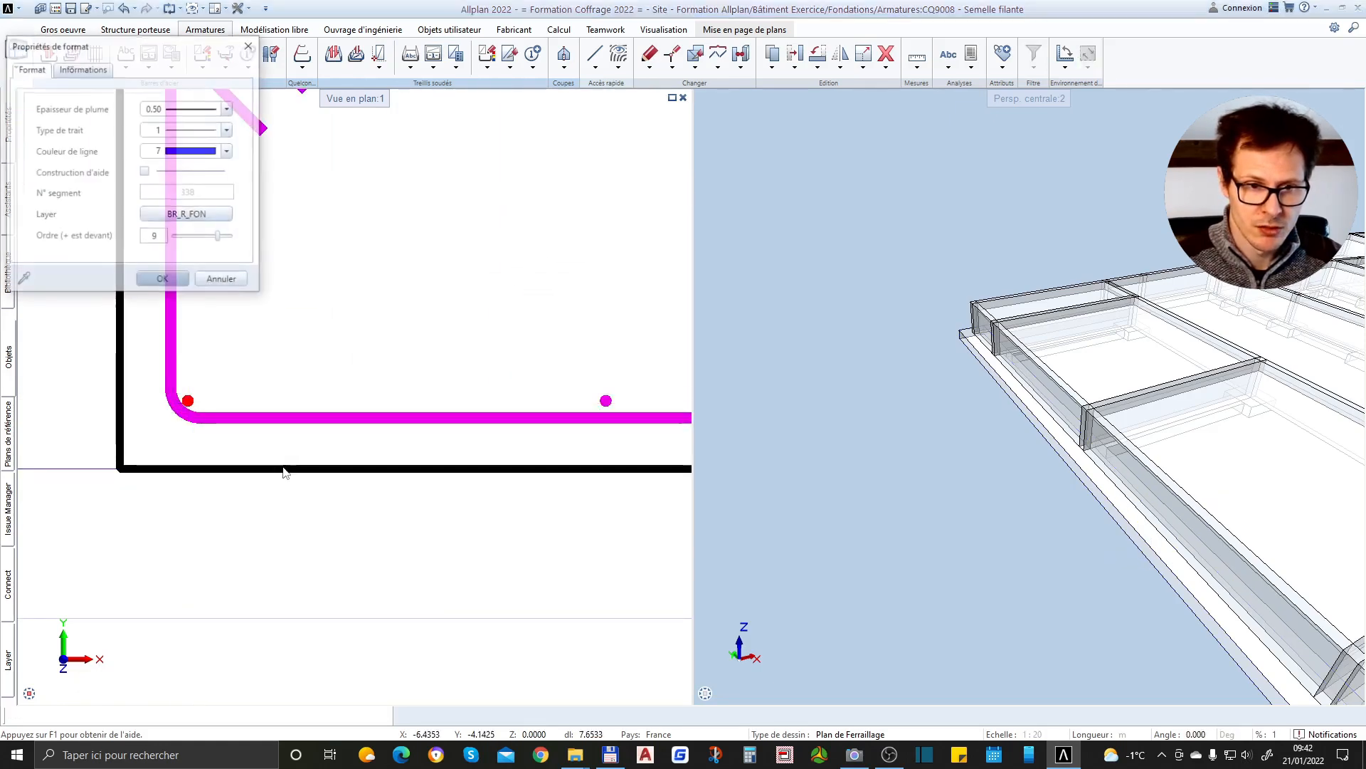
key("Escape")
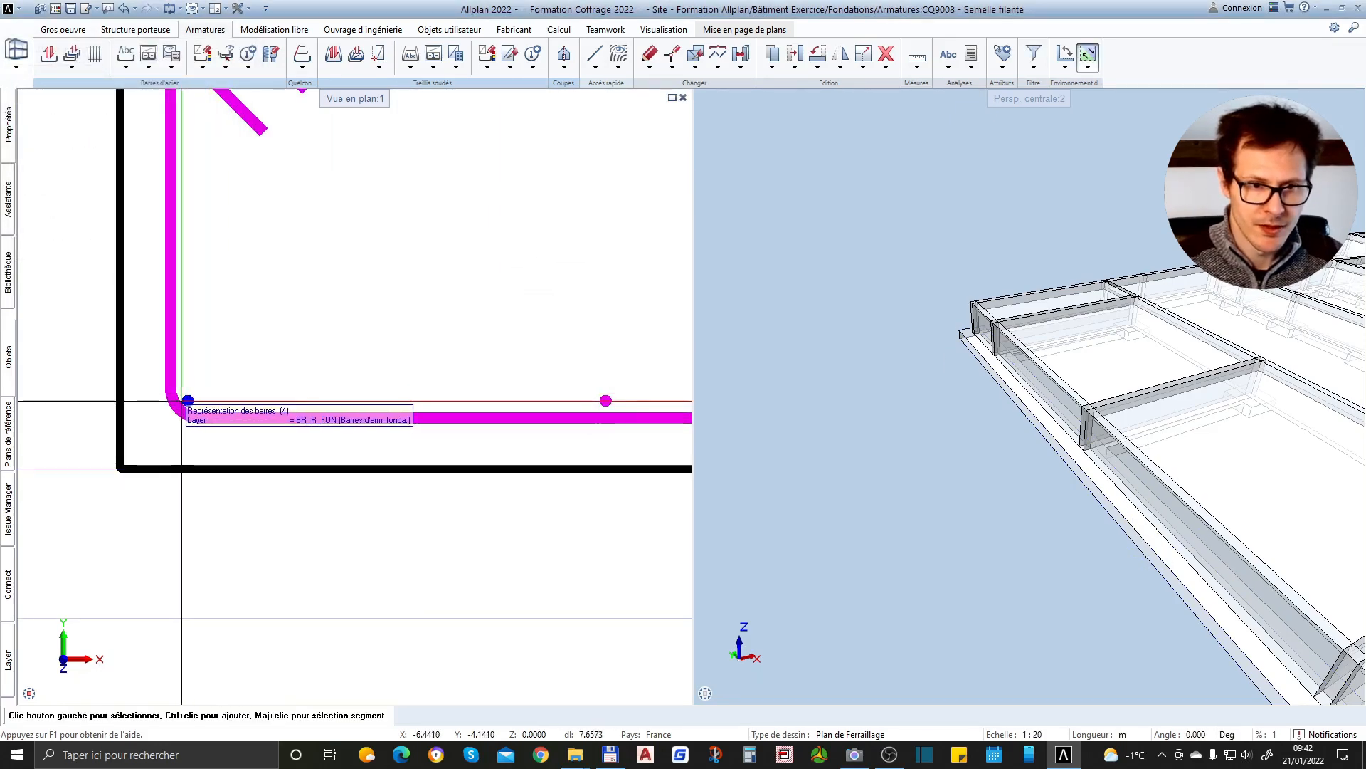
Select the four longitudinal bars along the stirrup's bottom leg together and check their positions
scroll(594, 411, "up", 2)
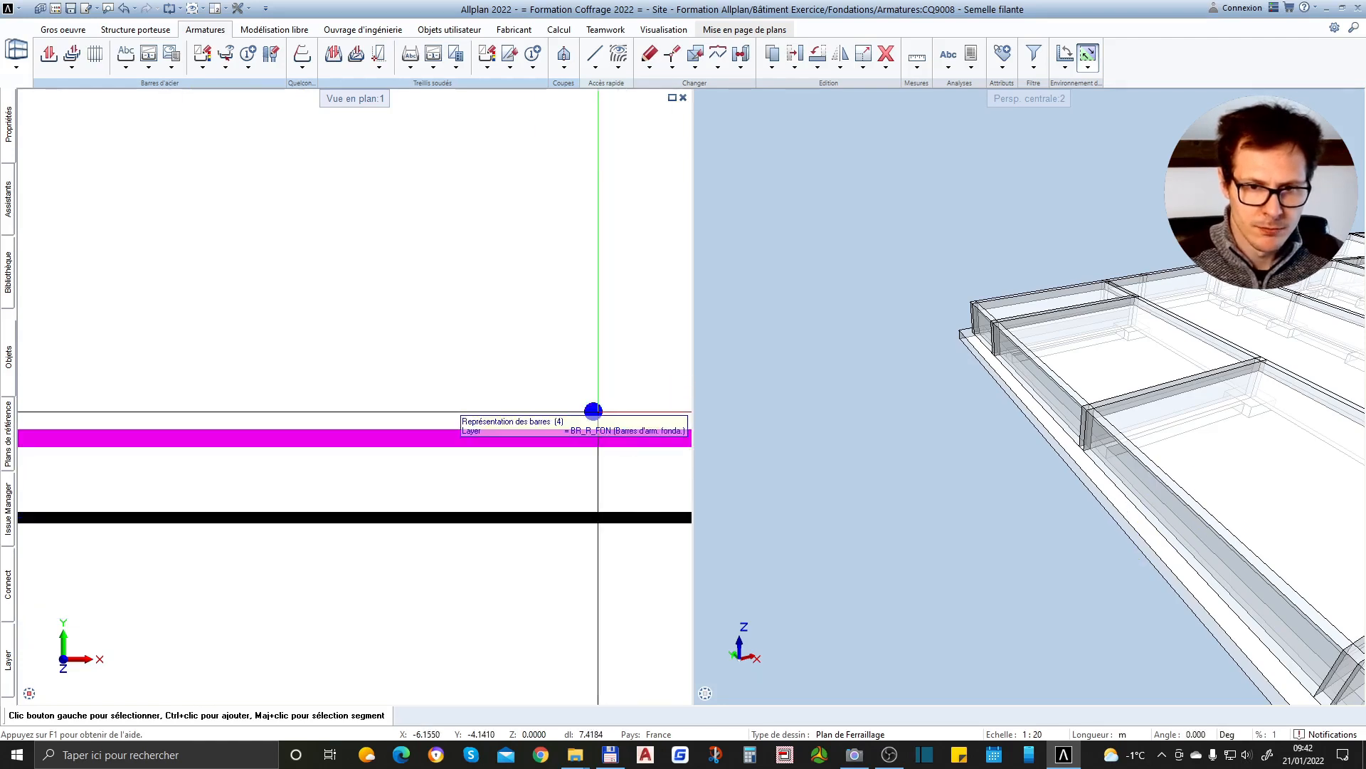
scroll(399, 433, "down", 4)
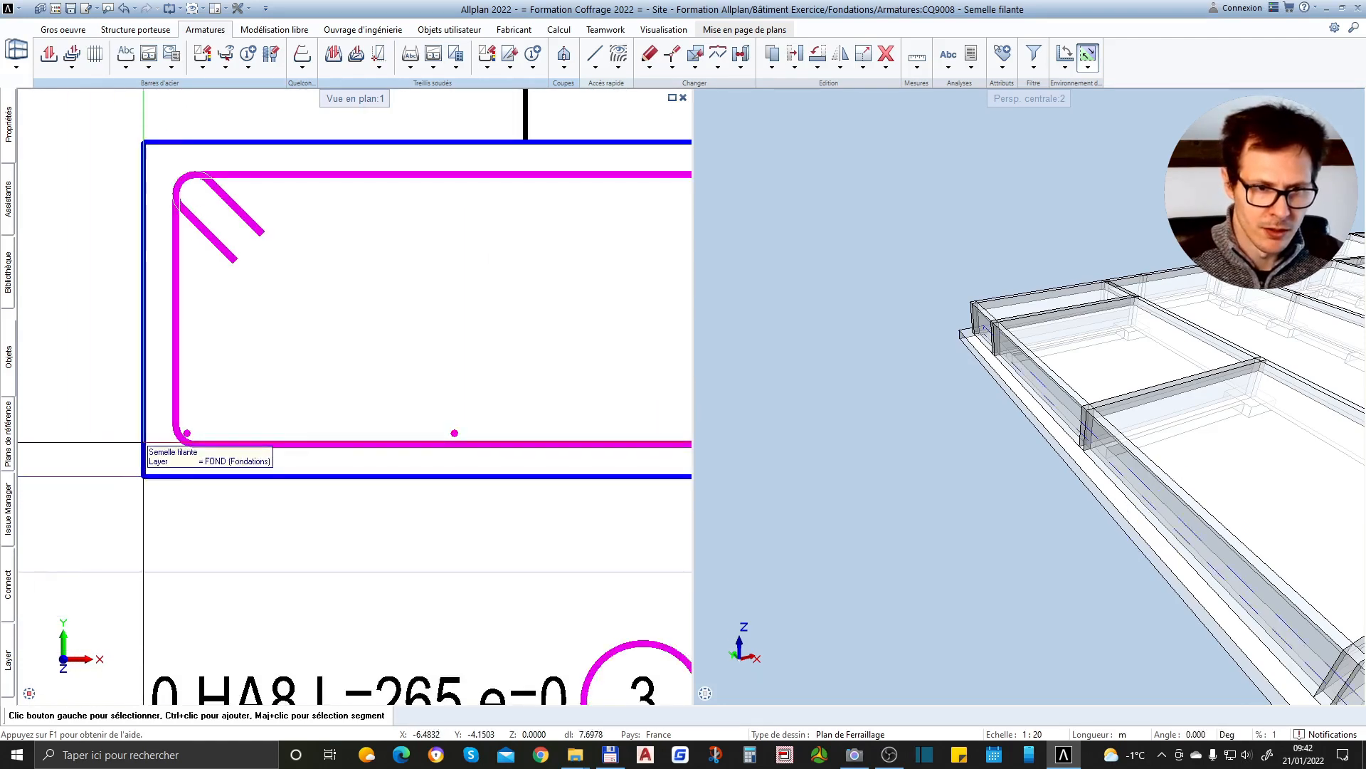
scroll(140, 442, "down", 2)
left_click_drag(140, 407, 255, 449)
scroll(727, 423, "down", 4)
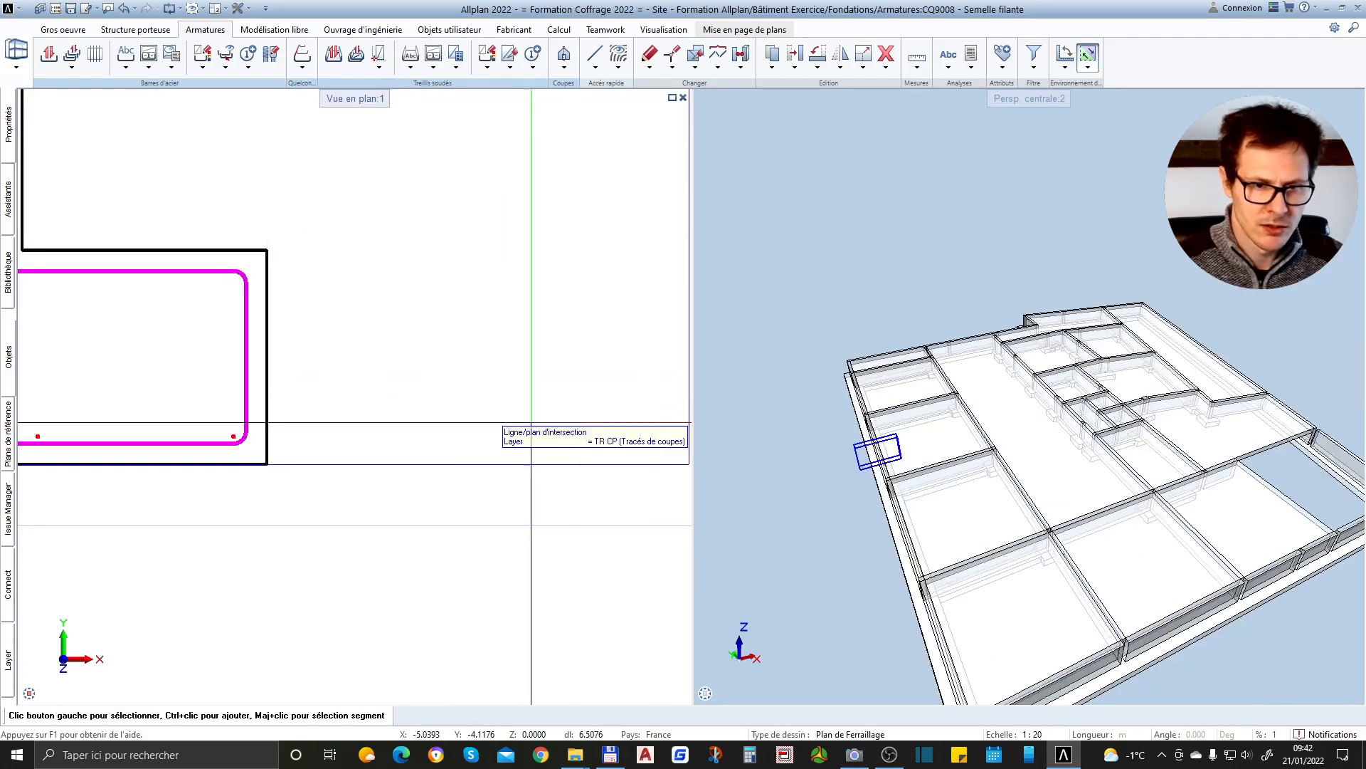
scroll(517, 395, "down", 3)
scroll(77, 374, "up", 1)
scroll(66, 363, "up", 2)
scroll(86, 413, "down", 1)
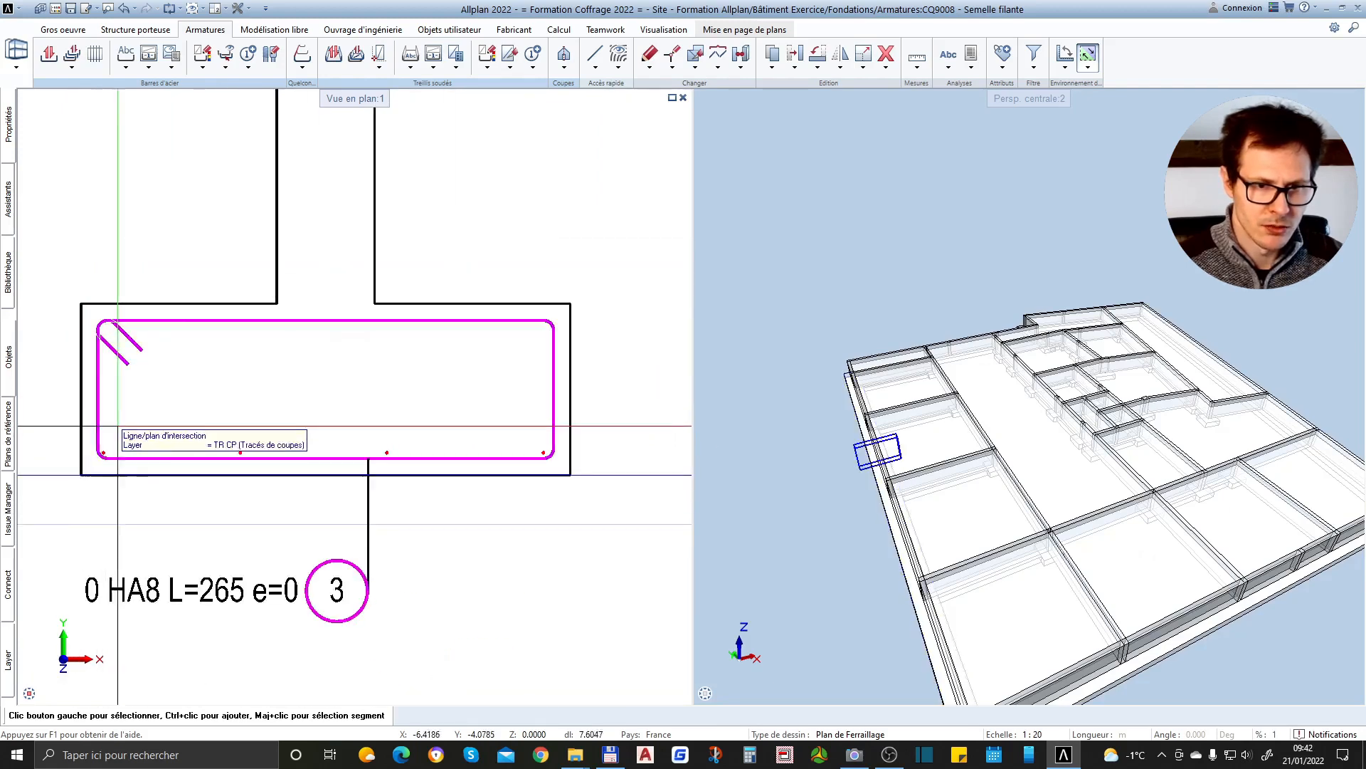
Copy the row of four lower bars up to the stirrup's top leg, using the lower-right bar as the reference point
left_click(767, 62)
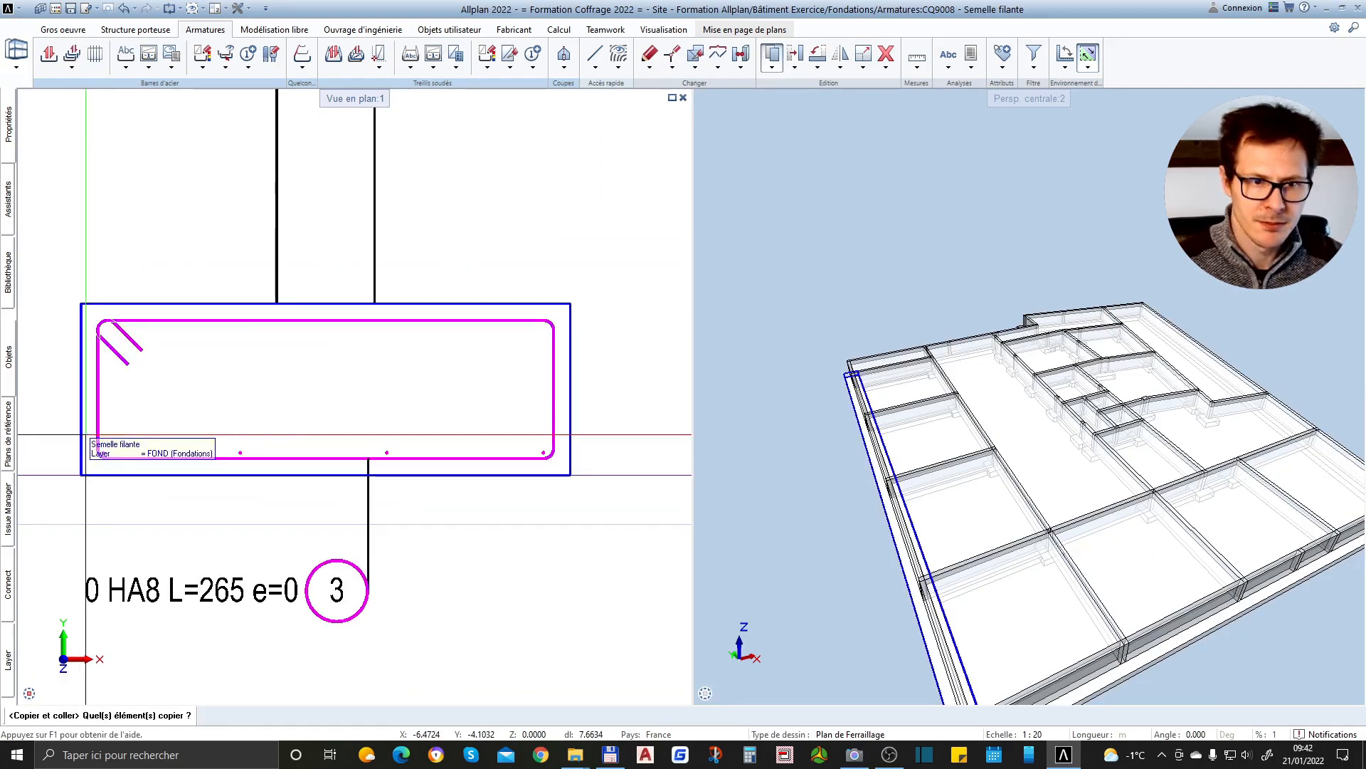
left_click_drag(87, 434, 550, 470)
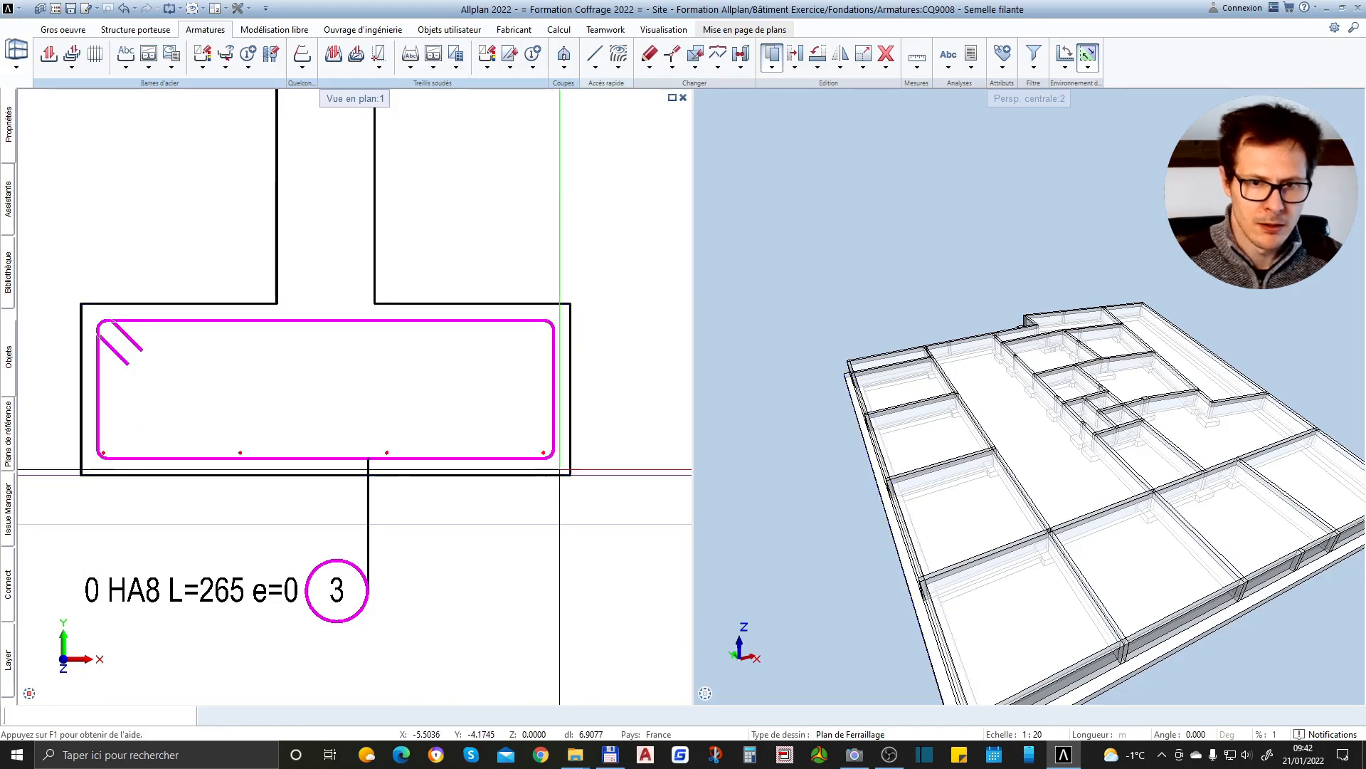
scroll(559, 466, "up", 3)
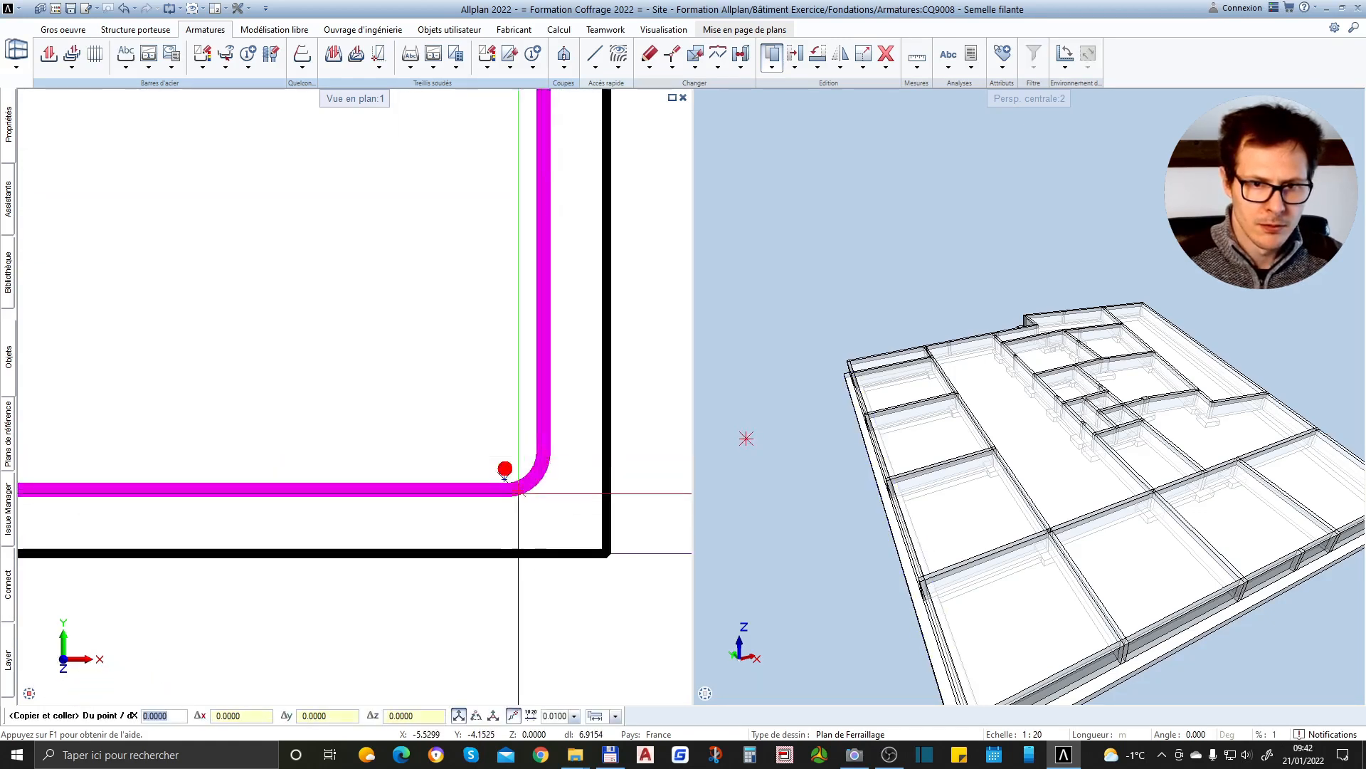
scroll(562, 496, "down", 1)
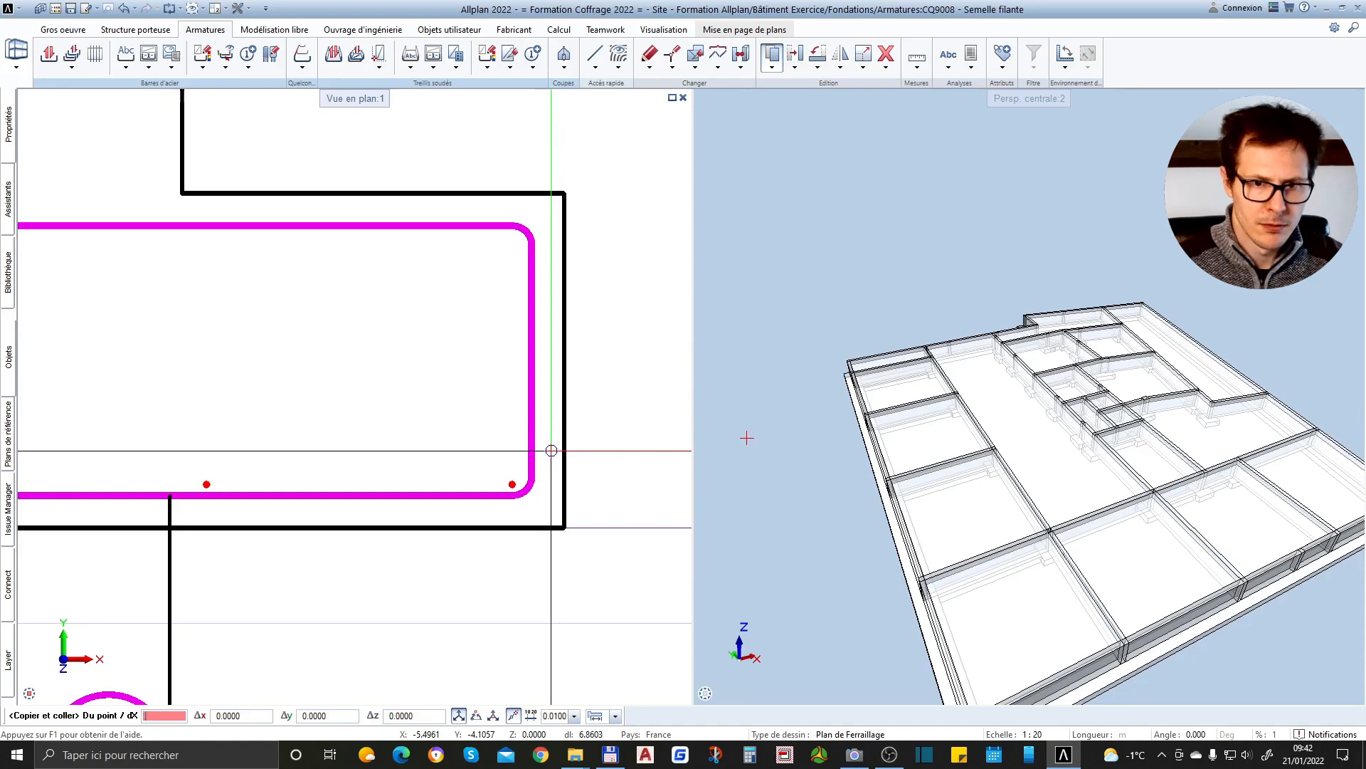
scroll(513, 482, "up", 2)
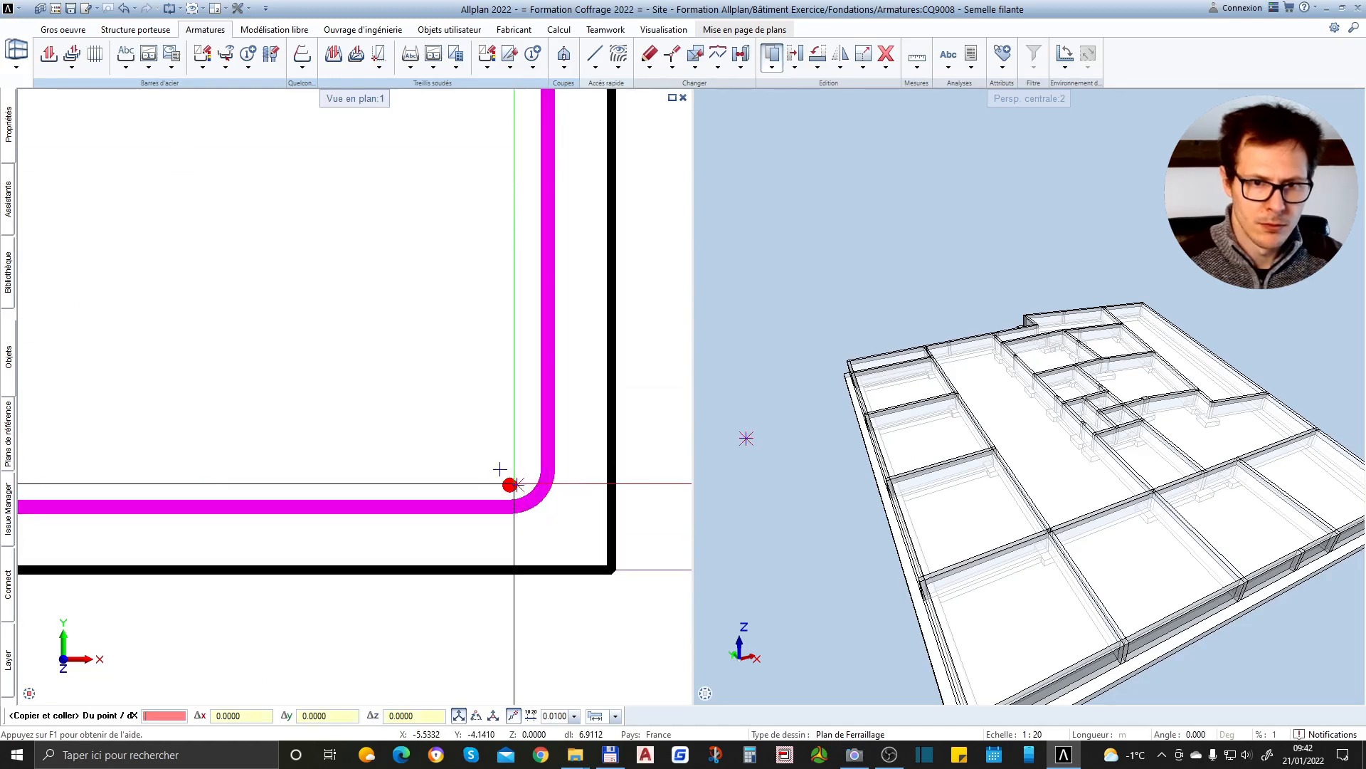
left_click(512, 483)
scroll(514, 482, "down", 2)
scroll(525, 239, "up", 2)
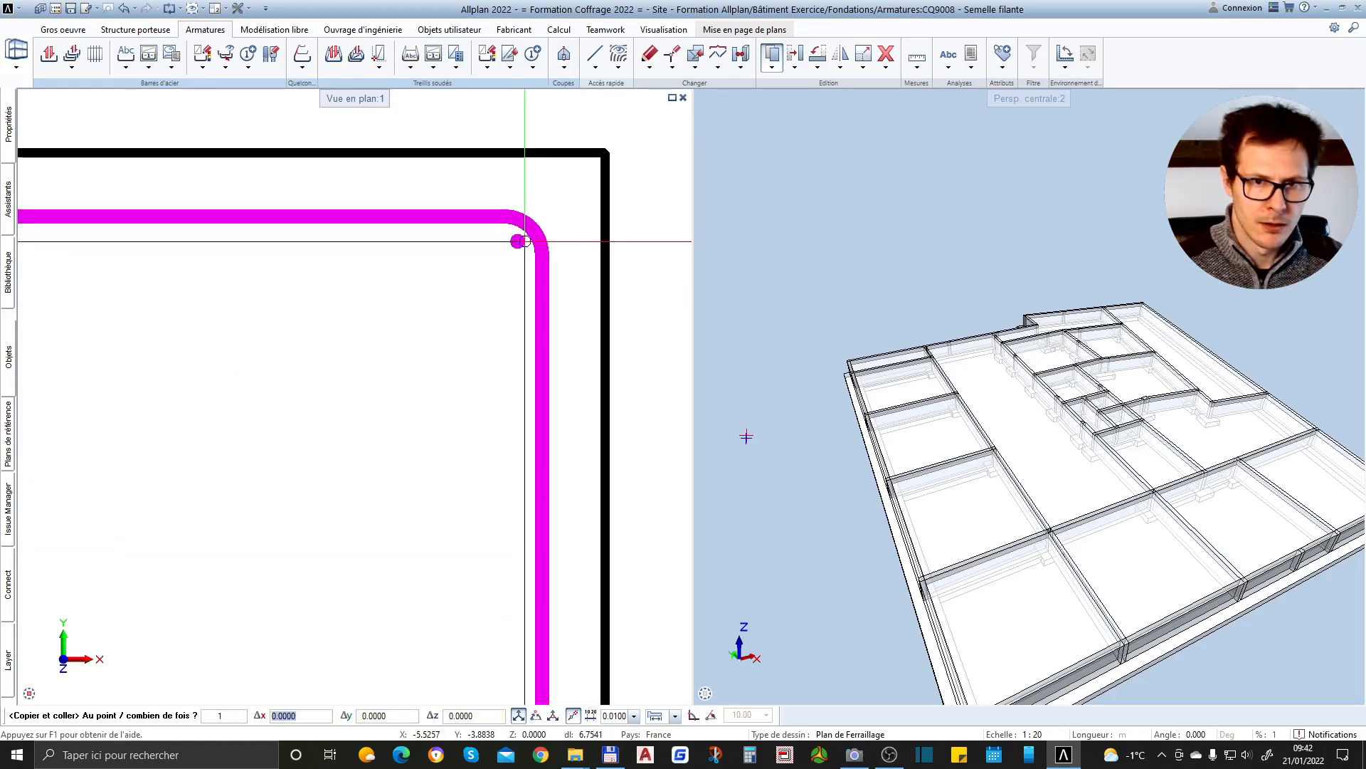
scroll(522, 241, "down", 3)
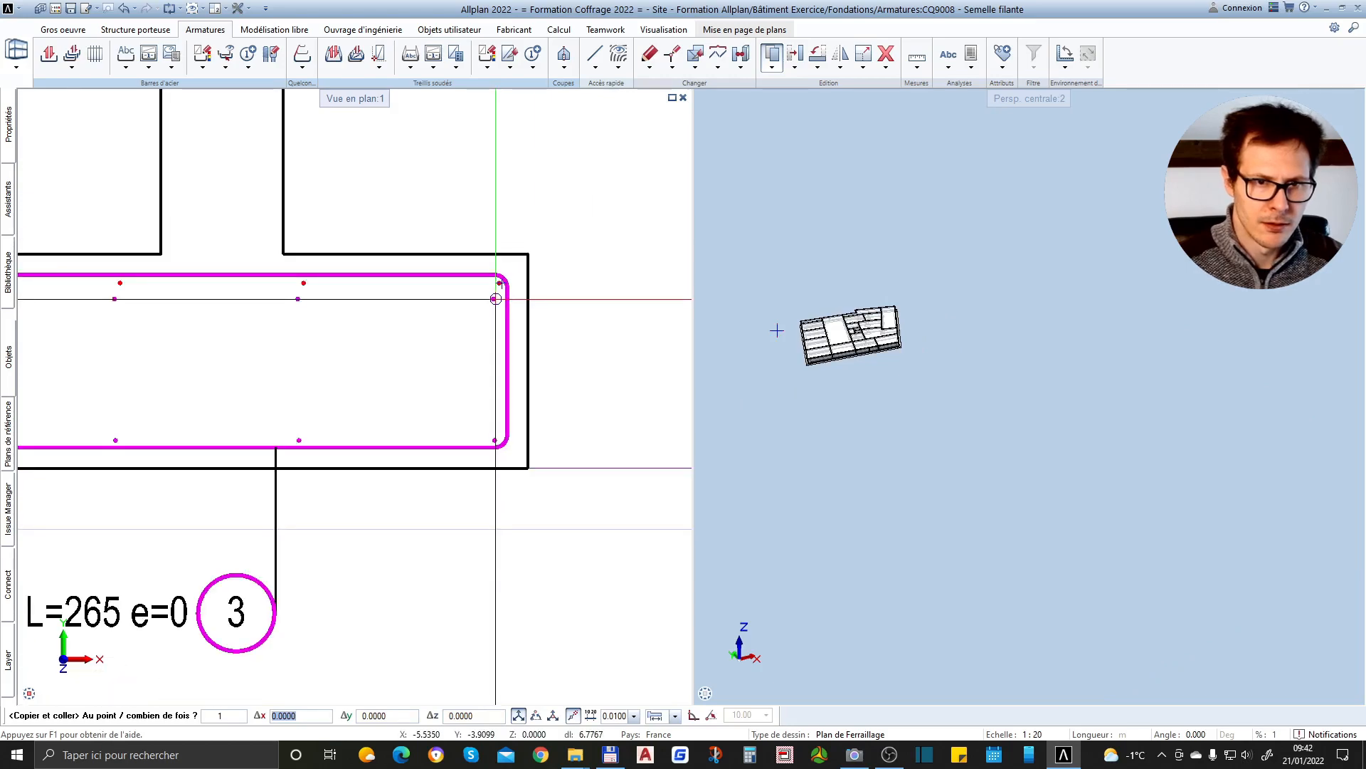
left_click(496, 298)
scroll(502, 304, "down", 3)
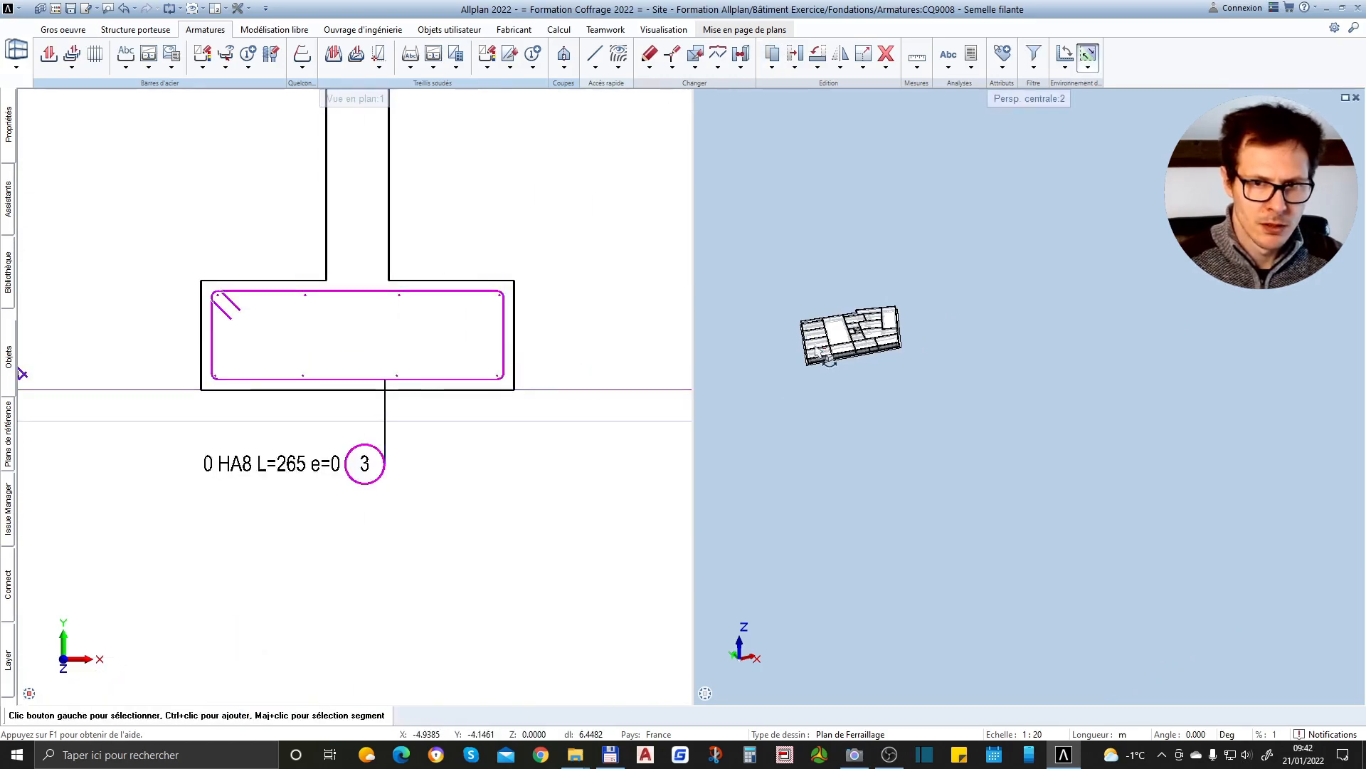
Extrude the stirrup and its longitudinal bars along the path, using the long outer strip footing's edge in the 3D view
scroll(799, 353, "up", 6)
left_click_drag(853, 457, 880, 419)
scroll(918, 445, "down", 3)
scroll(1121, 444, "up", 3)
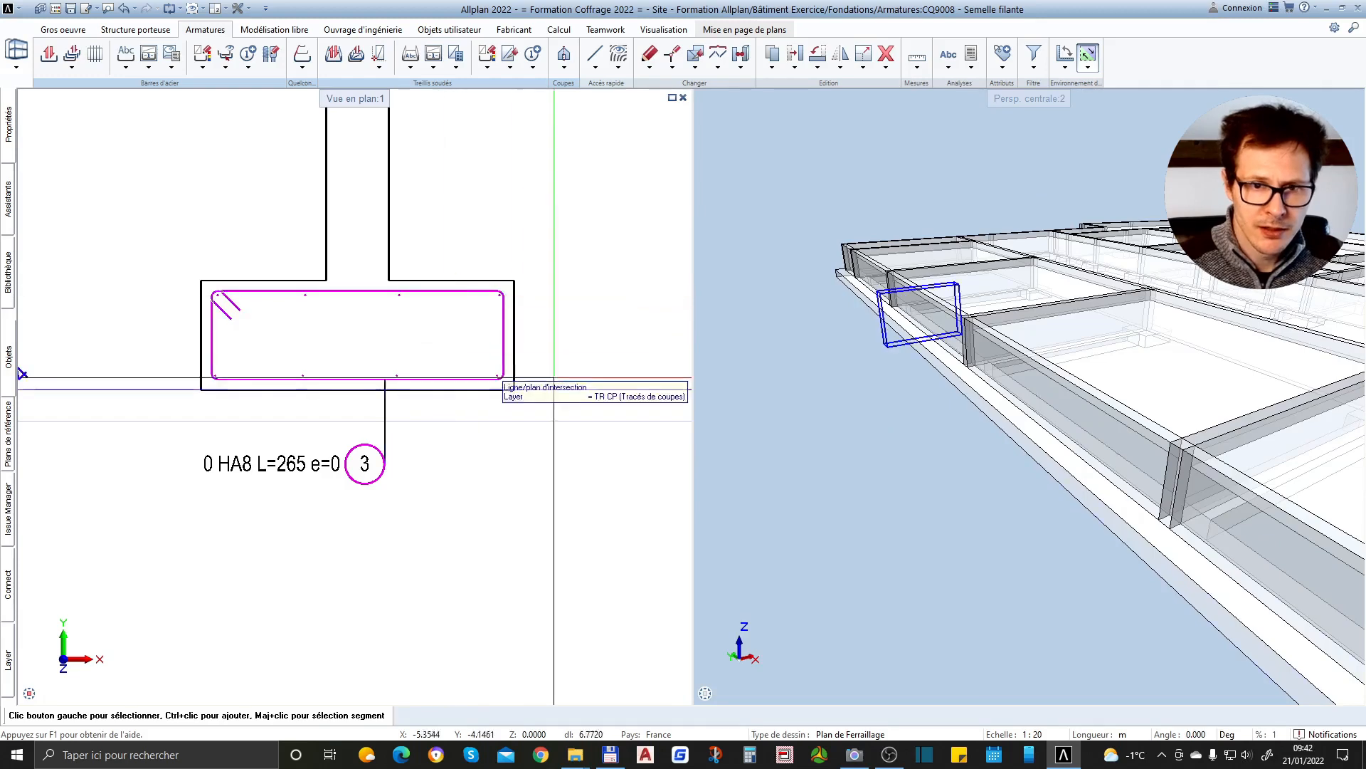
left_click_drag(946, 367, 964, 420)
scroll(987, 439, "down", 3)
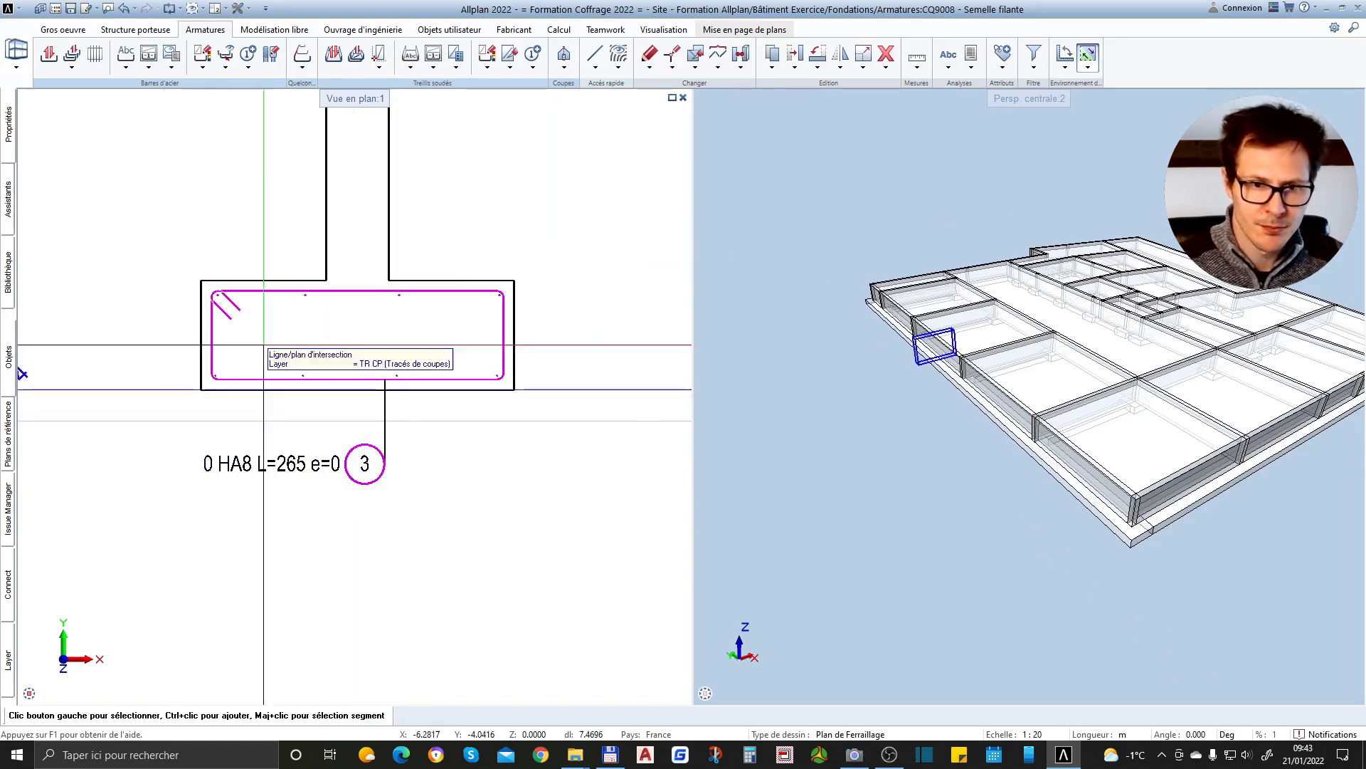
left_click(305, 63)
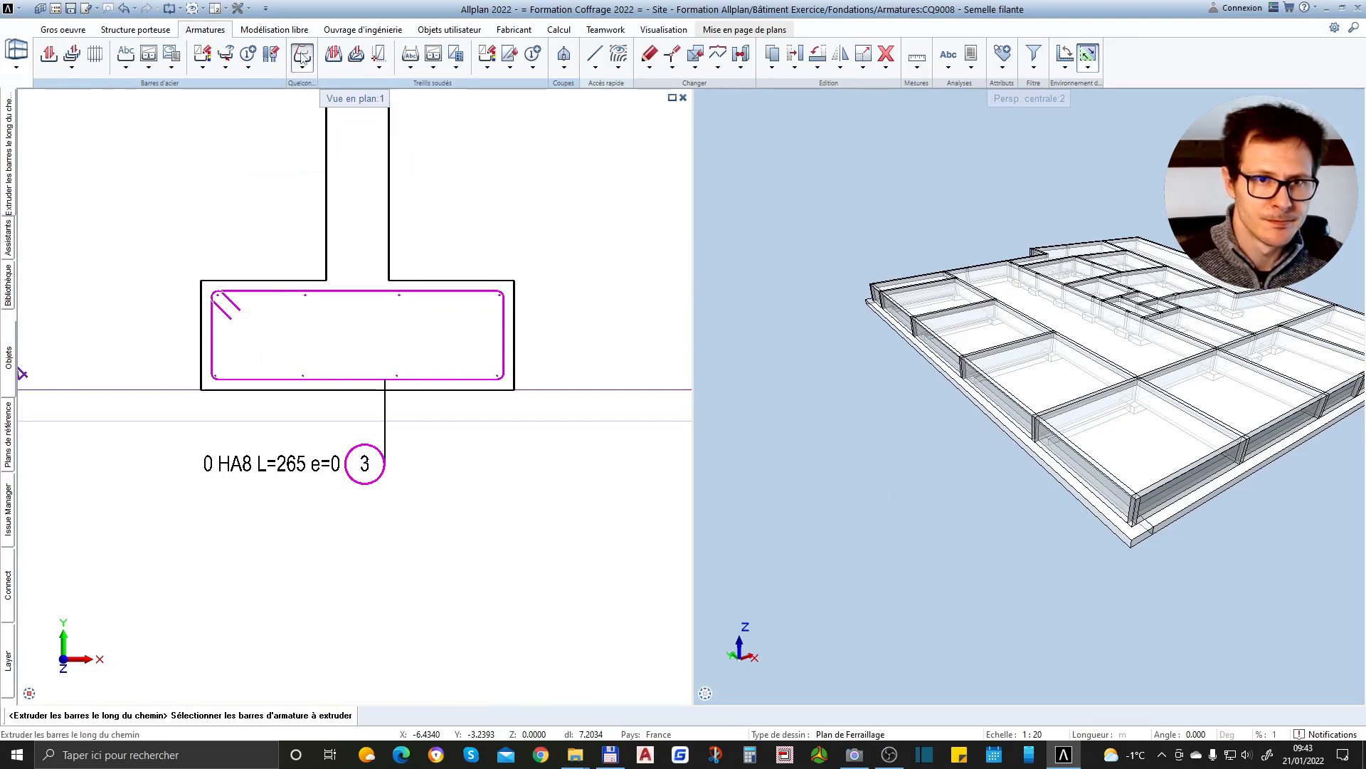
left_click_drag(162, 282, 524, 375)
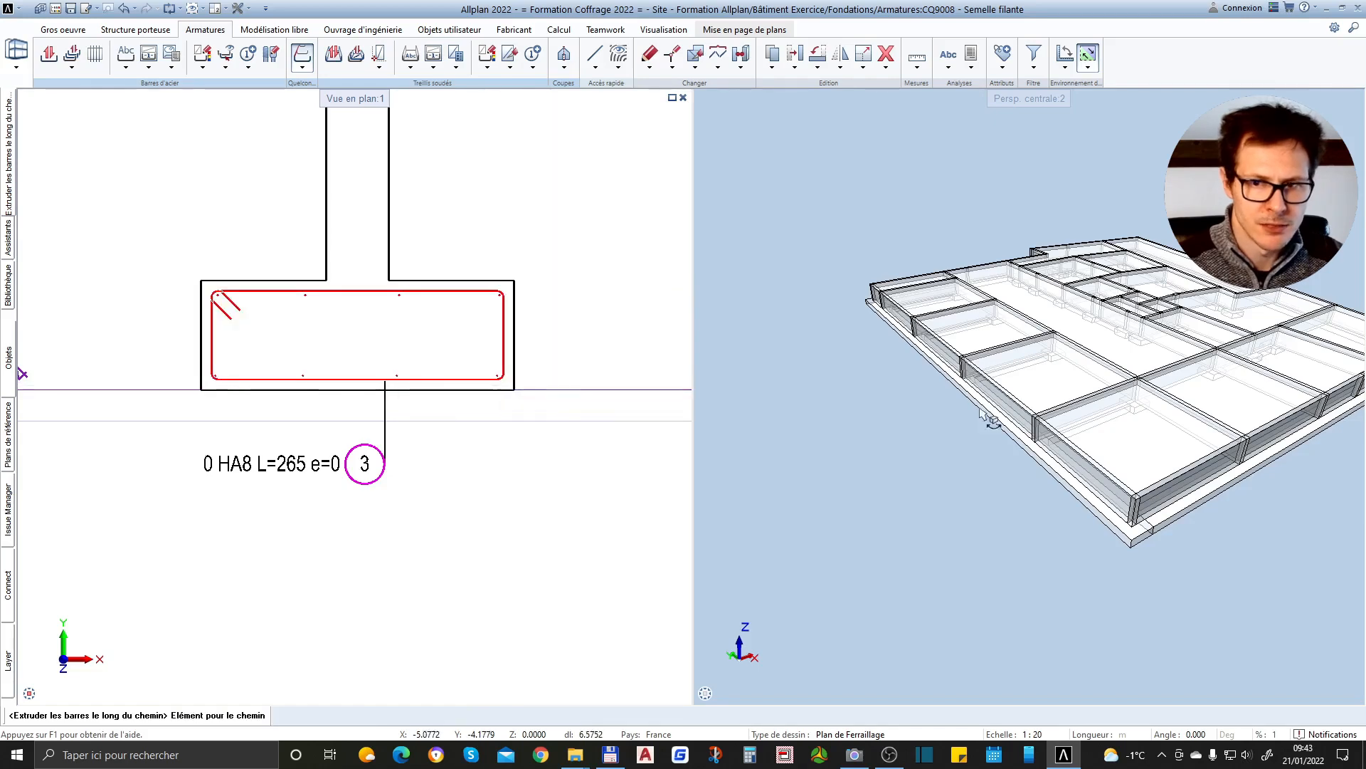
scroll(982, 413, "up", 2)
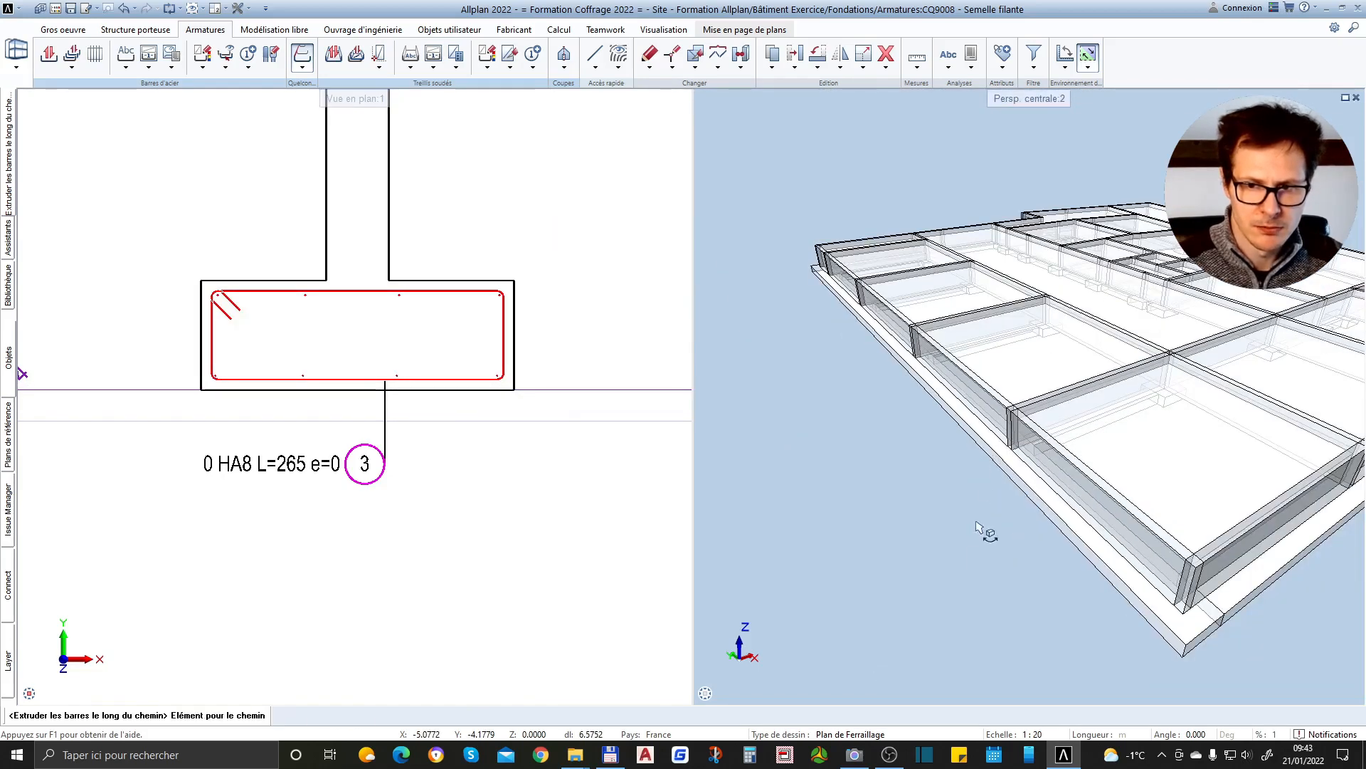
mouse_move(857, 662)
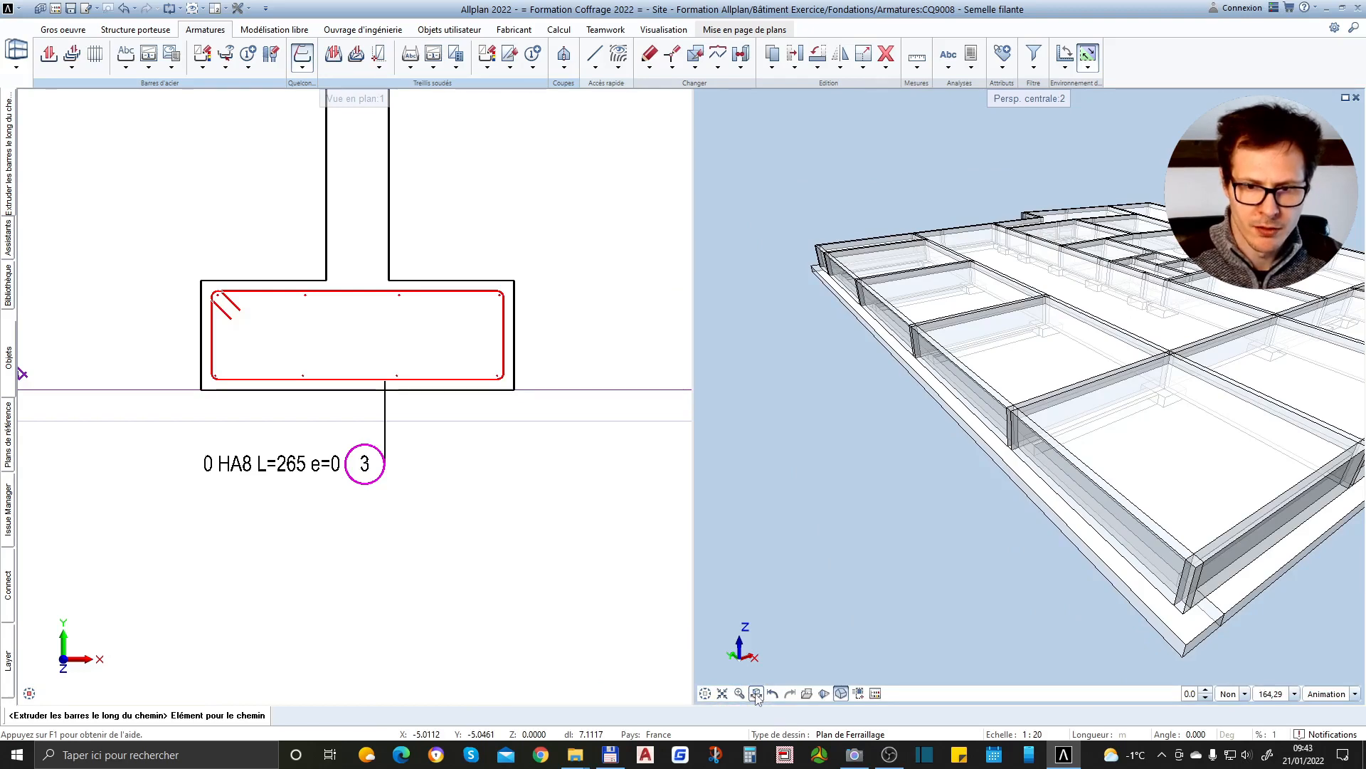
scroll(1001, 471, "up", 5)
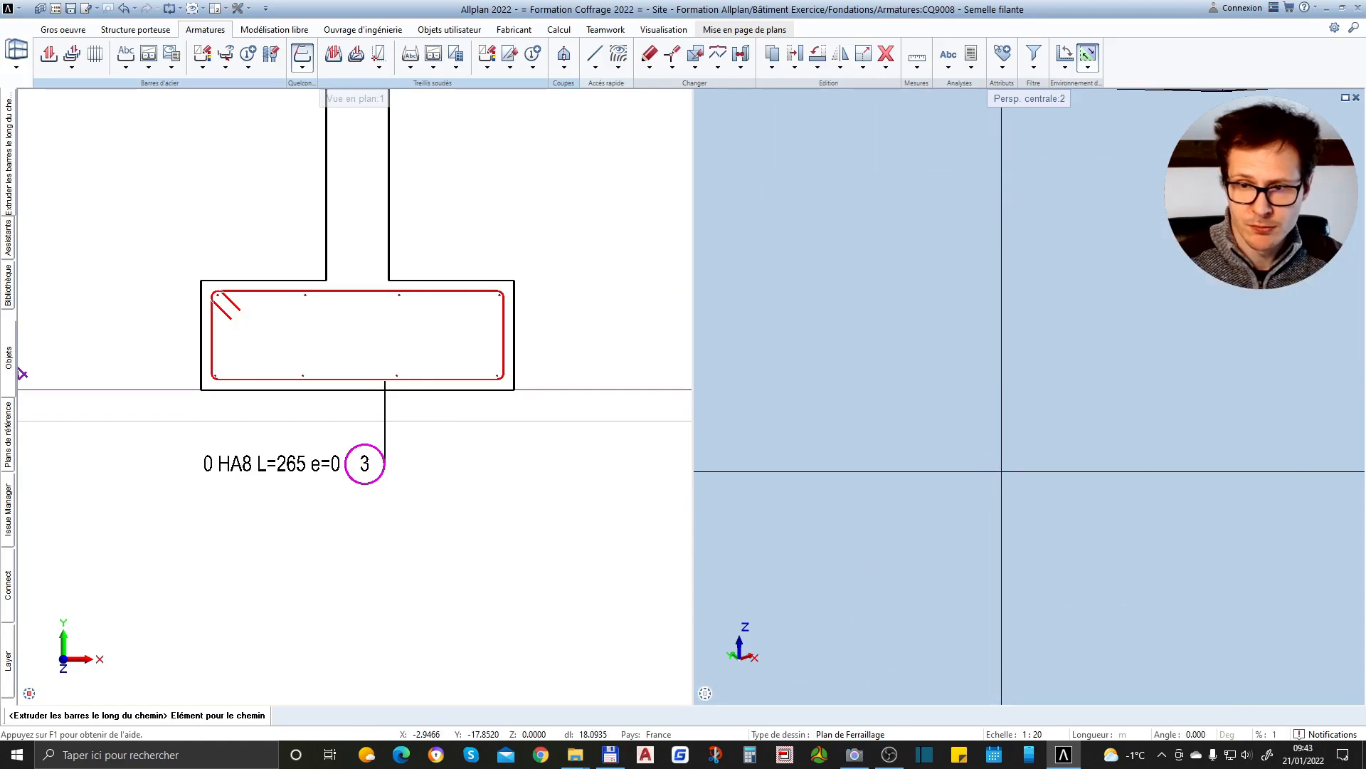
scroll(1000, 446, "down", 5)
scroll(993, 443, "up", 3)
left_click(992, 441)
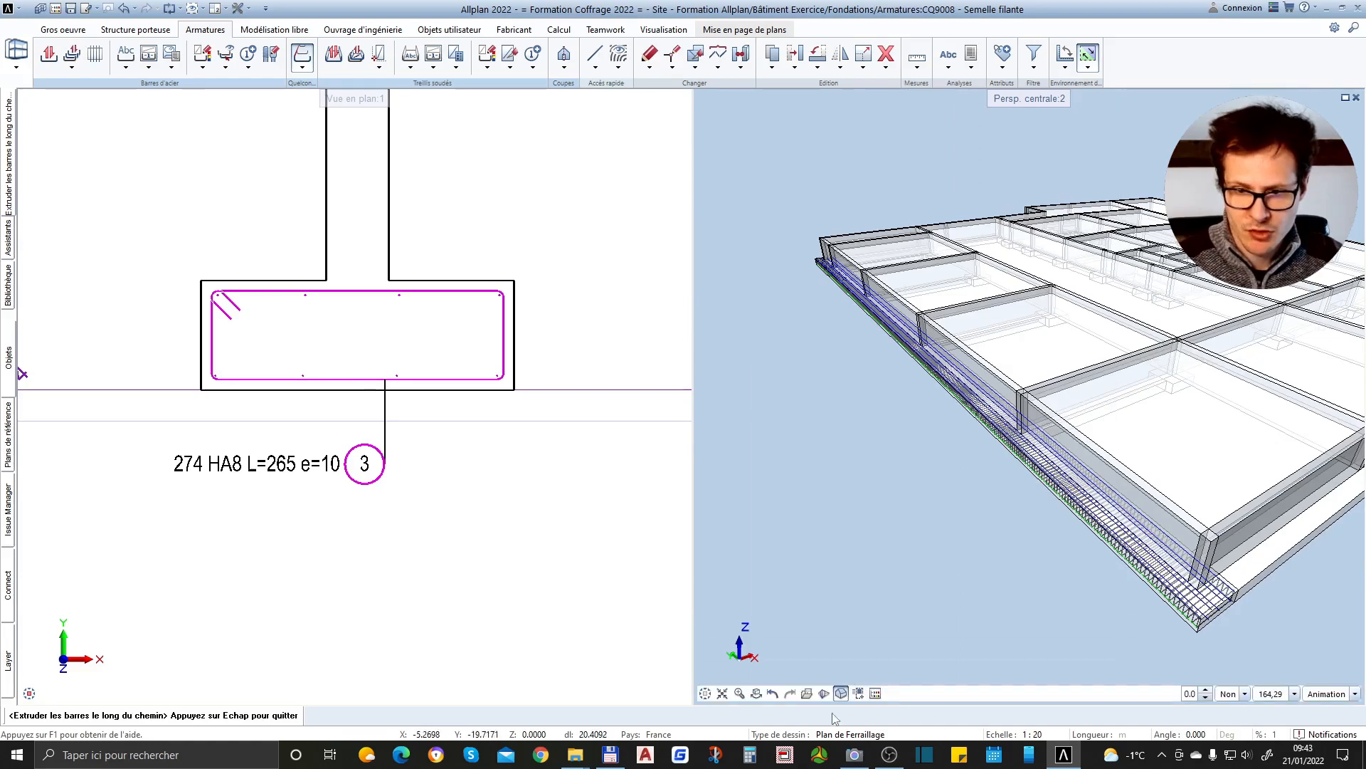
Examine the extruded stirrups and longitudinal bars inside the footing in 3D, and end the extrusion command
left_click_drag(918, 445, 1320, 478)
left_click_drag(898, 433, 1054, 388)
scroll(901, 390, "up", 5)
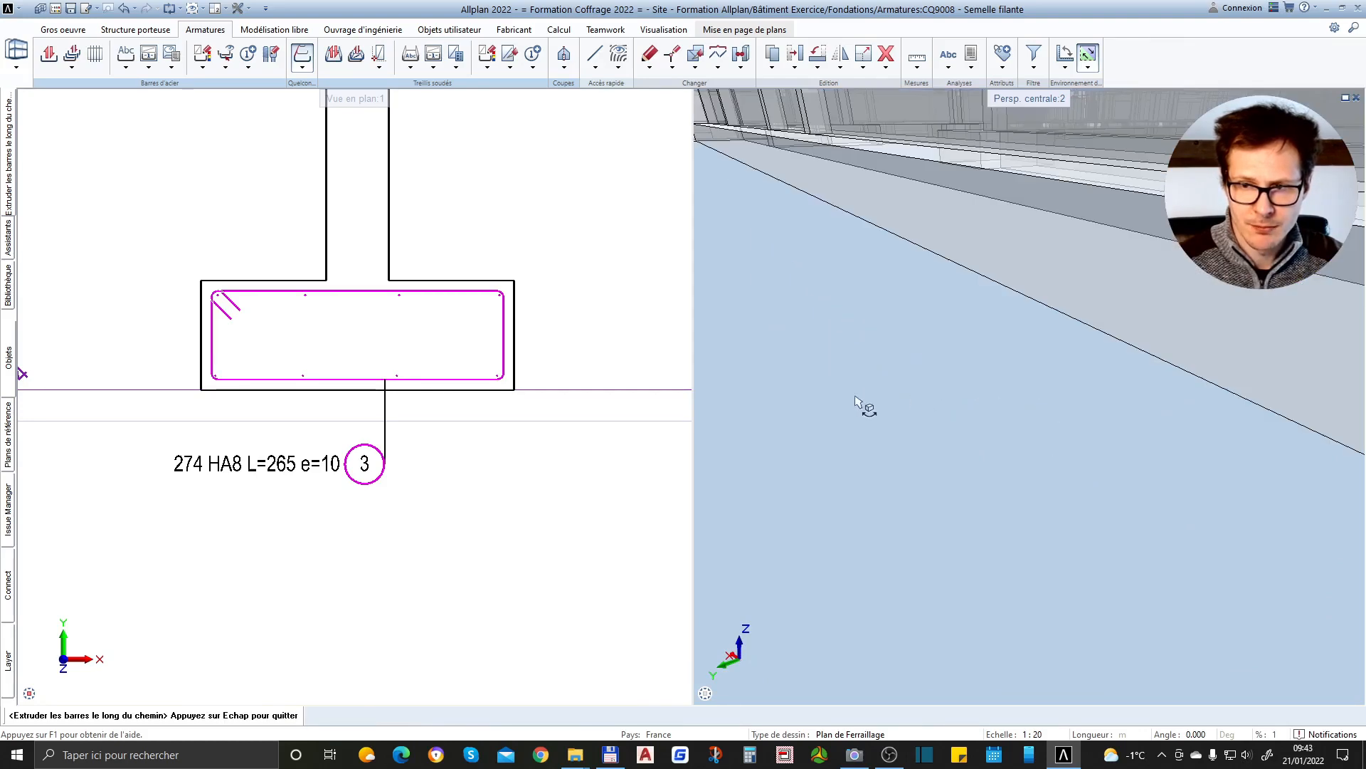
scroll(856, 395, "down", 5)
left_click_drag(871, 400, 1020, 408)
scroll(1022, 408, "up", 5)
scroll(1023, 411, "down", 3)
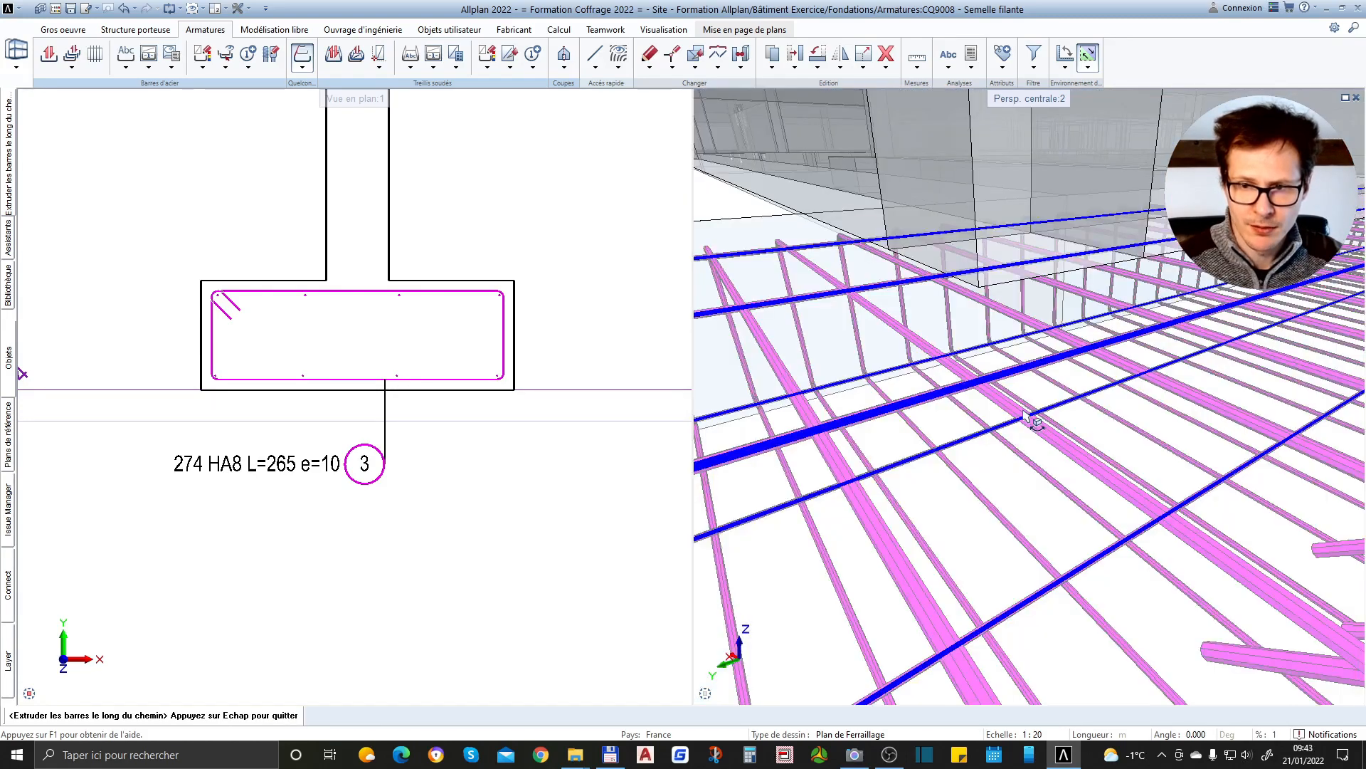
scroll(989, 411, "down", 3)
mouse_move(1175, 436)
left_mouse_down()
mouse_move(1094, 445)
mouse_move(1161, 432)
left_mouse_up()
right_click_drag(1054, 422, 1101, 409)
key("Escape")
key("Escape")
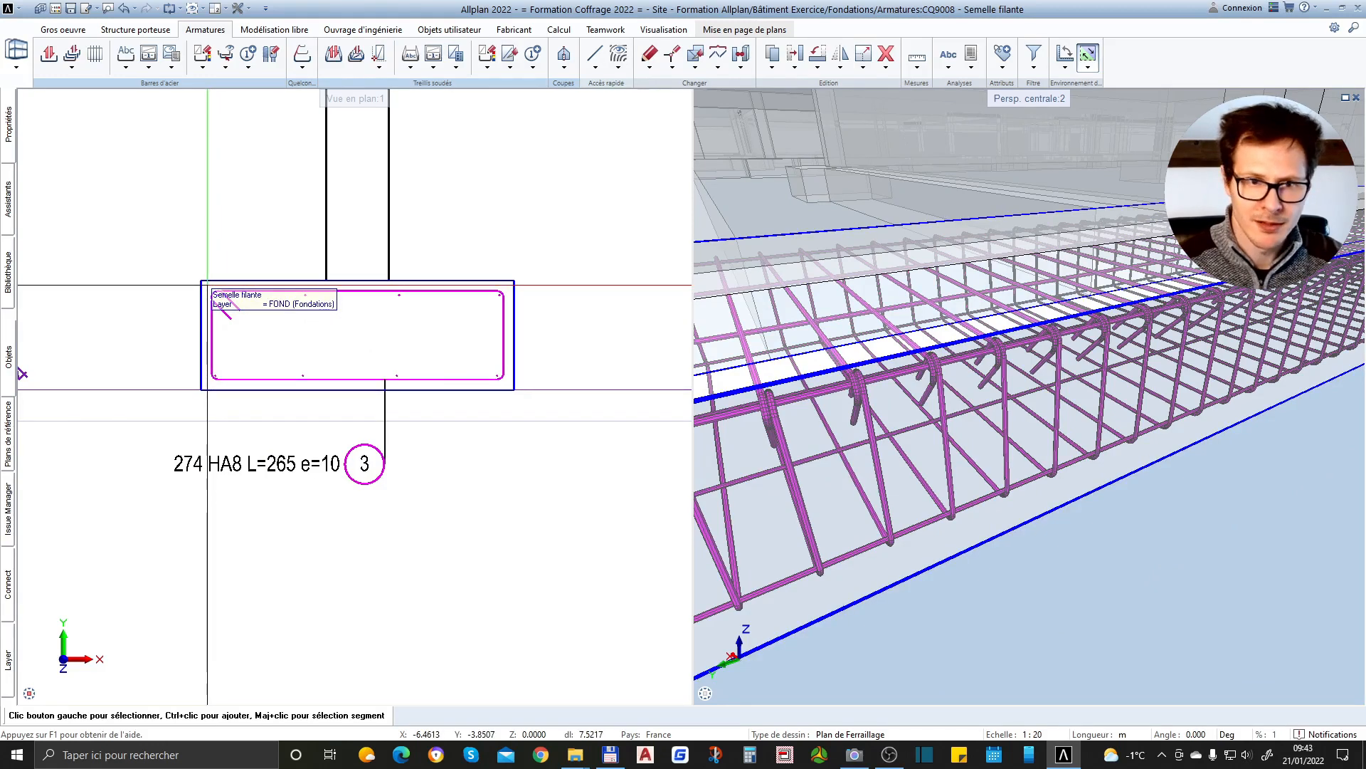
Select the footing's reinforcement in the section and set the path extrusion's concrete cover to 0.05
left_click_drag(207, 285, 506, 387)
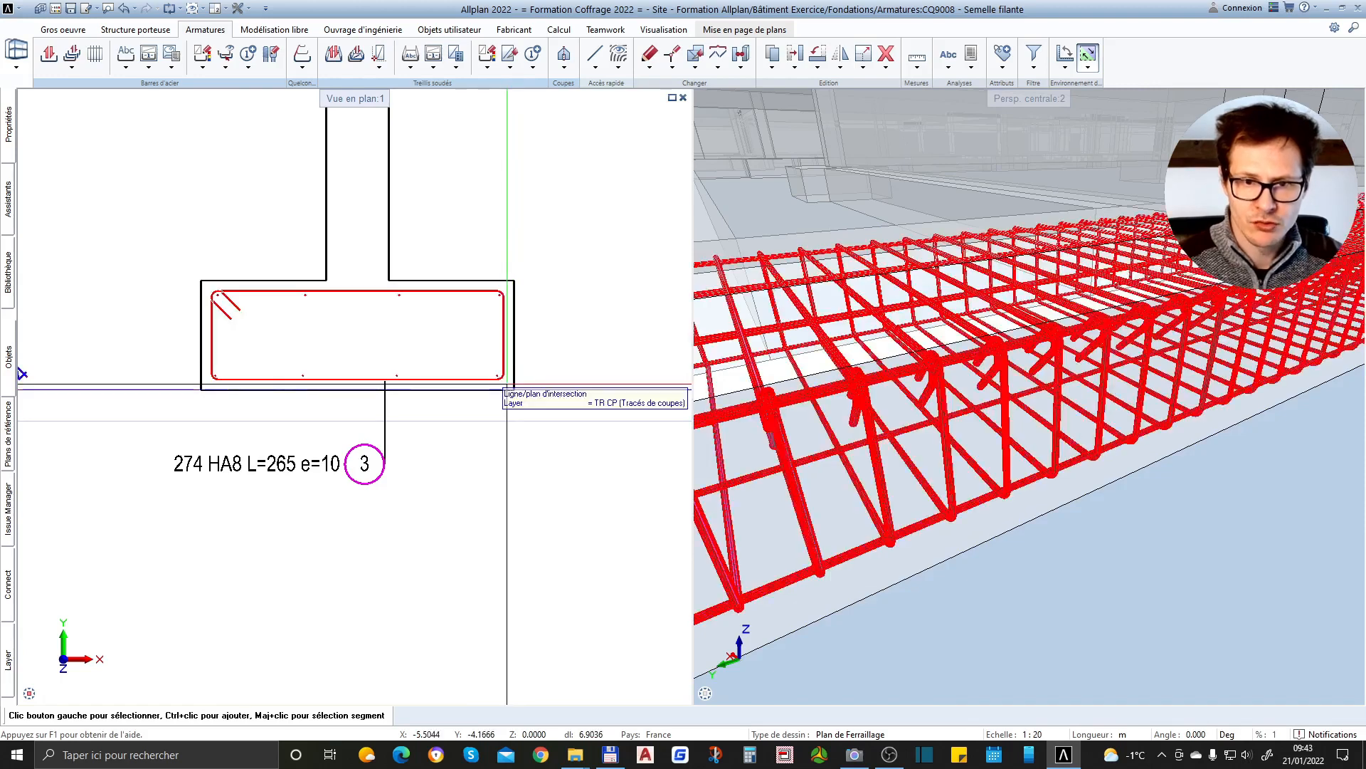
left_click(9, 125)
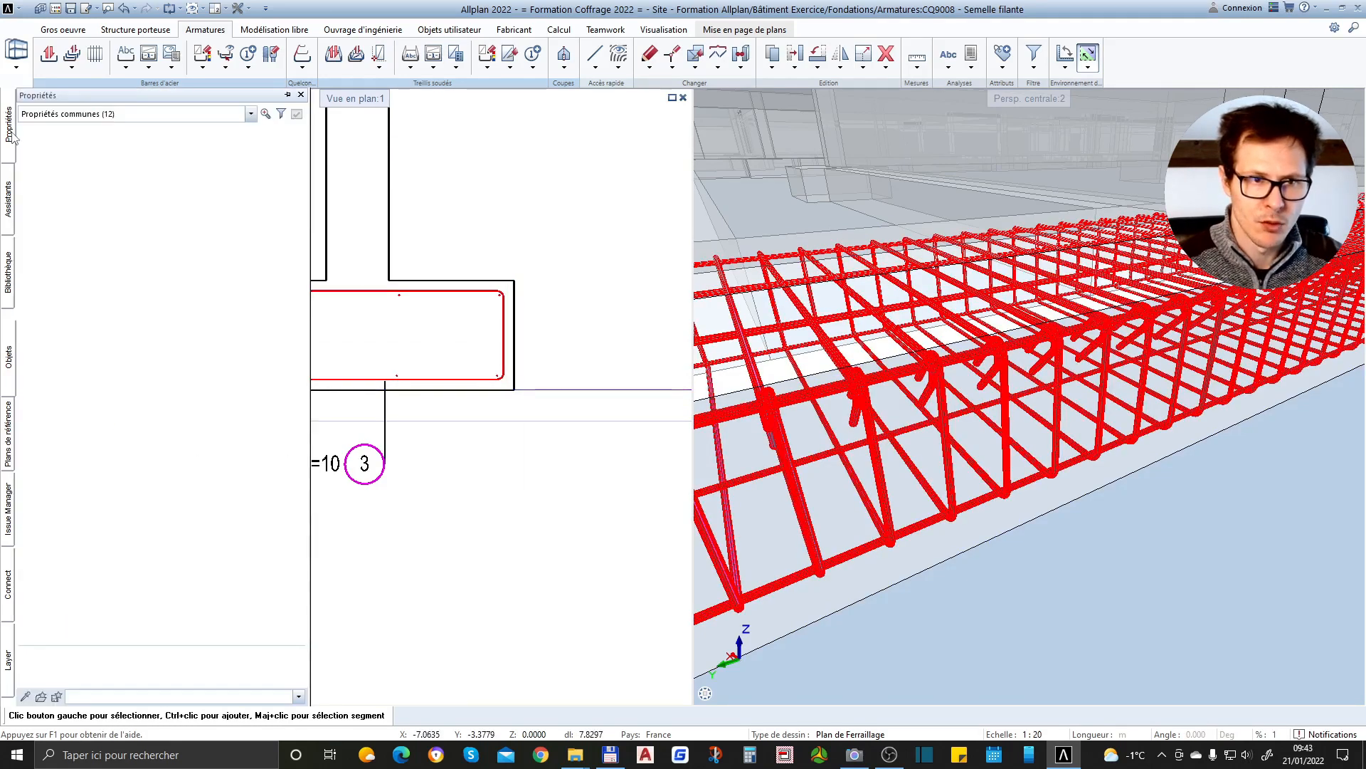
left_click(250, 114)
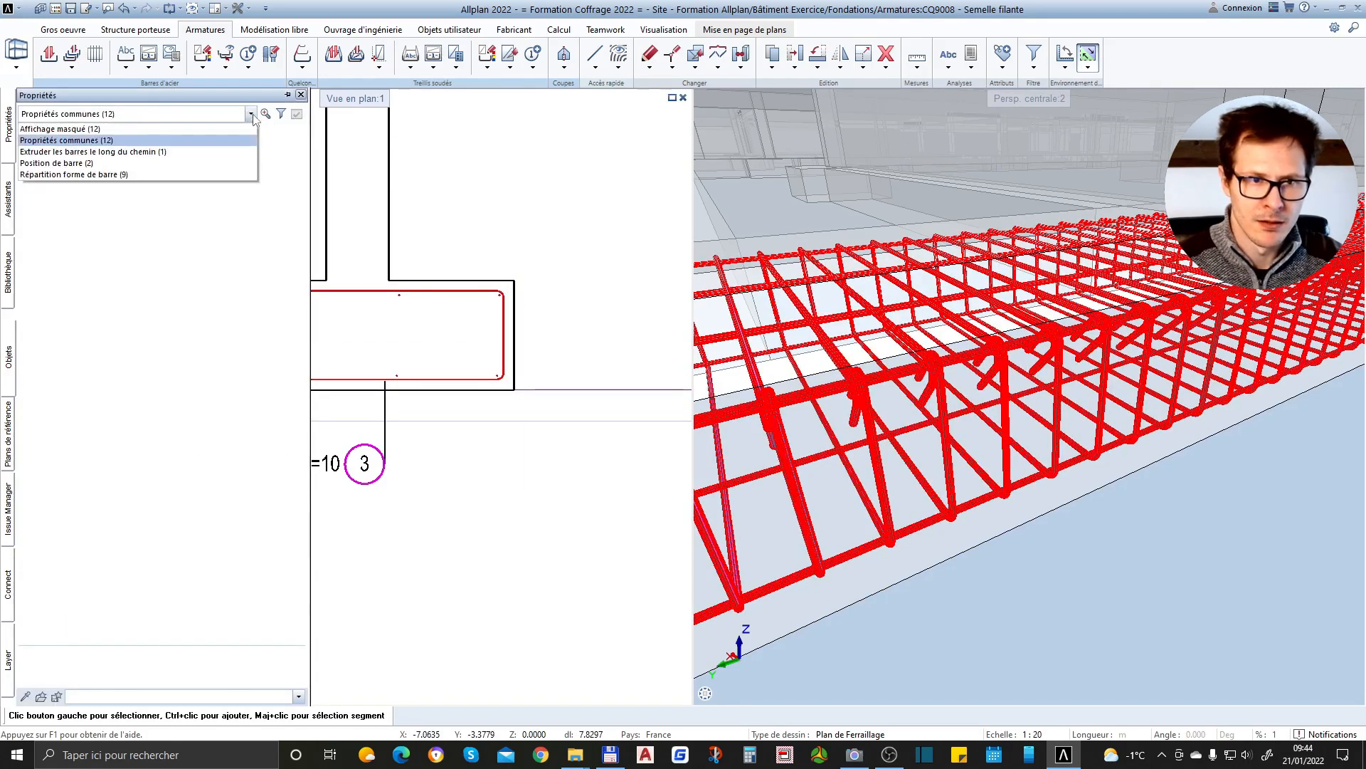
left_click(90, 152)
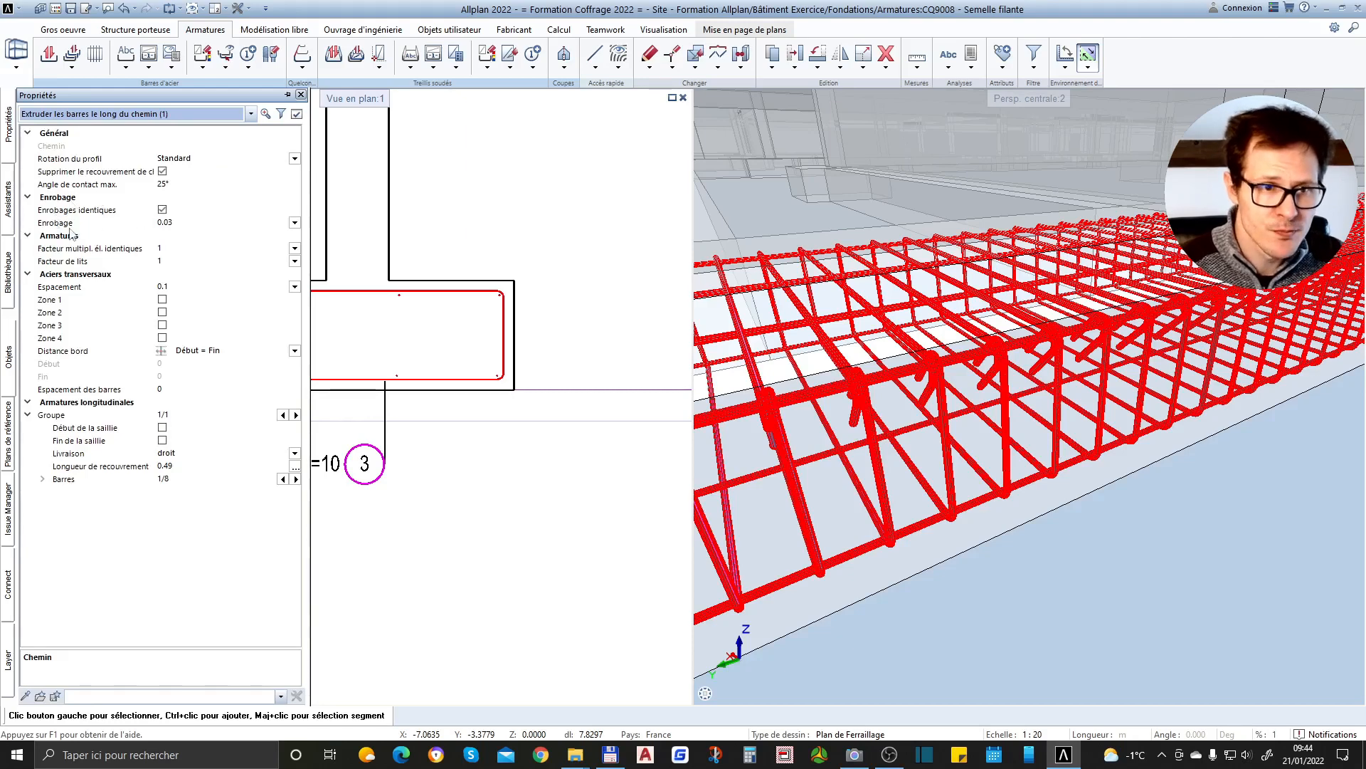
left_click(191, 224)
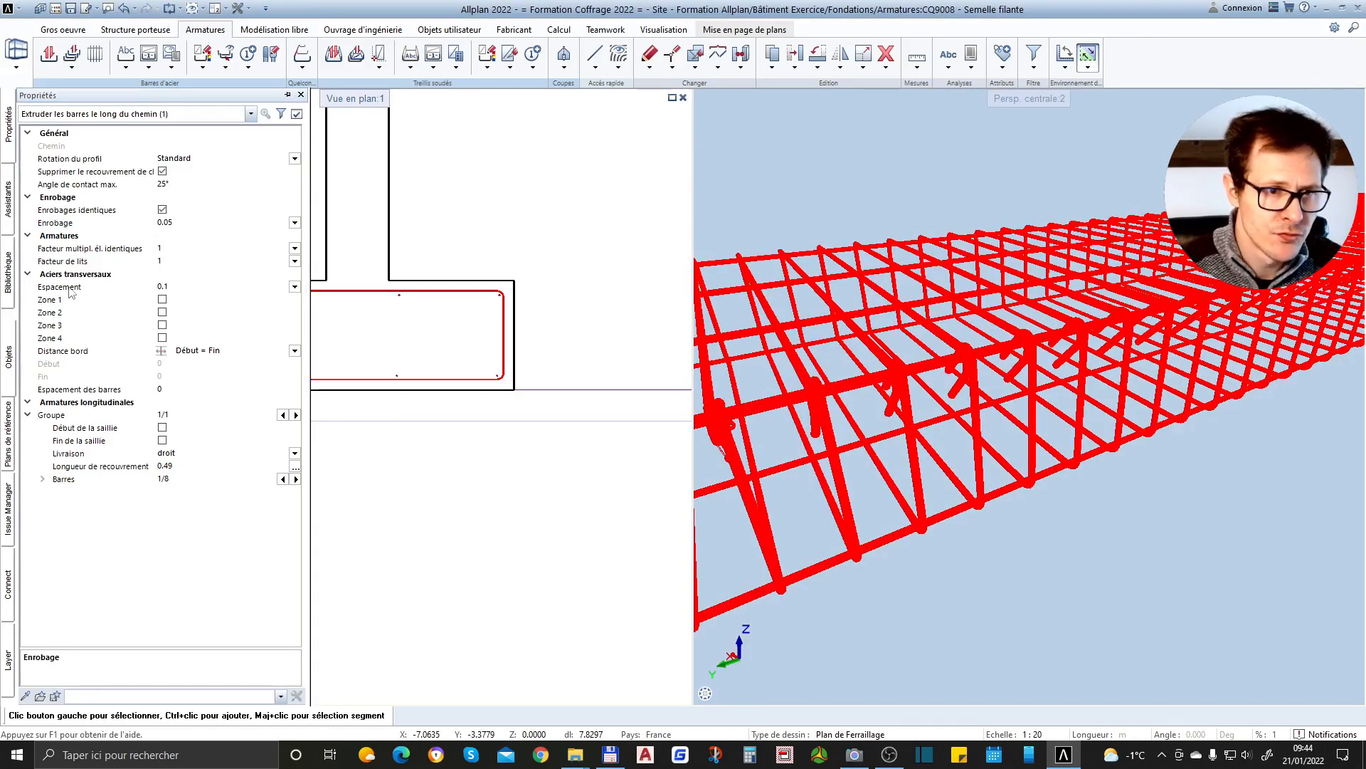
Set the general spacing of the transverse bars to 0.2
left_click(191, 286)
type(".2")
key("Return")
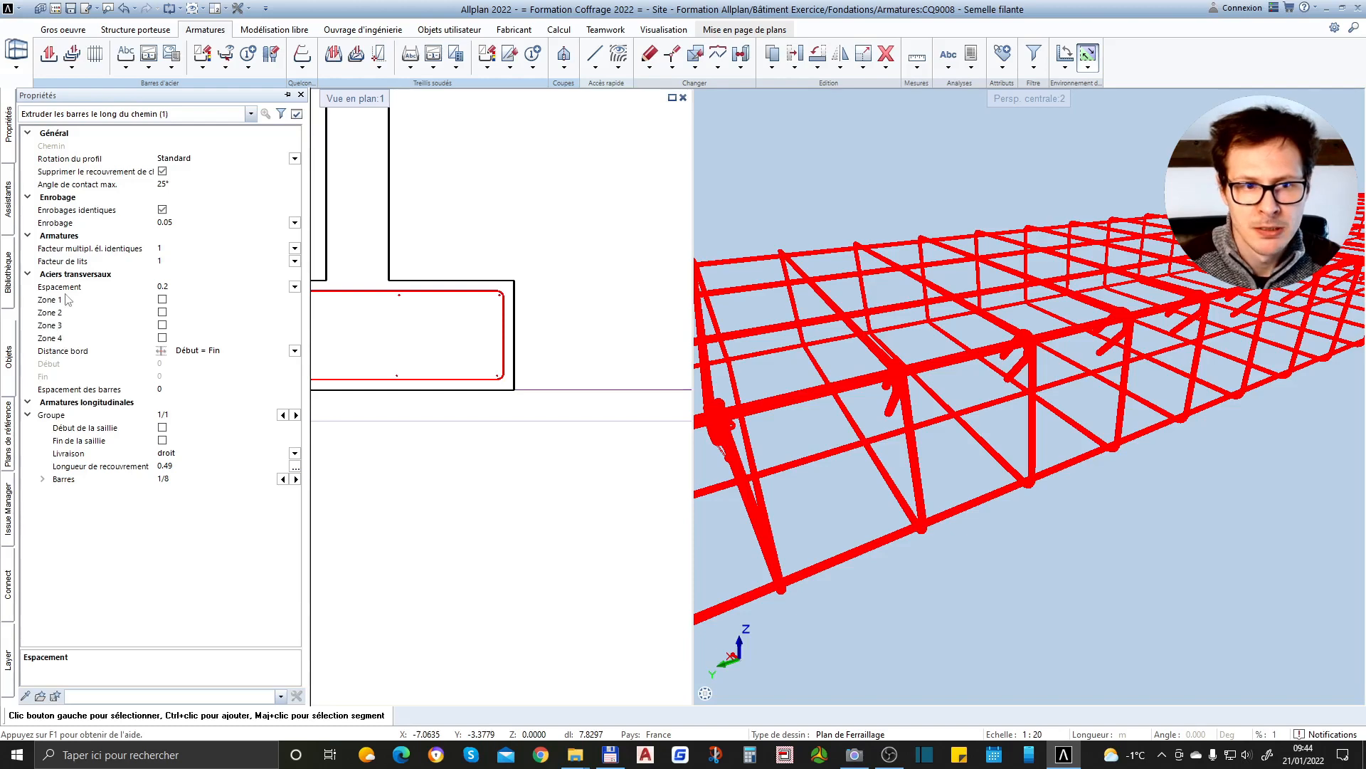
Enable transverse bar Zone 1 for the extrusion and set its length to 1
left_click(162, 300)
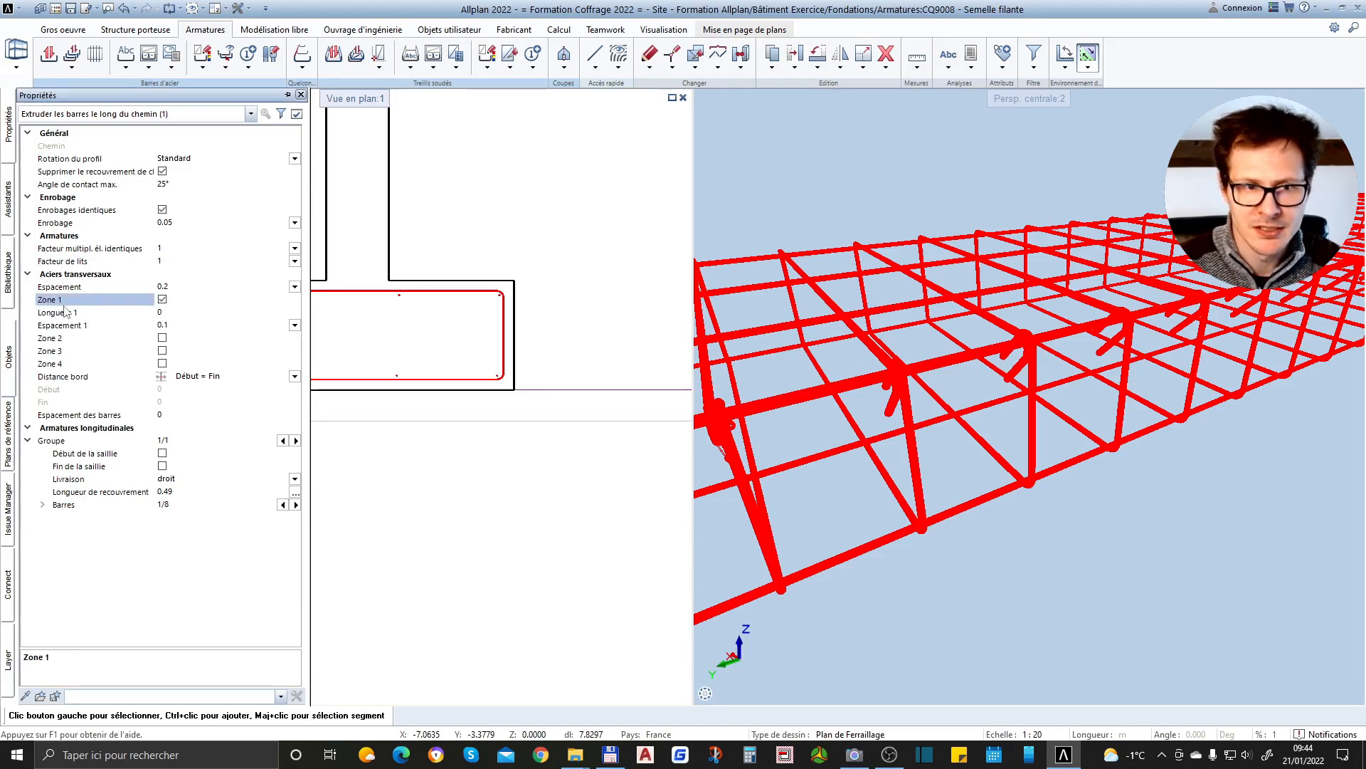
scroll(1108, 375, "down", 3)
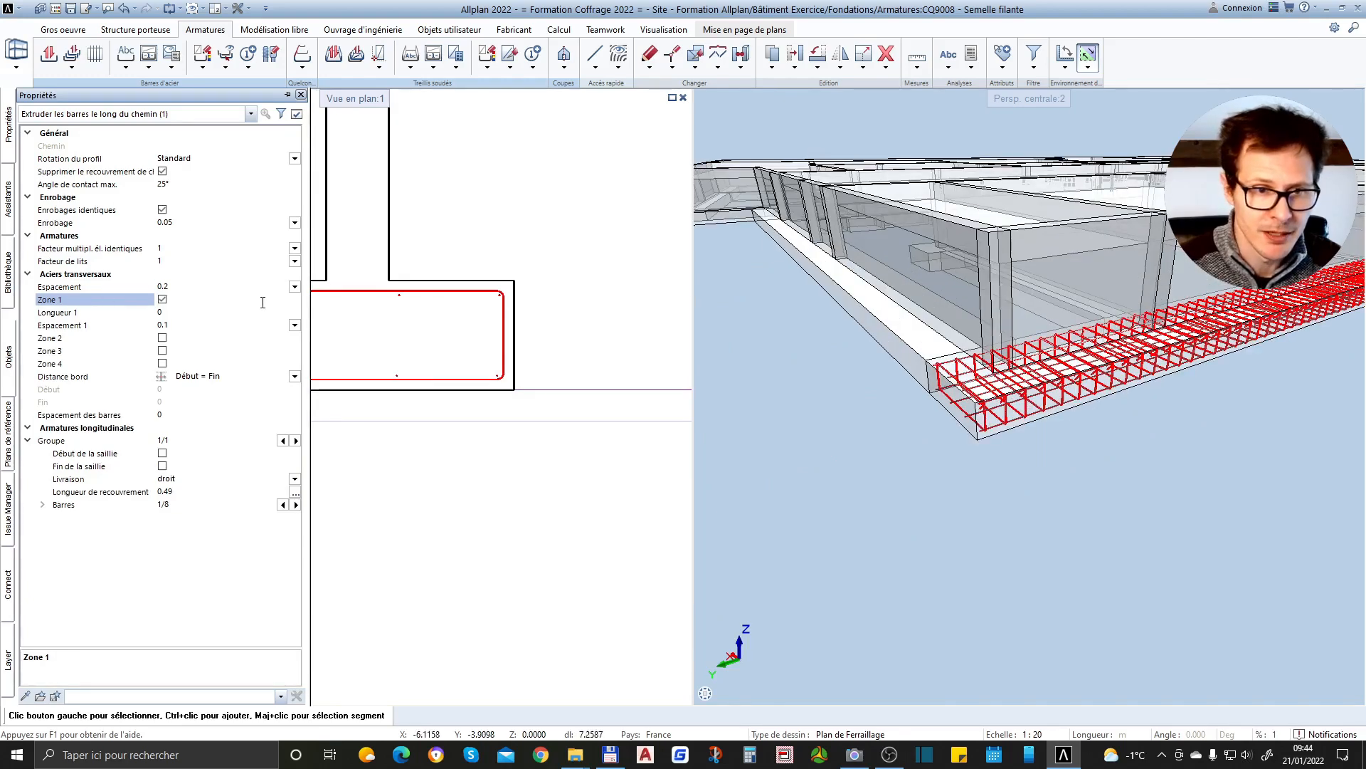
left_click(170, 313)
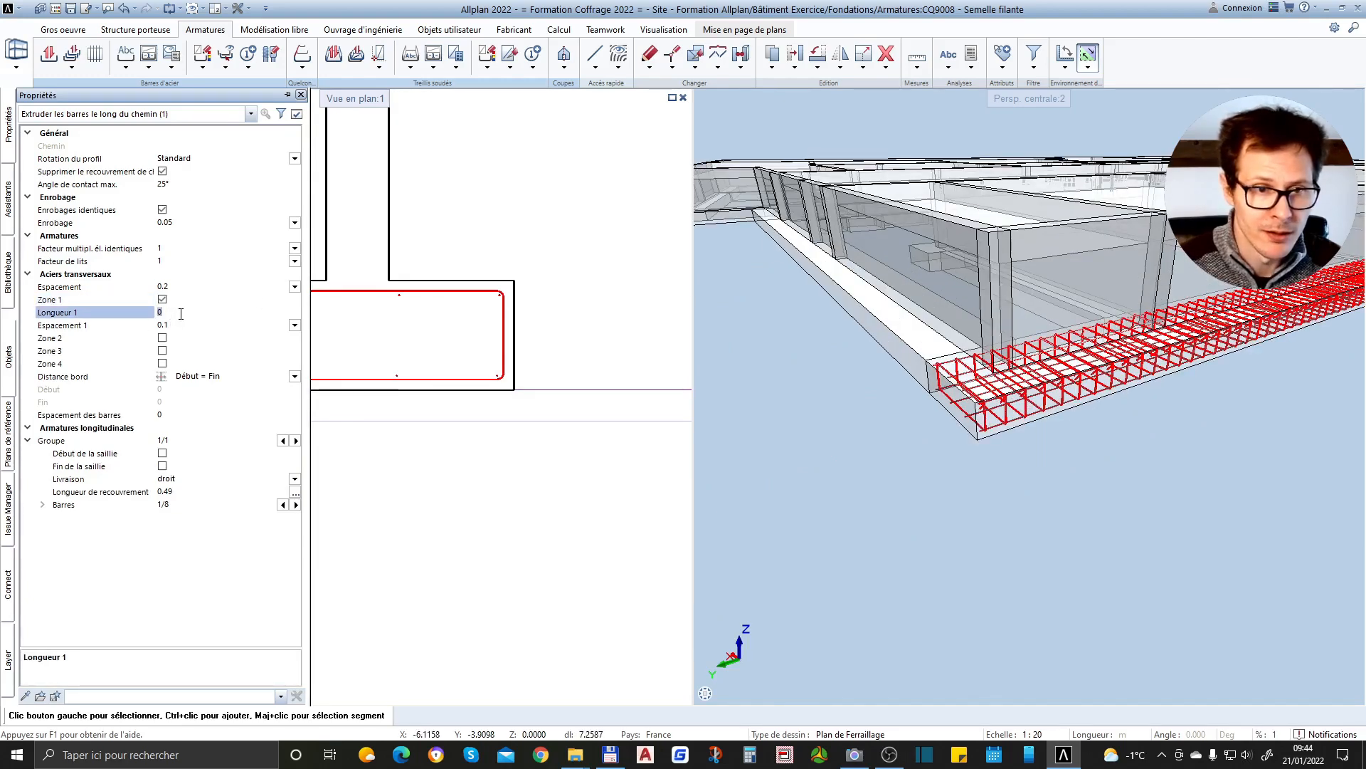
key("Return")
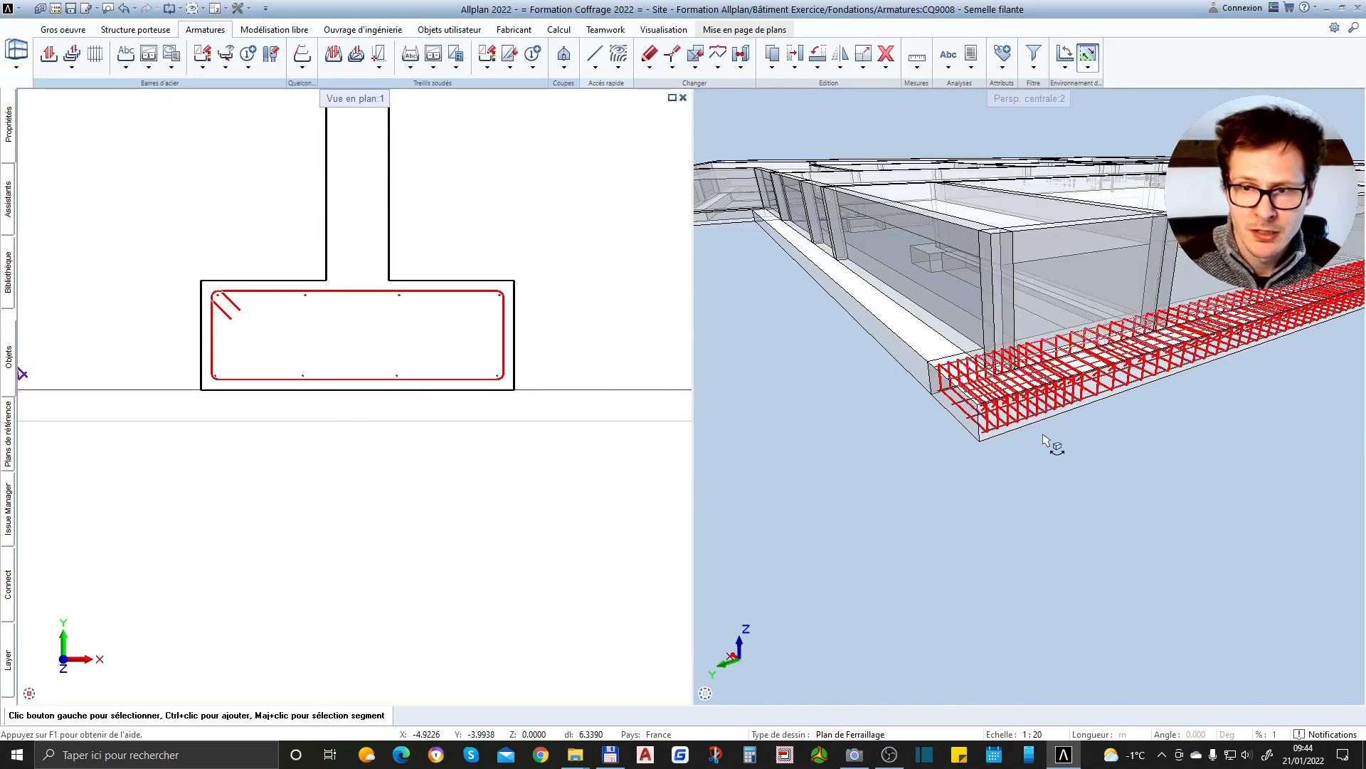
Compare the stirrup spacing at both ends of the footing in the 3D view
middle_click_drag(1046, 420, 1067, 396)
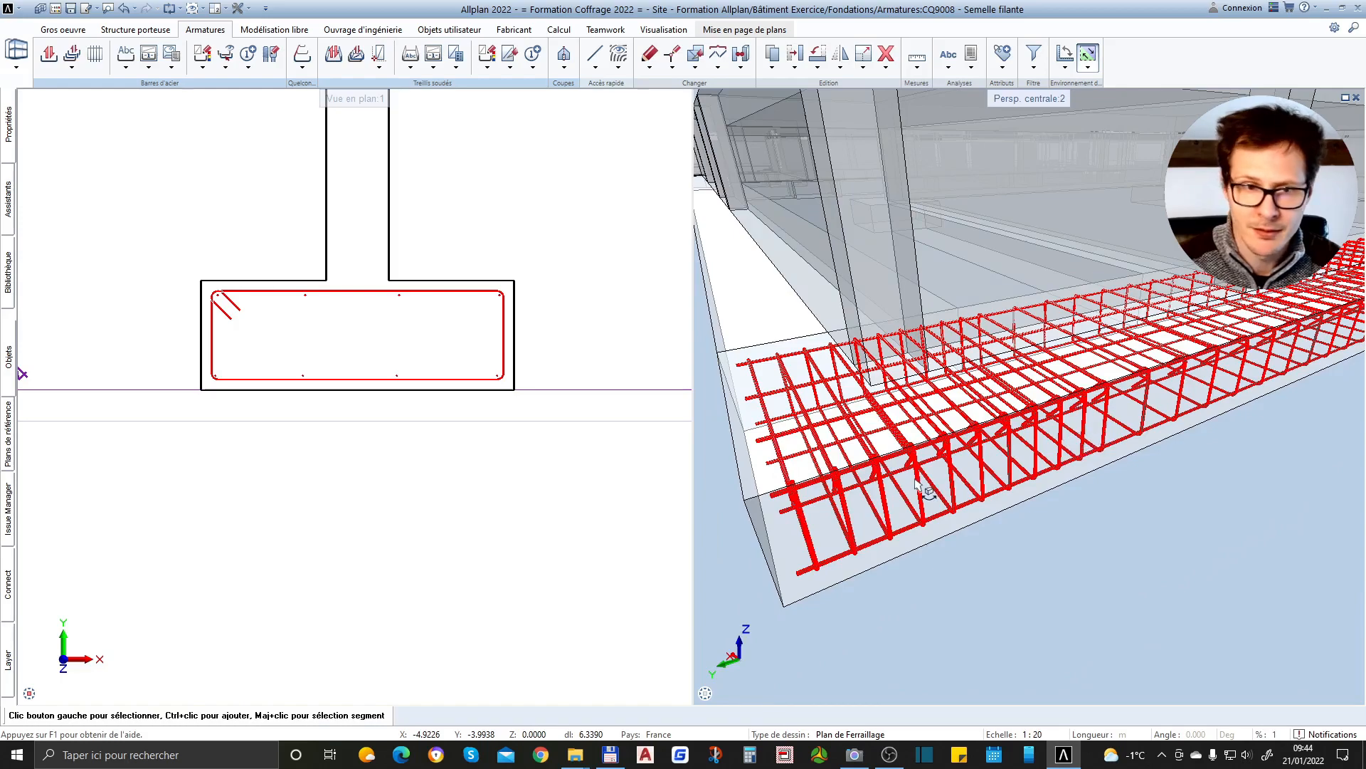
middle_click_drag(1195, 390, 1118, 401)
scroll(1041, 392, "down", 3)
middle_click_drag(1208, 368, 999, 438)
left_click_drag(1249, 347, 982, 357)
scroll(1164, 350, "up", 5)
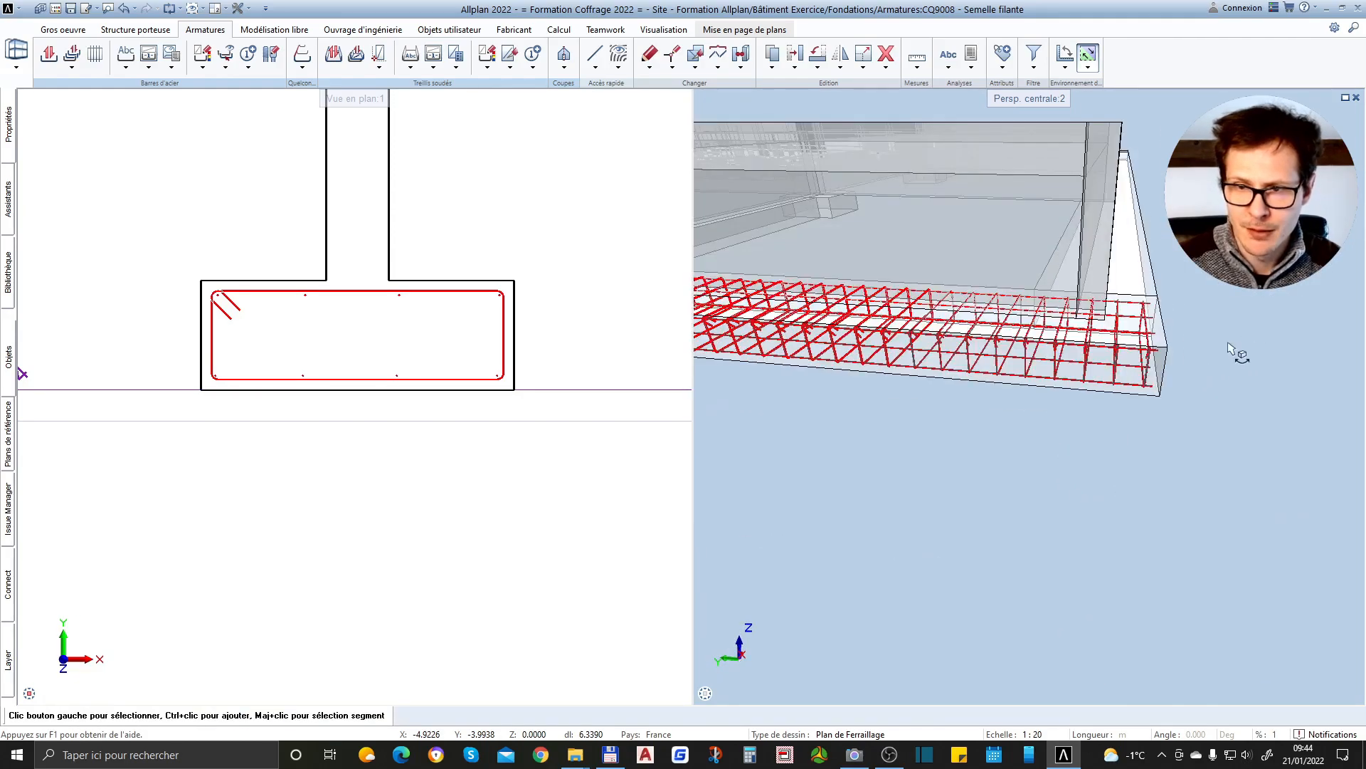
scroll(1239, 351, "down", 4)
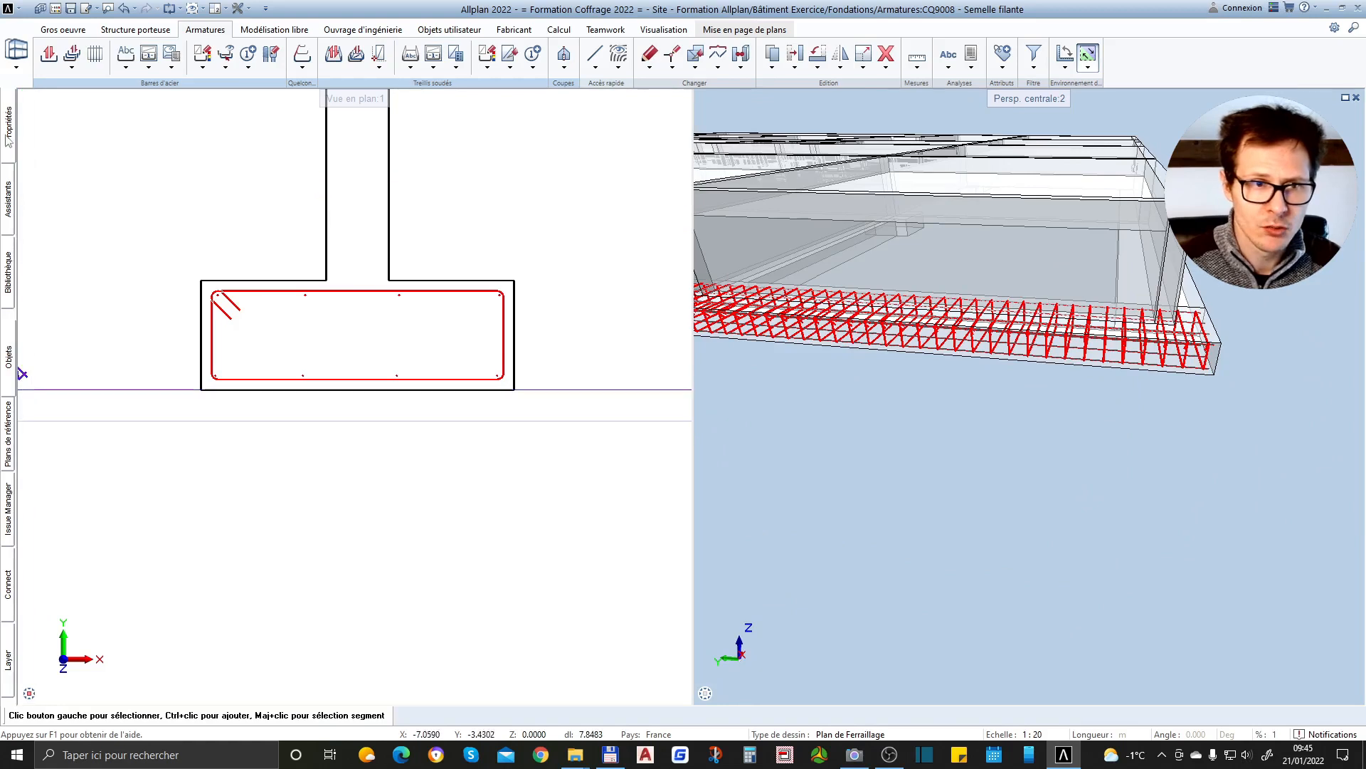
Enable transverse bar Zone 4 for the extrusion and set its length to 1
mouse_move(9, 139)
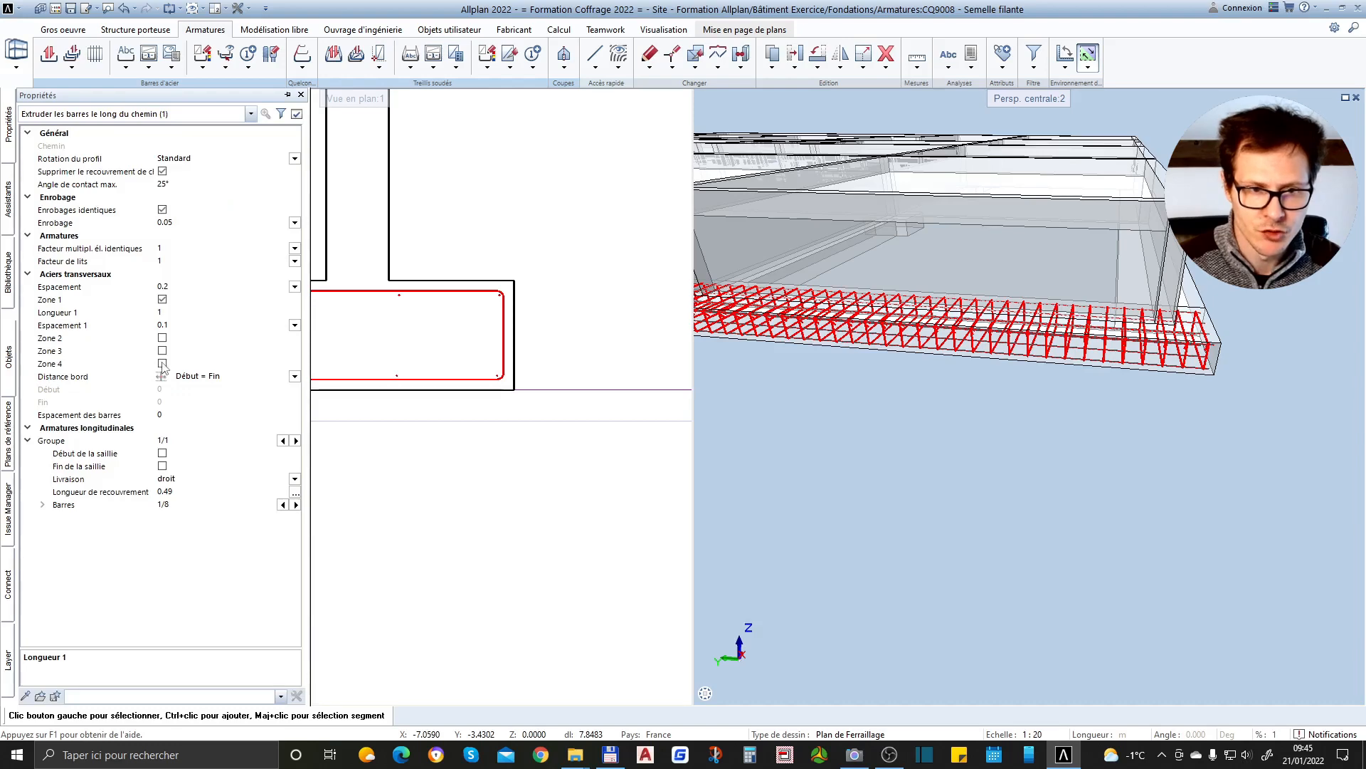
scroll(1198, 358, "down", 2)
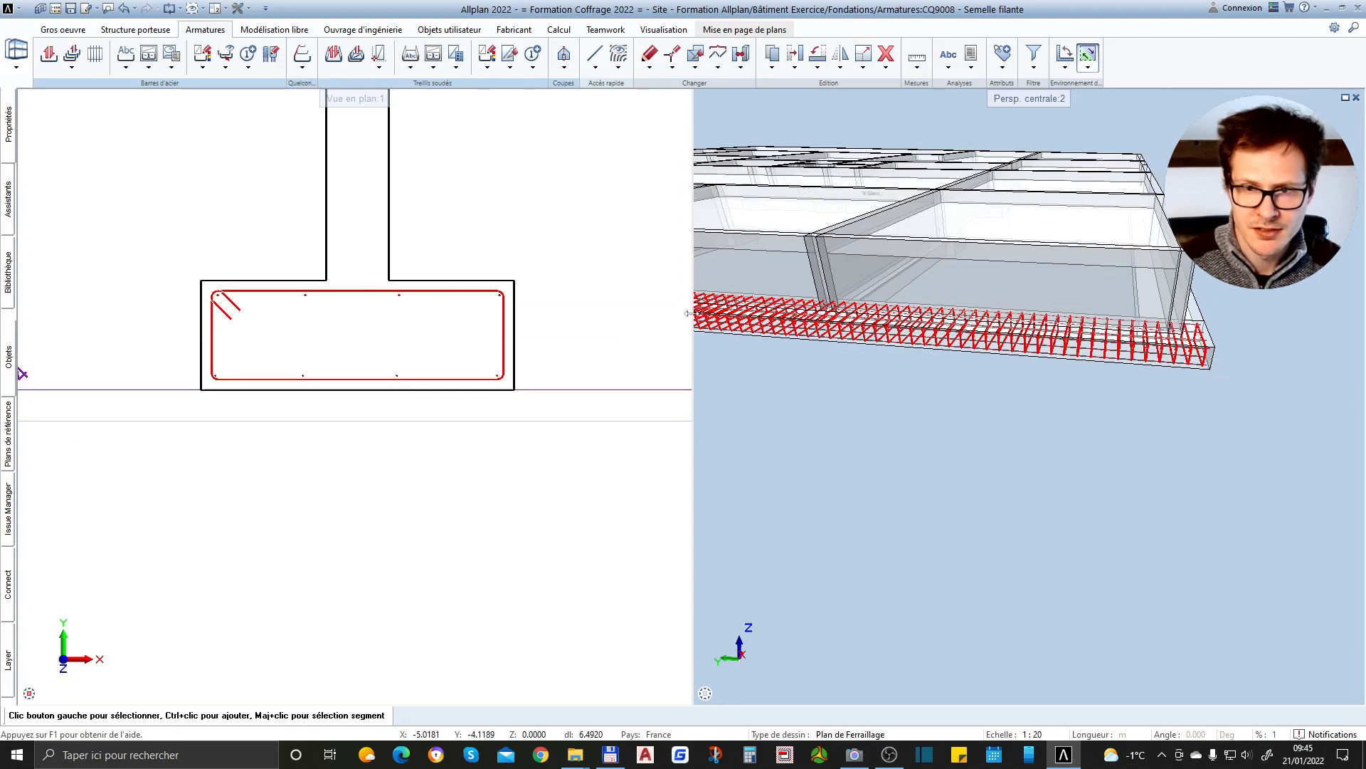
scroll(1127, 390, "down", 1)
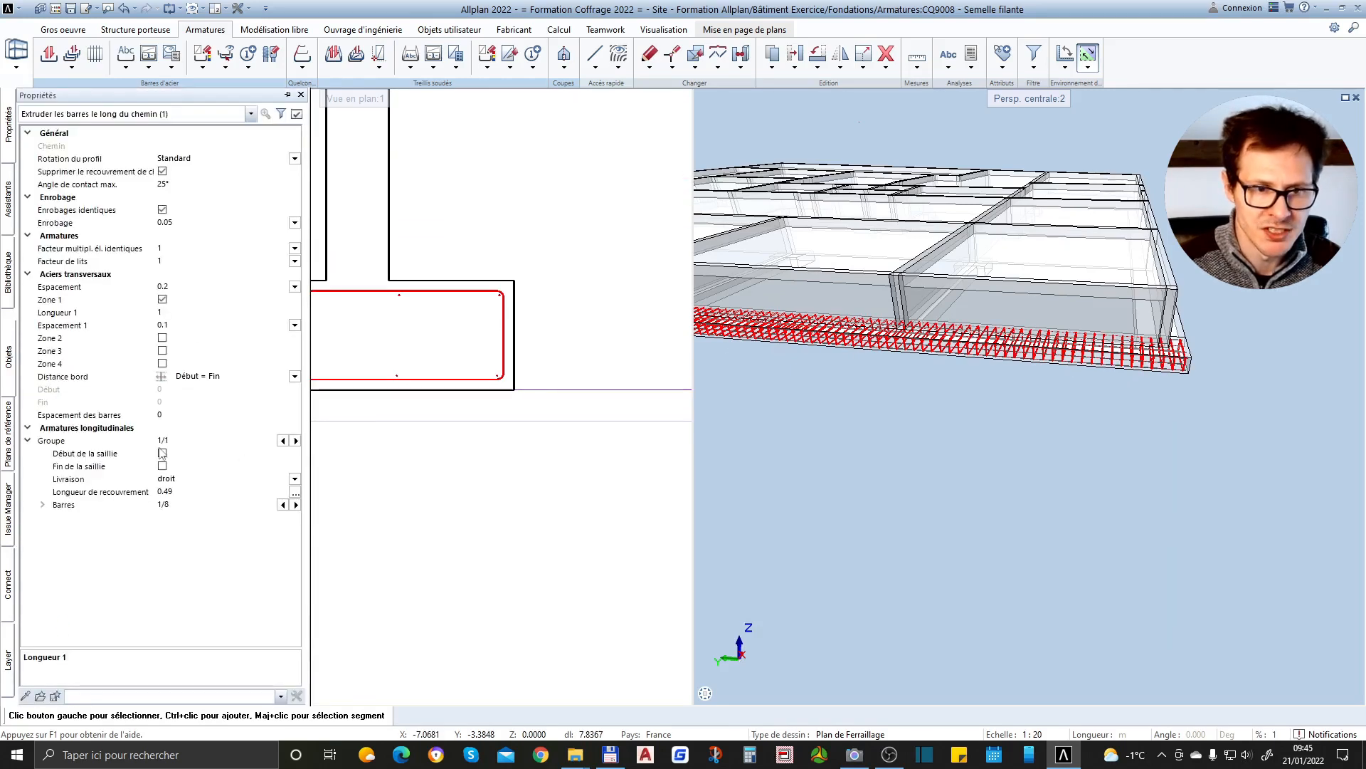
left_click(163, 364)
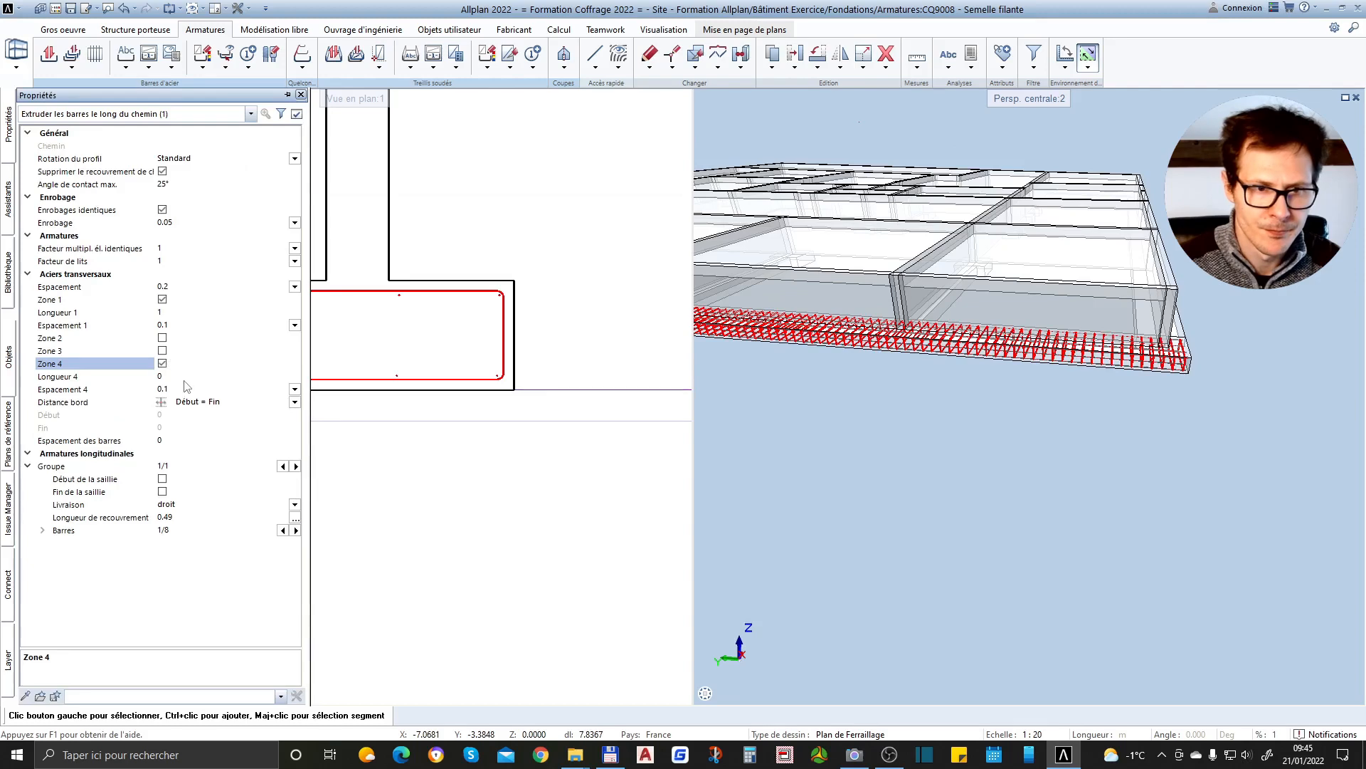
left_click(170, 376)
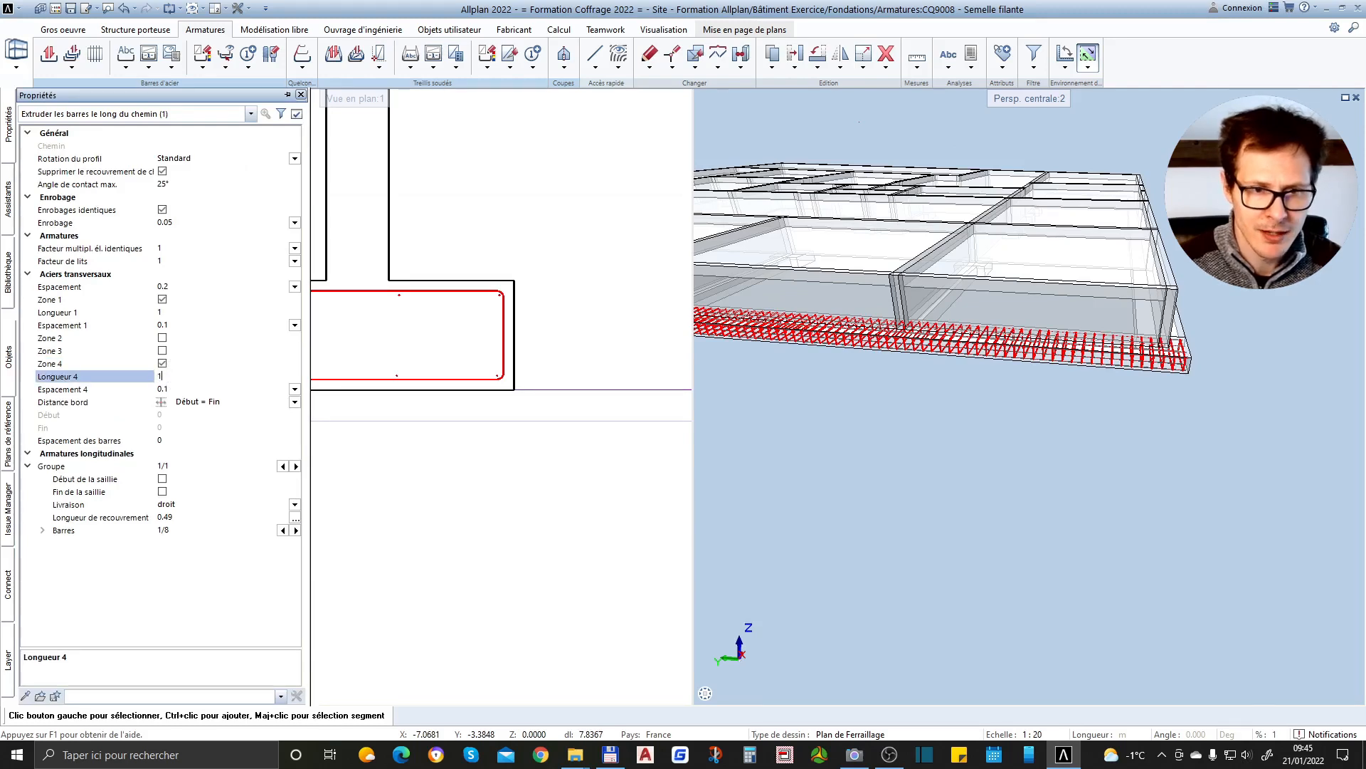
Examine the stirrup distribution along the whole footing in 3D, including the end zones and the middle stretch
scroll(1172, 362, "up", 4)
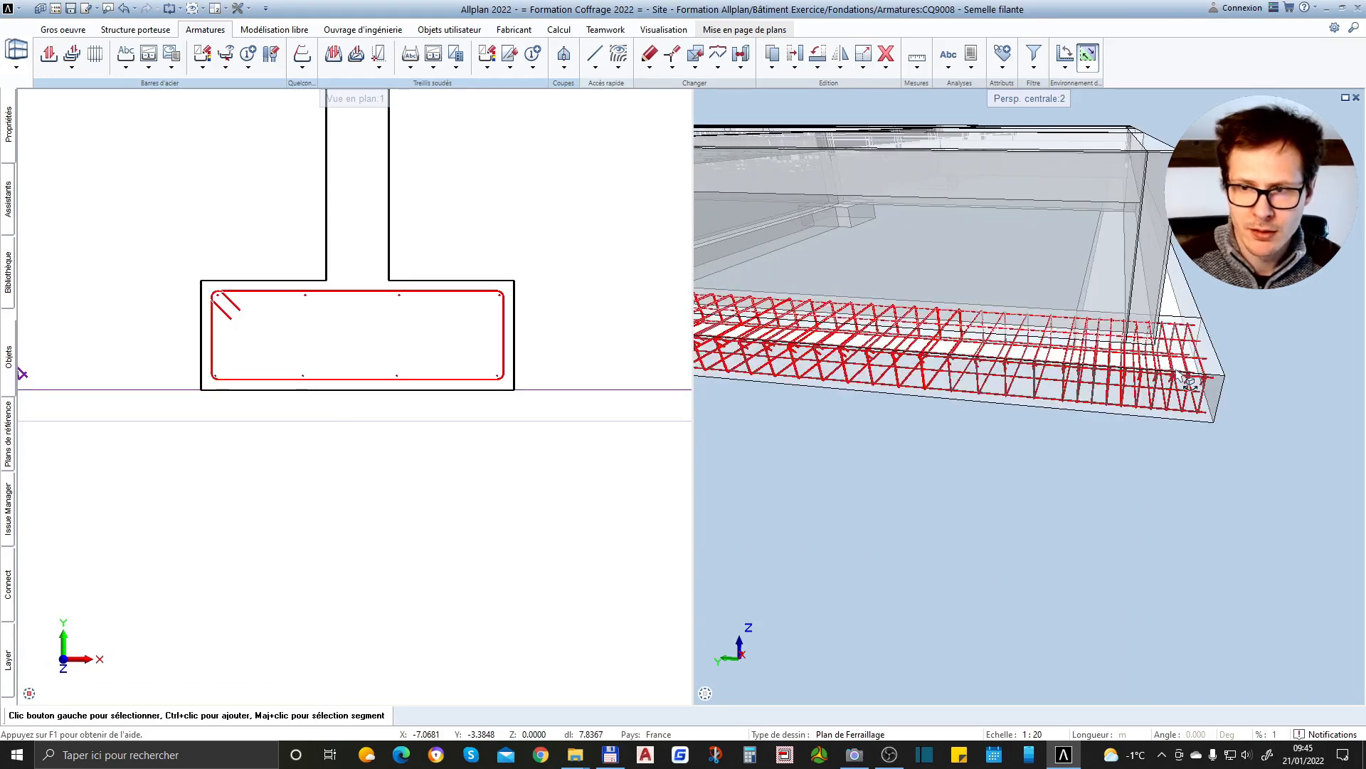
scroll(1214, 418, "down", 5)
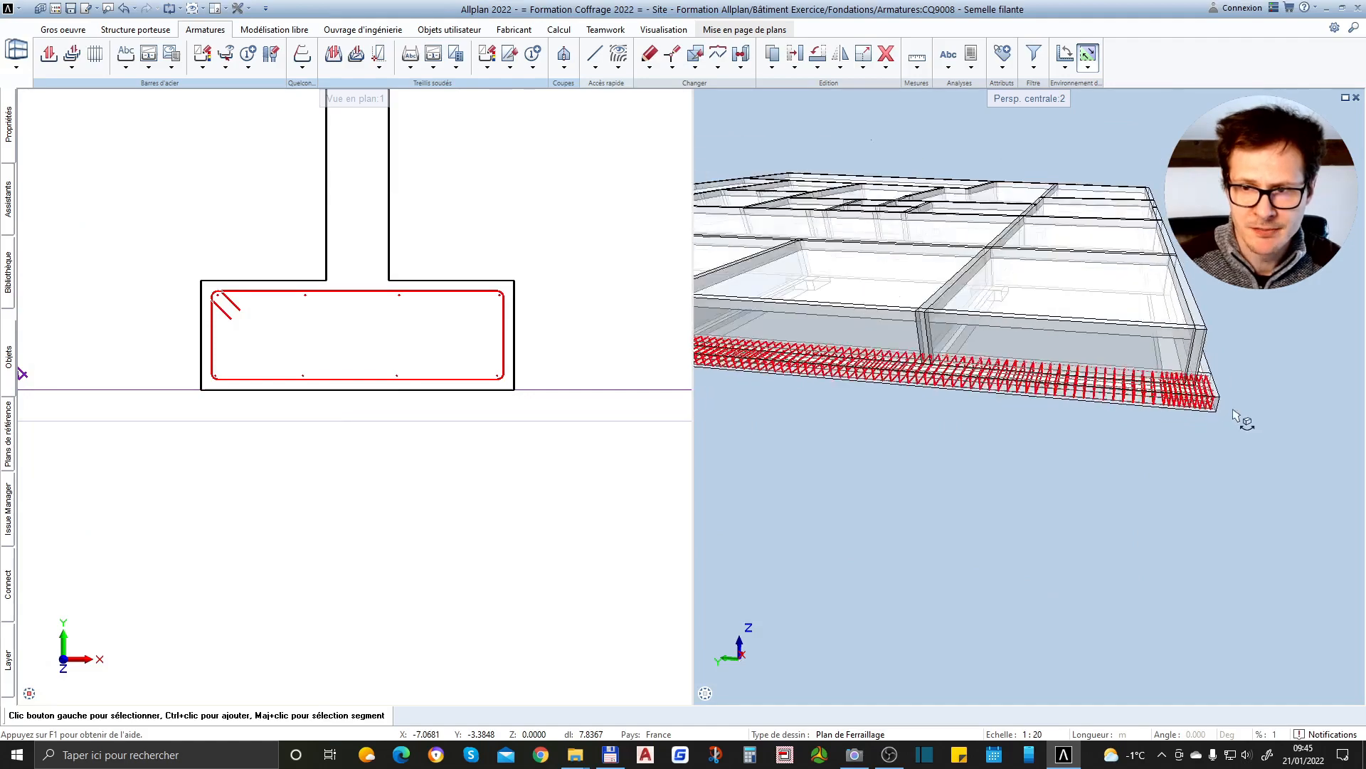
scroll(918, 390, "up", 5)
scroll(1220, 379, "down", 4)
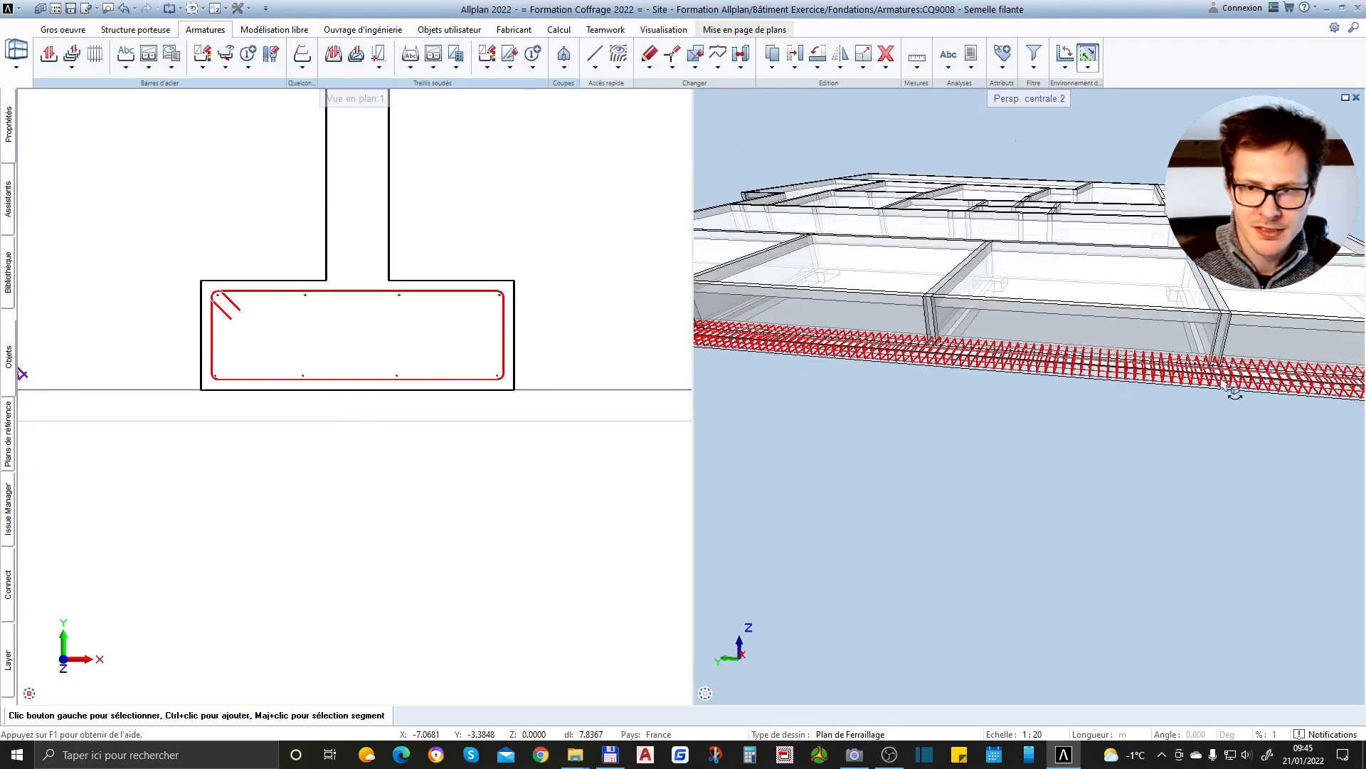
scroll(1019, 378, "down", 2)
scroll(1019, 384, "up", 6)
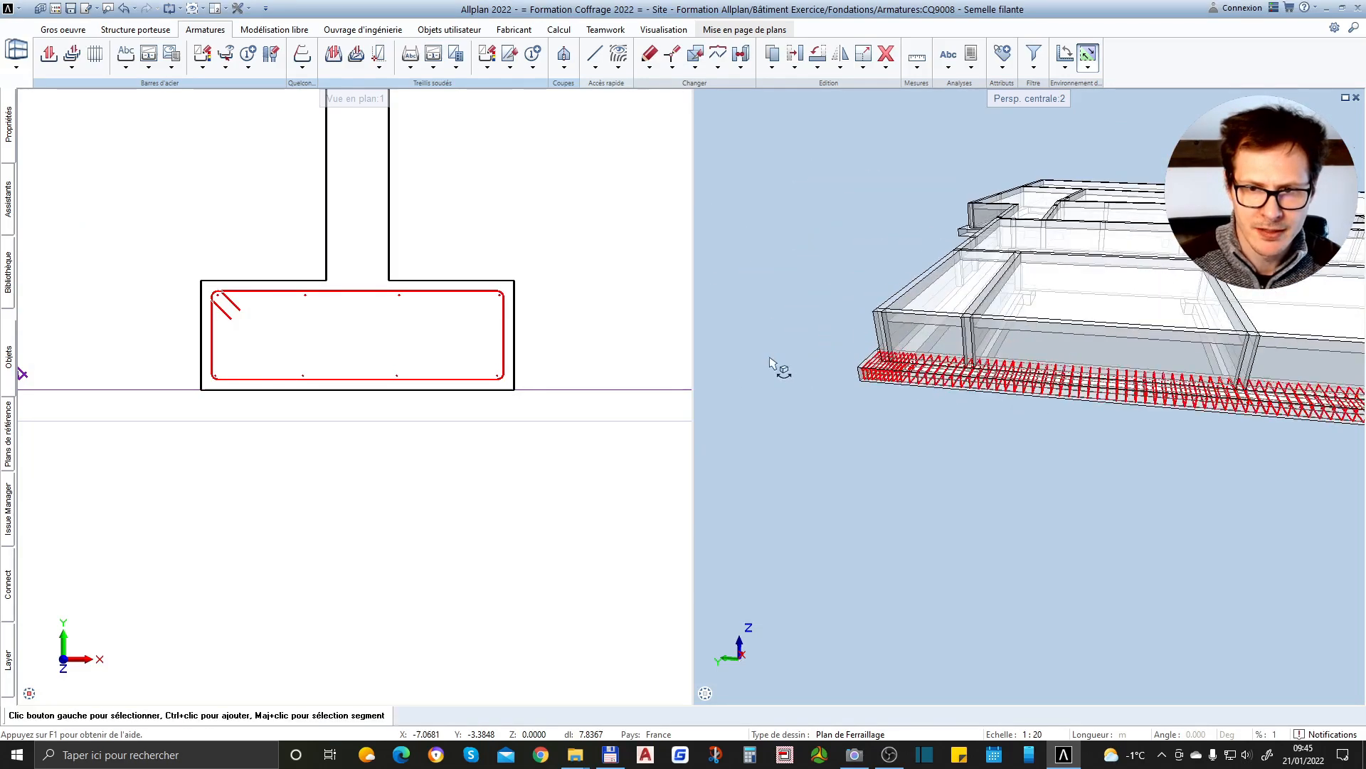
scroll(864, 384, "down", 2)
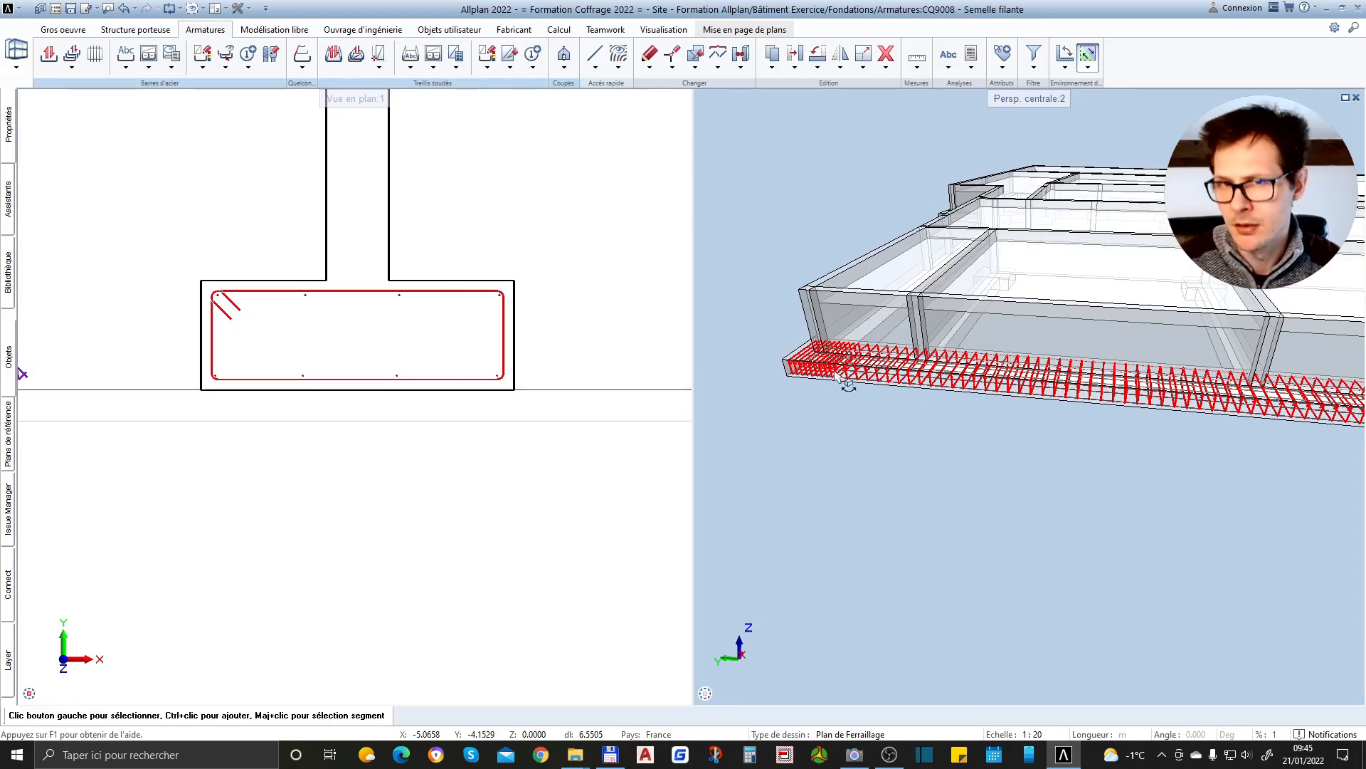
scroll(919, 392, "down", 3)
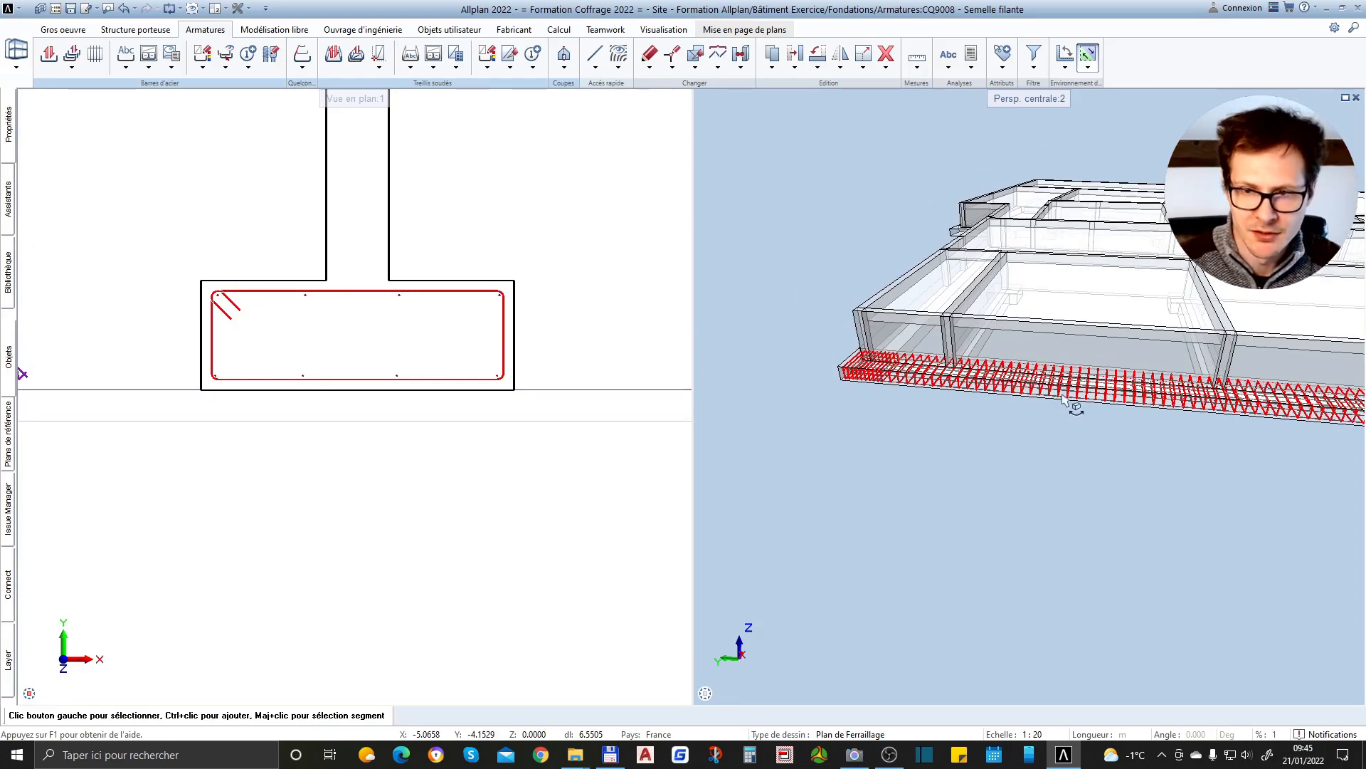
Examine the closely spaced stirrups and the longitudinal bar ends at the far end of the strip footing in 3D
scroll(522, 324, "up", 3)
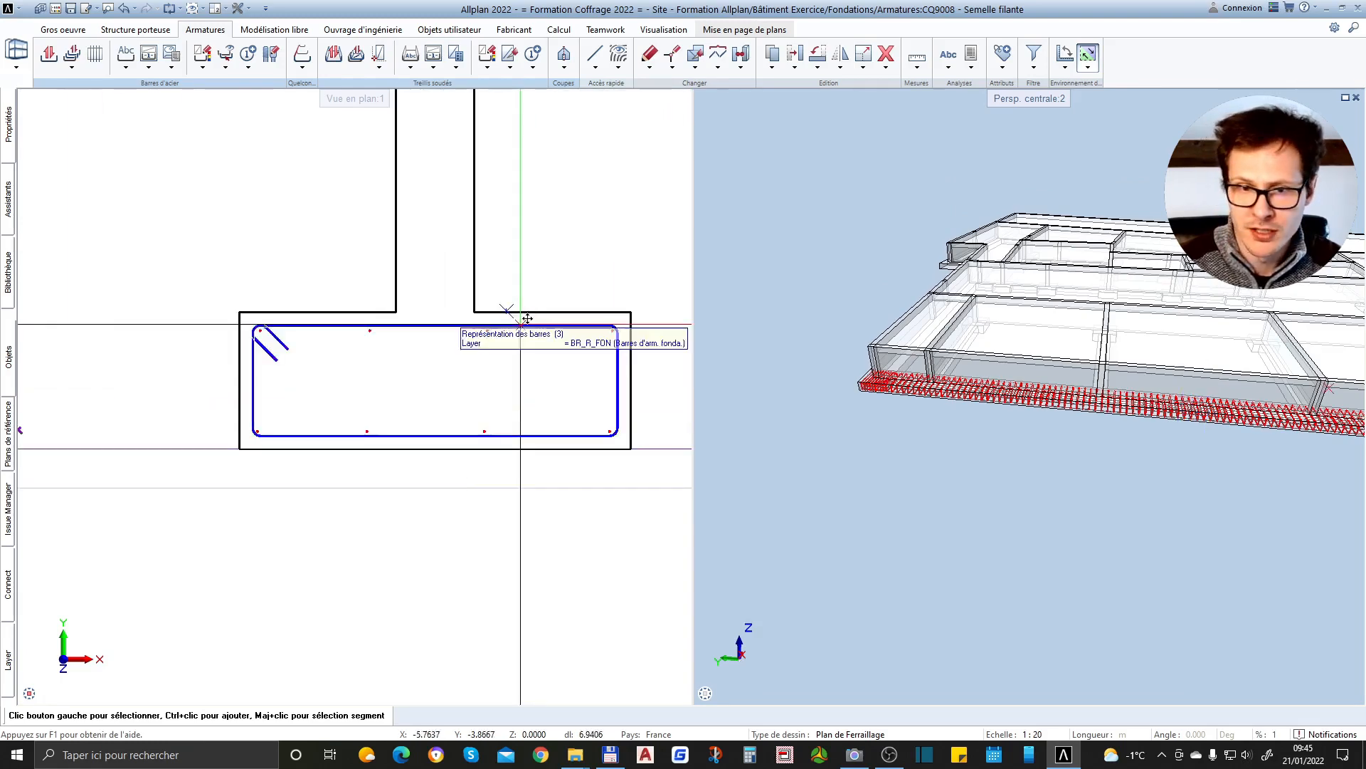
scroll(1036, 447, "down", 3)
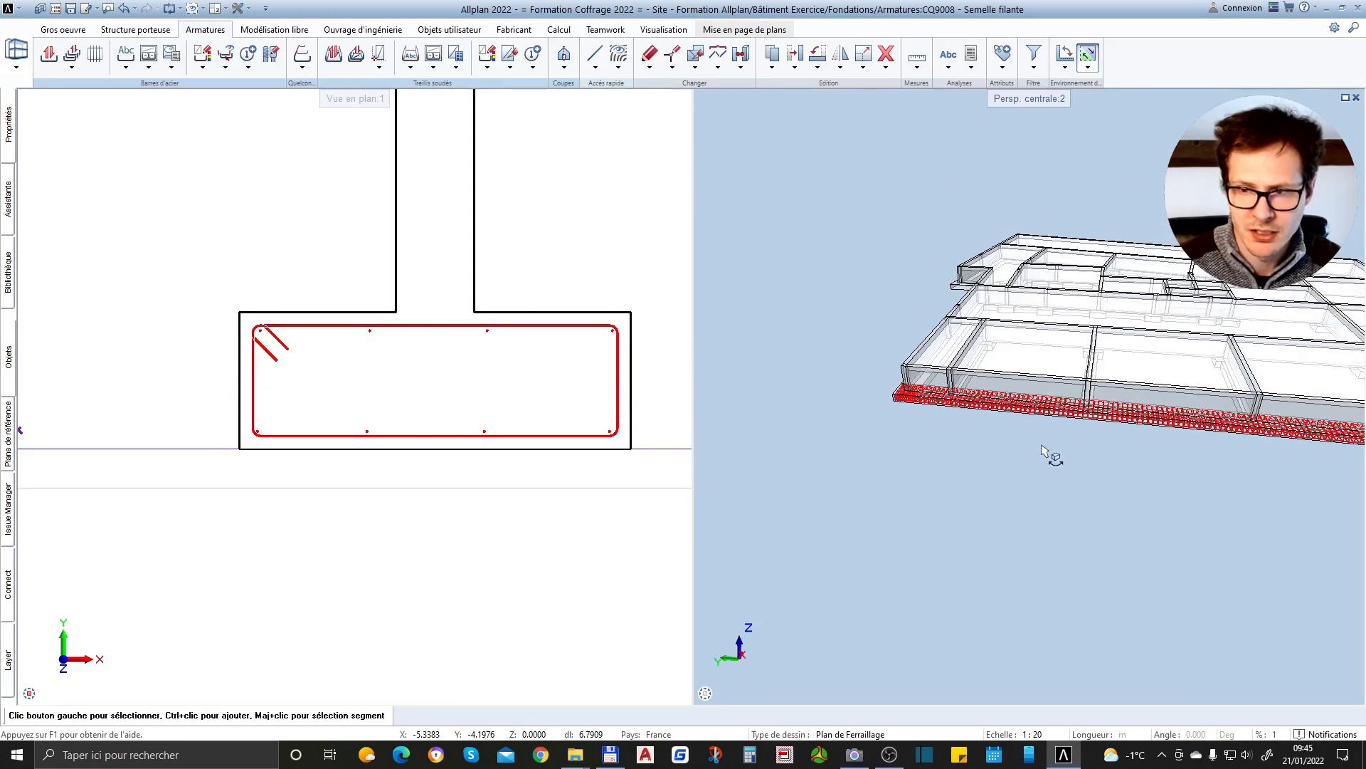
middle_click_drag(1256, 471, 1161, 480)
scroll(1302, 491, "up", 5)
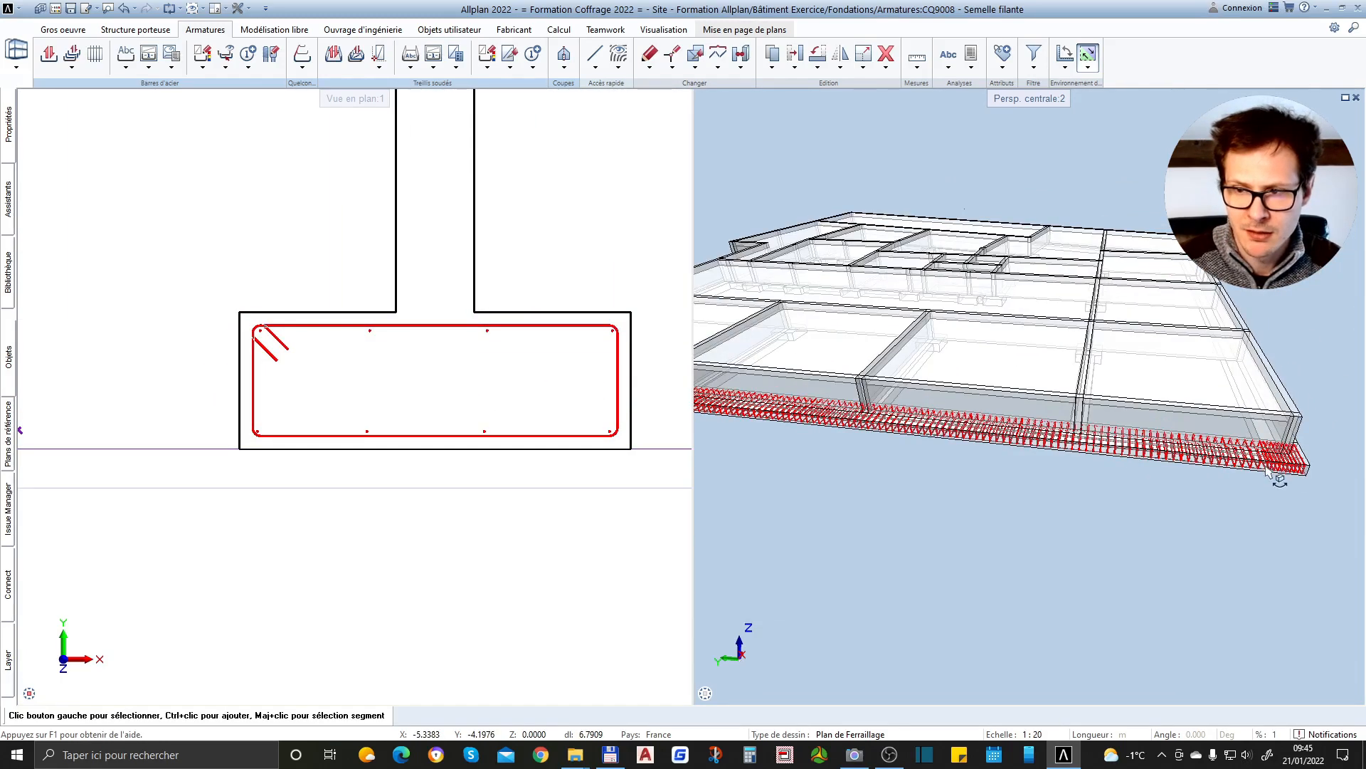
middle_click_drag(1292, 487, 1236, 505)
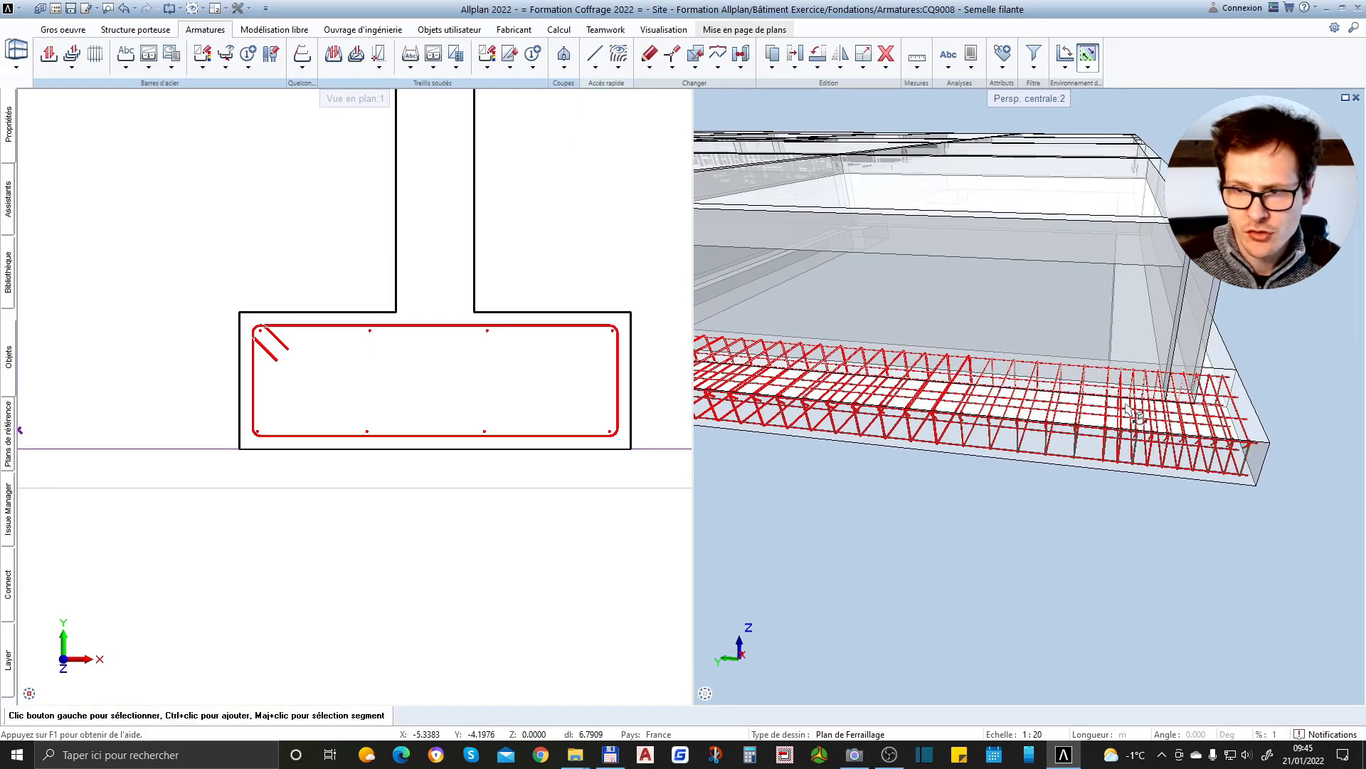
scroll(1209, 474, "up", 3)
scroll(1196, 438, "up", 3)
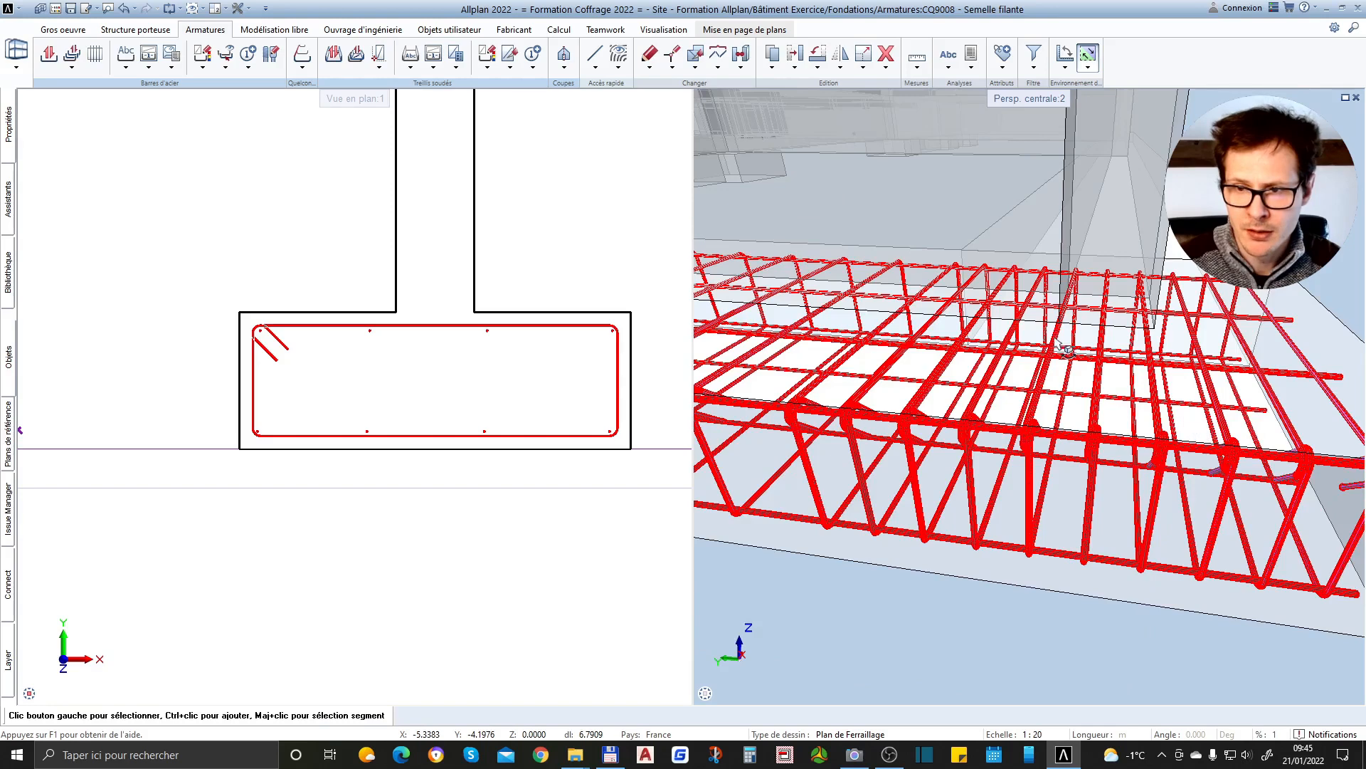
scroll(1271, 334, "down", 5)
scroll(1168, 363, "up", 2)
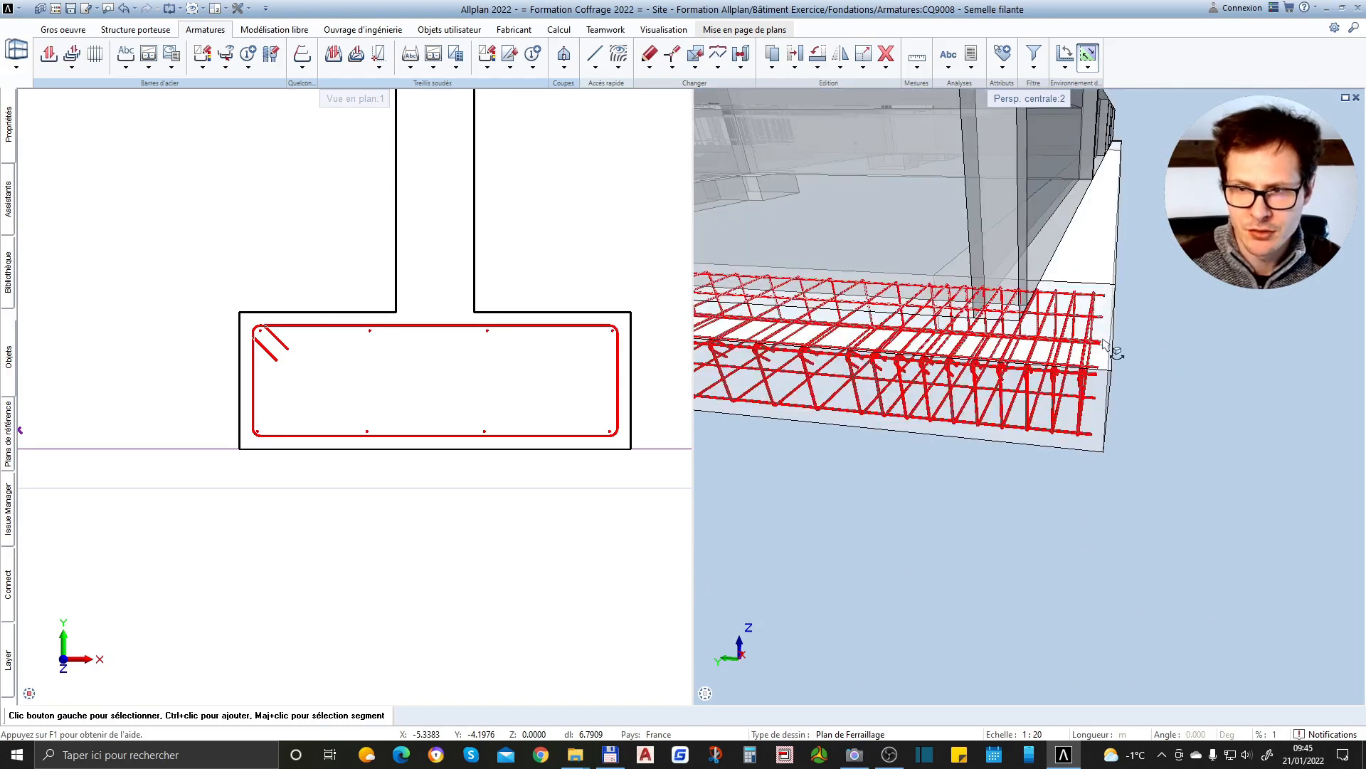
middle_click_drag(1160, 427, 1131, 474, "shift")
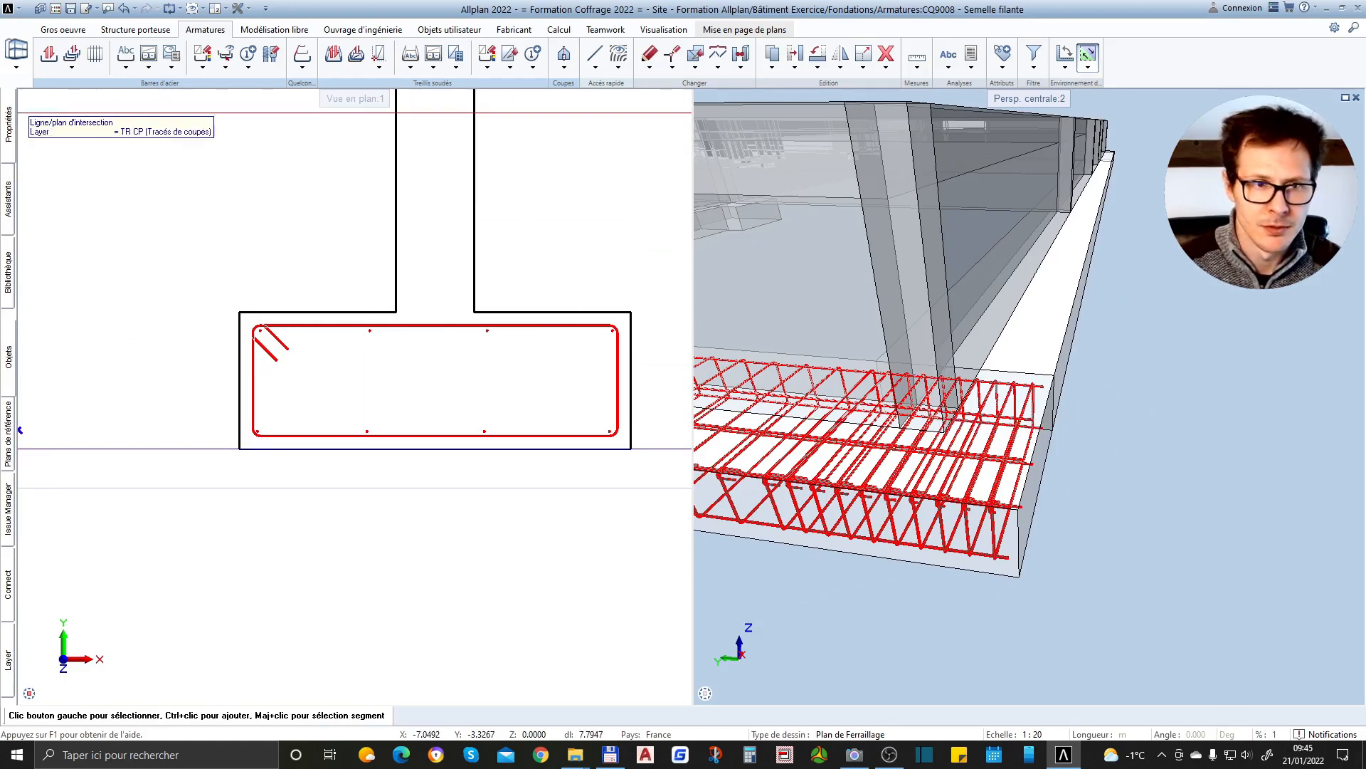
Turn off identical covers for the extrusion and set both the start cover and the end cover to 0.5
left_click(9, 128)
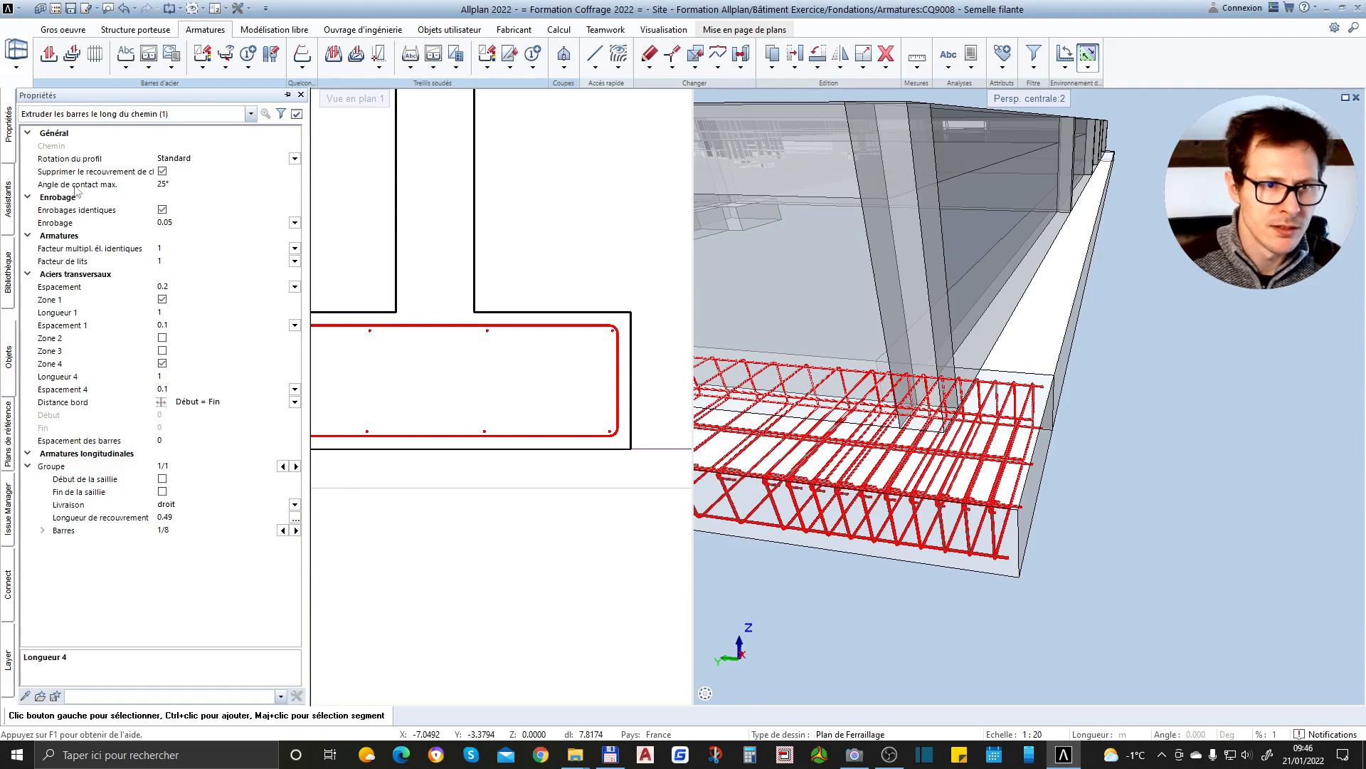
left_click(162, 210)
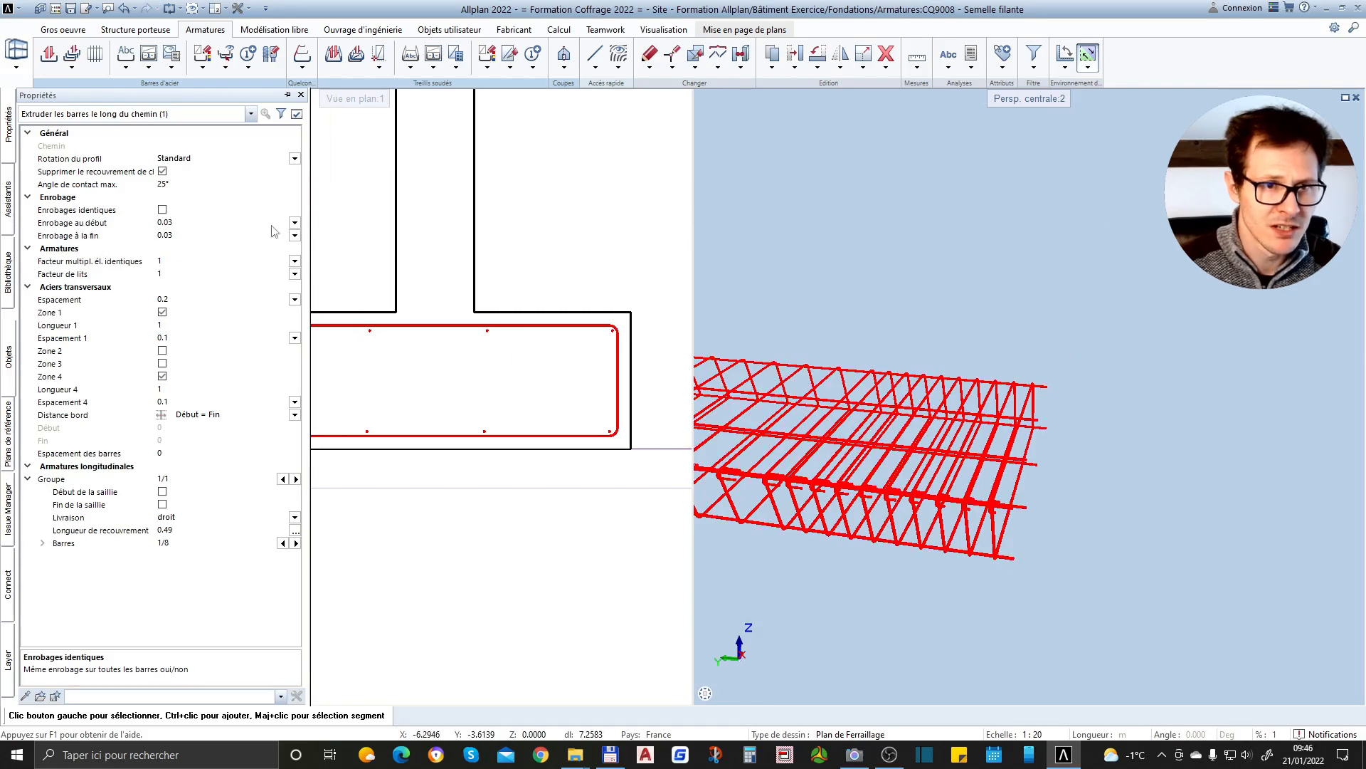
left_click(193, 224)
type(".5")
key("Return")
left_click(182, 235)
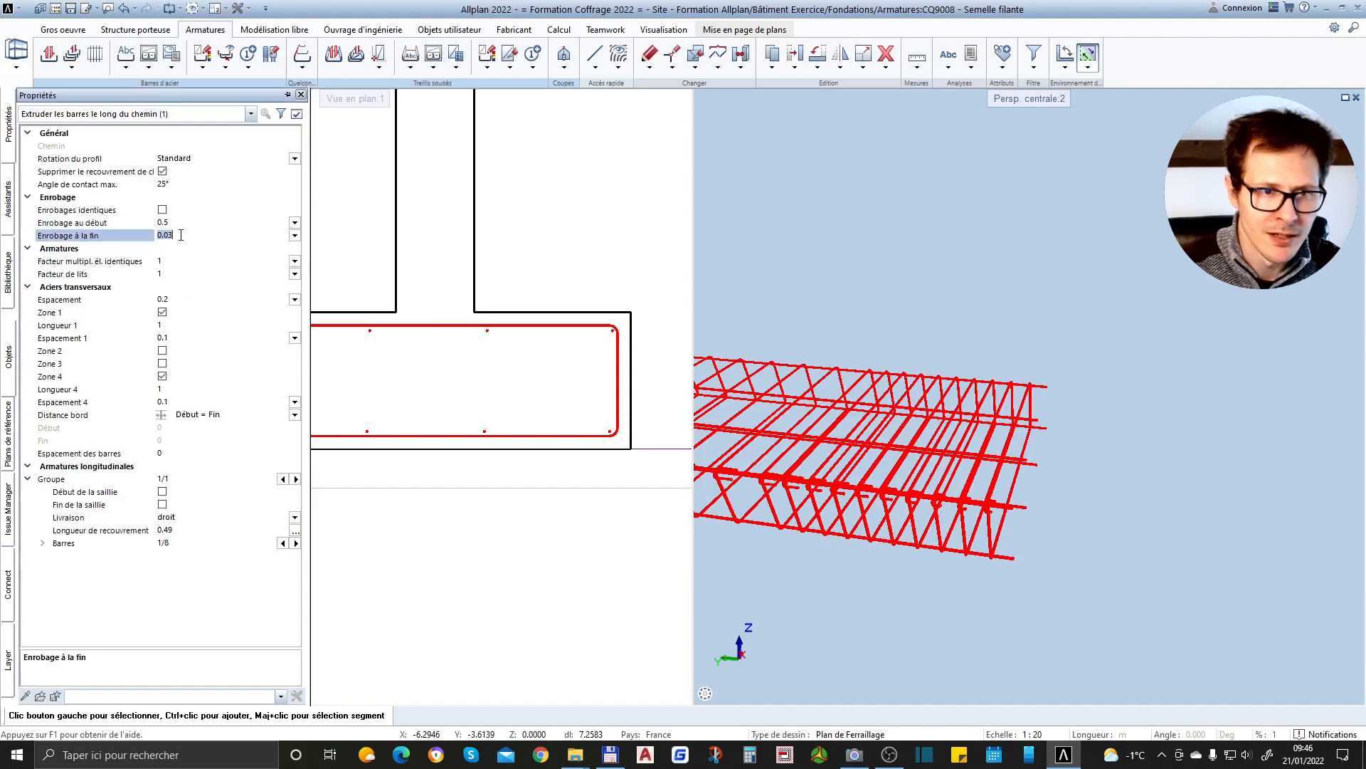
key("Return")
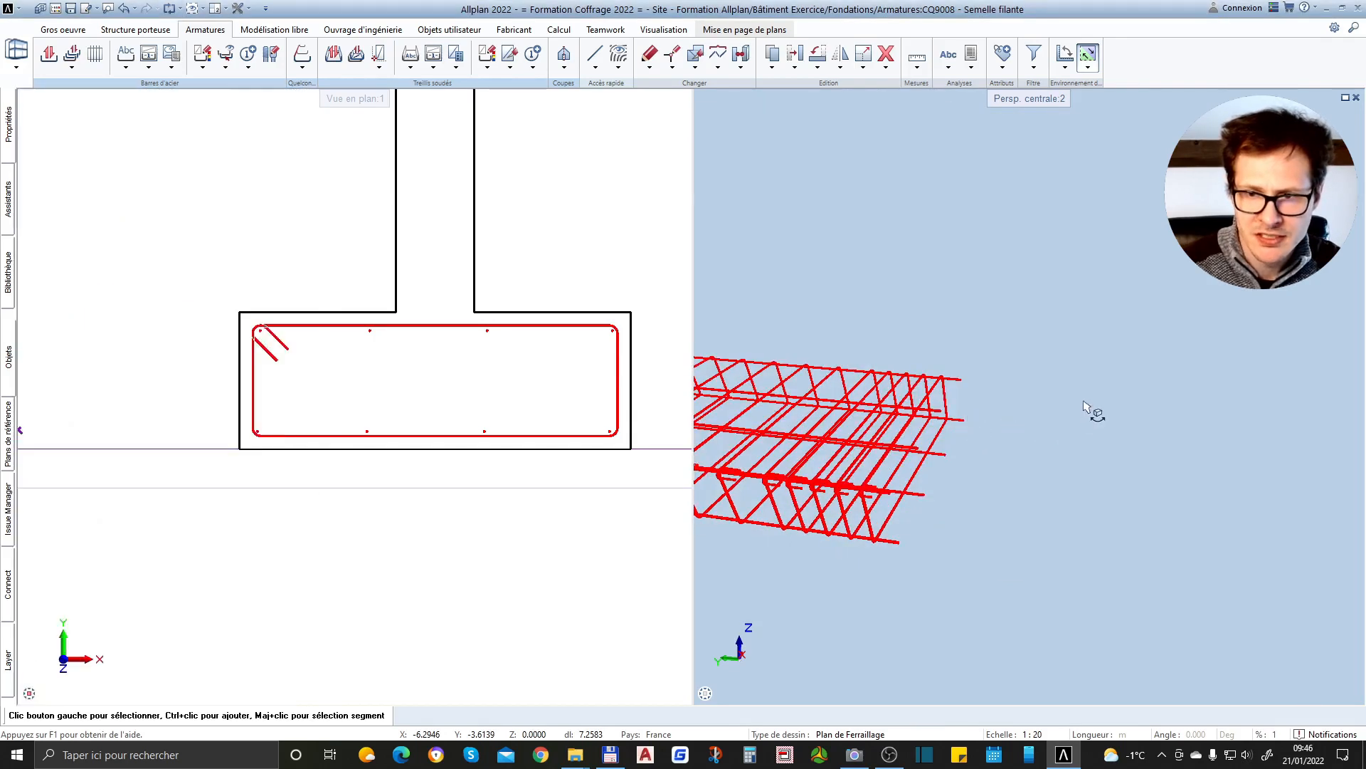
Check the gap between the reinforcement and the concrete edge at both ends of the footing in 3D
scroll(1085, 406, "down", 3)
scroll(970, 372, "up", 3)
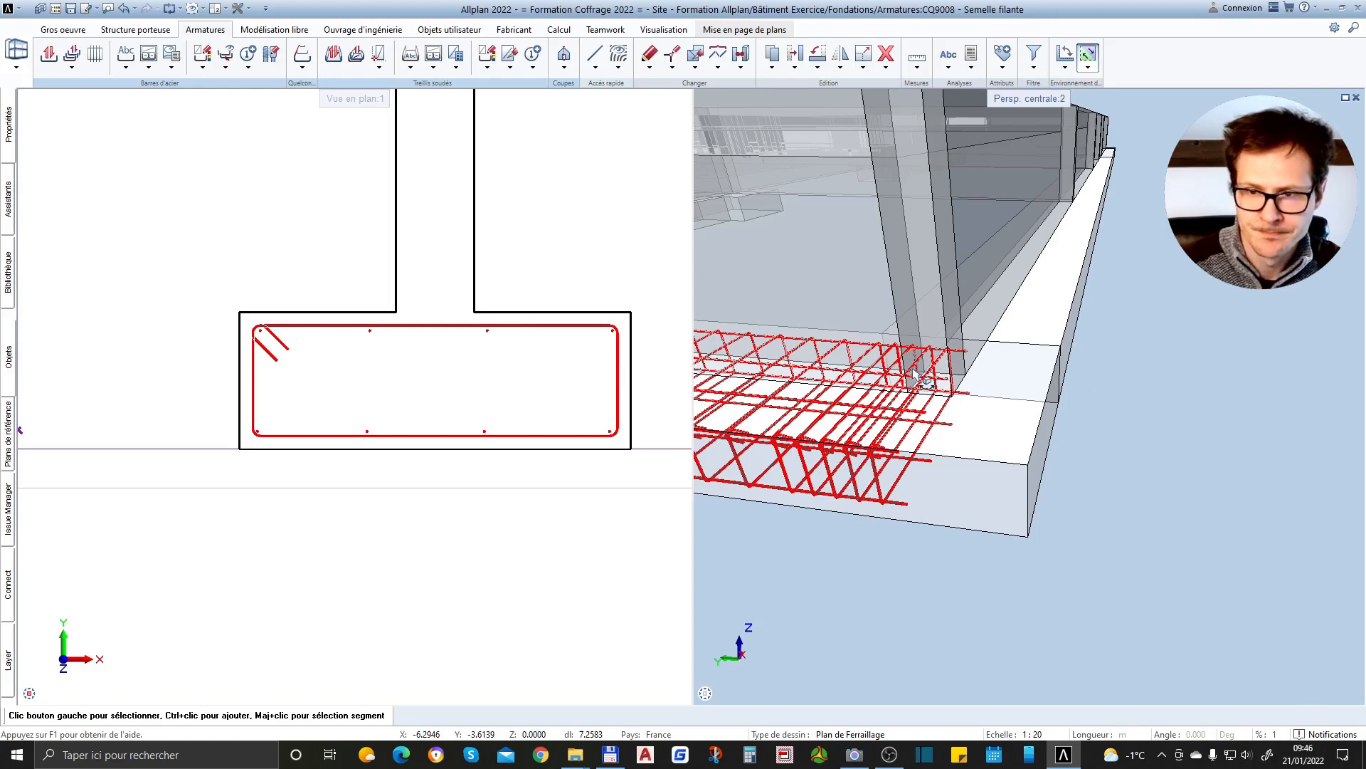
scroll(913, 374, "up", 2)
scroll(1251, 345, "down", 5)
scroll(1254, 355, "down", 3)
scroll(838, 348, "up", 4)
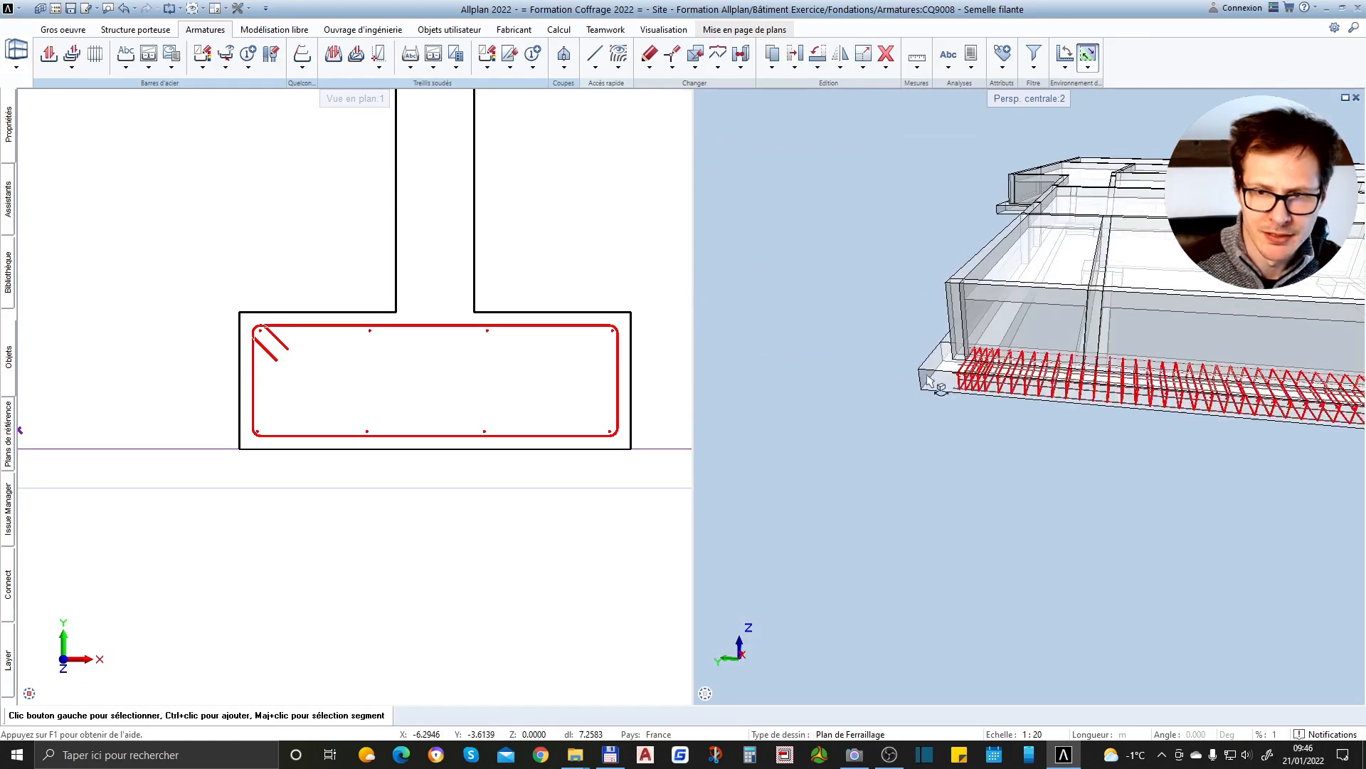
scroll(927, 372, "up", 3)
middle_click_drag(929, 346, 1131, 407)
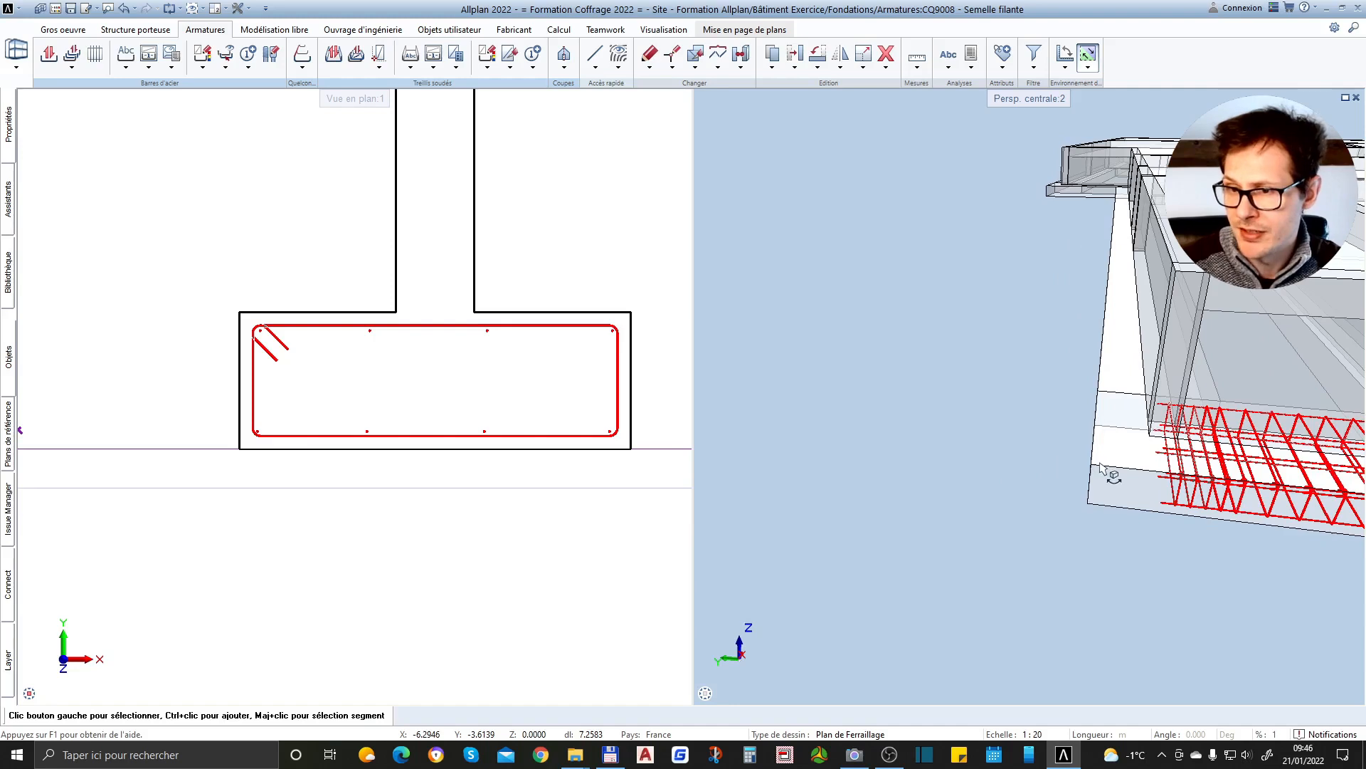
scroll(1222, 442, "up", 2)
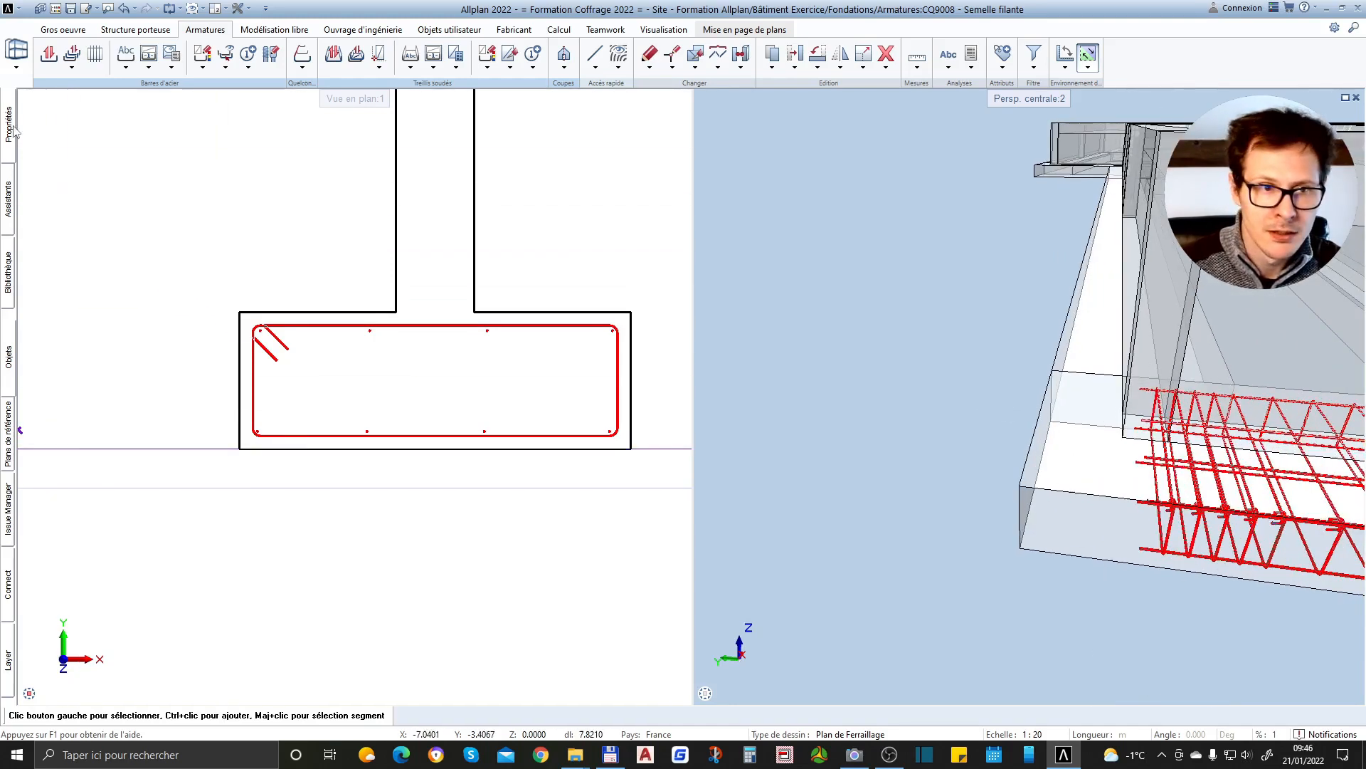
Set the extrusion's start cover (Enrobage au début) to 0.03
mouse_move(9, 135)
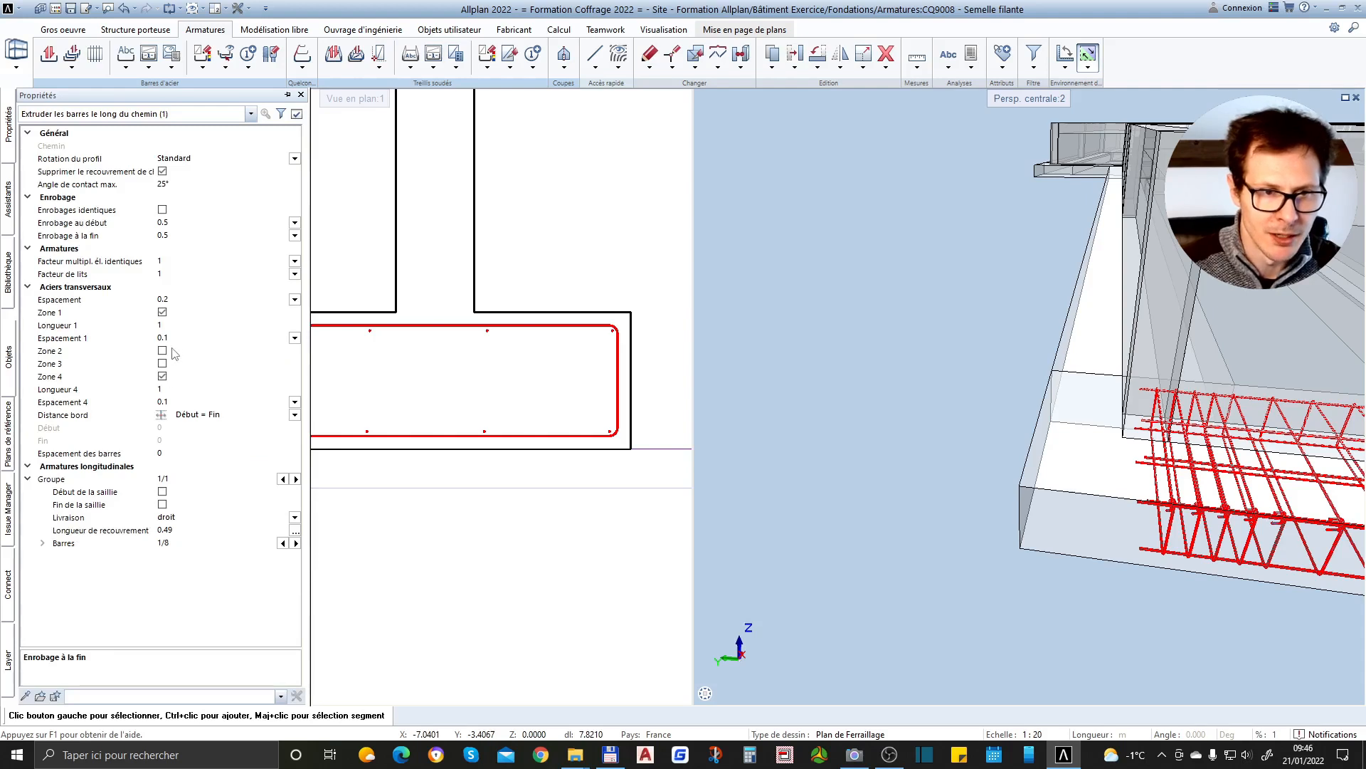
left_click(183, 225)
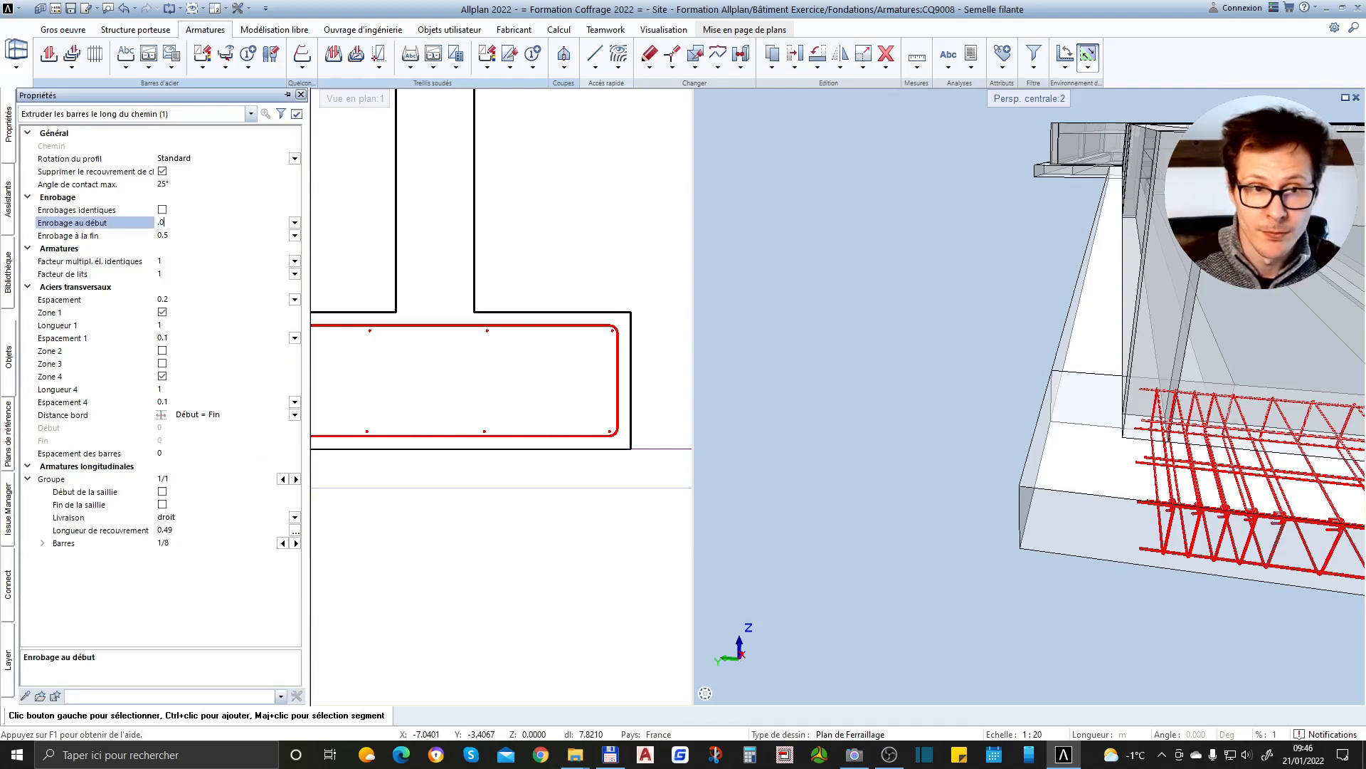
type(".03")
key("Return")
Compare the cover at the start of the footing with the cover at its other end in 3D
scroll(1081, 474, "up", 2)
scroll(849, 420, "down", 4)
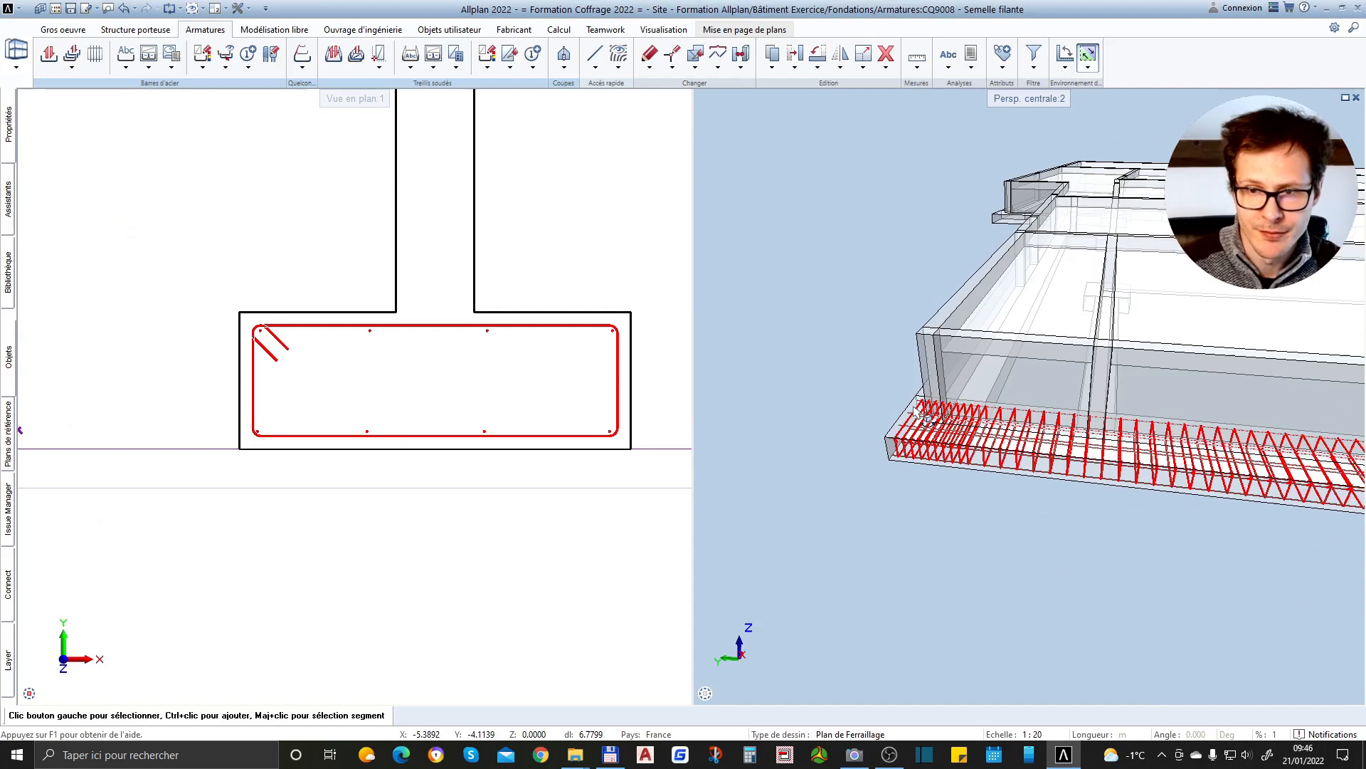
scroll(863, 399, "down", 2)
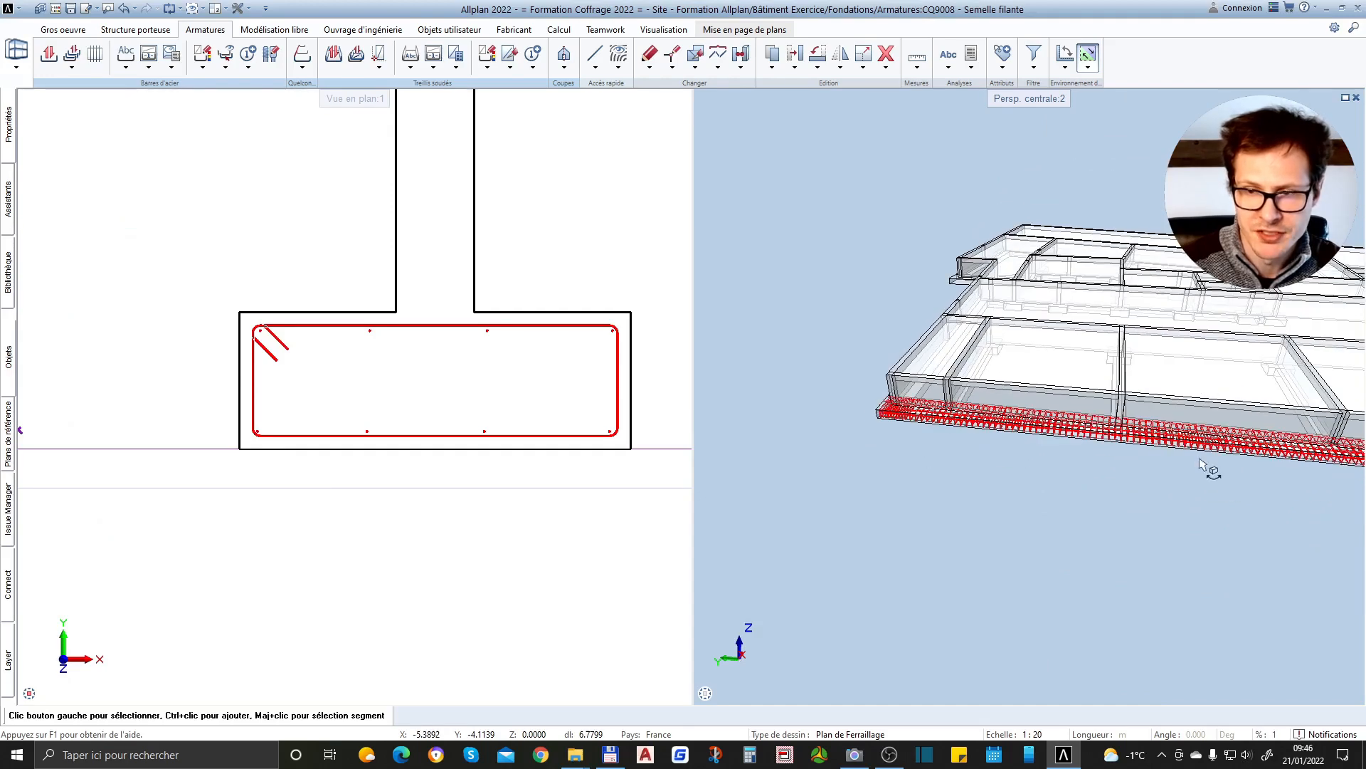
scroll(1203, 456, "down", 3)
scroll(1174, 469, "up", 5)
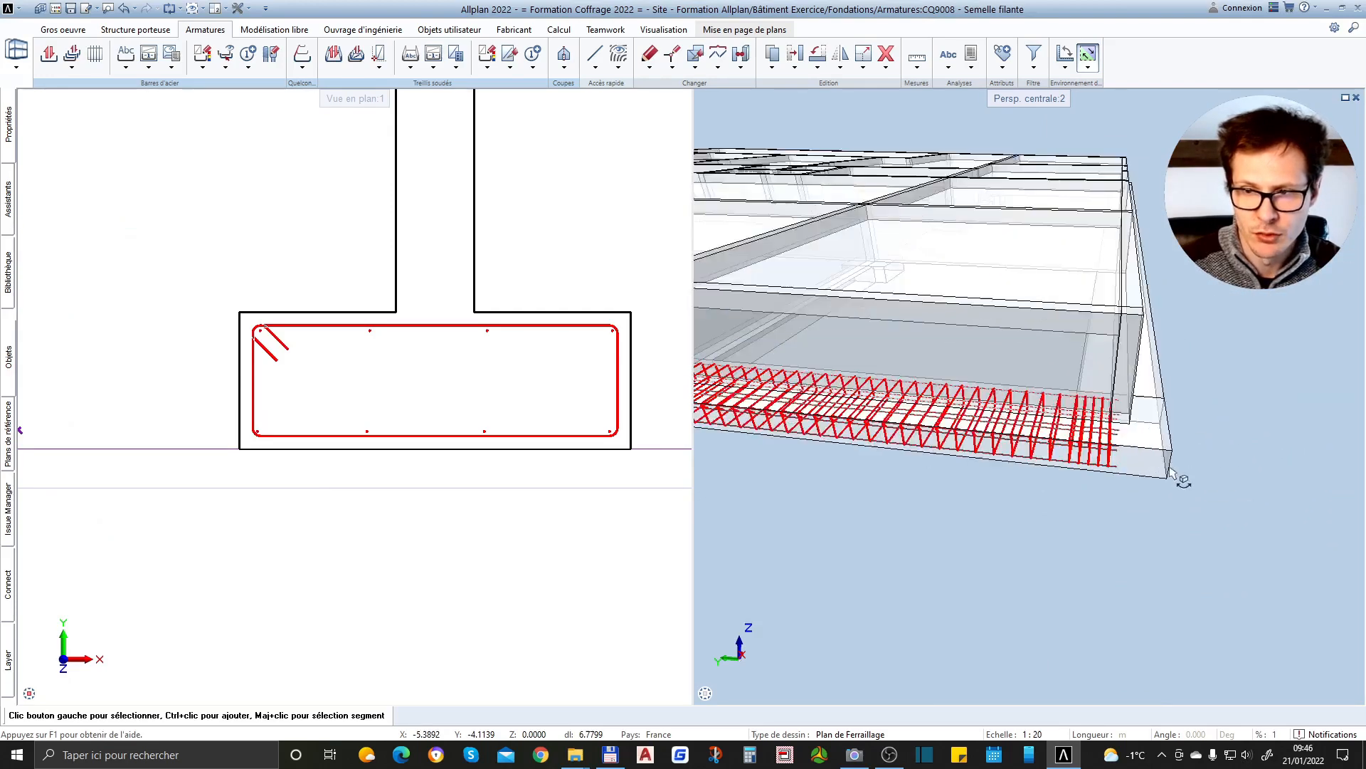
scroll(1171, 475, "up", 4)
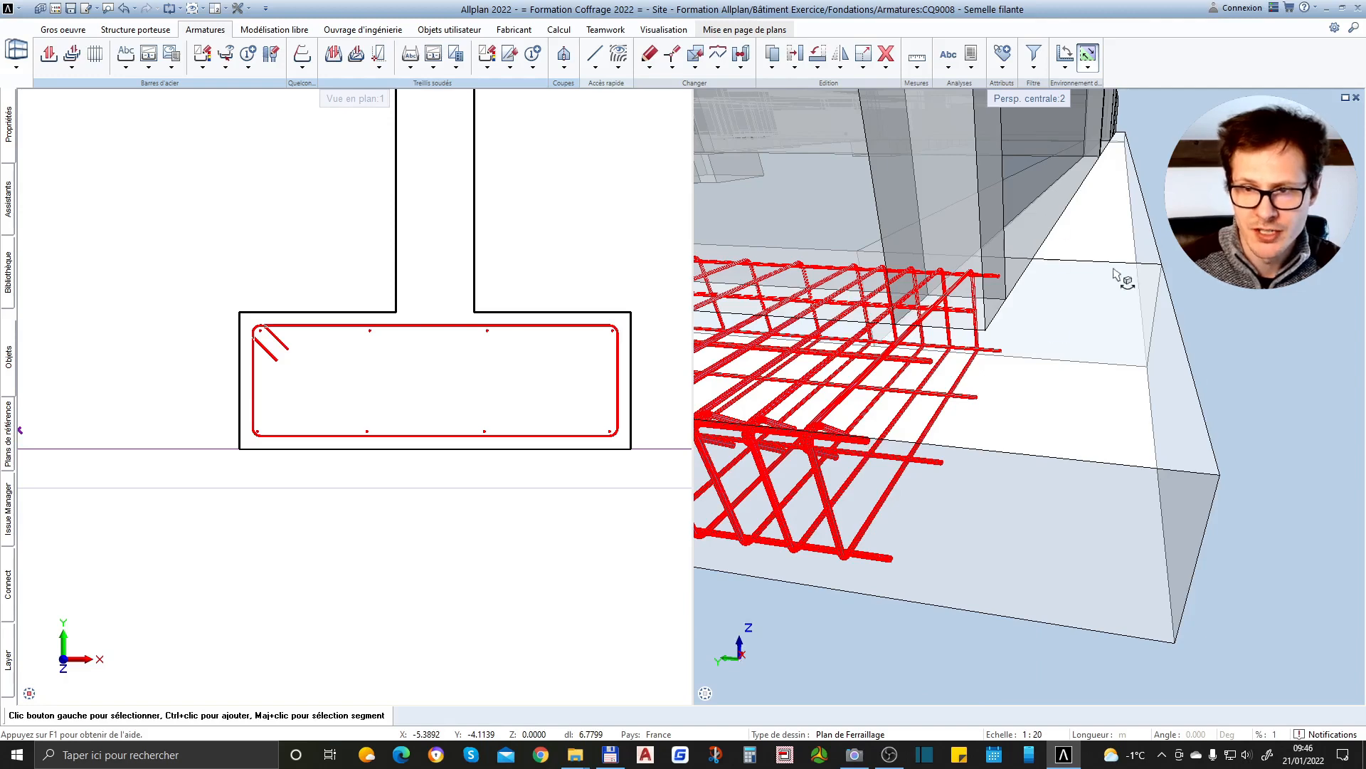
scroll(985, 343, "down", 5)
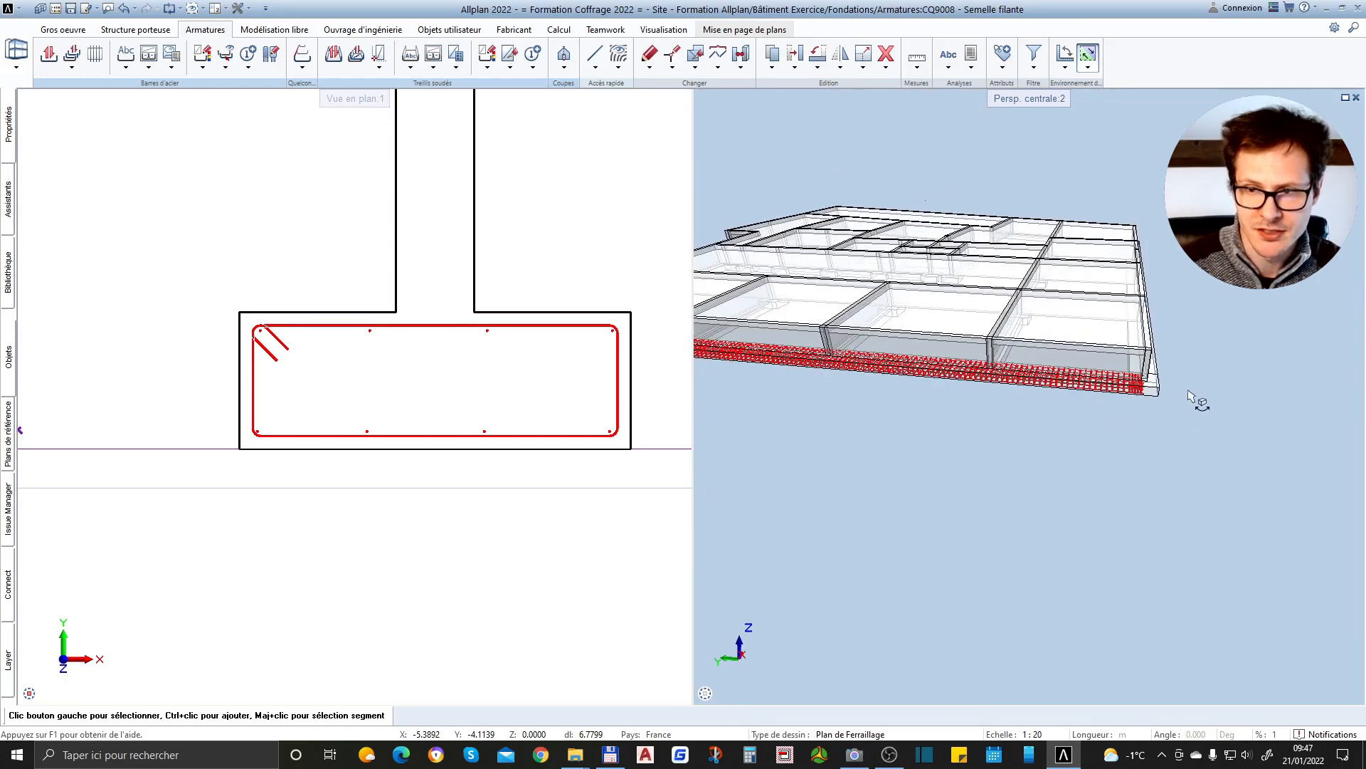
scroll(1175, 402, "down", 2)
scroll(987, 398, "up", 2)
scroll(876, 385, "down", 2)
scroll(957, 377, "up", 2)
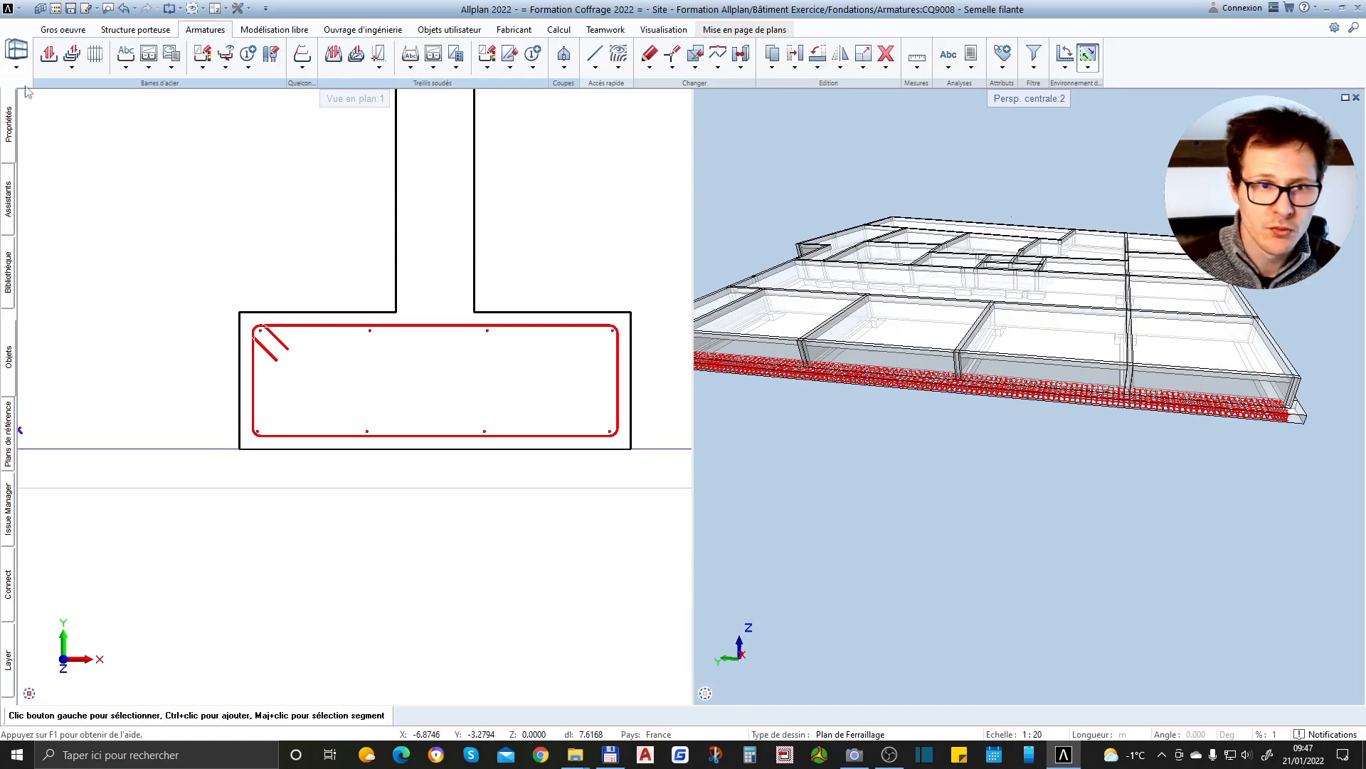
Review the extrusion parameters and the bar layout in 3D, and finish extruding the bars along the strip footing
mouse_move(9, 122)
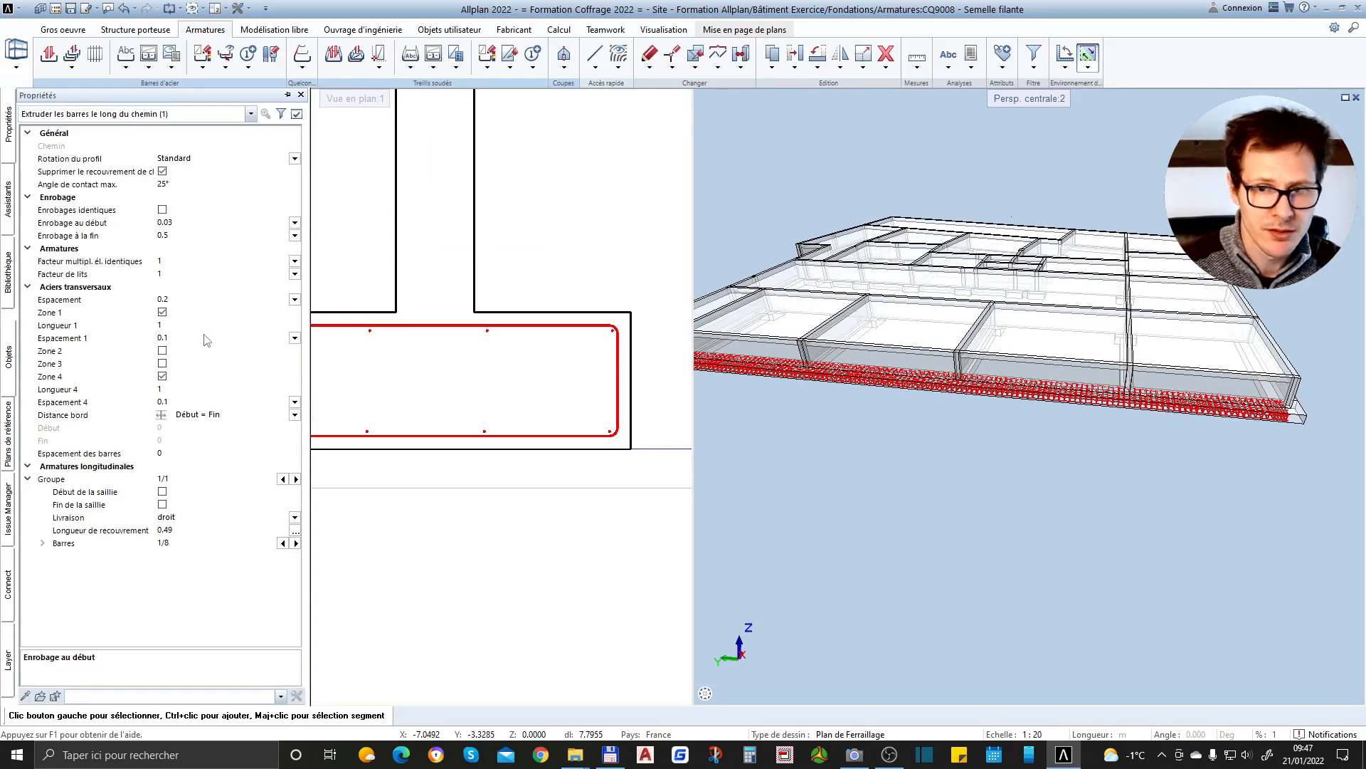
scroll(896, 374, "down", 2)
scroll(893, 356, "up", 3)
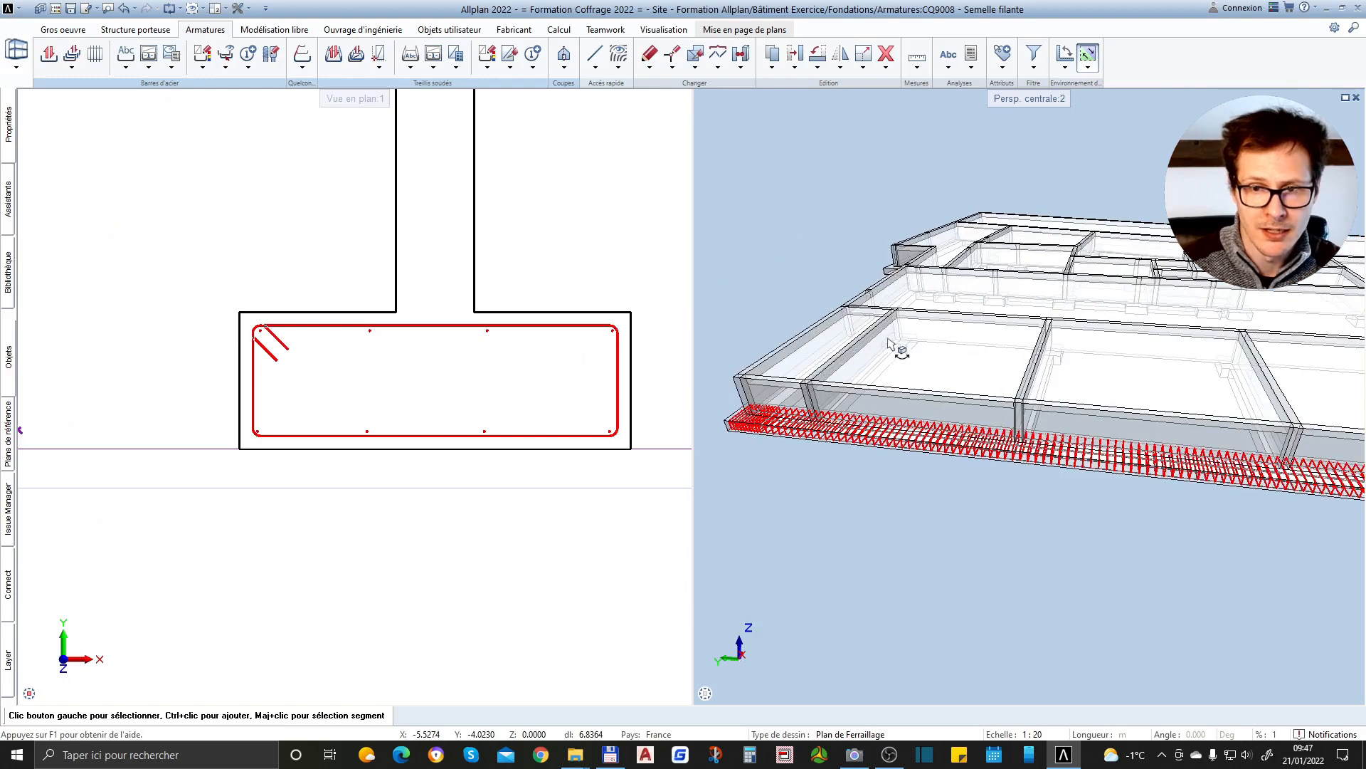
scroll(894, 348, "up", 2)
scroll(918, 356, "up", 2)
scroll(979, 425, "down", 2)
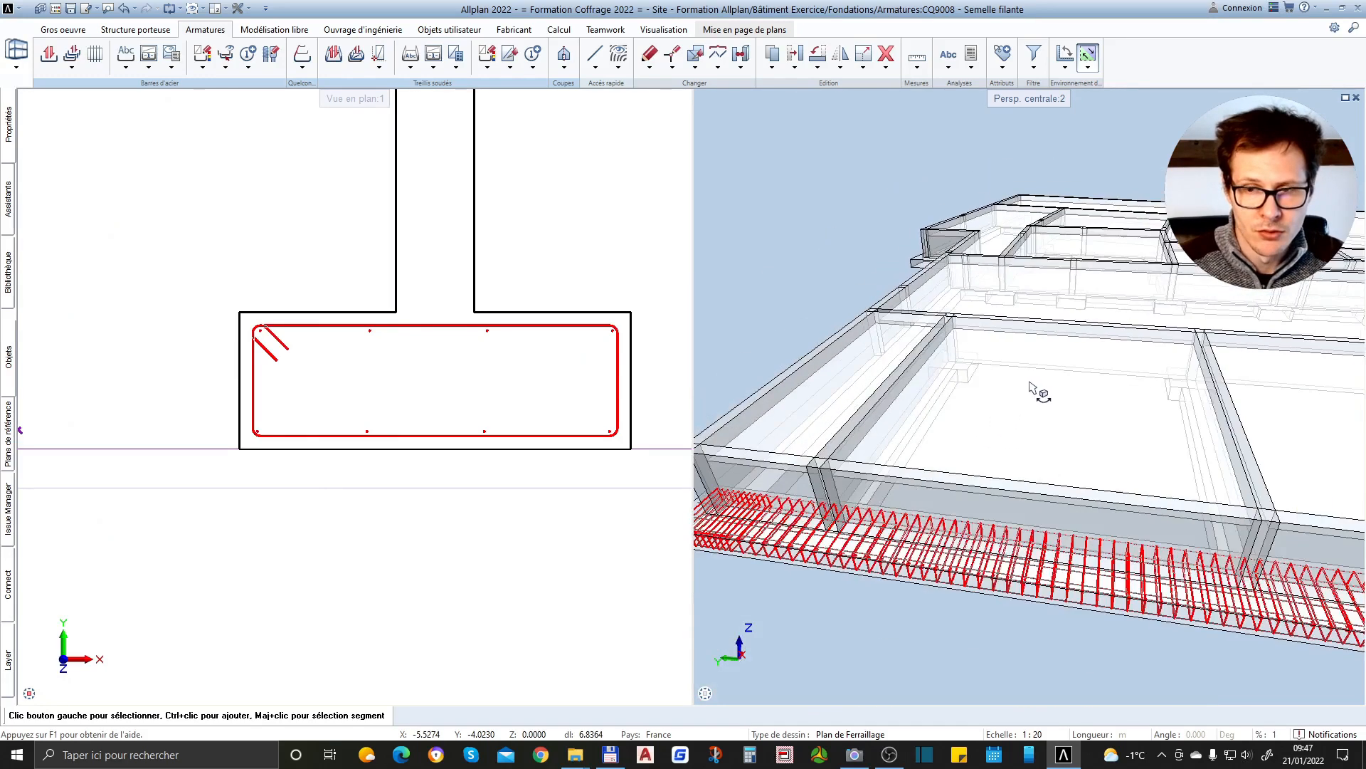
scroll(1039, 391, "down", 2)
scroll(1035, 490, "down", 2)
left_click(862, 557)
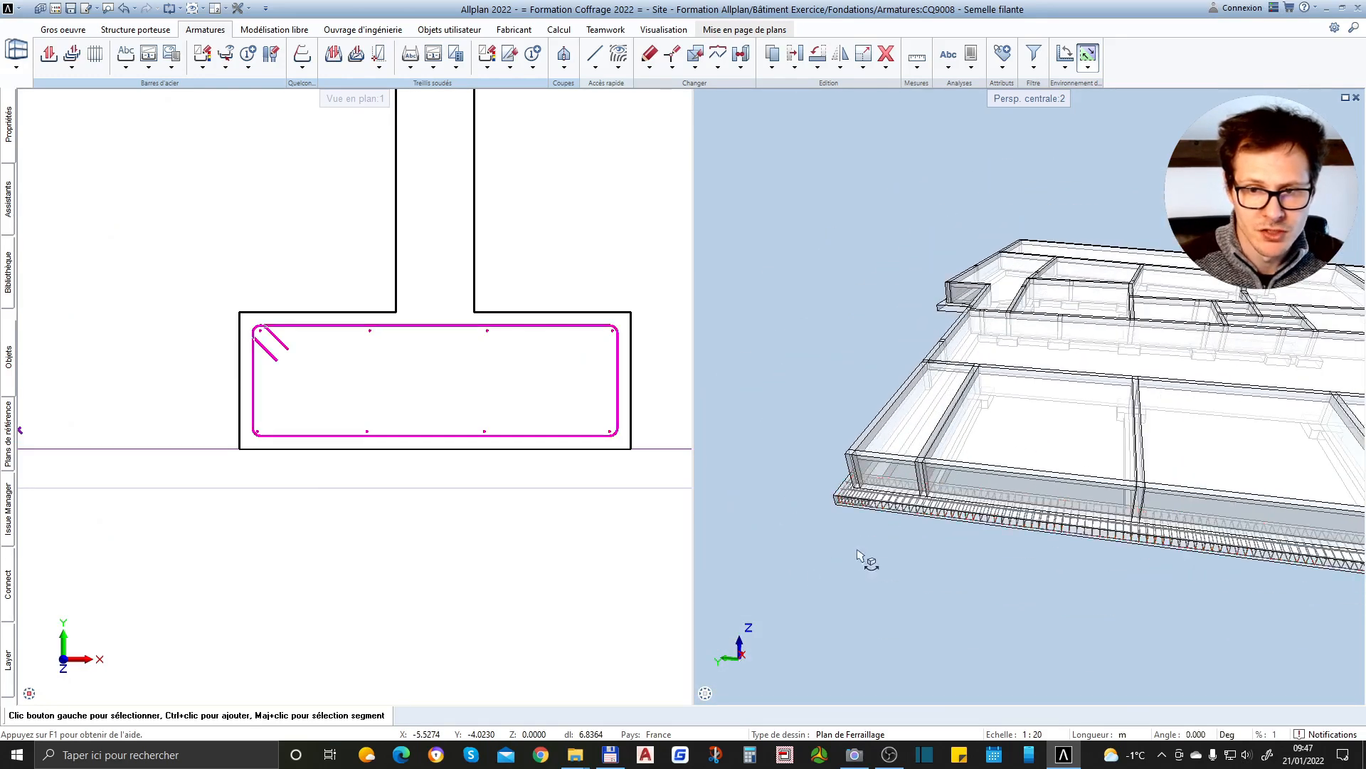
Load drawing file 9007 Semelle isolée as active in the background alongside drawing file 9008
double_click(535, 522)
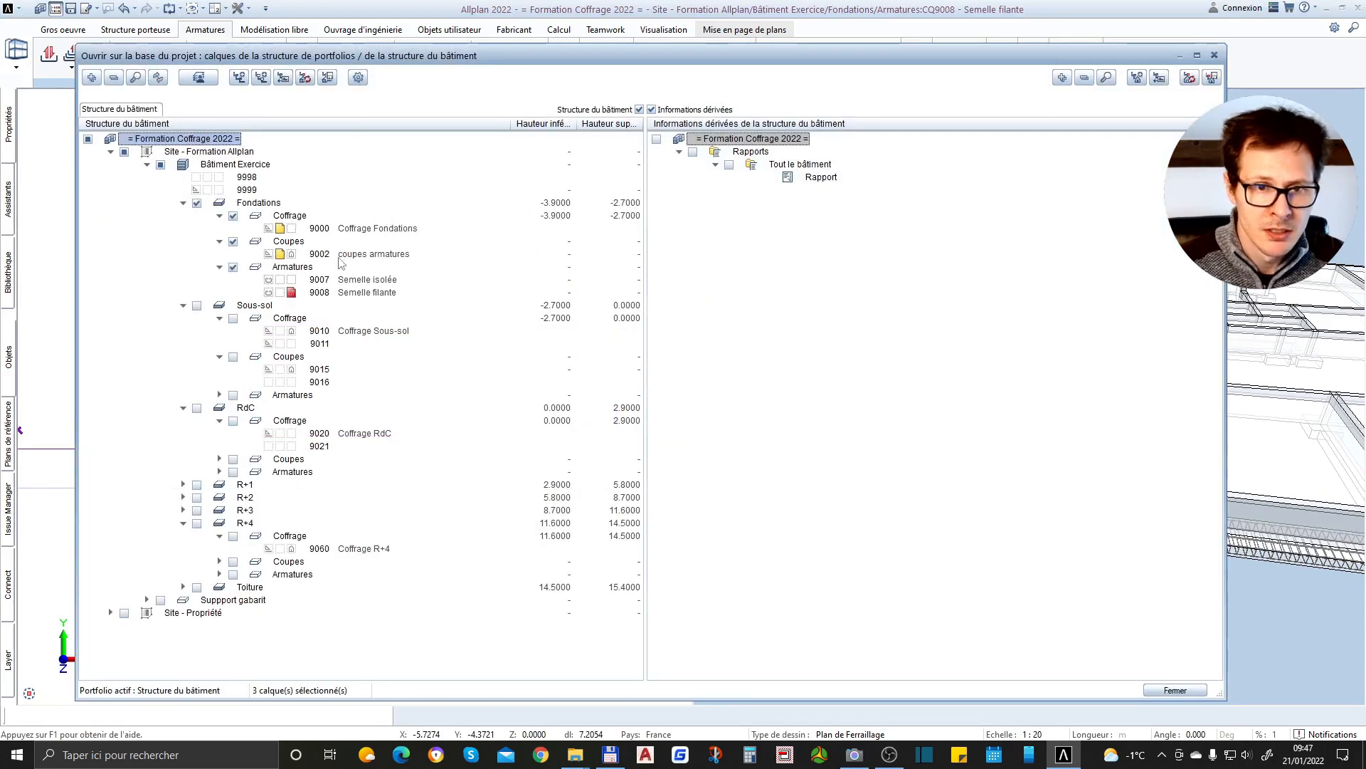
left_click(282, 280)
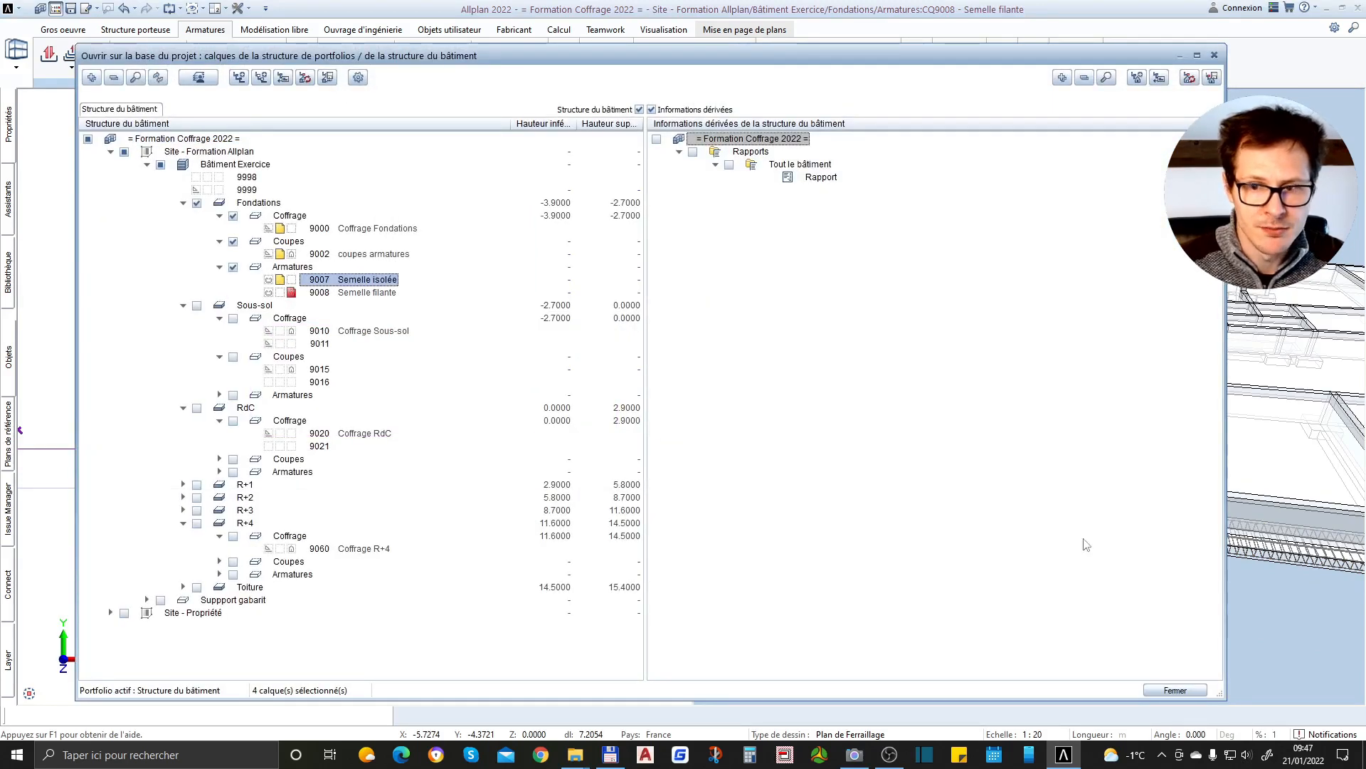
left_click(1175, 689)
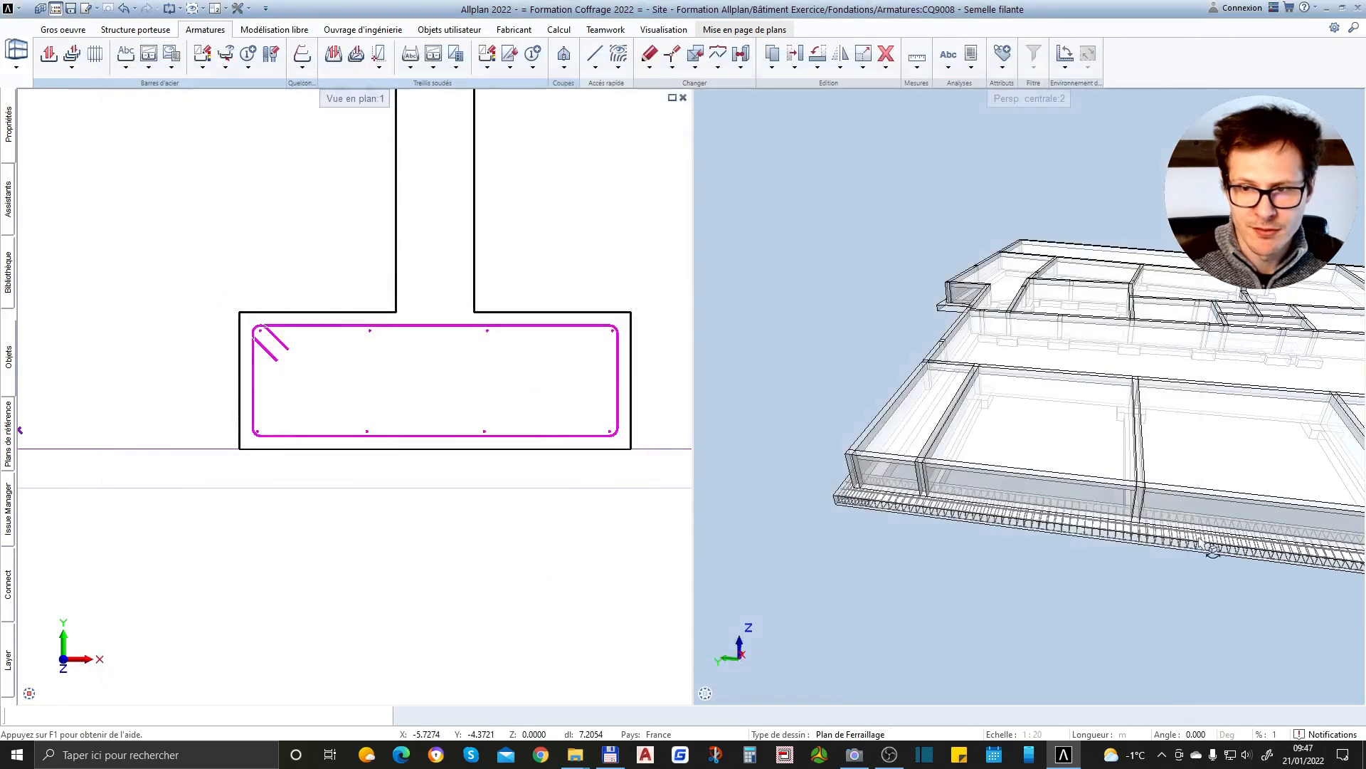
Examine the isolated footing's reinforcement and the strip footing's finished cage from its end in the 3D view
scroll(985, 404, "up", 5)
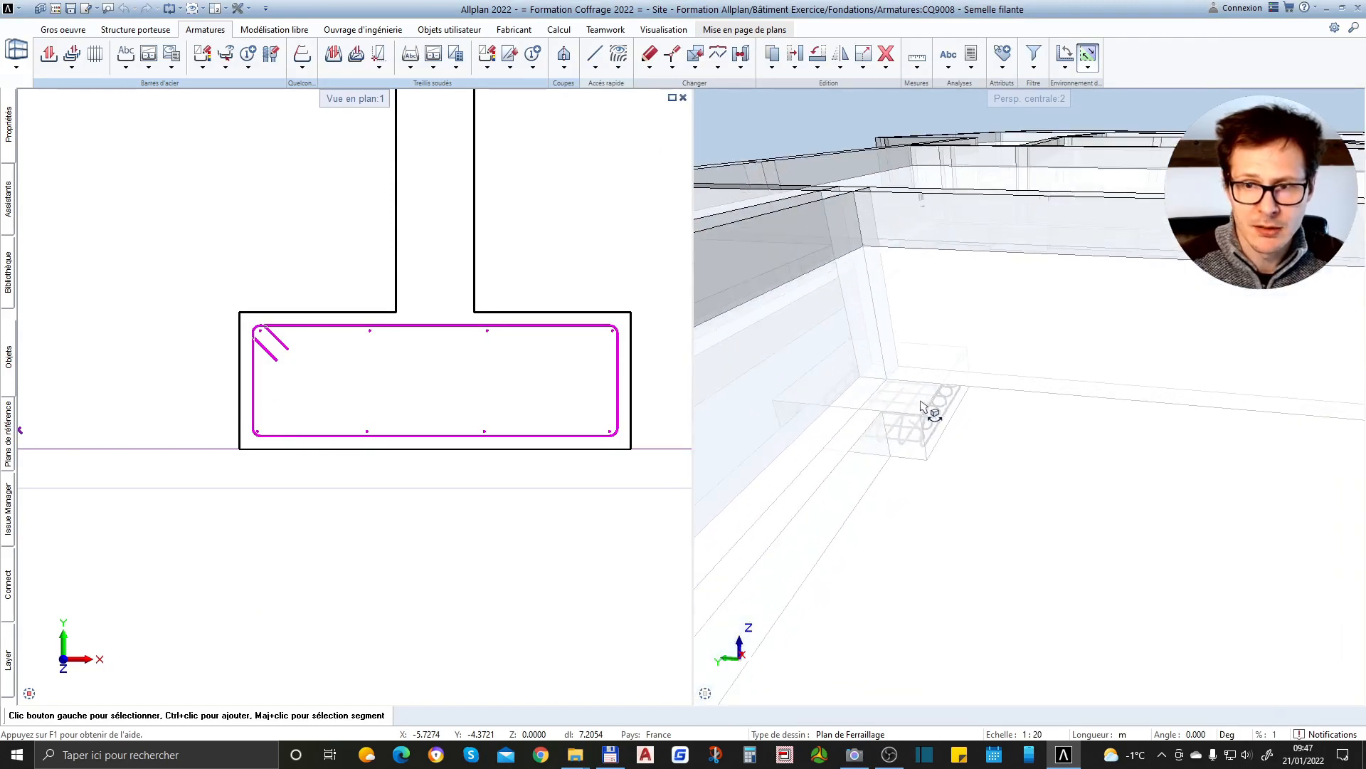
scroll(959, 434, "up", 5)
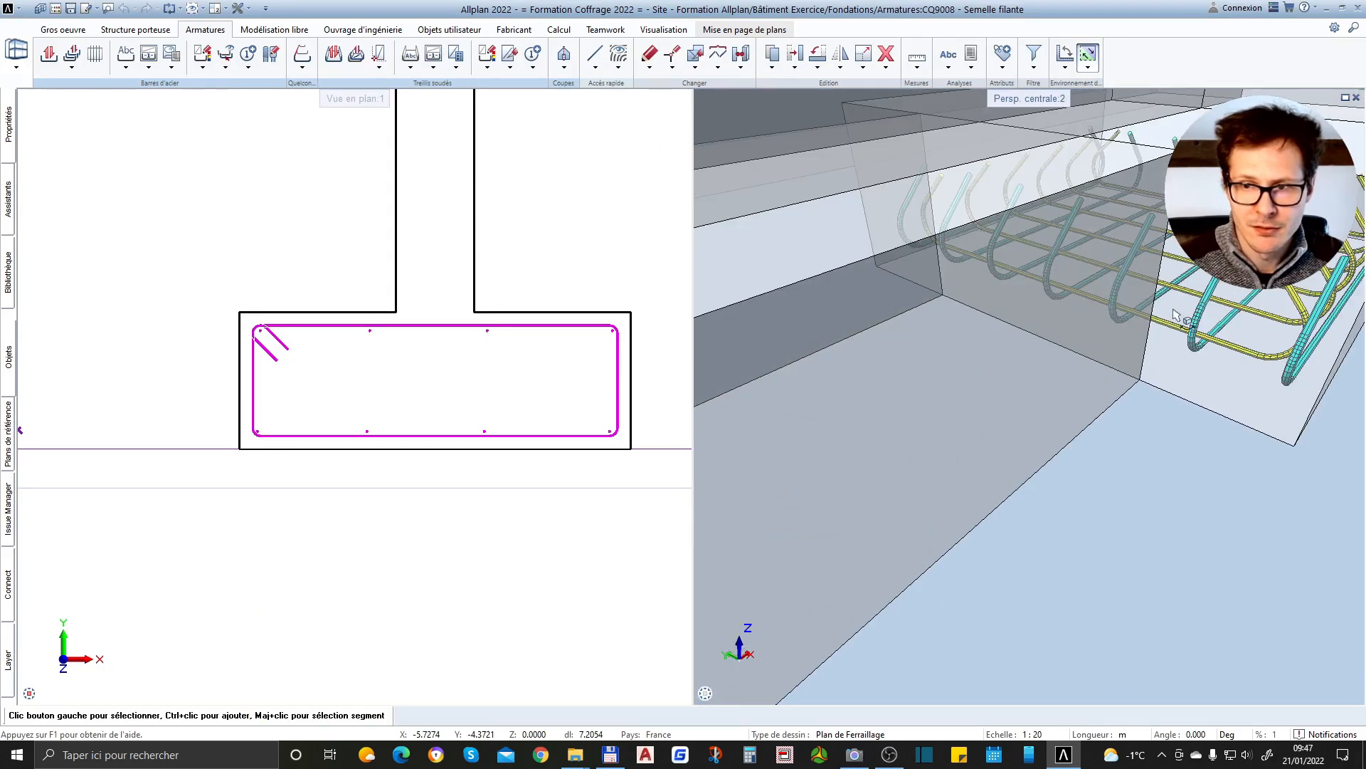
scroll(1181, 291, "down", 7)
scroll(1085, 291, "up", 5)
scroll(1160, 277, "down", 8)
left_click_drag(1092, 333, 1303, 284)
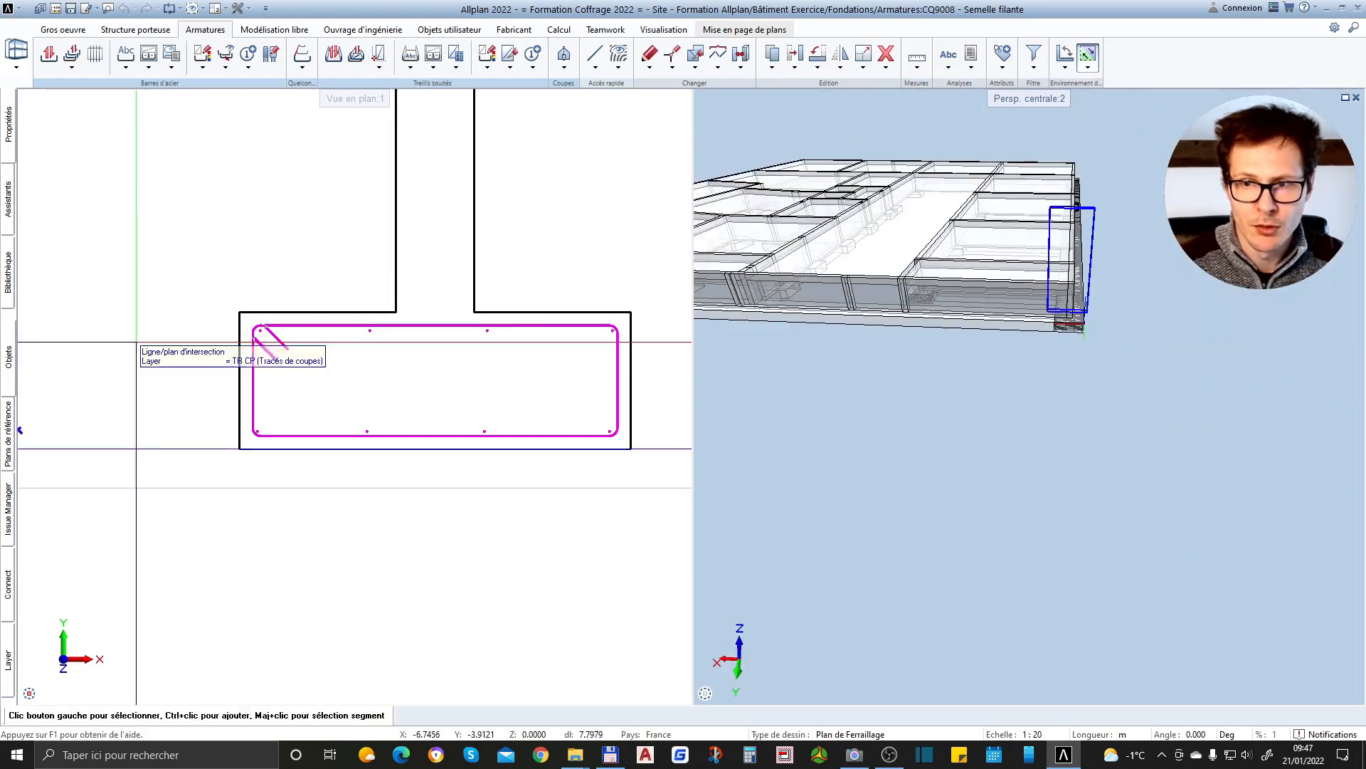
scroll(1111, 274, "up", 3)
scroll(1002, 491, "up", 3)
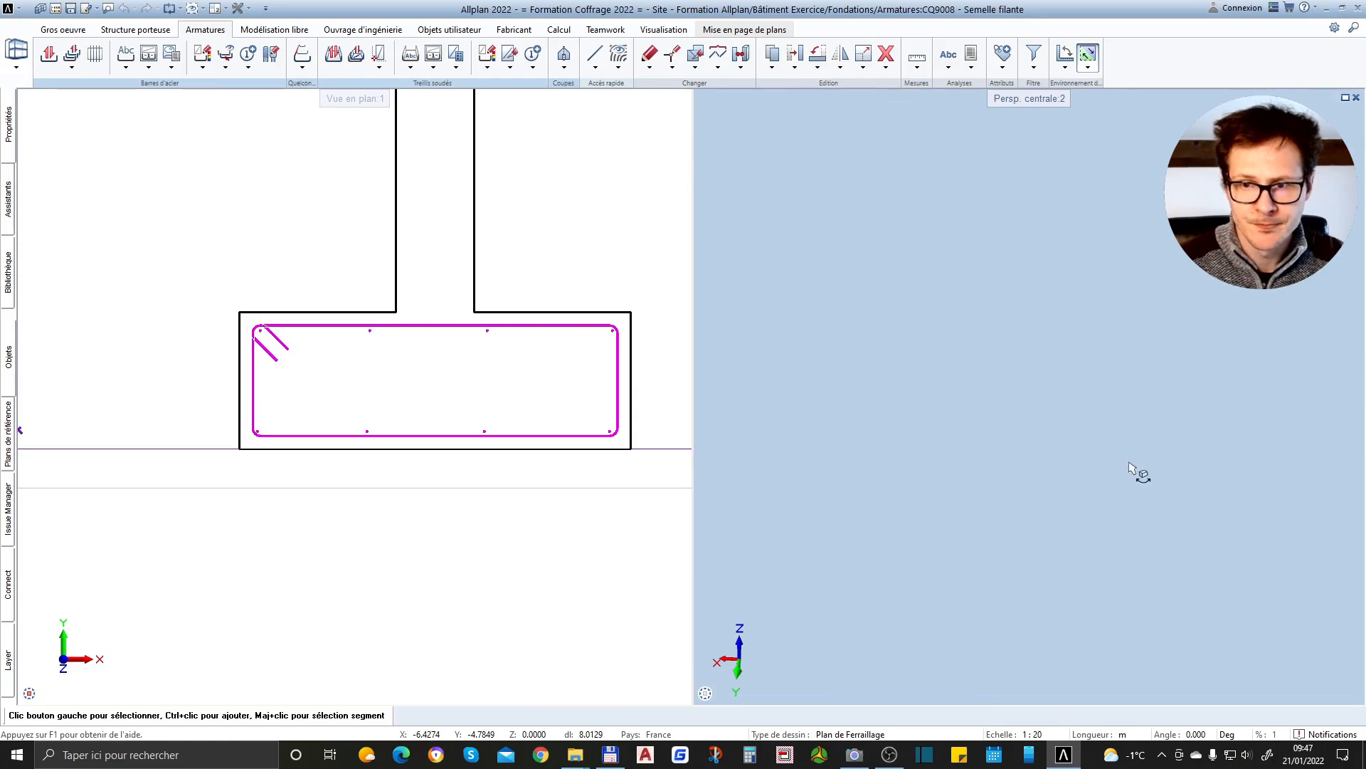
scroll(1035, 483, "down", 2)
scroll(1160, 440, "up", 3)
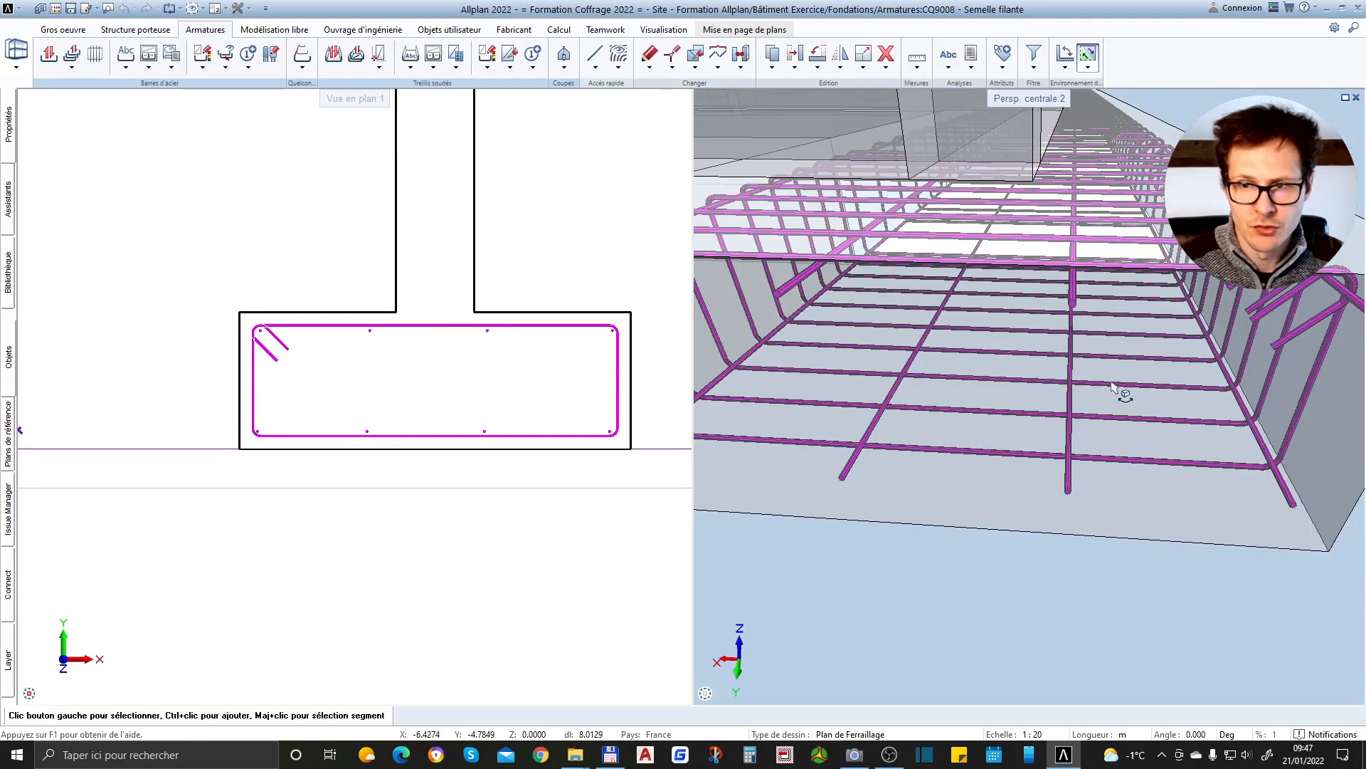
Examine the stirrups and their hooks along the side of the strip footing in 3D
scroll(1114, 388, "down", 5)
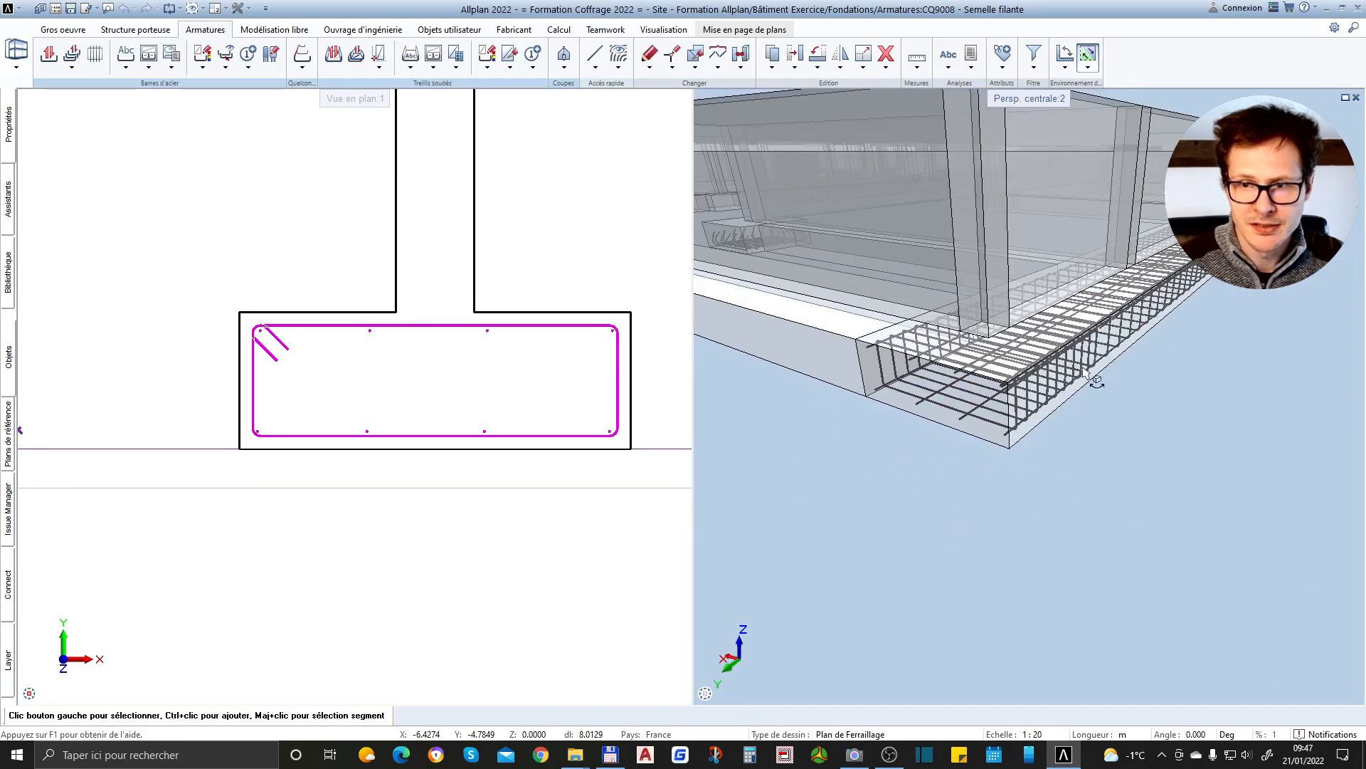
left_click_drag(1095, 395, 866, 409)
scroll(935, 380, "down", 3)
scroll(1053, 359, "up", 7)
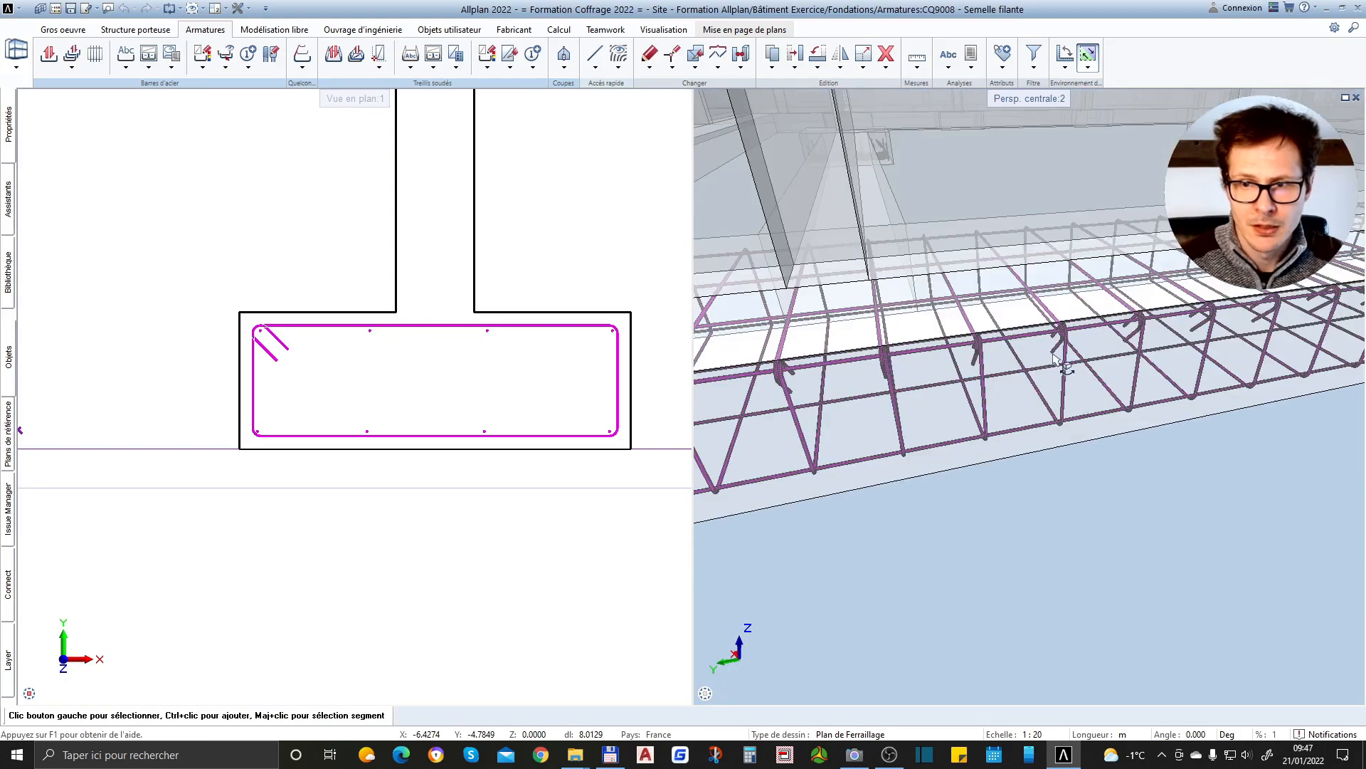
scroll(1084, 394, "down", 3)
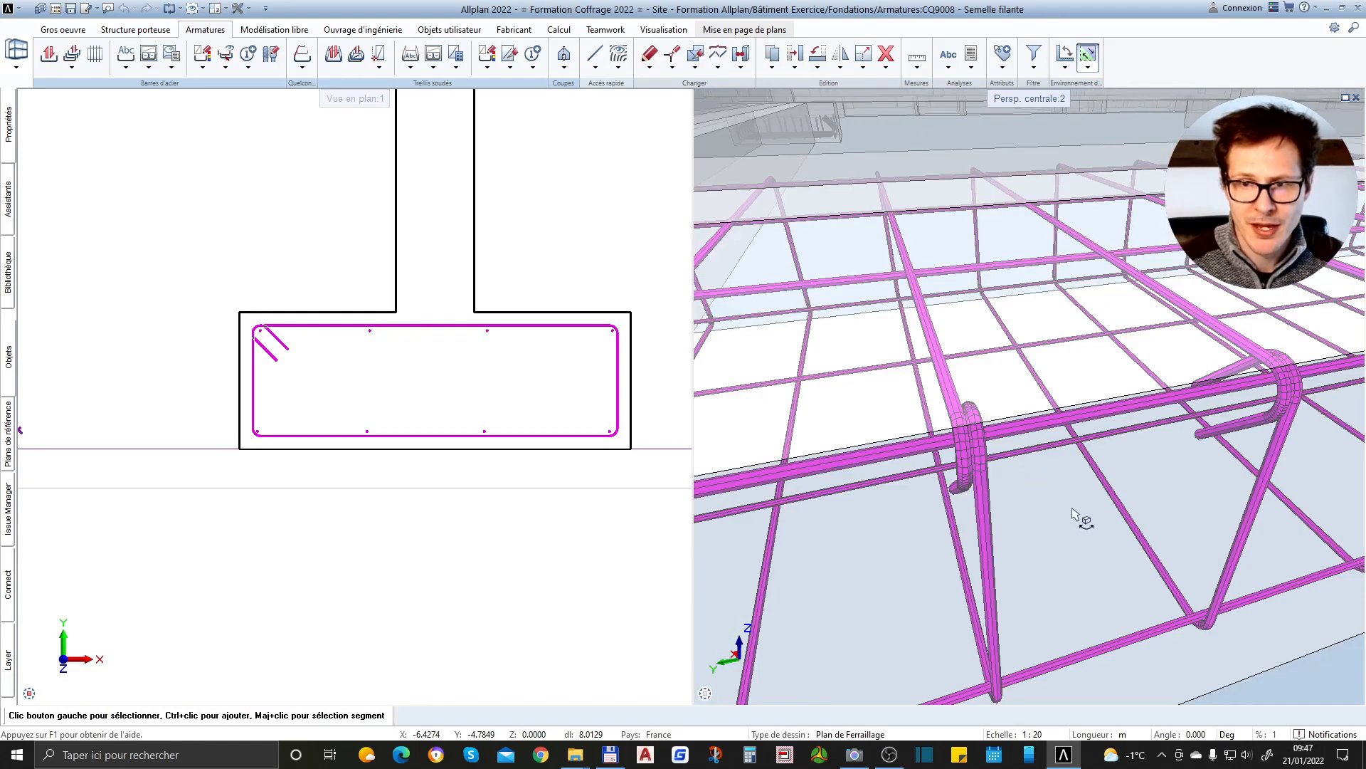
scroll(1029, 416, "down", 3)
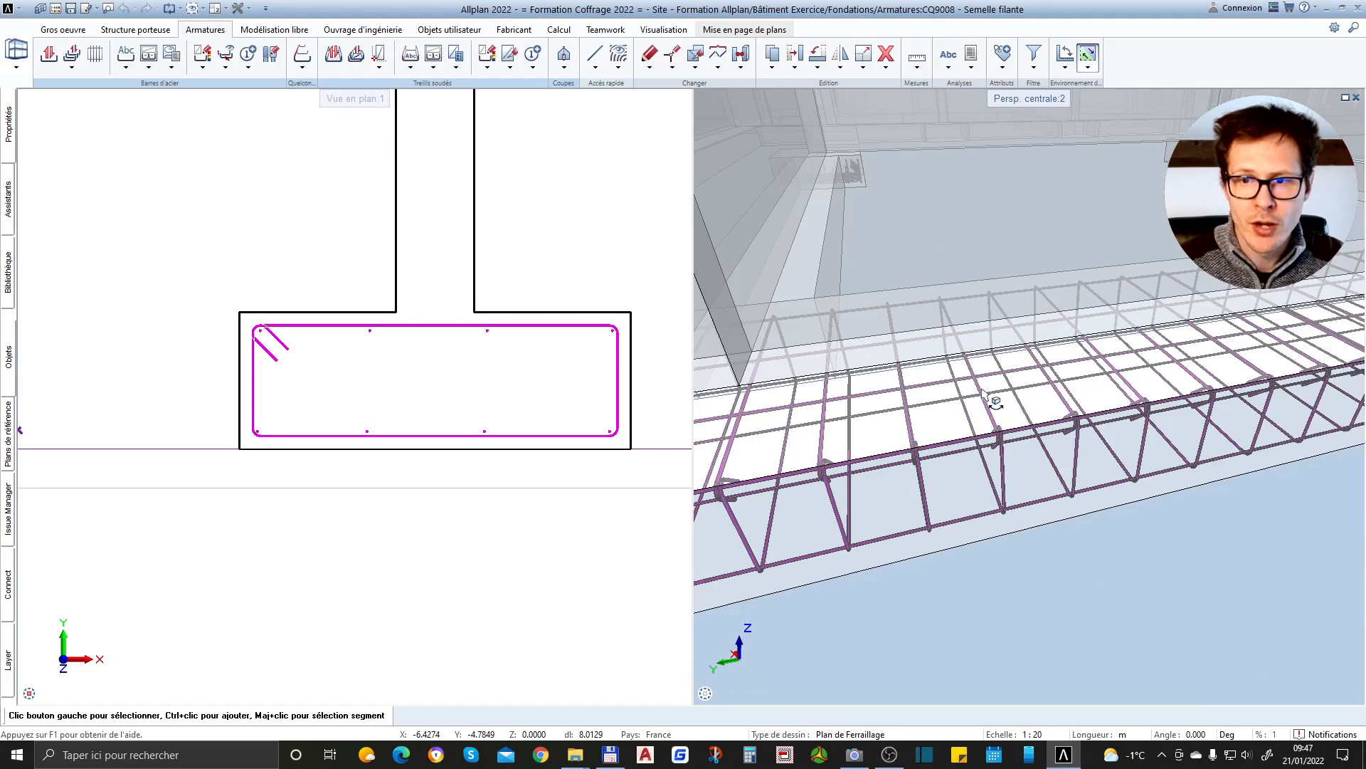
scroll(1003, 402, "up", 5)
scroll(1012, 396, "down", 4)
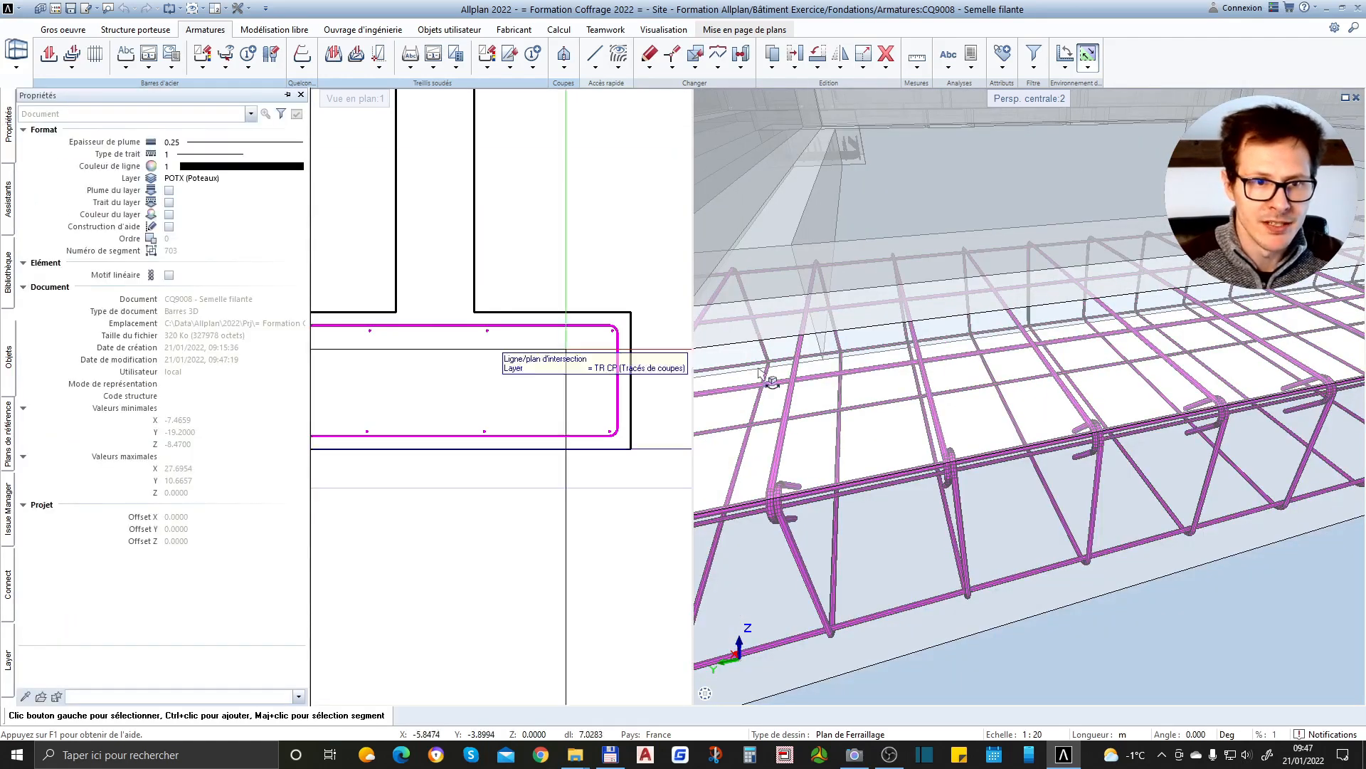
Select all of the footing's reinforcement in the section and display the properties of Extruder les barres le long du chemin
left_click_drag(171, 317, 578, 446)
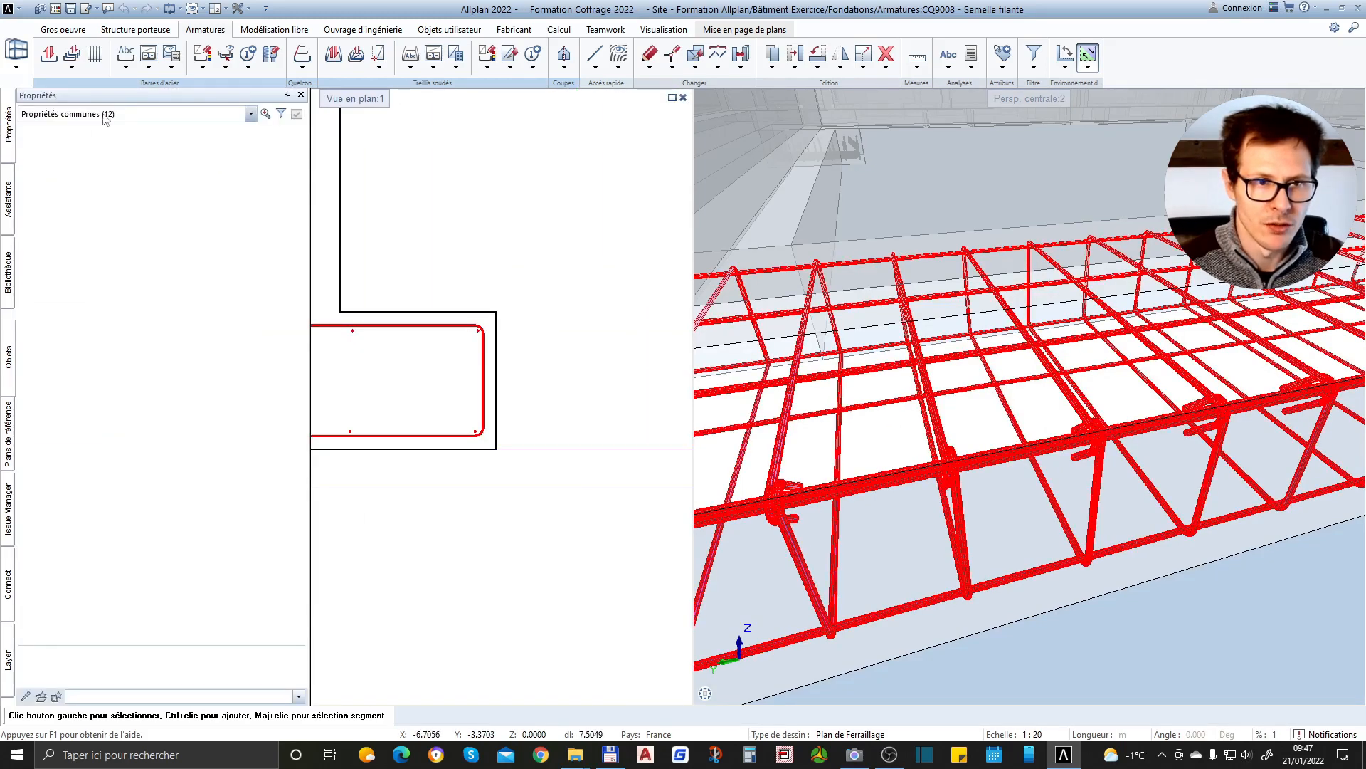
left_click(104, 116)
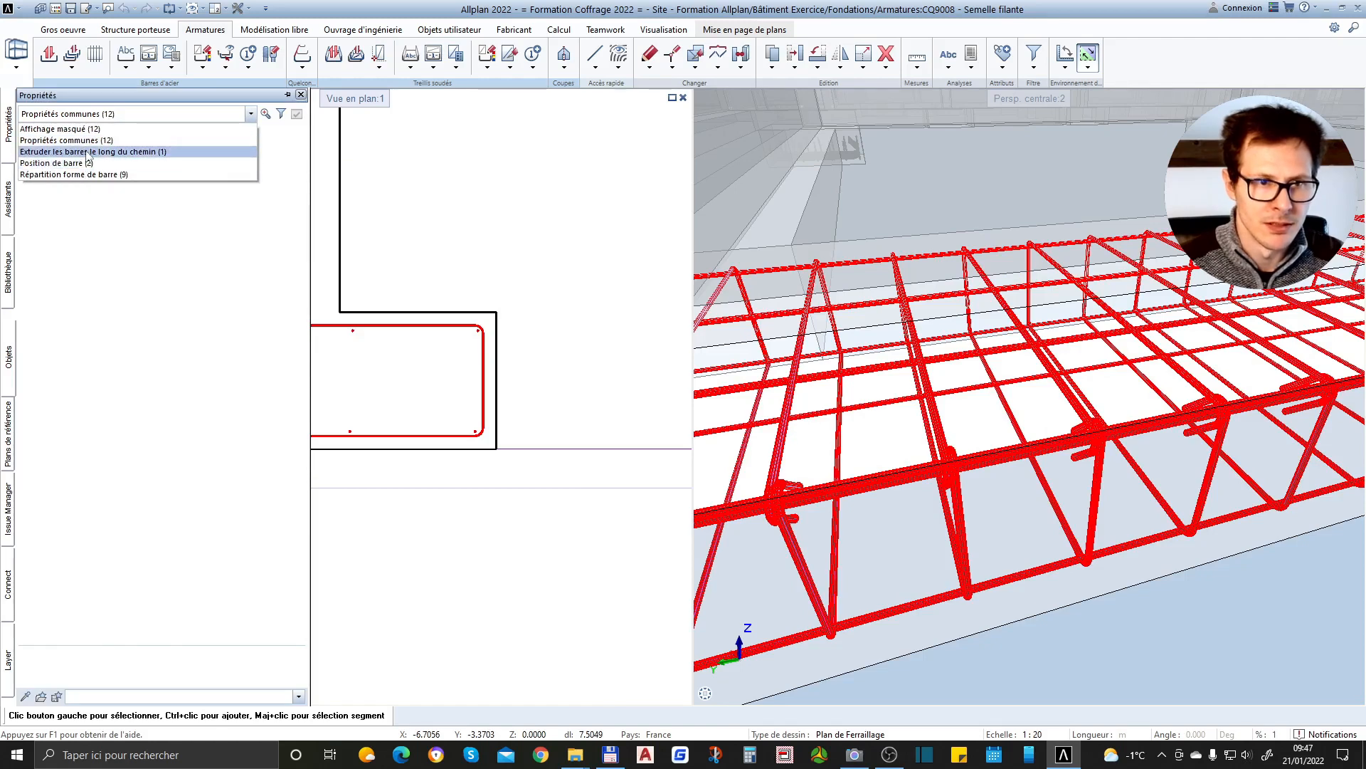
left_click(87, 151)
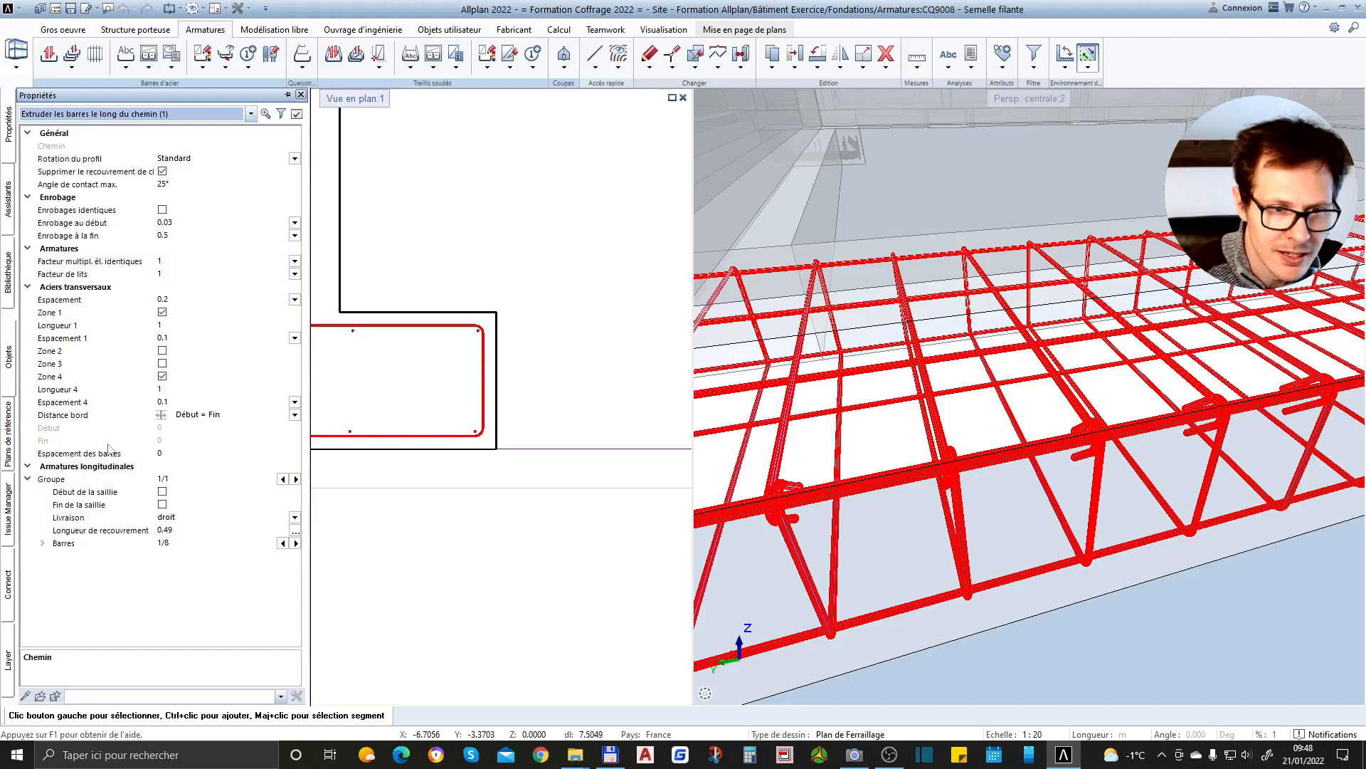
Examine the selected cage's stirrup spacing at the footing's end and along its length in 3D, and clear the selection
scroll(926, 427, "down", 2)
scroll(1139, 327, "down", 2)
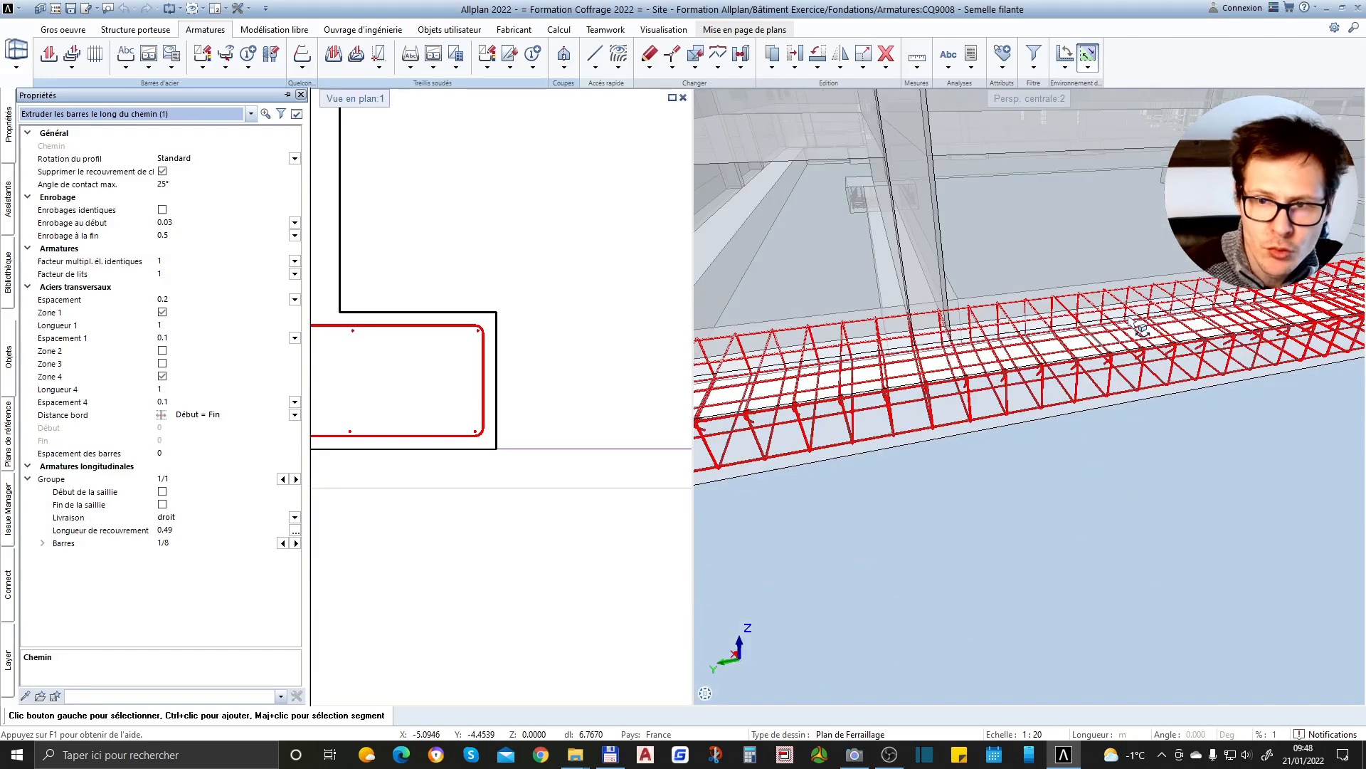
scroll(952, 333, "up", 3)
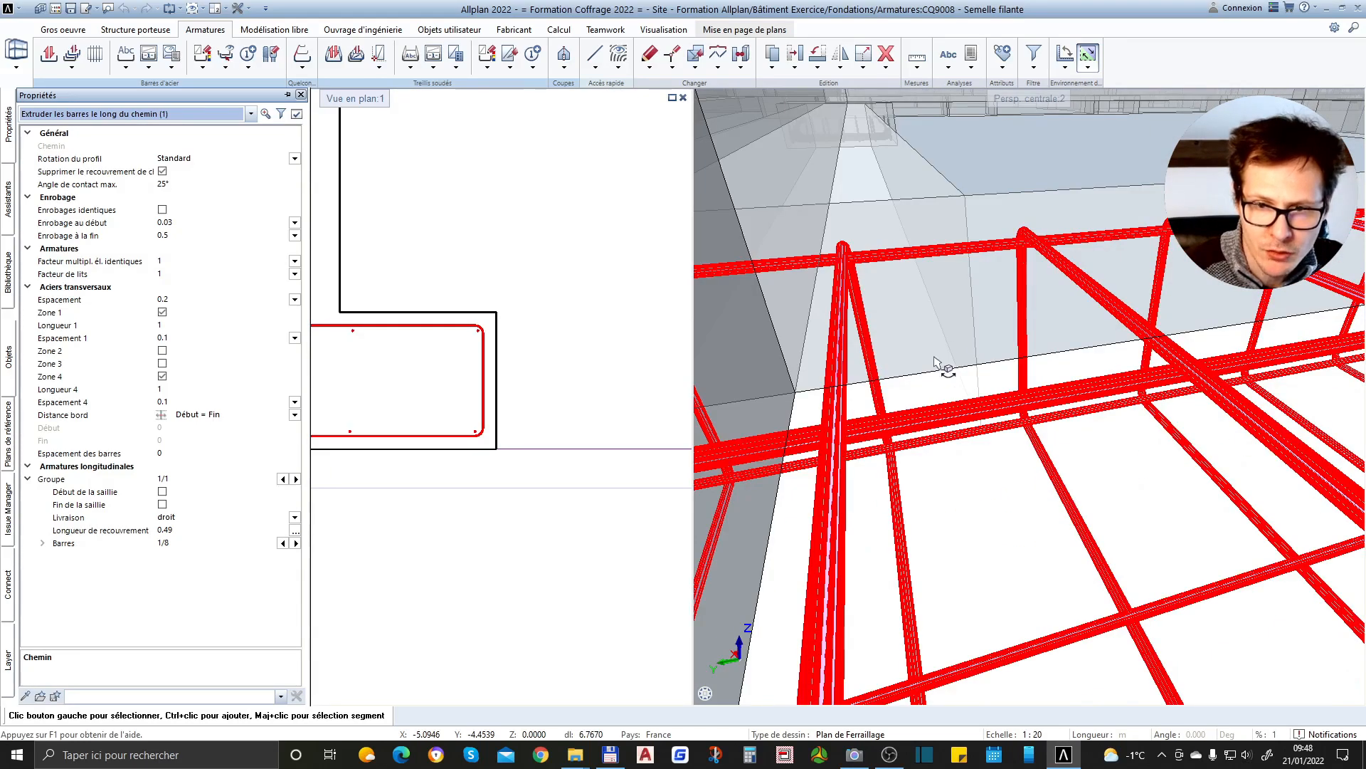
scroll(937, 361, "down", 3)
scroll(946, 403, "down", 3)
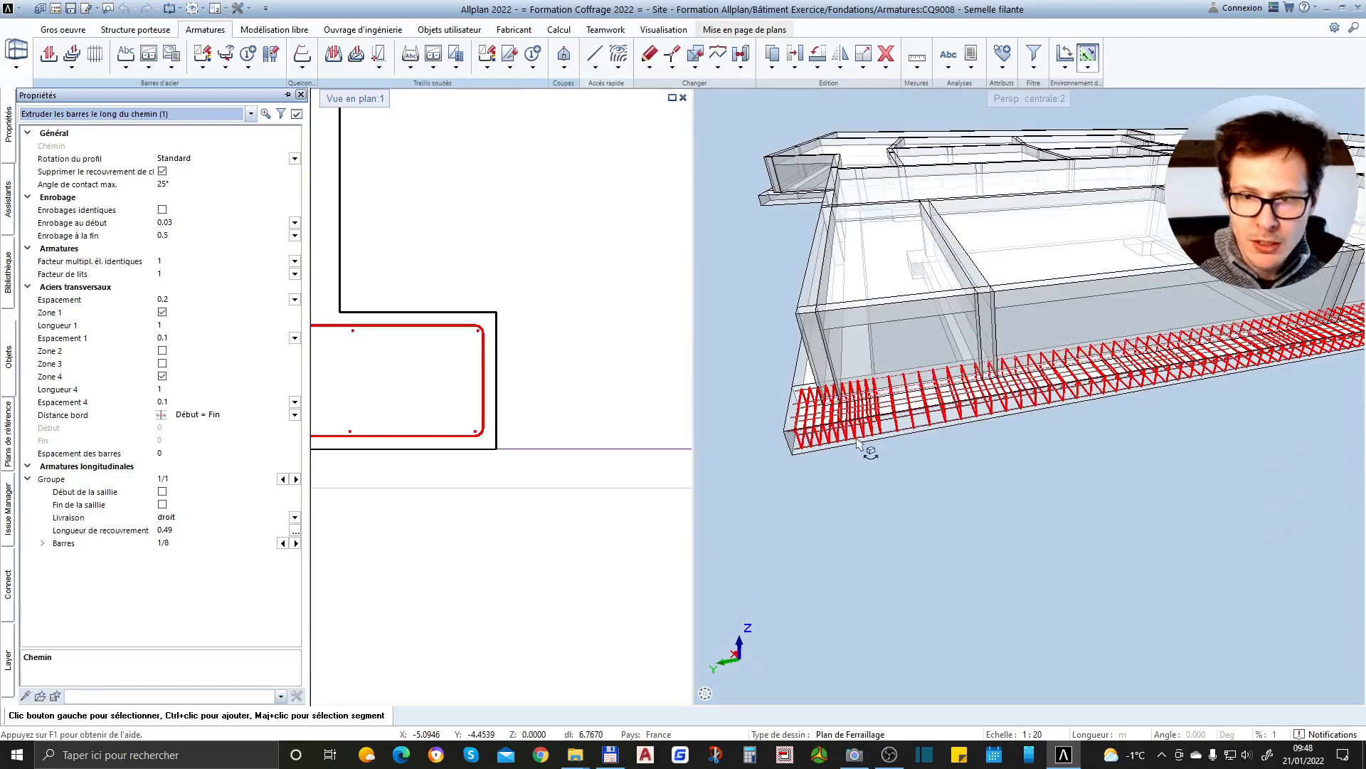
scroll(952, 432, "down", 3)
left_click(996, 431)
scroll(959, 397, "up", 3)
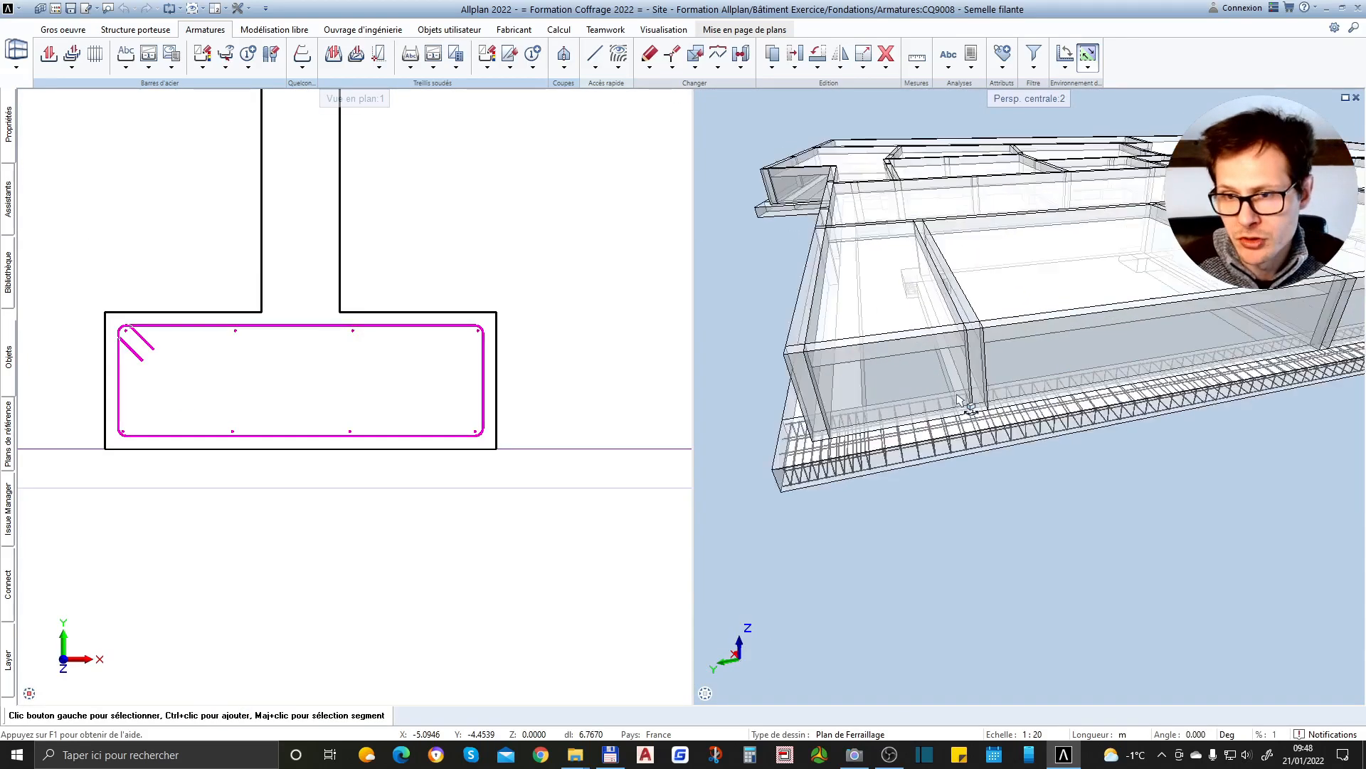
Compare the stirrup and longitudinal bars in the section view with the cage in the 3D view
scroll(959, 399, "up", 2)
middle_click_drag(1112, 426, 1046, 467, "shift")
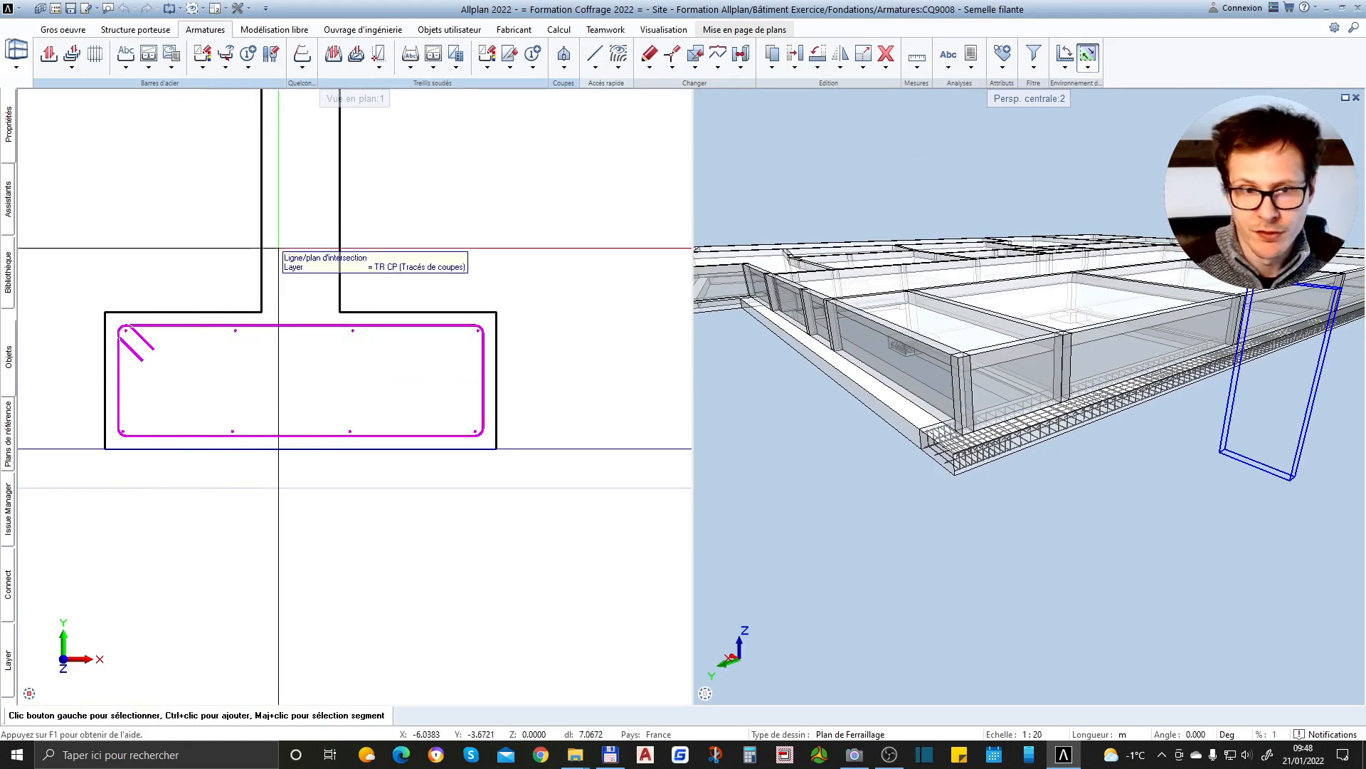
middle_click_drag(284, 399, 320, 424)
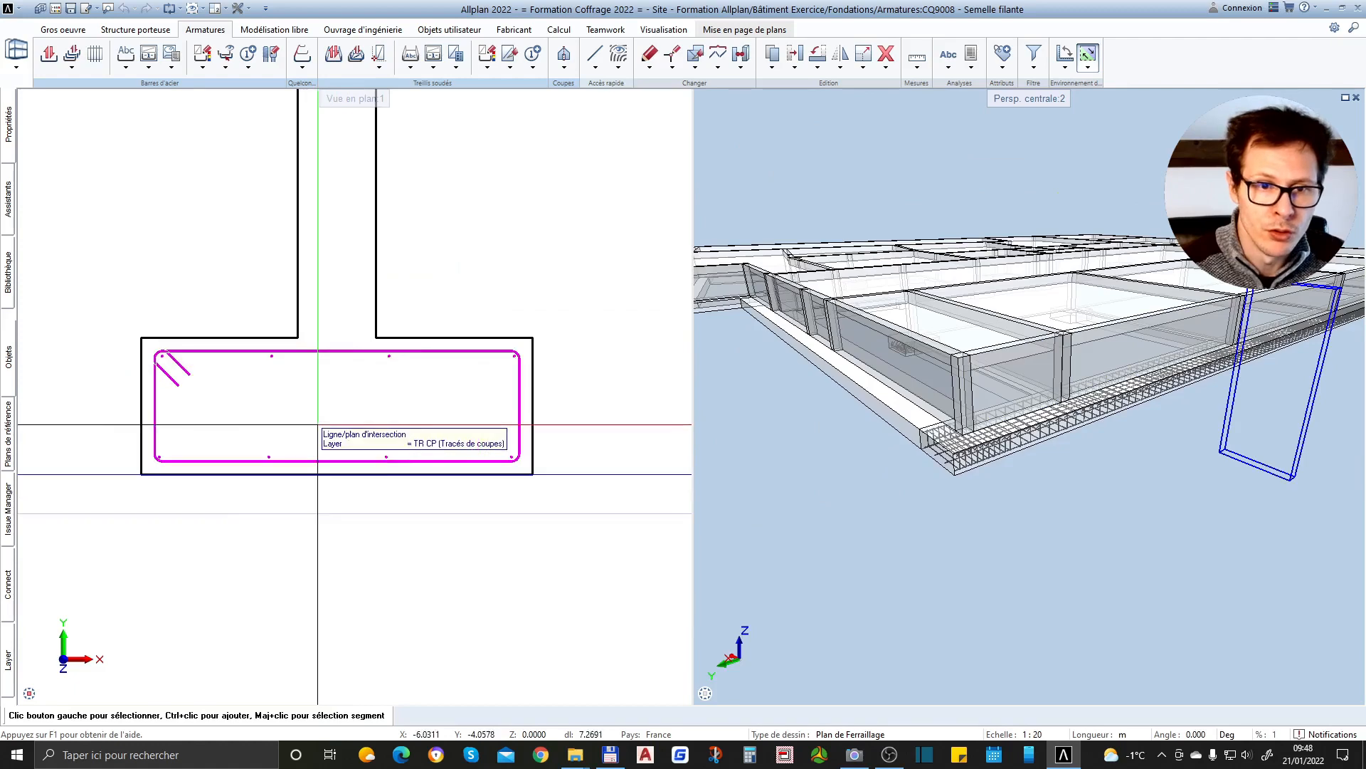
scroll(317, 466, "down", 2)
middle_click_drag(1030, 443, 1030, 443, "shift")
scroll(1029, 441, "up", 5)
scroll(1022, 464, "up", 3)
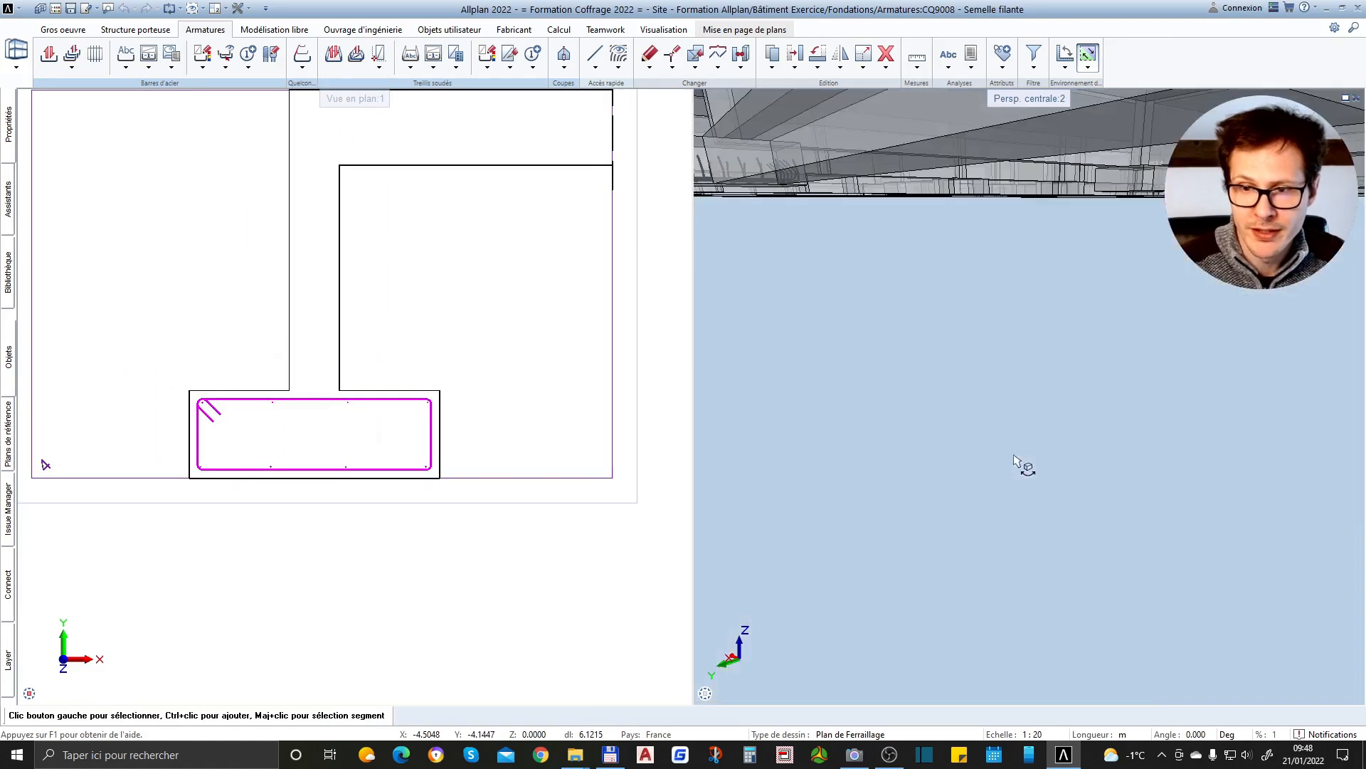
Examine the stirrup hooks and lower bends around the longitudinal bars up close in 3D
scroll(1022, 463, "down", 4)
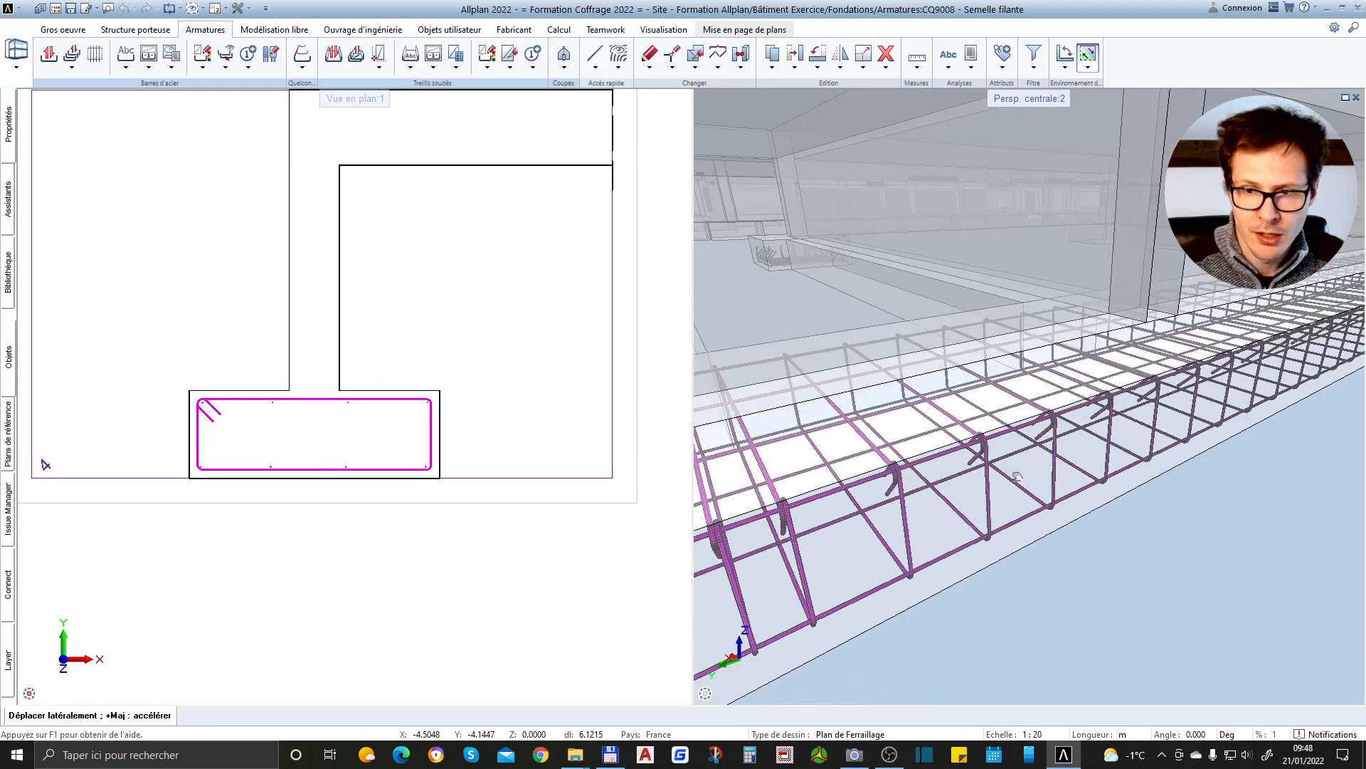
scroll(925, 491, "up", 4)
scroll(832, 417, "down", 3)
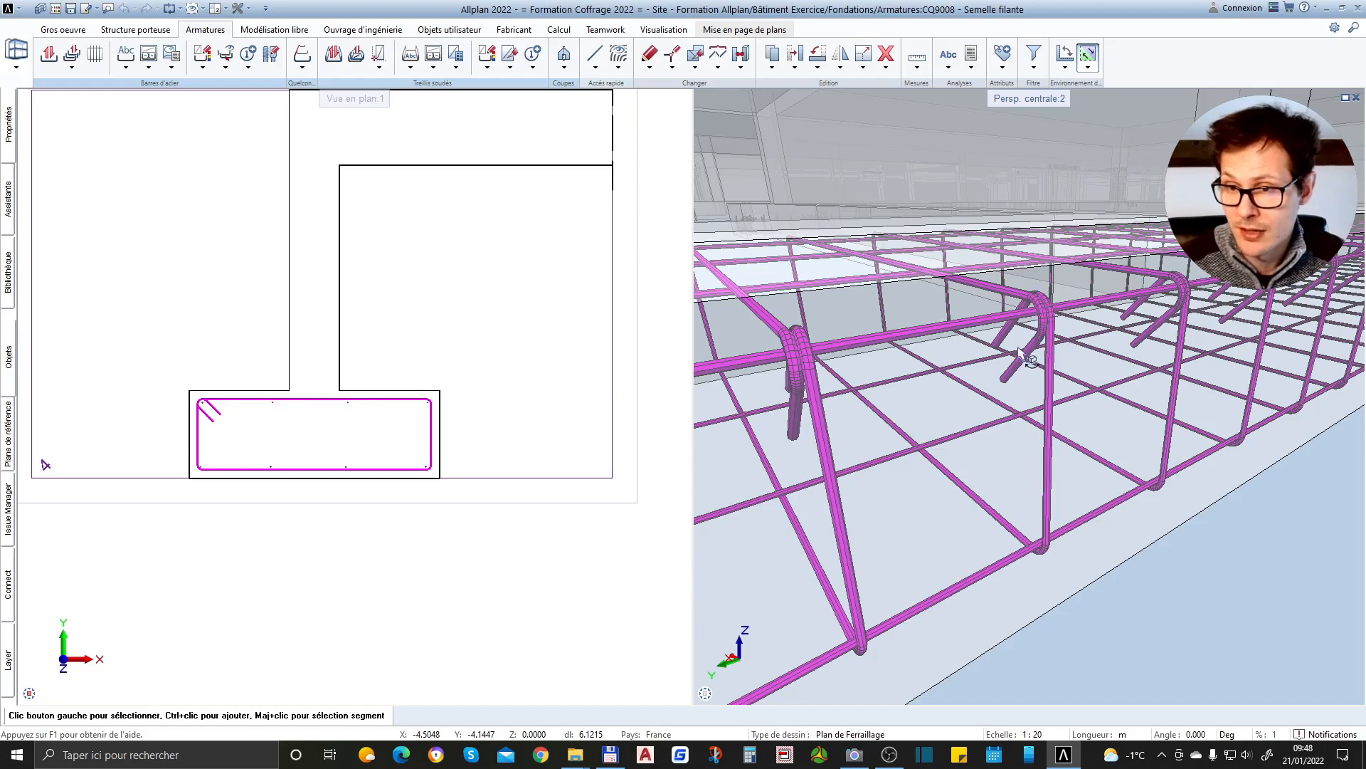
scroll(1071, 360, "down", 3)
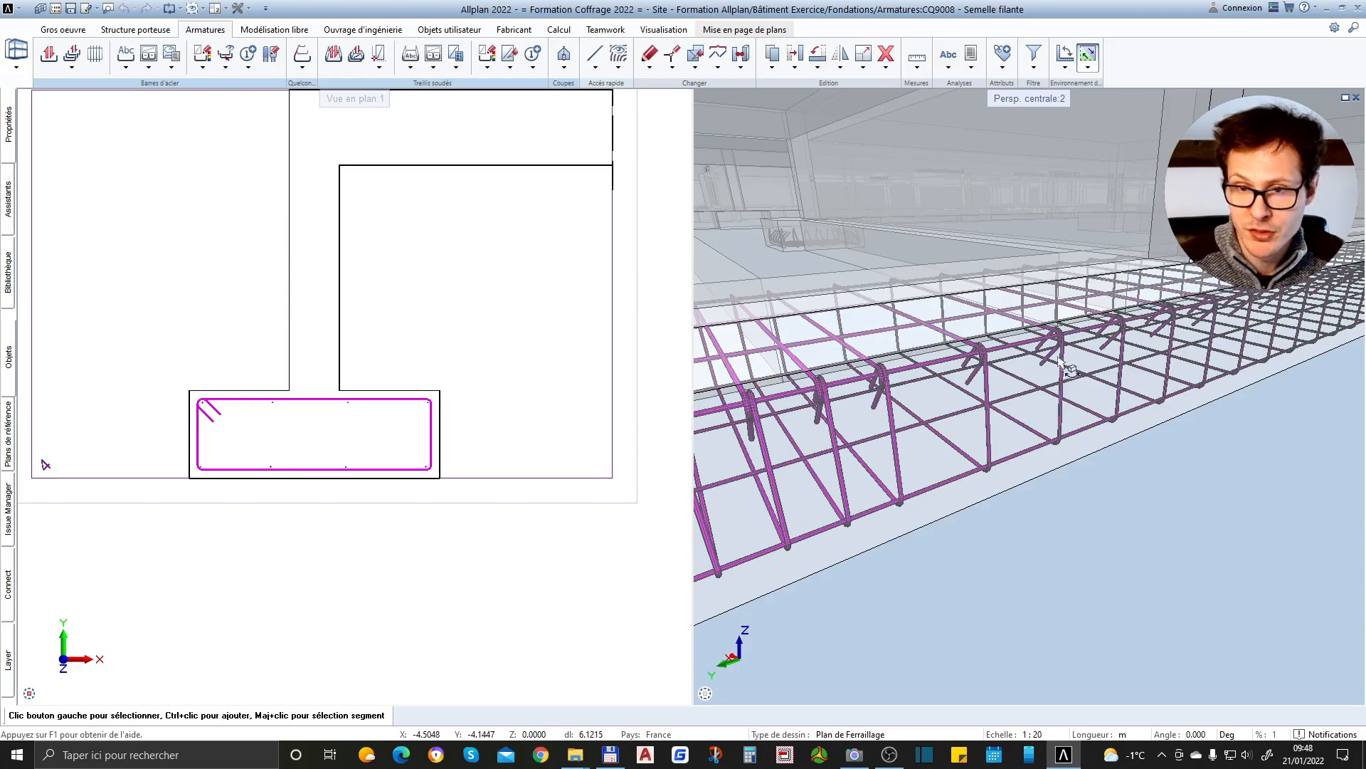
scroll(917, 385, "up", 5)
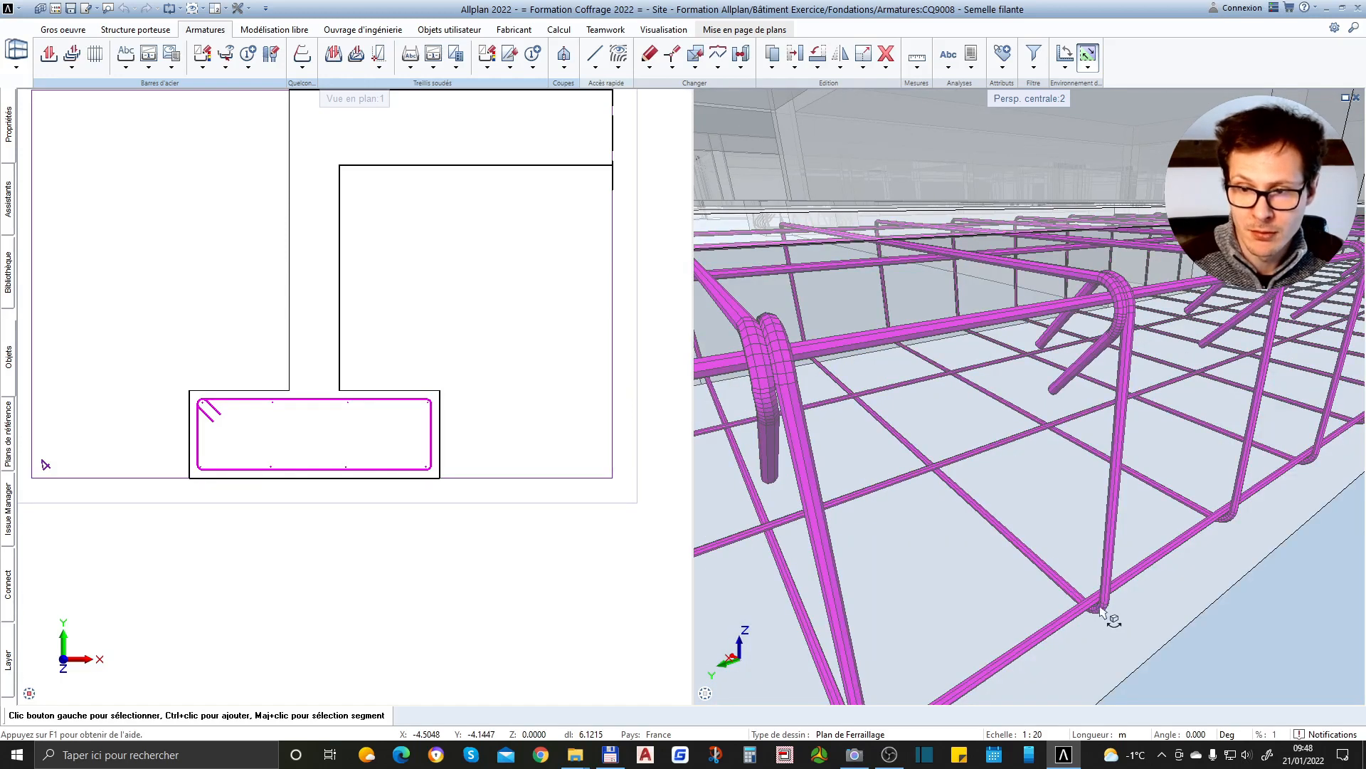
scroll(1101, 611, "up", 1)
scroll(1081, 518, "down", 1)
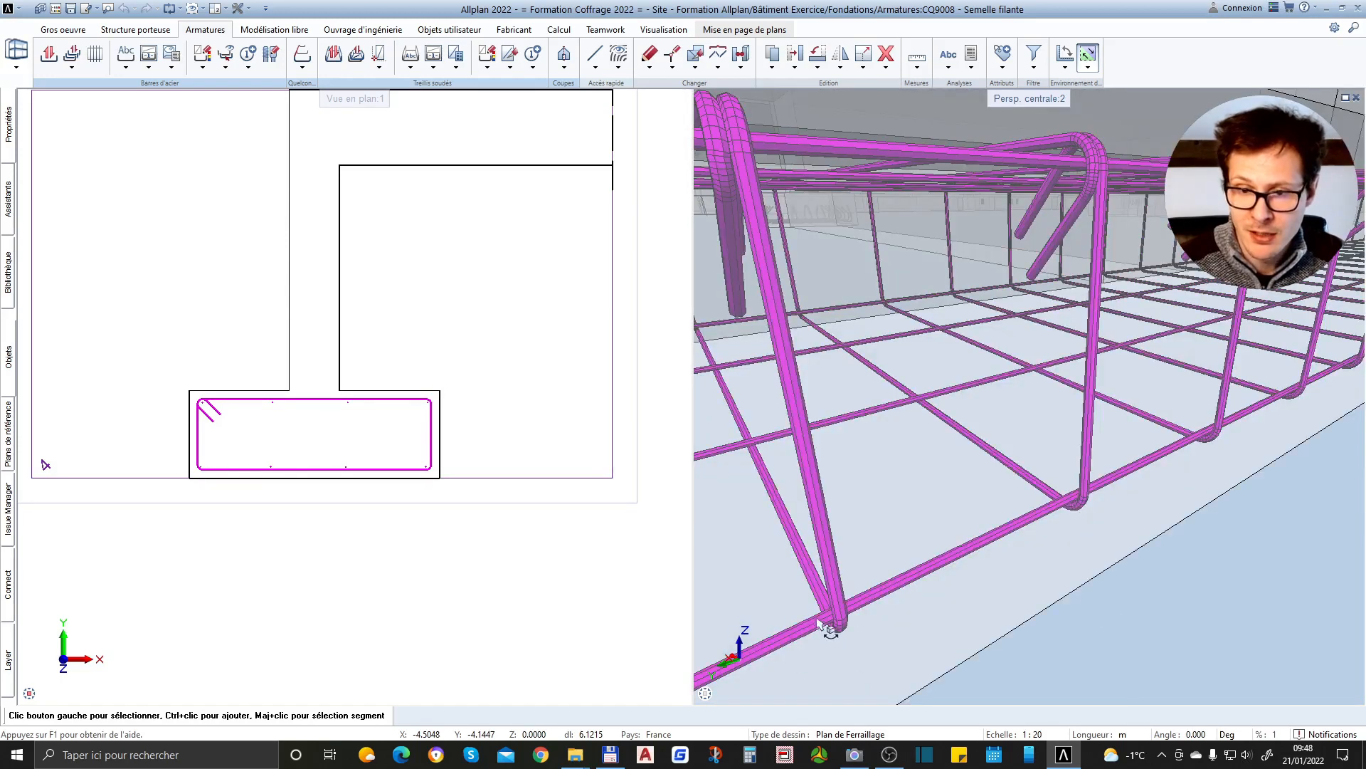
scroll(238, 466, "up", 5)
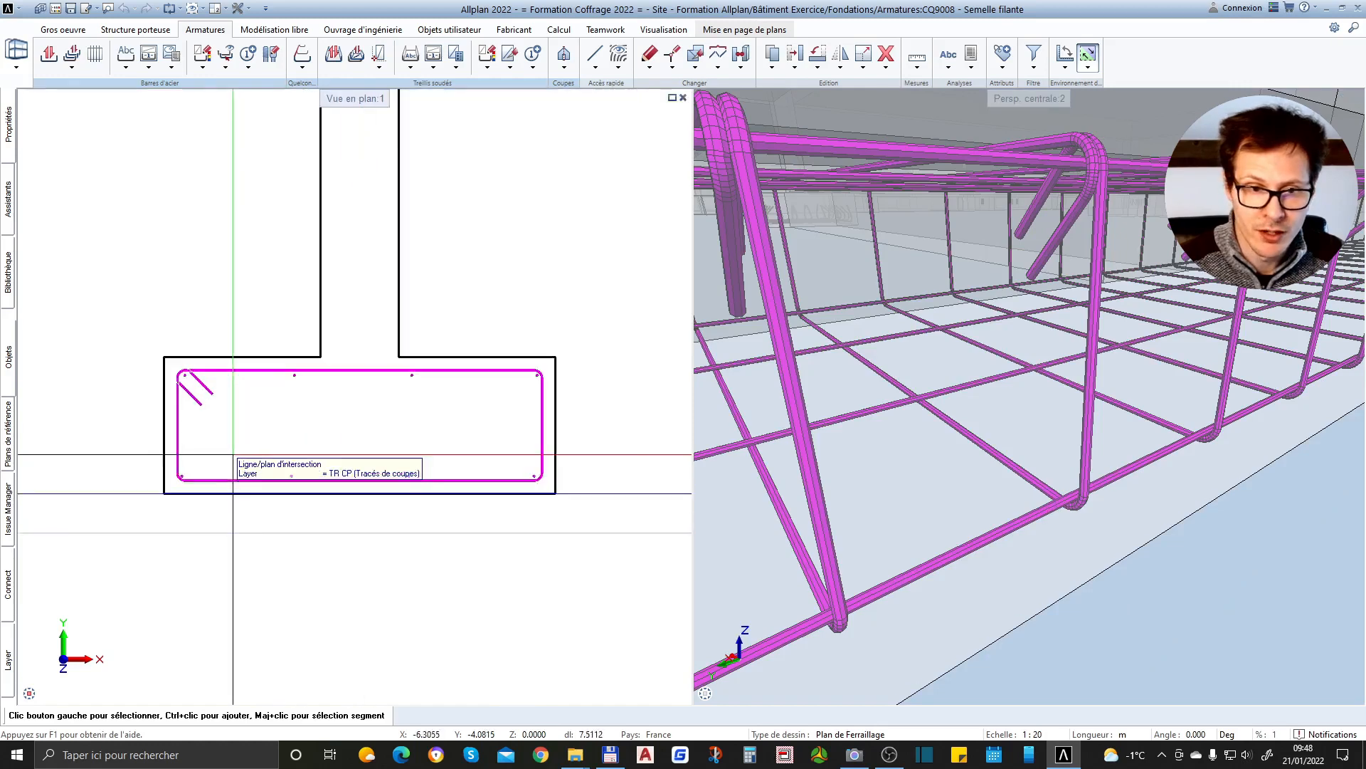
Review section 4-4 alongside the strip footing's cage and the surrounding foundations in 3D
scroll(176, 488, "down", 5)
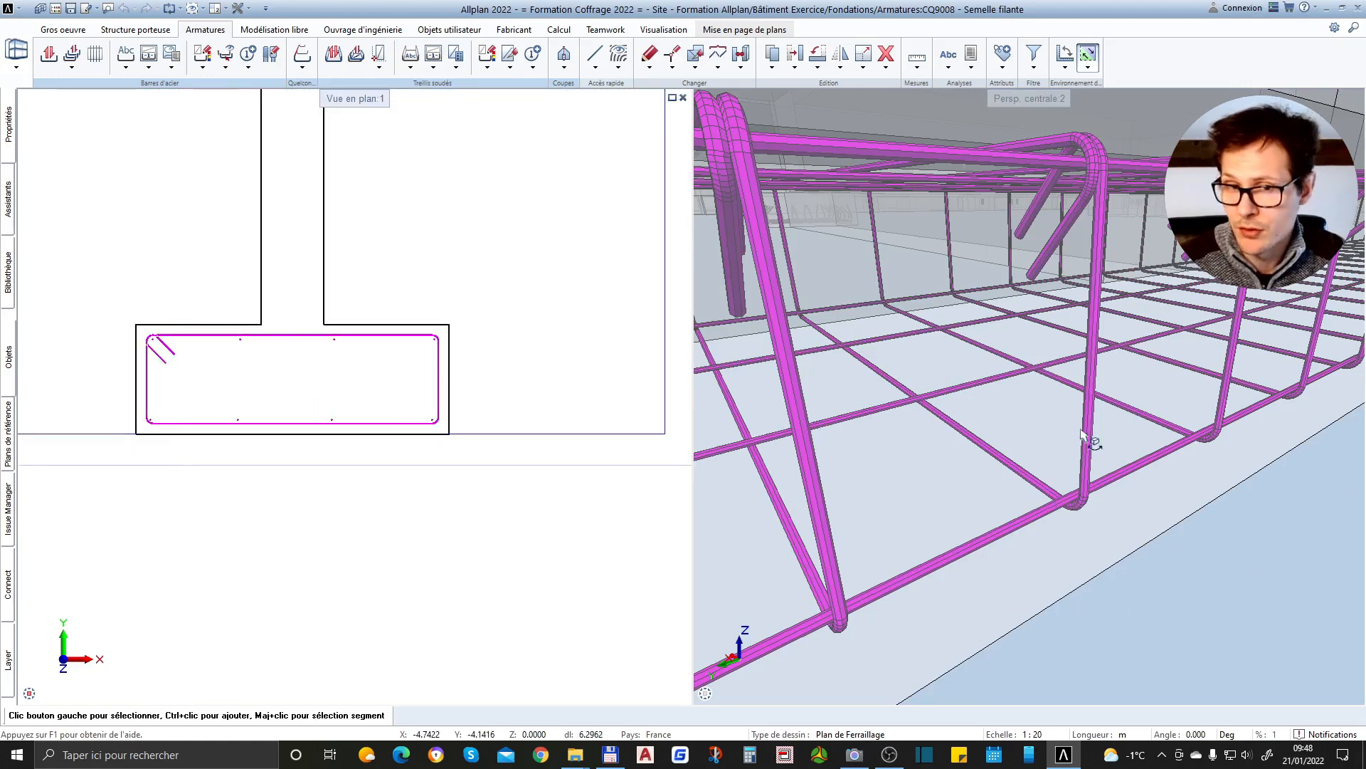
scroll(1183, 441, "down", 6)
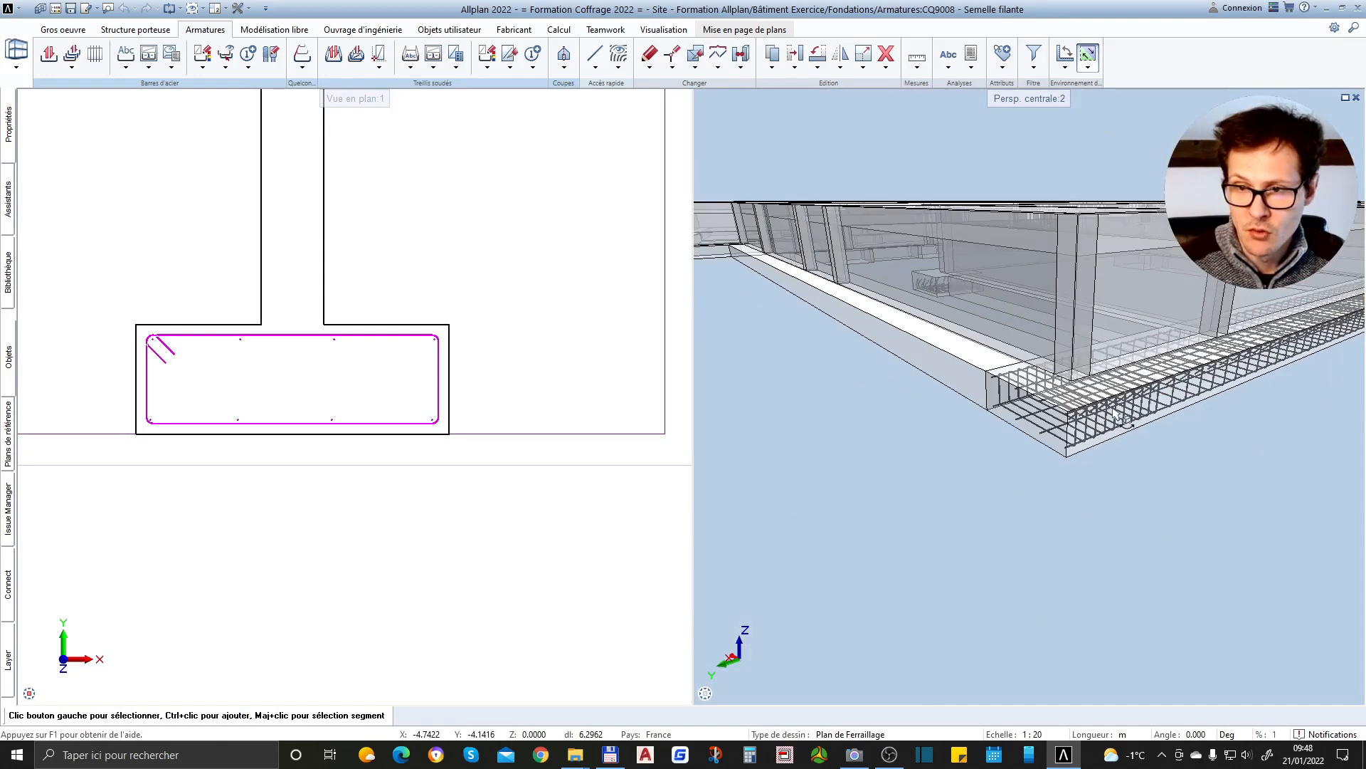
scroll(1210, 406, "up", 5)
scroll(619, 458, "down", 3)
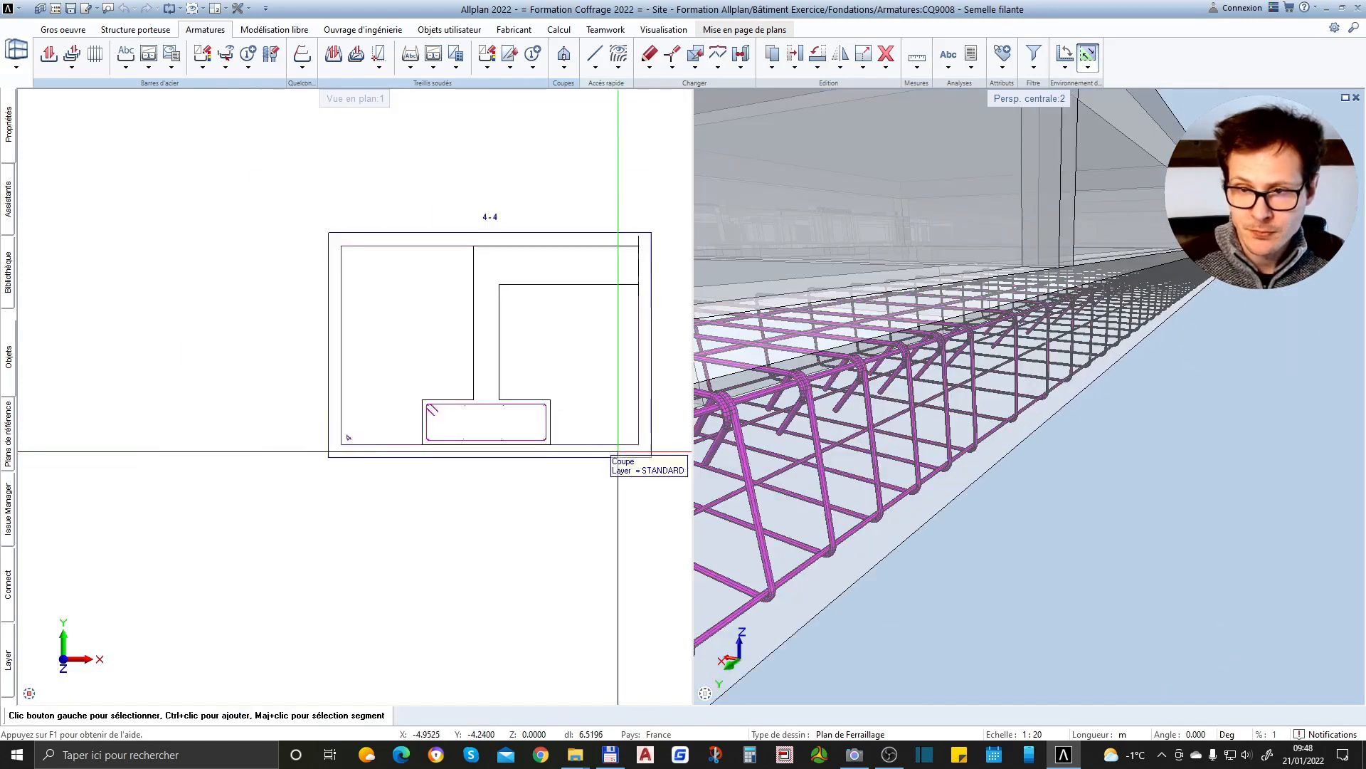
scroll(575, 459, "up", 2)
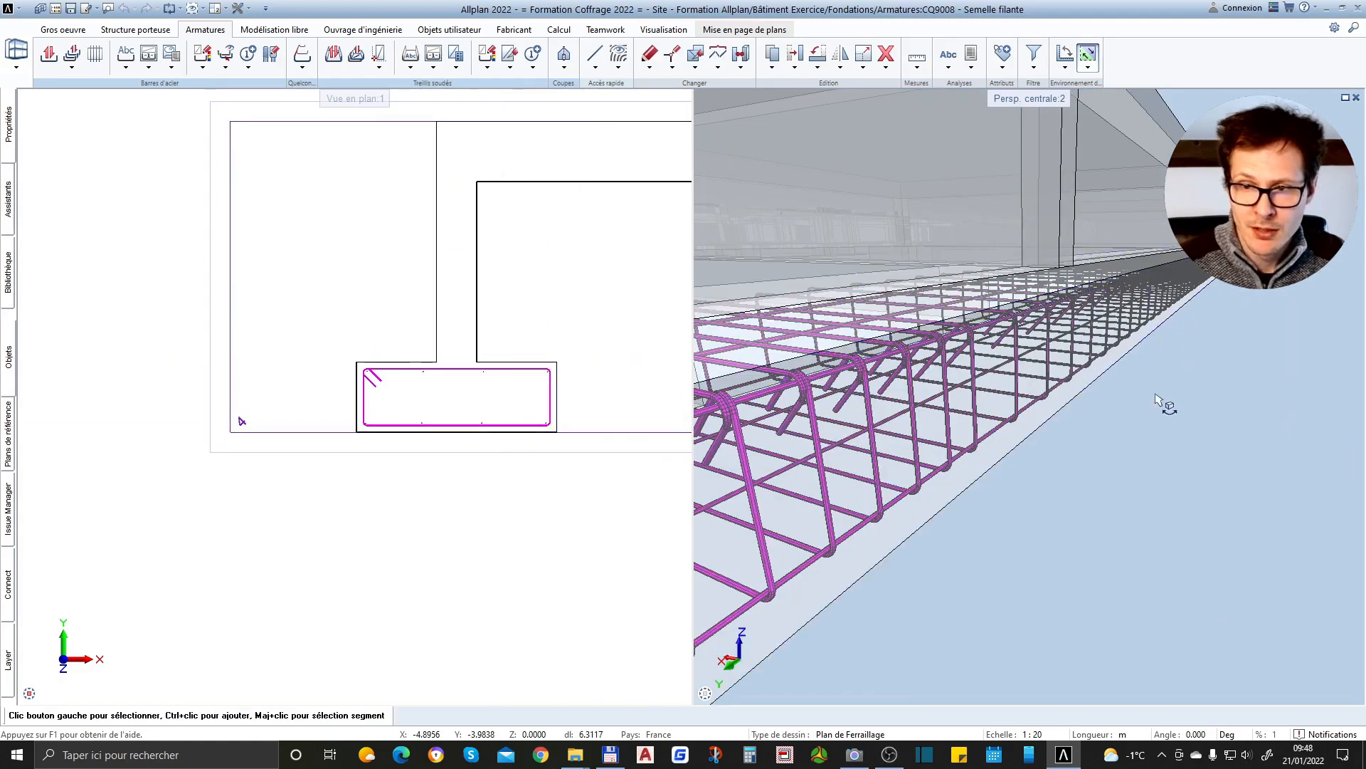
scroll(1168, 403, "down", 5)
middle_click_drag(1168, 402, 1121, 403)
scroll(1040, 519, "up", 8)
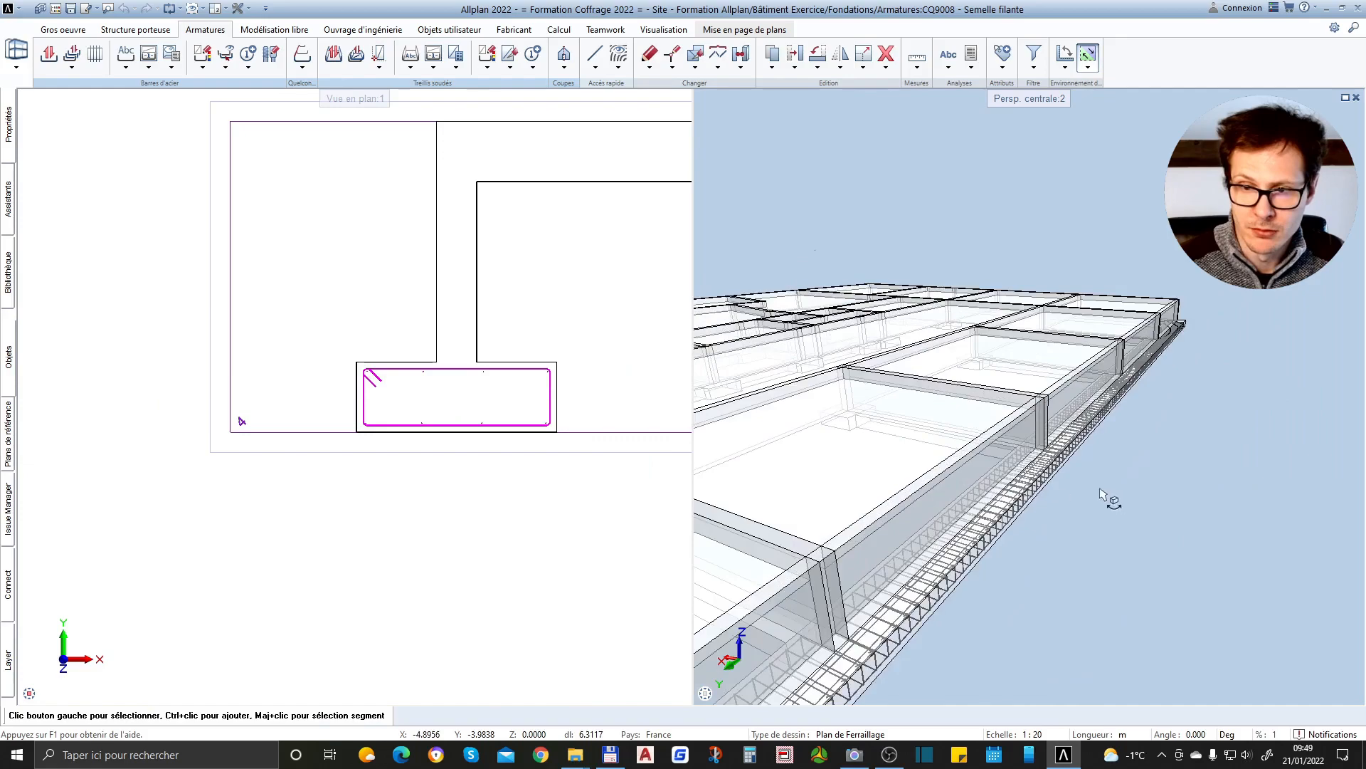
Examine the reinforcement cage along the strip footing's length, its stirrup corners and its end in 3D
scroll(1011, 485, "up", 2)
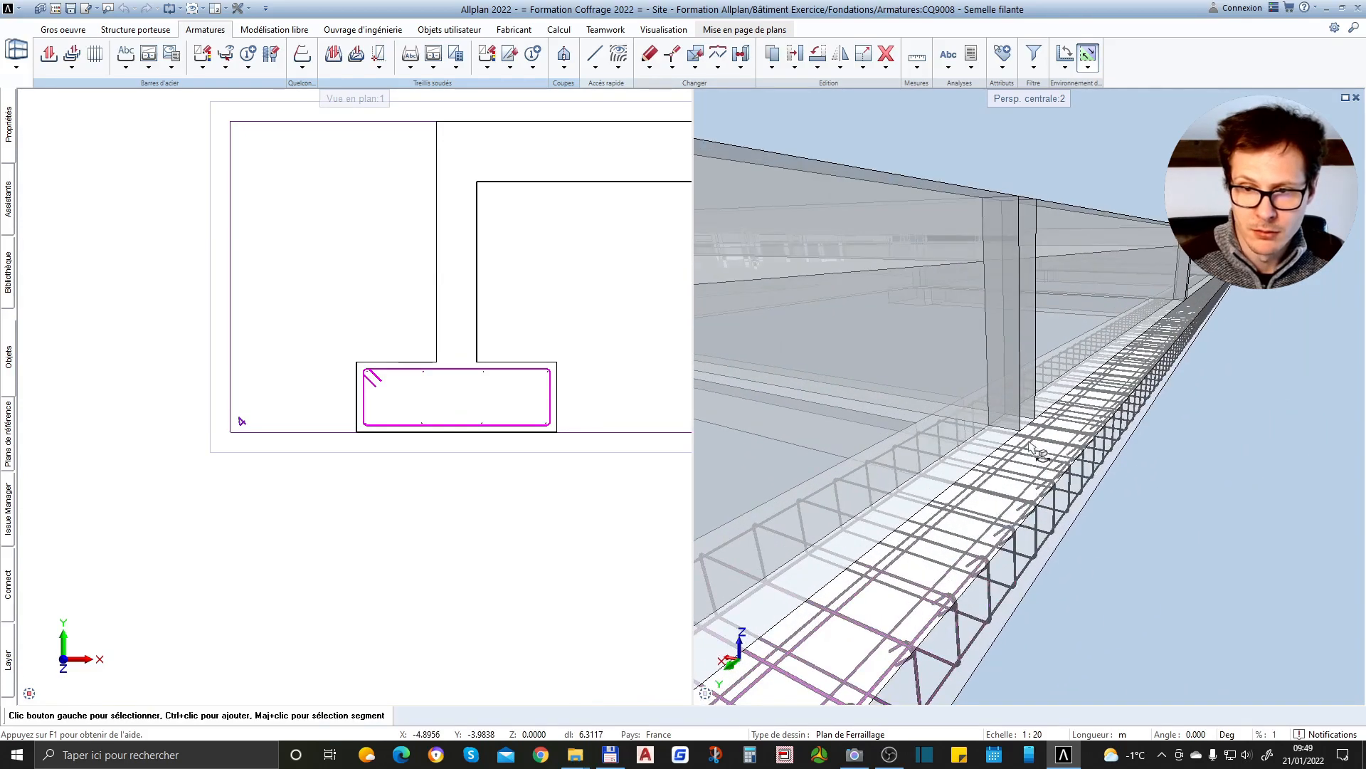
scroll(1065, 539, "up", 3)
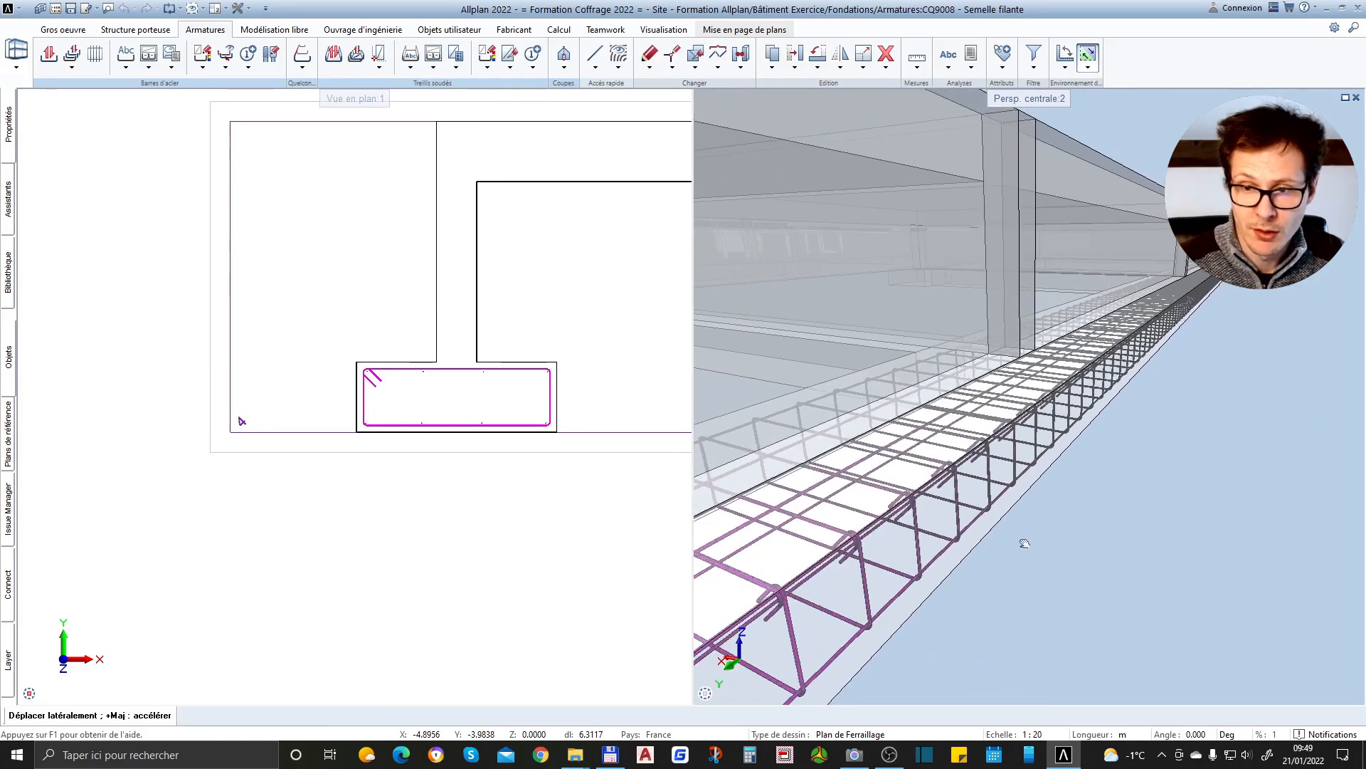
scroll(1019, 481, "up", 2)
scroll(903, 502, "up", 3)
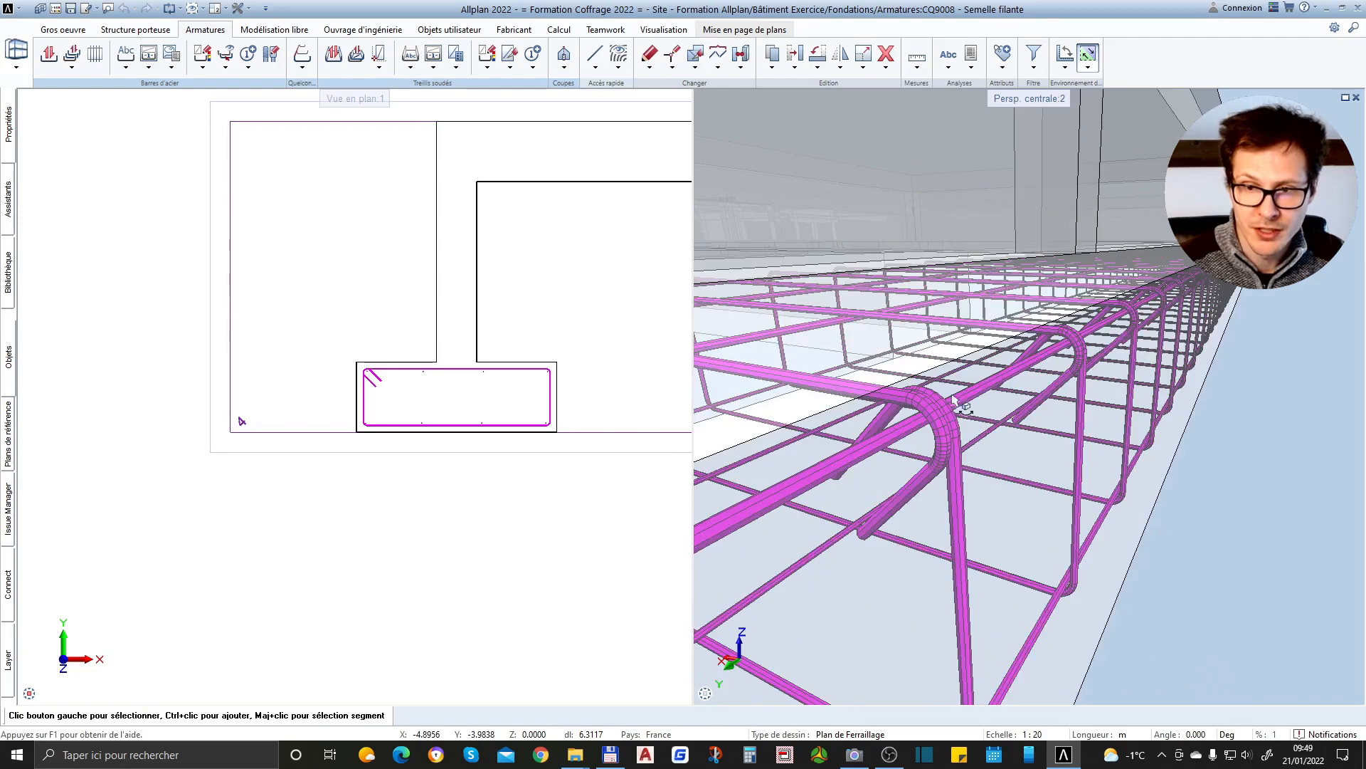
scroll(1135, 424, "down", 7)
middle_click_drag(1136, 414, 1136, 457)
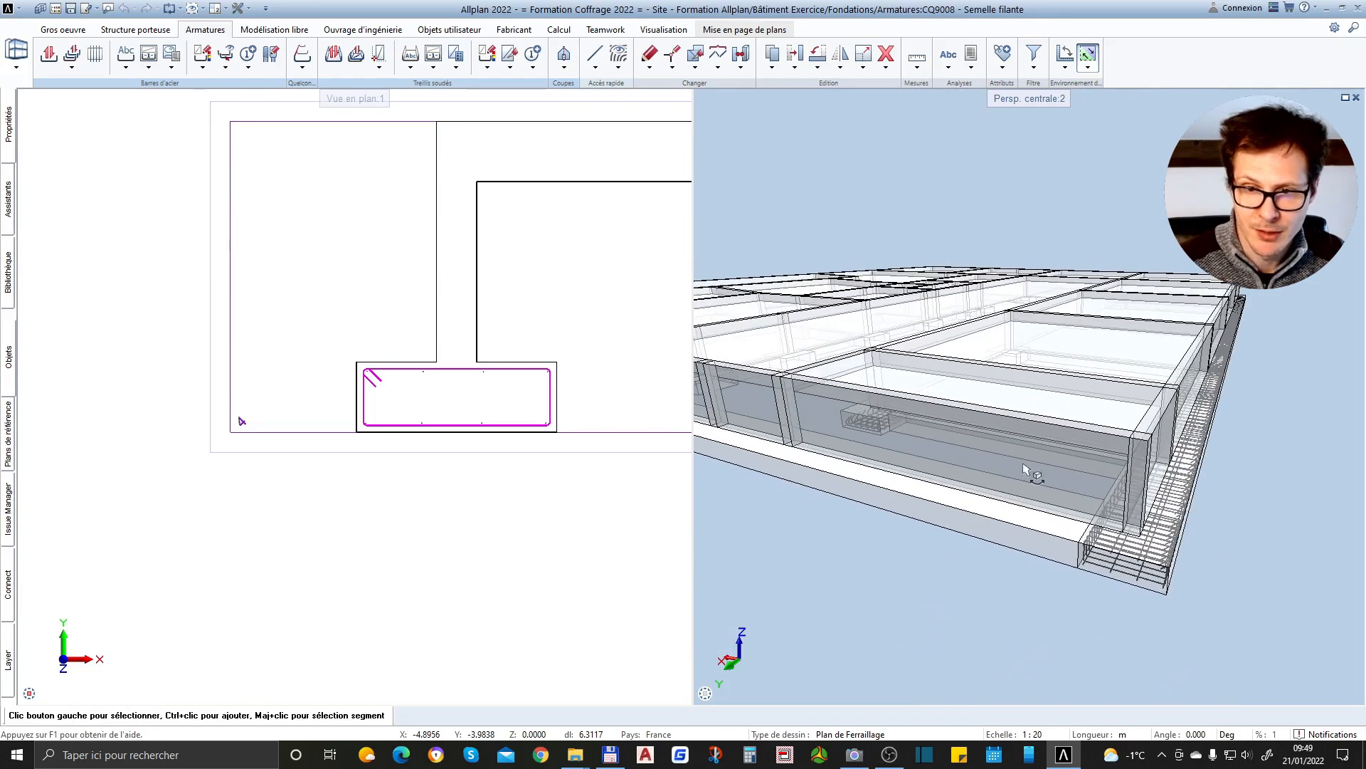
scroll(807, 427, "up", 5)
scroll(1010, 418, "down", 6)
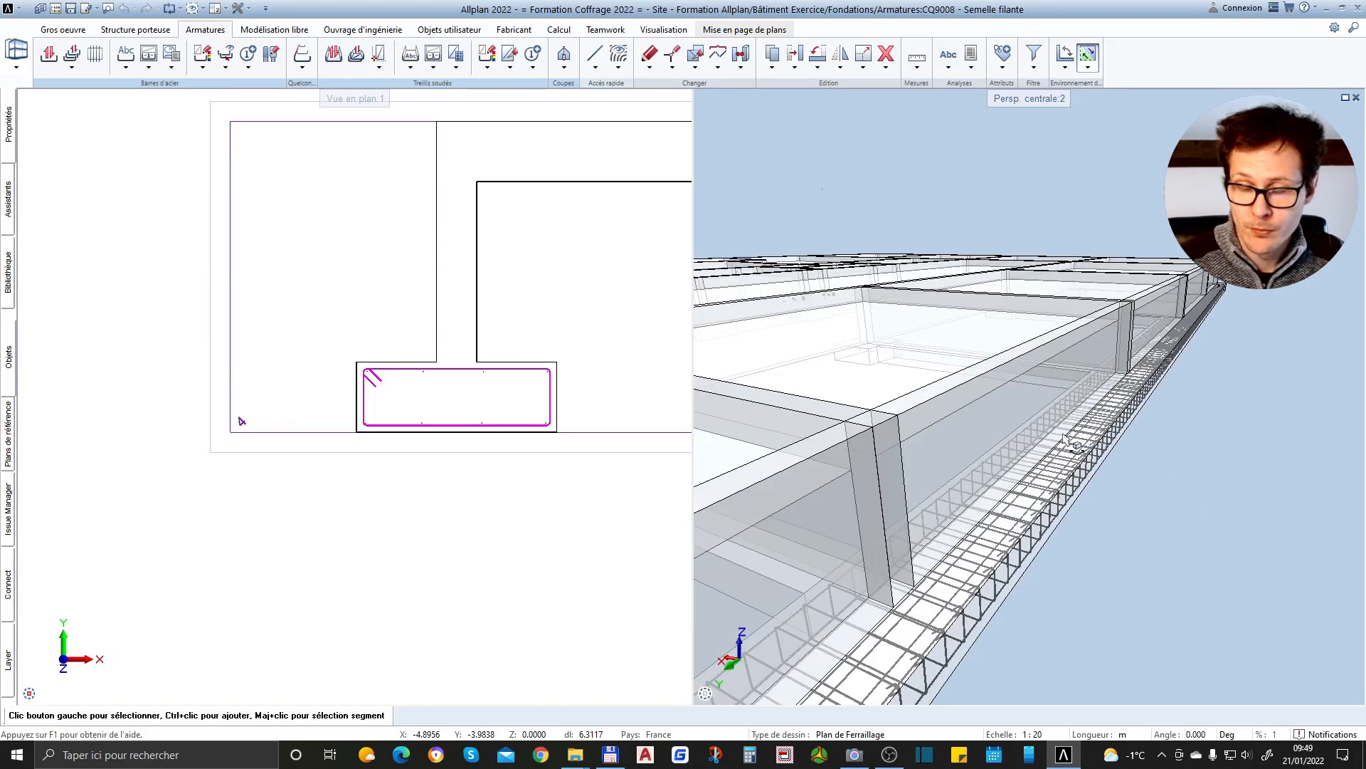
scroll(1066, 440, "down", 3)
scroll(1065, 437, "up", 6)
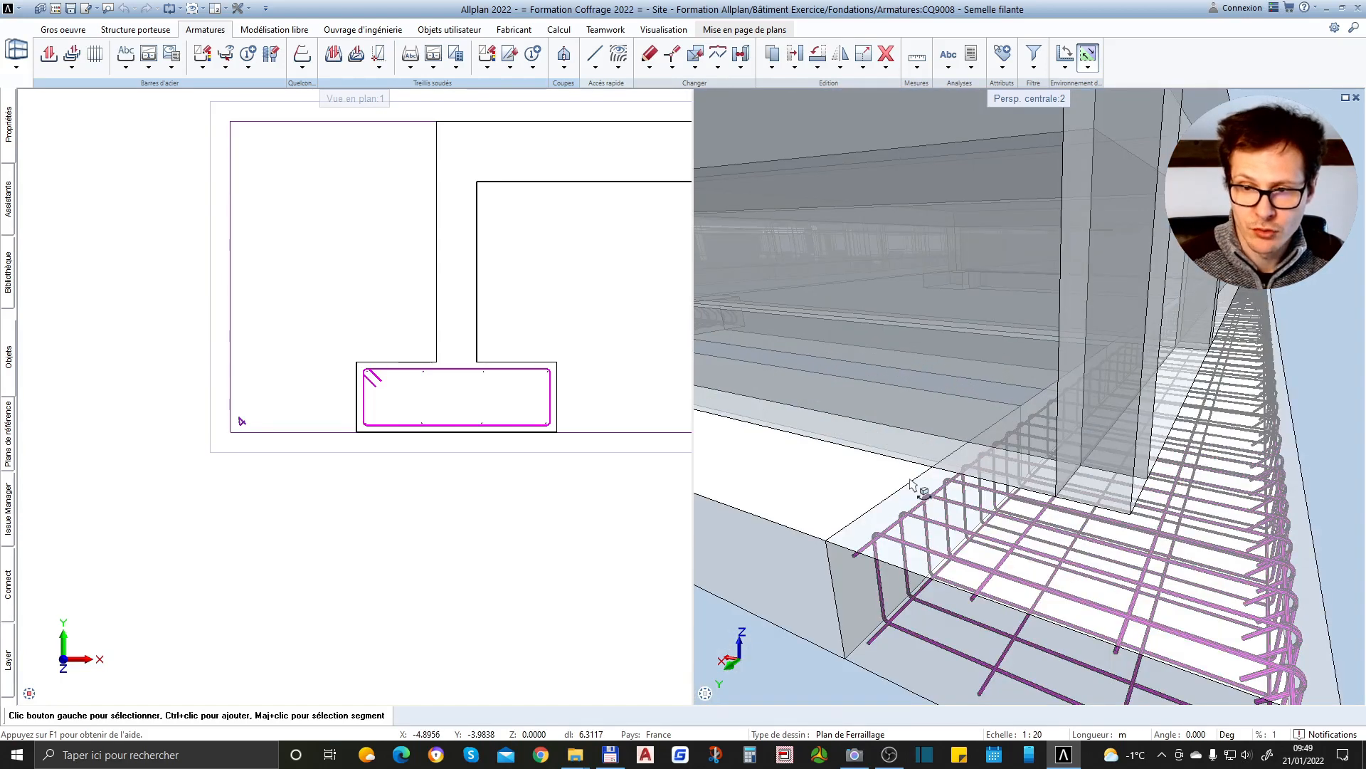
scroll(911, 484, "down", 5)
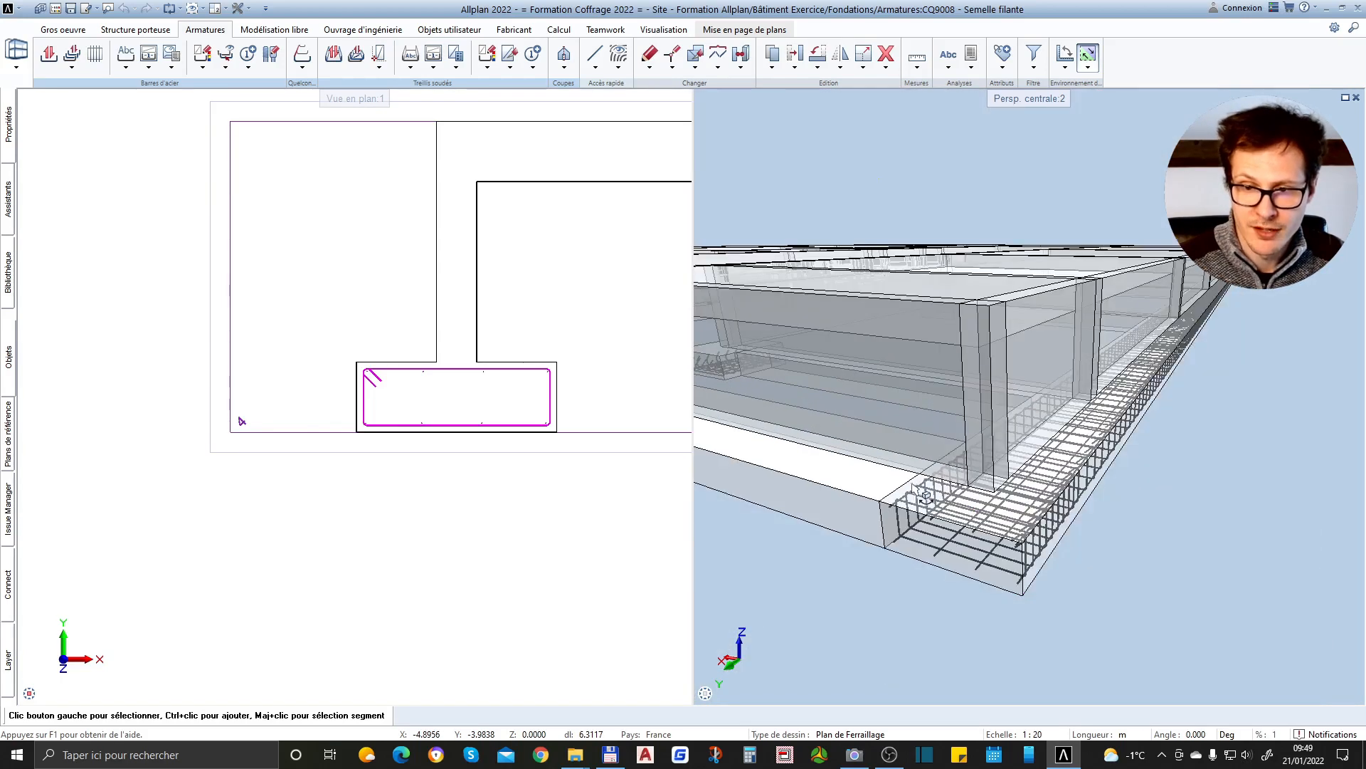
Select the section line of section 4-4 to locate its cutting area in 3D, and review the whole section
left_click(605, 319)
scroll(373, 416, "down", 3)
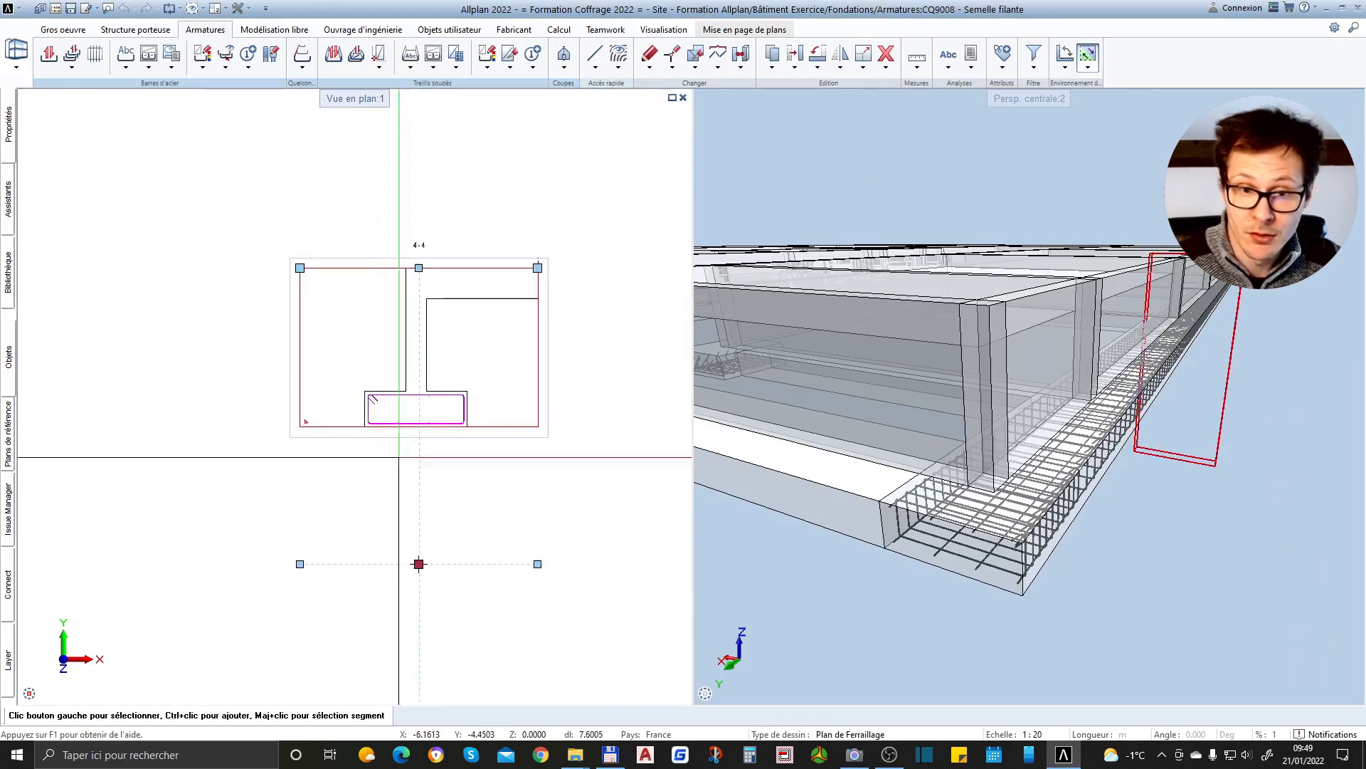
scroll(491, 201, "up", 2)
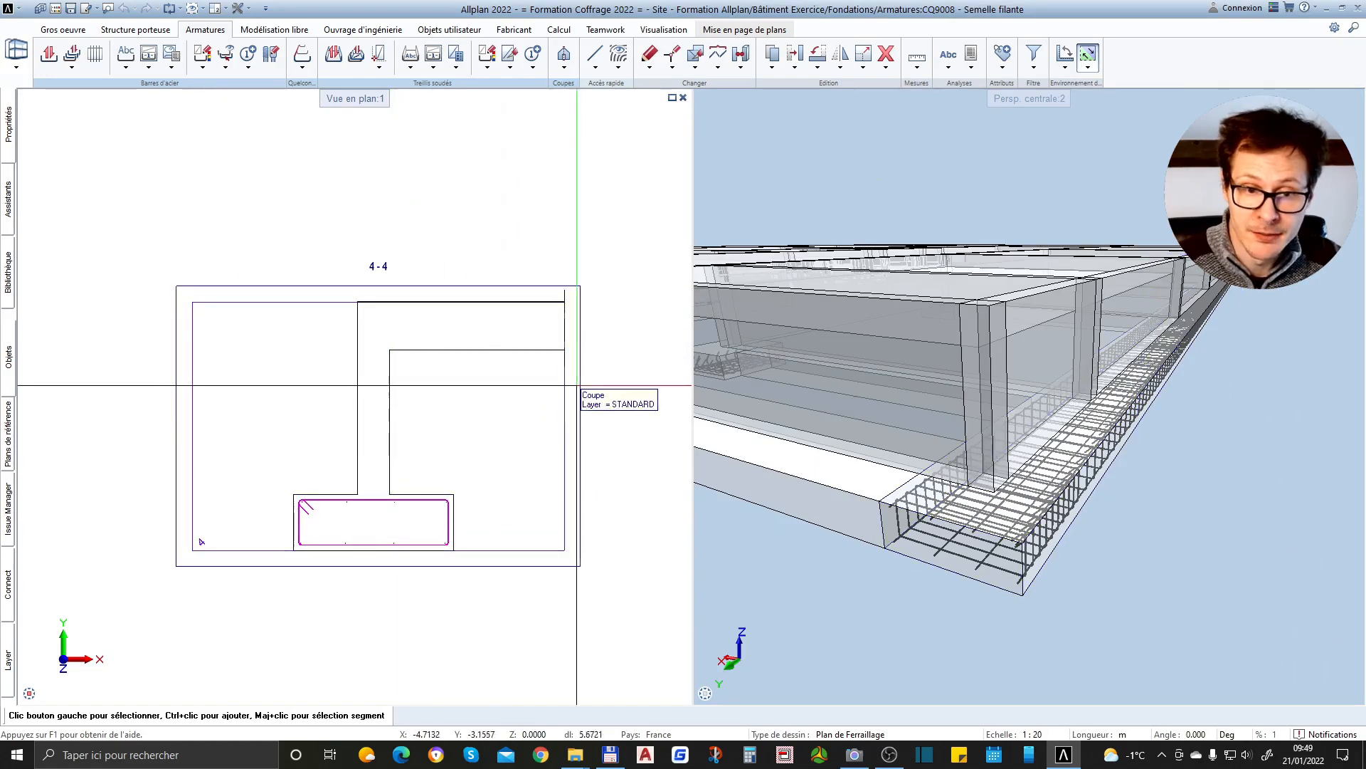
Review the isolated footing's sections and the bar bending list alongside section 4-4 of the strip footing
scroll(466, 431, "down", 4)
scroll(445, 370, "down", 3)
scroll(442, 117, "up", 4)
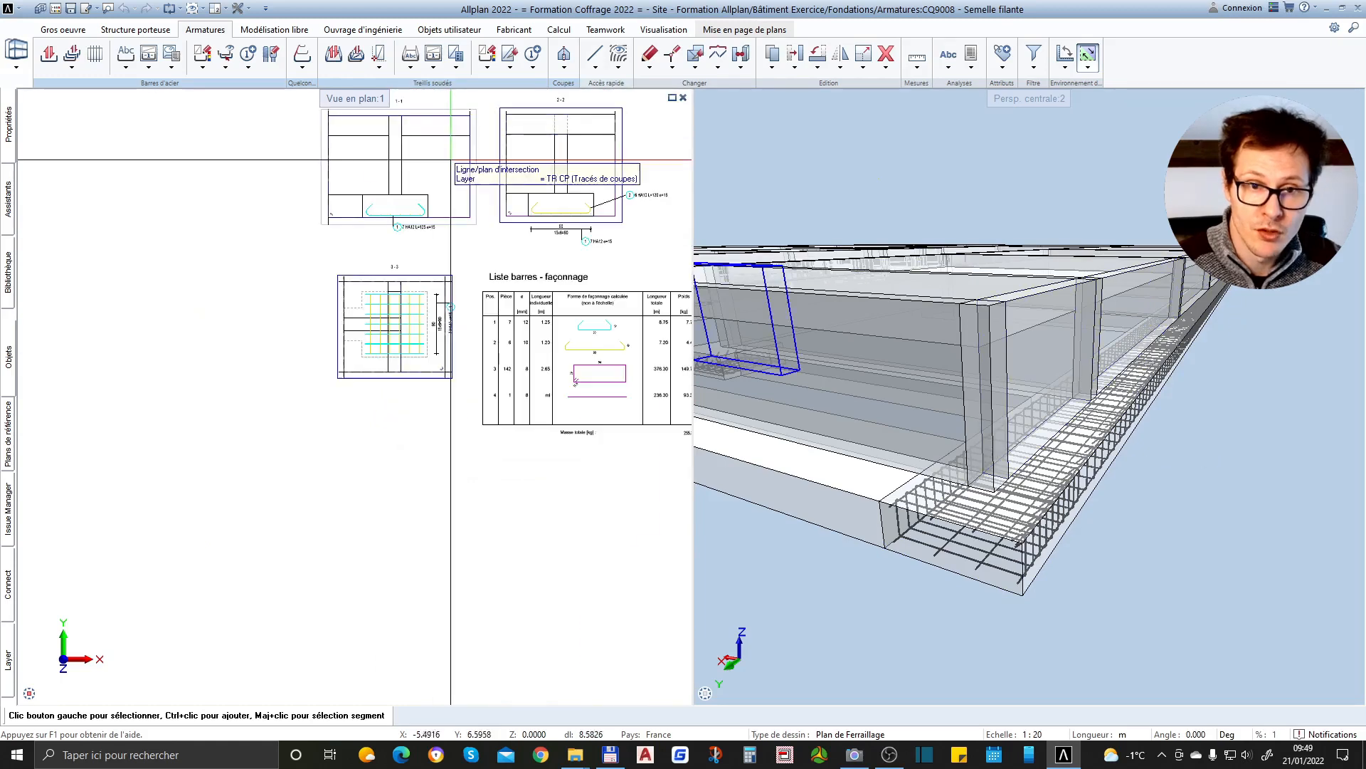
middle_click_drag(409, 135, 374, 224)
scroll(362, 209, "up", 3)
scroll(374, 196, "down", 6)
scroll(374, 595, "up", 4)
scroll(434, 470, "up", 3)
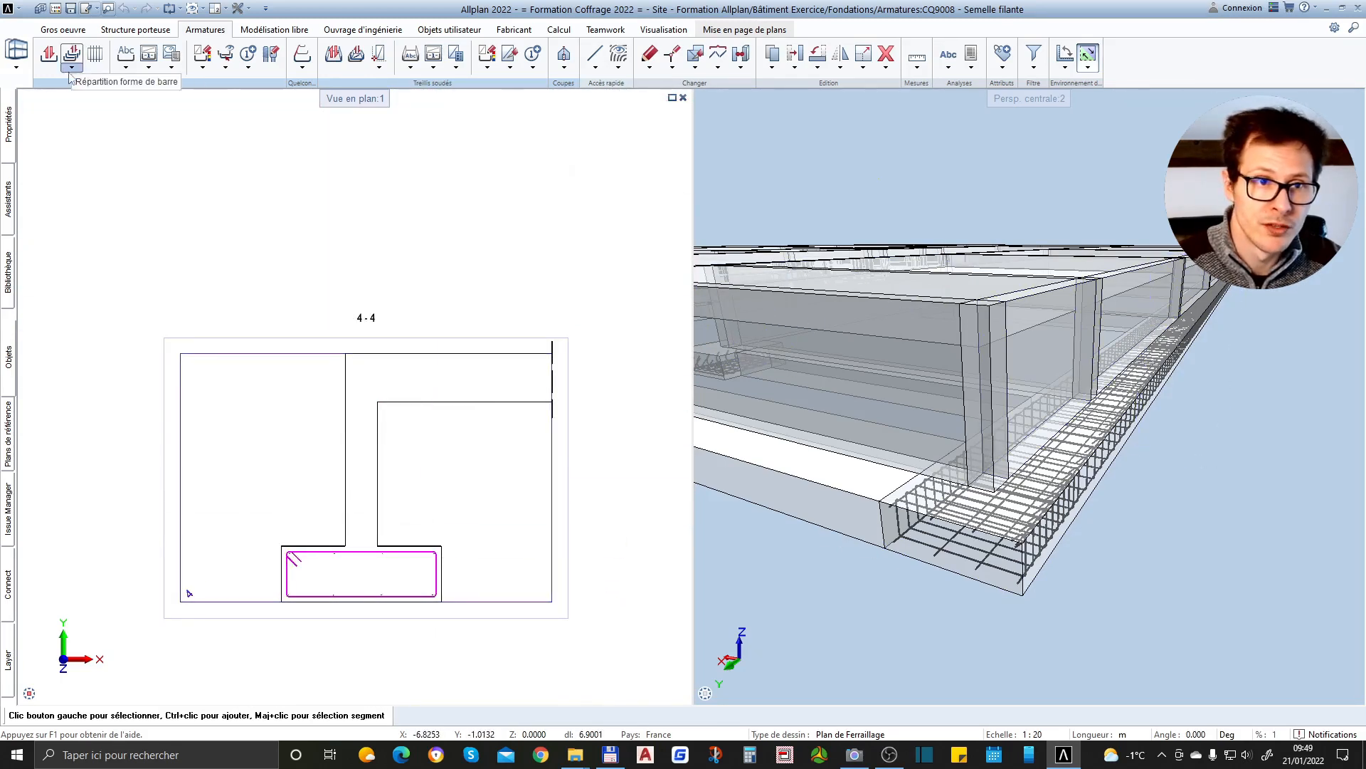
Try to add a distribution dimension line for a lower longitudinal bar of the strip footing in section 4-4
left_click(126, 68)
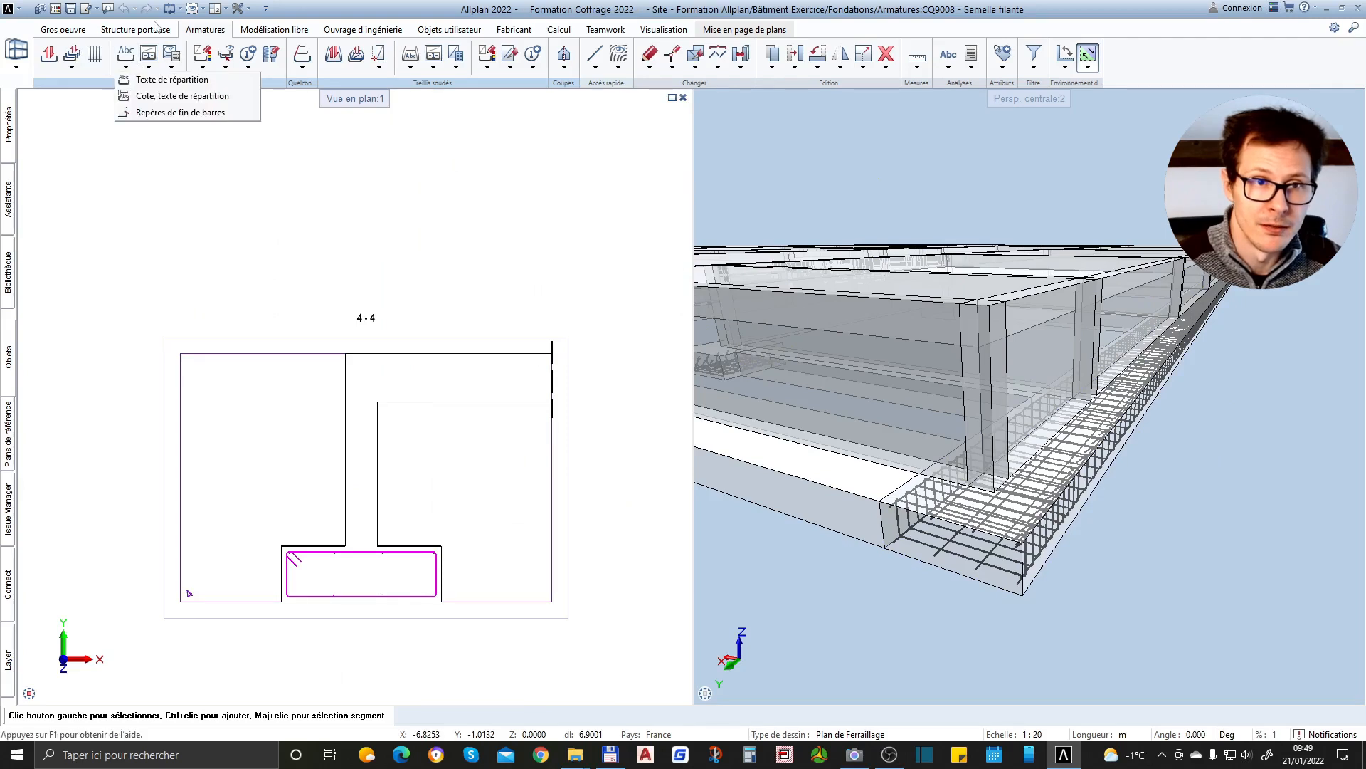
left_click(170, 98)
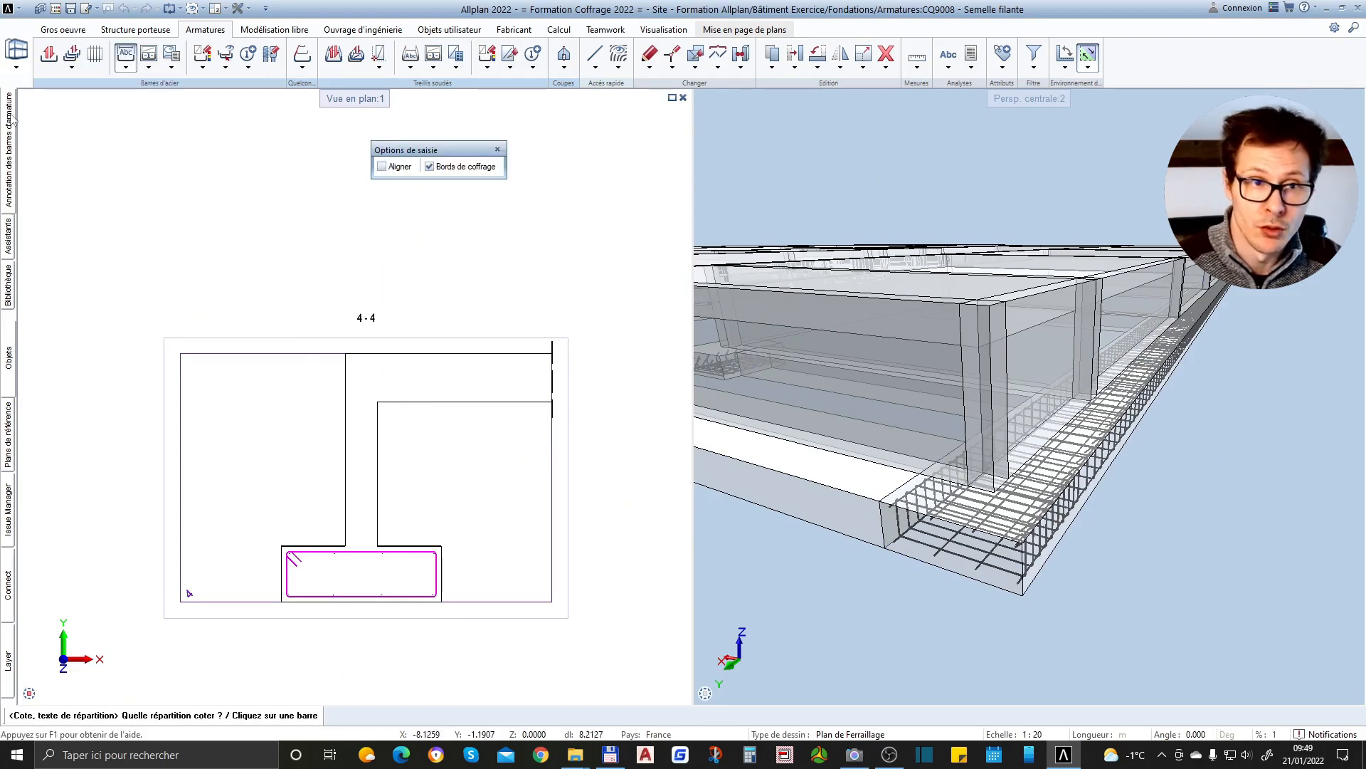
left_click(188, 593)
scroll(463, 417, "up", 6)
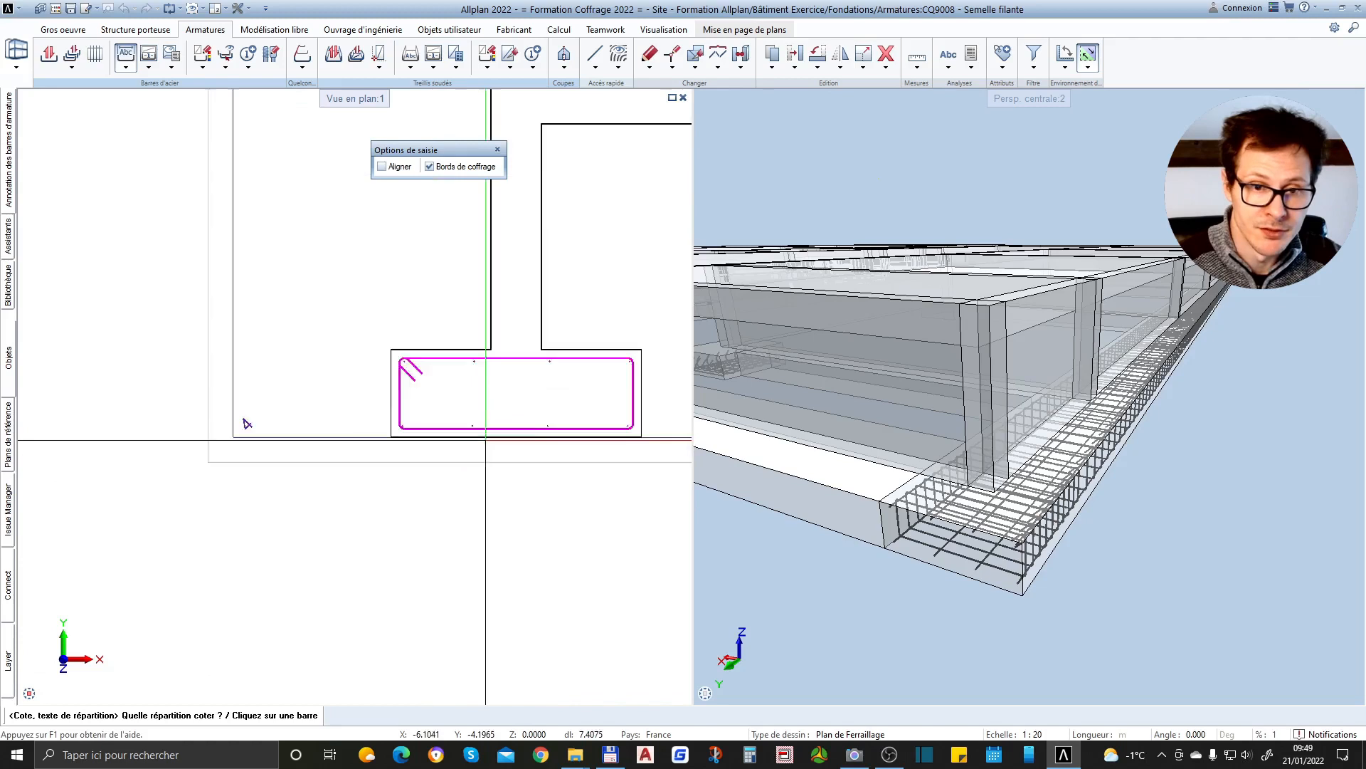
left_click(465, 418)
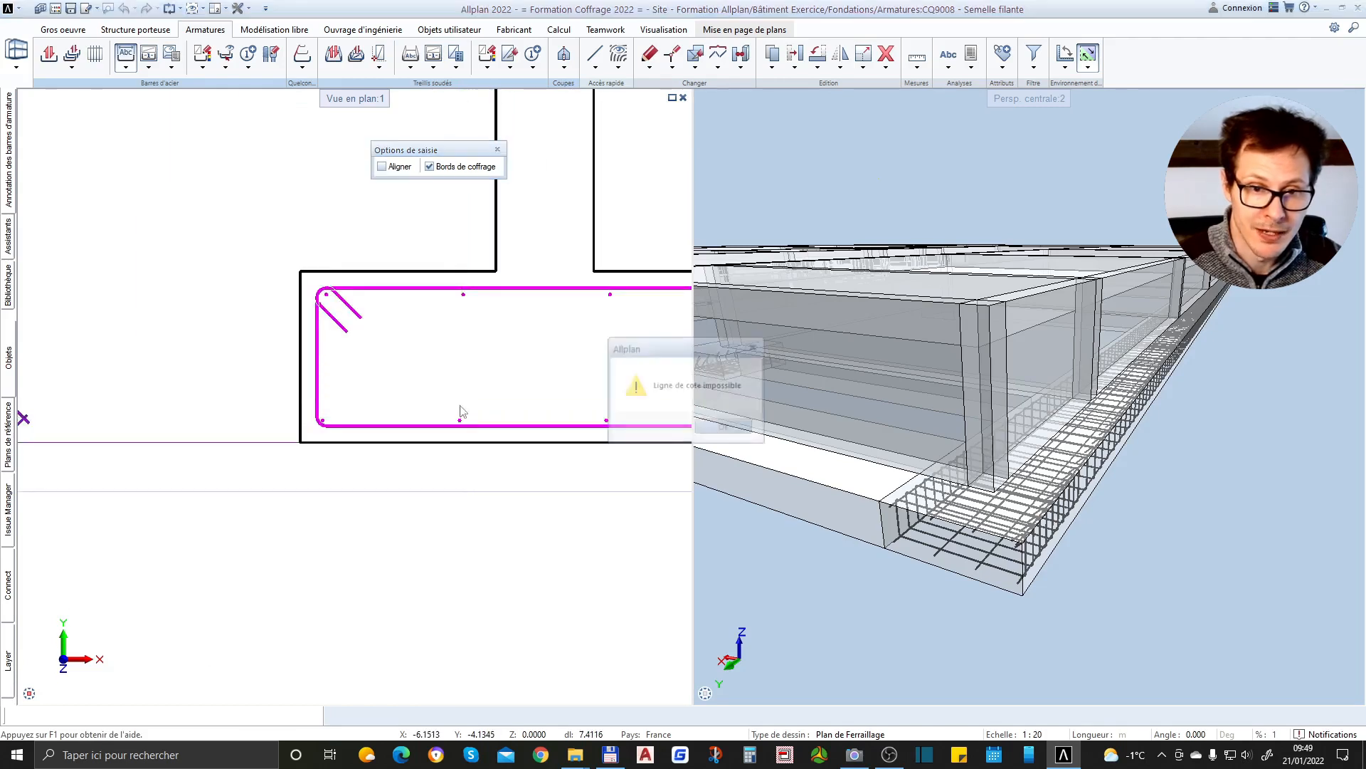
left_click(725, 427)
scroll(449, 356, "up", 3)
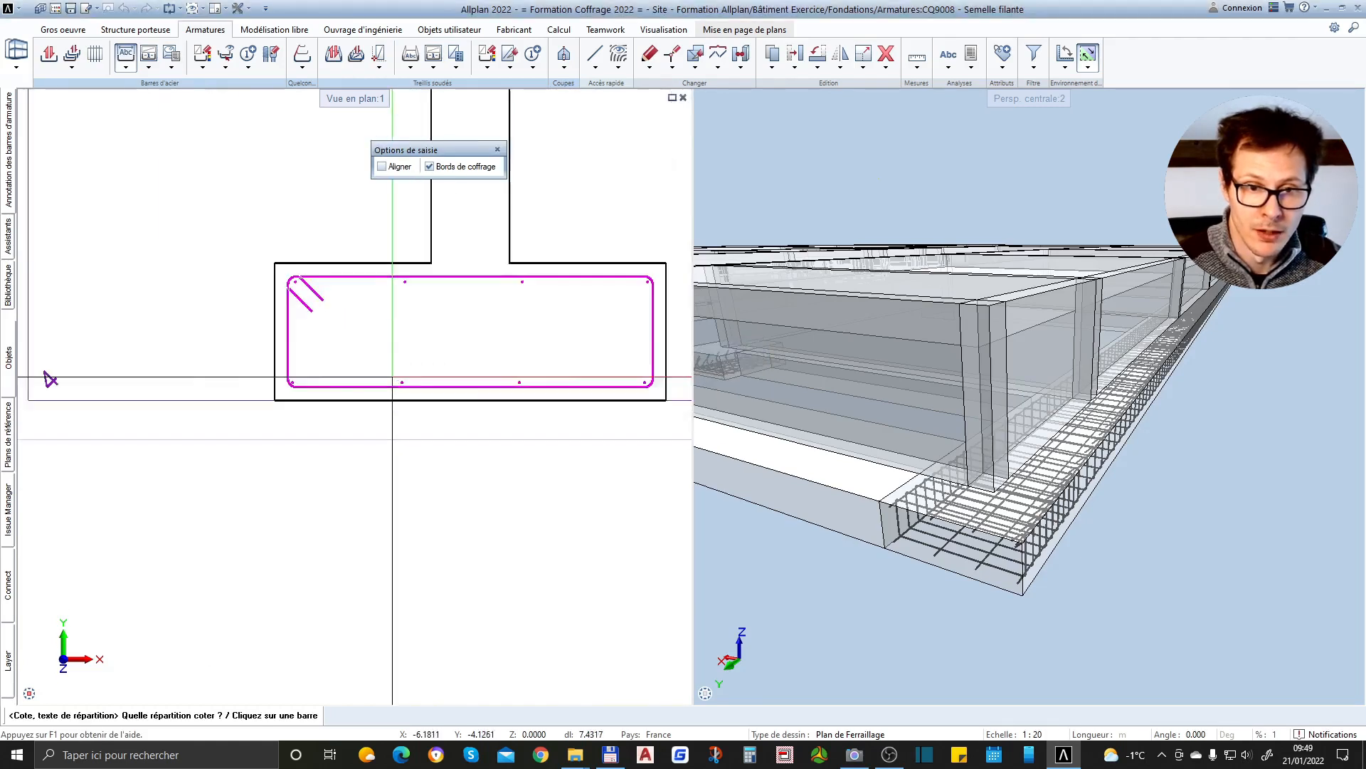
Switch the bar annotation to the pointer type and label a lower longitudinal bar with "4 1 HA8" below the footing in section 4-4
mouse_move(12, 141)
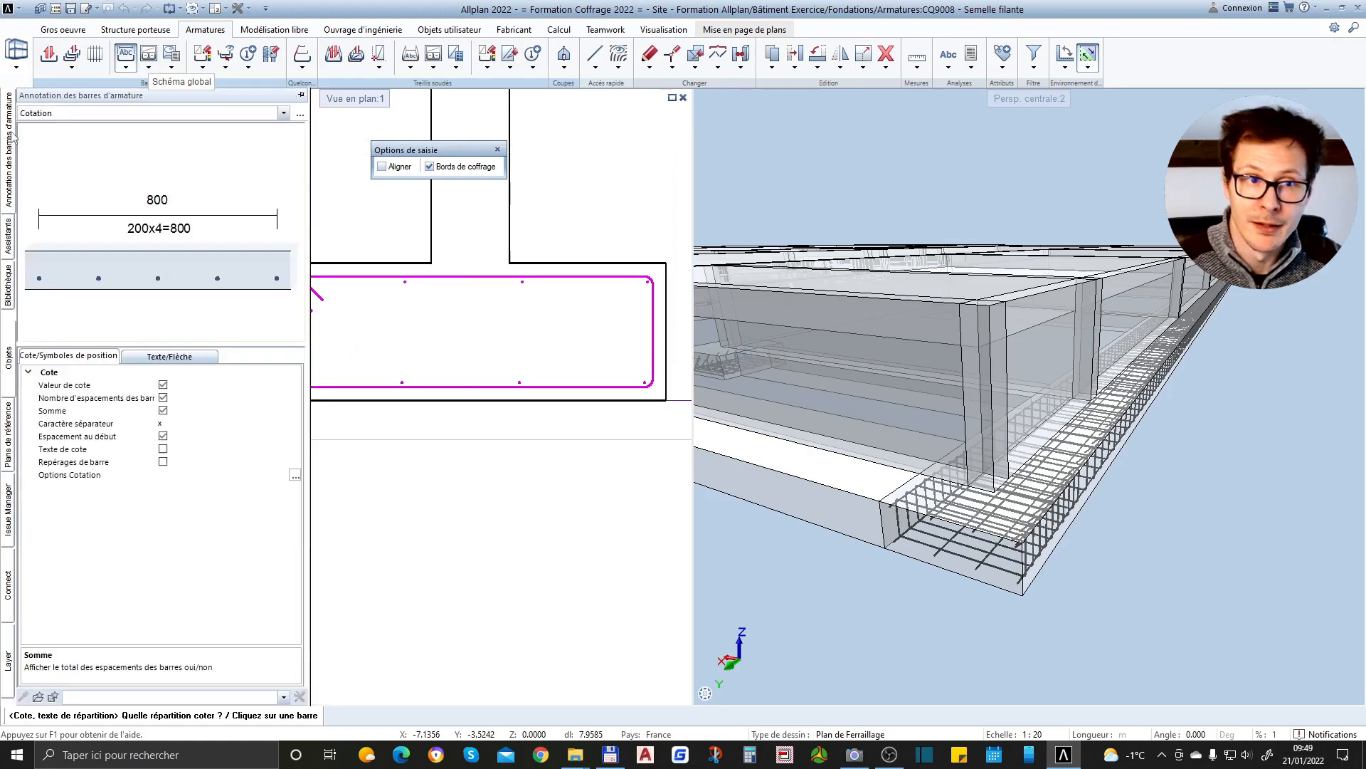
left_click(59, 116)
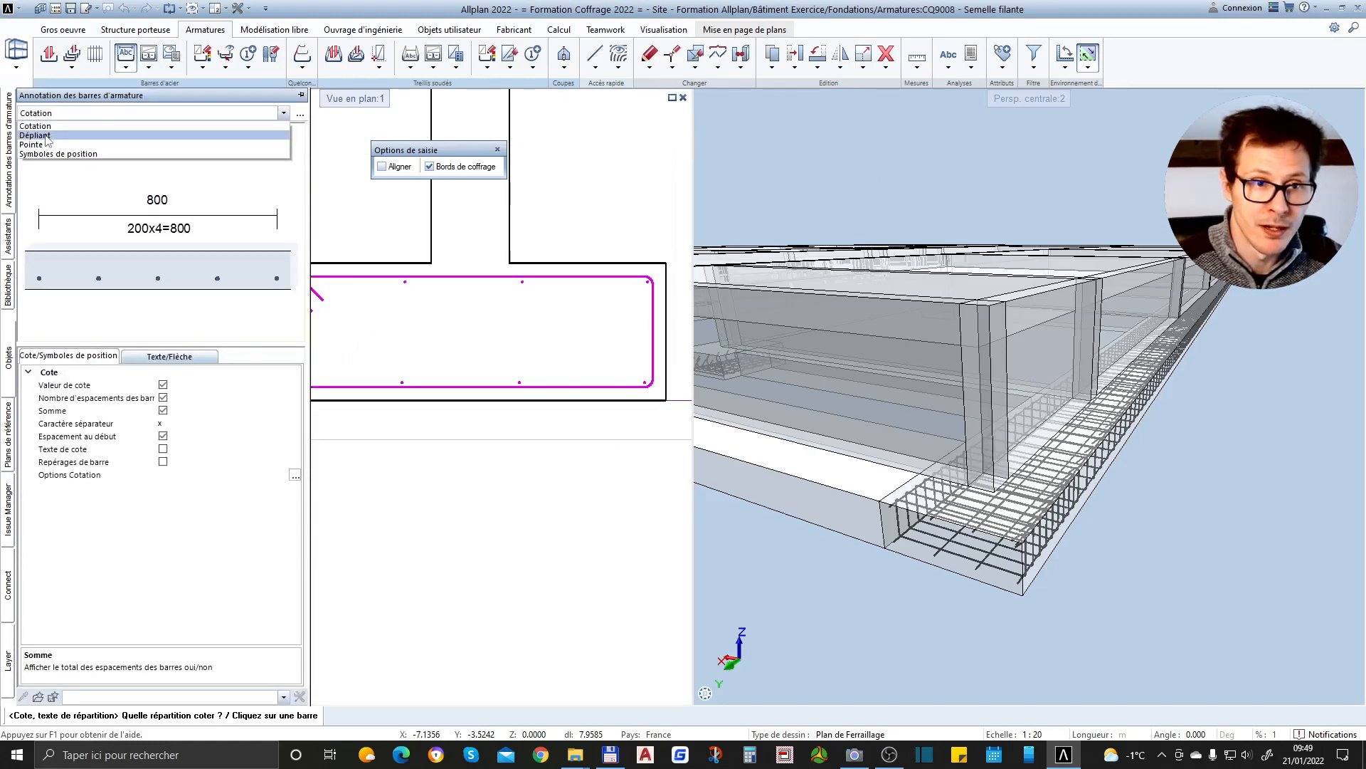
left_click(46, 147)
left_click(315, 315)
scroll(327, 284, "down", 3)
scroll(381, 299, "up", 3)
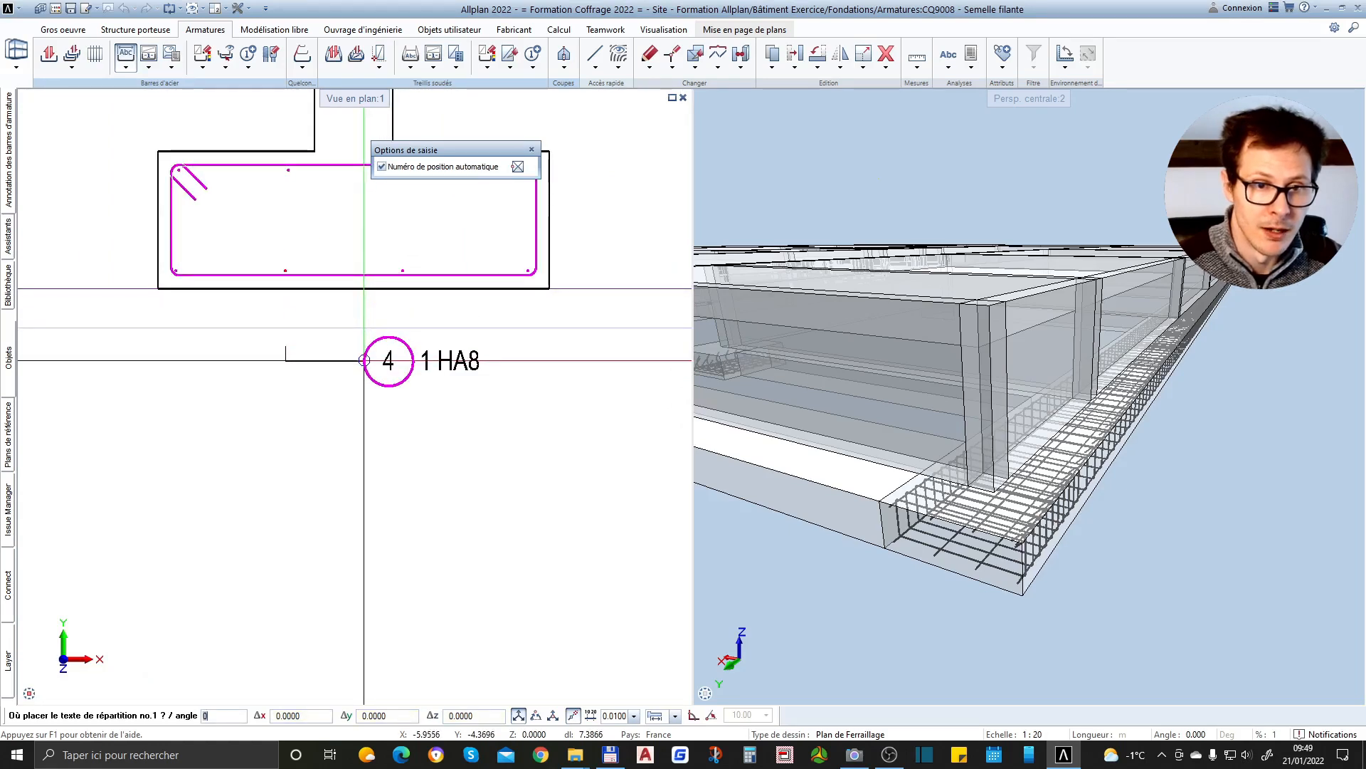
left_click(468, 361)
scroll(314, 360, "down", 2)
scroll(176, 247, "up", 2)
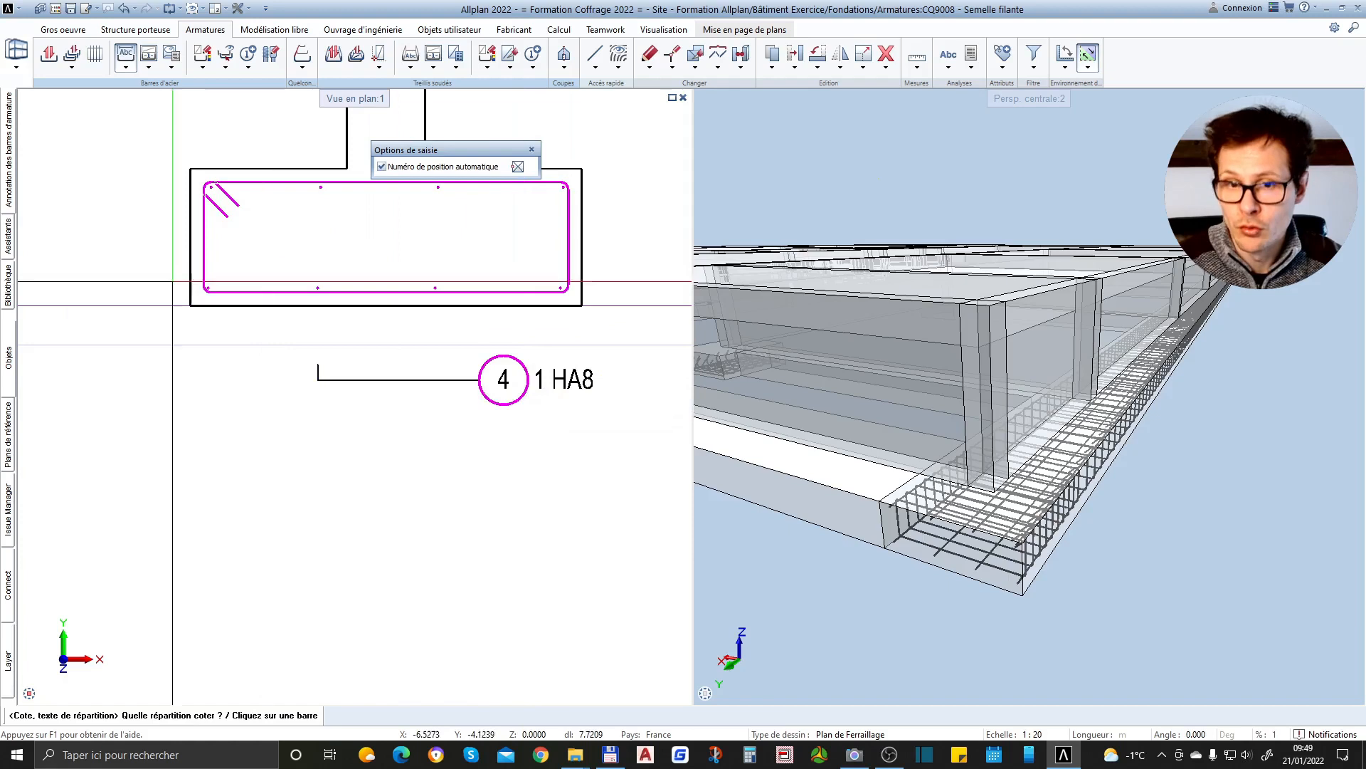
key("Escape")
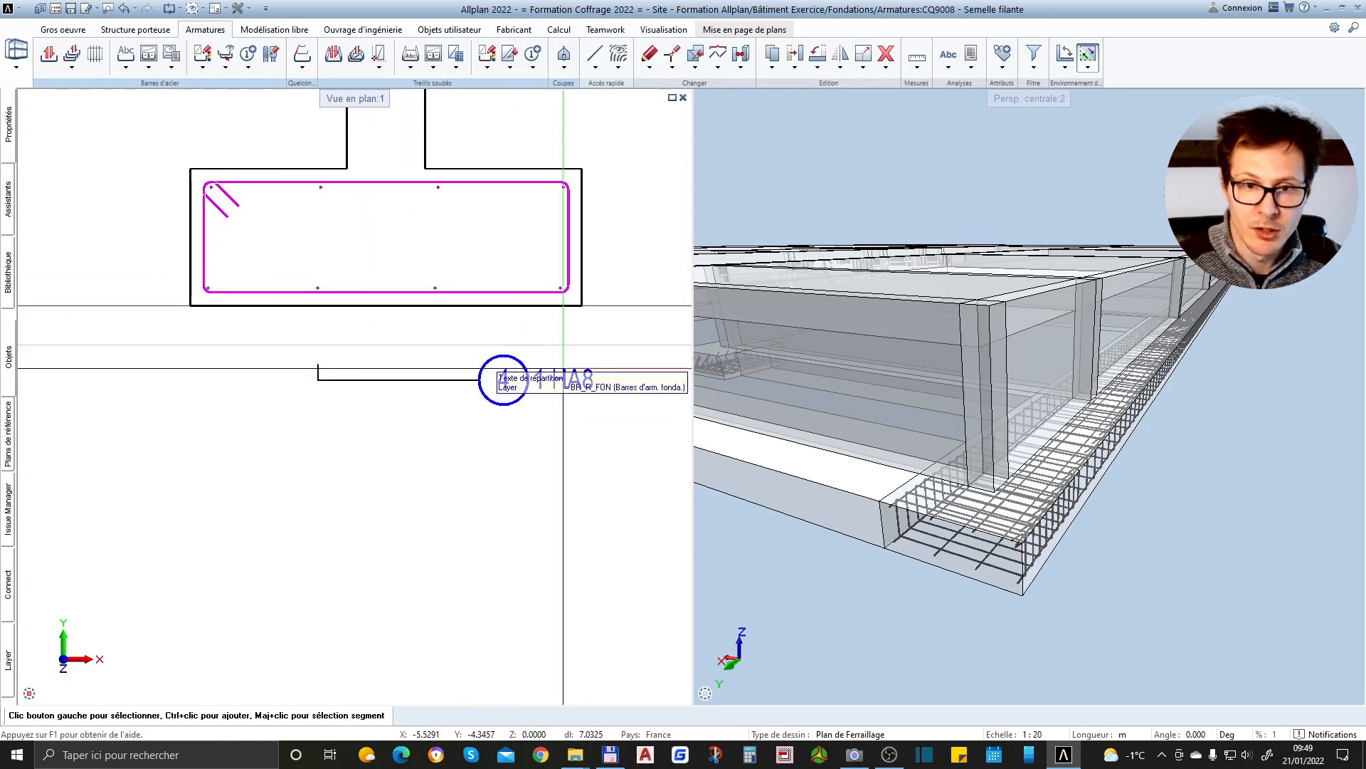
Delete the distribution text with its leader below the strip footing in section 4-4
left_click_drag(561, 361, 417, 417)
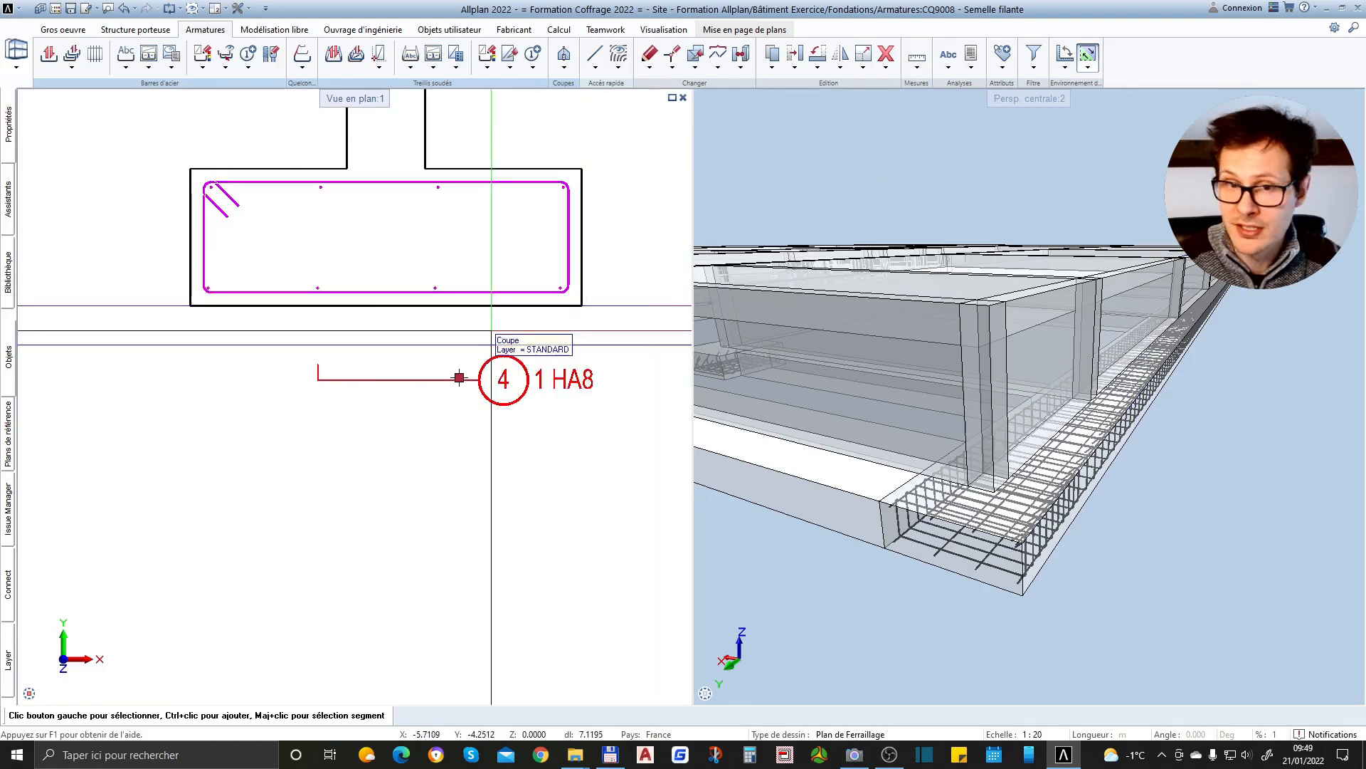
key("Delete")
scroll(522, 427, "down", 3)
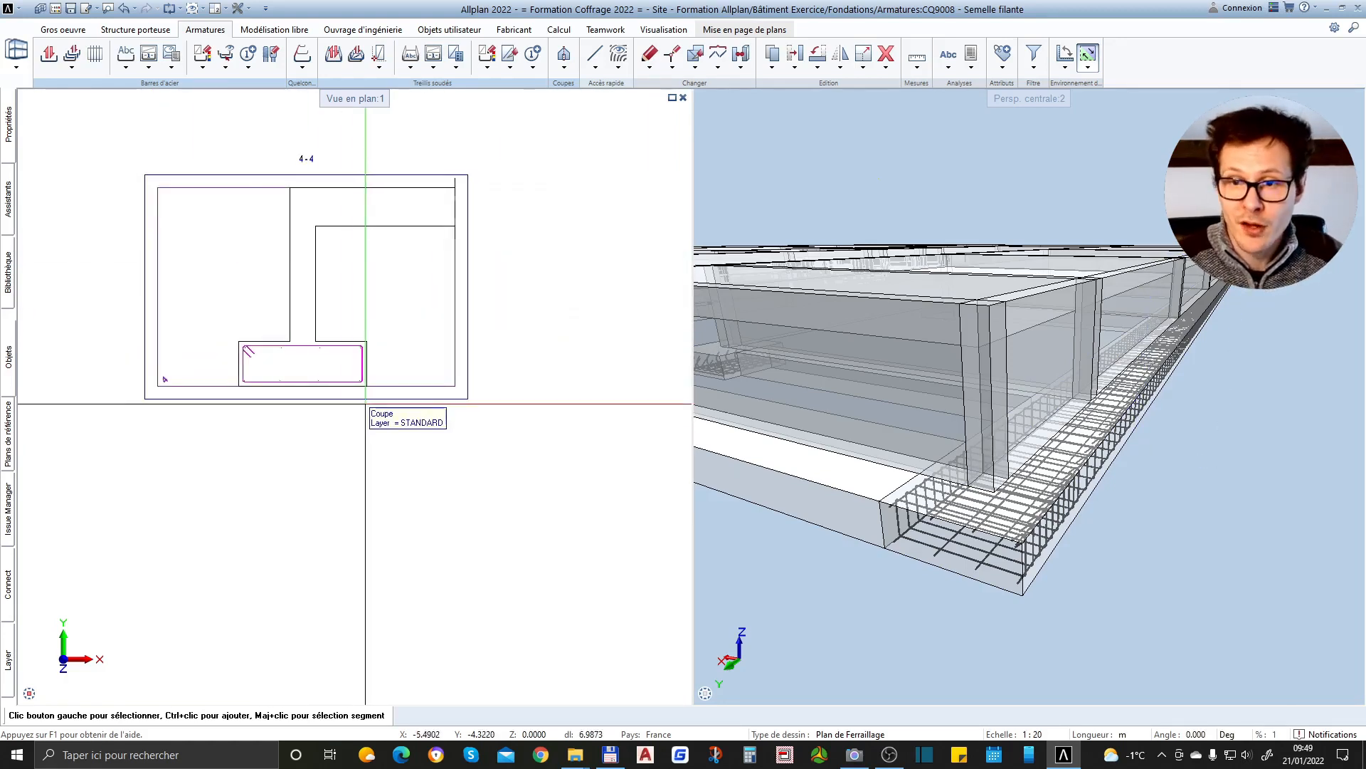
Review sections 1-1, 2-2 and 3-3 of the isolated footing together with the bar bending list
scroll(404, 393, "up", 2)
scroll(402, 493, "down", 1)
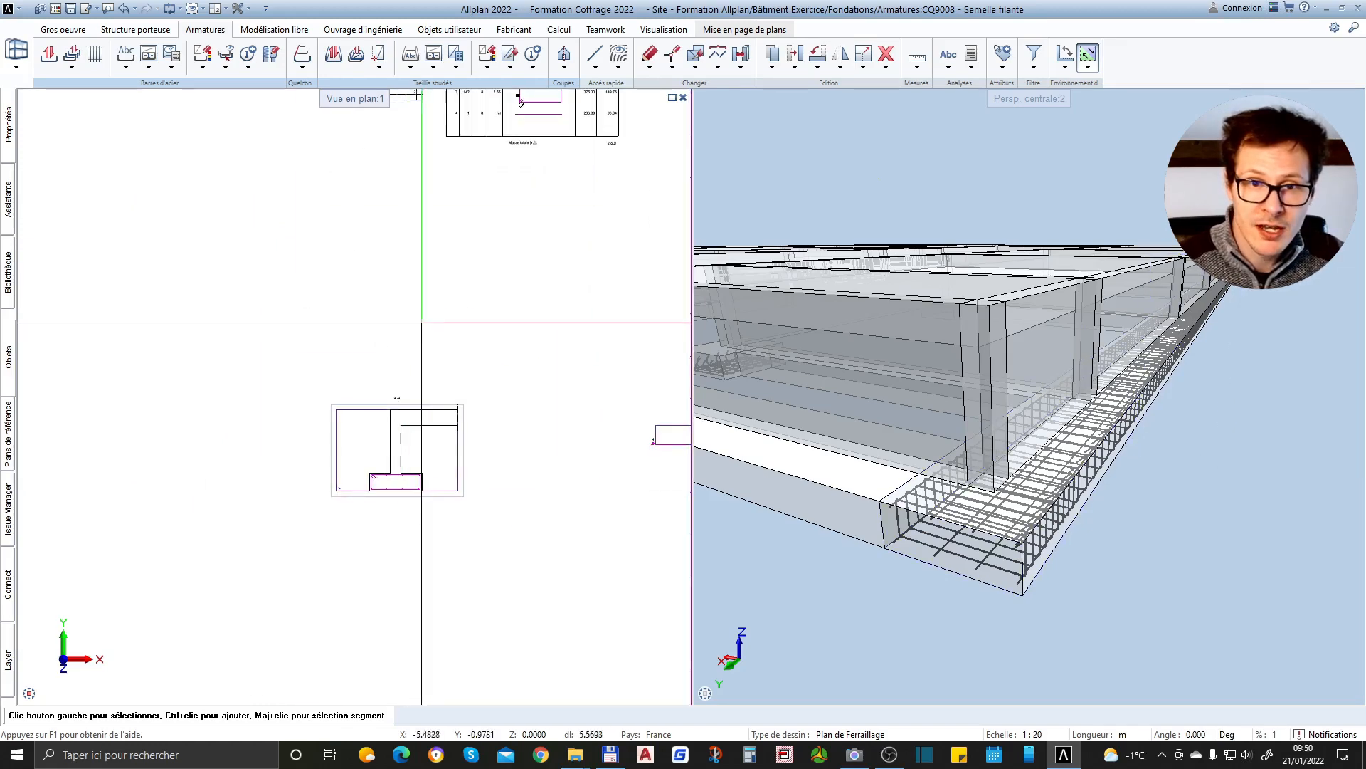
middle_click_drag(514, 199, 341, 570)
scroll(202, 393, "up", 3)
scroll(206, 404, "up", 1)
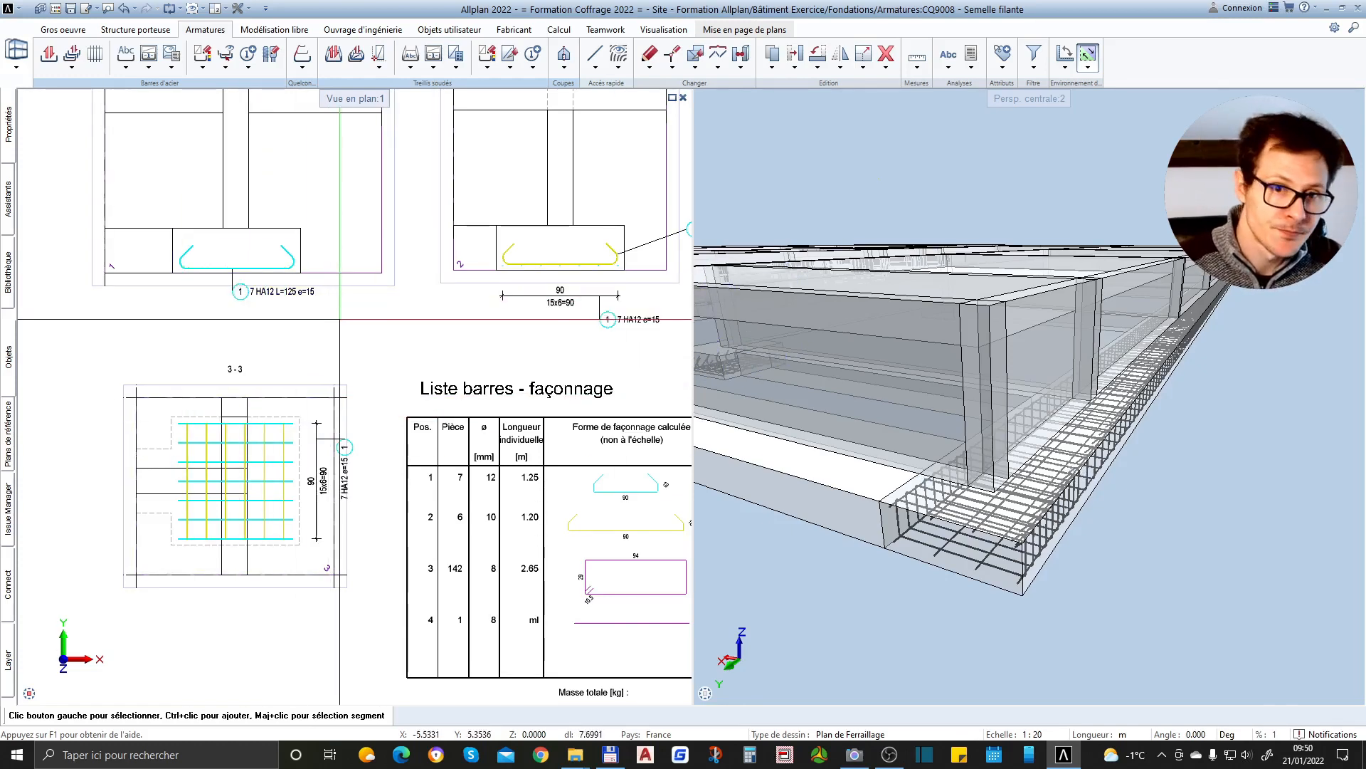
scroll(340, 319, "down", 3)
scroll(328, 272, "up", 2)
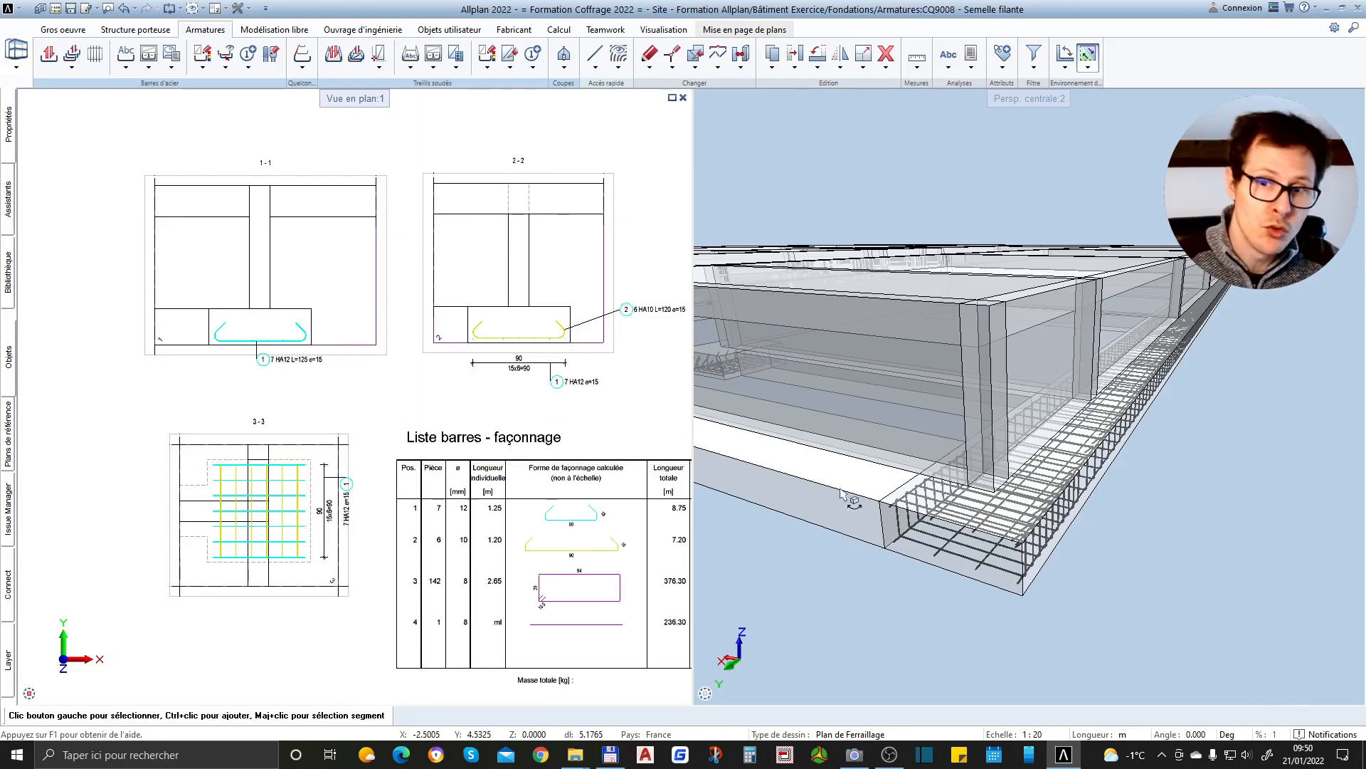
Examine the strip footing's reinforcement cage and the reinforced isolated footing within the whole foundation model in 3D
scroll(1209, 502, "down", 5)
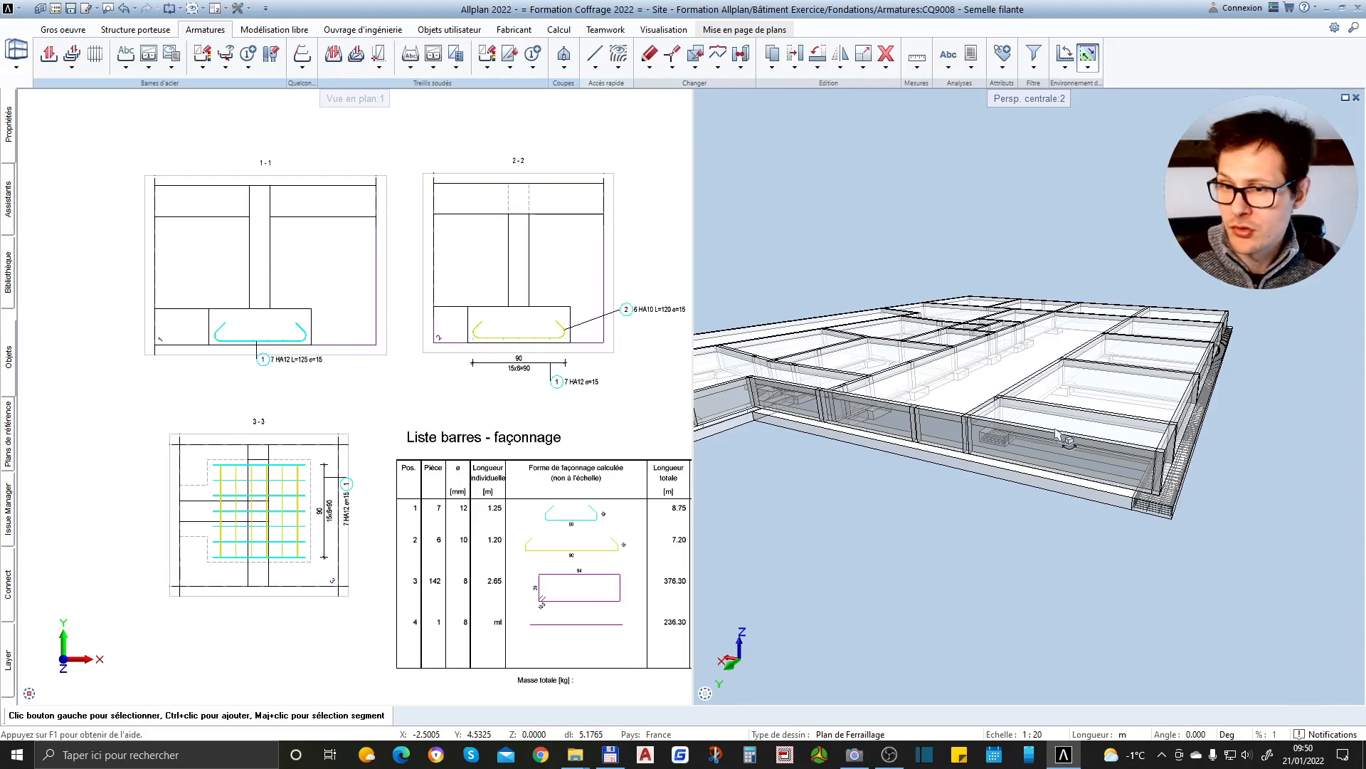
scroll(1221, 461, "up", 5)
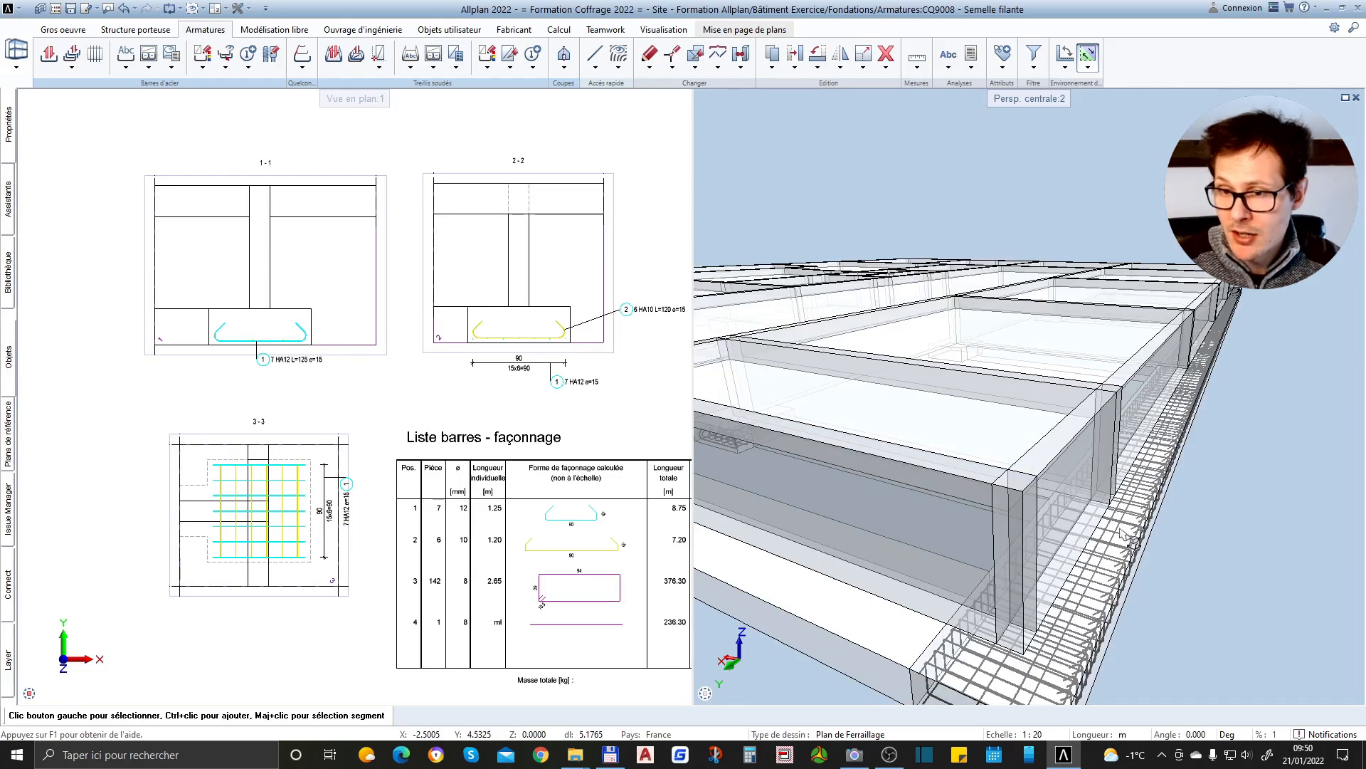
scroll(1129, 511, "down", 3)
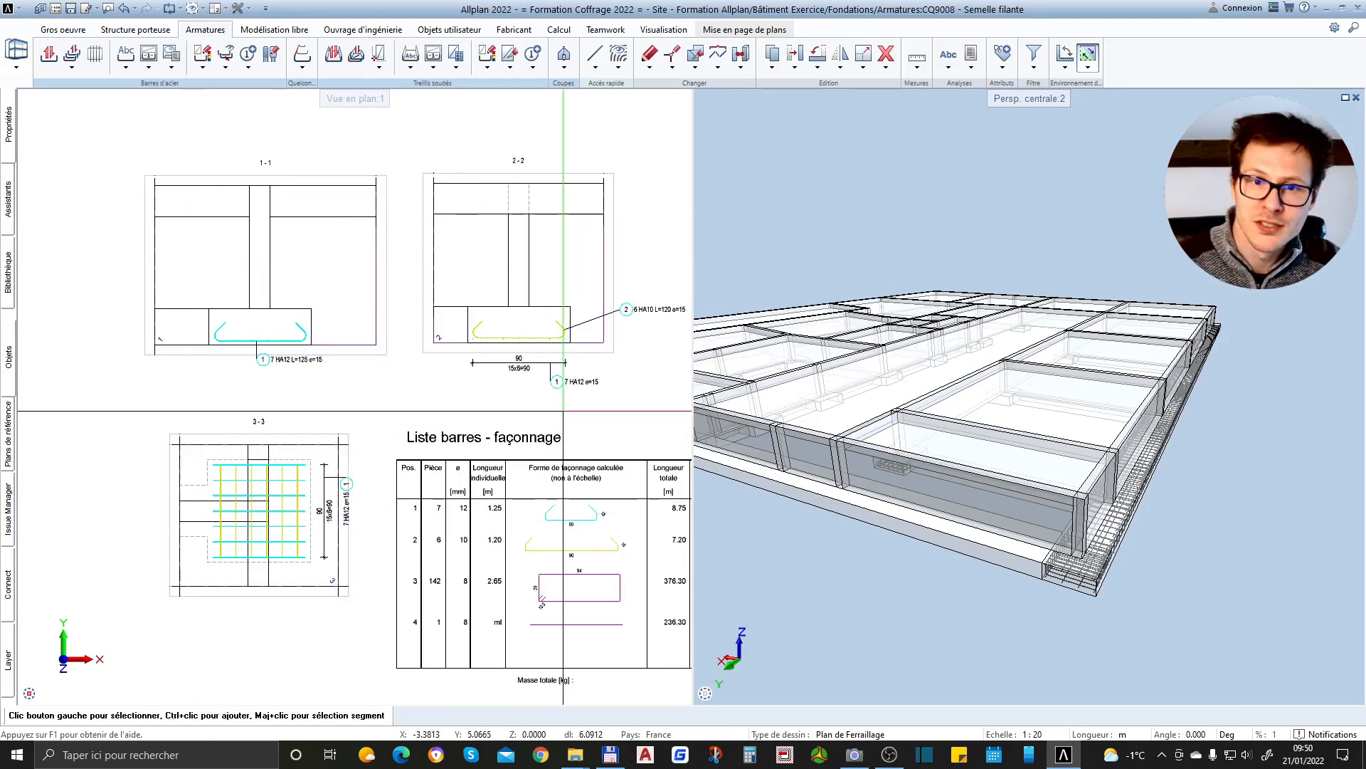
scroll(1205, 510, "up", 5)
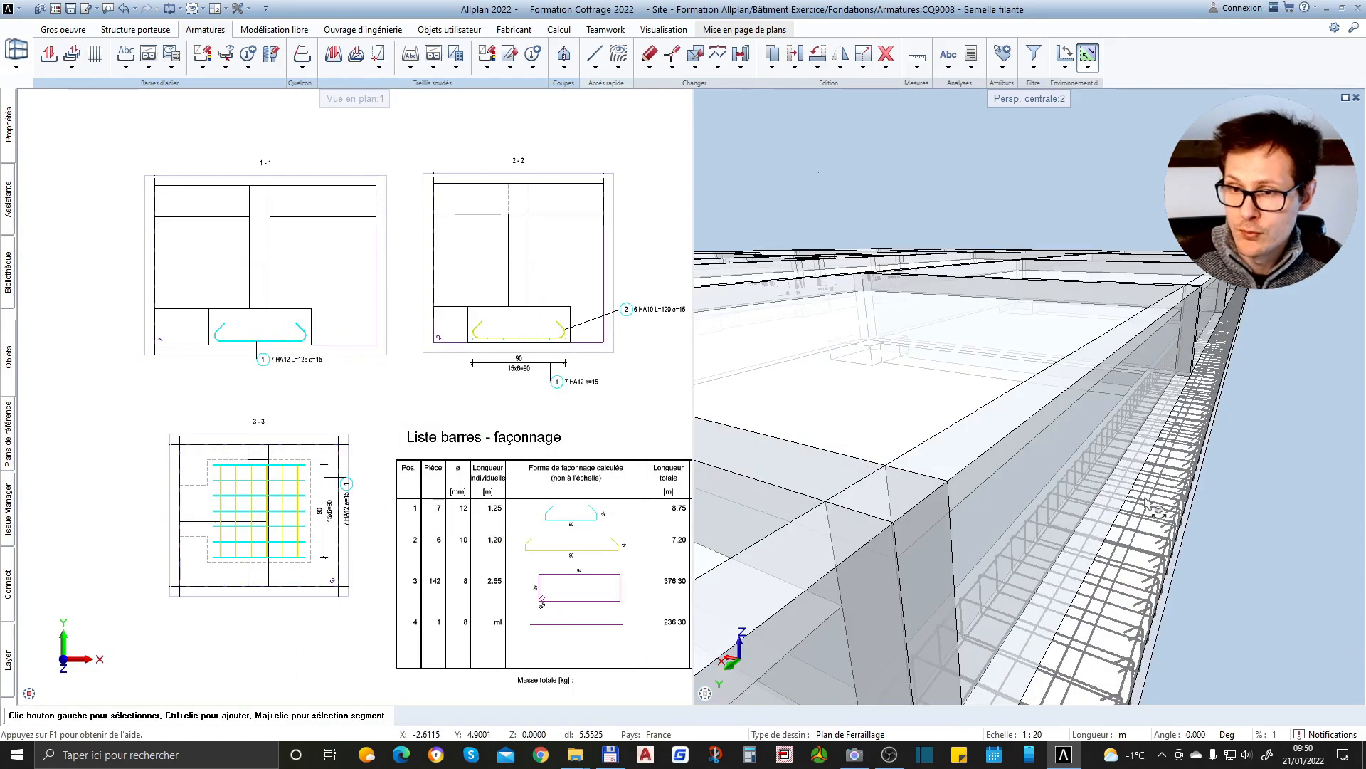
scroll(1168, 417, "down", 5)
middle_click_drag(959, 327, 987, 578)
scroll(976, 472, "up", 3)
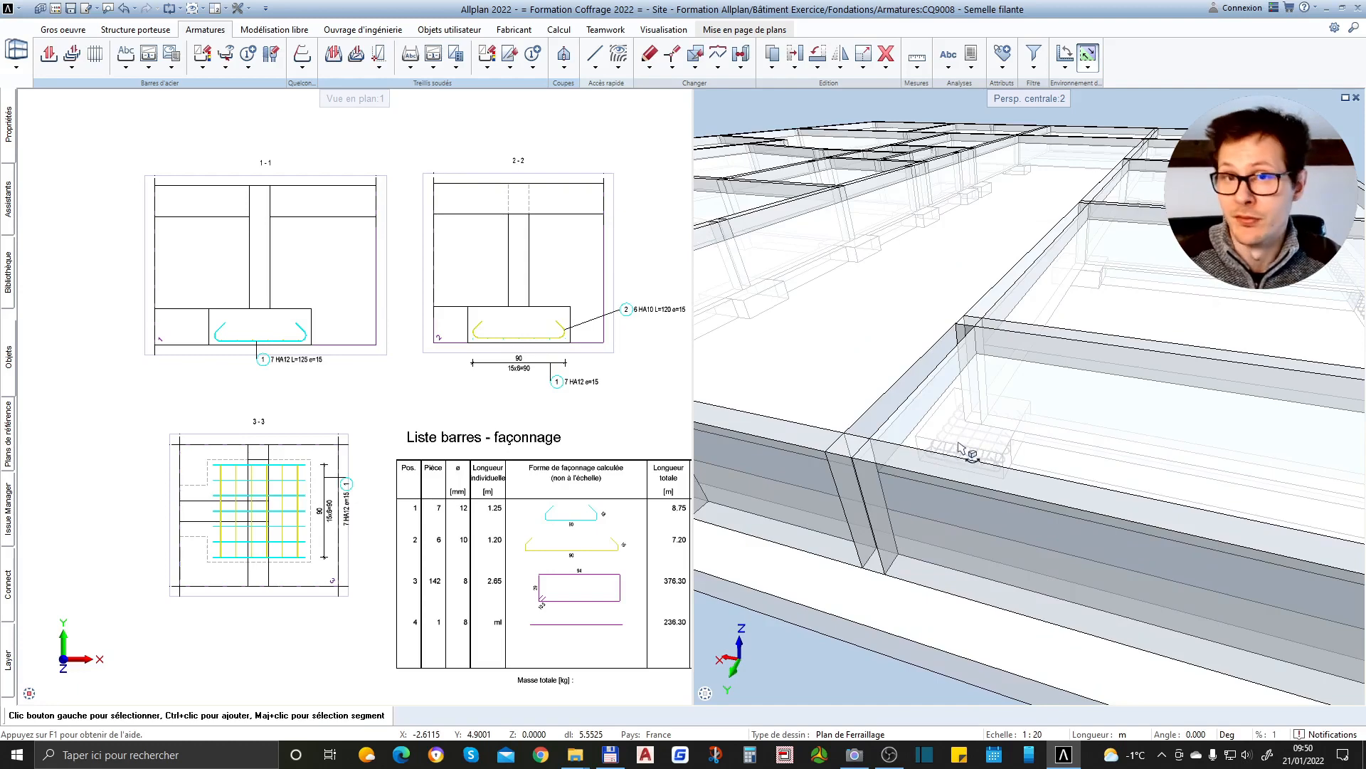
scroll(960, 449, "down", 5)
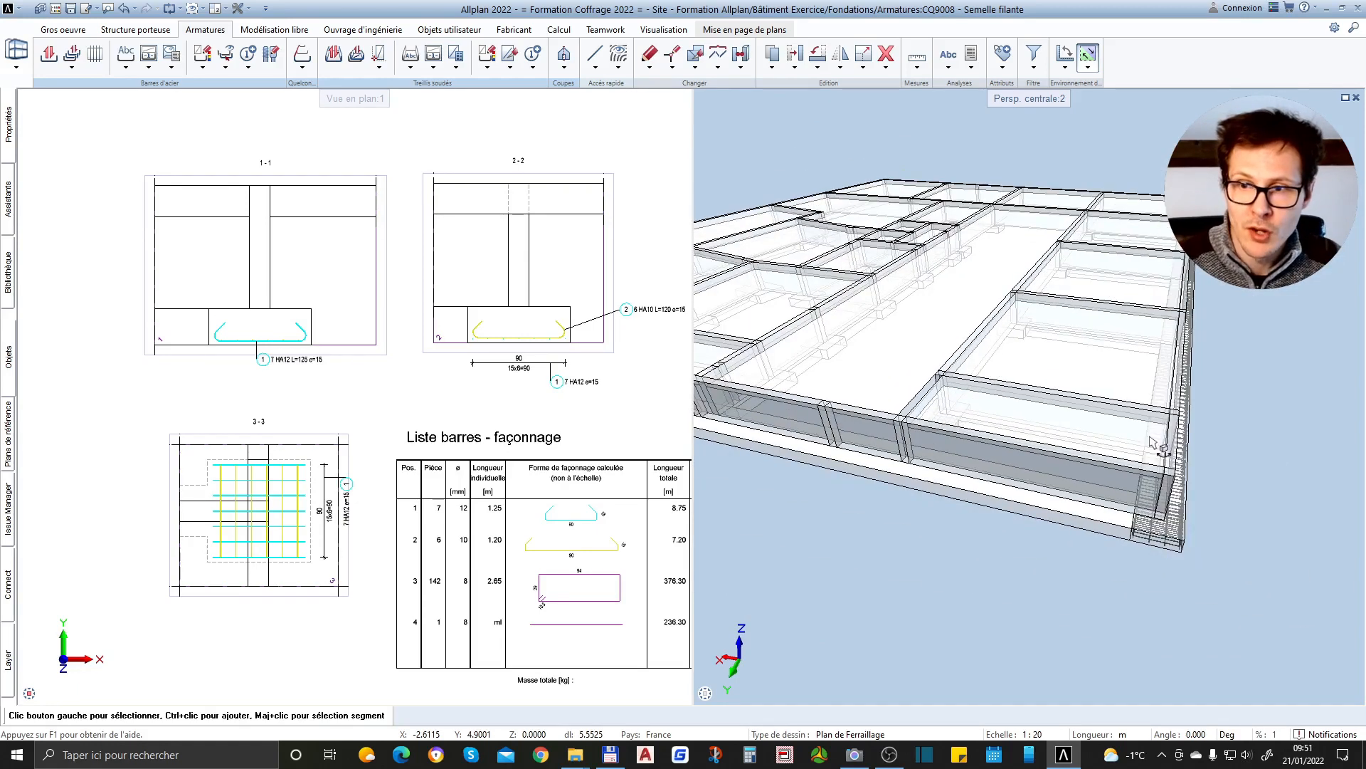
scroll(1239, 469, "down", 2)
scroll(1203, 392, "up", 2)
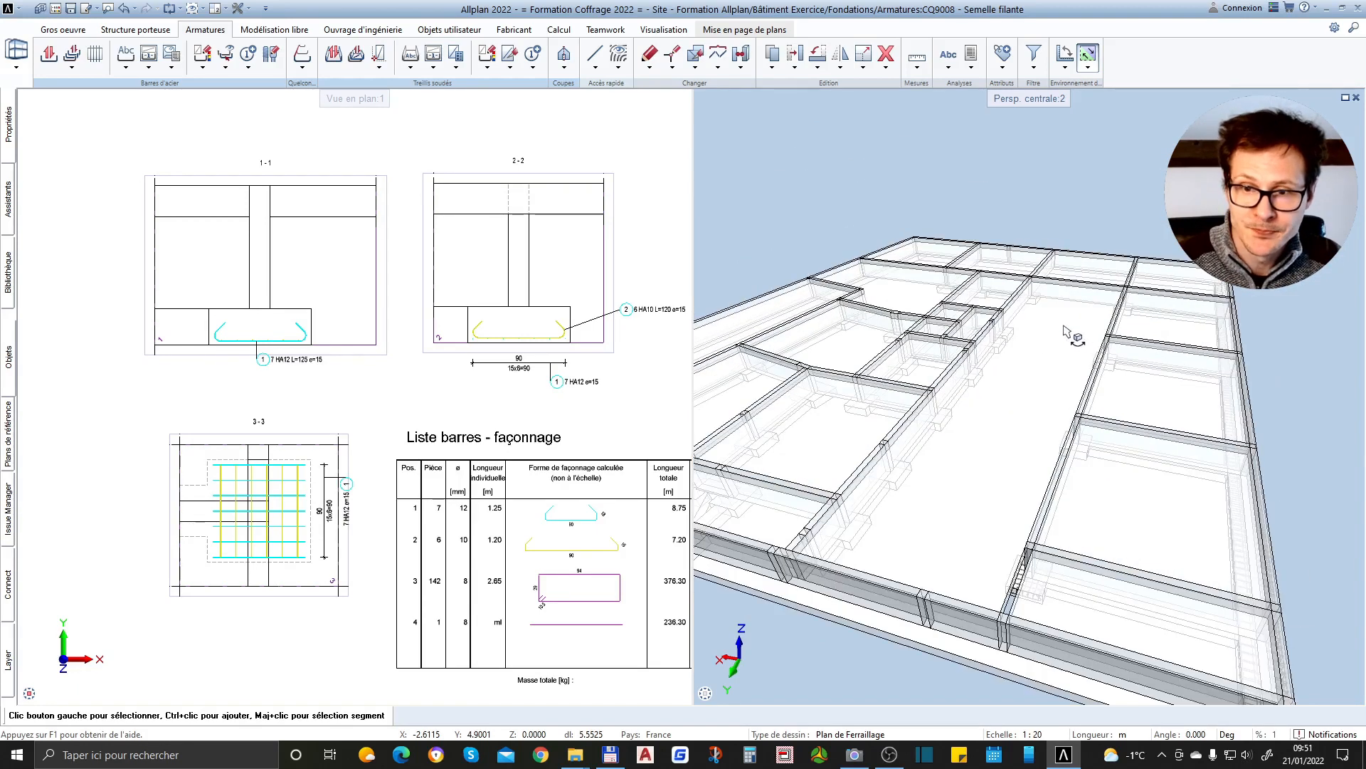
scroll(1075, 342, "up", 1)
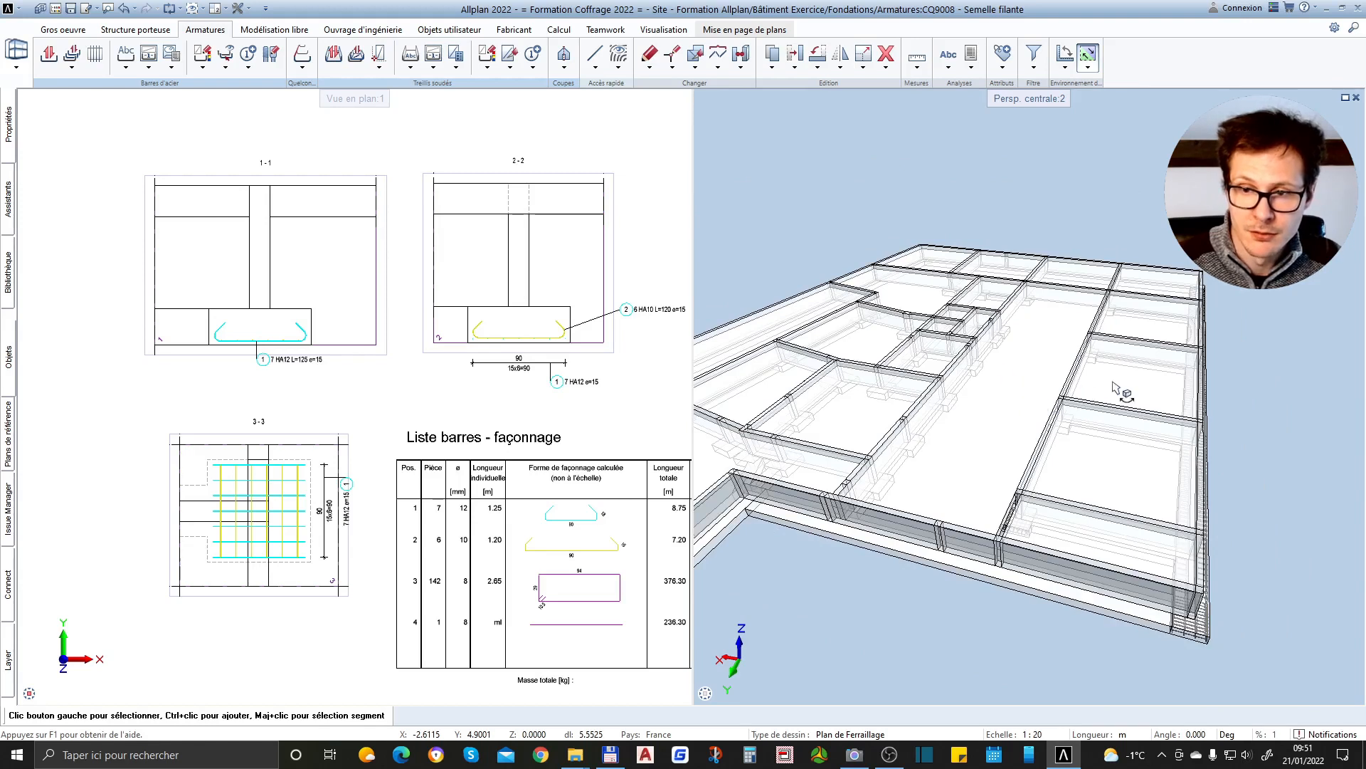
scroll(1125, 391, "up", 1)
scroll(1238, 601, "up", 1)
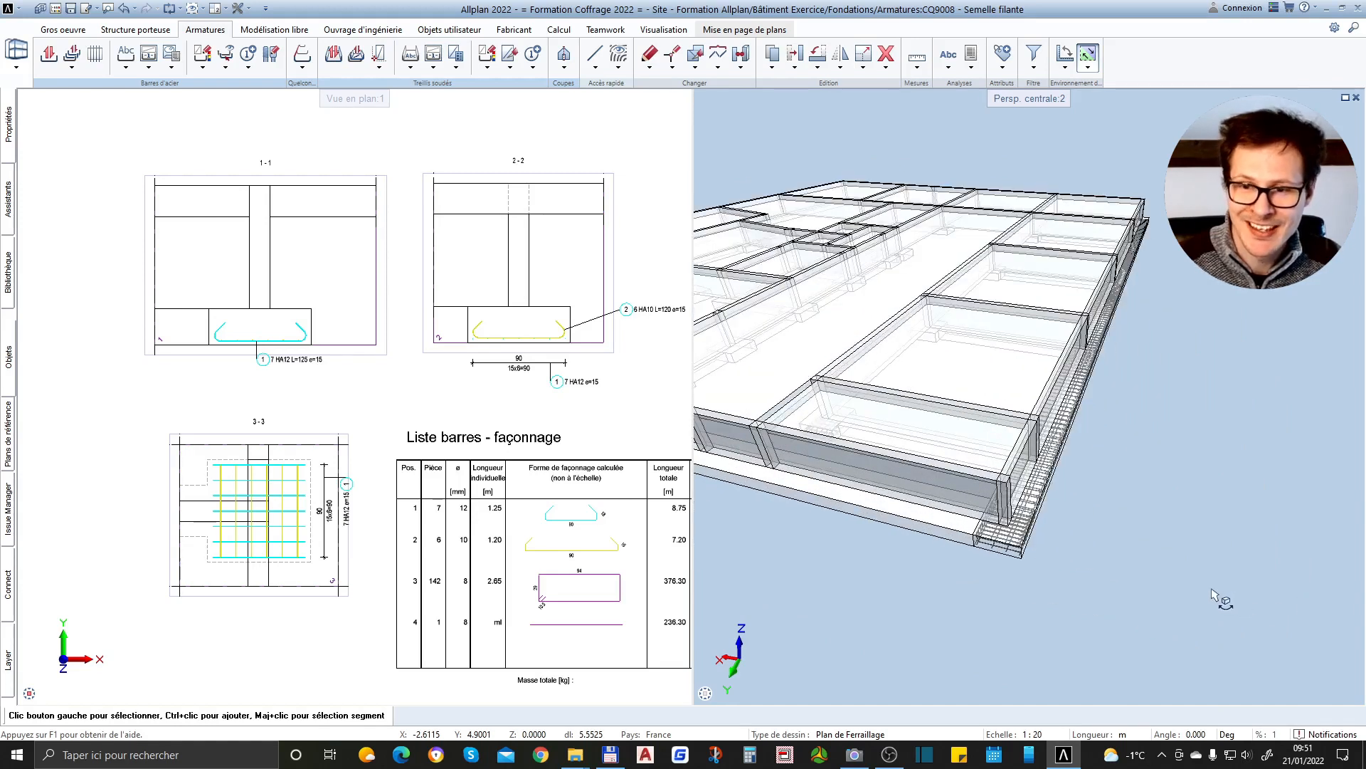